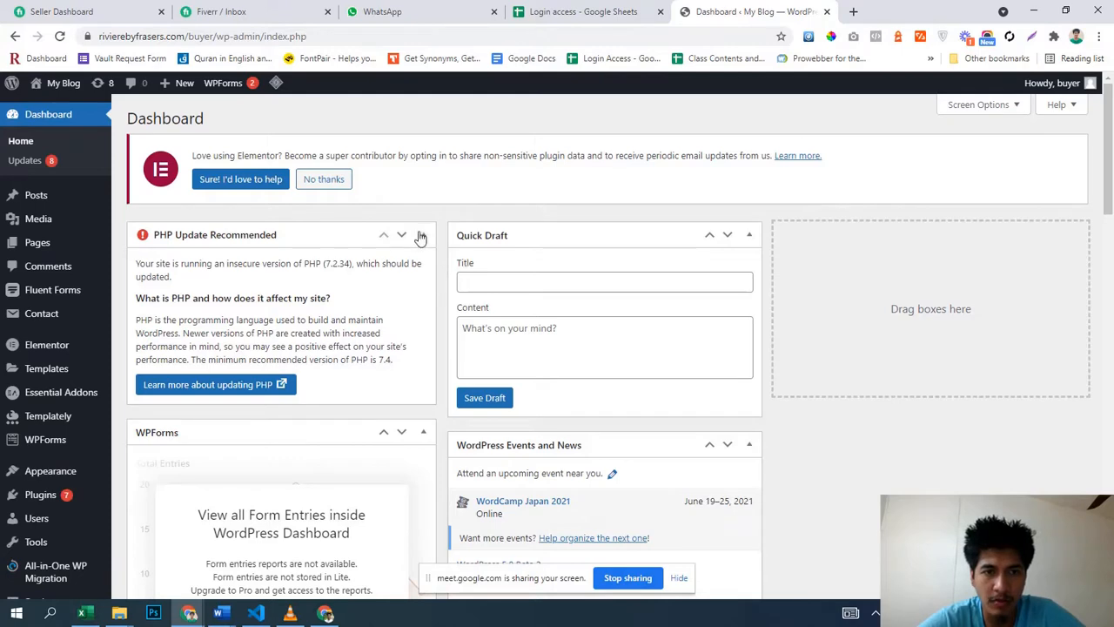
- Collapse the PHP update notice on the dashboard and look through the list of all the site's pages
left_click(424, 235)
mouse_move(38, 244)
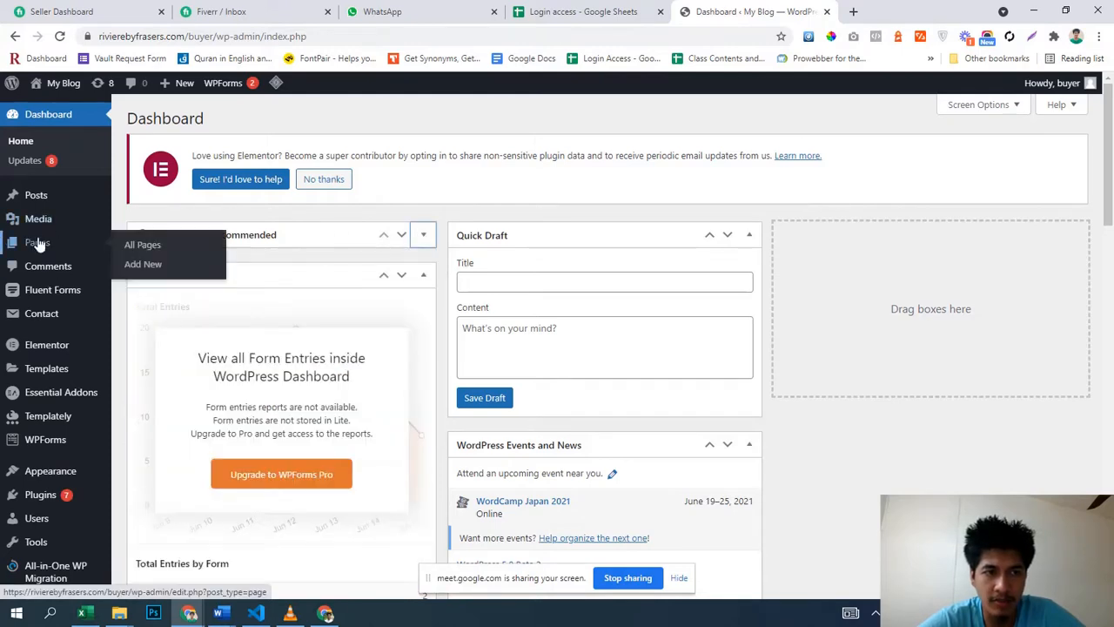
left_click(146, 246)
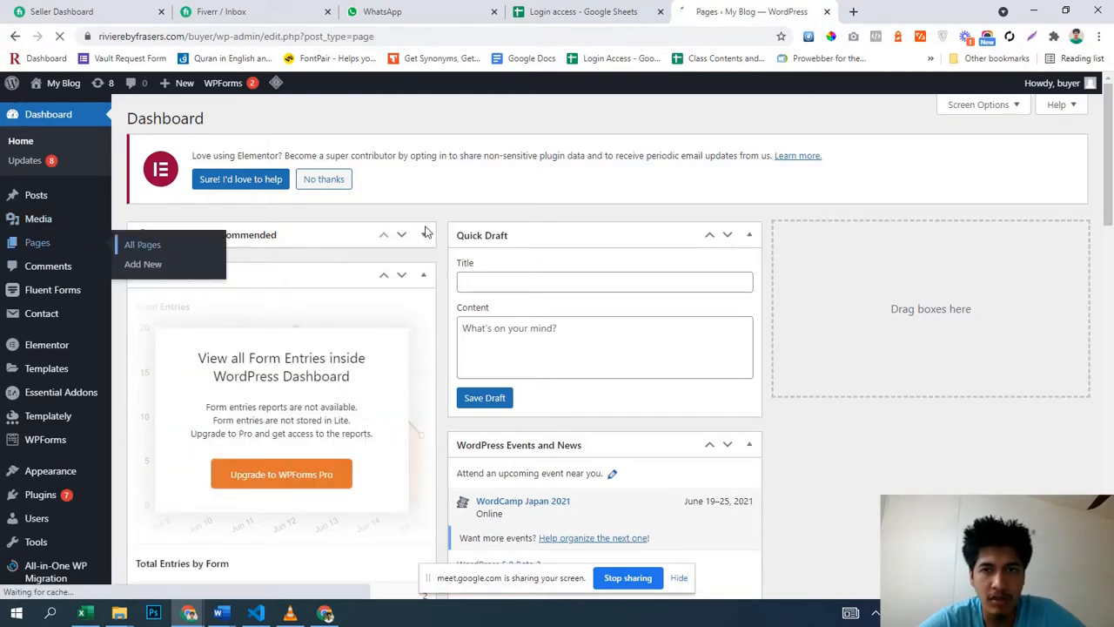
scroll(425, 228, "down", 2)
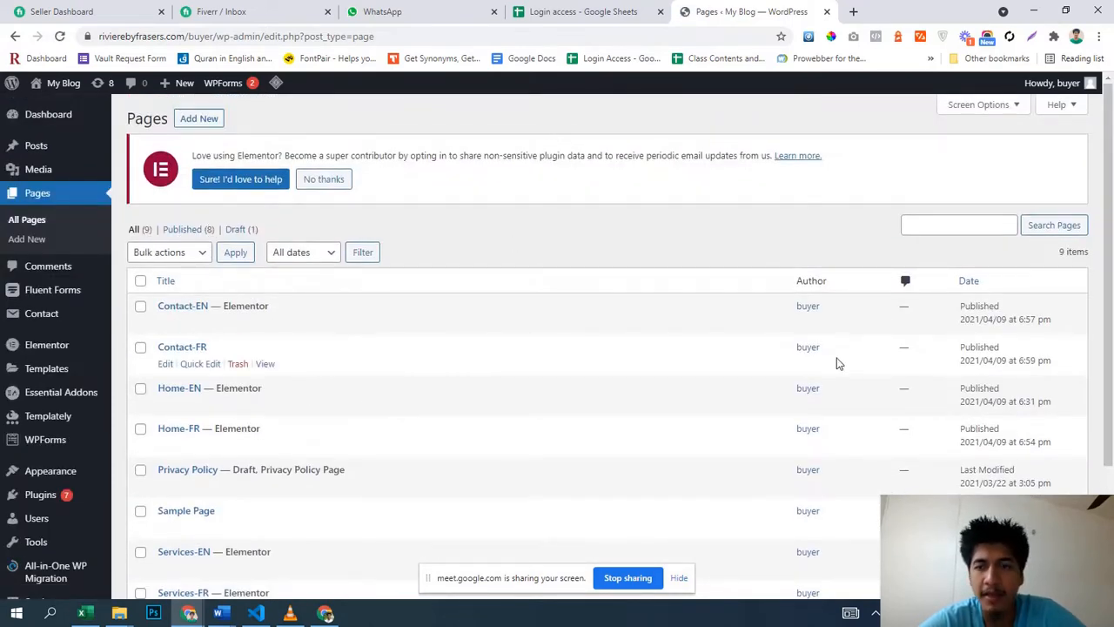
scroll(694, 320, "down", 2)
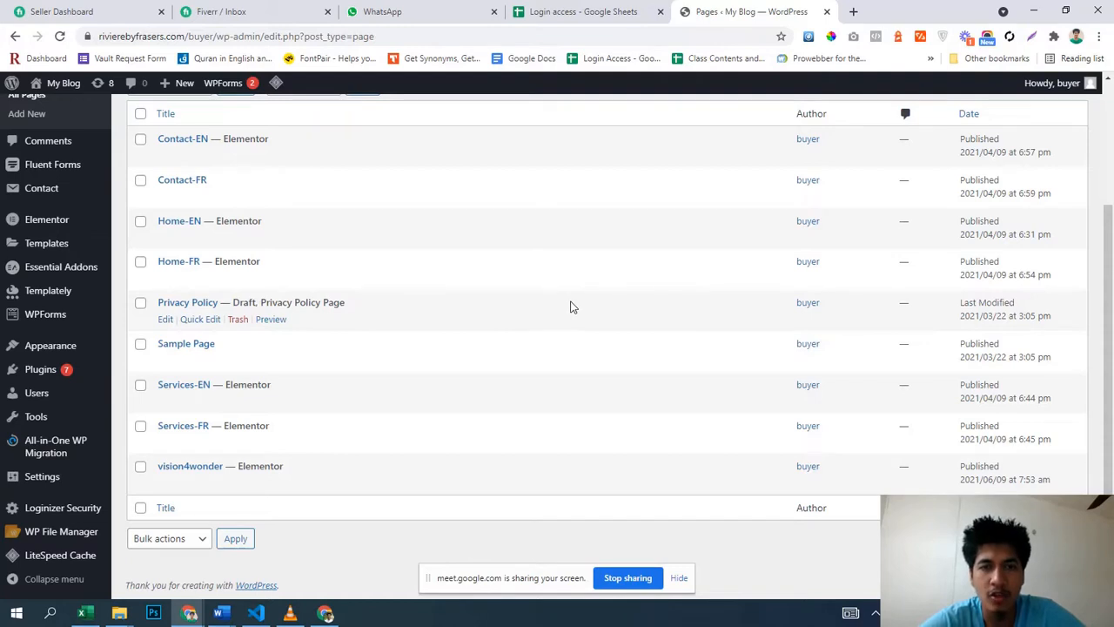
scroll(572, 307, "up", 2)
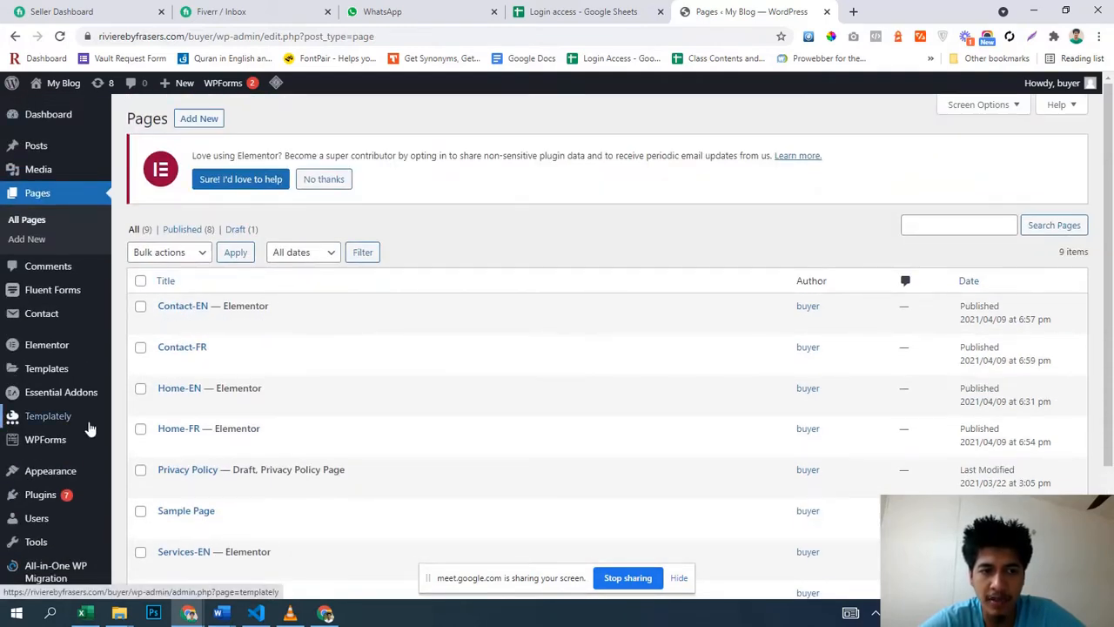
- Look through the list of plugins installed on the site
scroll(413, 448, "down", 2)
mouse_move(67, 369)
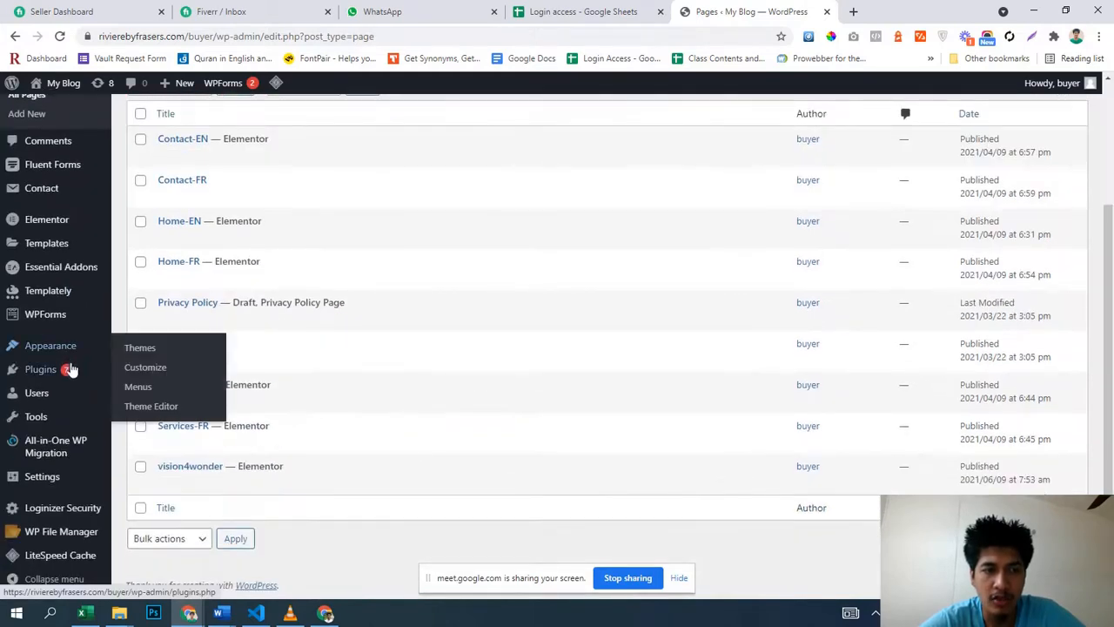
left_click(166, 373)
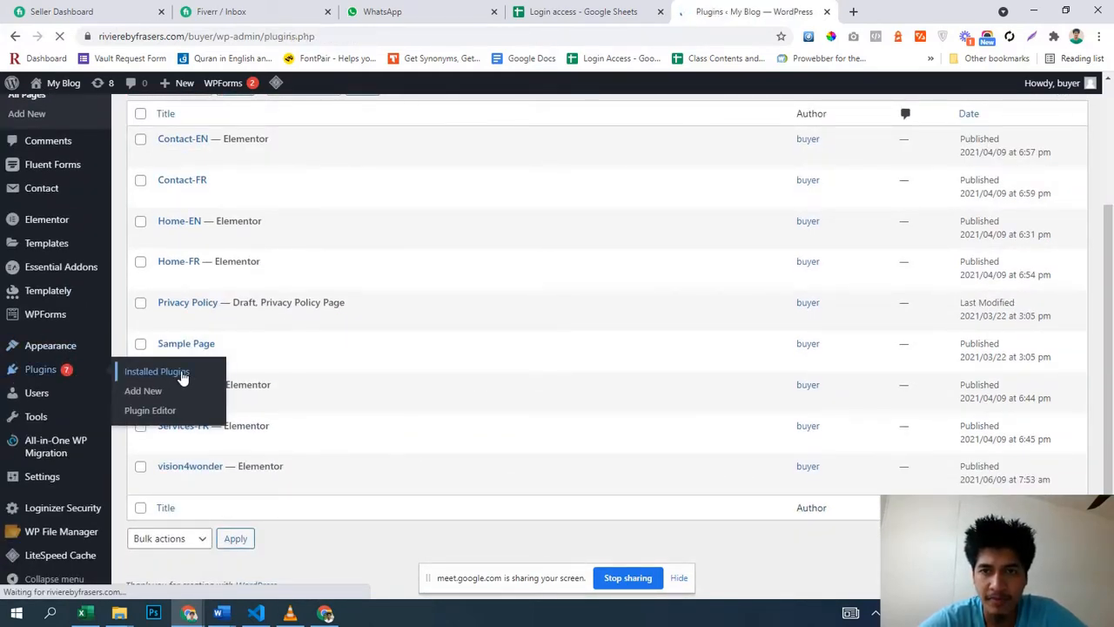
scroll(291, 365, "down", 5)
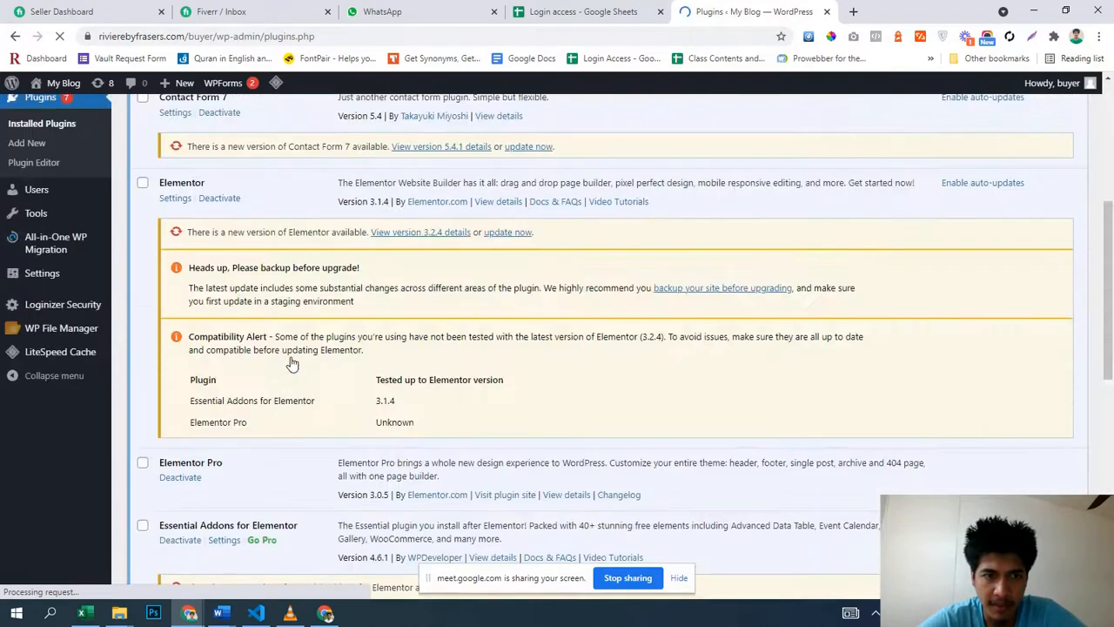
scroll(294, 363, "up", 5)
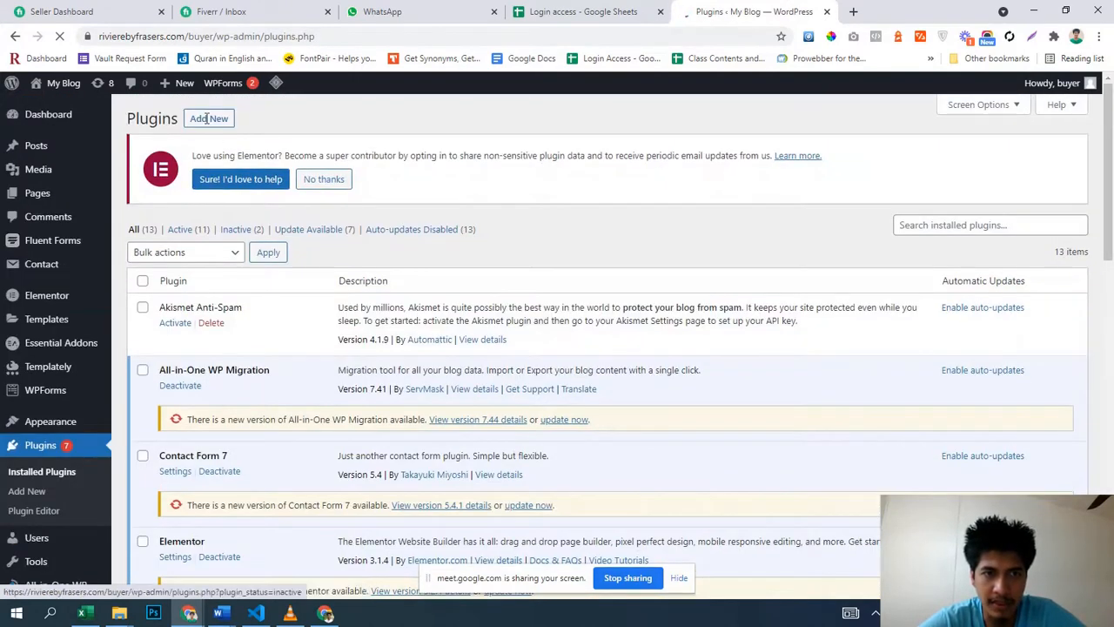
- Search the plugin directory for "wp reset", then install and activate the WP Reset plugin by WebFactory Ltd
left_click(208, 119)
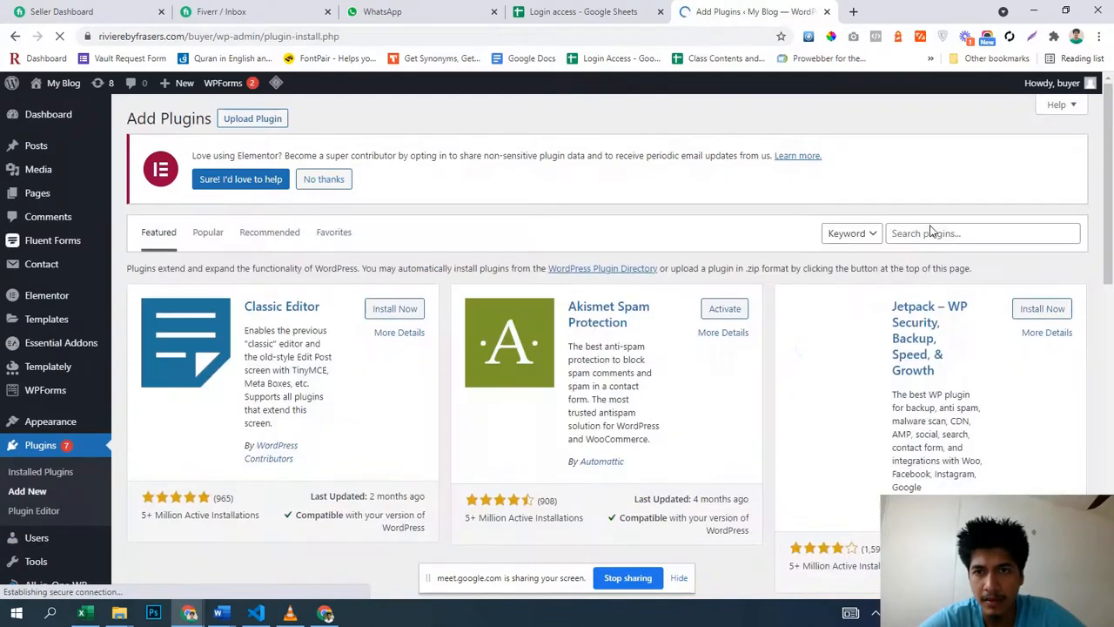
left_click(930, 231)
type("w")
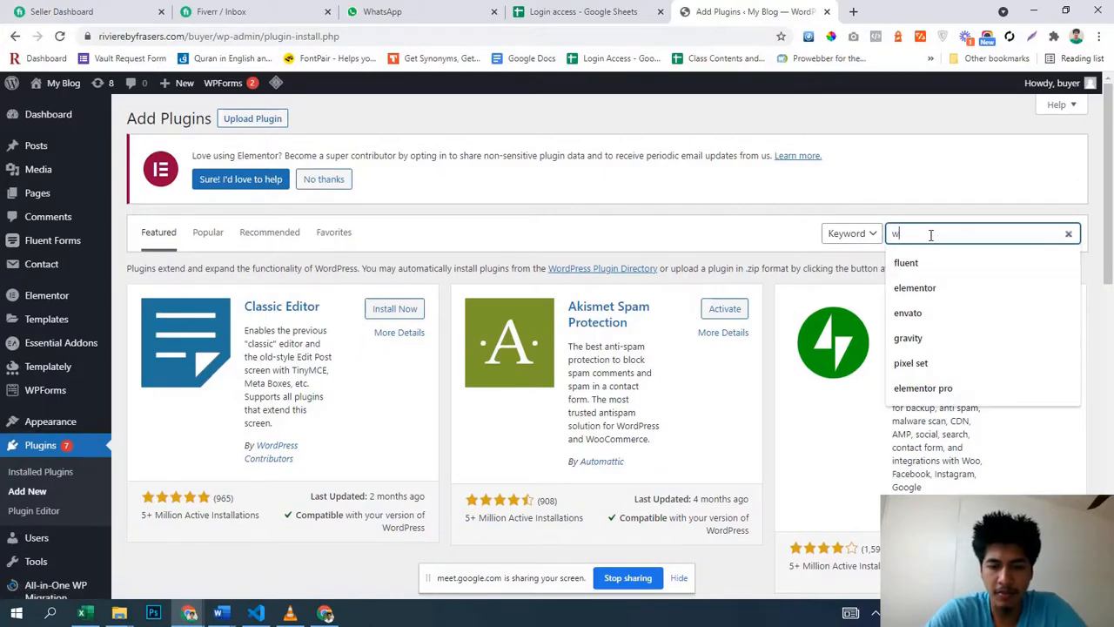
type("p reset")
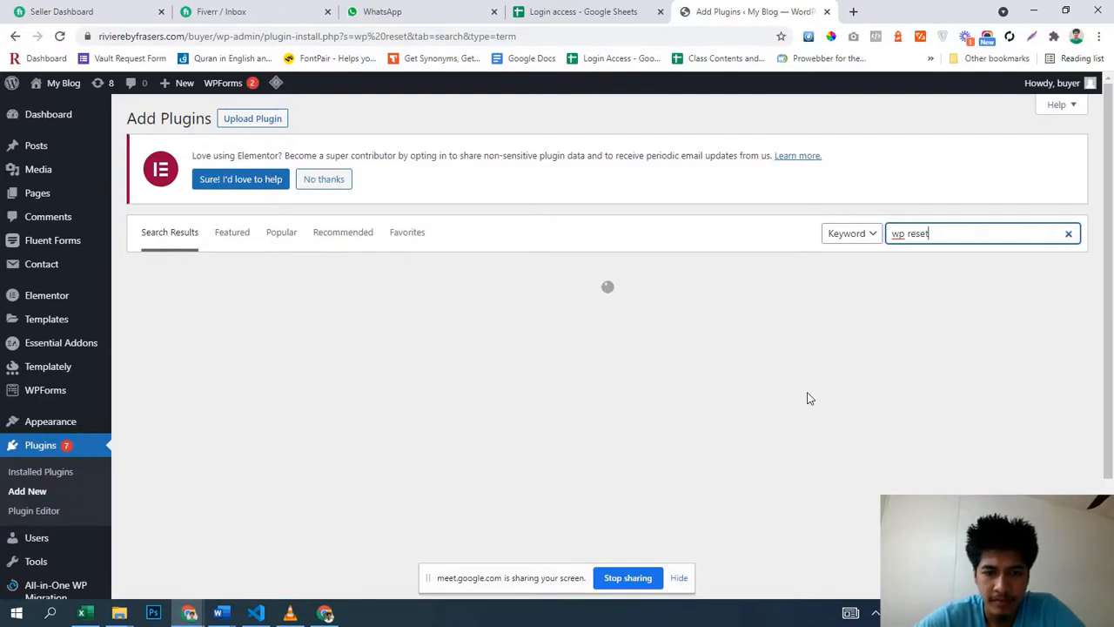
left_click(407, 314)
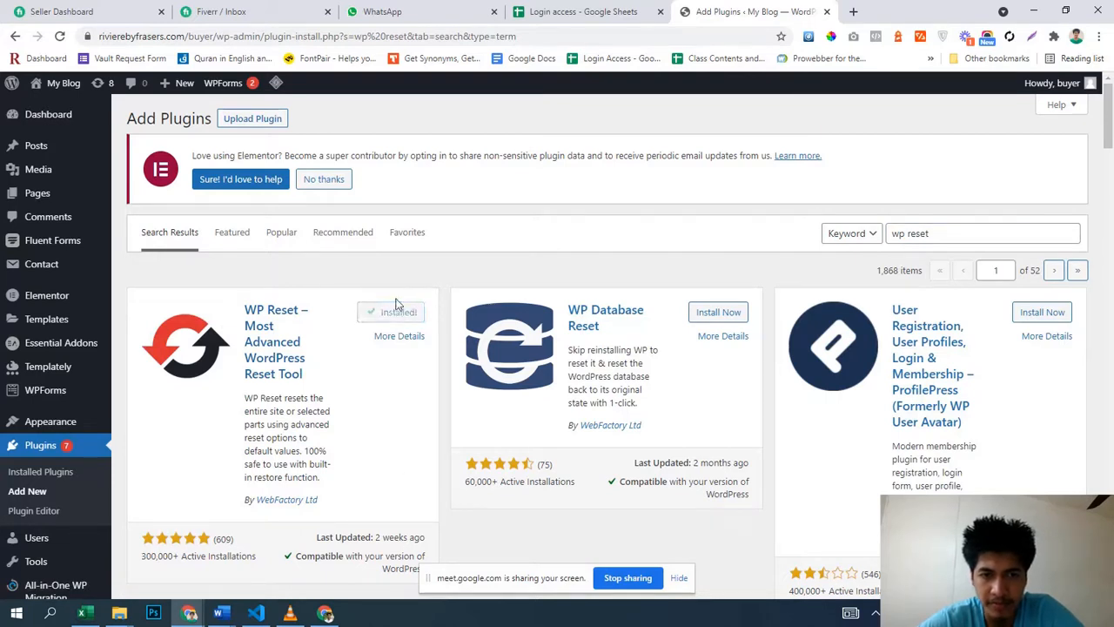
left_click(399, 315)
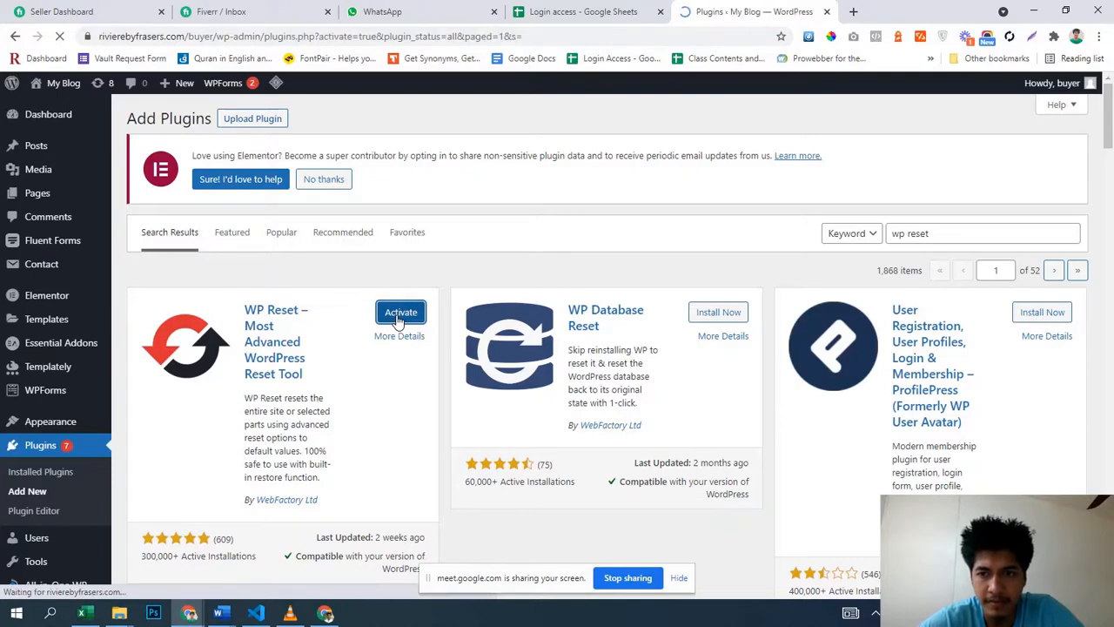
- Open the WP Reset tool page of the newly activated plugin
scroll(398, 316, "down", 5)
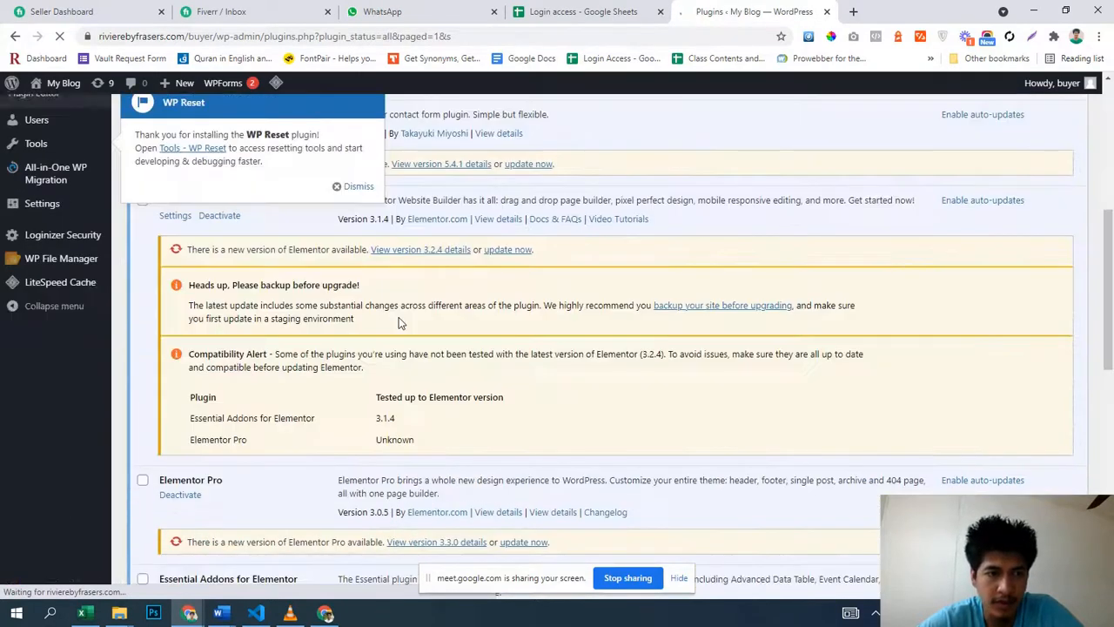
scroll(320, 255, "up", 1)
scroll(272, 313, "down", 3)
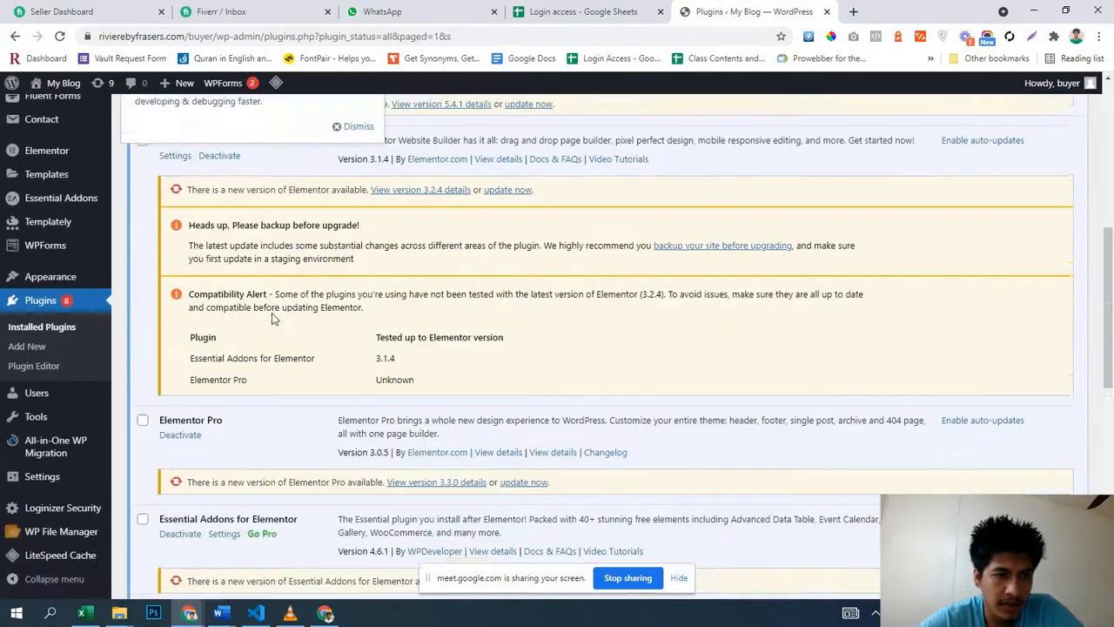
scroll(182, 290, "up", 4)
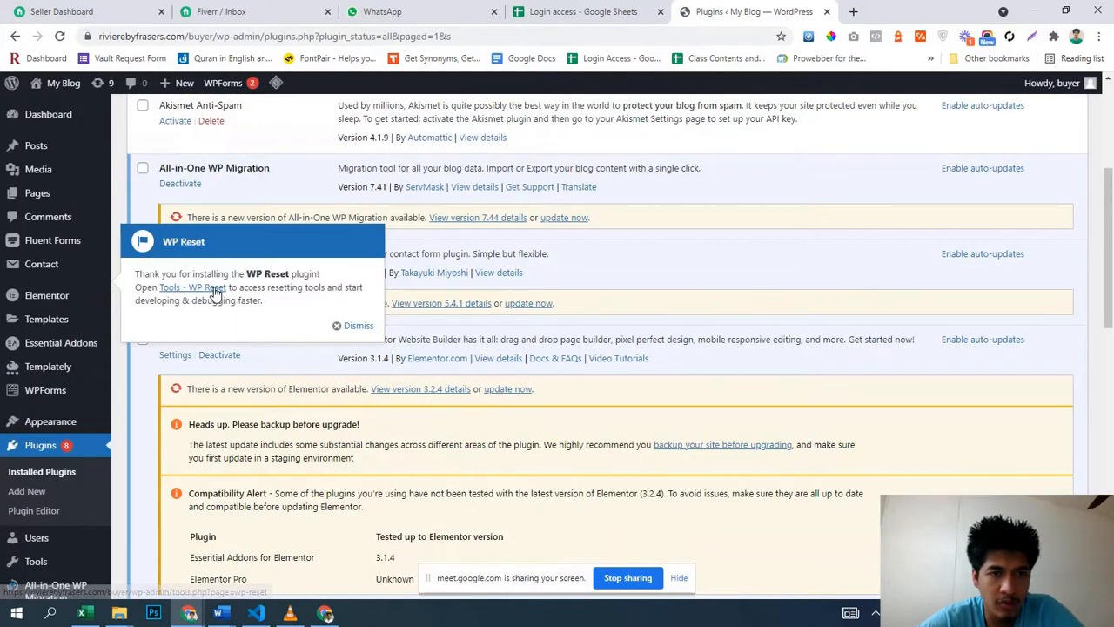
scroll(219, 291, "down", 5)
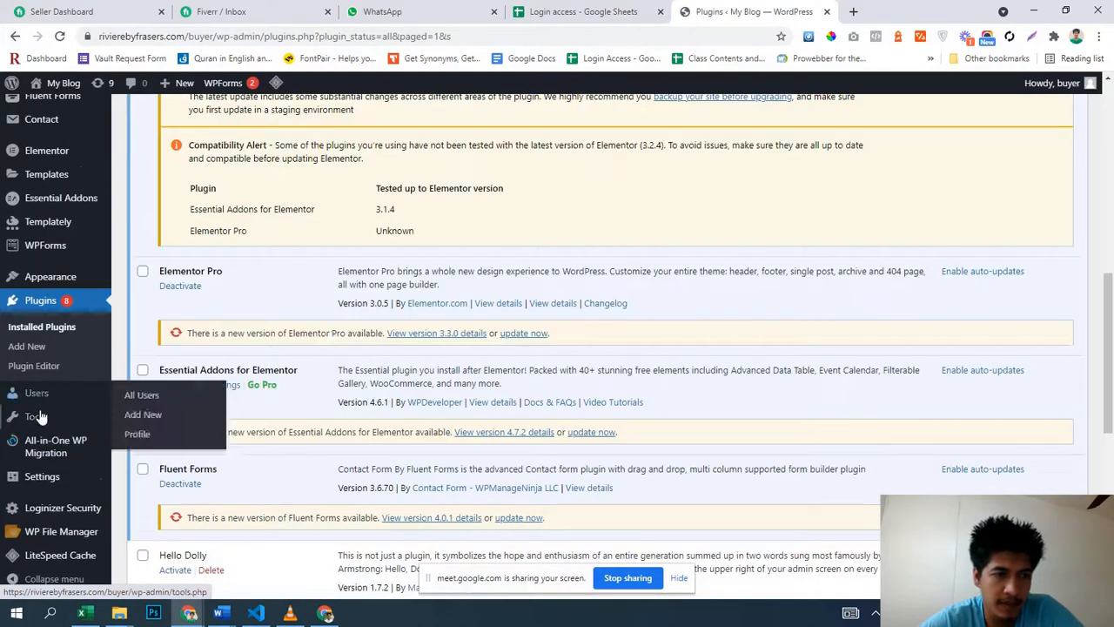
mouse_move(42, 418)
left_click(143, 536)
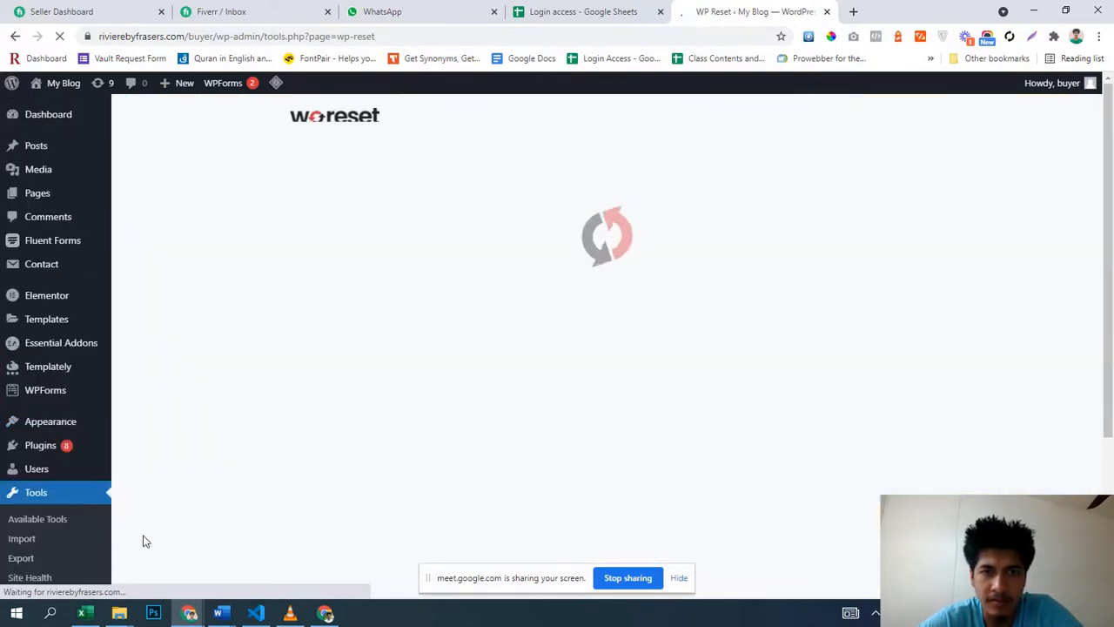
- Examine the table of data each reset tool deletes and the Options, Site and Nuclear Site Reset sections
scroll(708, 493, "down", 15)
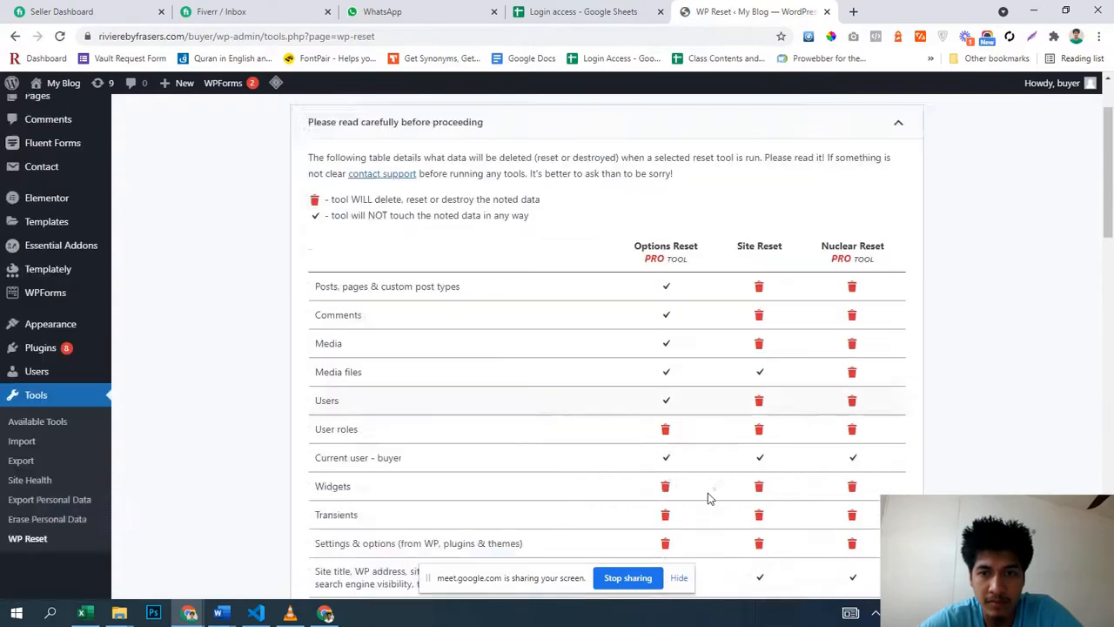
scroll(708, 493, "down", 2)
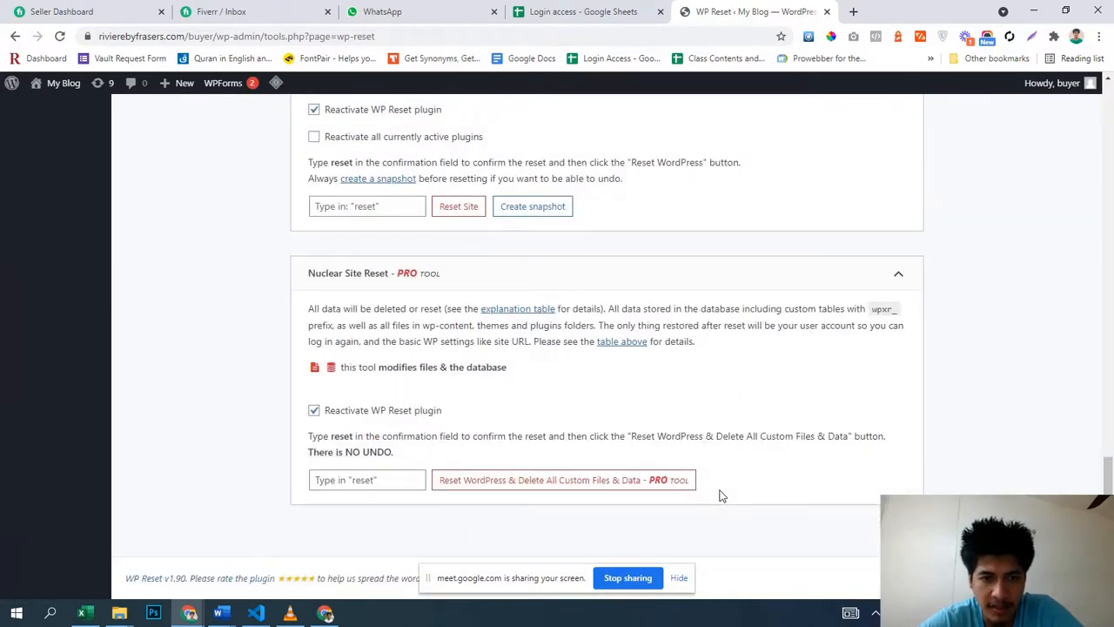
scroll(707, 496, "up", 2)
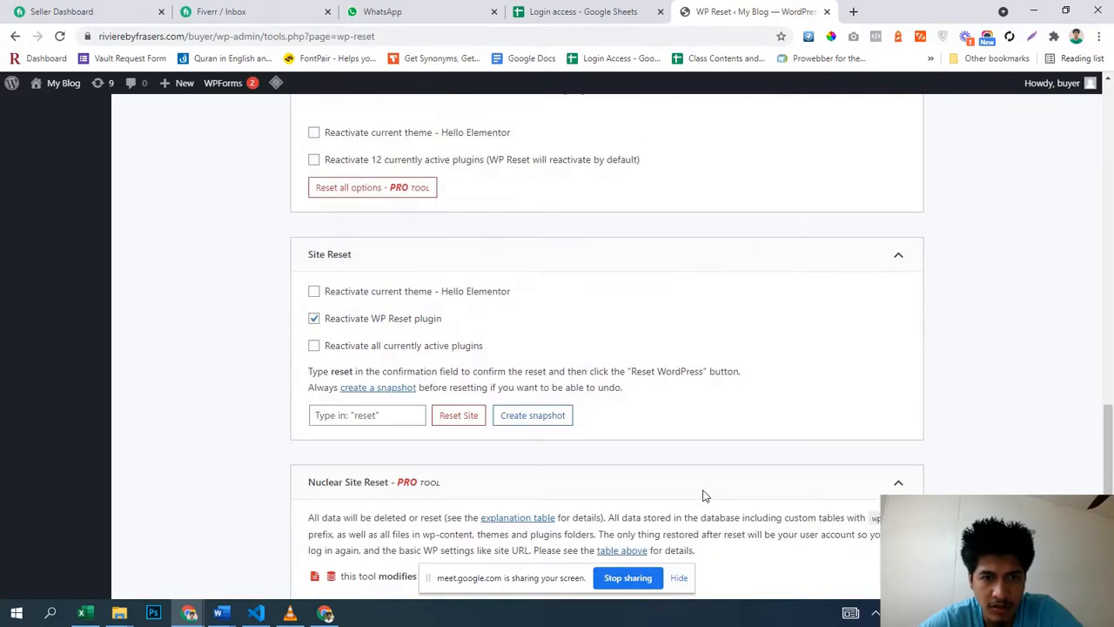
scroll(704, 495, "up", 7)
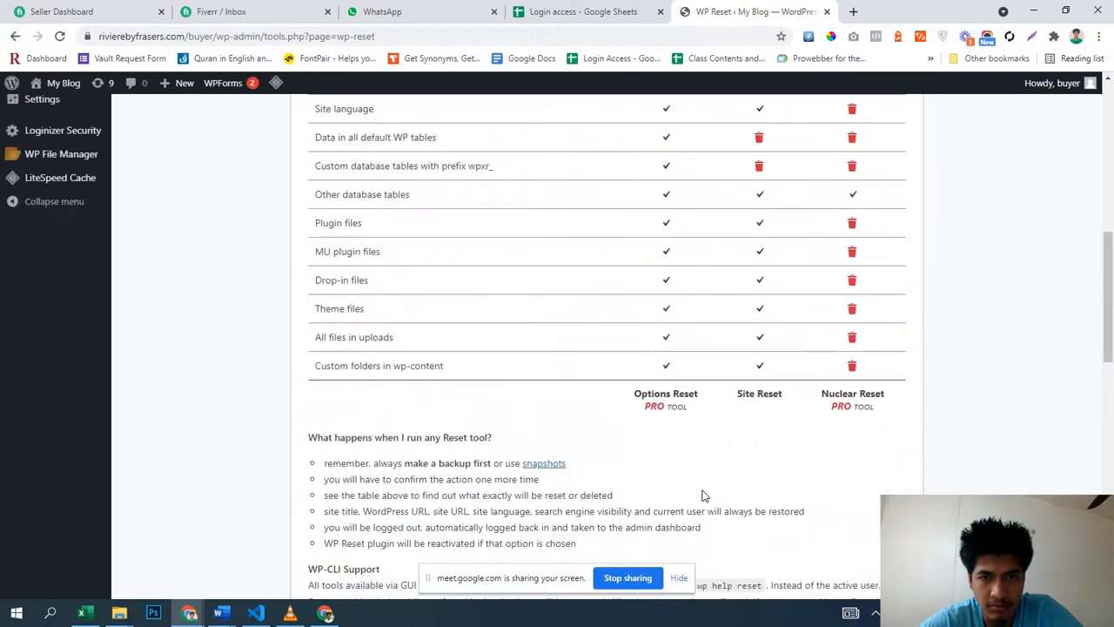
scroll(703, 495, "down", 5)
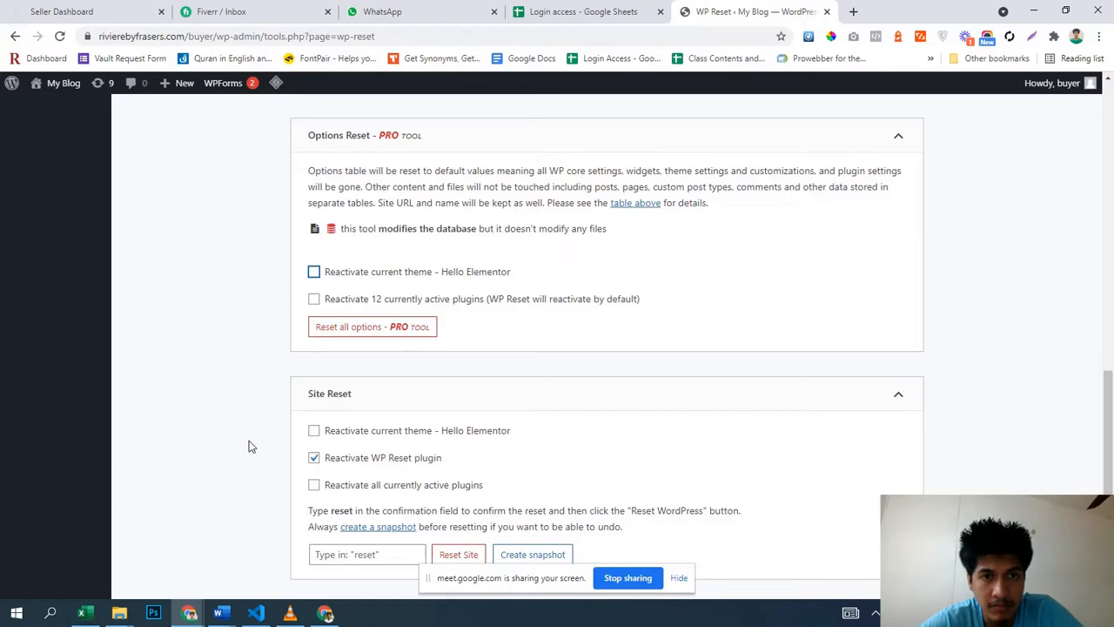
scroll(248, 446, "up", 10)
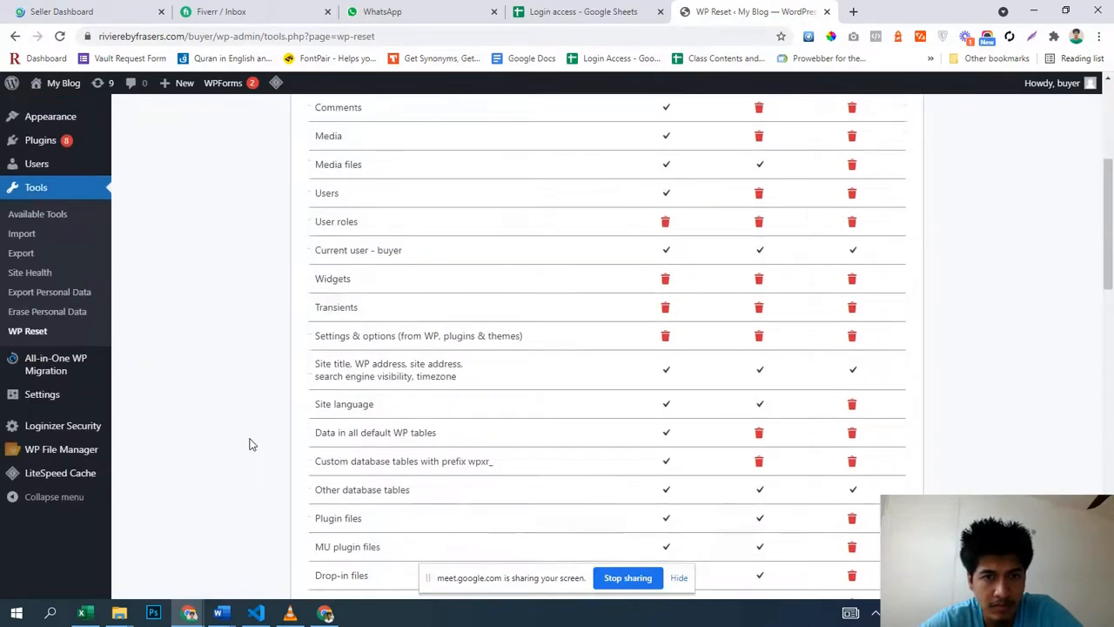
scroll(249, 444, "up", 4)
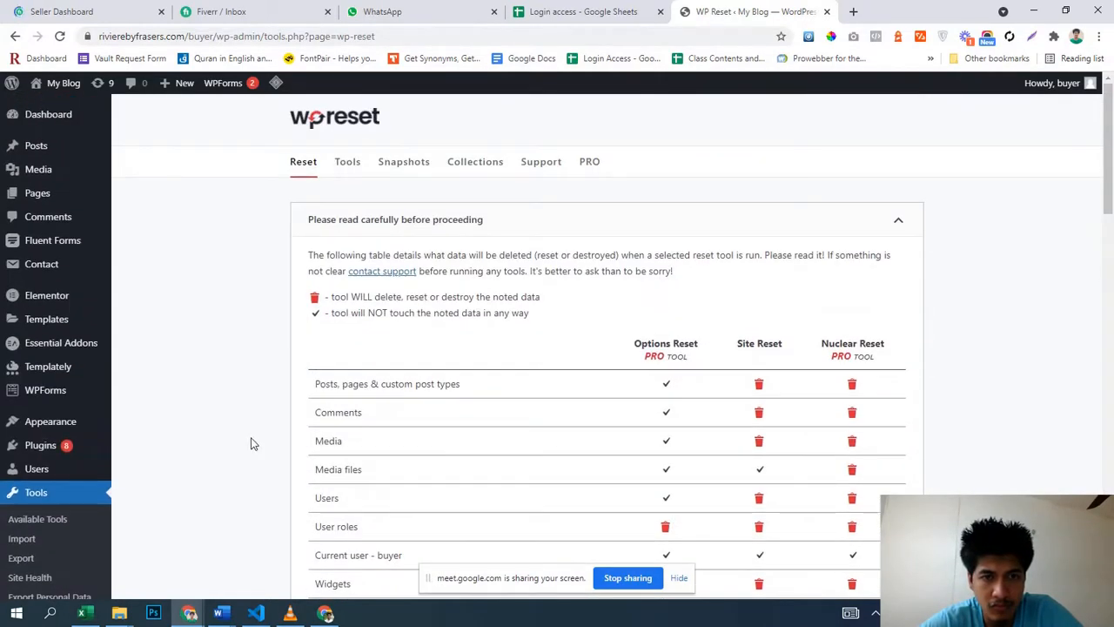
scroll(251, 440, "down", 12)
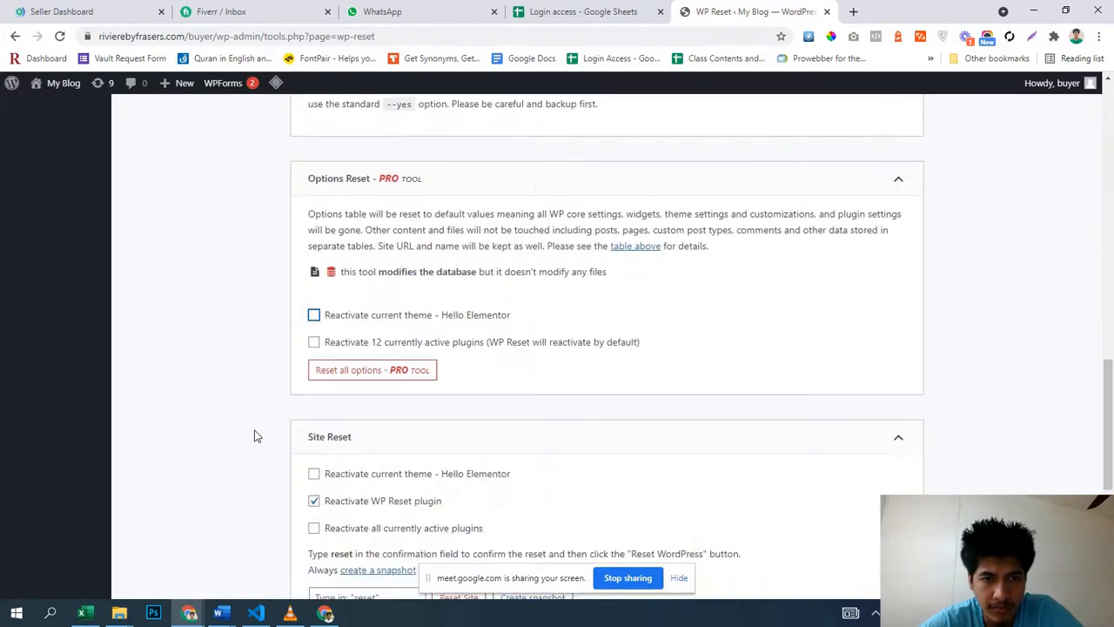
left_click(314, 316)
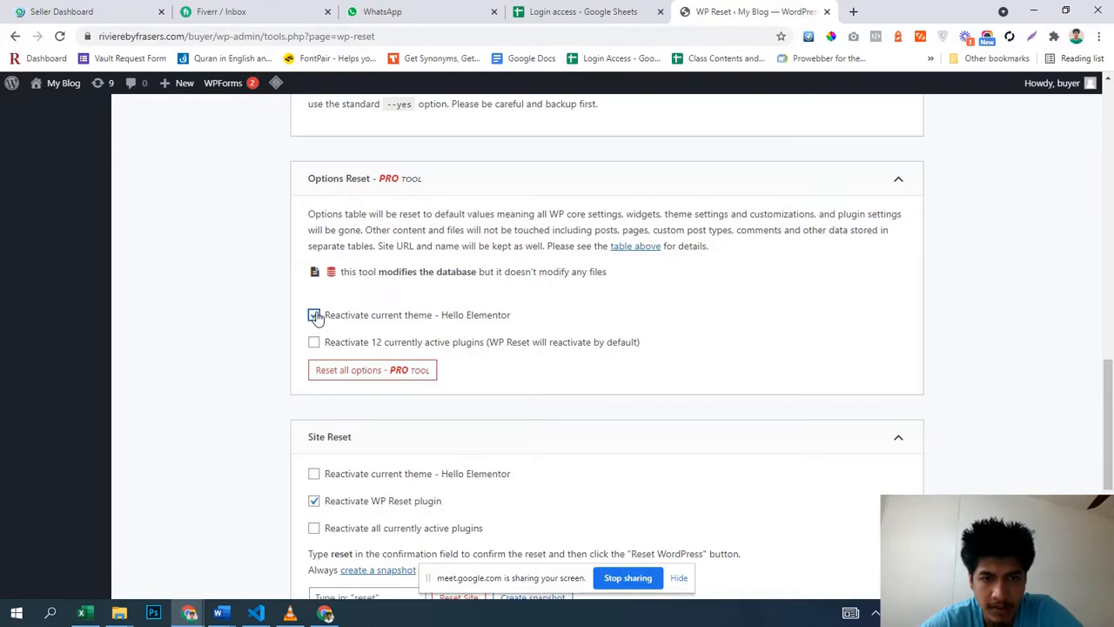
scroll(372, 380, "down", 2)
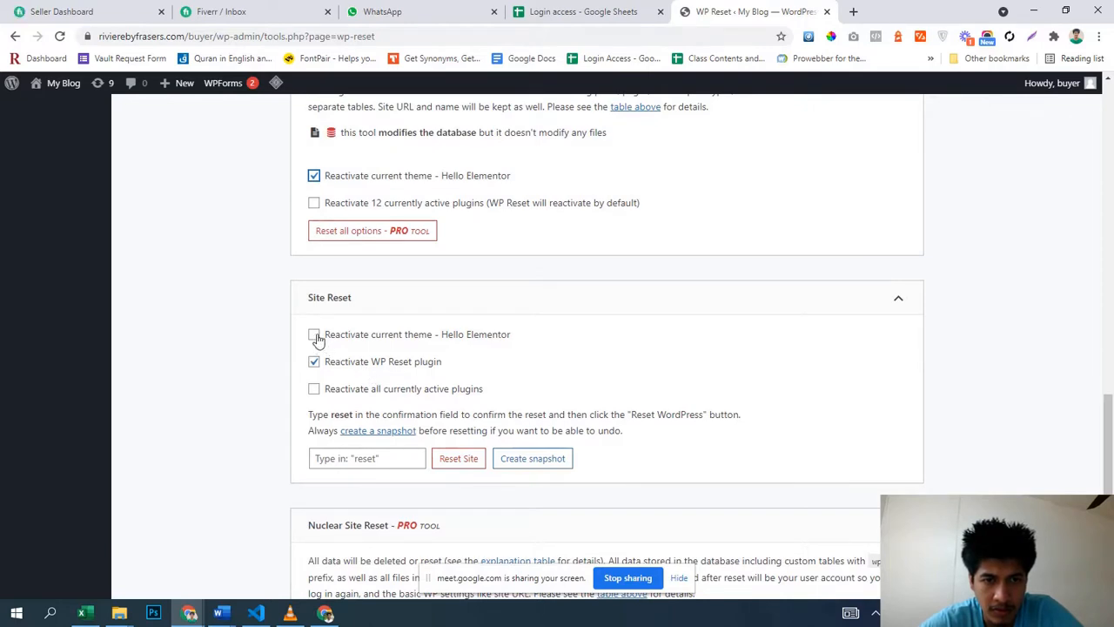
left_click(314, 177)
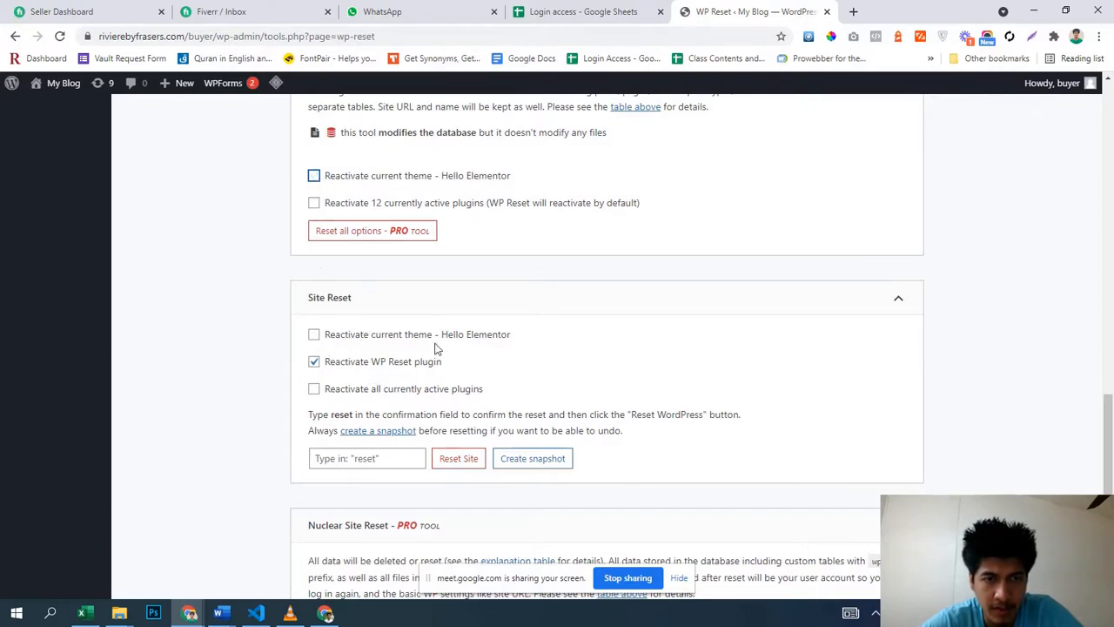
- Run Site Reset with the confirmation word "reset" and confirm resetting WordPress to default values
scroll(437, 348, "down", 2)
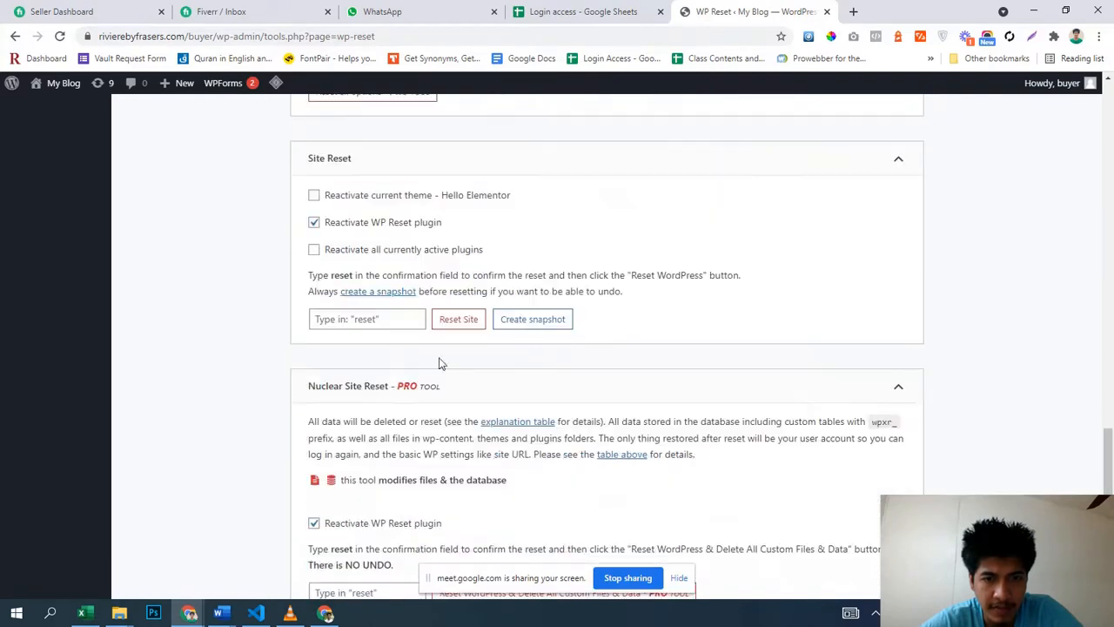
left_click(374, 320)
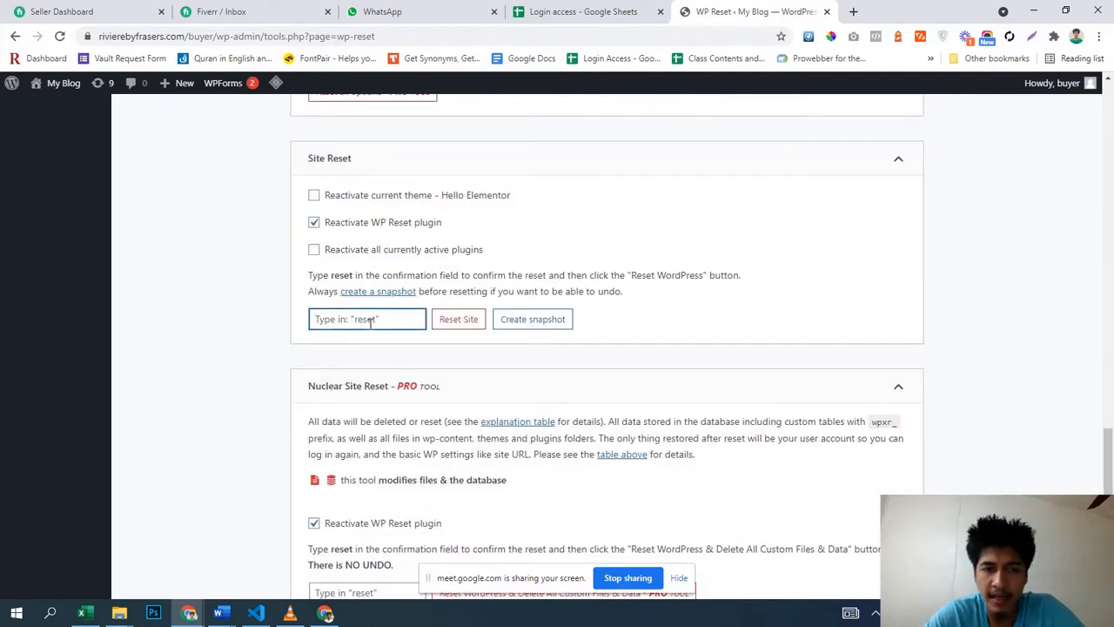
type("reset")
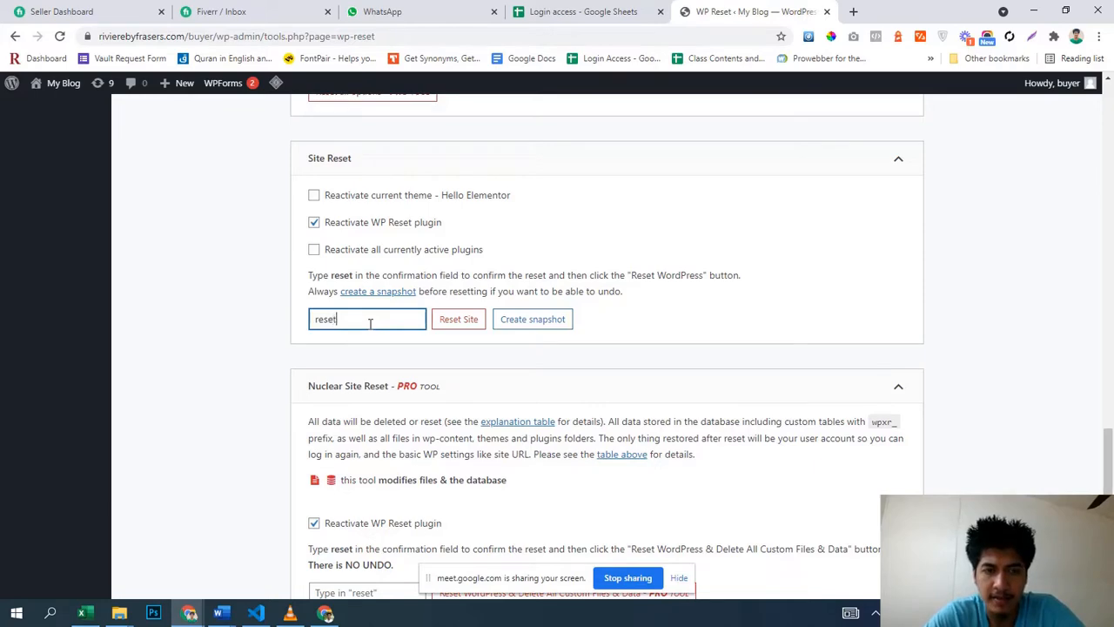
left_click(461, 320)
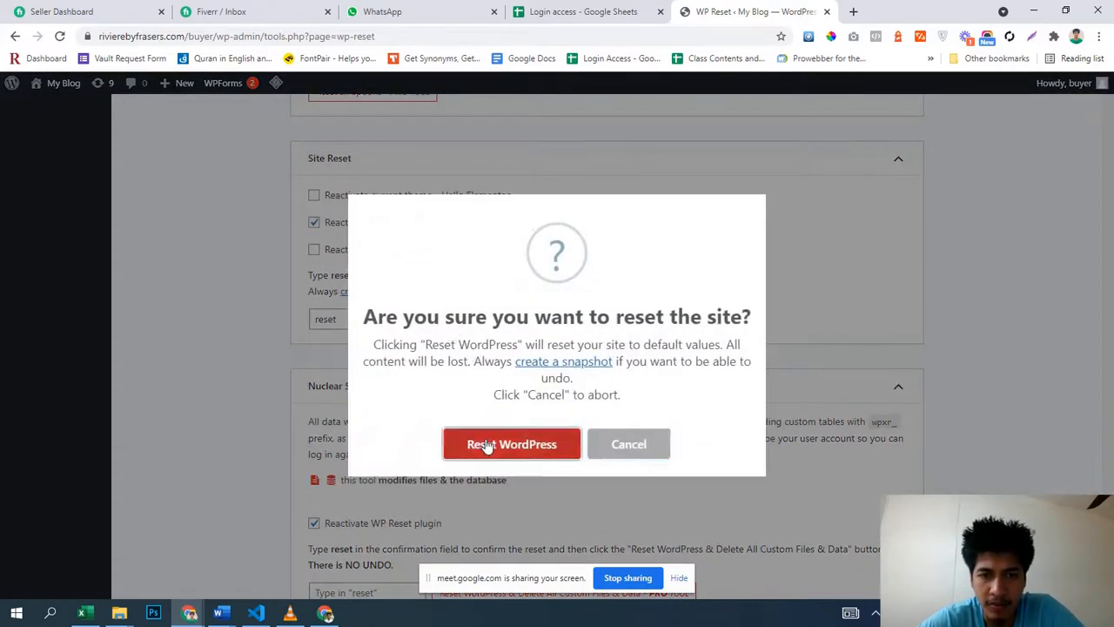
left_click(490, 442)
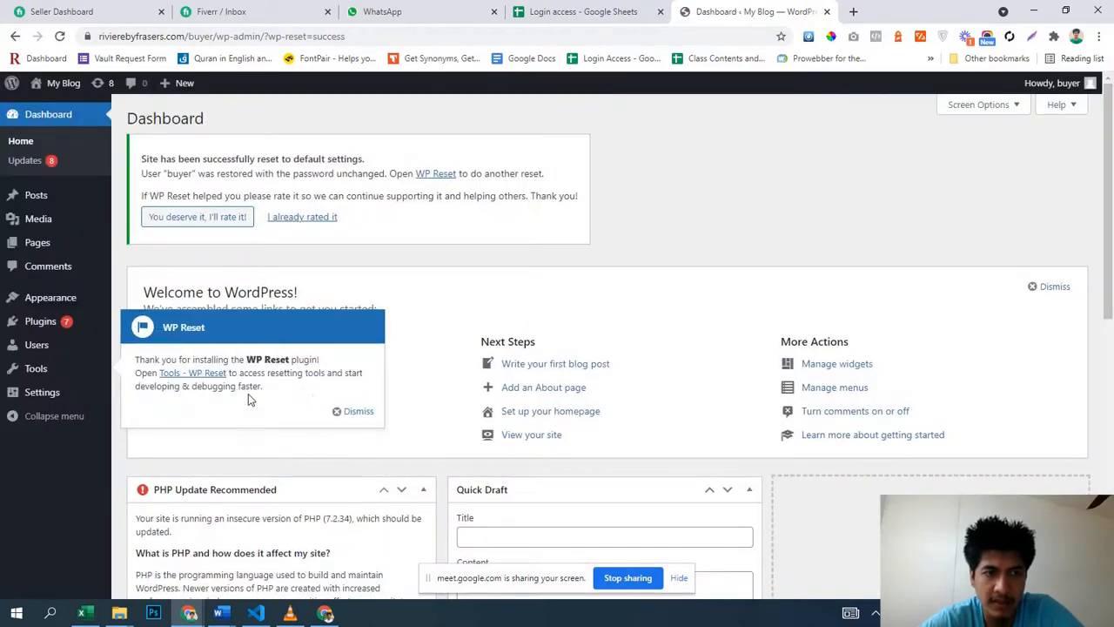
- Open the list of installed plugins and dismiss the WP Reset welcome notice
left_click(74, 336)
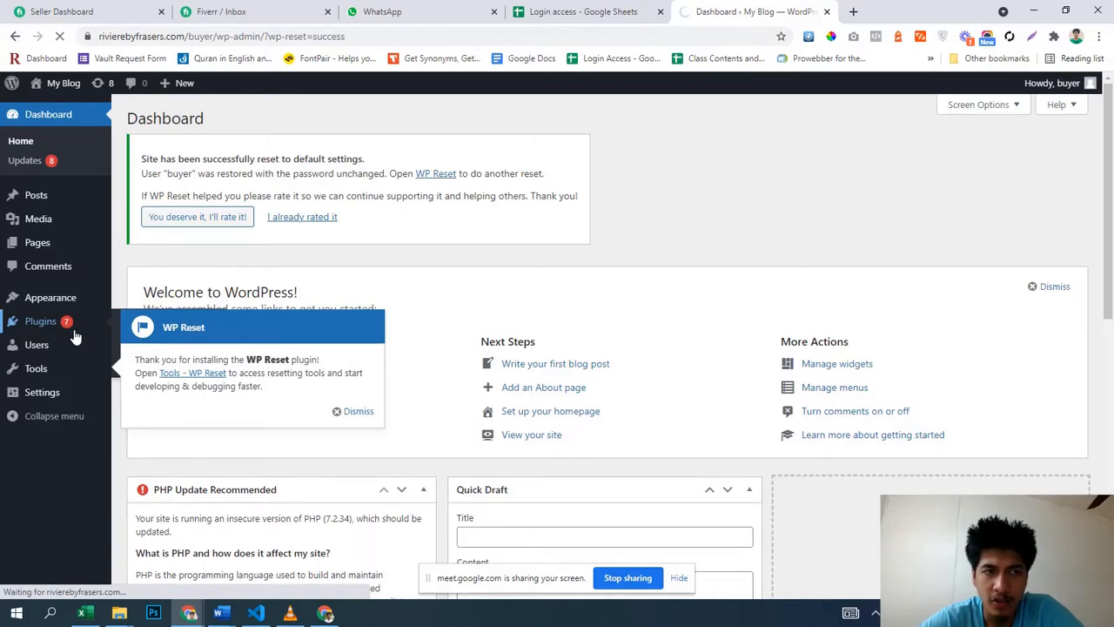
scroll(230, 343, "down", 5)
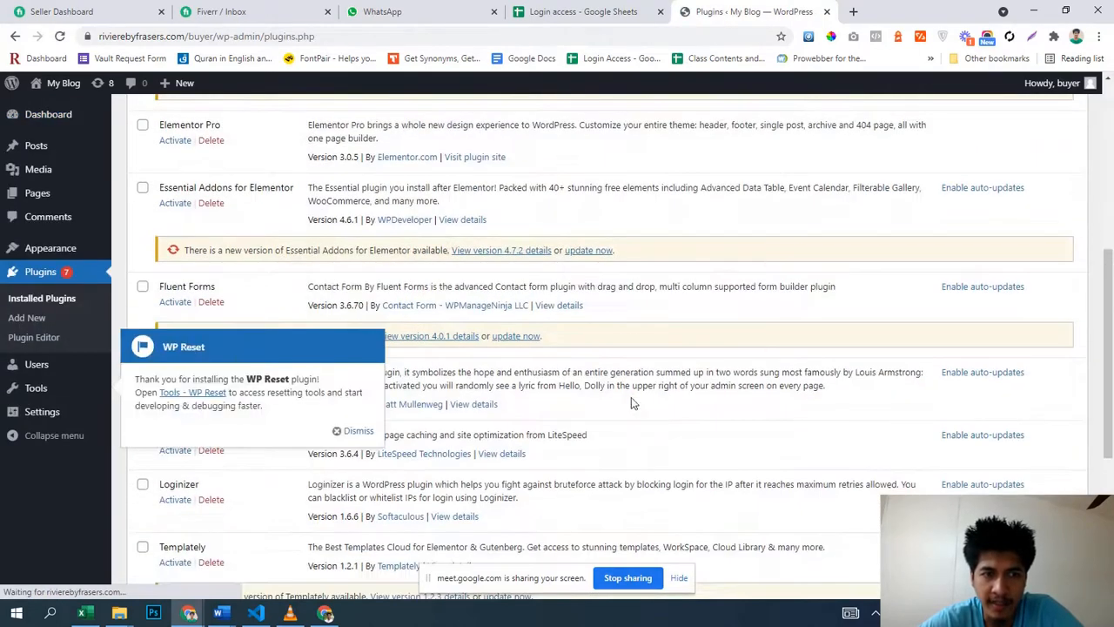
scroll(635, 405, "down", 4)
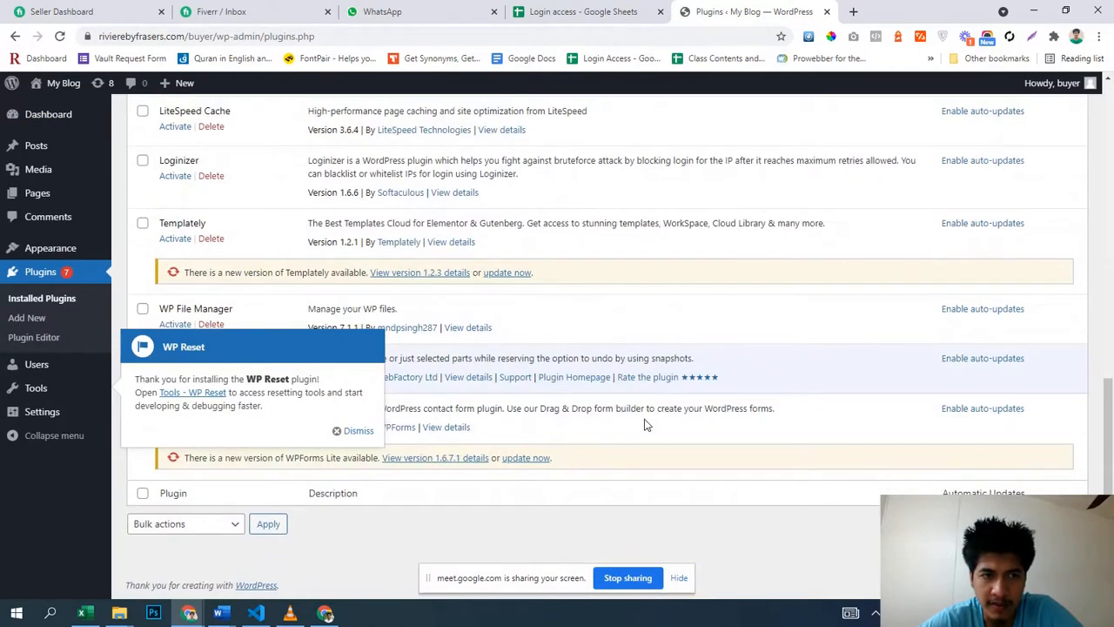
scroll(645, 424, "up", 10)
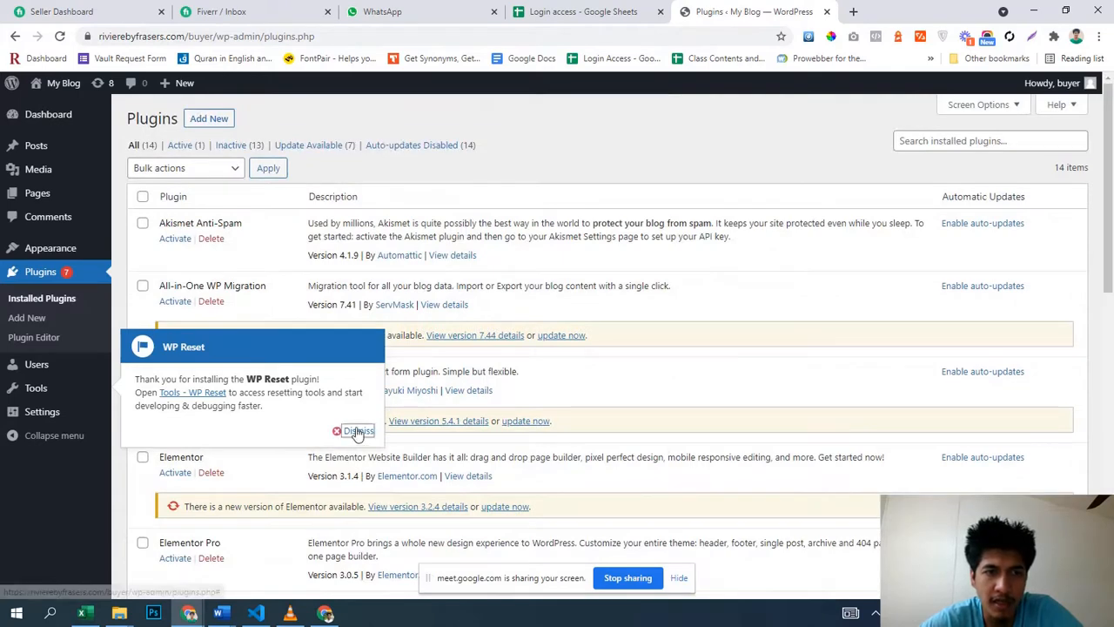
left_click(356, 432)
- Select all installed plugins except WP Reset
left_click(143, 197)
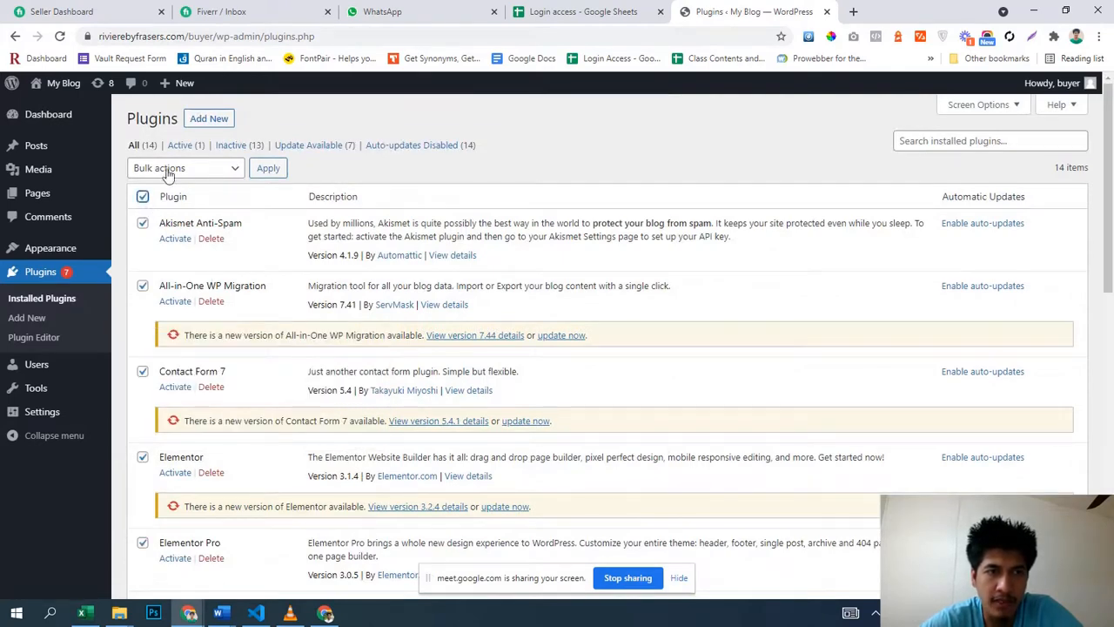
scroll(197, 287, "down", 1)
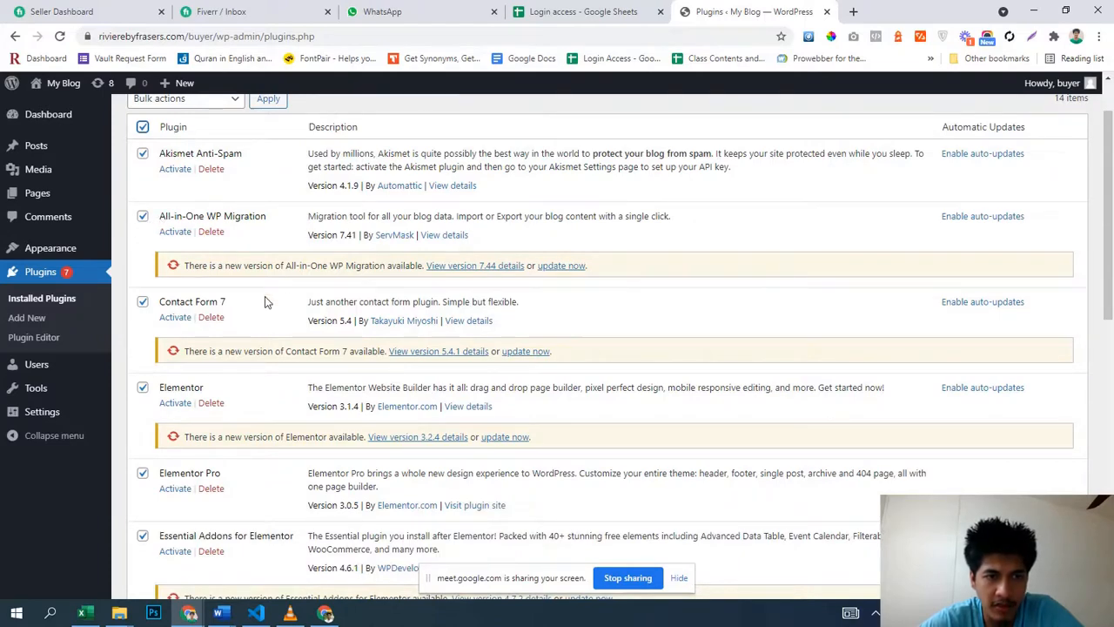
scroll(266, 301, "down", 1)
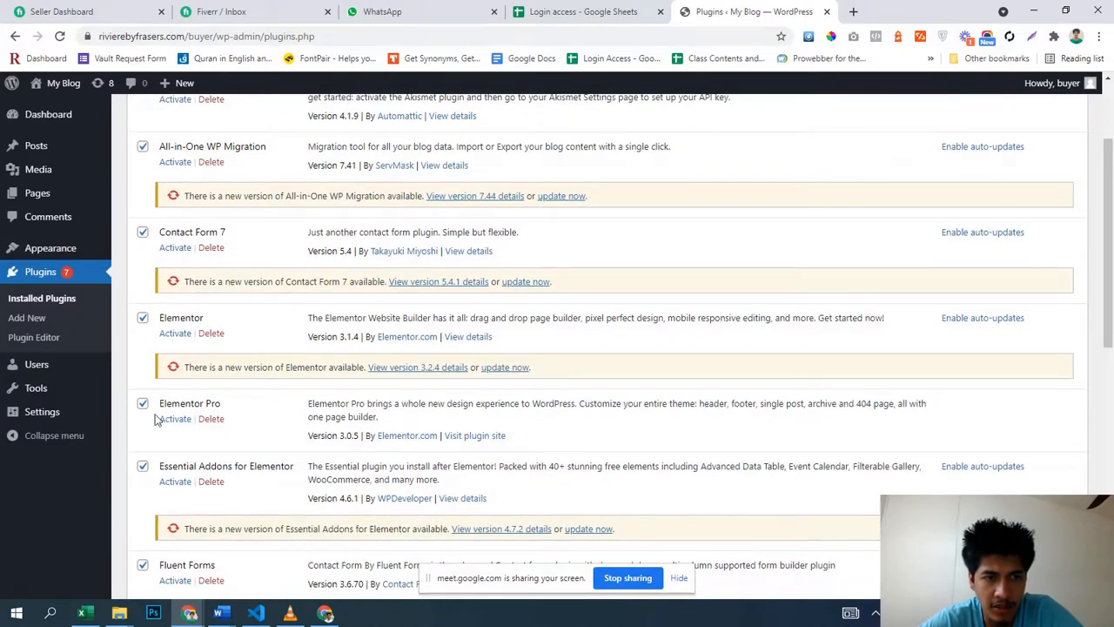
scroll(235, 402, "down", 6)
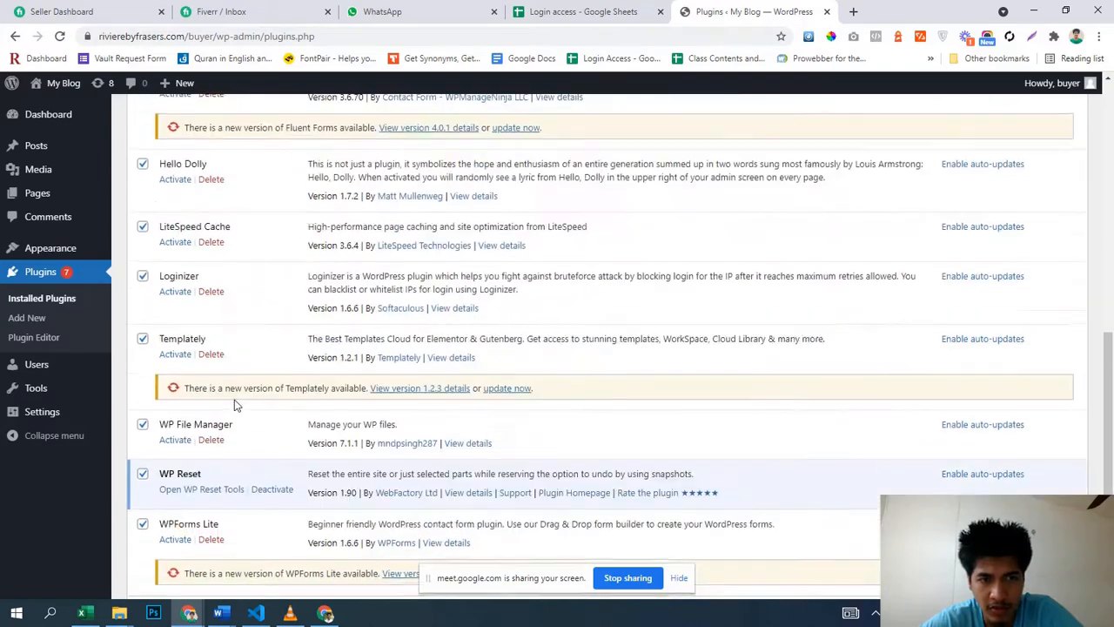
scroll(234, 403, "down", 2)
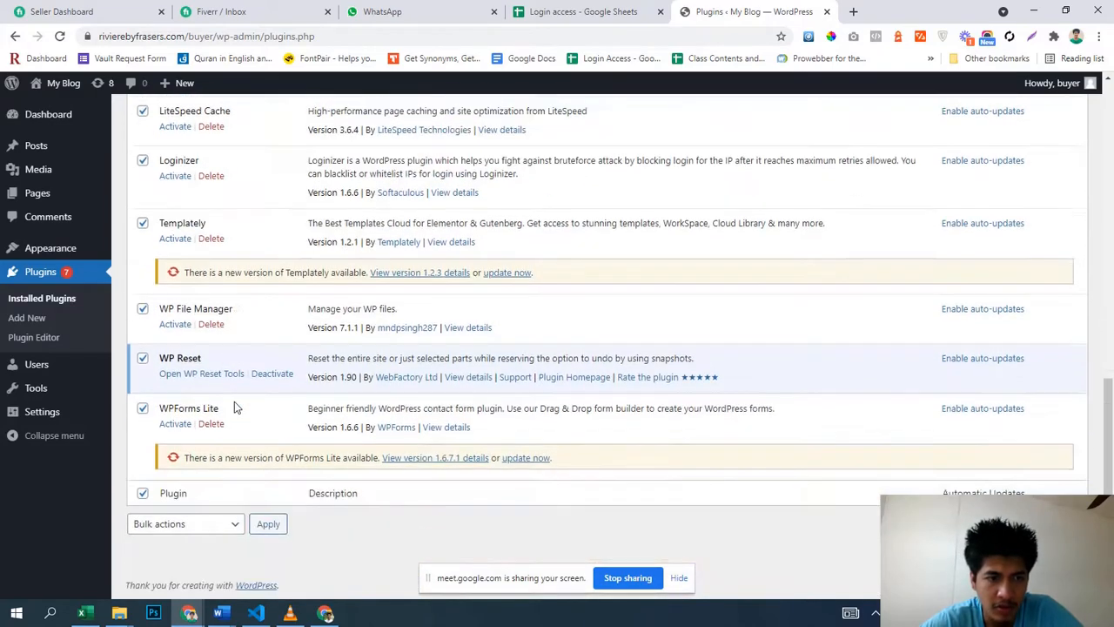
scroll(234, 404, "up", 4)
scroll(235, 406, "down", 3)
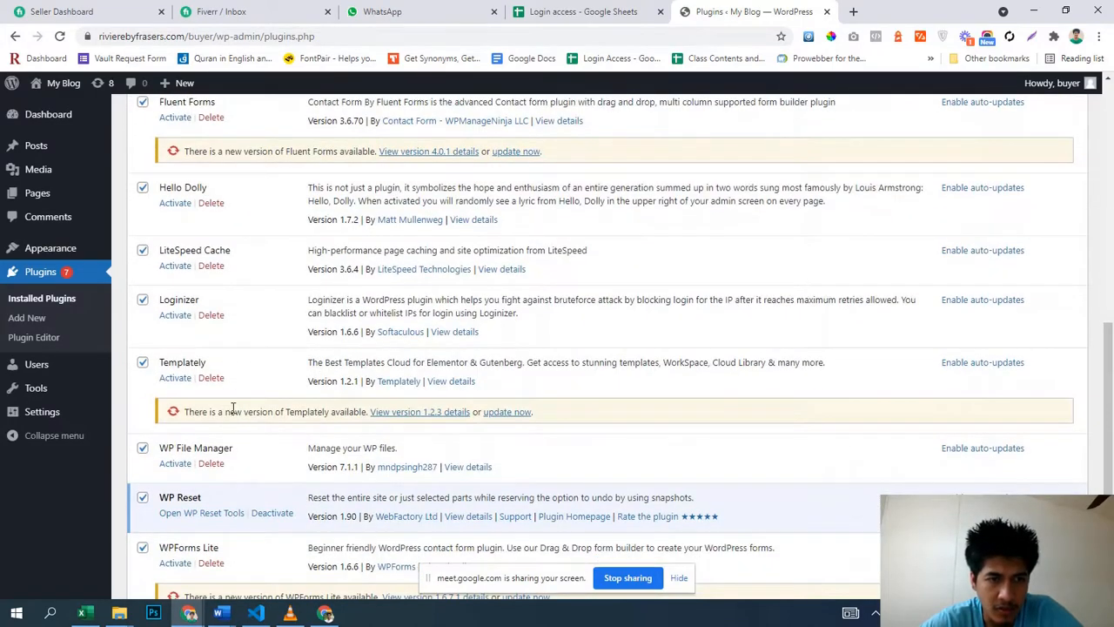
left_click(143, 498)
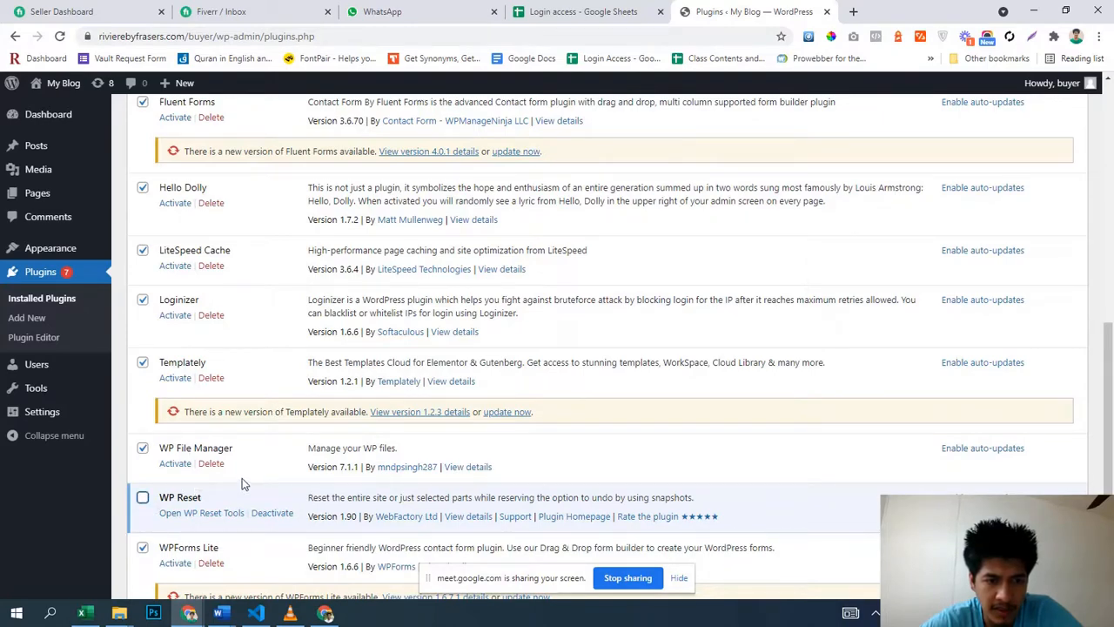
scroll(242, 478, "down", 2)
scroll(246, 473, "up", 12)
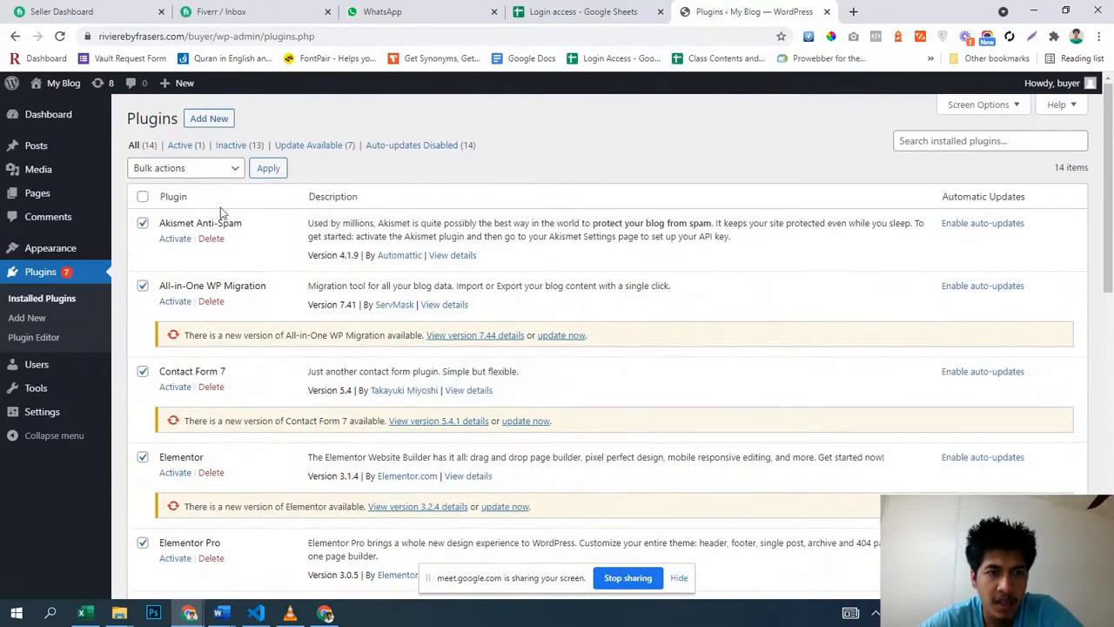
- Delete all the selected plugins and their data as one bulk action, confirming the deletion
left_click(179, 168)
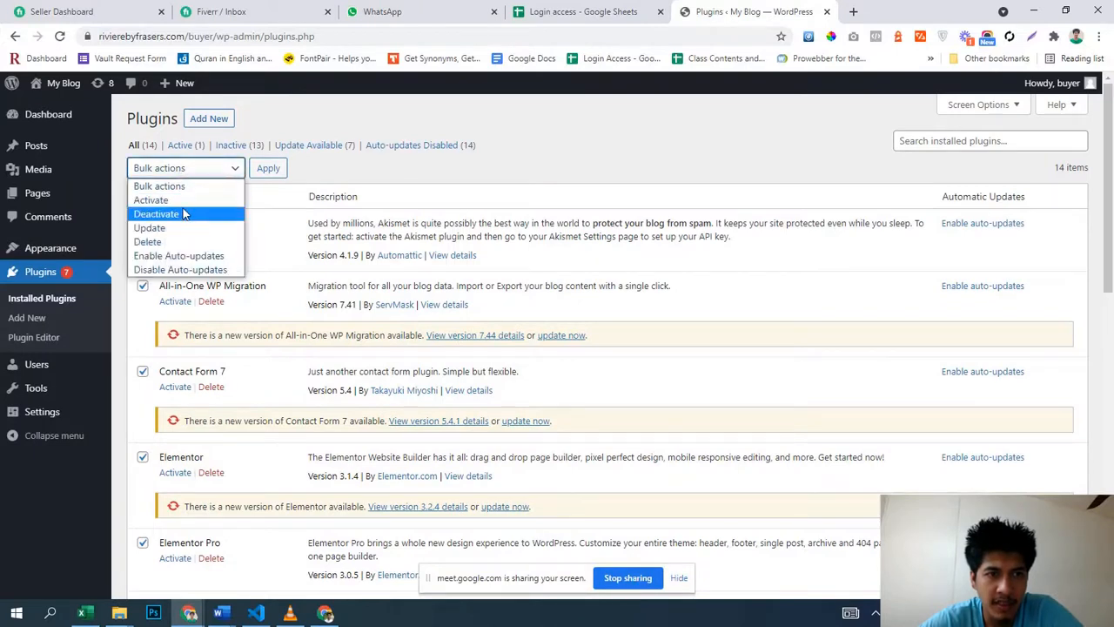
left_click(161, 241)
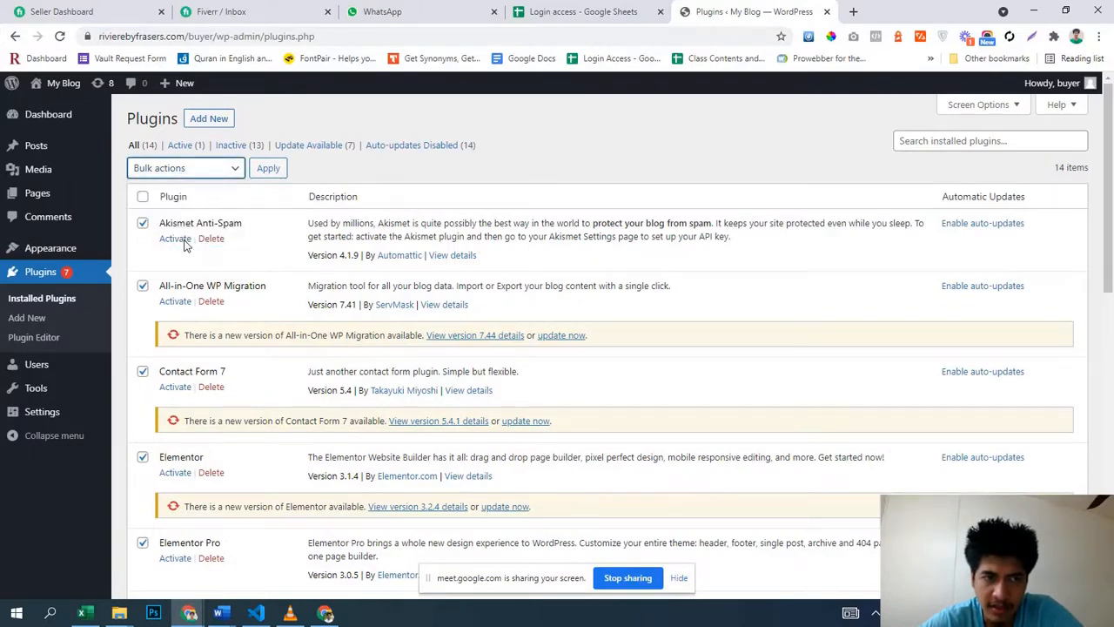
left_click(266, 170)
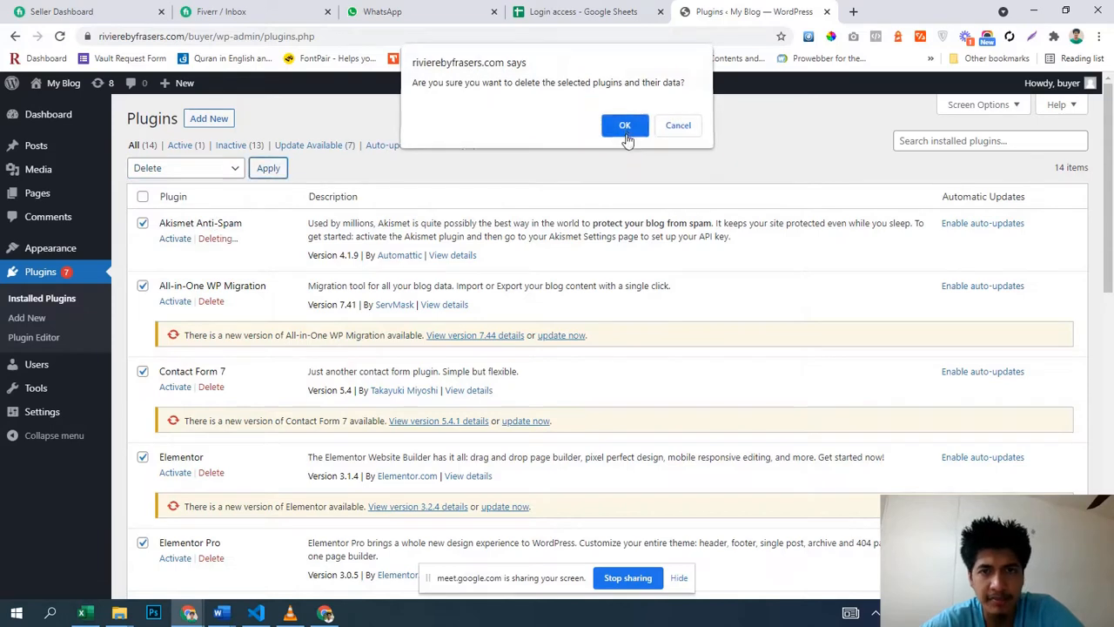
left_click(627, 135)
scroll(572, 226, "down", 3)
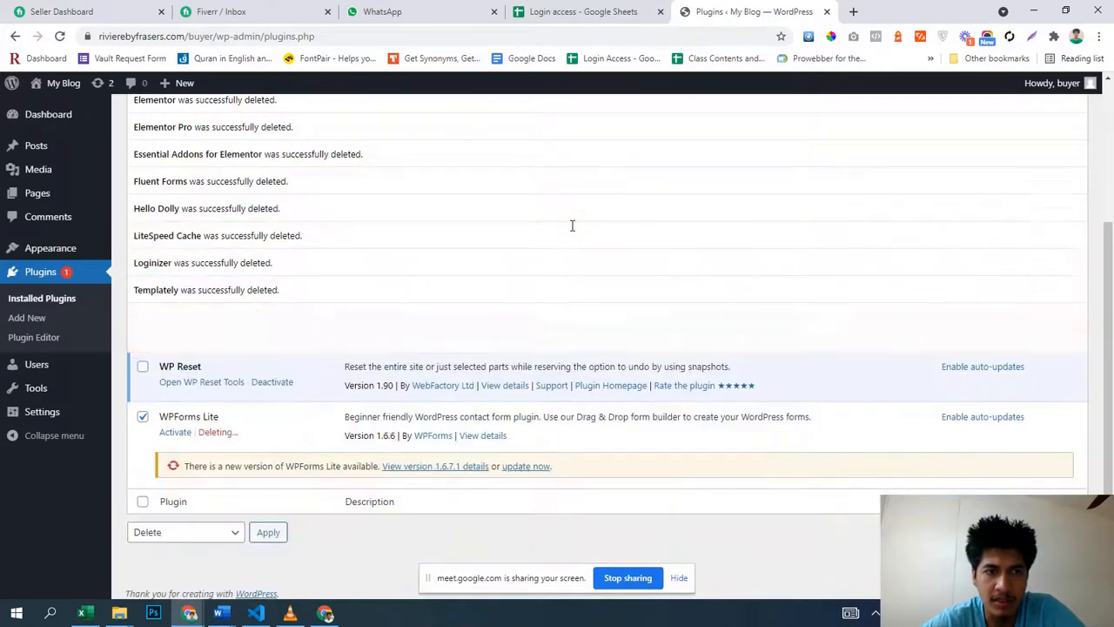
scroll(572, 228, "up", 3)
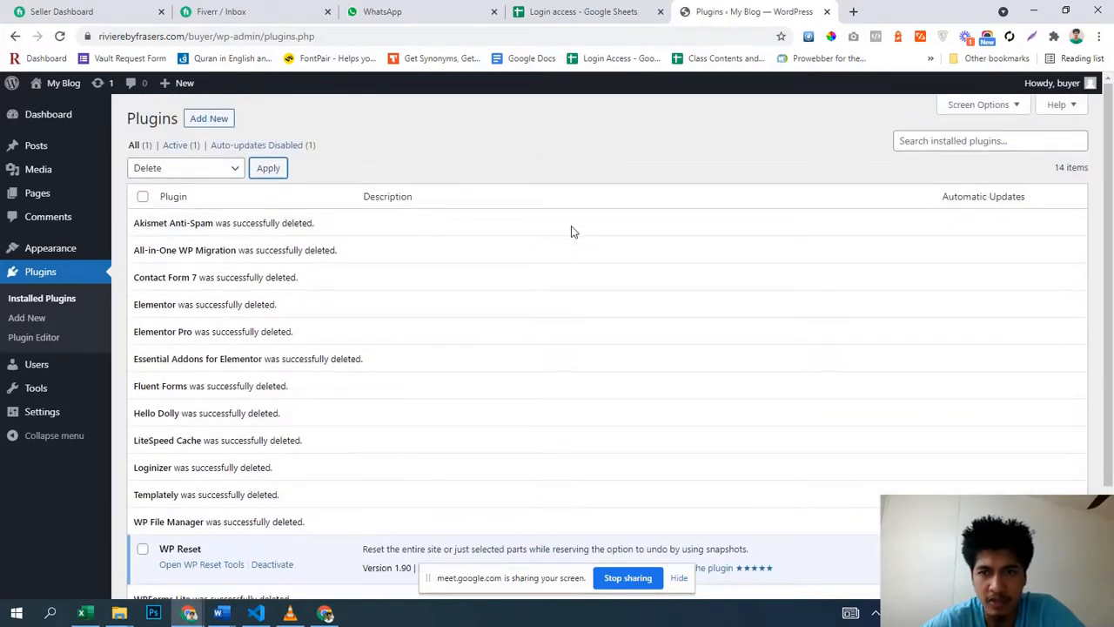
scroll(572, 233, "down", 2)
scroll(573, 236, "up", 2)
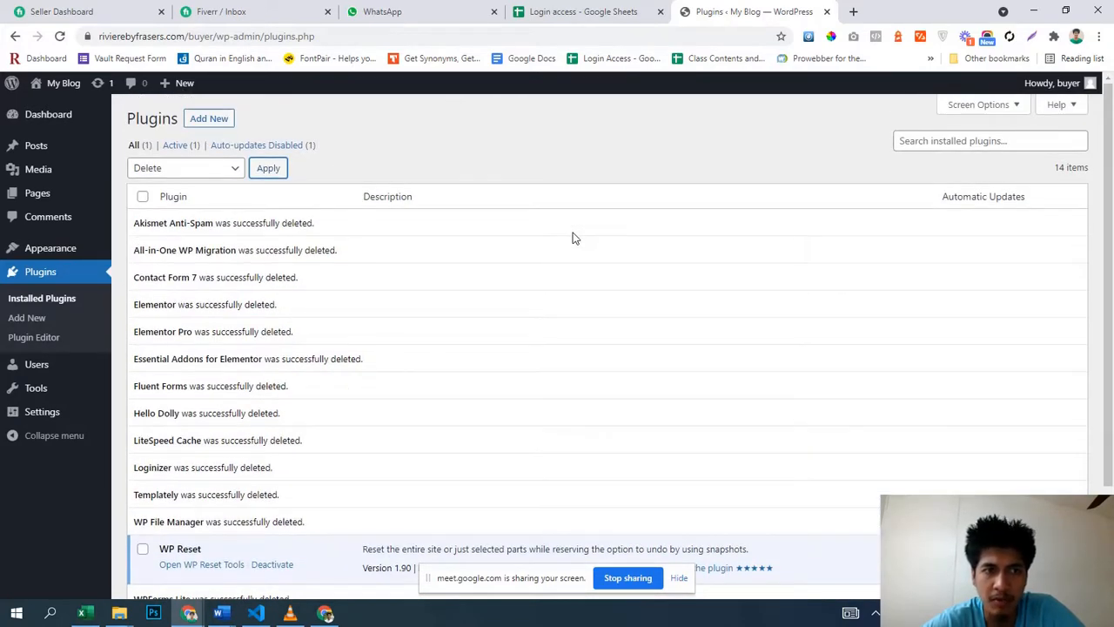
scroll(374, 366, "down", 1)
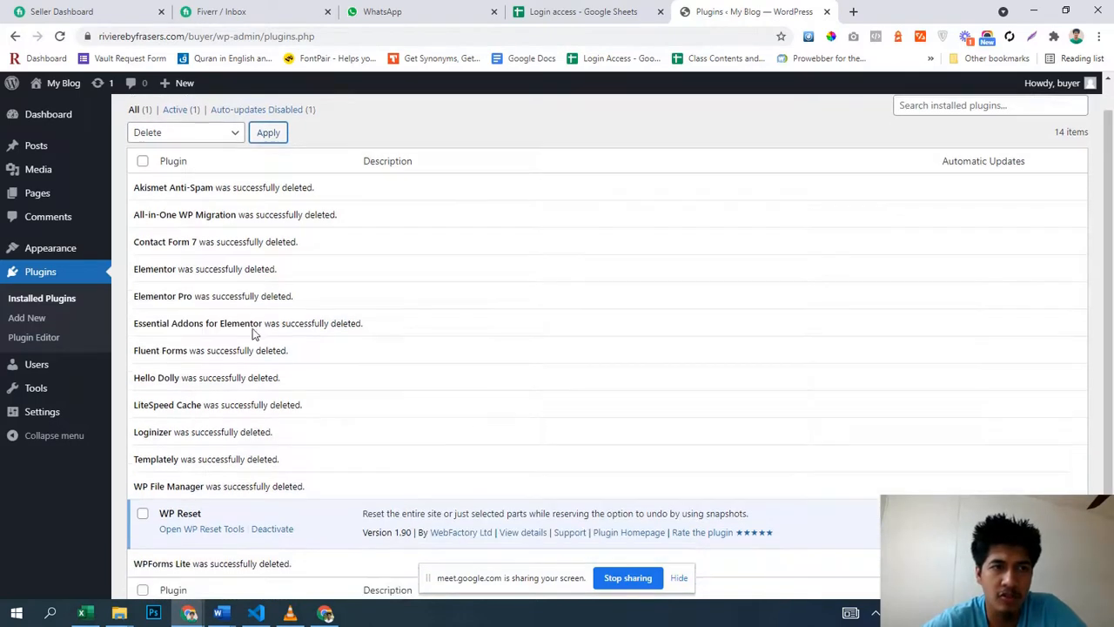
- Reload the plugin list, deactivate and delete WP Reset with its data, and dismiss the deactivation notice
left_click(59, 35)
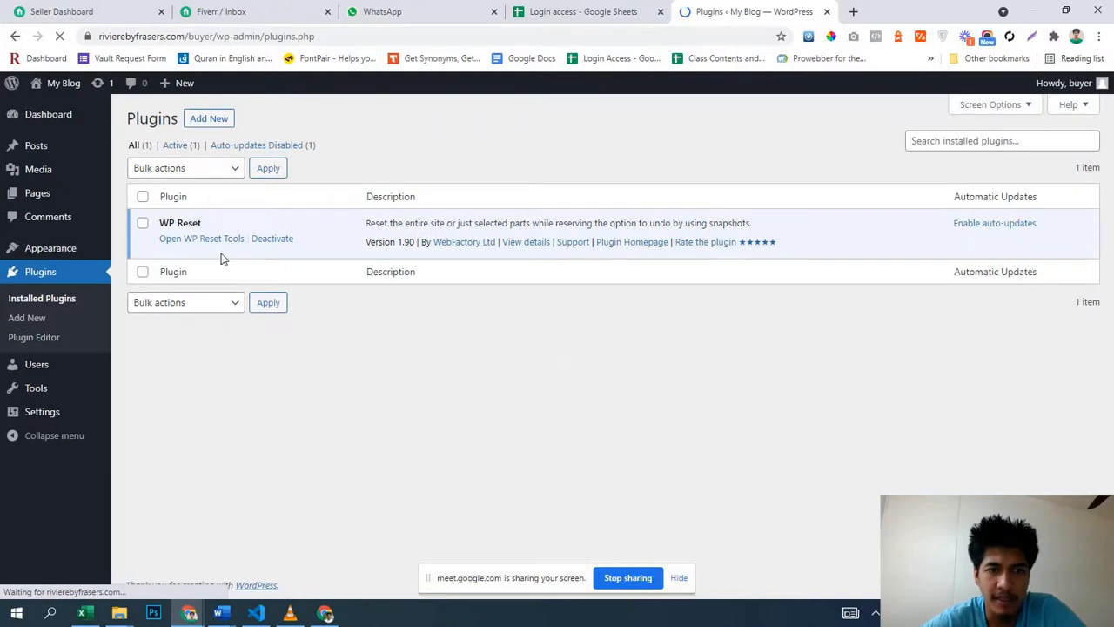
left_click(290, 242)
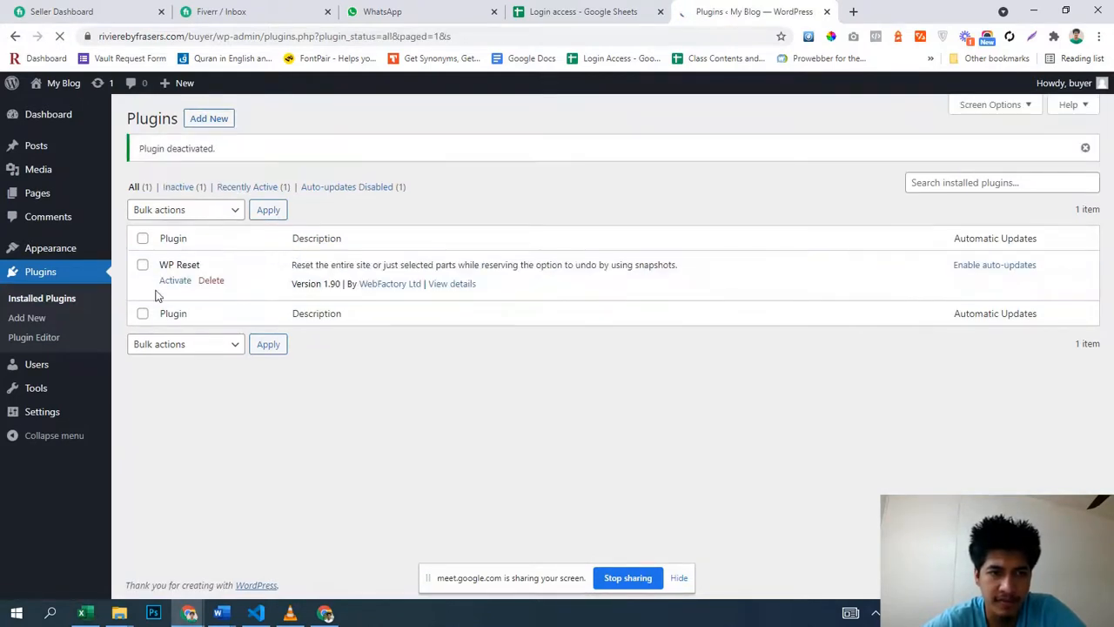
left_click(209, 282)
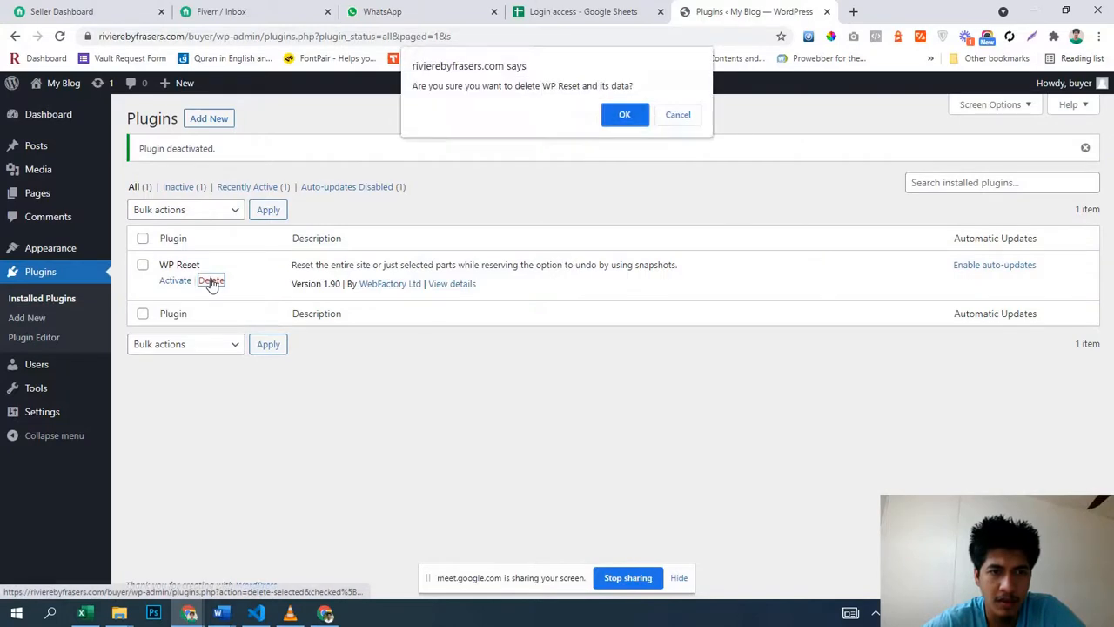
left_click(624, 117)
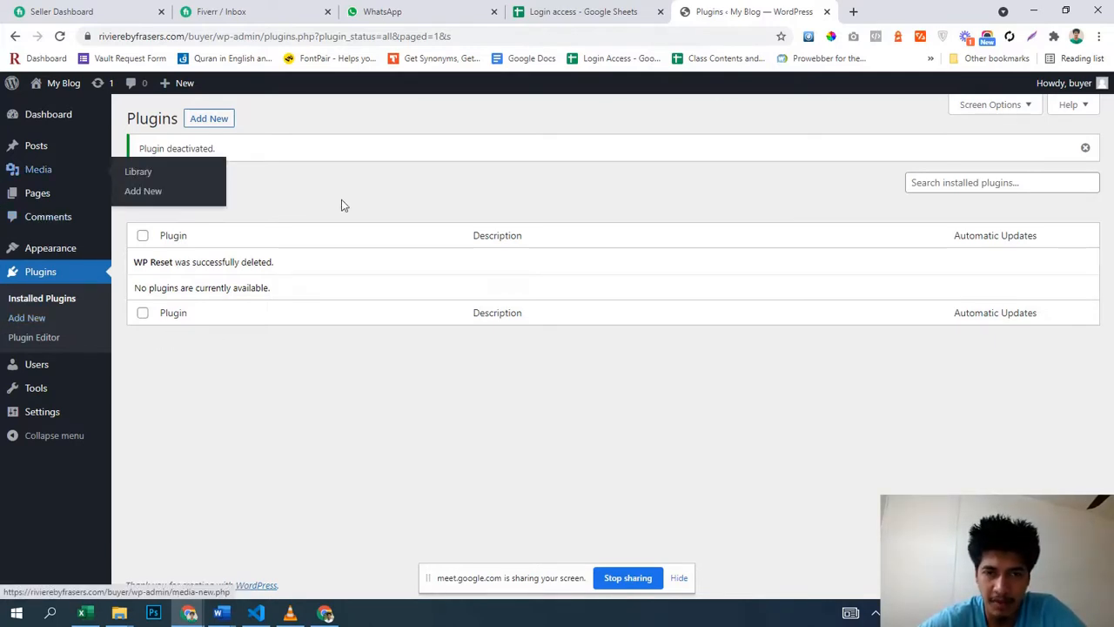
left_click(1086, 150)
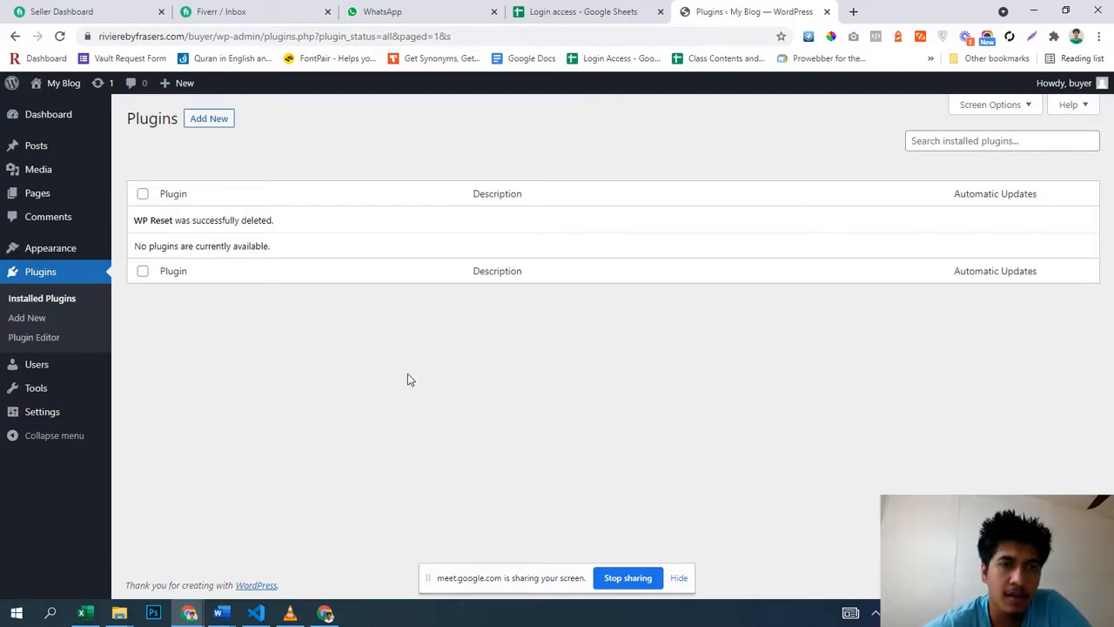
- Check the reset site's dashboard, then start the update of the active Twenty Twenty-One theme
left_click(50, 117)
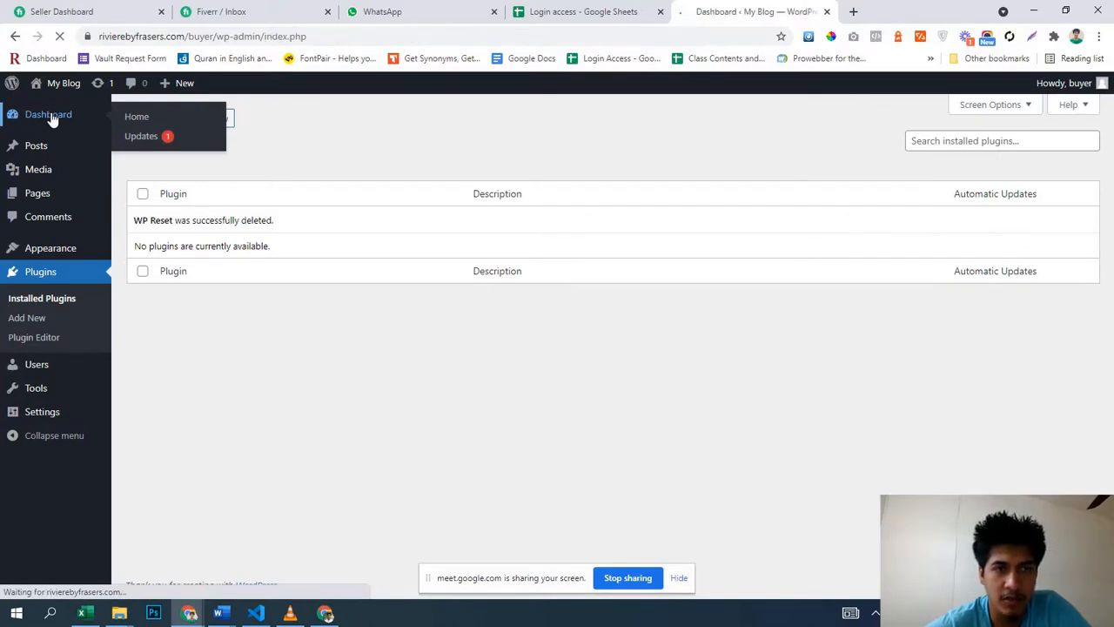
scroll(359, 329, "down", 4)
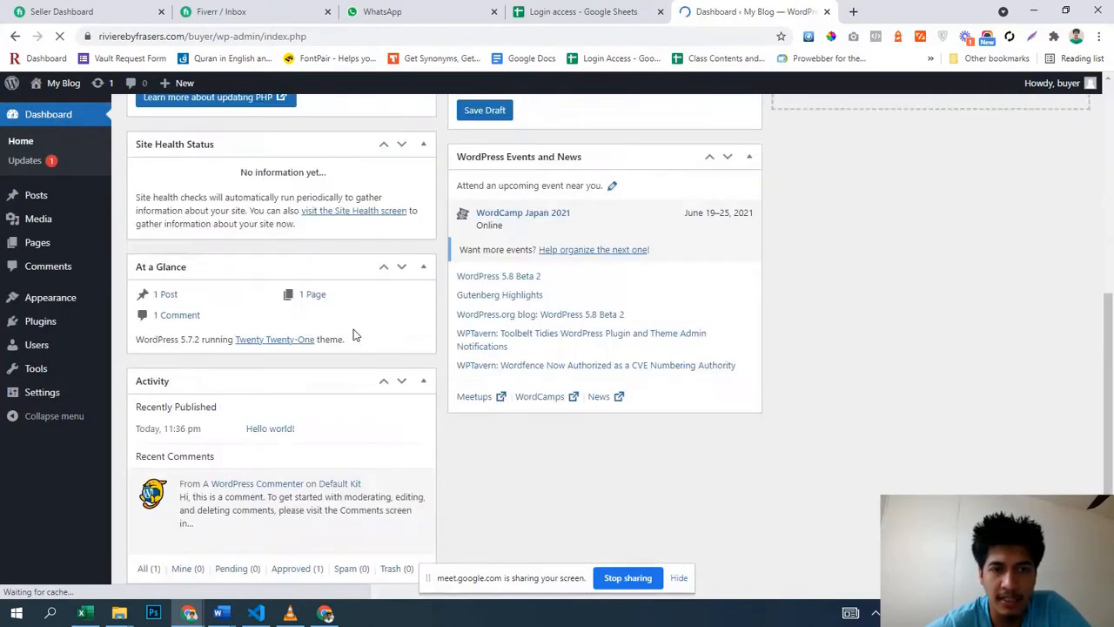
scroll(364, 330, "up", 5)
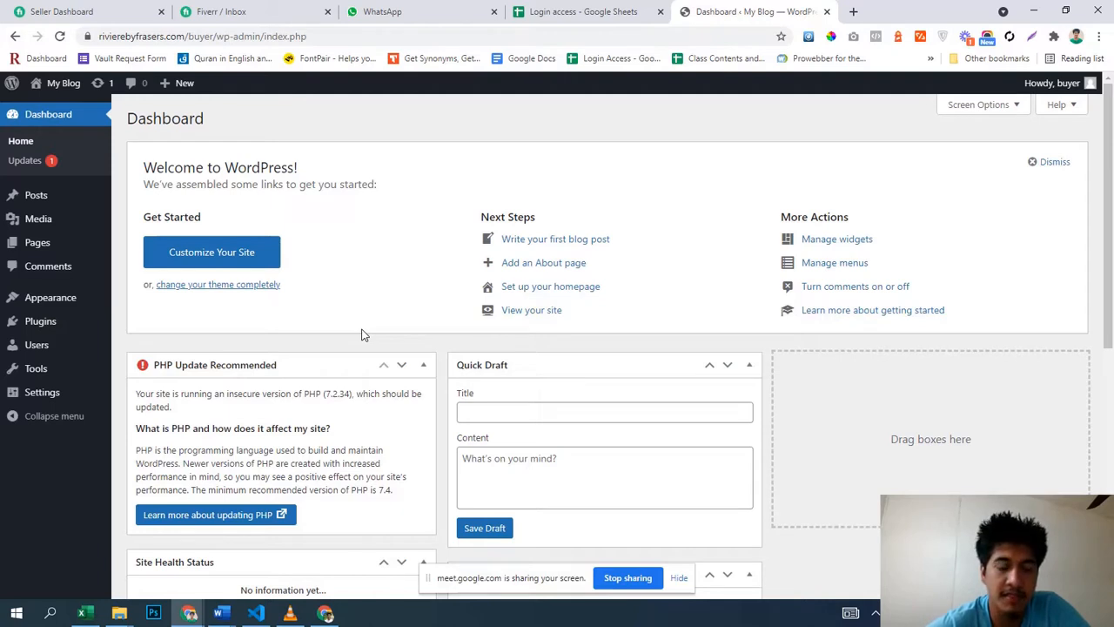
mouse_move(68, 307)
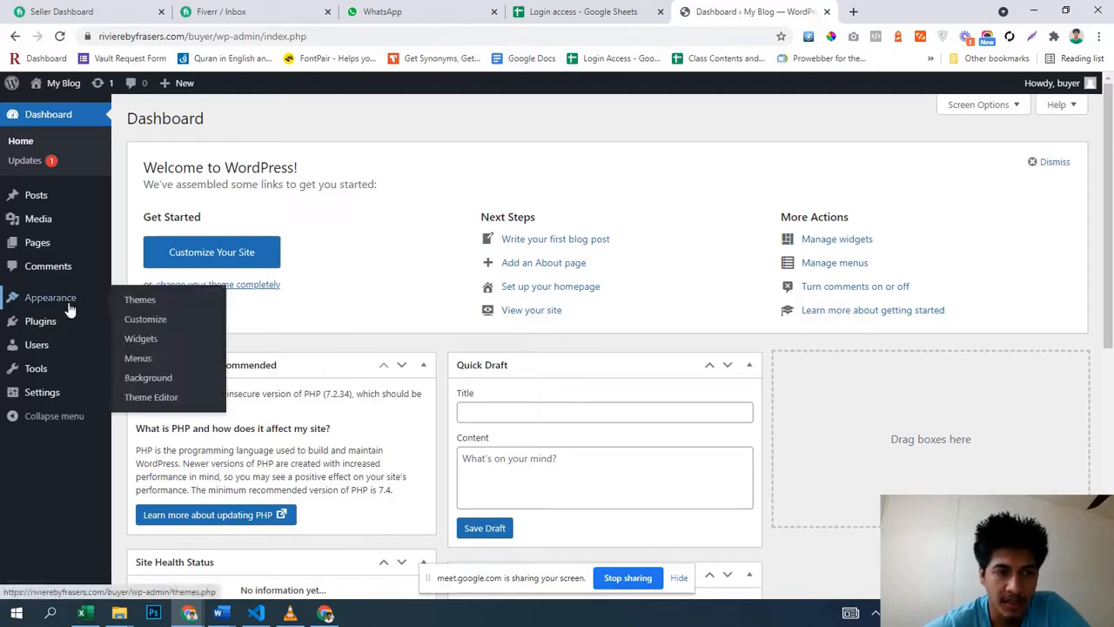
left_click(148, 307)
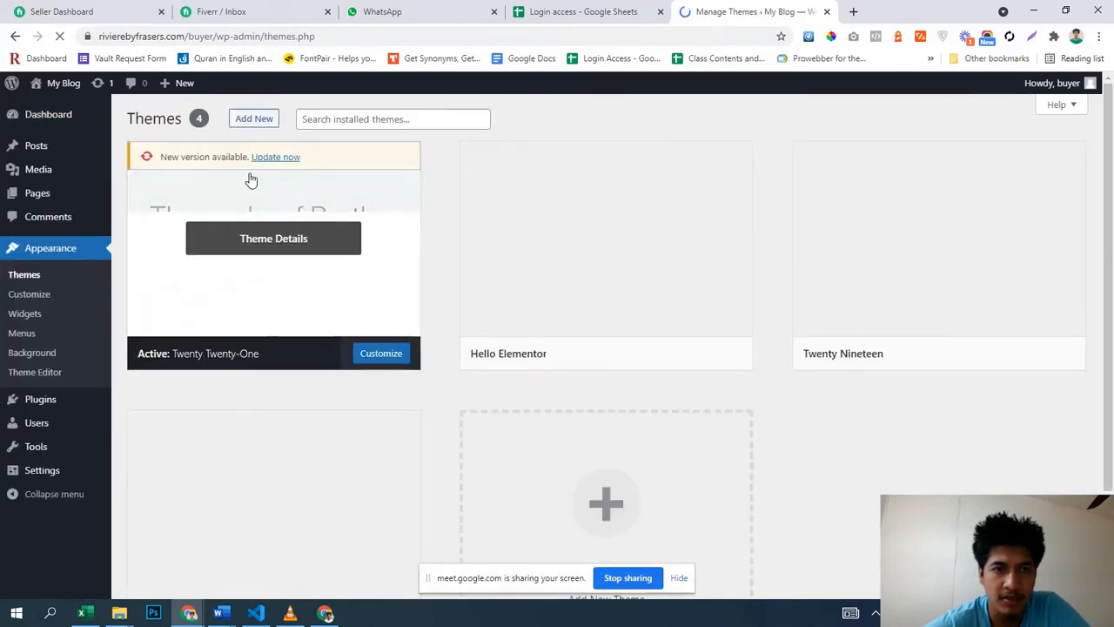
left_click(287, 158)
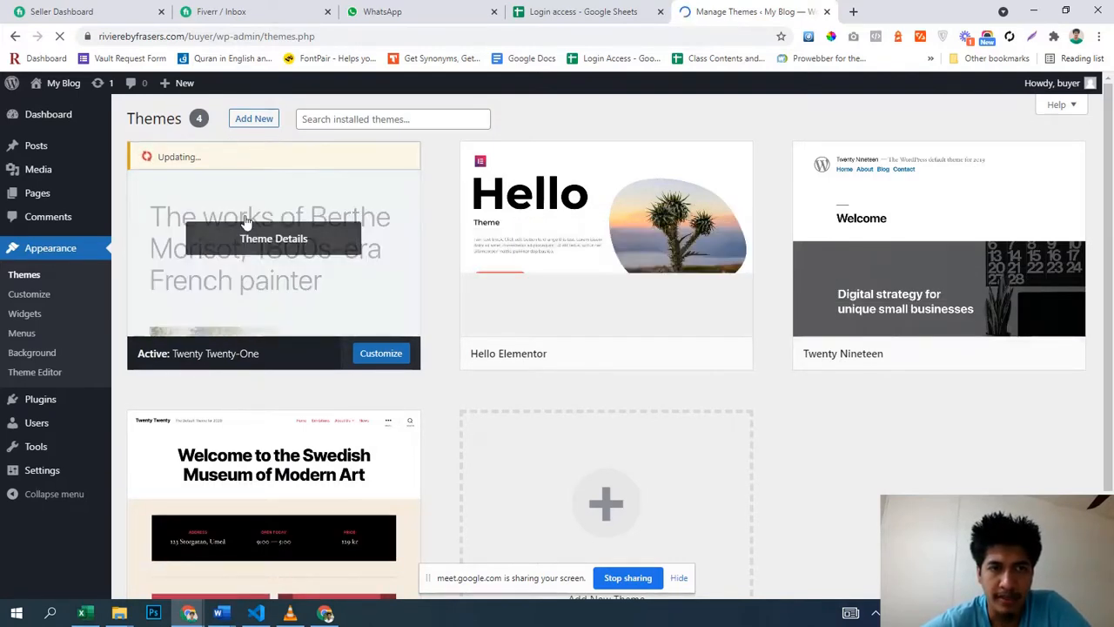
- Open the theme upload form for adding a new theme and start choosing its zip file
left_click(254, 124)
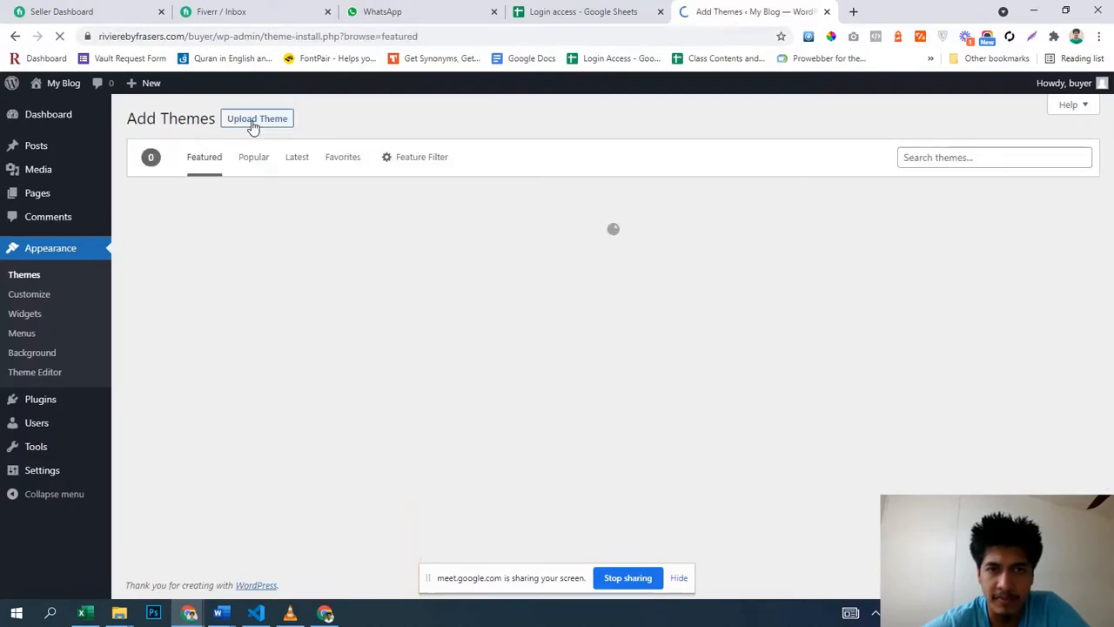
left_click(255, 120)
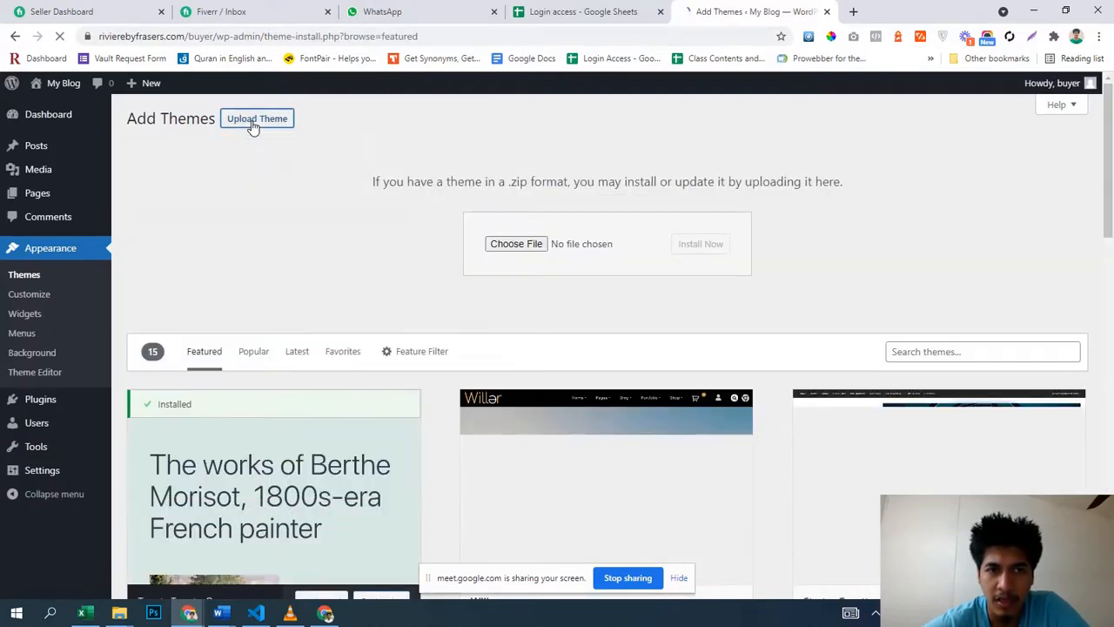
left_click(513, 244)
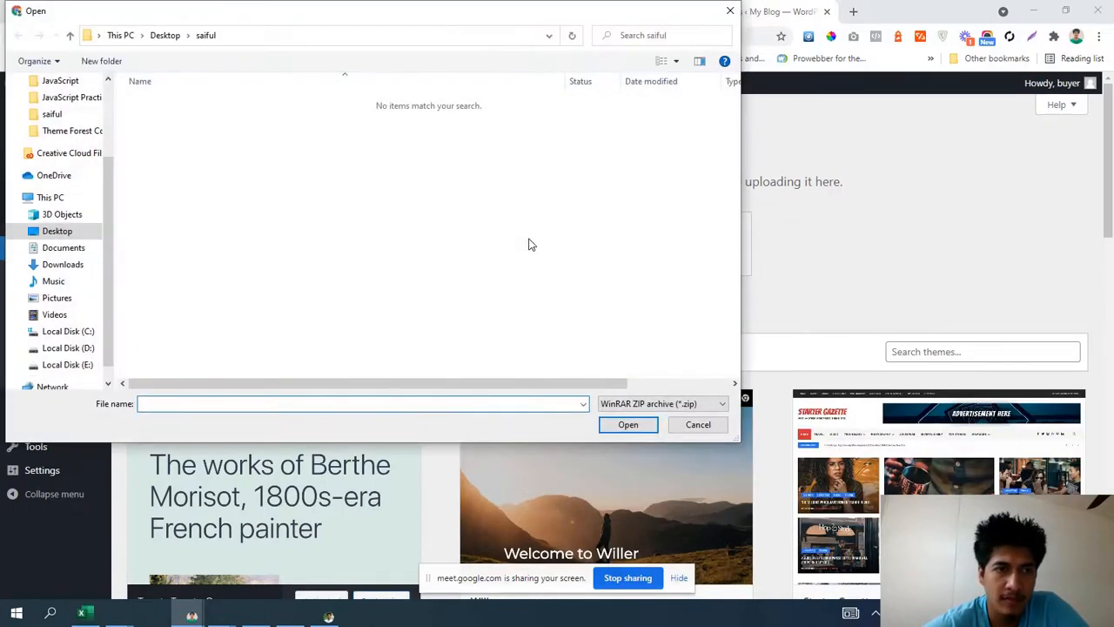
- In File Explorer, extract houzez_v2.1.1.zip from Downloads into a houzez_v2.1.1 folder alongside it
key("alt+Tab")
right_click(163, 188)
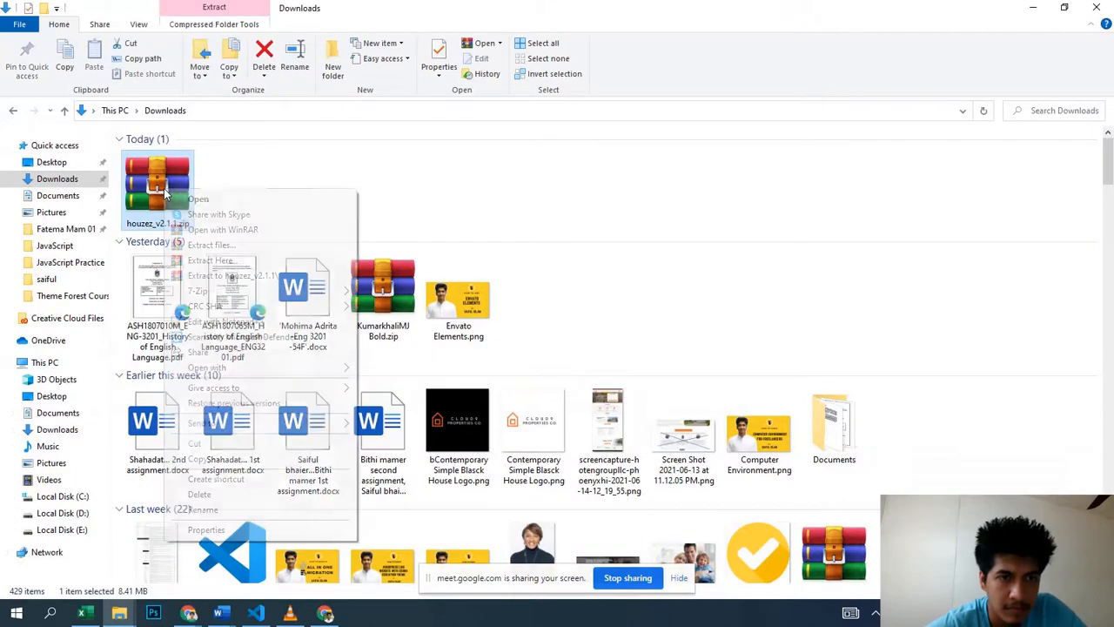
left_click(209, 247)
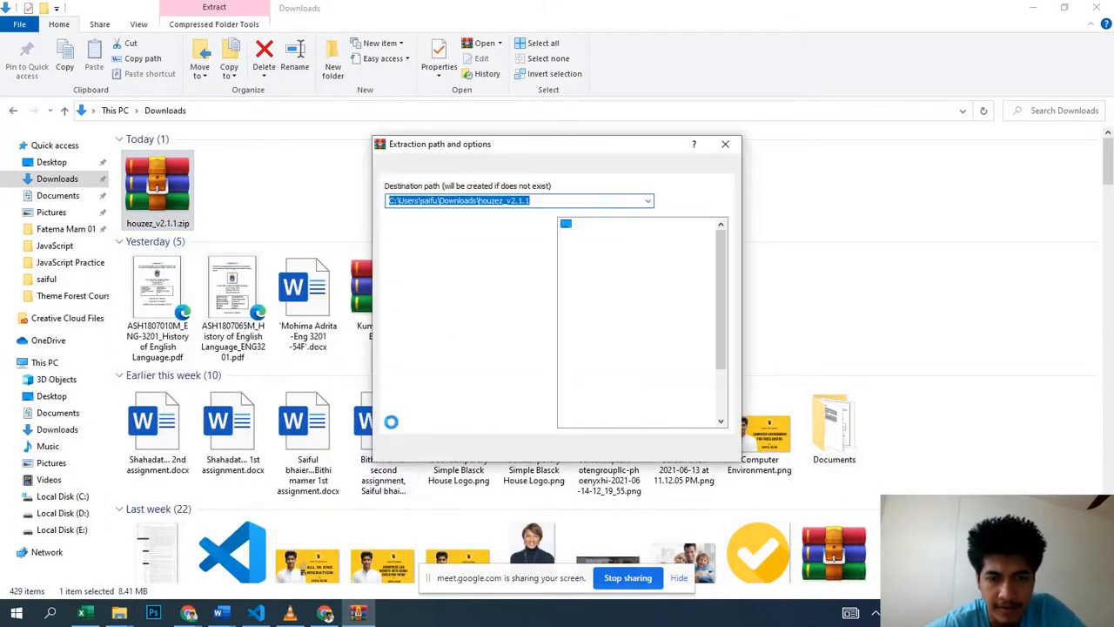
left_click(599, 449)
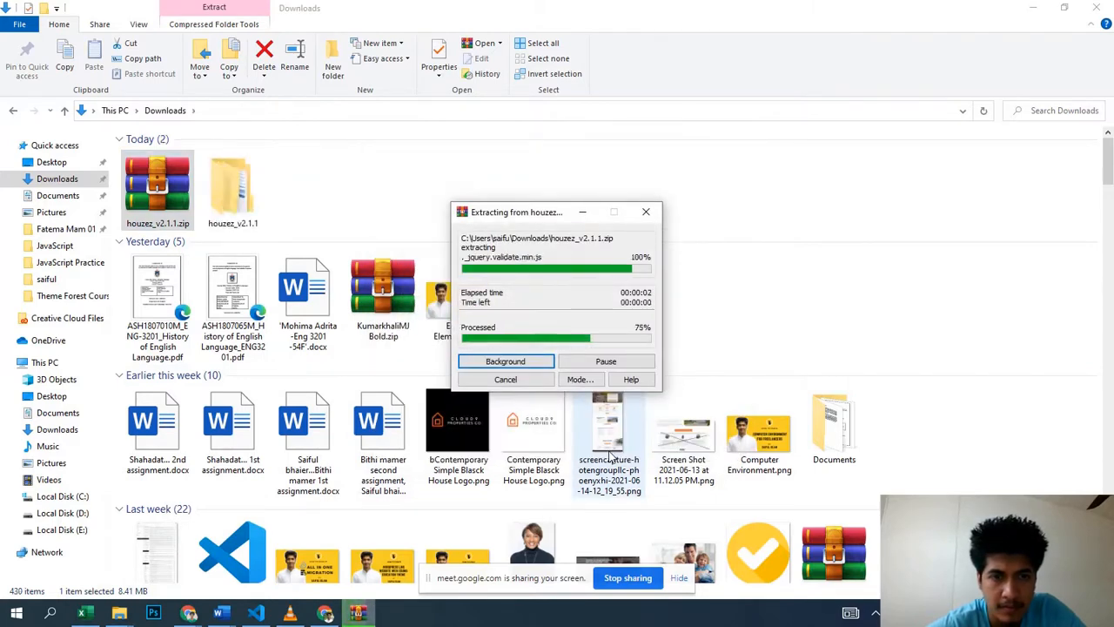
- Open the extracted package and examine the theme files and subfolders inside its houzez folder
double_click(248, 193)
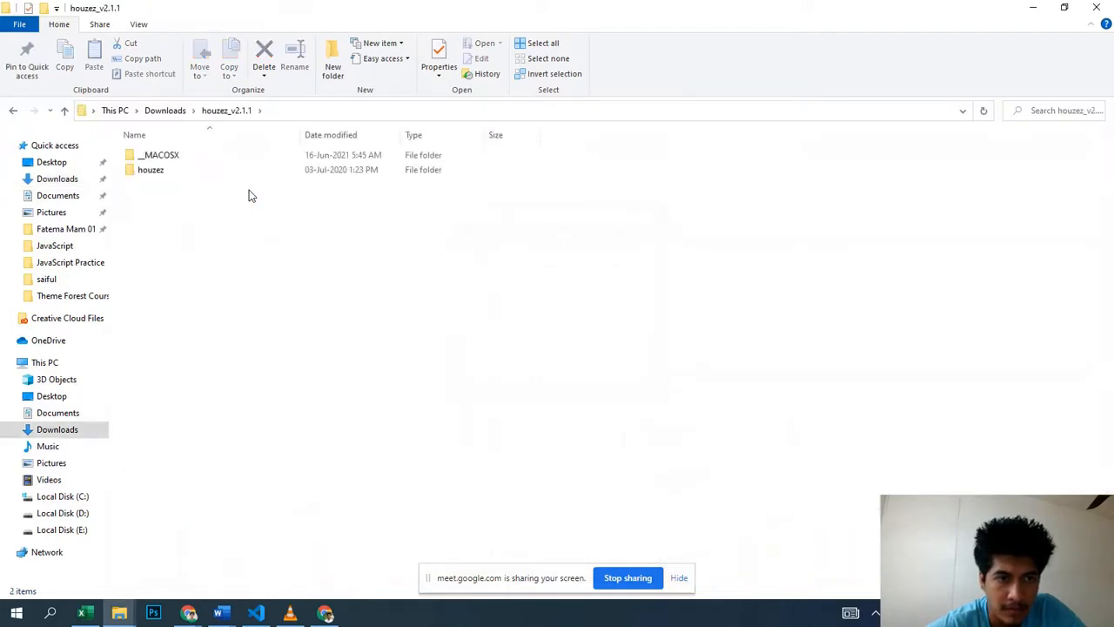
left_click(201, 176)
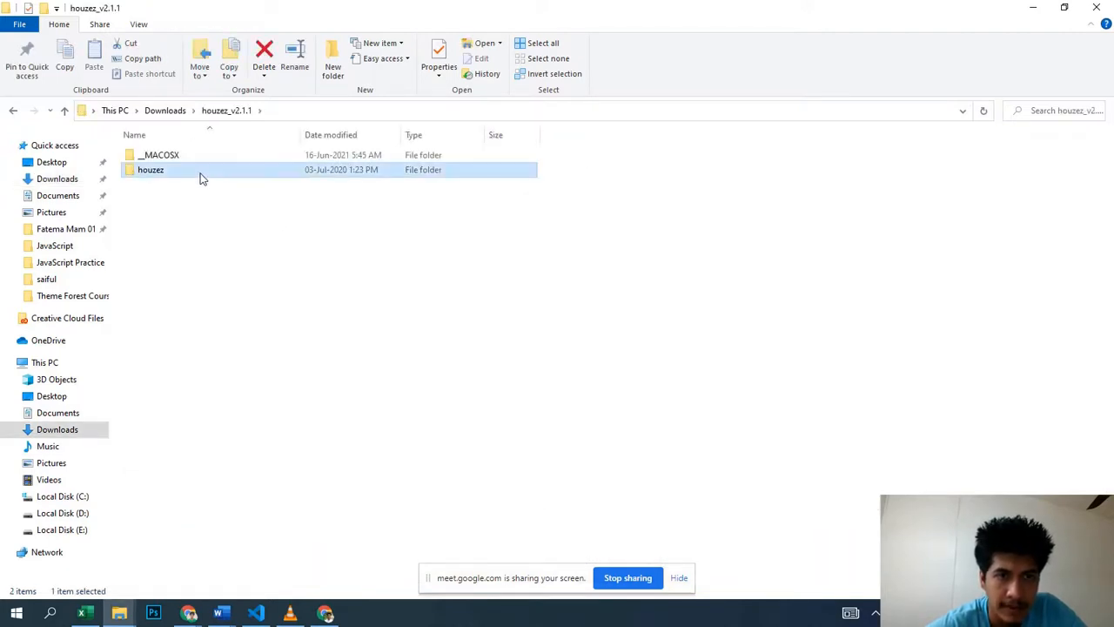
double_click(199, 174)
scroll(245, 299, "down", 1)
scroll(270, 383, "down", 6)
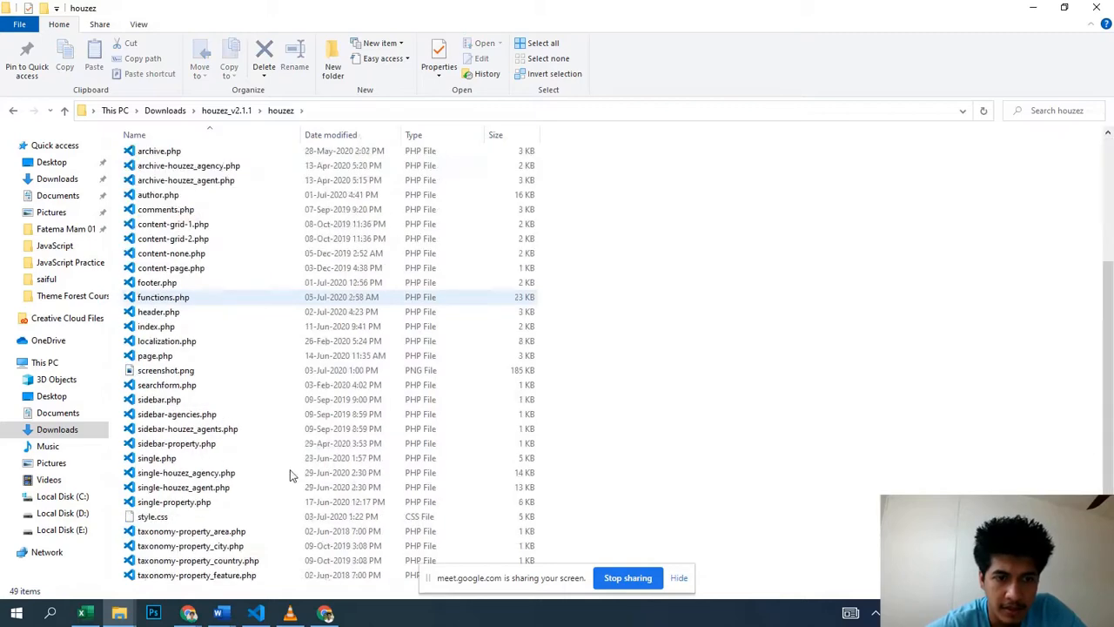
scroll(279, 261, "up", 7)
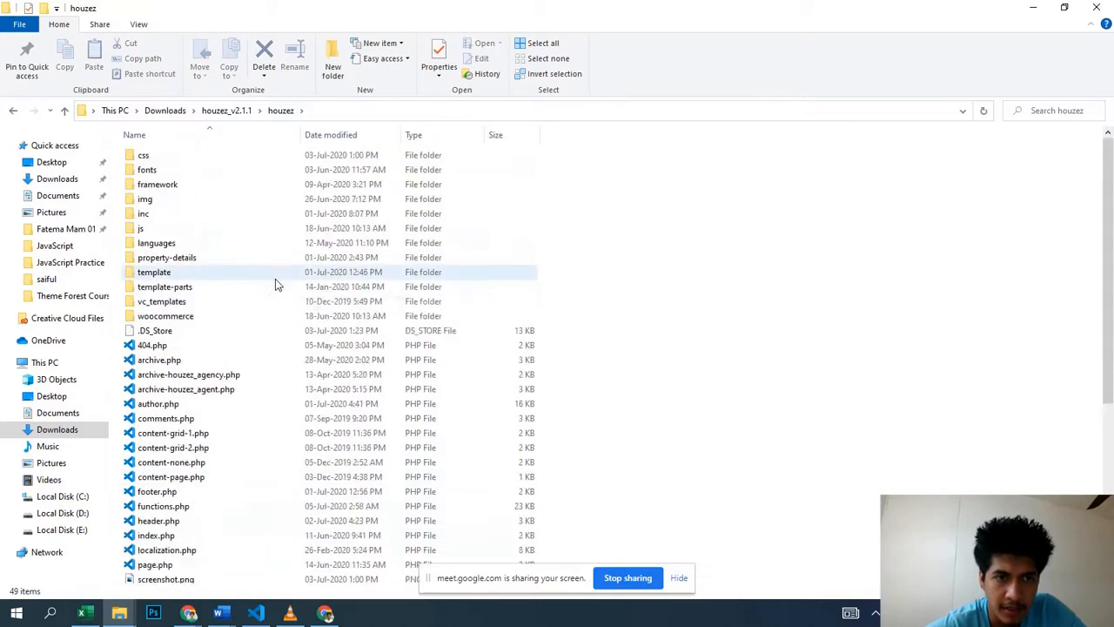
scroll(275, 314, "down", 7)
scroll(299, 375, "up", 1)
scroll(298, 396, "up", 5)
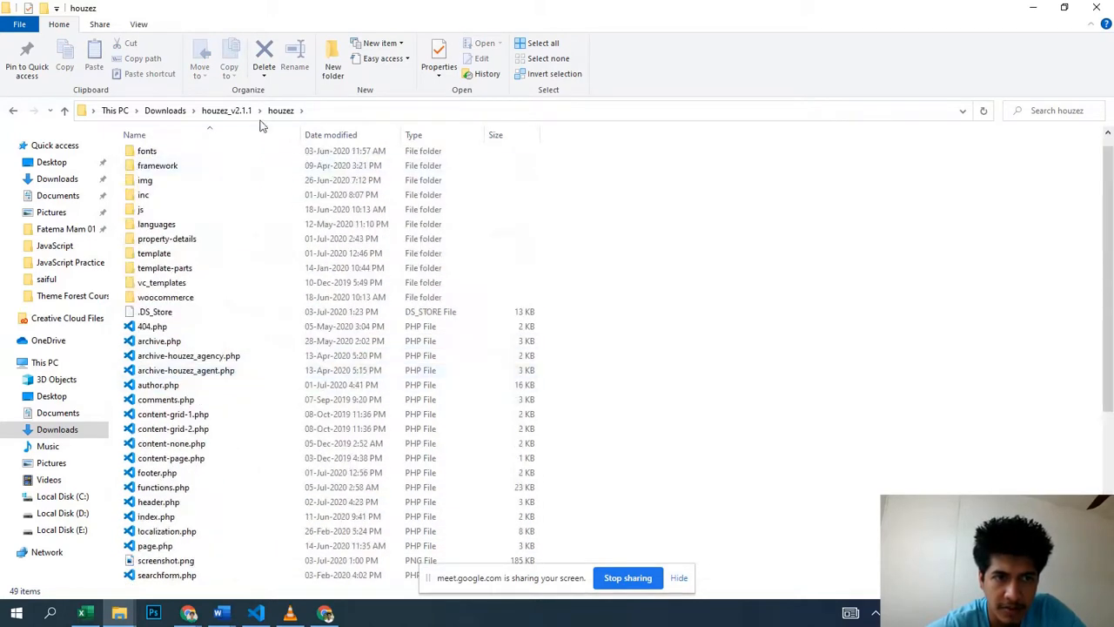
- Return to the houzez_v2.1.1 folder and compress the houzez folder into houzez.zip using the ZIP format
left_click(224, 112)
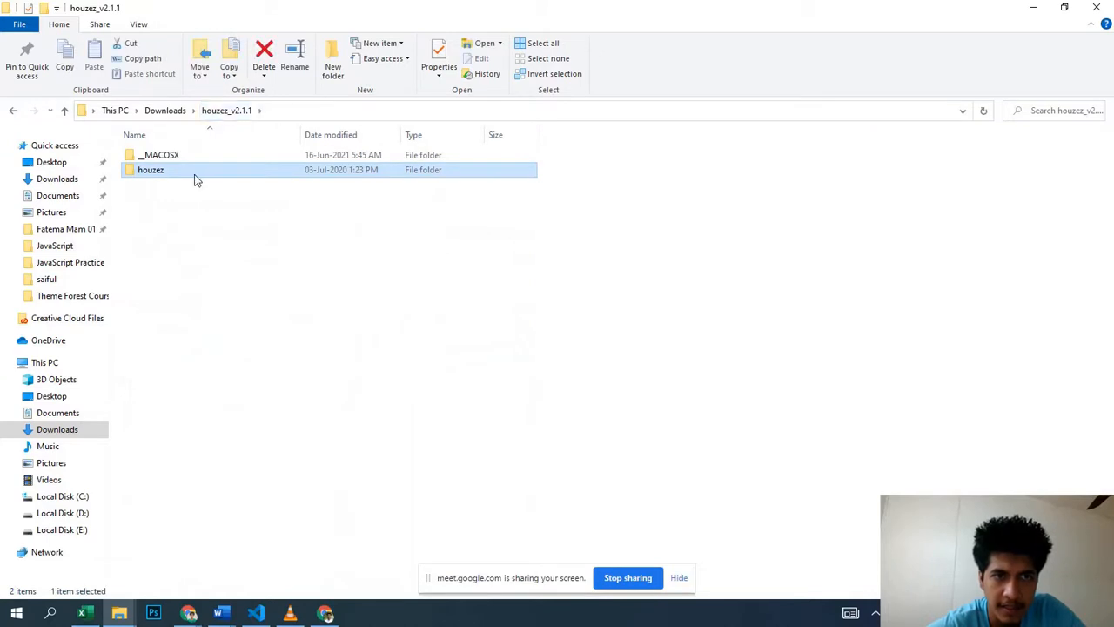
right_click(196, 175)
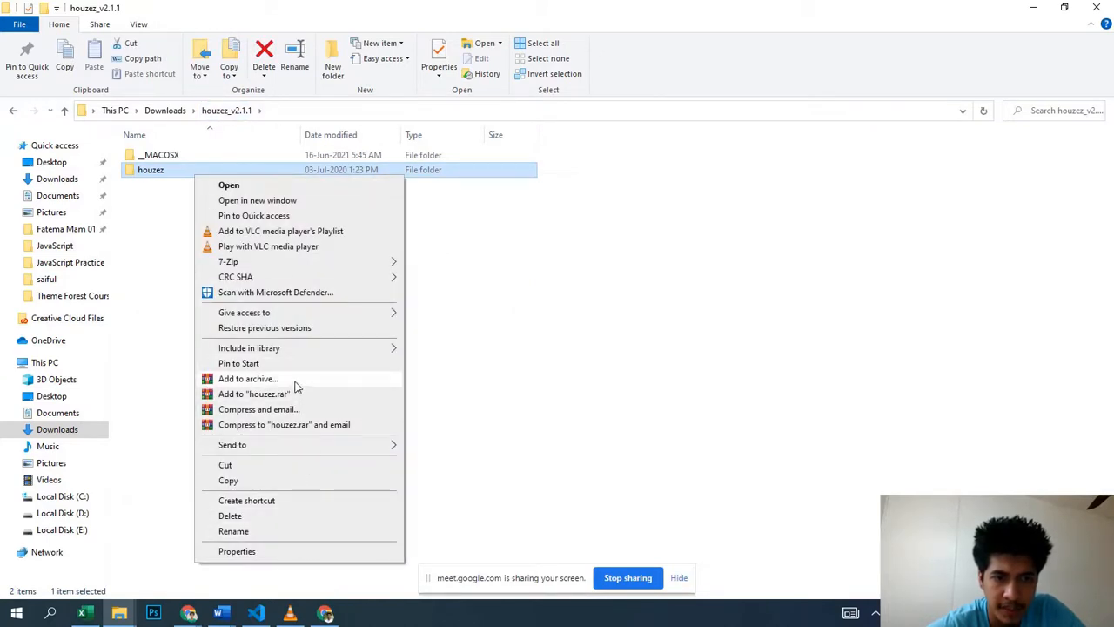
left_click(299, 393)
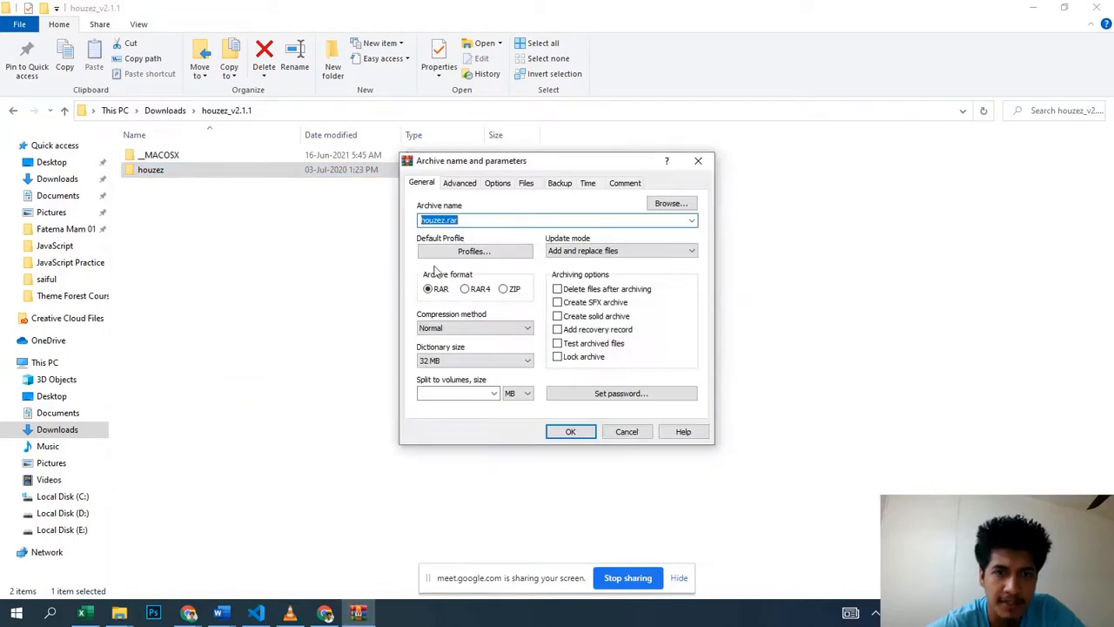
left_click(503, 288)
left_click(554, 435)
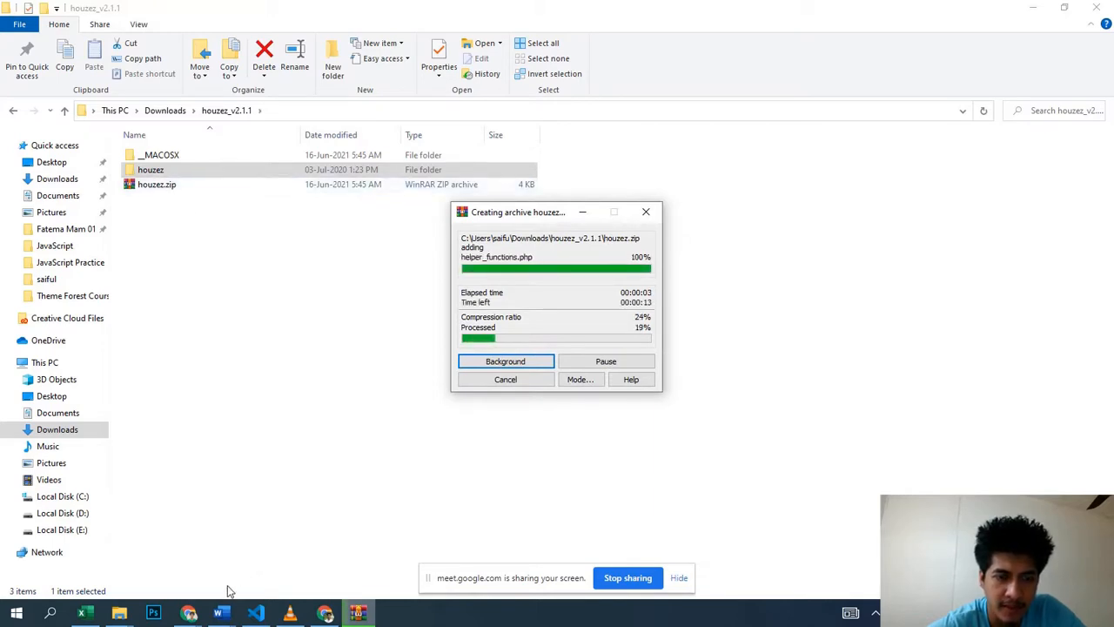
- Supply the newly created houzez.zip to the theme upload form on the WordPress Add Themes page in the browser
left_click(188, 613)
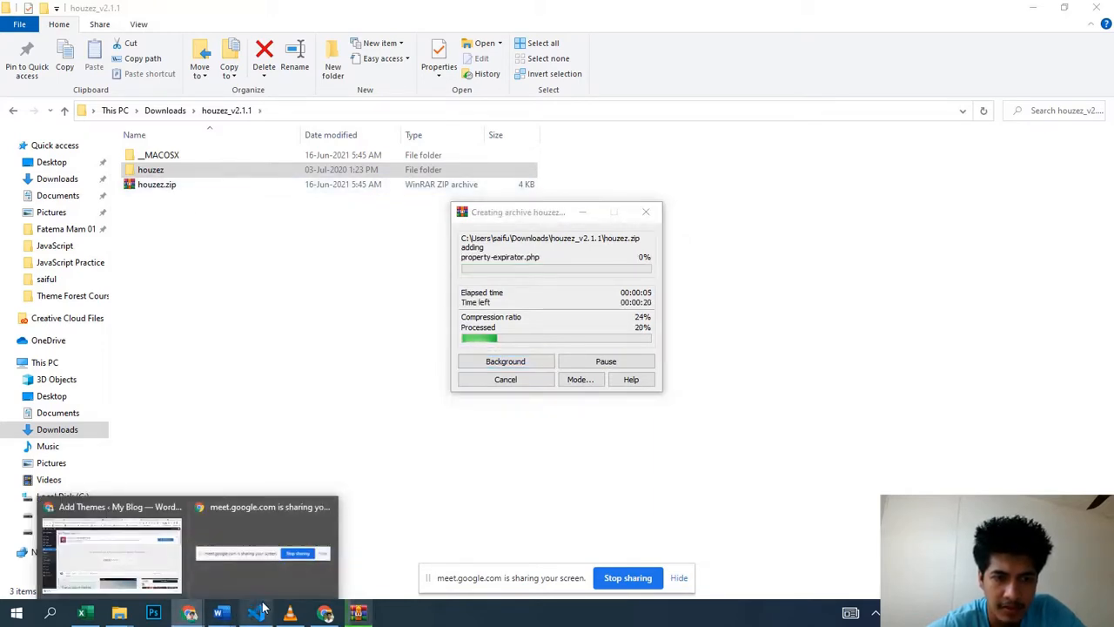
left_click(120, 545)
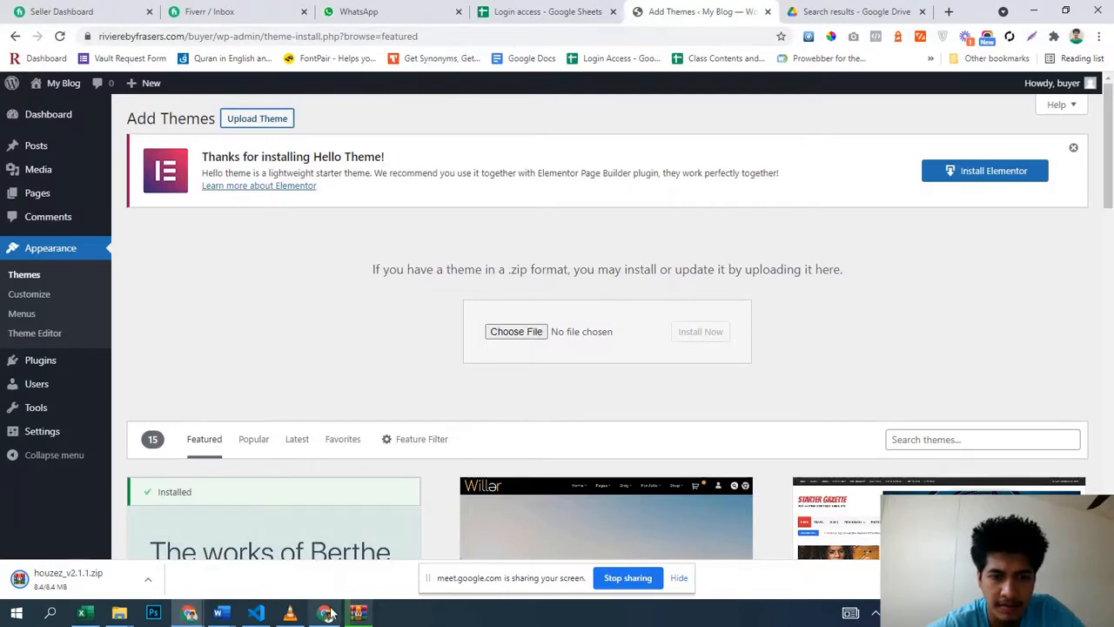
left_click(358, 613)
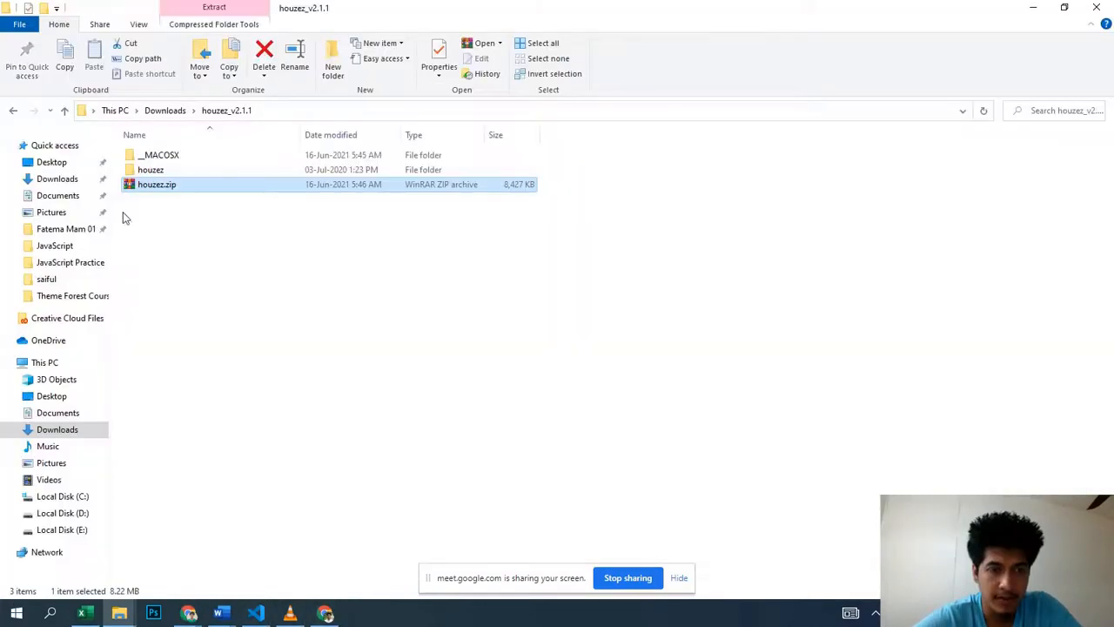
left_click_drag(159, 186, 546, 345)
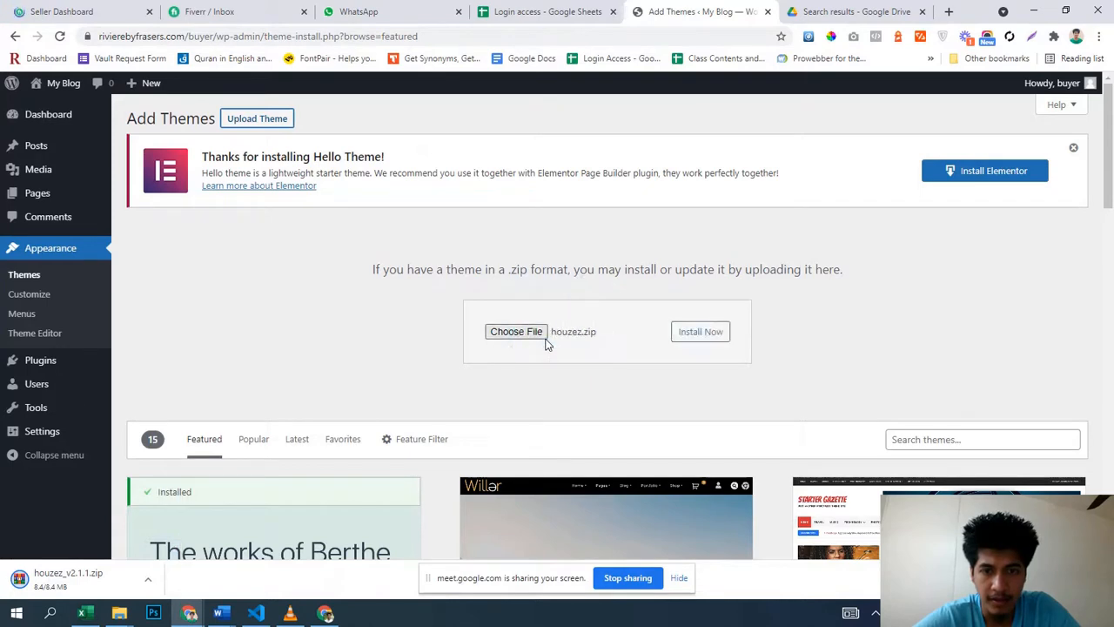
- Install and activate the uploaded Houzez theme, including its mandatory database update
left_click(702, 341)
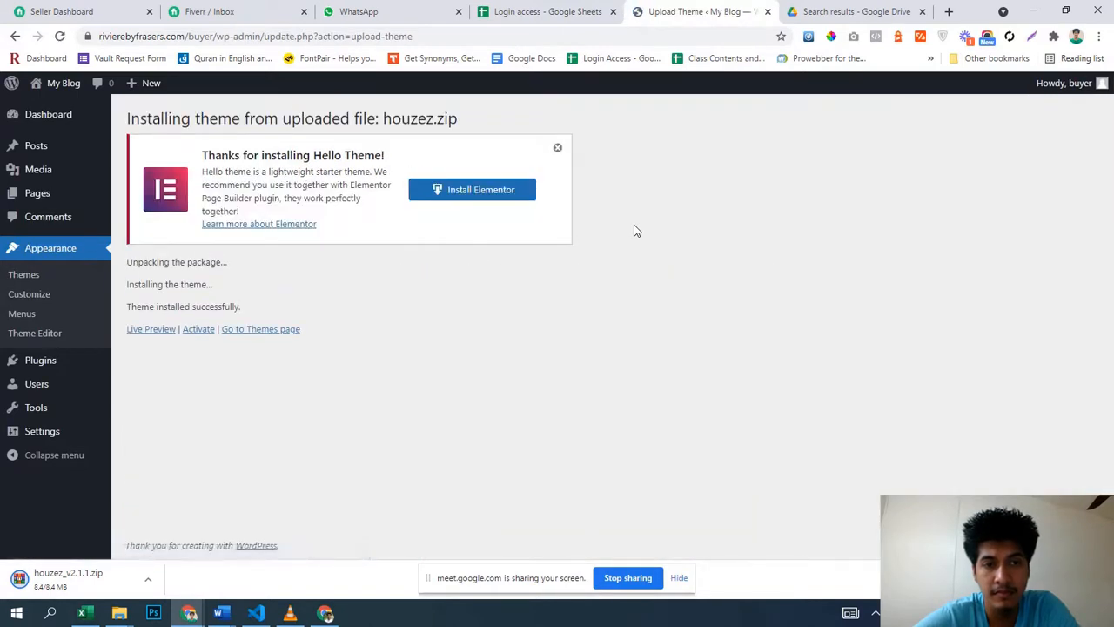
left_click(206, 333)
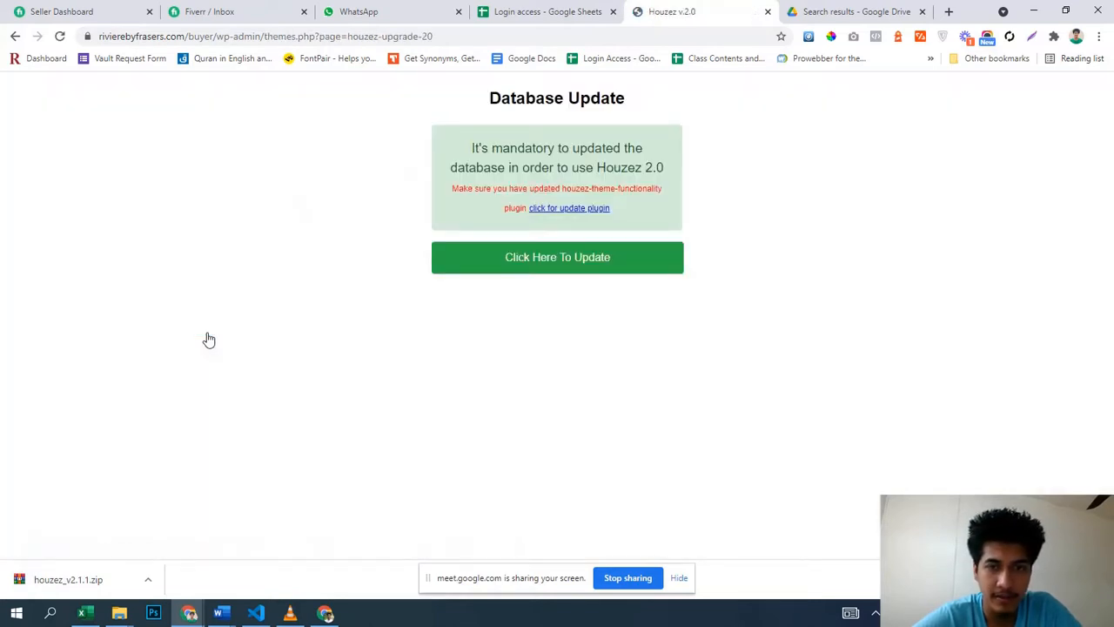
left_click(576, 273)
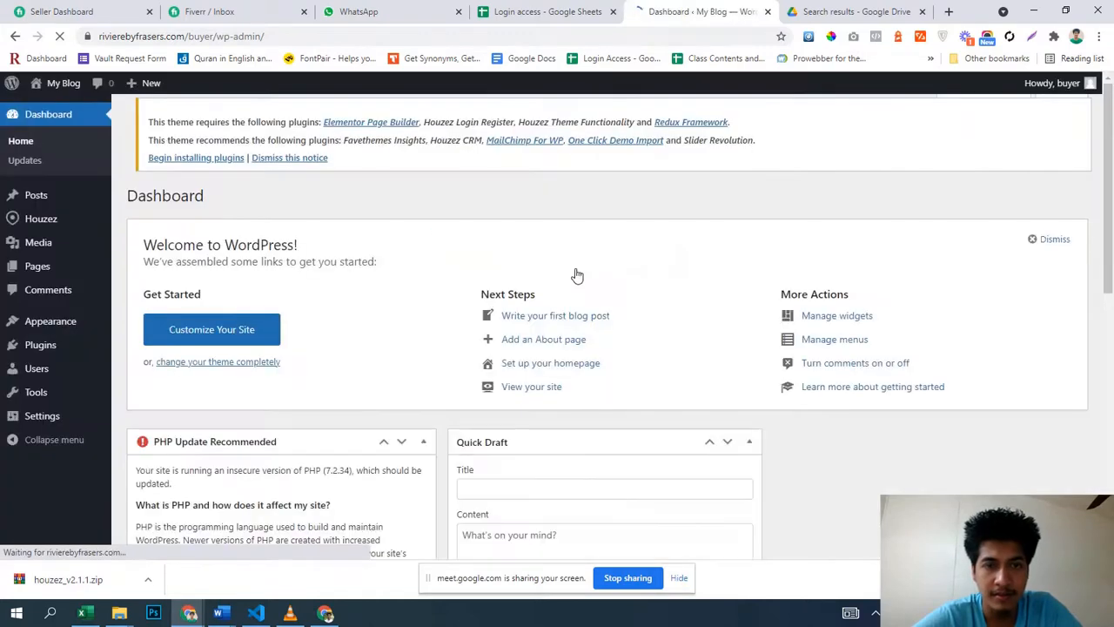
- Look at the Houzez theme's own plugins page and open the list of required plugins to install
mouse_move(38, 221)
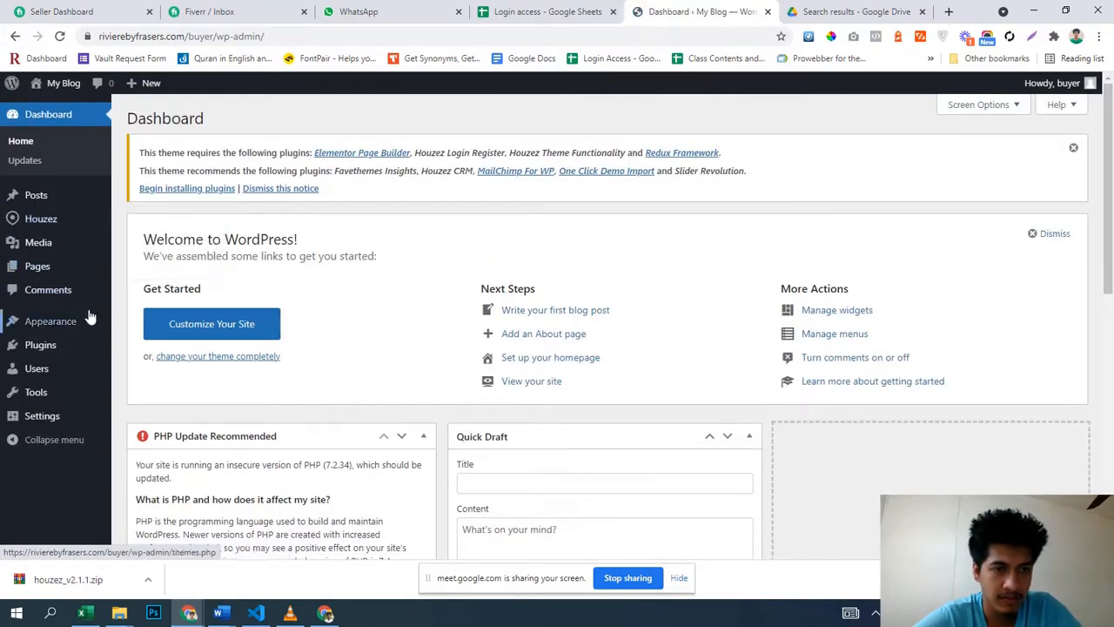
mouse_move(91, 317)
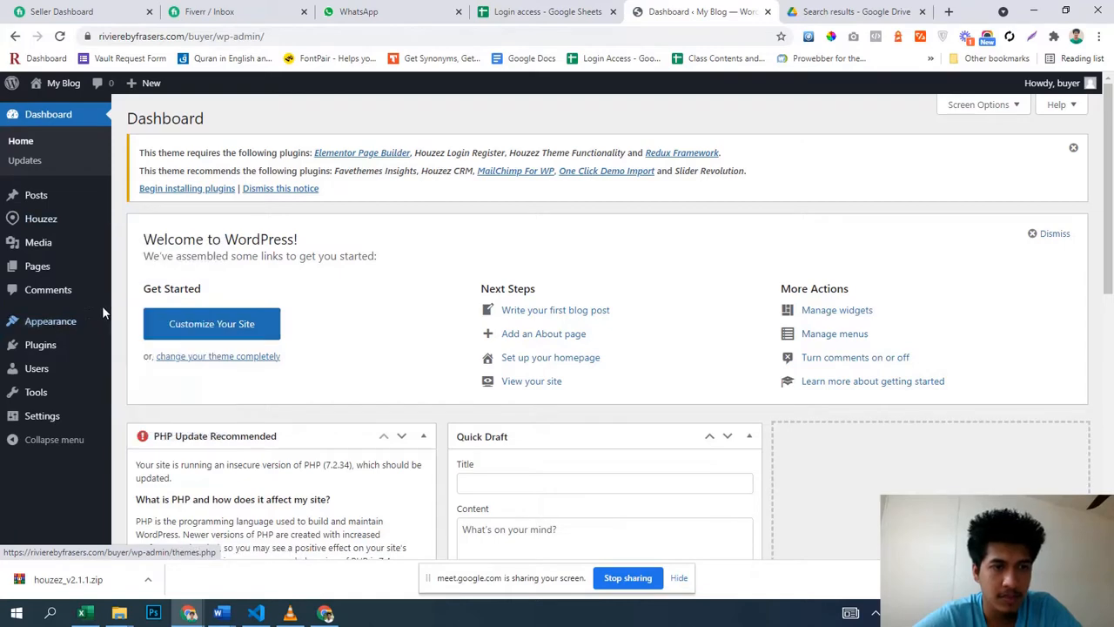
left_click(31, 223)
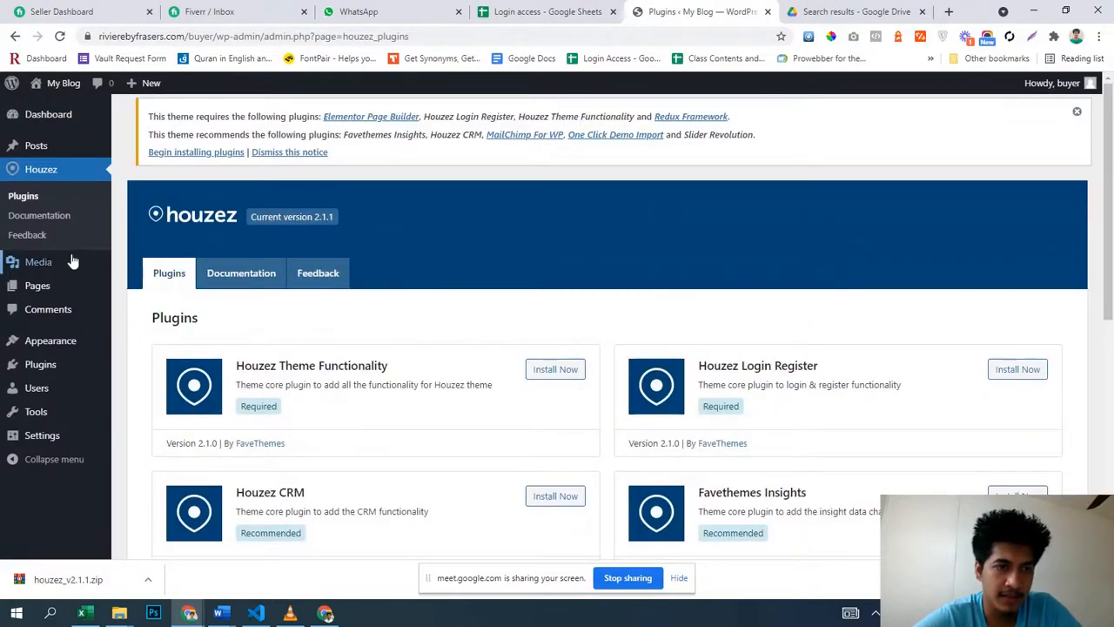
mouse_move(39, 369)
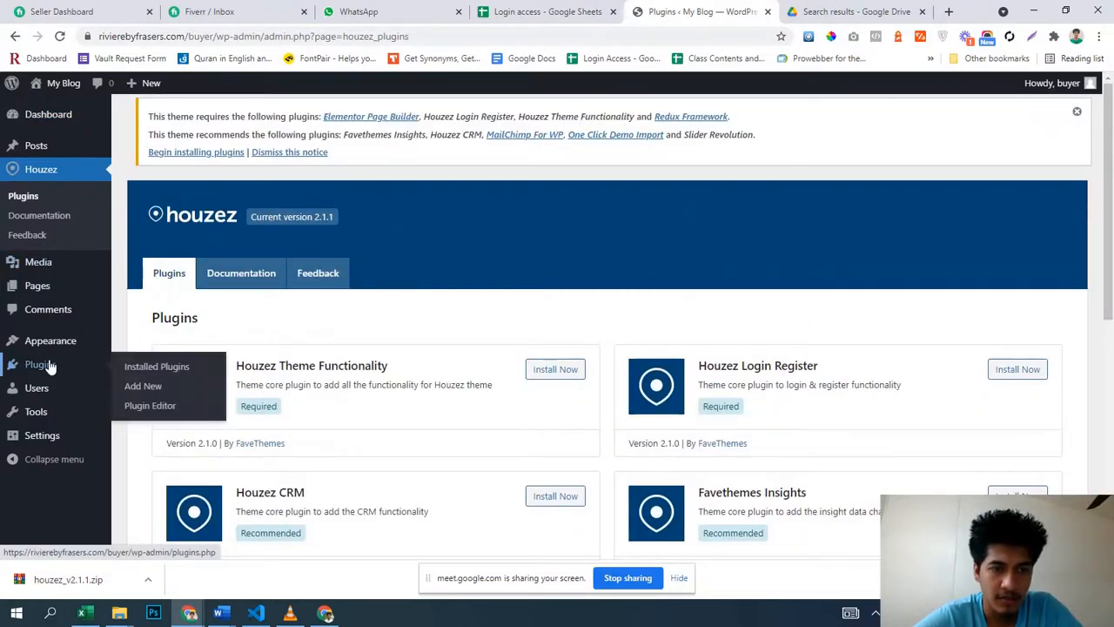
mouse_move(47, 344)
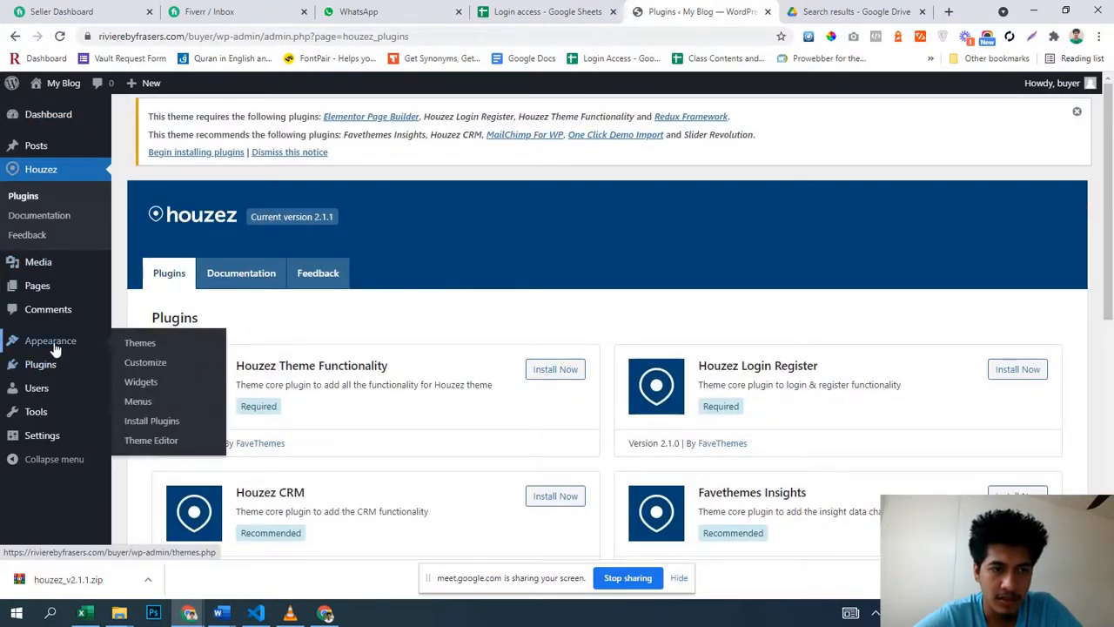
left_click(148, 422)
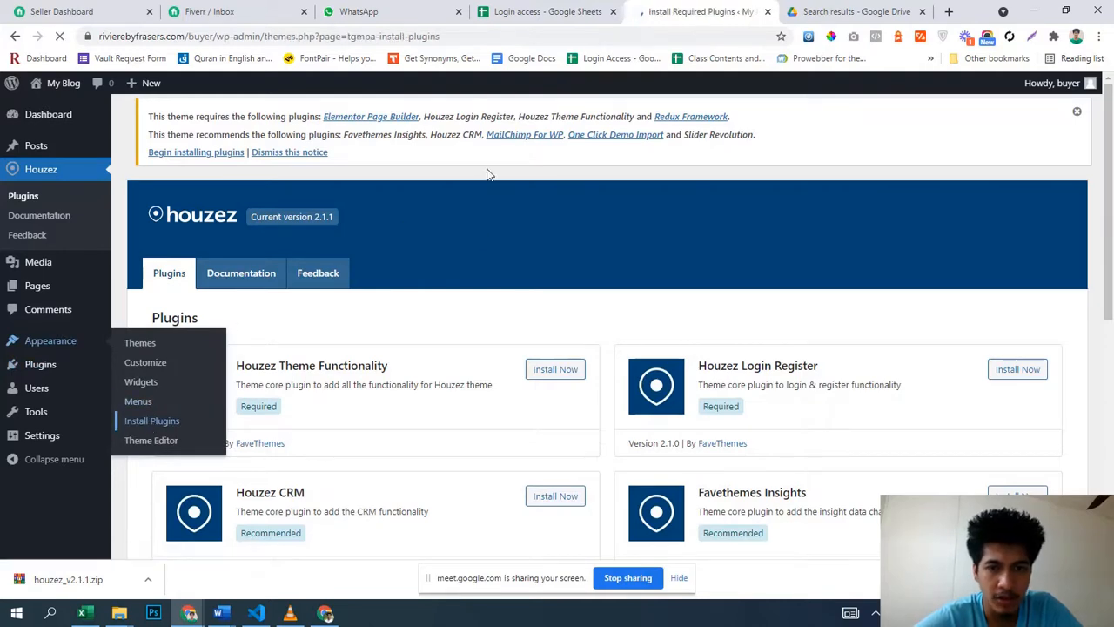
scroll(513, 225, "down", 3)
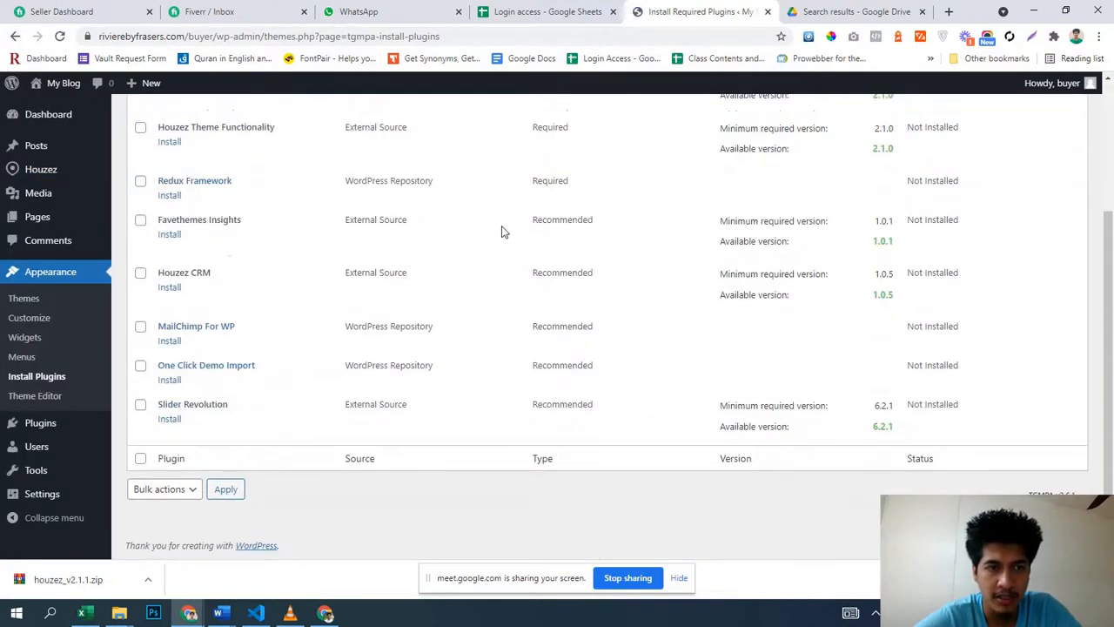
scroll(501, 228, "up", 3)
- Bulk-install all listed theme plugins except MailChimp For WP and Slider Revolution
left_click(141, 195)
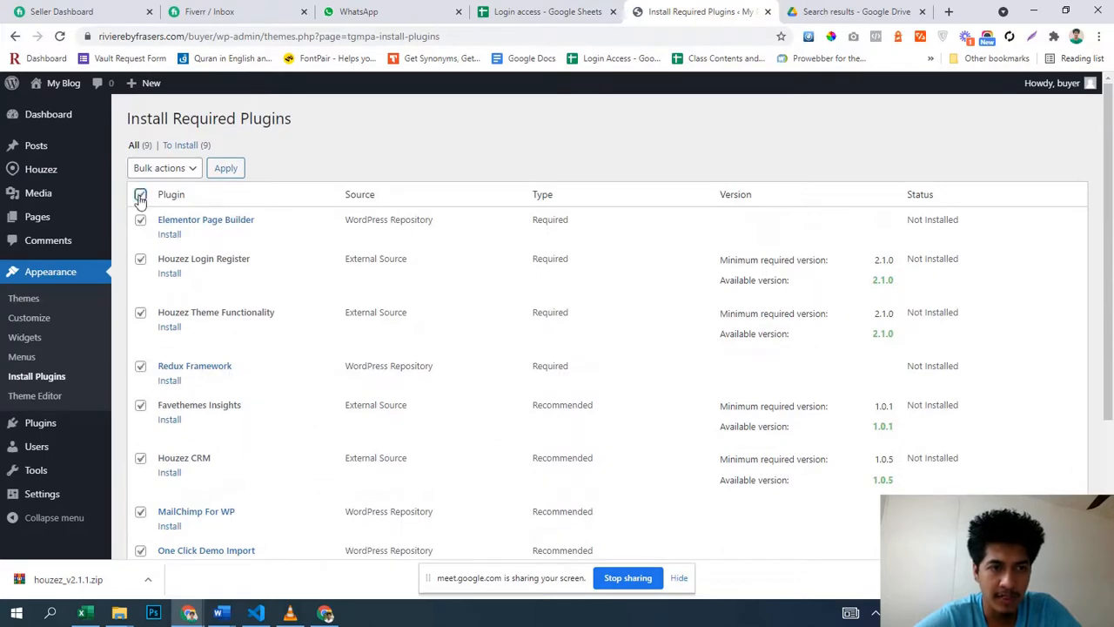
scroll(287, 331, "down", 3)
scroll(339, 303, "up", 3)
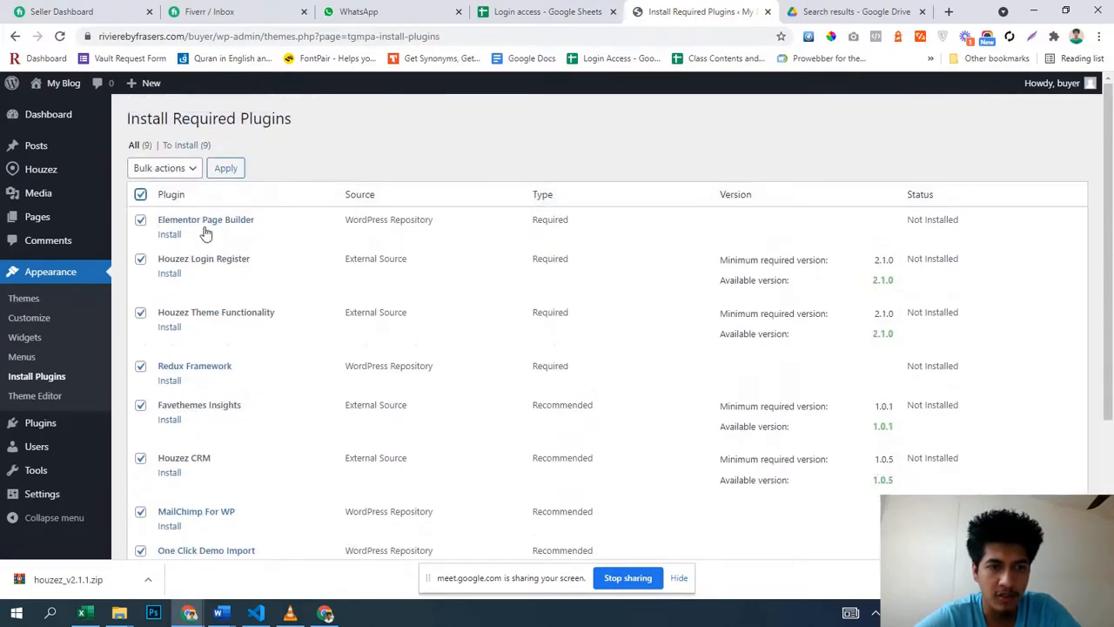
scroll(213, 261, "down", 3)
left_click(141, 404)
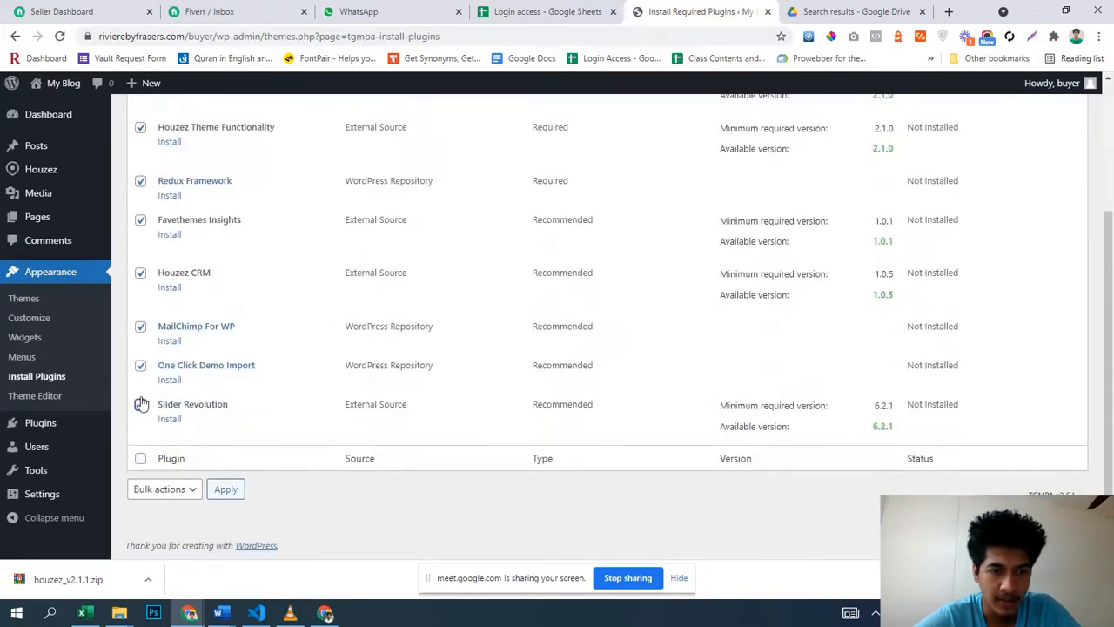
left_click(140, 327)
scroll(218, 422, "up", 1)
scroll(221, 425, "up", 3)
left_click(170, 173)
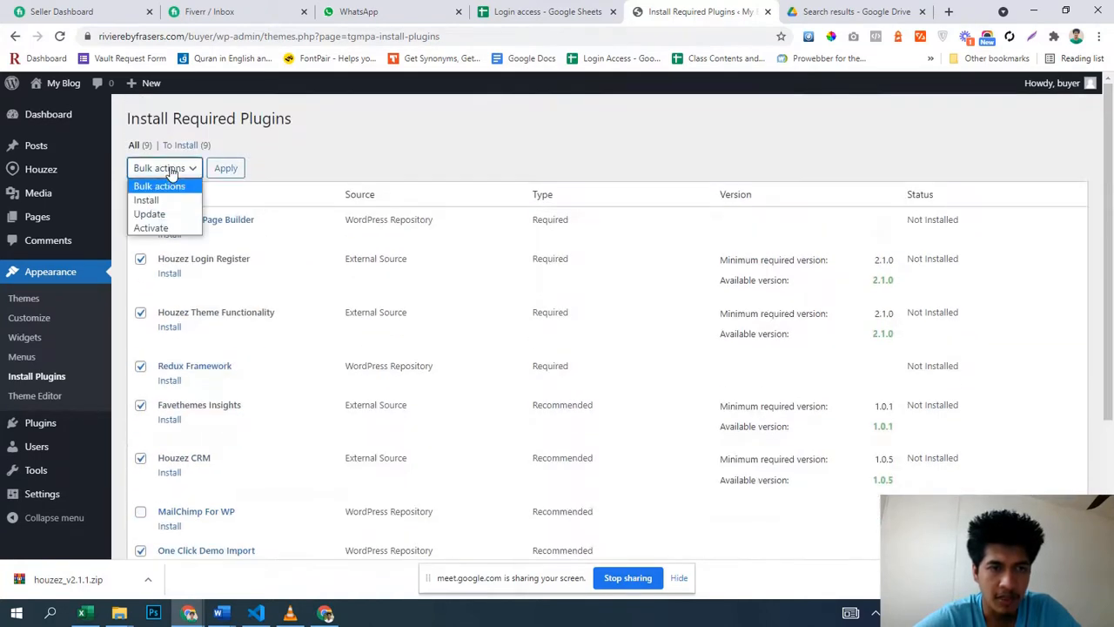
left_click(170, 202)
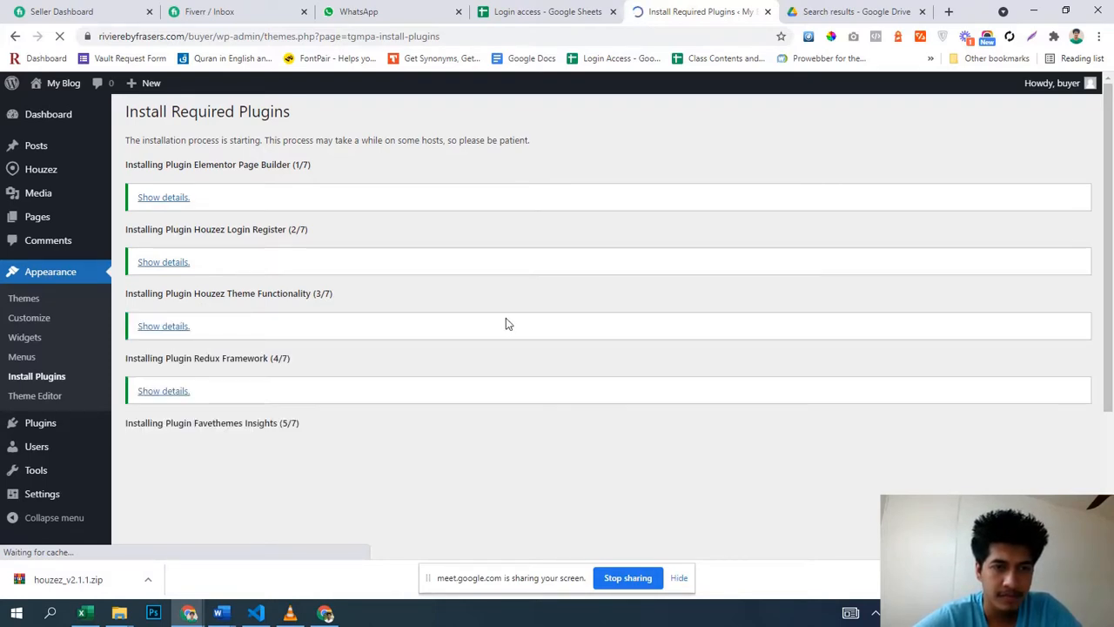
- Return to the required plugins installer and bulk-activate all listed plugins except MailChimp For WP and Slider Revolution
scroll(505, 318, "down", 2)
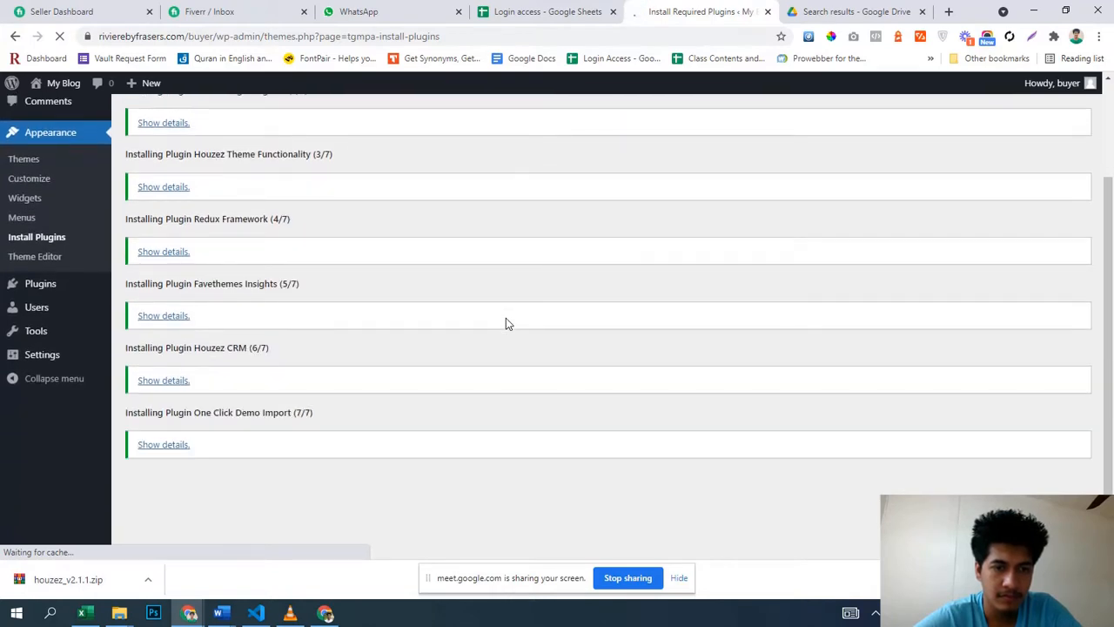
scroll(509, 323, "down", 1)
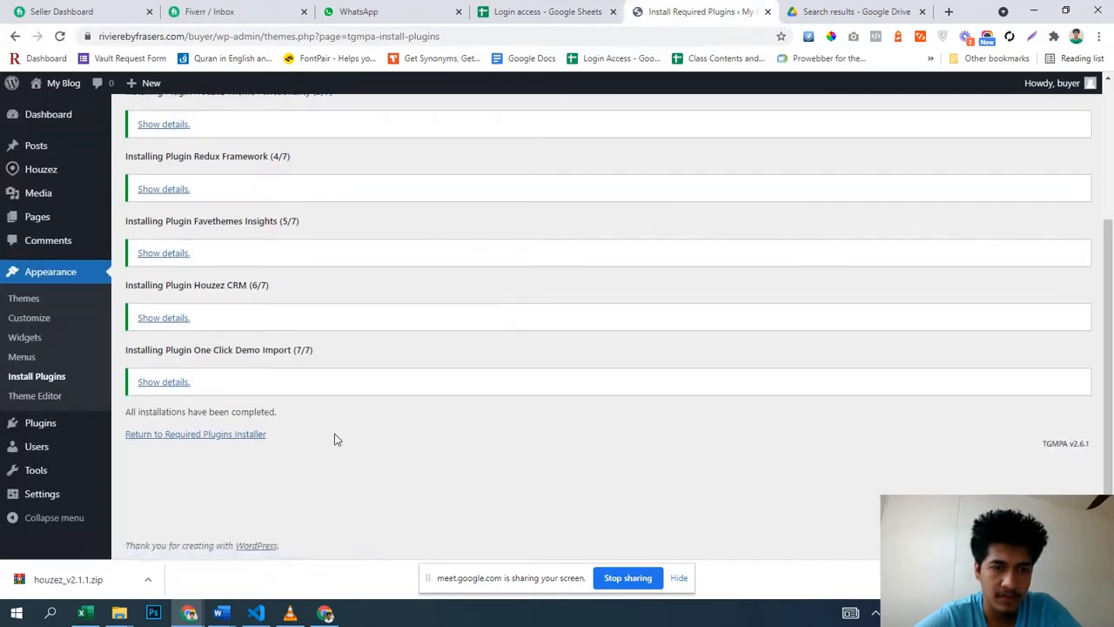
left_click(241, 436)
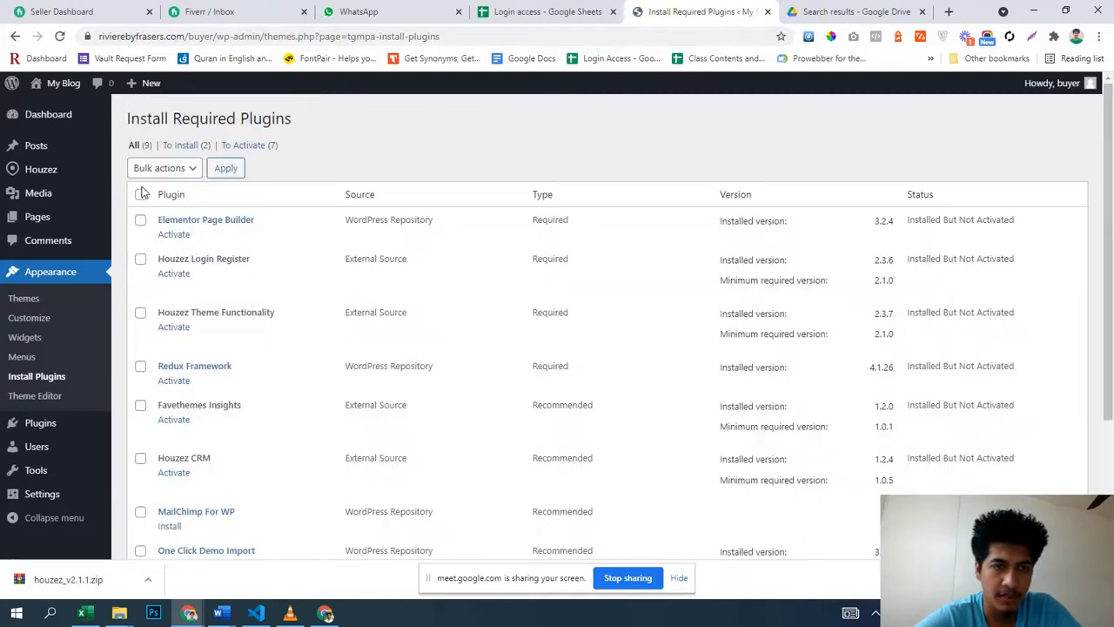
left_click(140, 194)
scroll(235, 349, "down", 3)
left_click(141, 327)
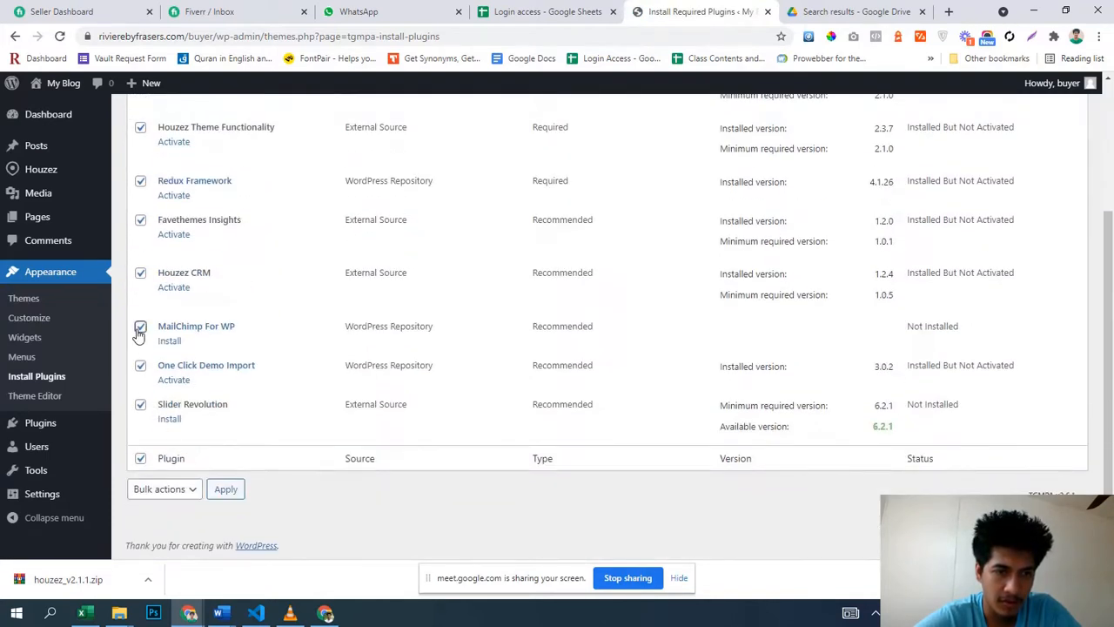
left_click(140, 404)
scroll(261, 392, "up", 3)
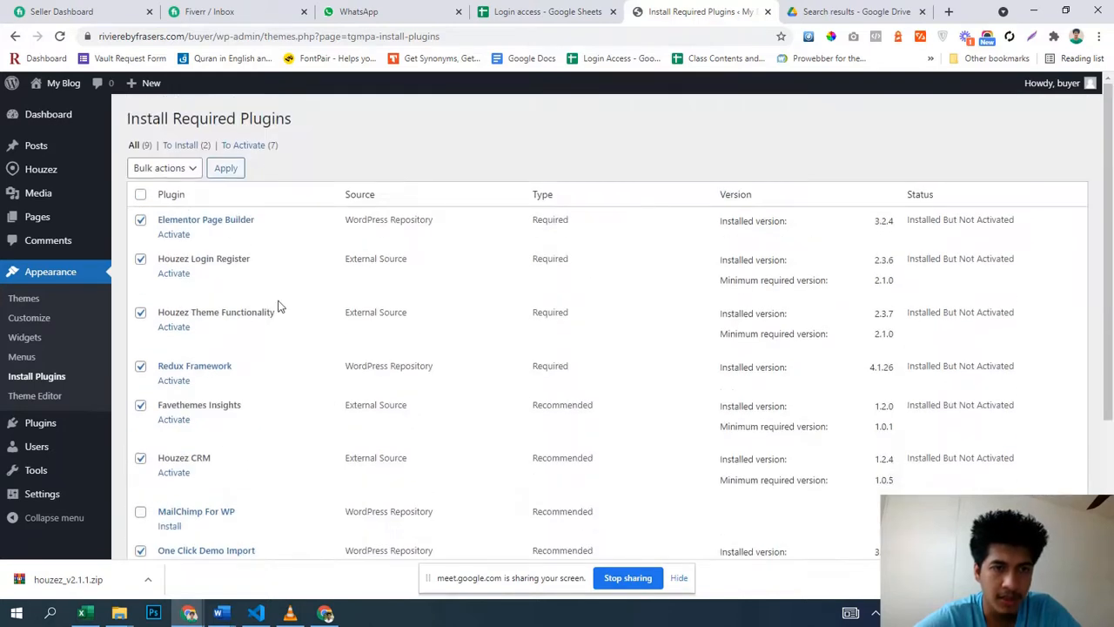
left_click(174, 169)
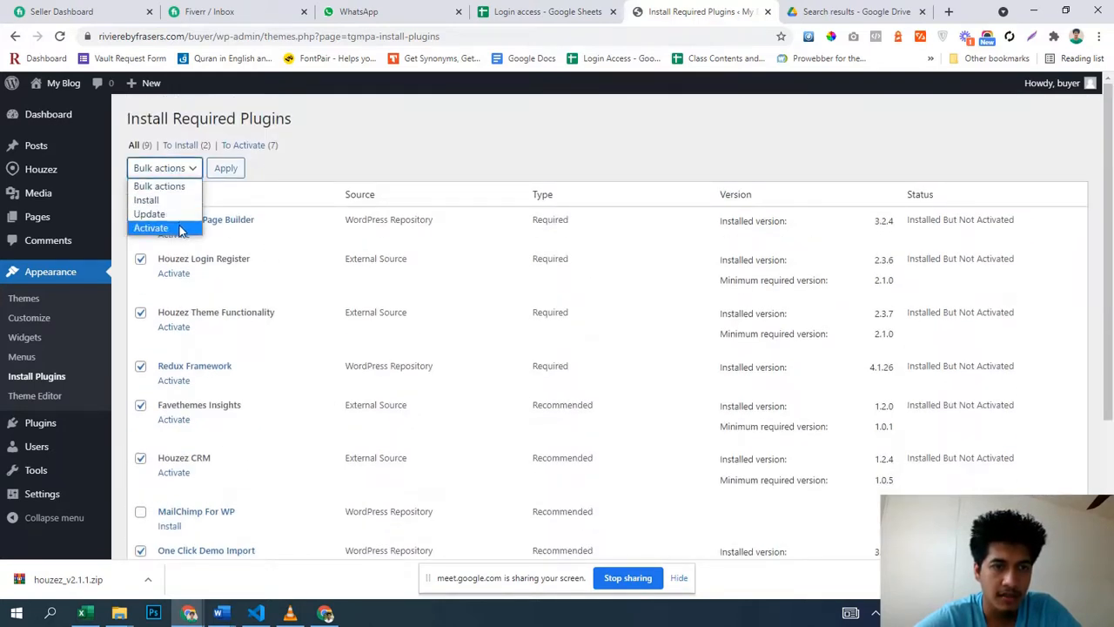
left_click(174, 227)
left_click(226, 172)
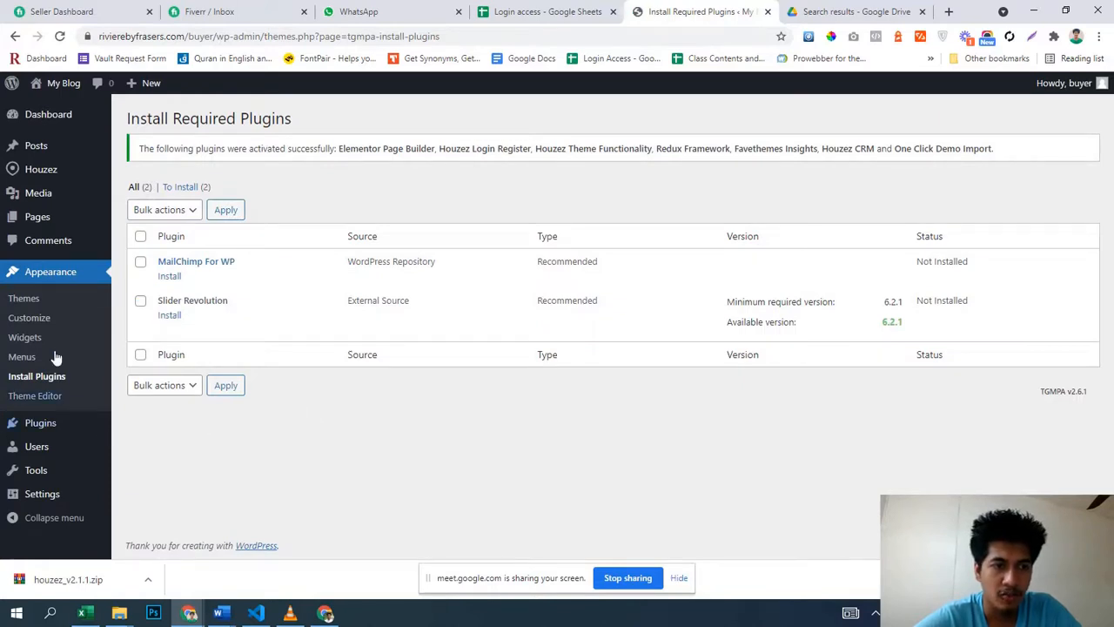
- Open the list of installed plugins and review which ones are active on the site
mouse_move(61, 425)
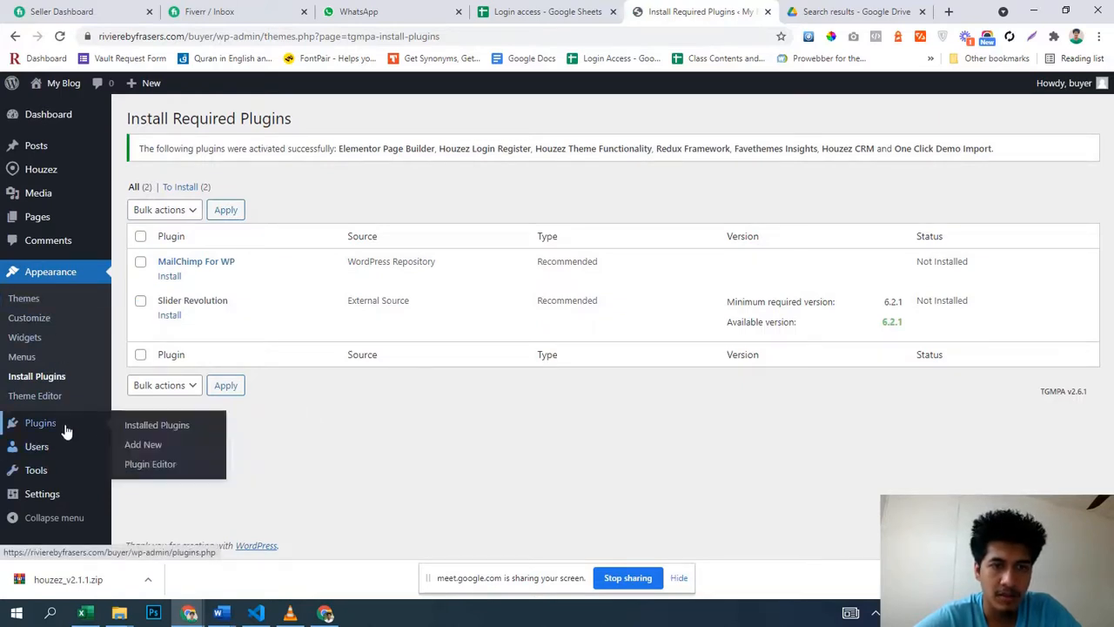
left_click(141, 425)
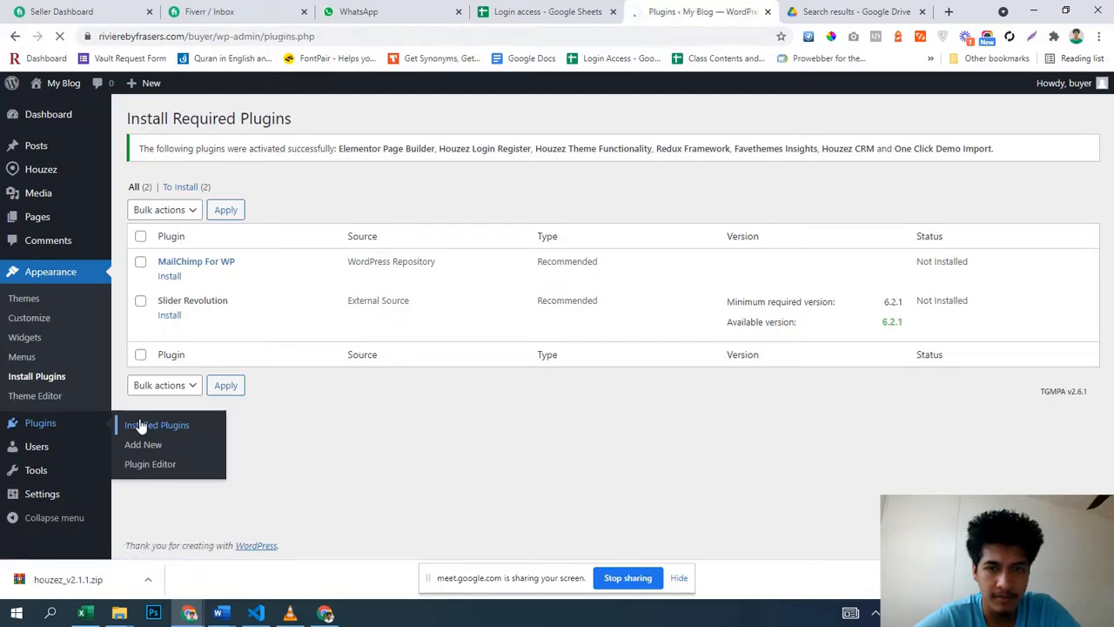
scroll(243, 427, "down", 3)
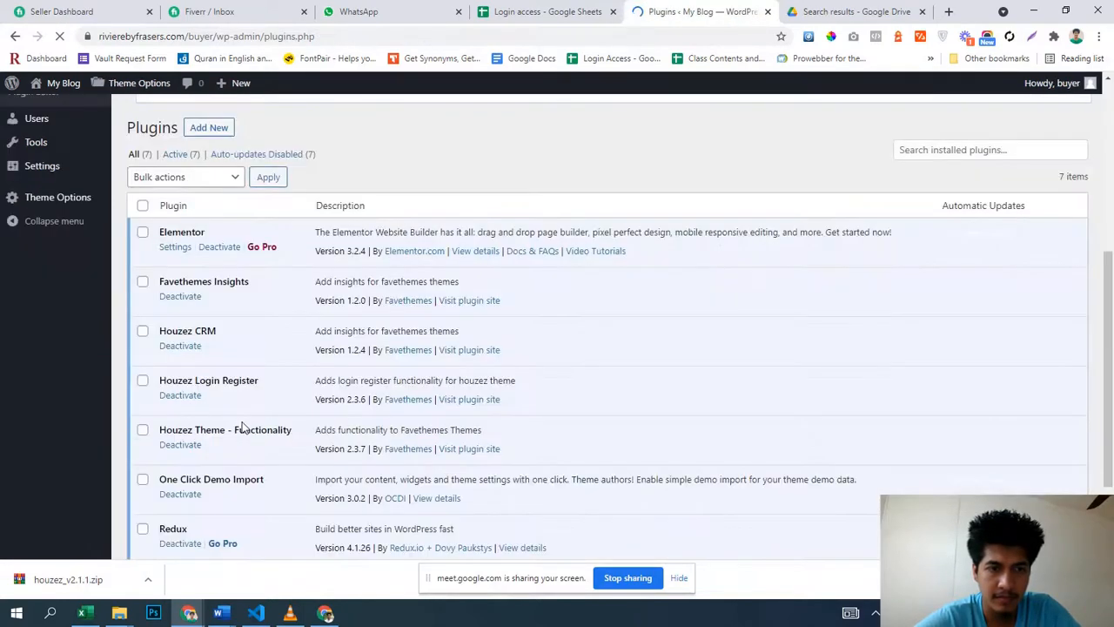
scroll(243, 425, "down", 2)
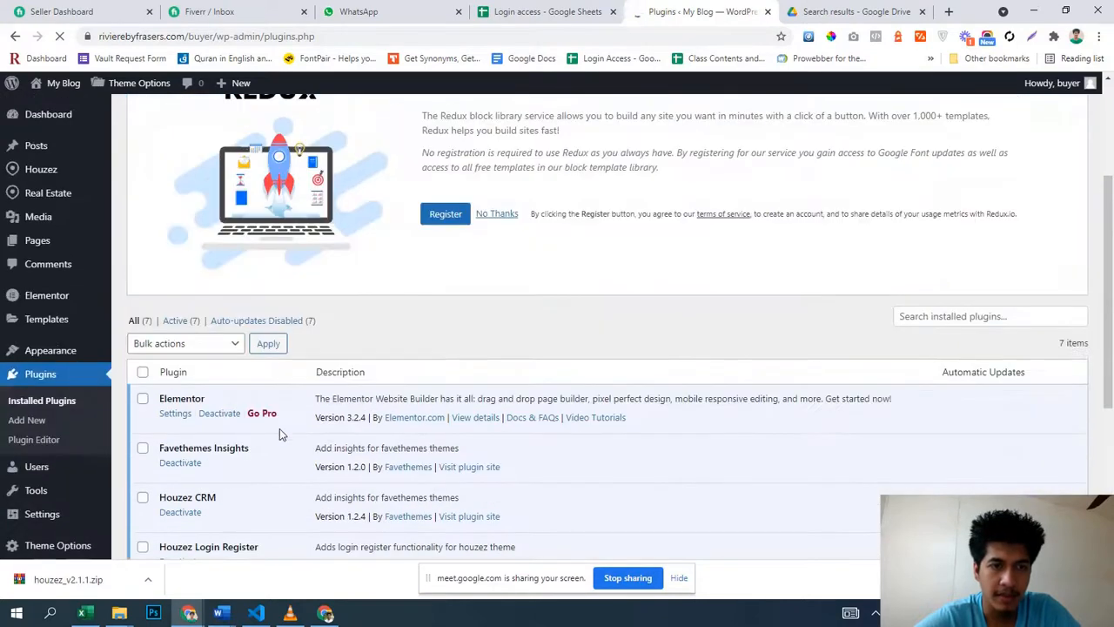
scroll(349, 427, "down", 3)
scroll(418, 444, "down", 1)
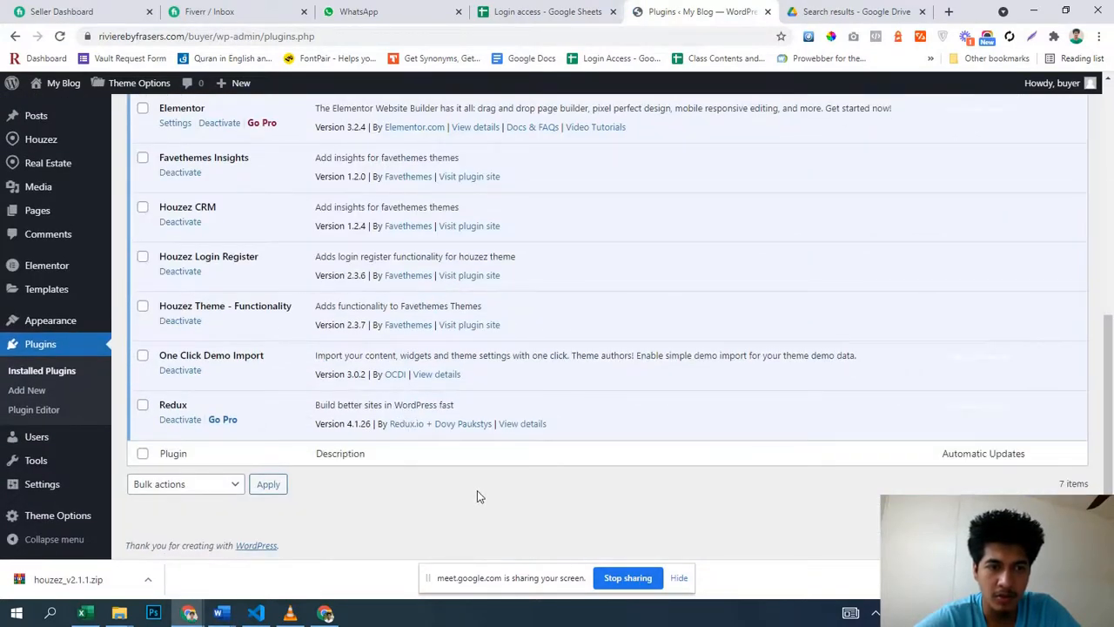
scroll(477, 492, "up", 4)
scroll(521, 479, "down", 2)
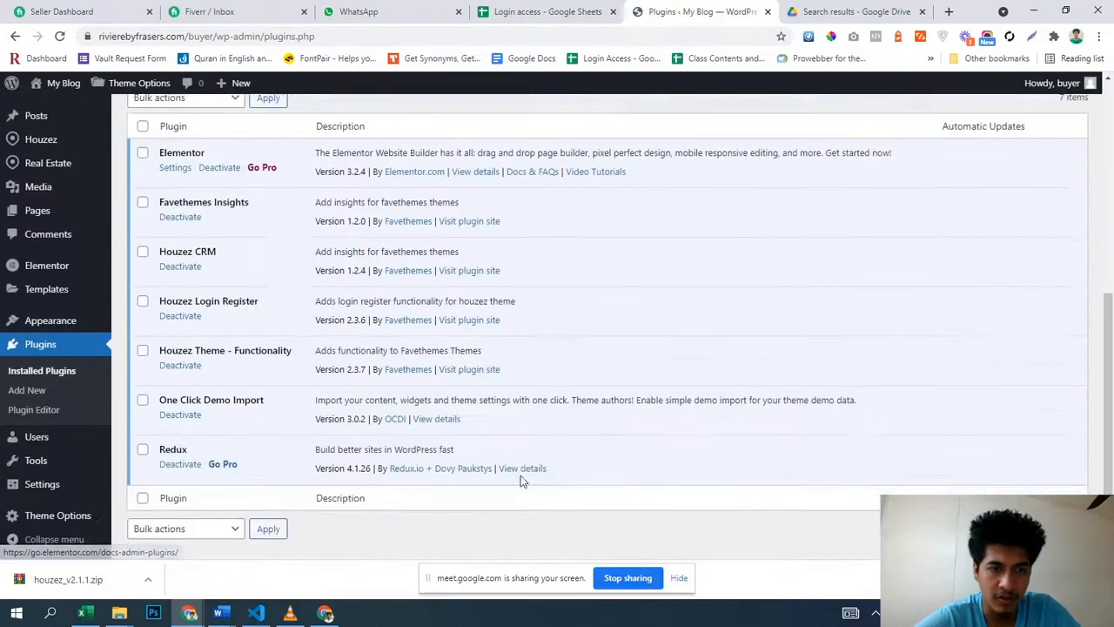
scroll(521, 479, "up", 3)
scroll(174, 409, "down", 3)
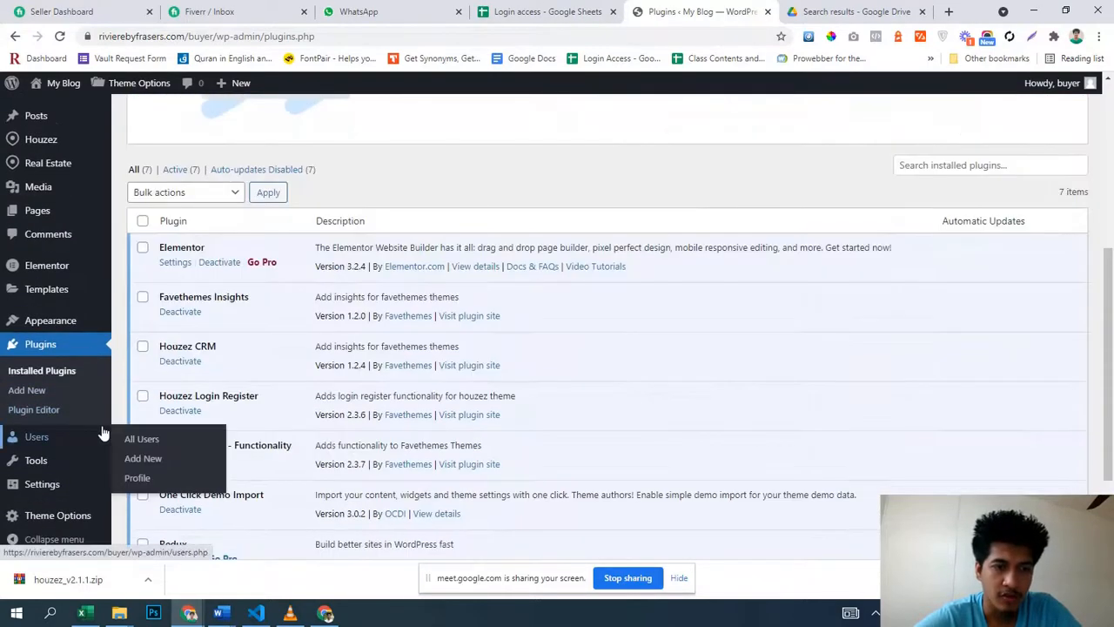
- Find the theme's demo import option in the WordPress admin and open the Houzez Demo Import page
mouse_move(87, 325)
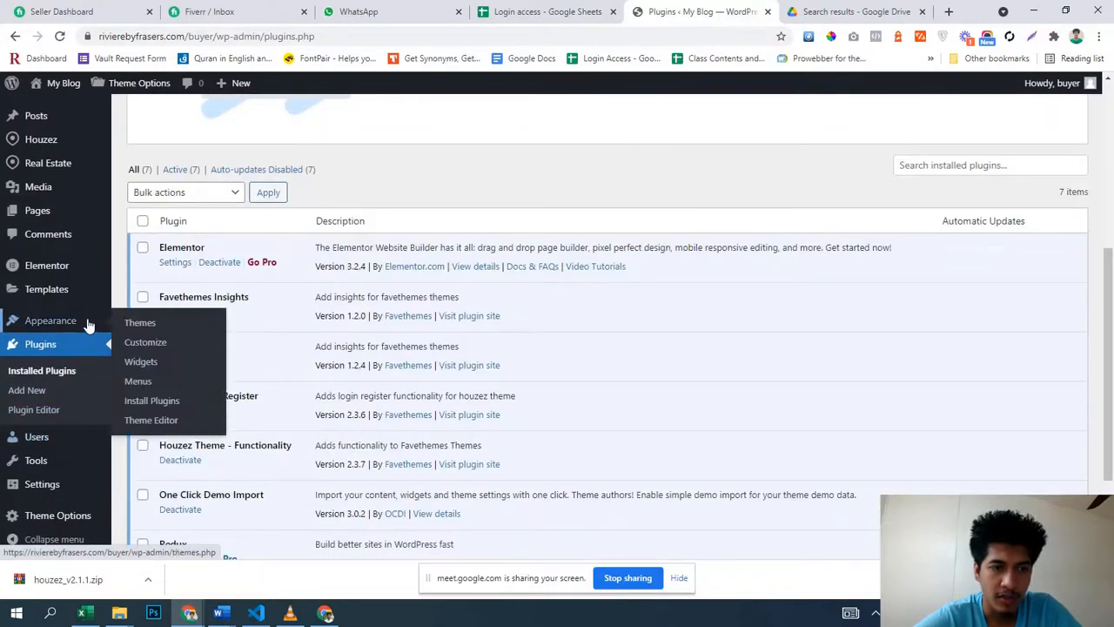
scroll(74, 410, "down", 2)
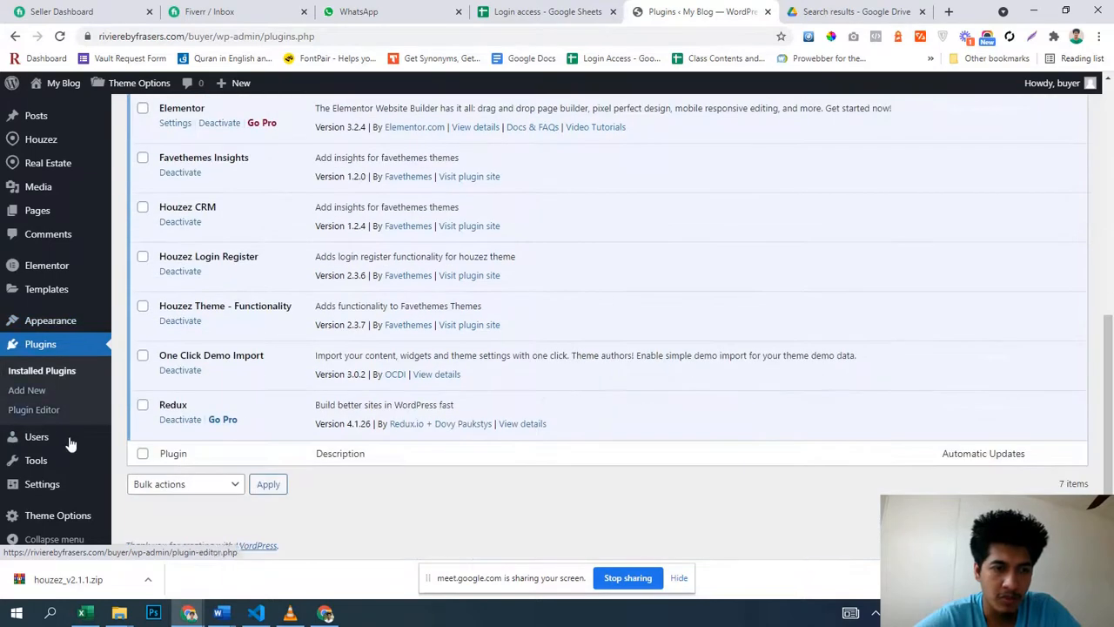
mouse_move(61, 471)
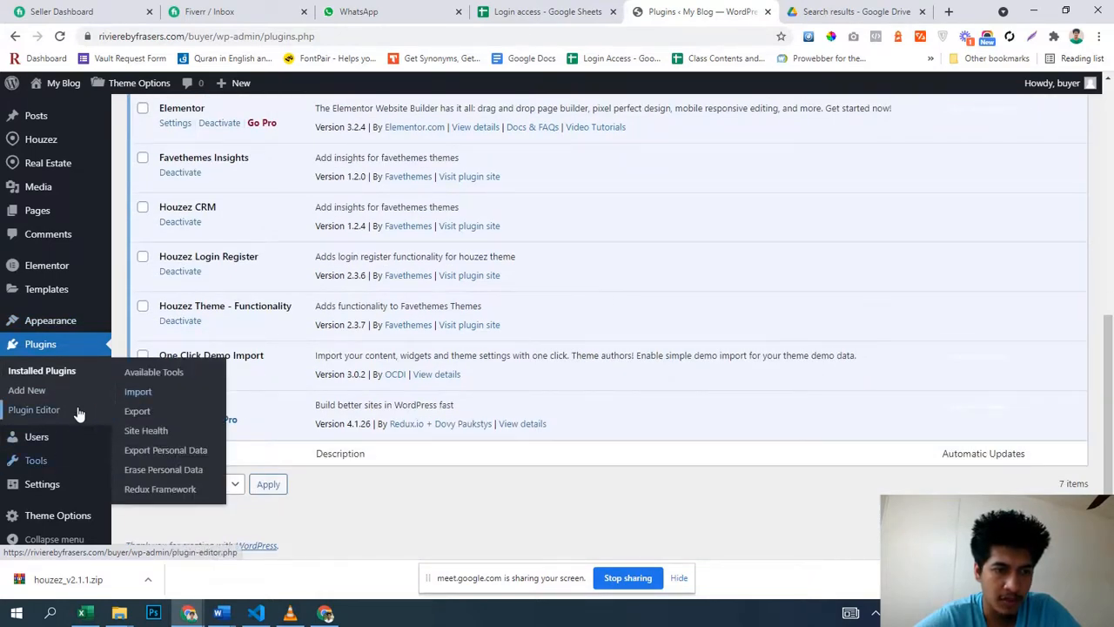
scroll(74, 383, "up", 2)
scroll(74, 383, "down", 2)
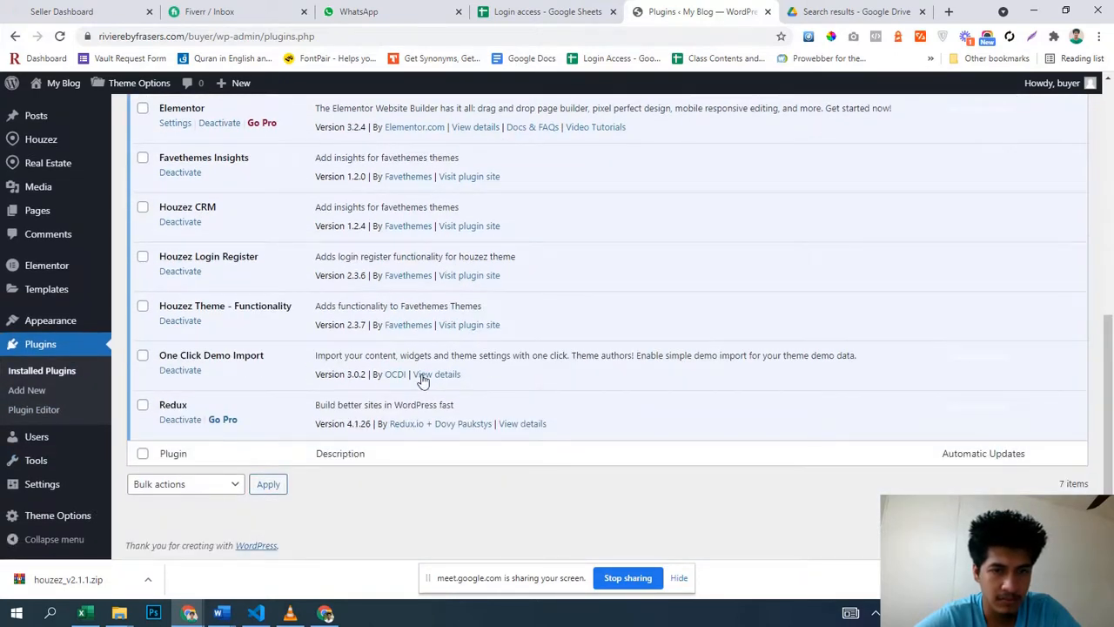
scroll(15, 421, "up", 1)
scroll(15, 420, "up", 1)
mouse_move(50, 203)
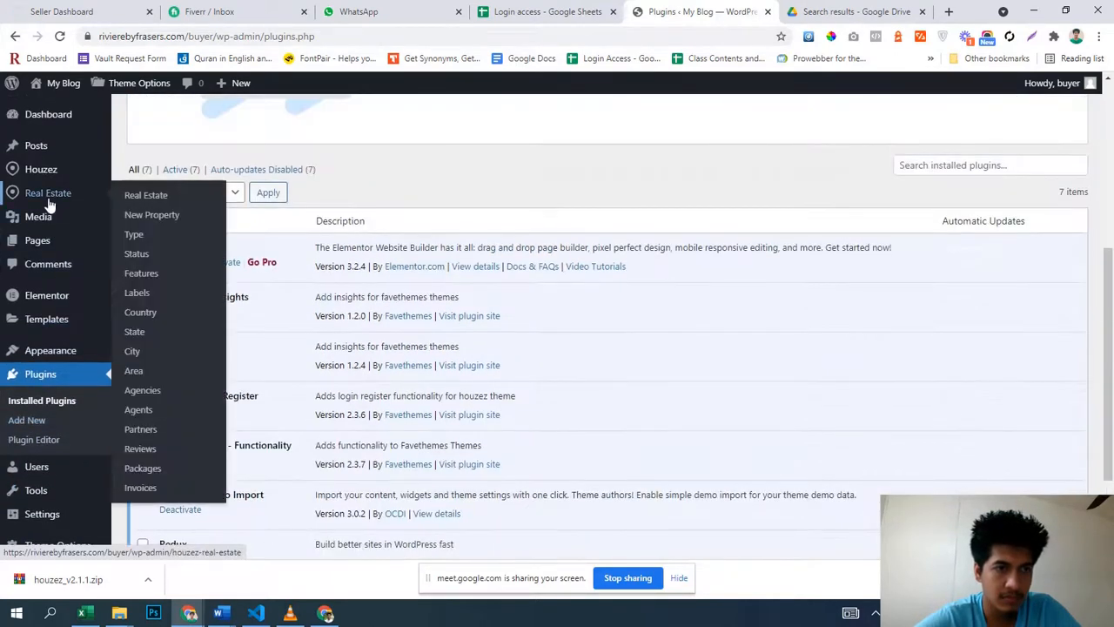
mouse_move(53, 179)
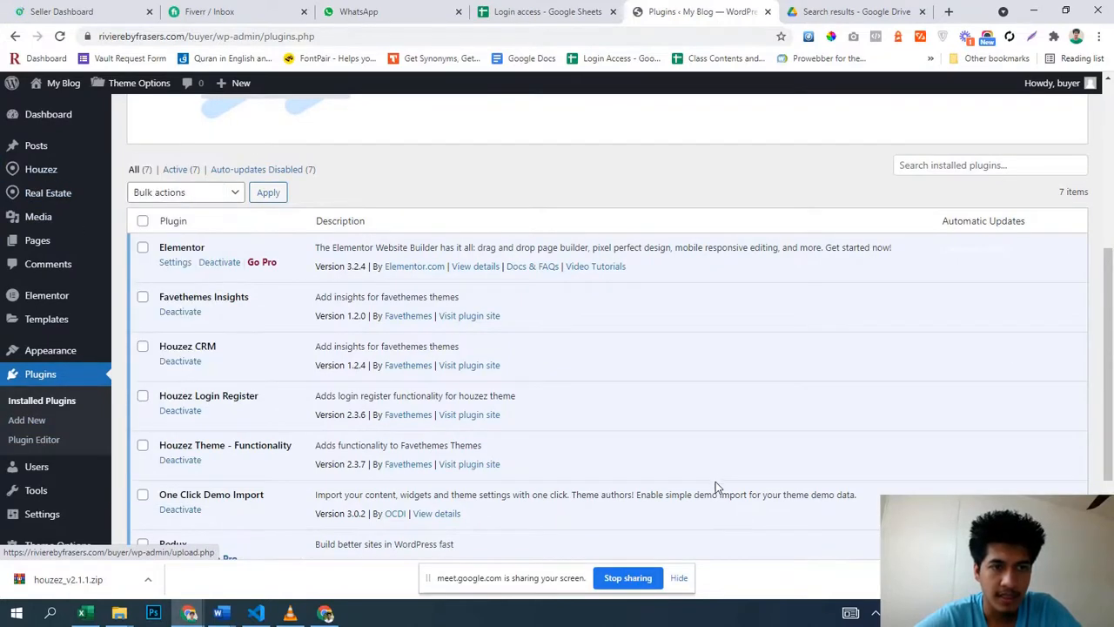
scroll(95, 301, "up", 3)
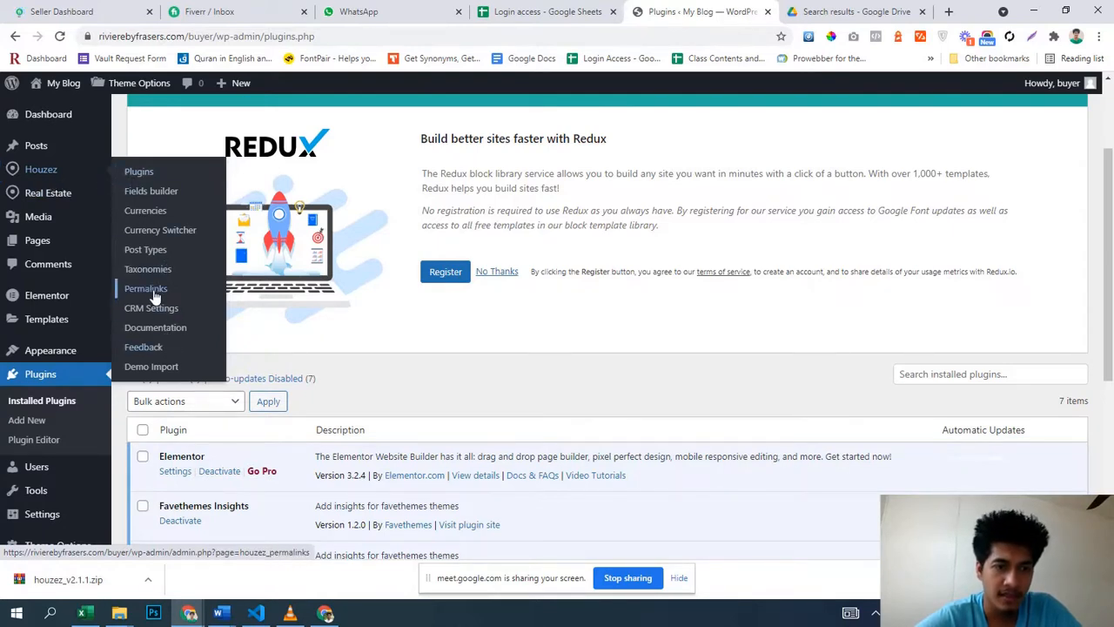
left_click(173, 370)
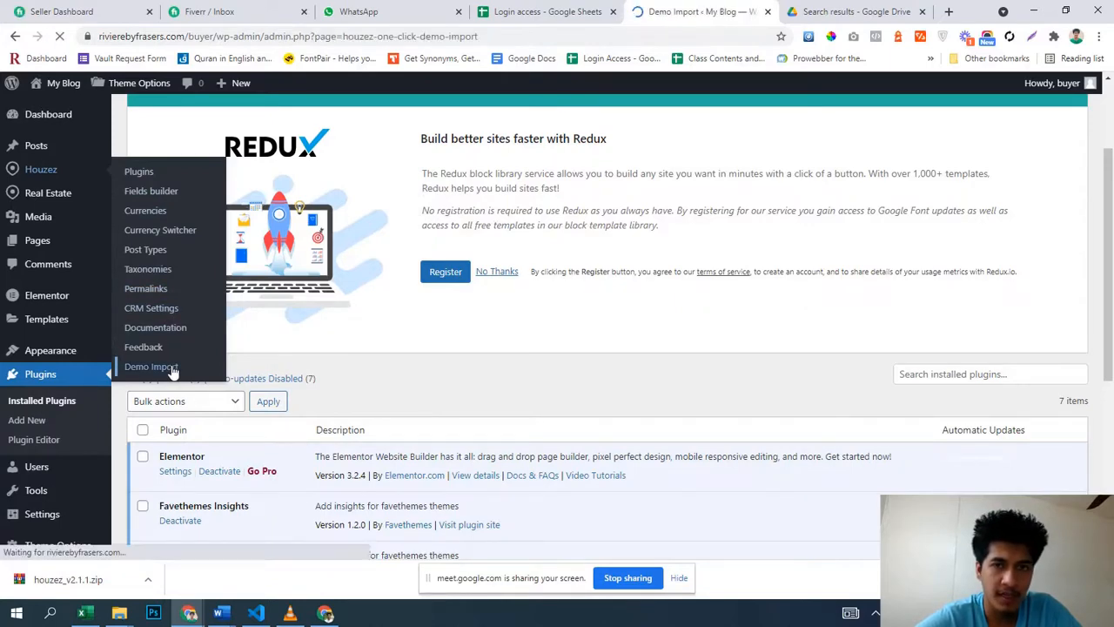
- Look through the demo import notes and the gallery of available Houzez demos to compare the designs
scroll(447, 399, "down", 3)
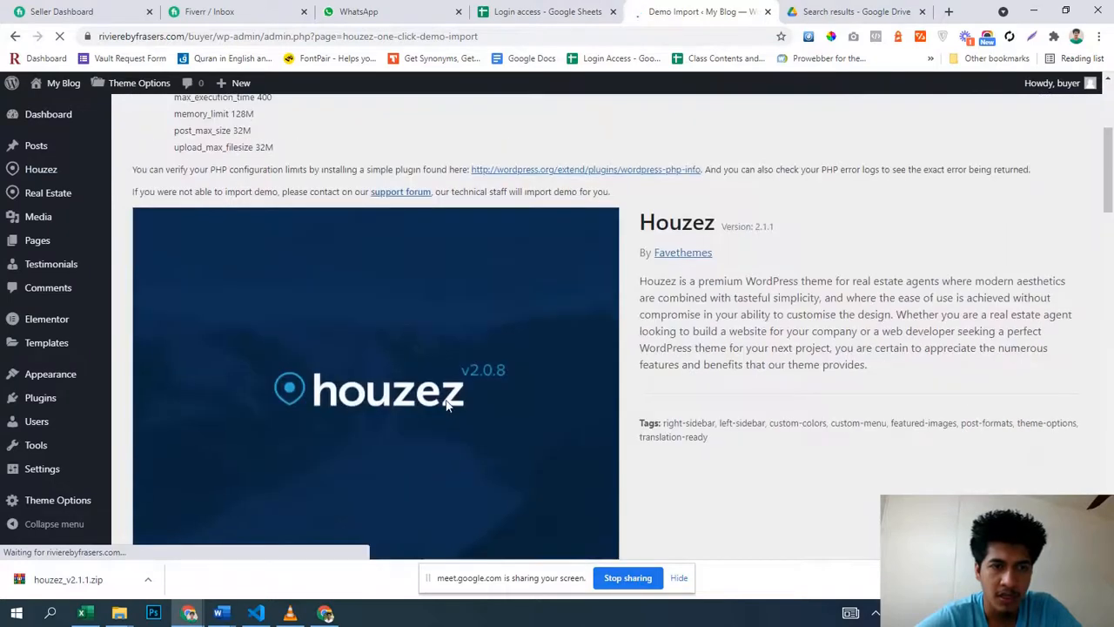
scroll(447, 401, "up", 2)
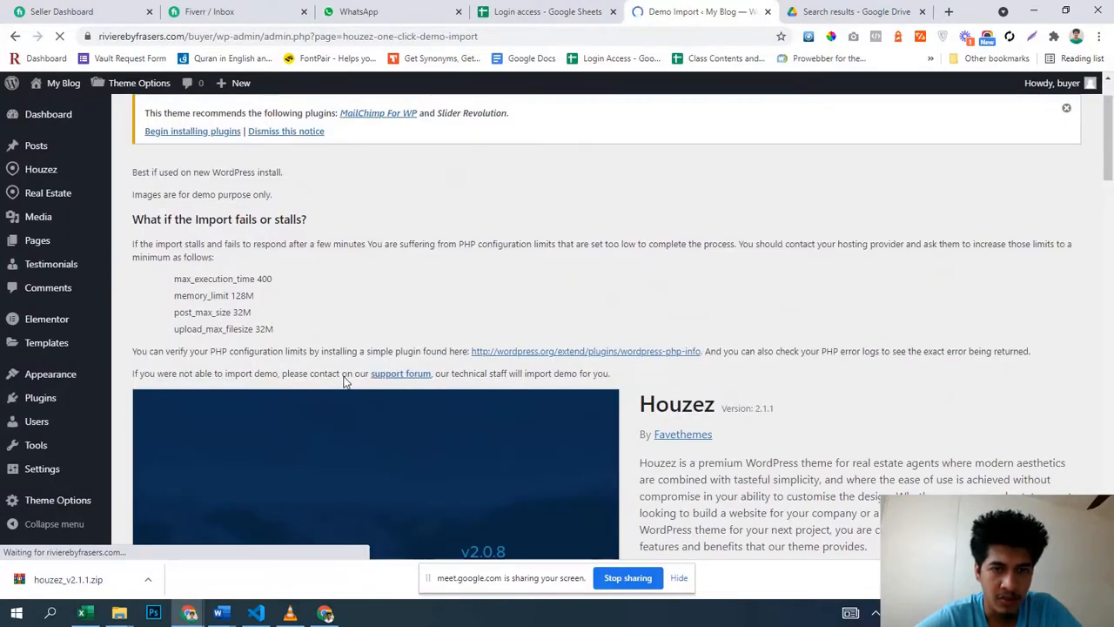
scroll(345, 383, "down", 10)
scroll(345, 382, "up", 5)
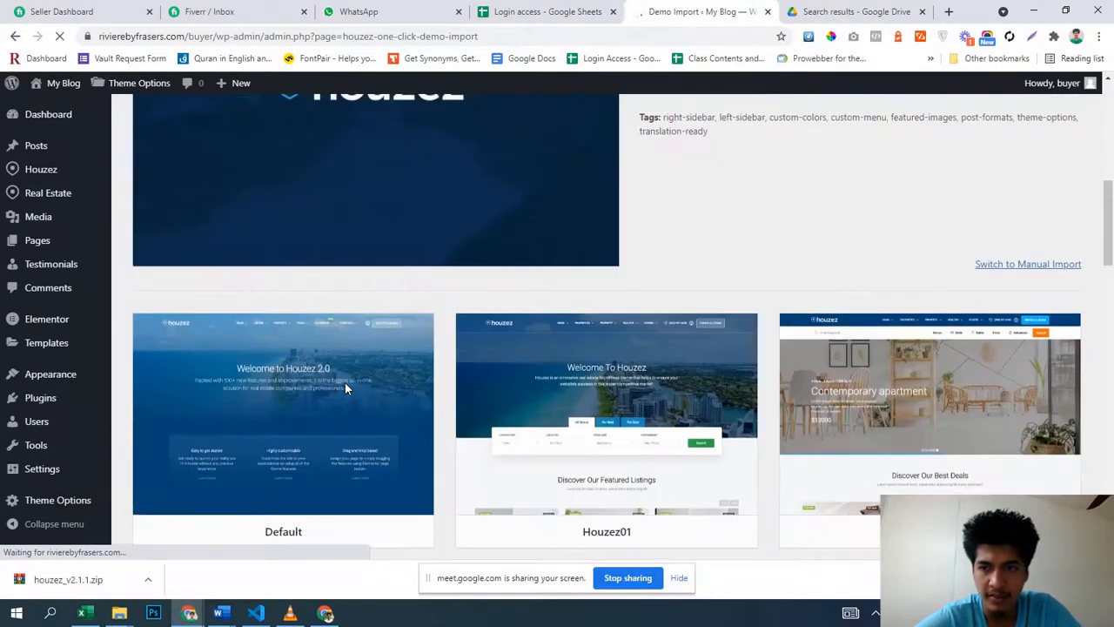
scroll(211, 347, "down", 3)
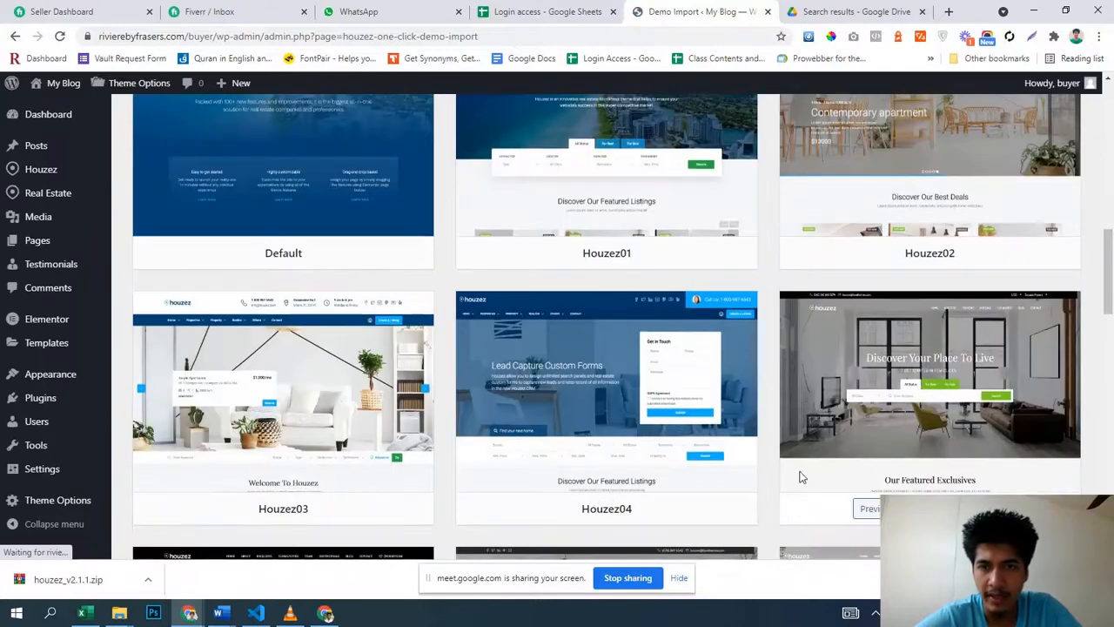
scroll(802, 471, "up", 4)
scroll(802, 471, "down", 4)
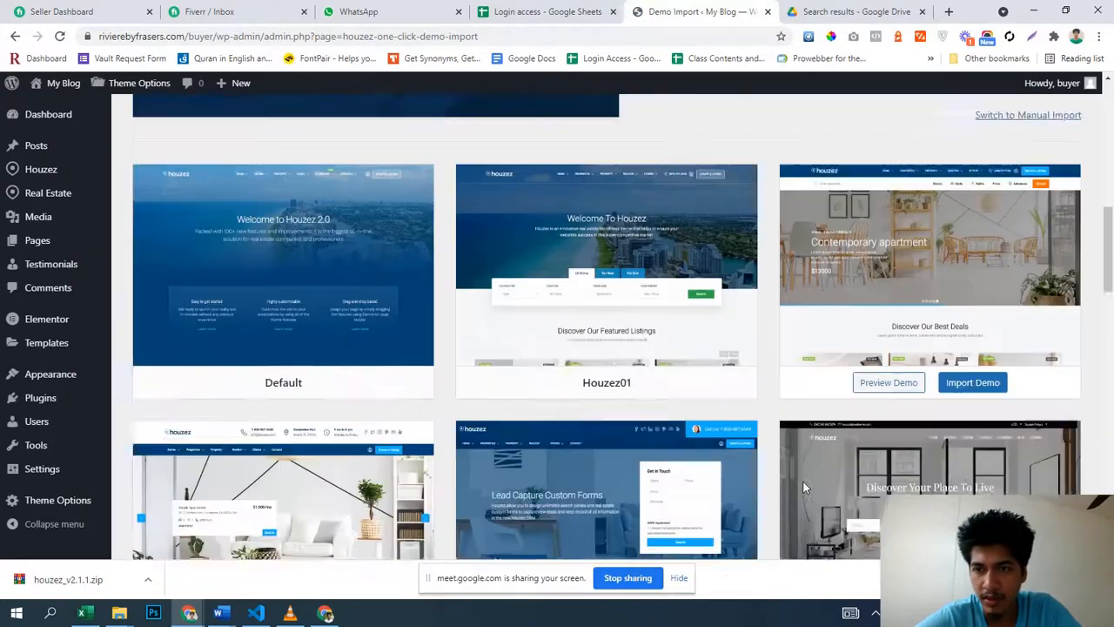
scroll(805, 488, "up", 2)
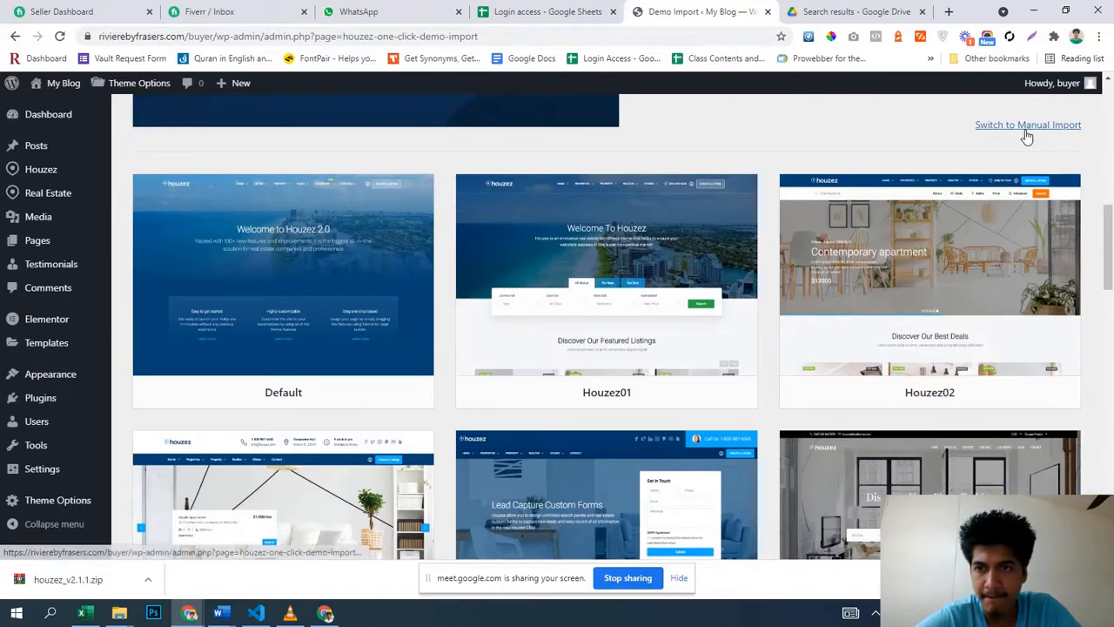
mouse_move(716, 378)
scroll(716, 380, "down", 2)
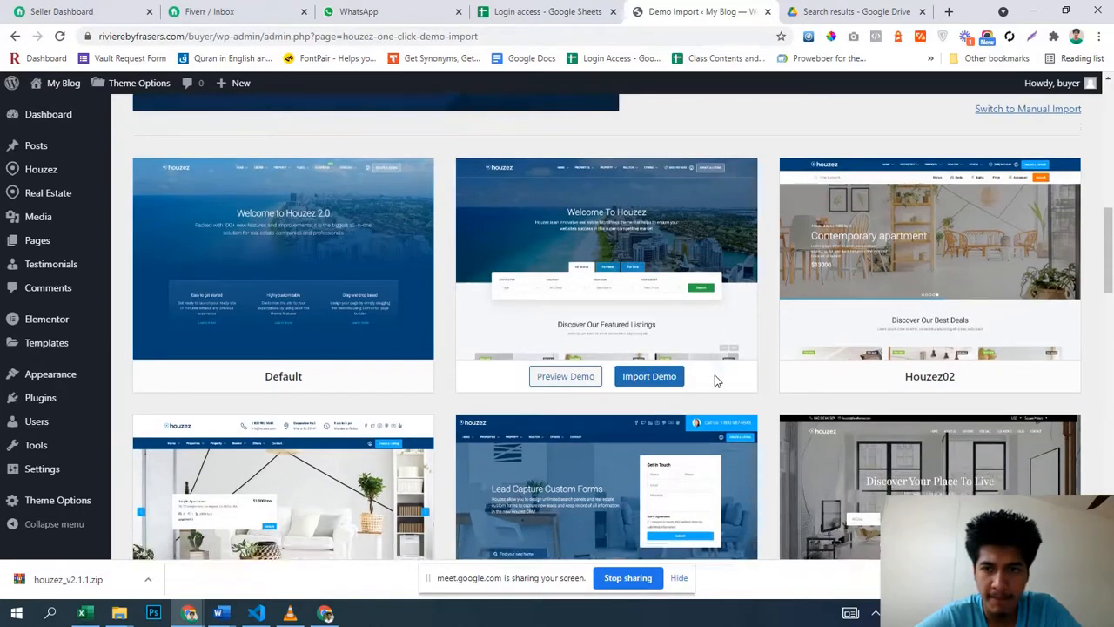
scroll(716, 379, "up", 3)
mouse_move(394, 315)
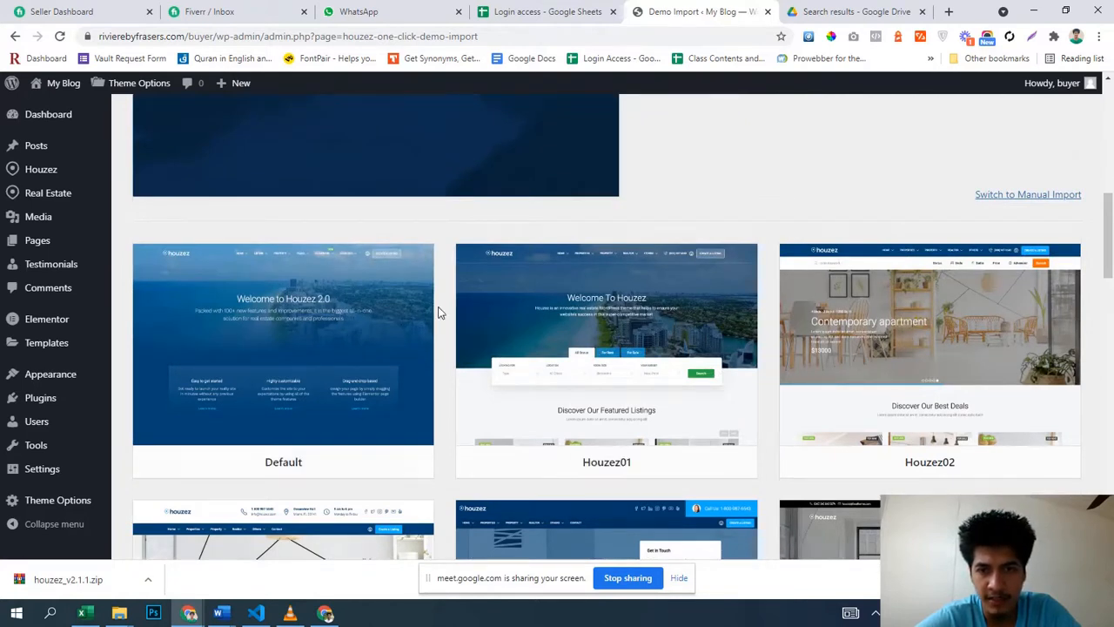
mouse_move(673, 324)
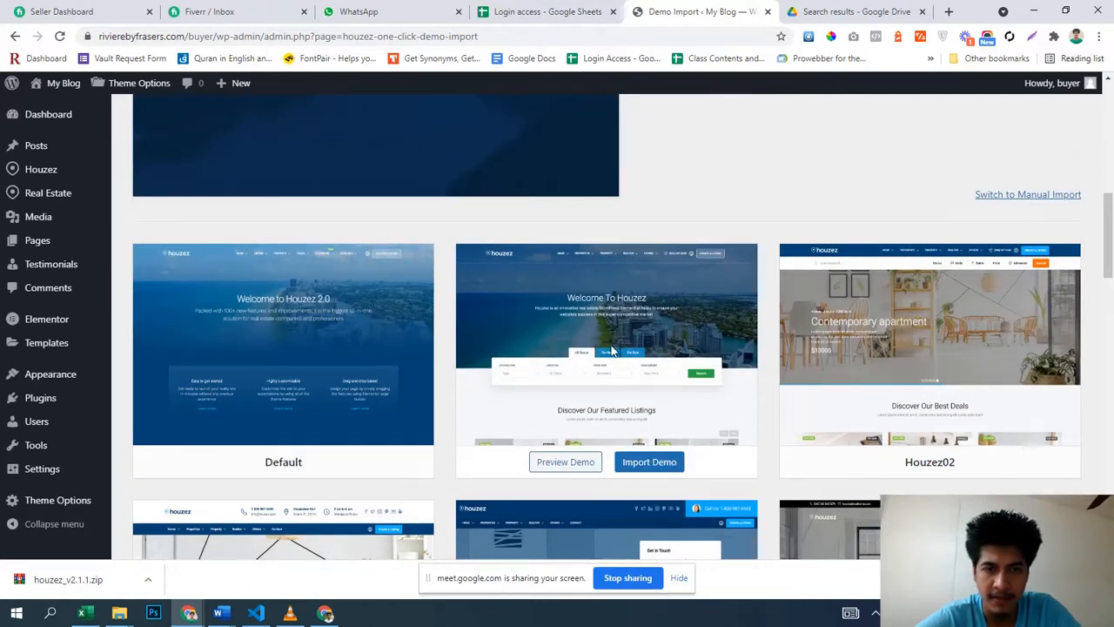
scroll(648, 453, "down", 2)
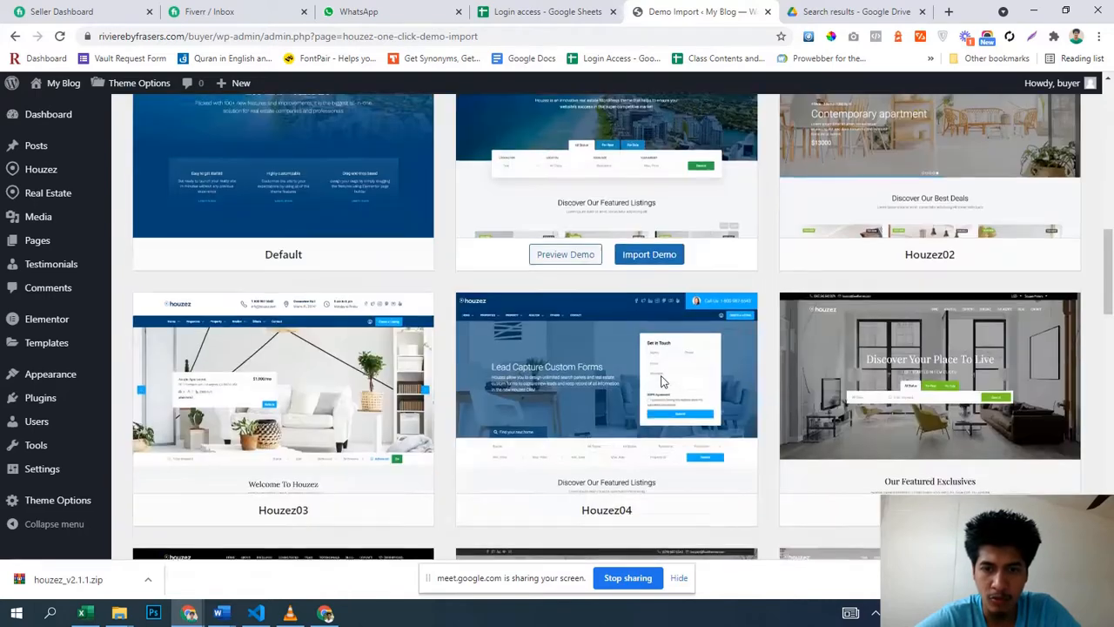
scroll(649, 444, "down", 4)
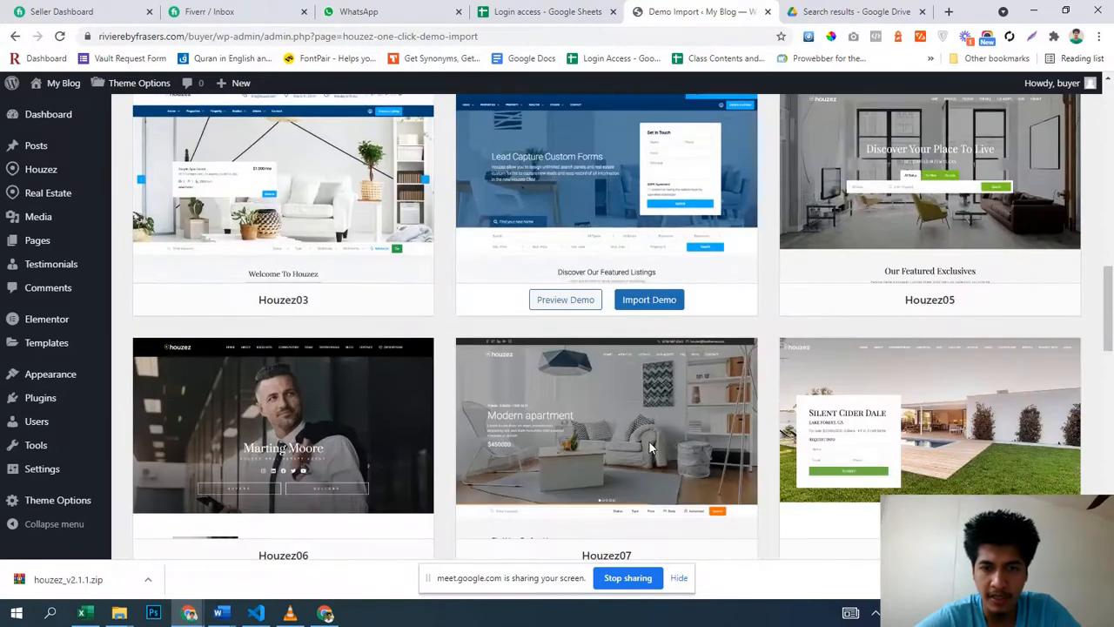
- Choose the Houzez01 demo for import and look over the plugins recommended before importing
scroll(648, 441, "up", 3)
scroll(648, 447, "up", 2)
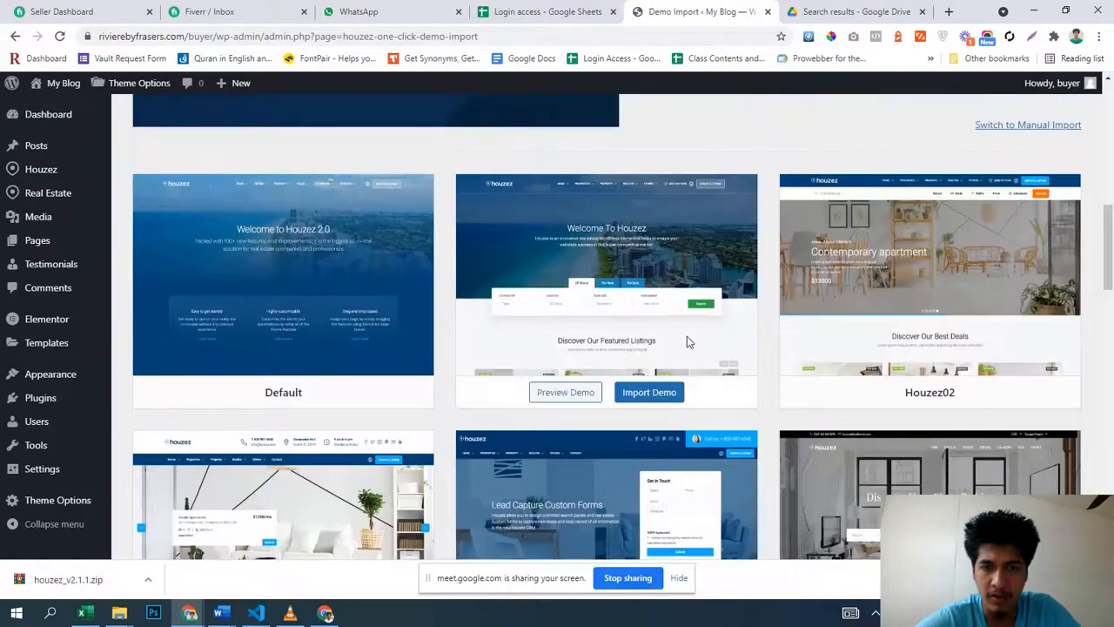
left_click(651, 396)
scroll(593, 424, "down", 5)
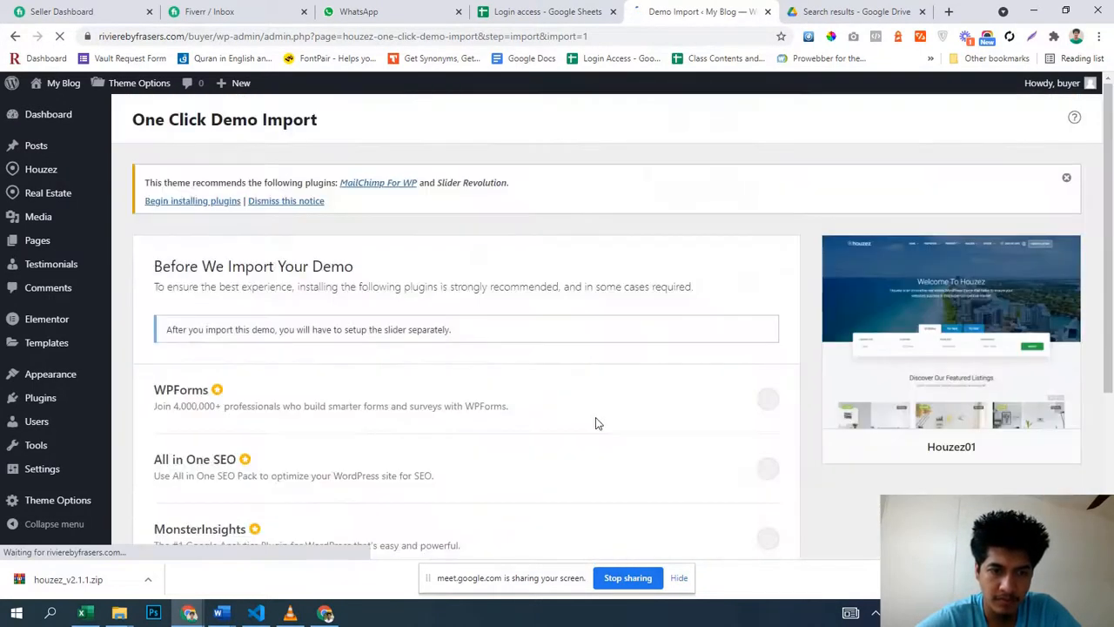
- Import the Houzez01 demo with the WPForms, All in One SEO and MonsterInsights plugins included, and dismiss the recommended plugins notice
scroll(597, 424, "down", 2)
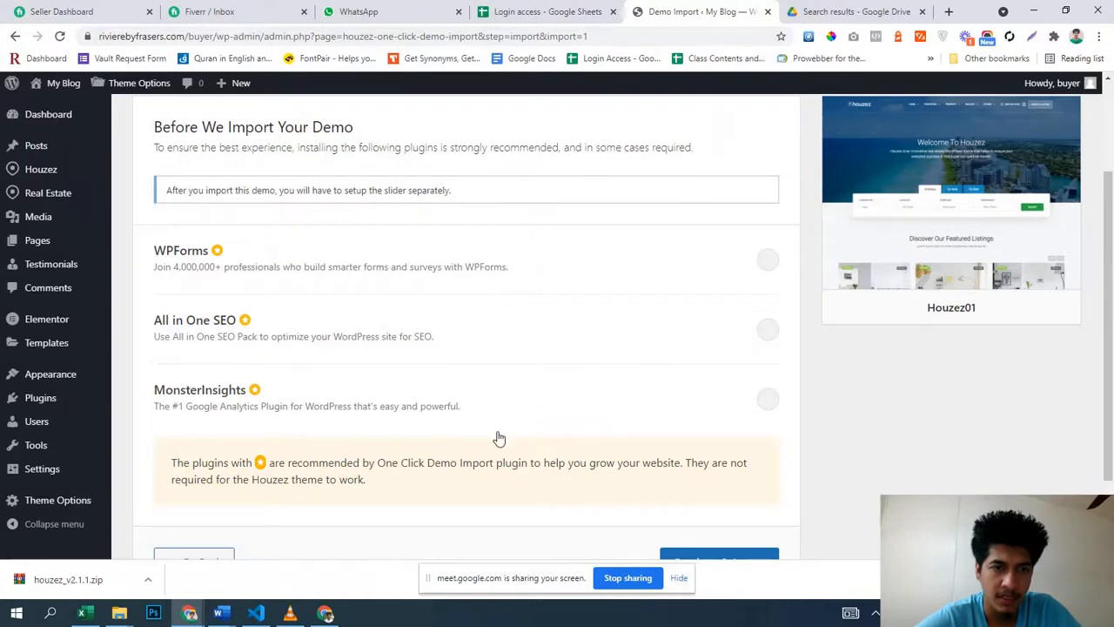
scroll(545, 400, "down", 1)
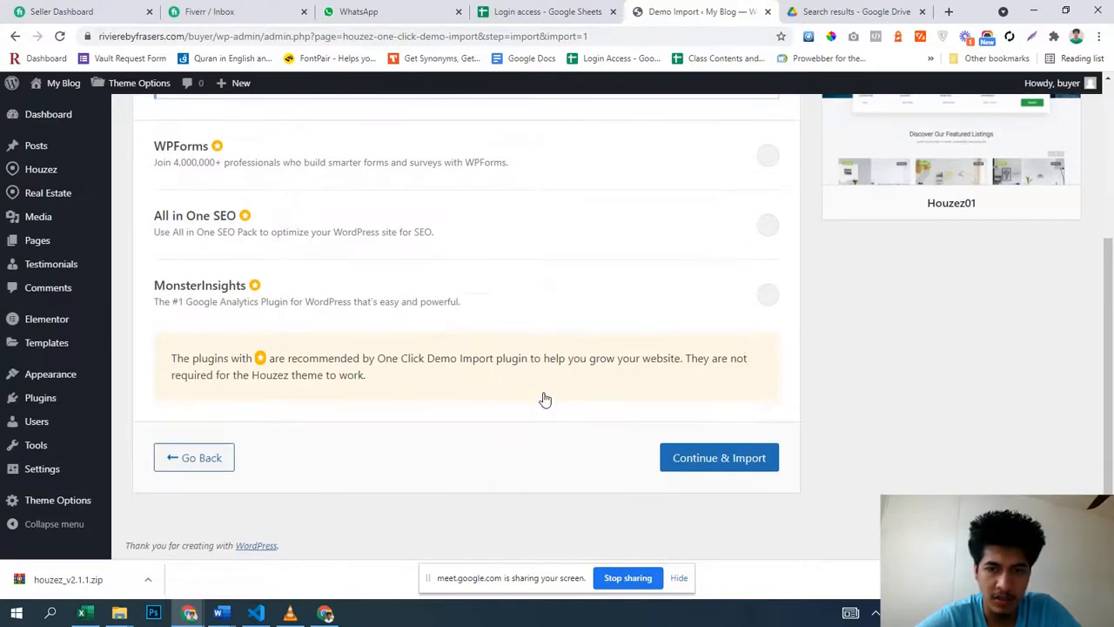
scroll(545, 399, "up", 3)
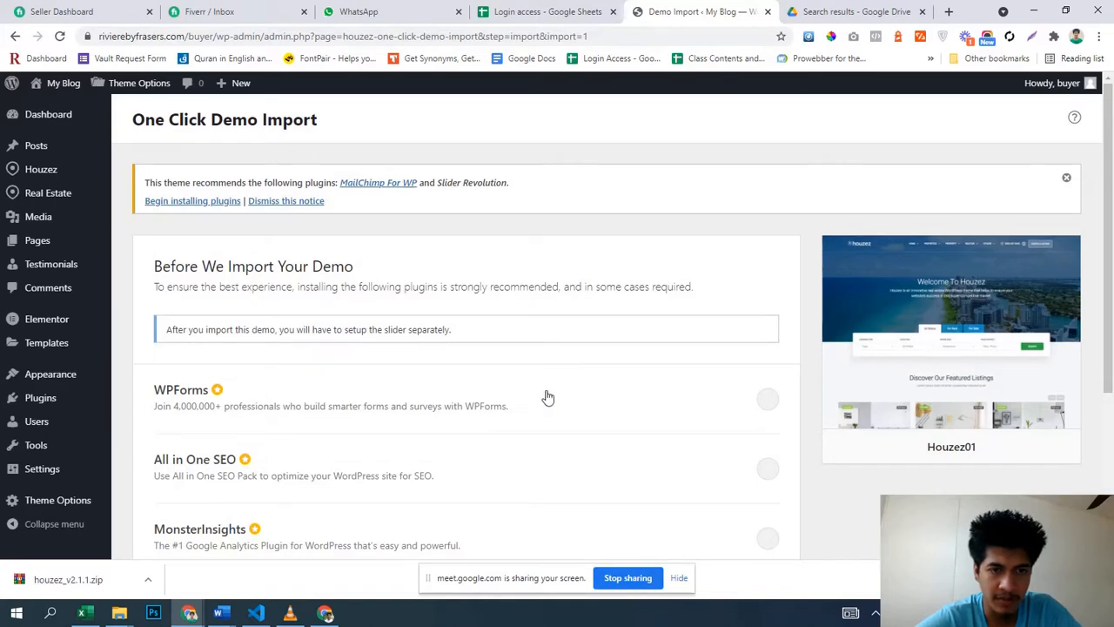
scroll(545, 400, "down", 2)
left_click(768, 260)
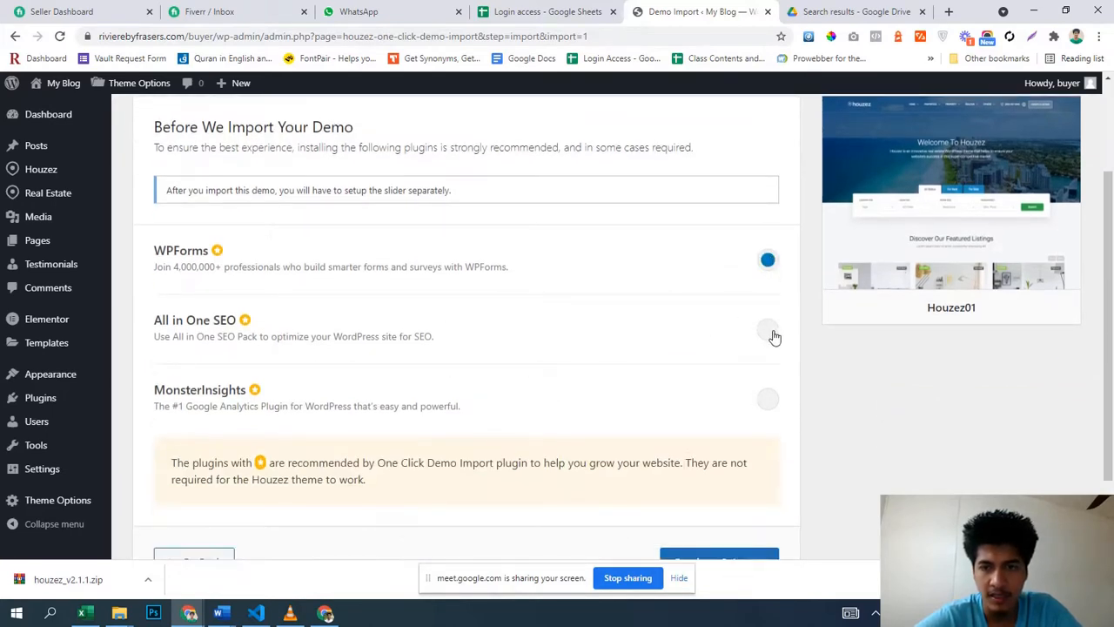
left_click(768, 330)
left_click(768, 399)
scroll(697, 383, "down", 1)
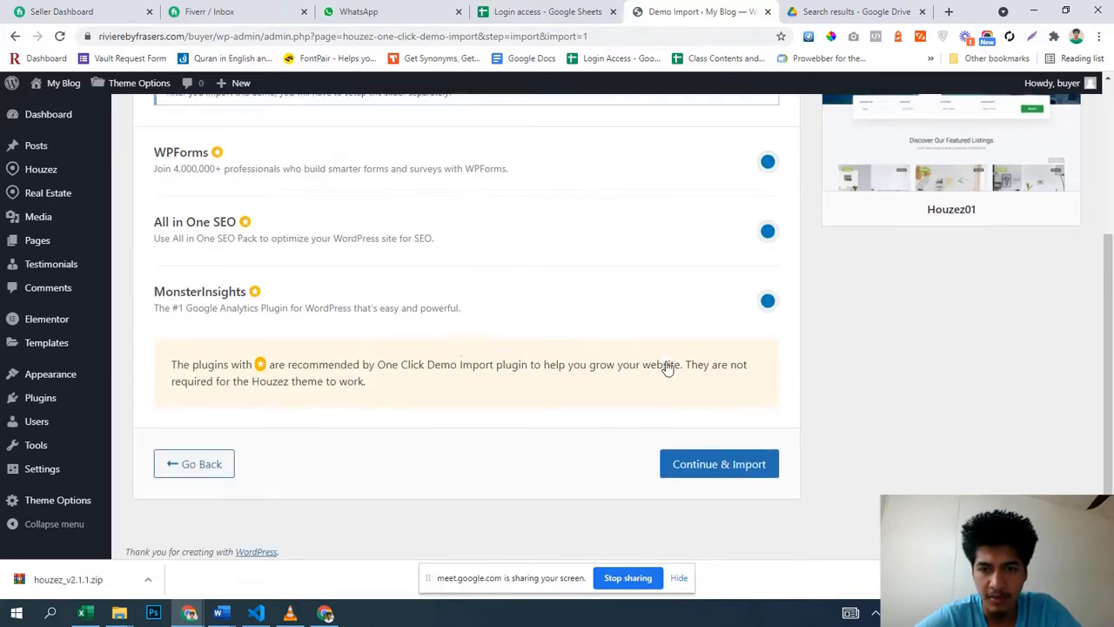
left_click(721, 466)
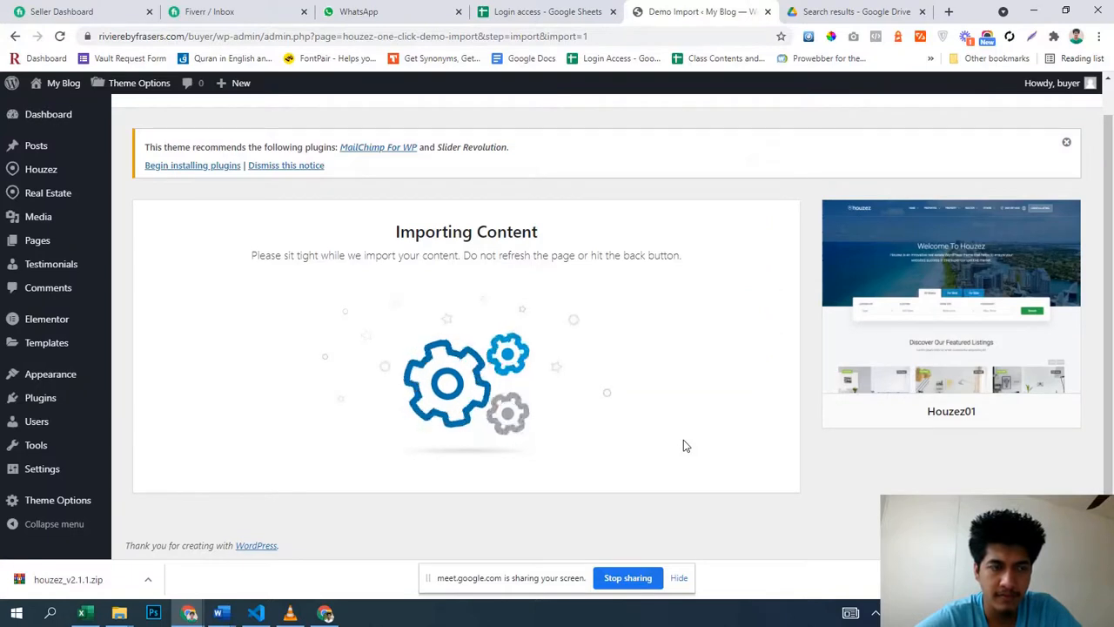
left_click(1069, 141)
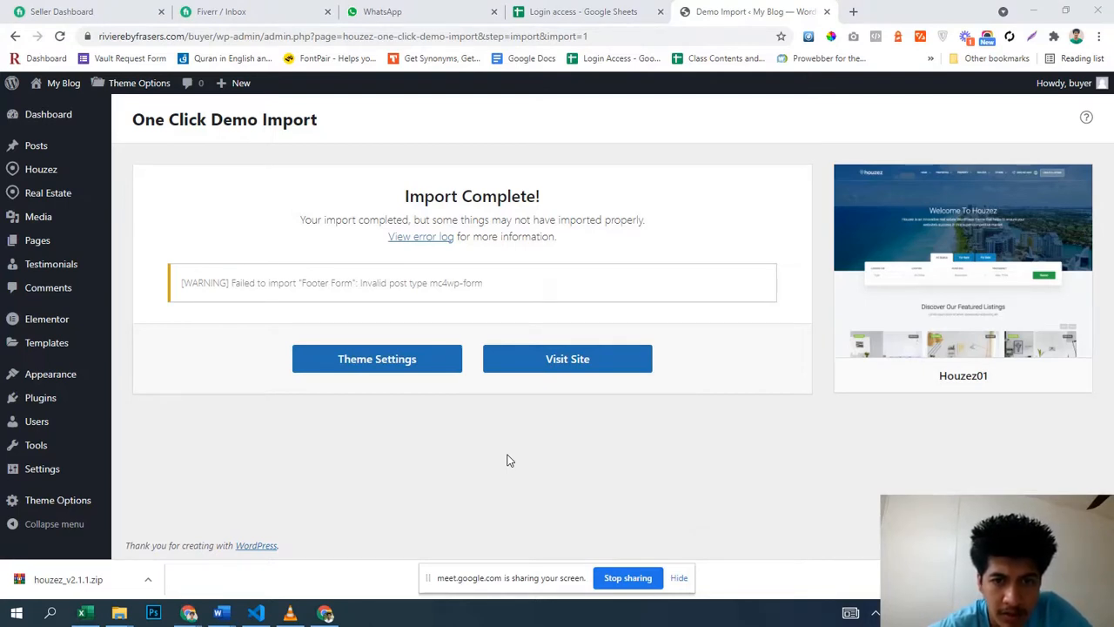
- Open the imported site in a new tab and look through its homepage from the hero banner down to the footer
right_click(572, 373)
left_click(585, 378)
left_click(805, 14)
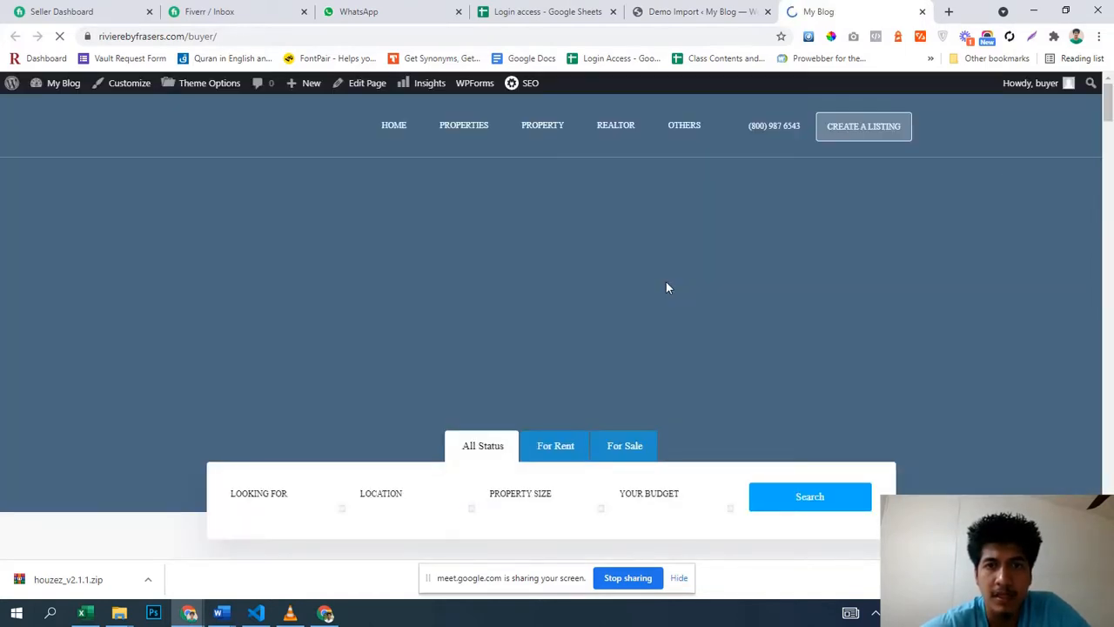
scroll(666, 288, "down", 5)
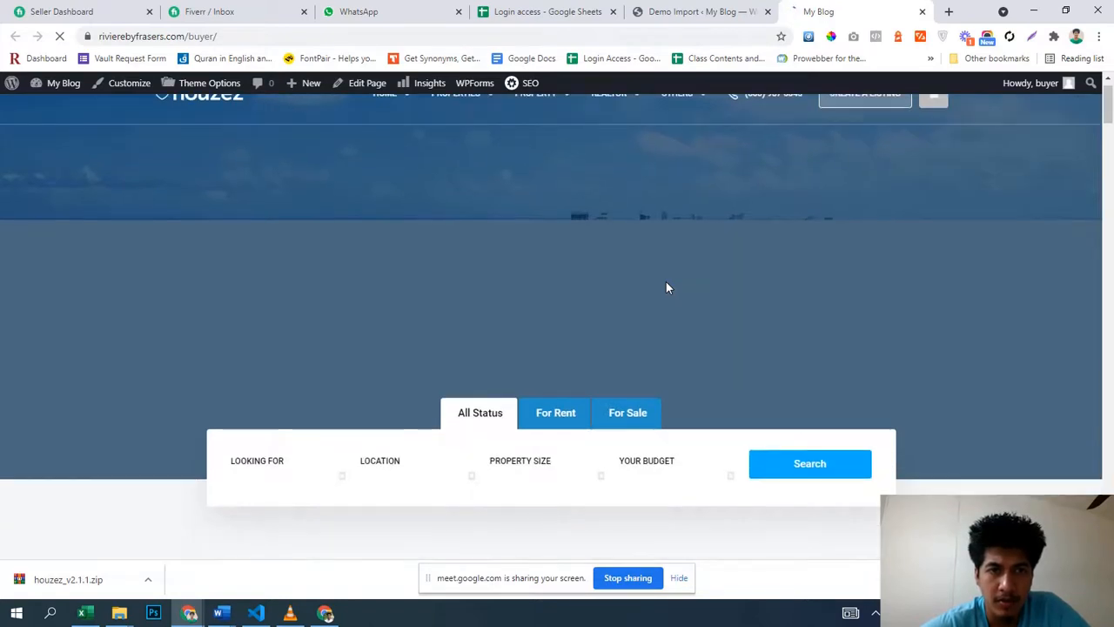
scroll(666, 287, "up", 5)
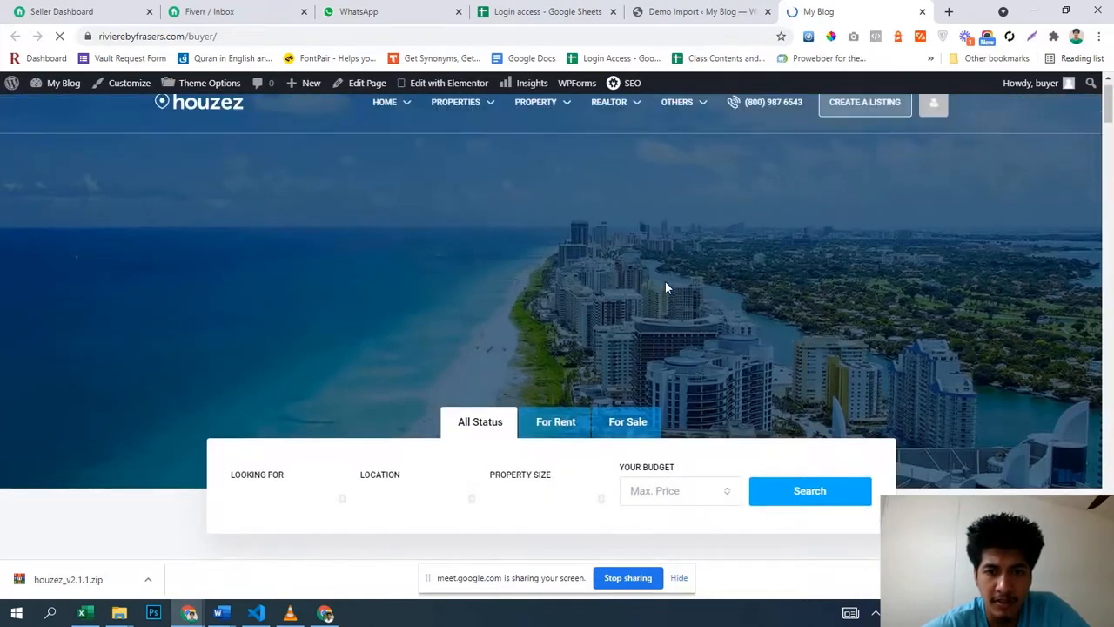
scroll(666, 287, "down", 10)
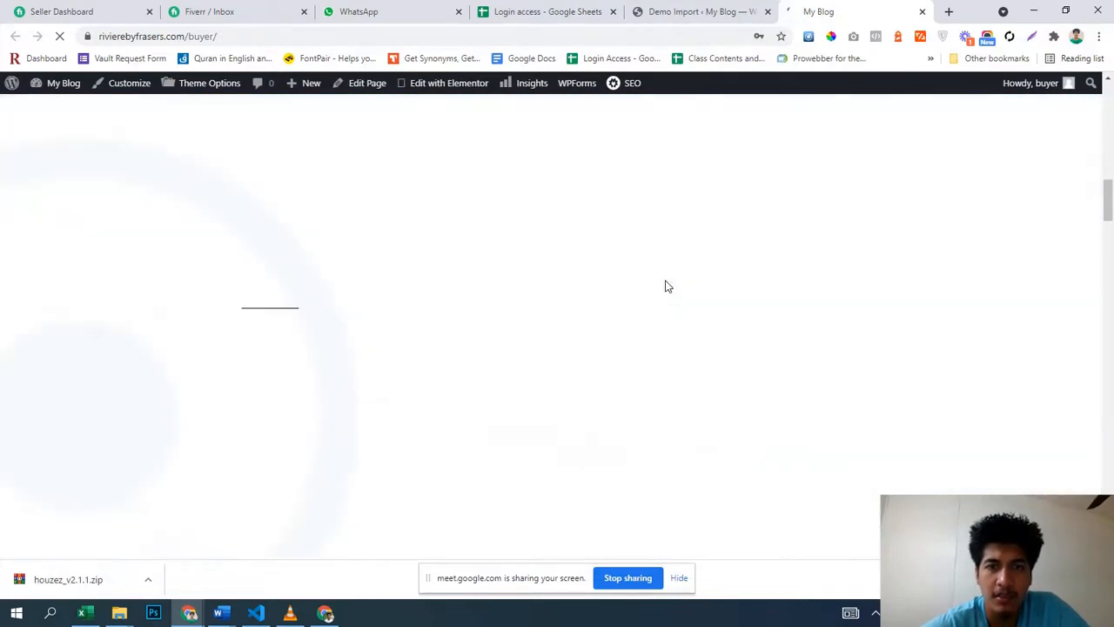
scroll(666, 287, "up", 5)
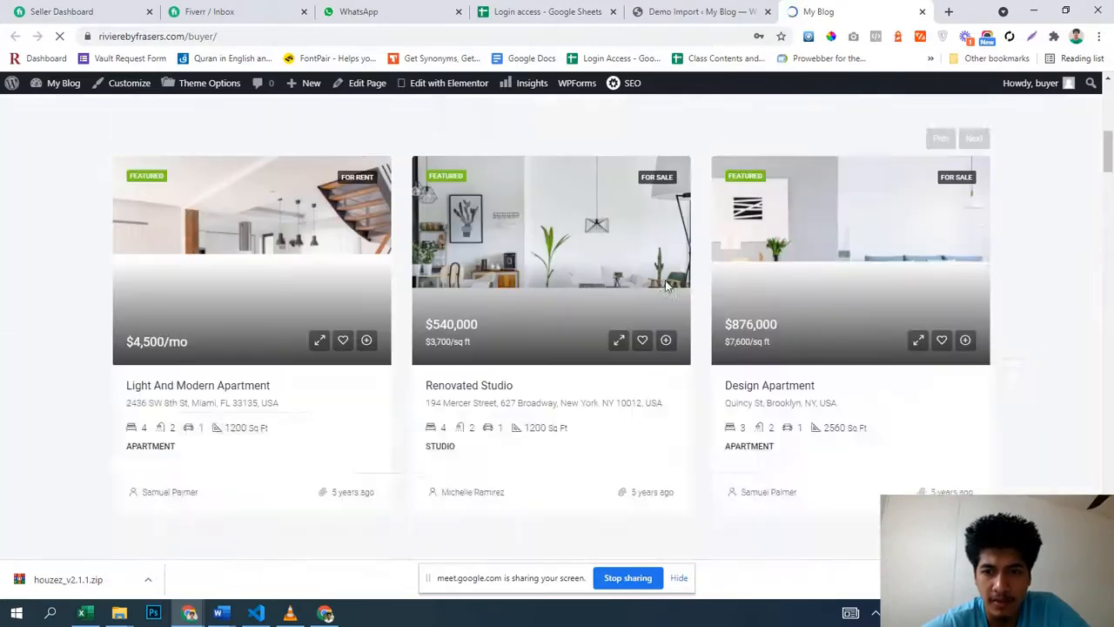
scroll(666, 286, "up", 5)
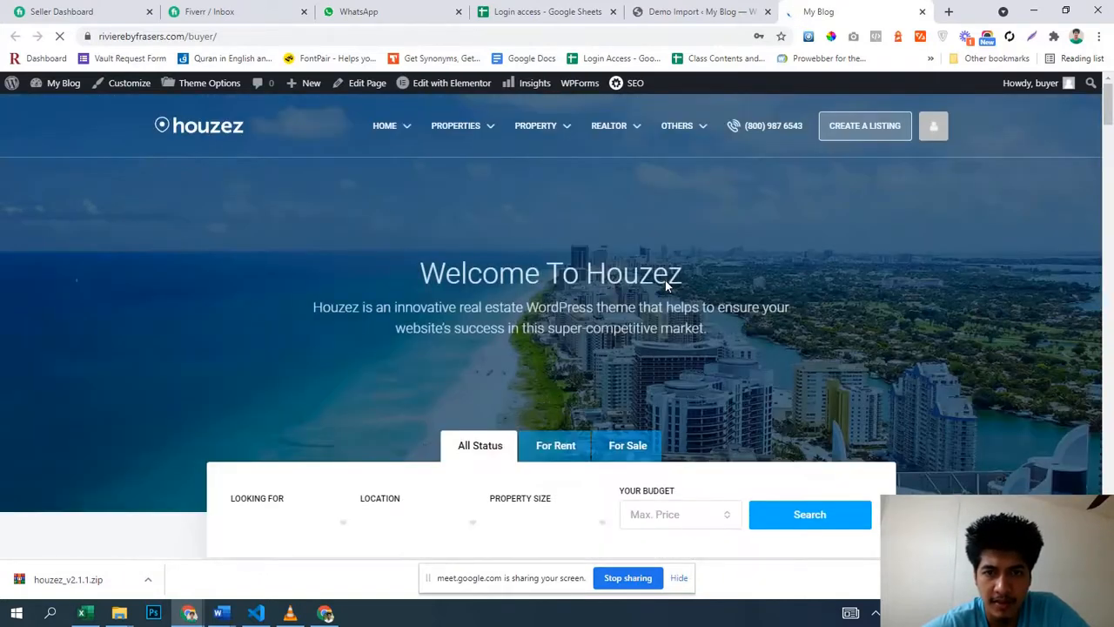
scroll(667, 279, "down", 10)
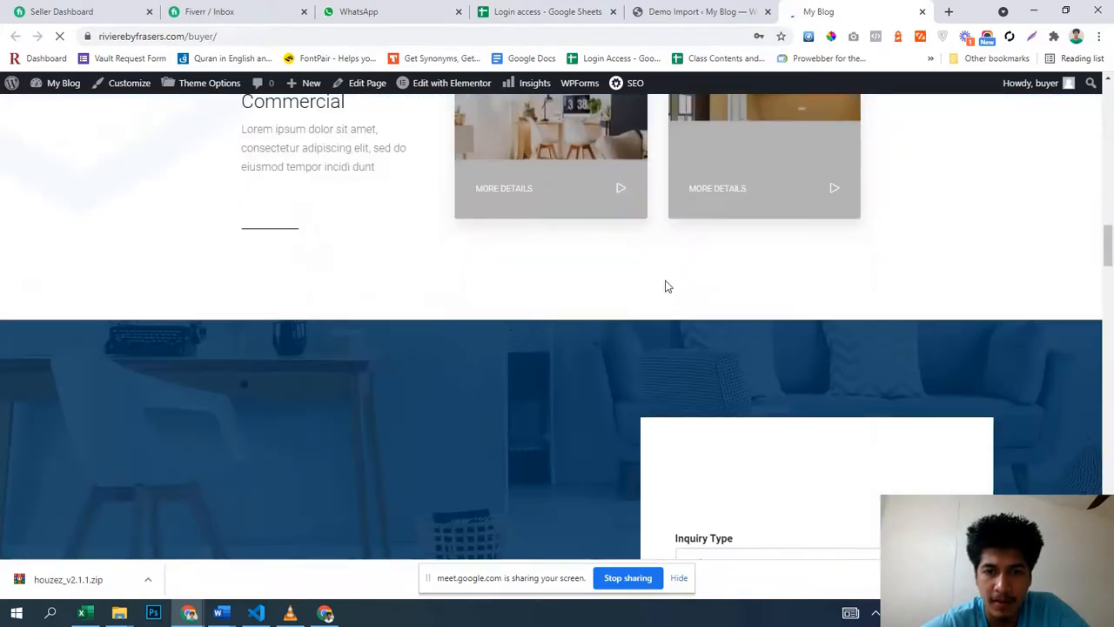
scroll(667, 286, "down", 8)
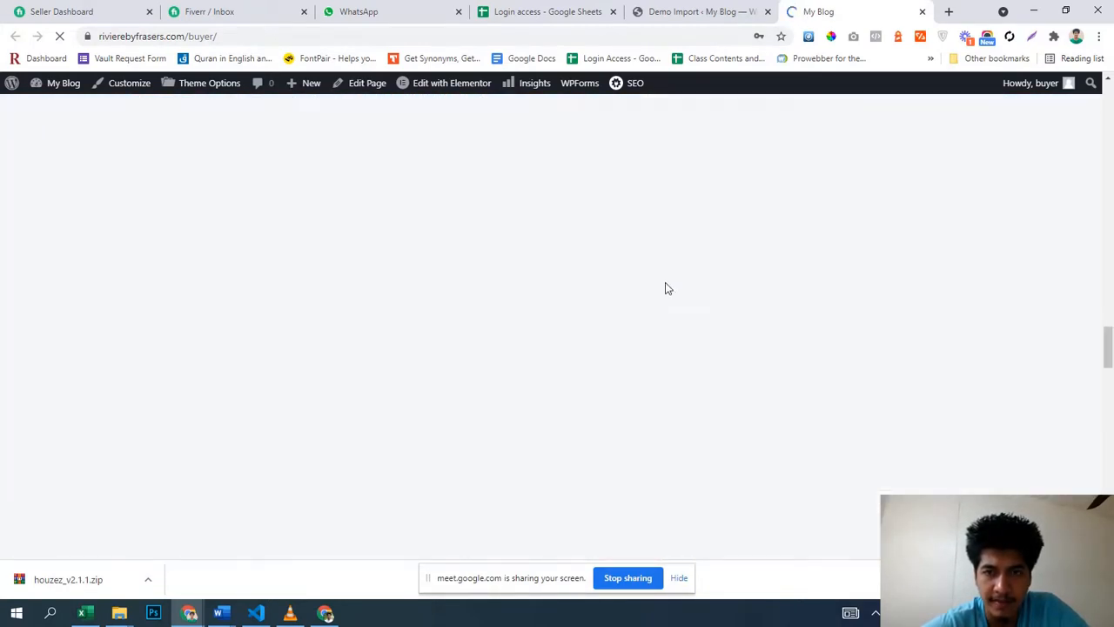
scroll(665, 288, "down", 8)
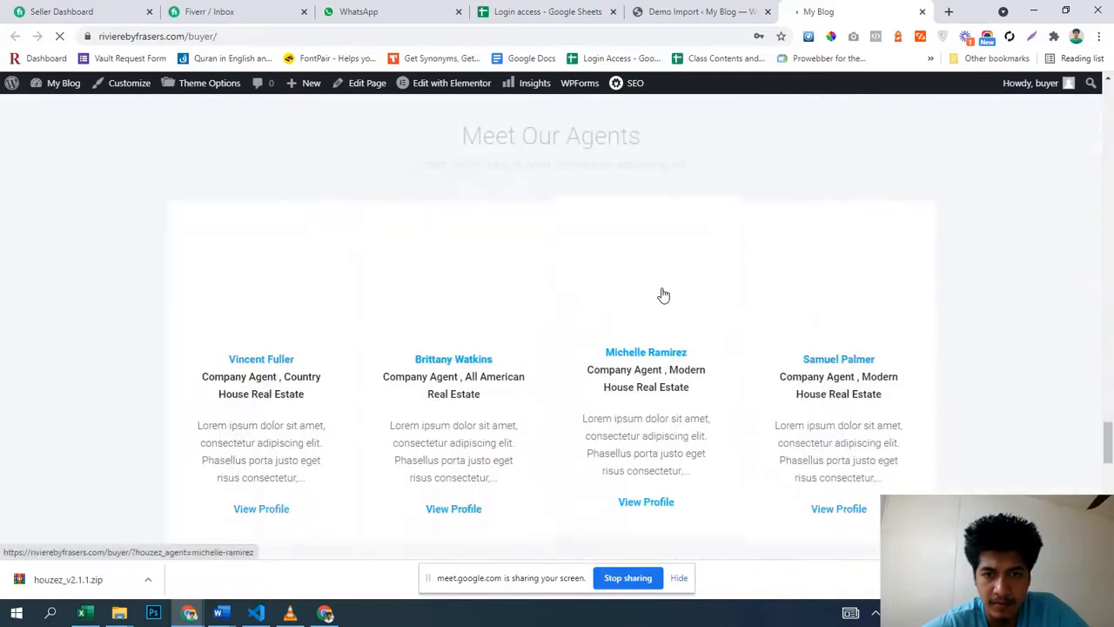
scroll(663, 295, "down", 8)
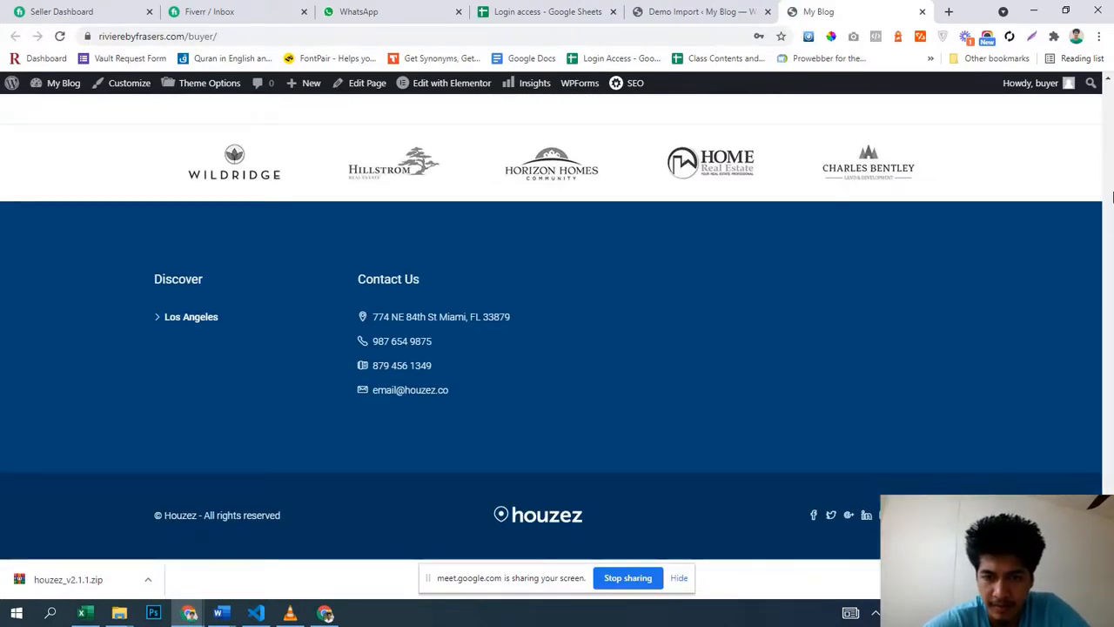
left_click(1109, 179)
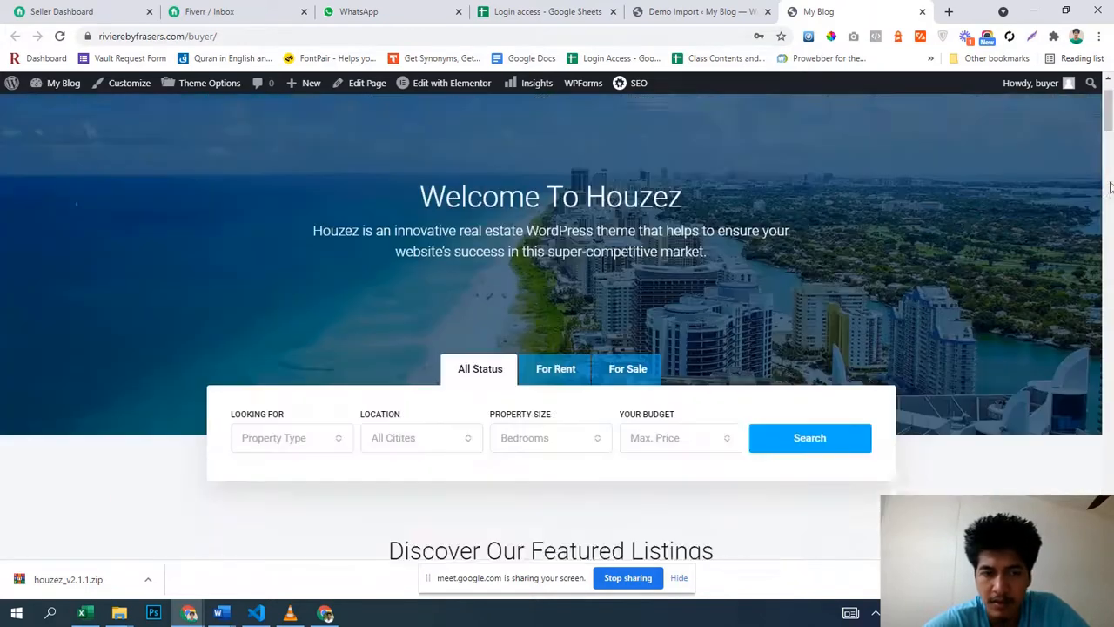
- Return to the WordPress admin, open the General section of the Houzez theme options, and look over the available option sections
left_click(750, 11)
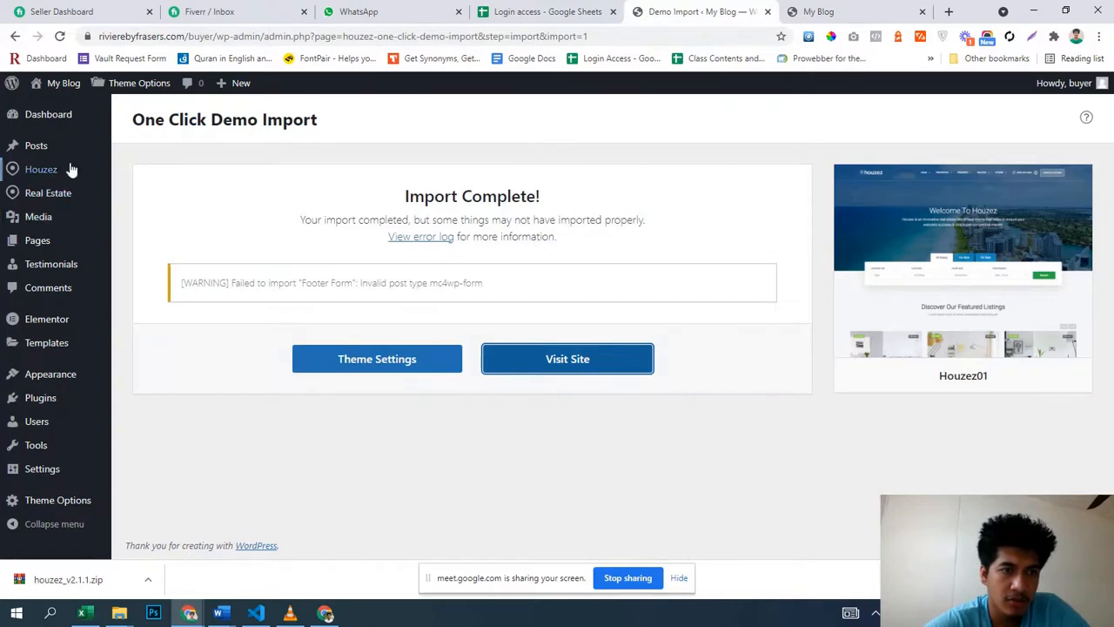
mouse_move(60, 192)
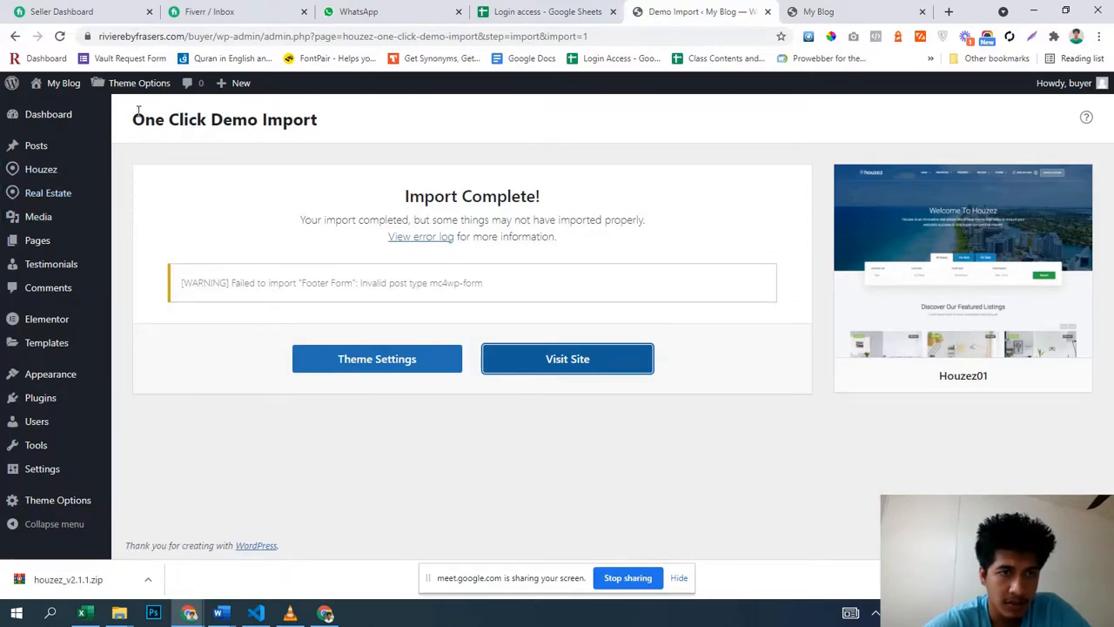
mouse_move(128, 85)
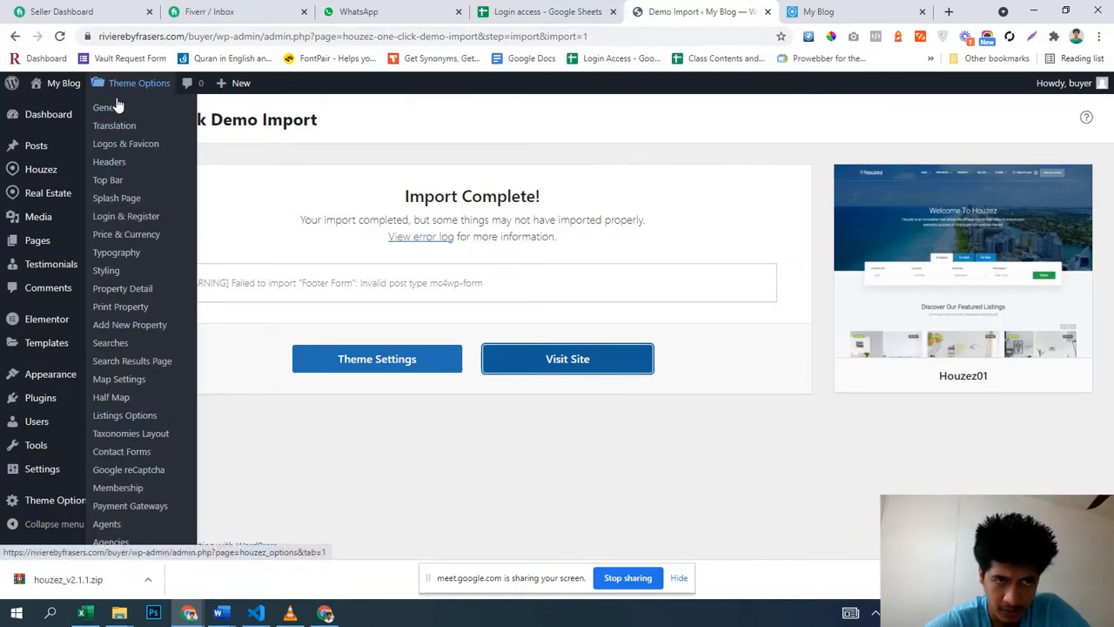
left_click(110, 113)
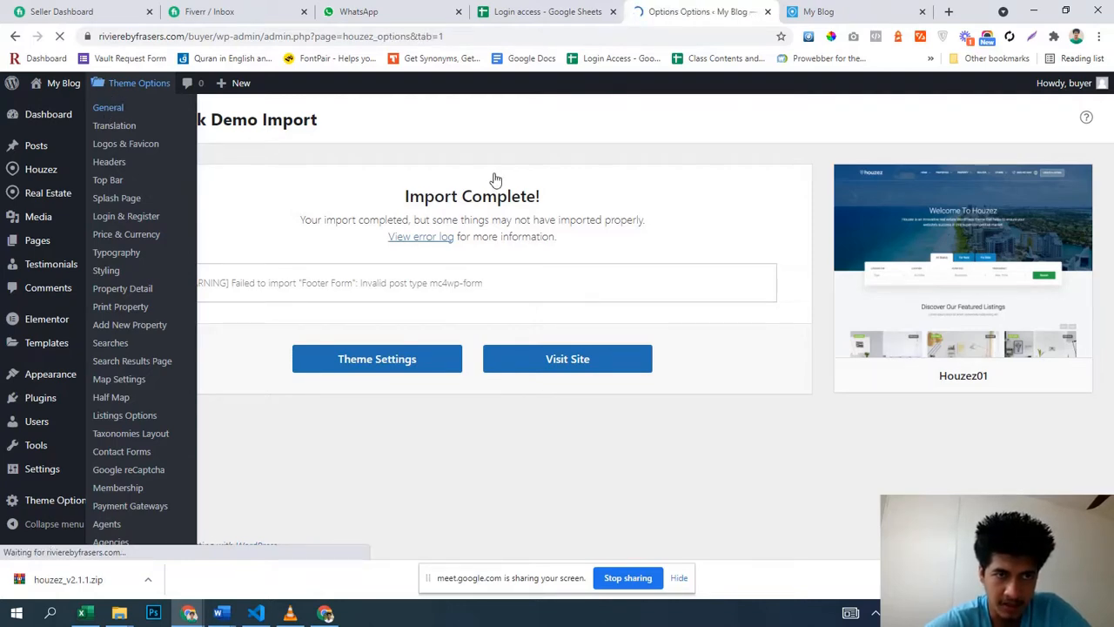
scroll(505, 185, "down", 3)
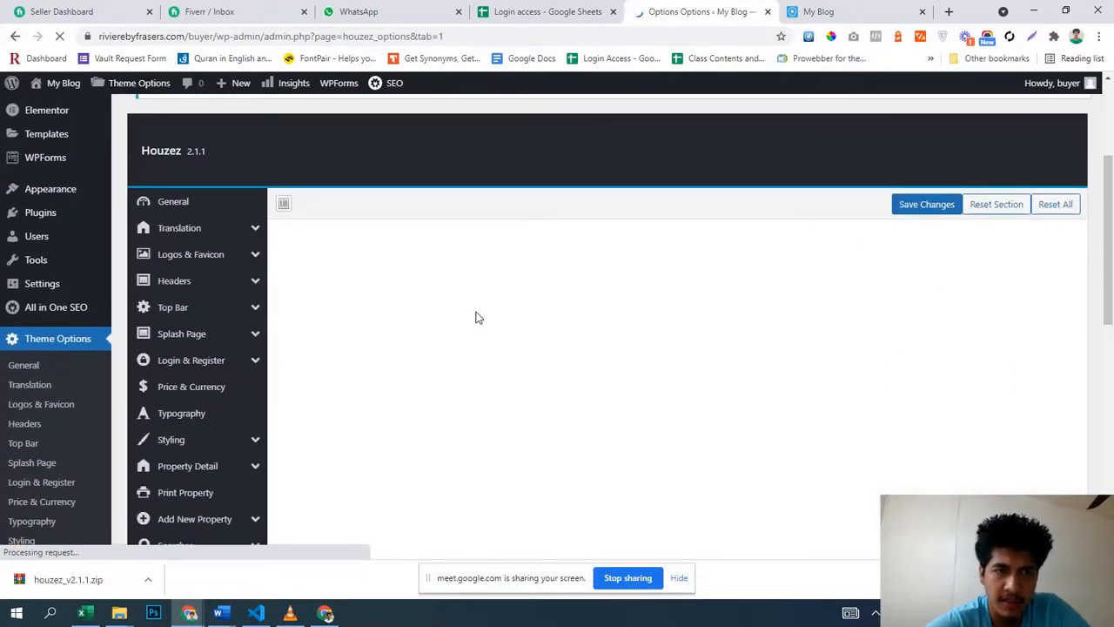
scroll(476, 320, "down", 7)
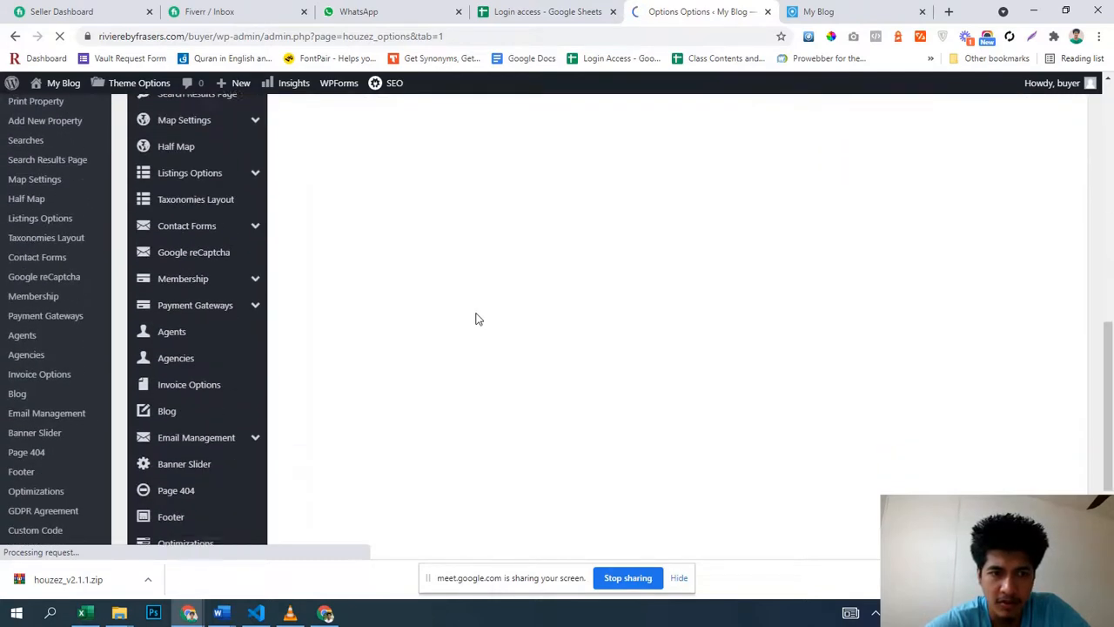
scroll(484, 318, "down", 1)
scroll(489, 315, "up", 2)
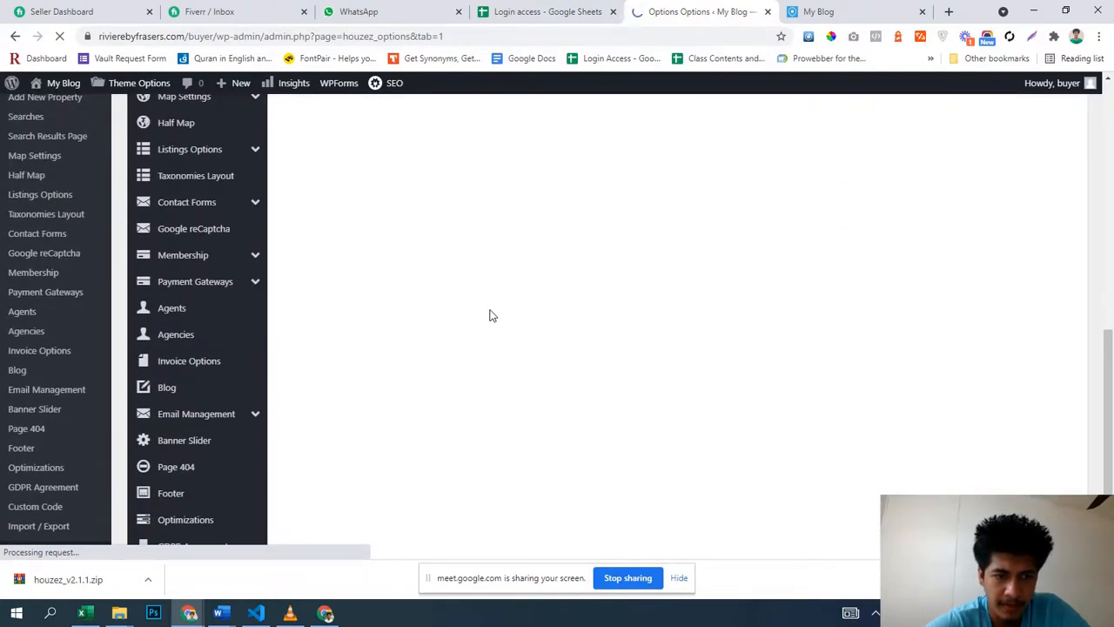
scroll(489, 315, "up", 10)
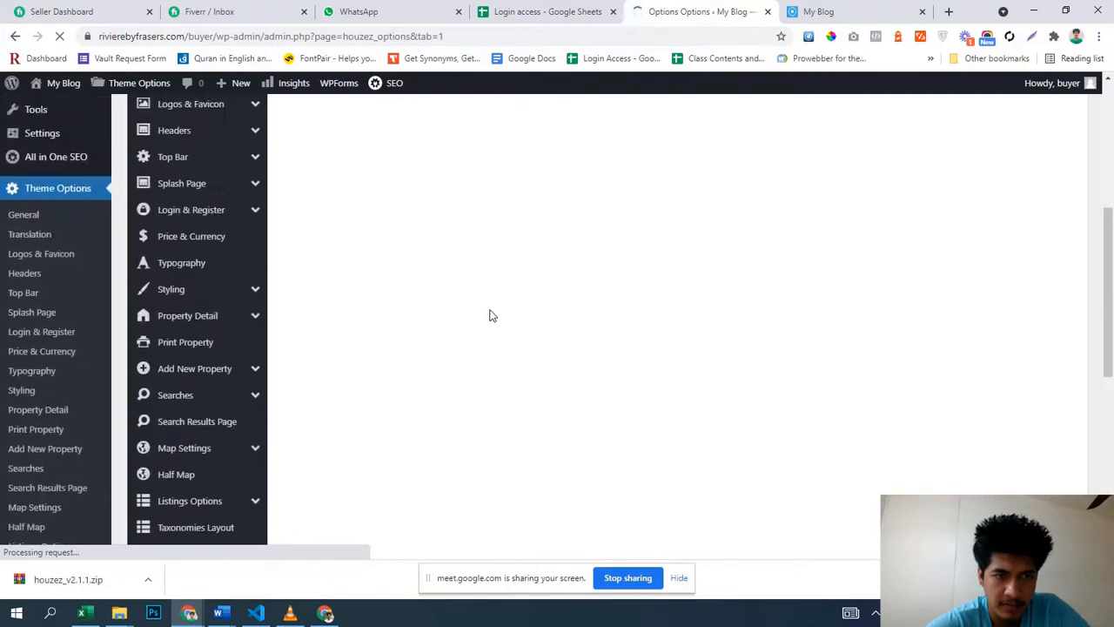
scroll(491, 315, "down", 2)
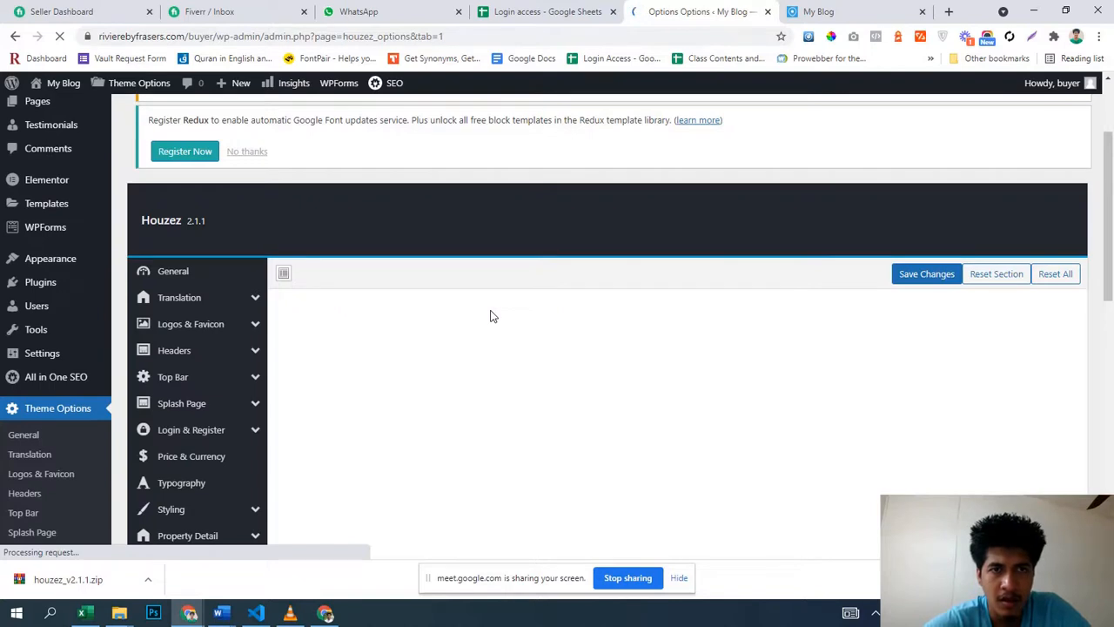
scroll(490, 315, "up", 2)
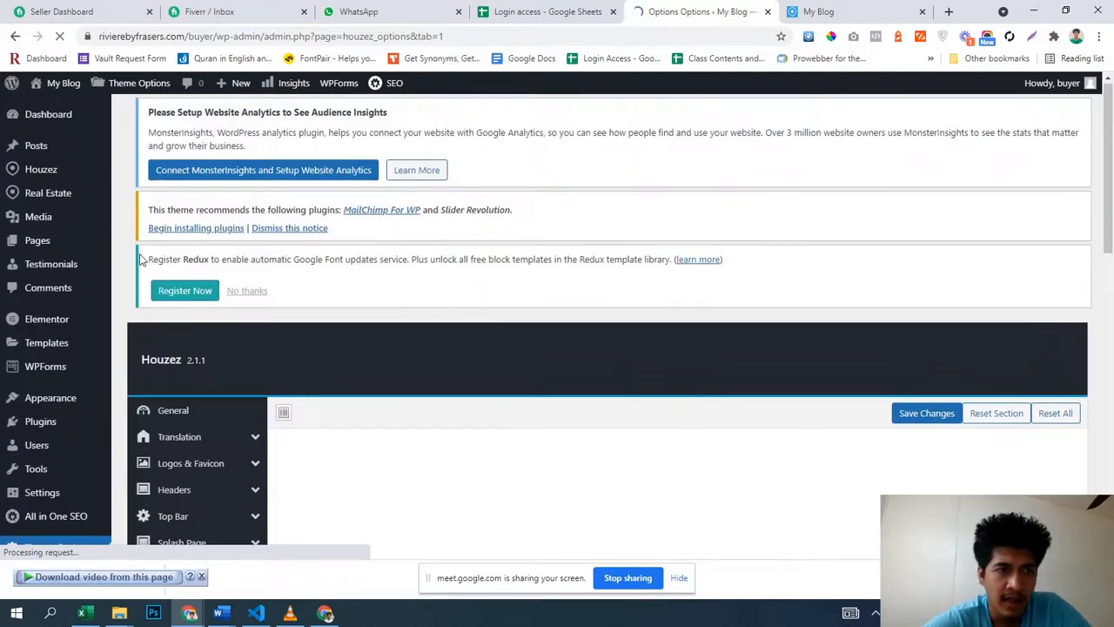
- Open the Pages list in a new tab, look through the imported pages, and return to the theme options
right_click(35, 241)
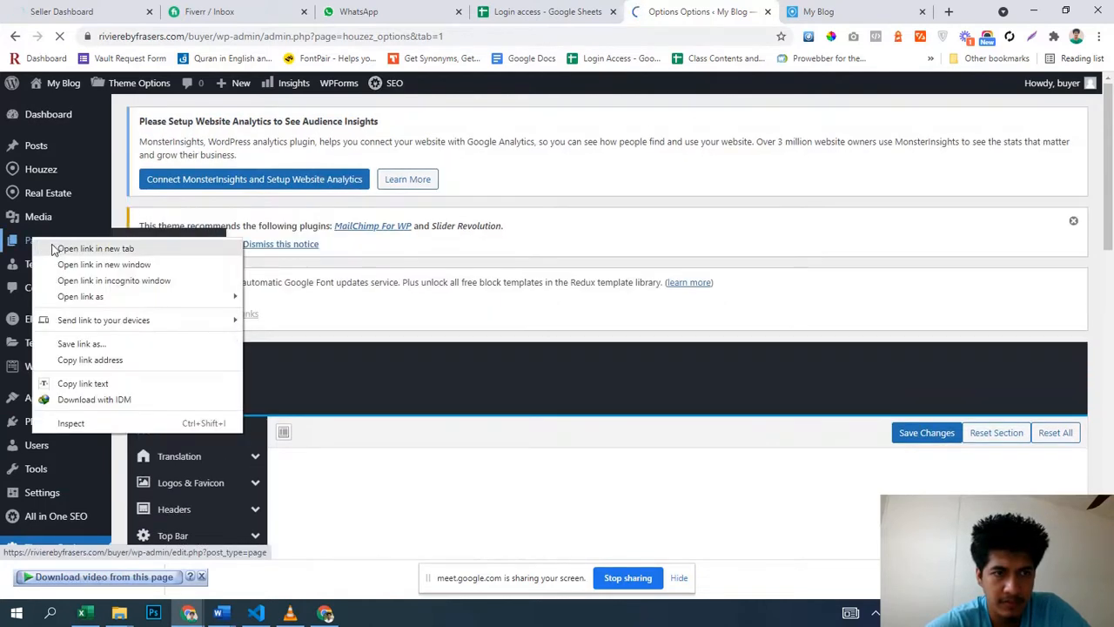
left_click(75, 248)
scroll(589, 368, "down", 5)
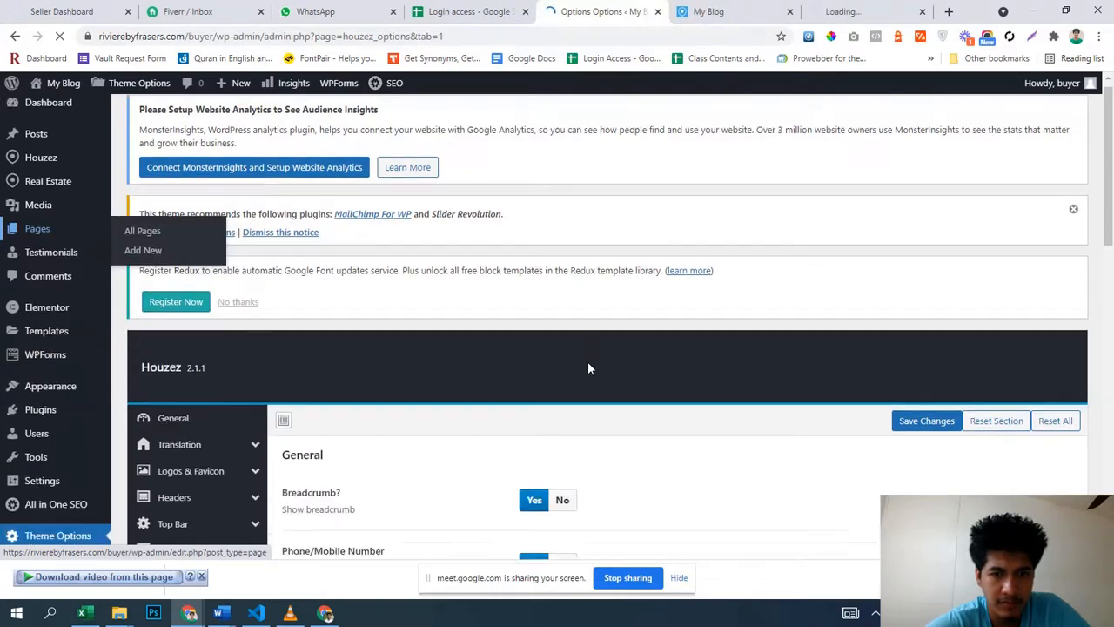
scroll(590, 368, "up", 3)
left_click(864, 9)
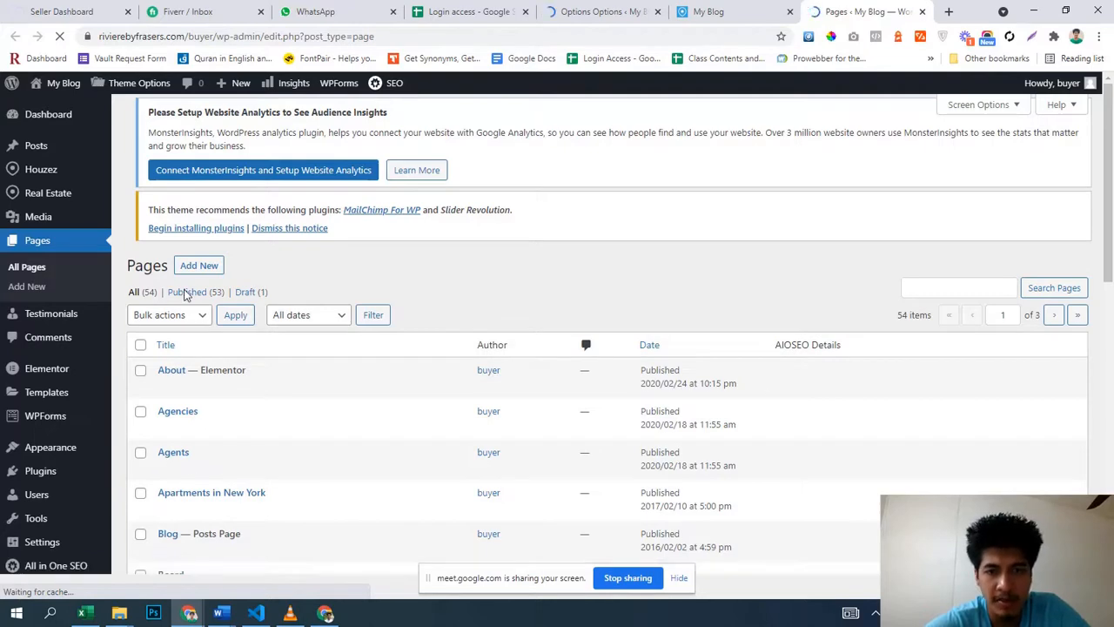
scroll(365, 381, "down", 8)
scroll(365, 380, "up", 5)
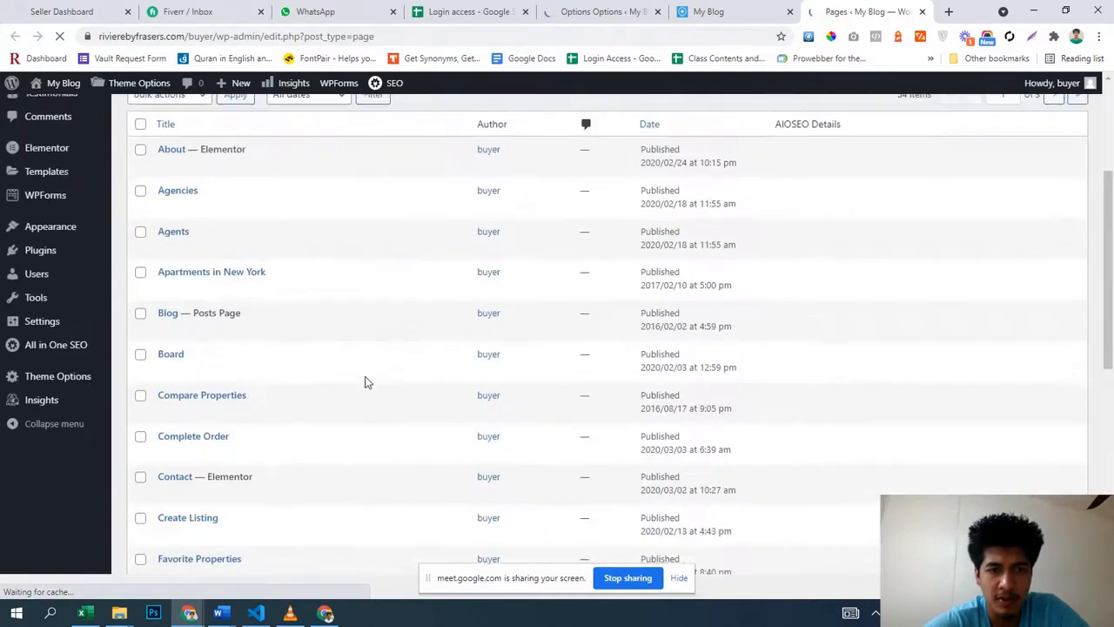
scroll(366, 380, "up", 3)
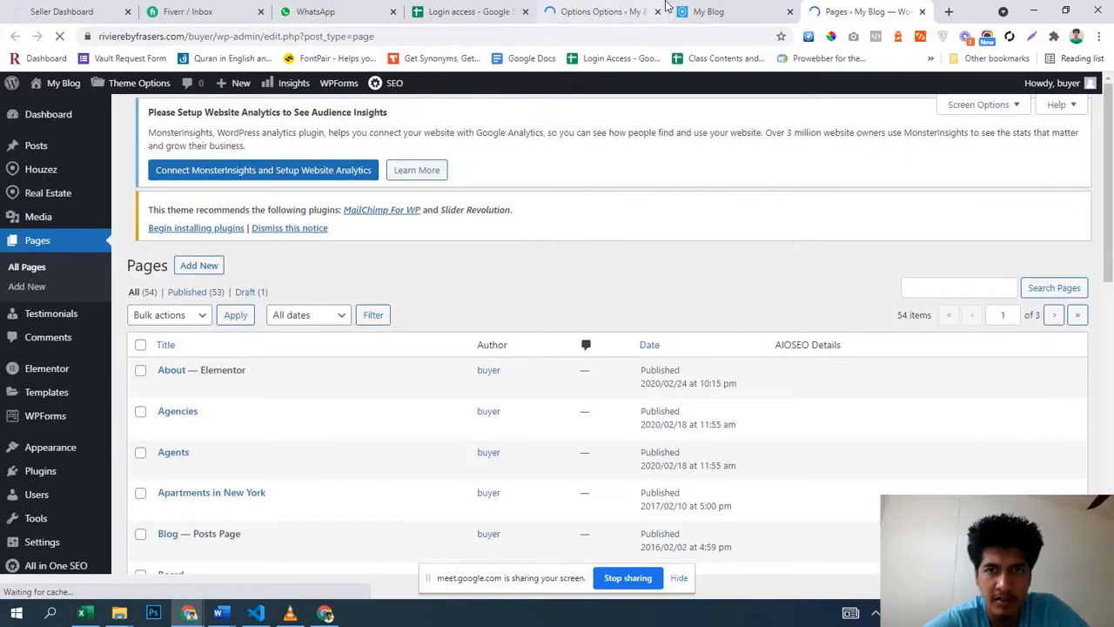
scroll(682, 204, "down", 5)
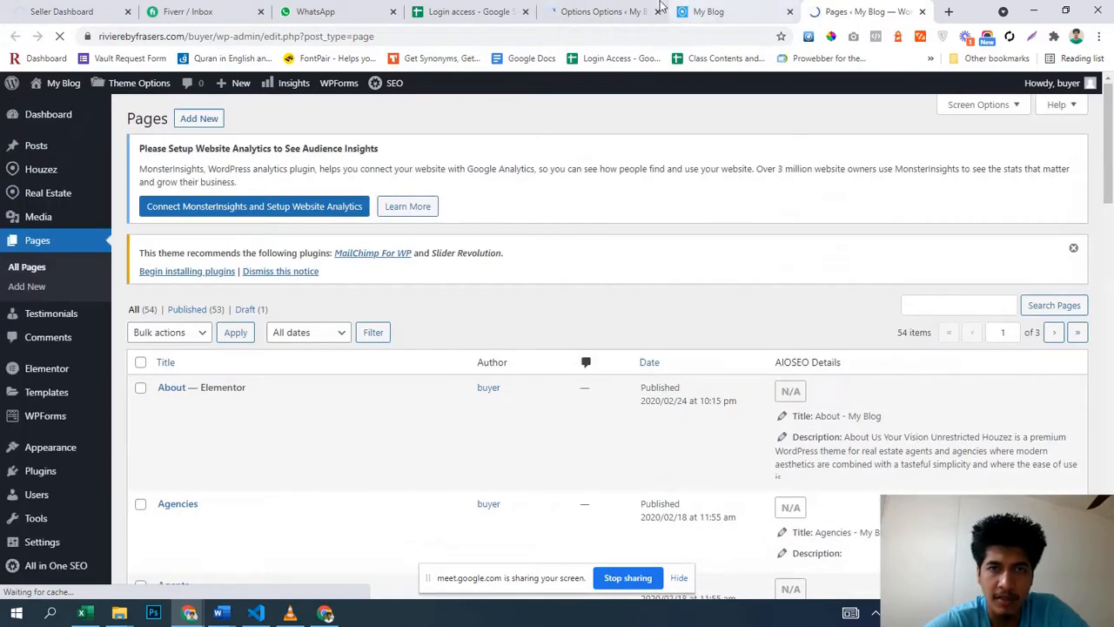
left_click(622, 7)
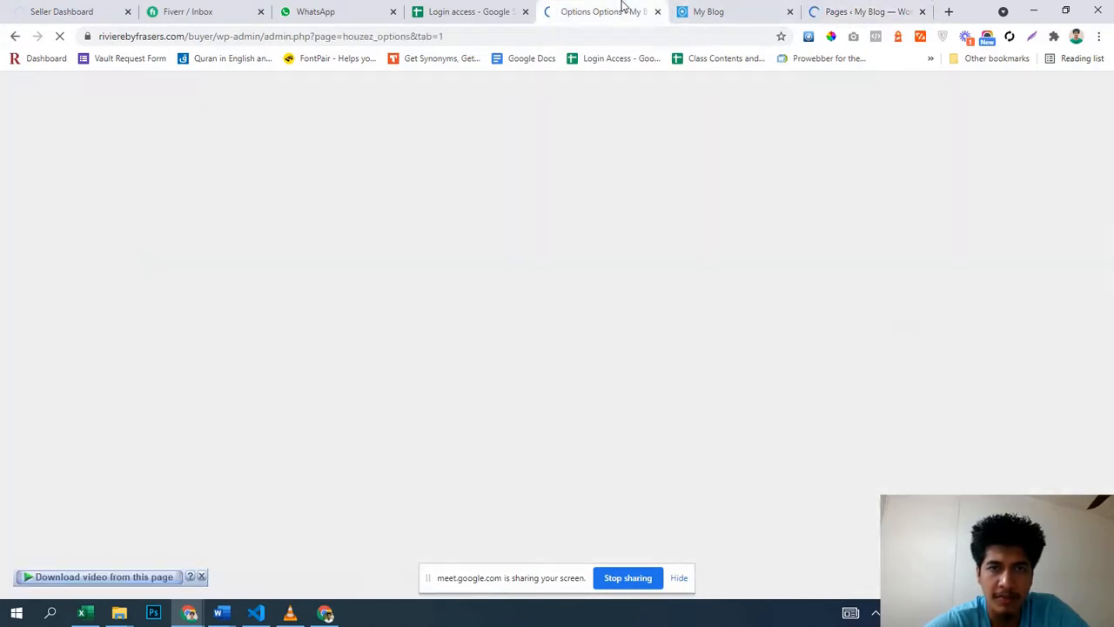
- Check the site tab, return to the theme options, and examine the General section's Breadcrumb and Phone/Mobile Number settings
left_click(703, 9)
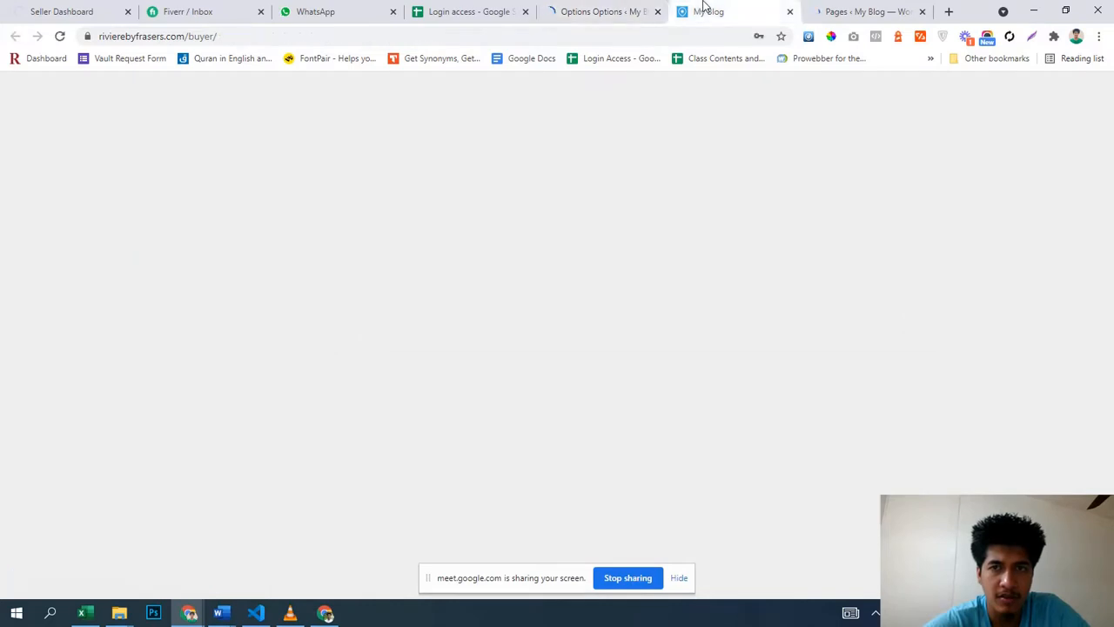
left_click(620, 7)
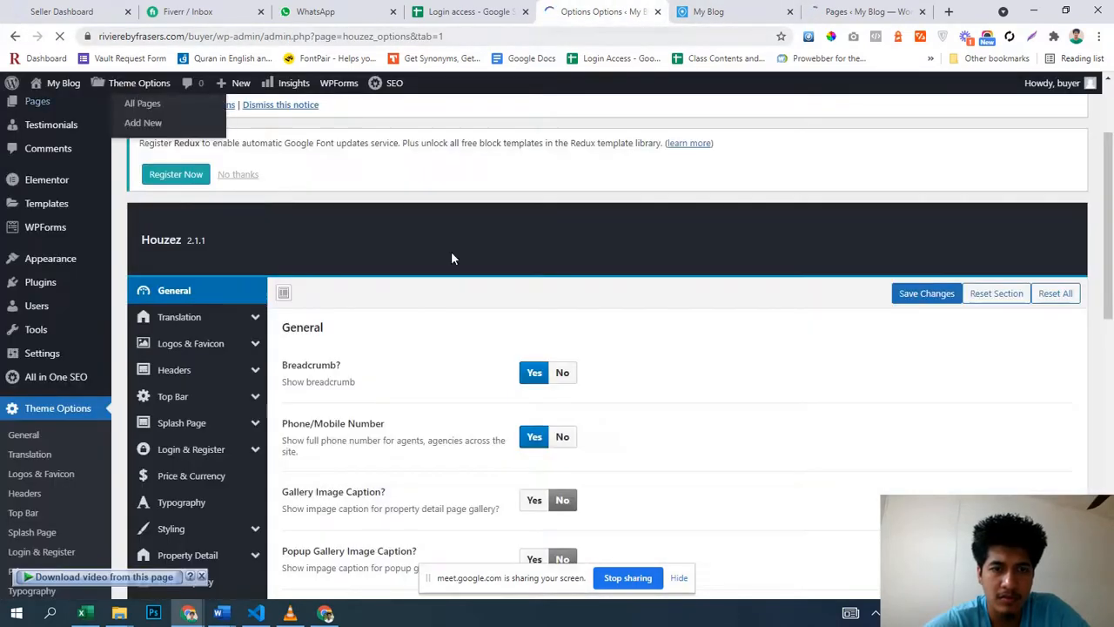
scroll(766, 331, "down", 3)
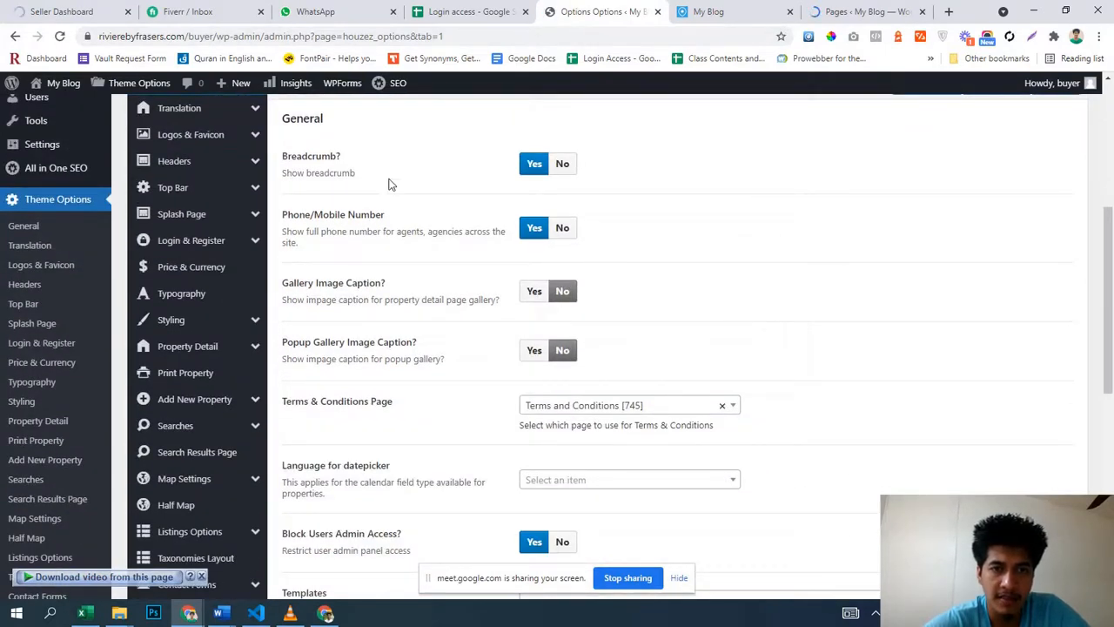
double_click(307, 214)
left_click_drag(322, 215, 336, 215)
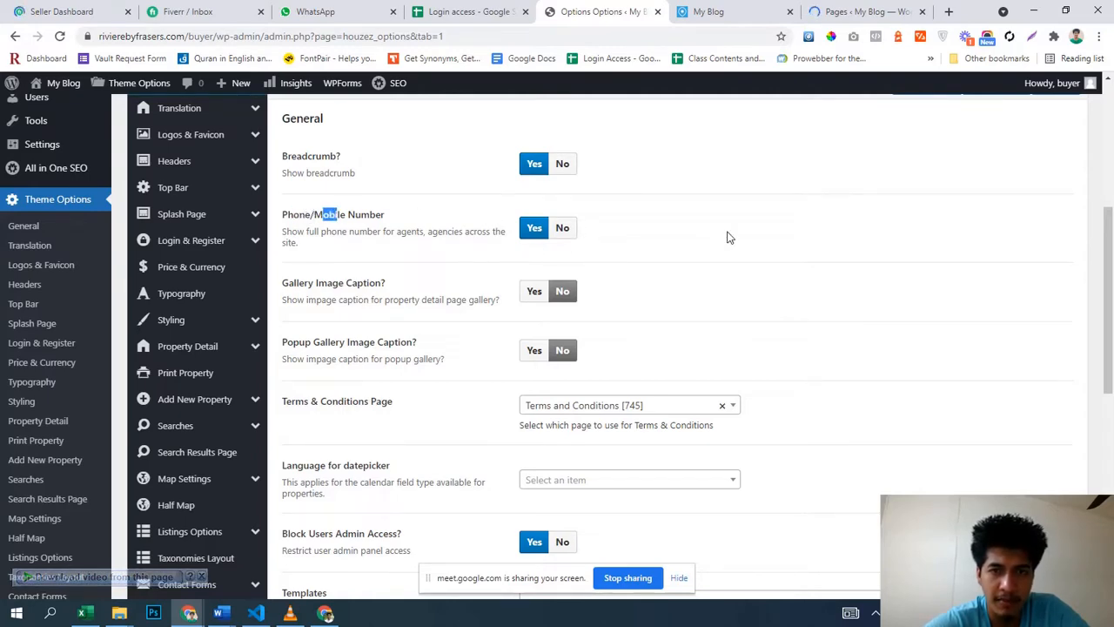
- On the imported site, look through the Properties and Property navigation entries and open the Grid Default layout page
left_click(733, 15)
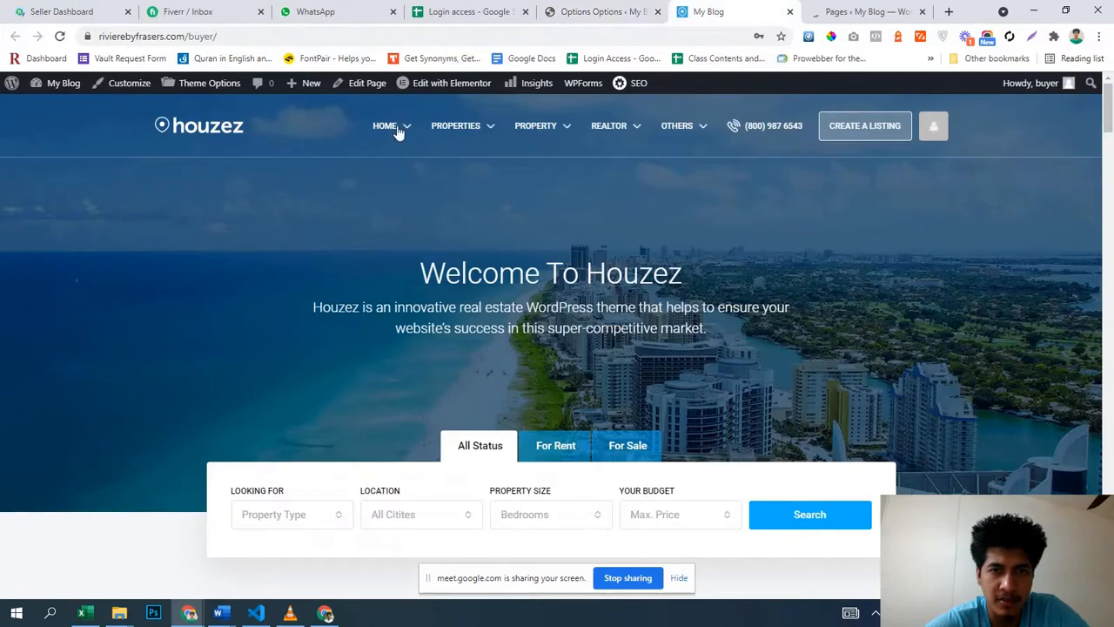
mouse_move(446, 125)
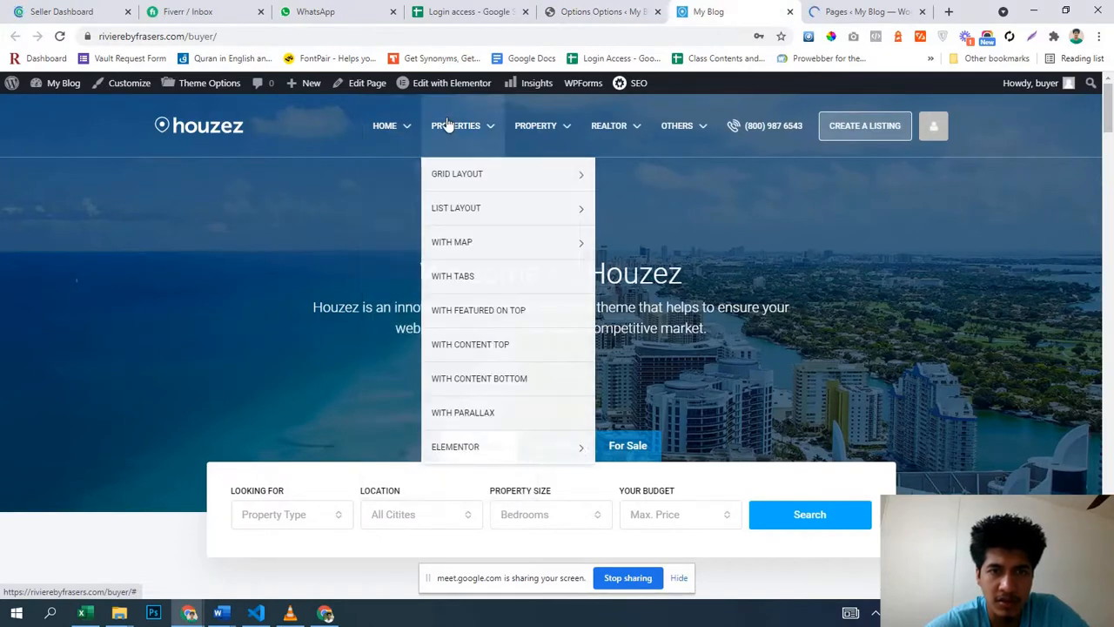
mouse_move(531, 129)
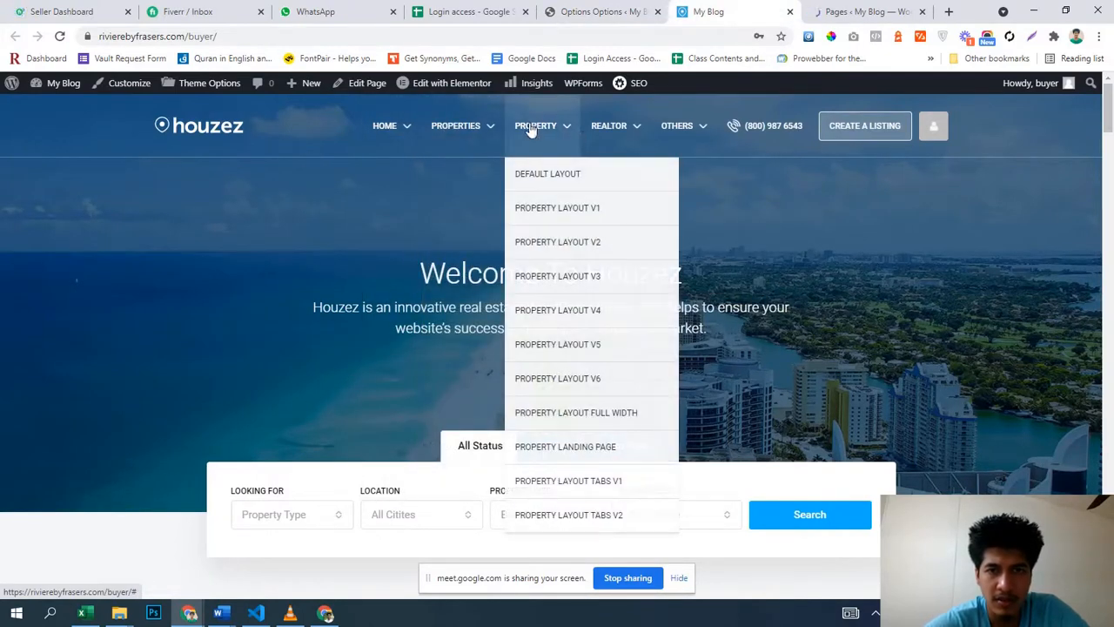
mouse_move(458, 174)
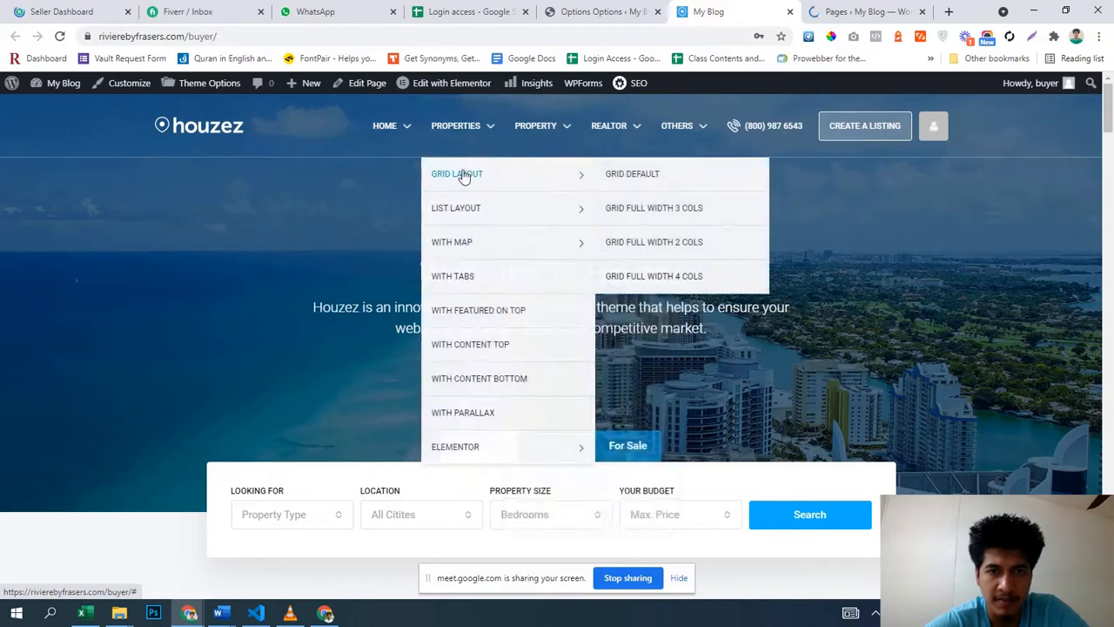
left_click(667, 182)
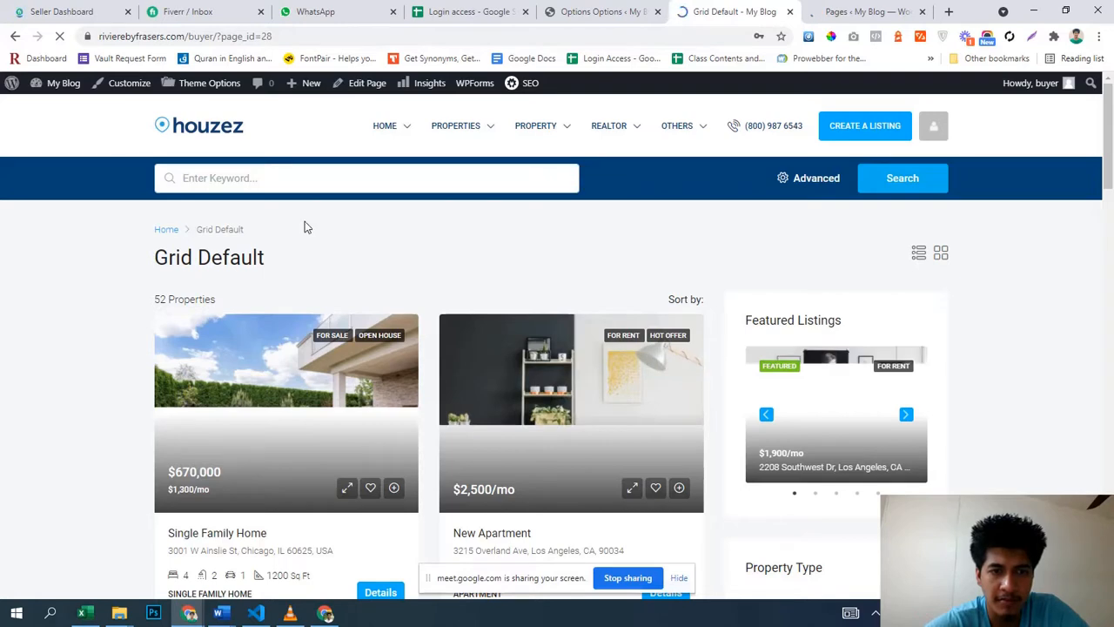
- Return to the theme options and review the General settings from Phone/Mobile Number down to the Templates field
left_click(609, 11)
left_click_drag(338, 214, 322, 215)
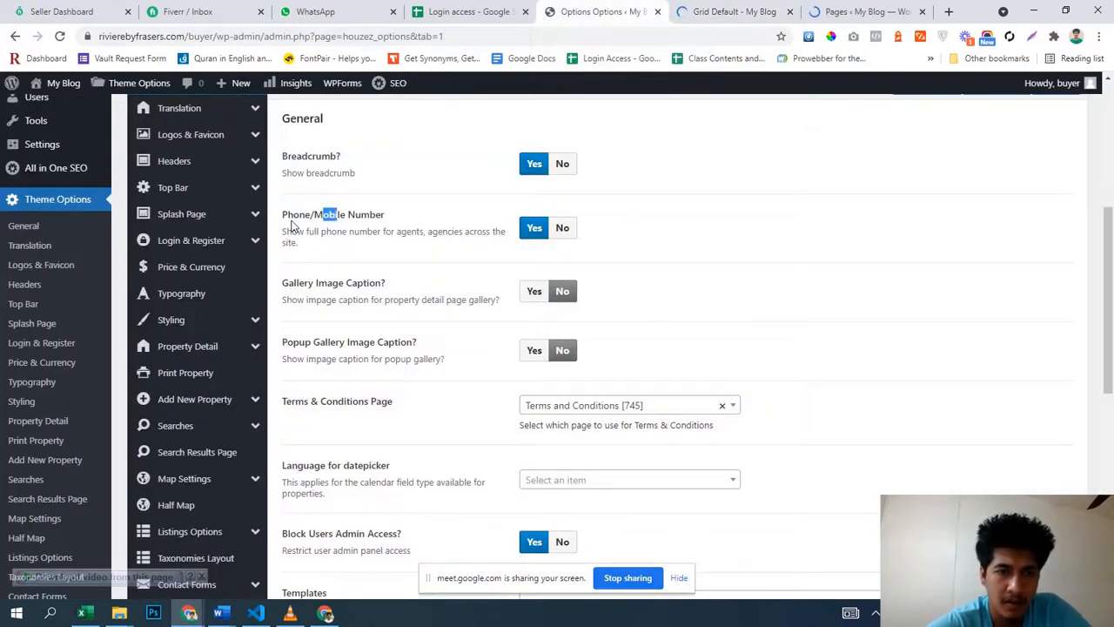
left_click(430, 198)
scroll(421, 197, "up", 3)
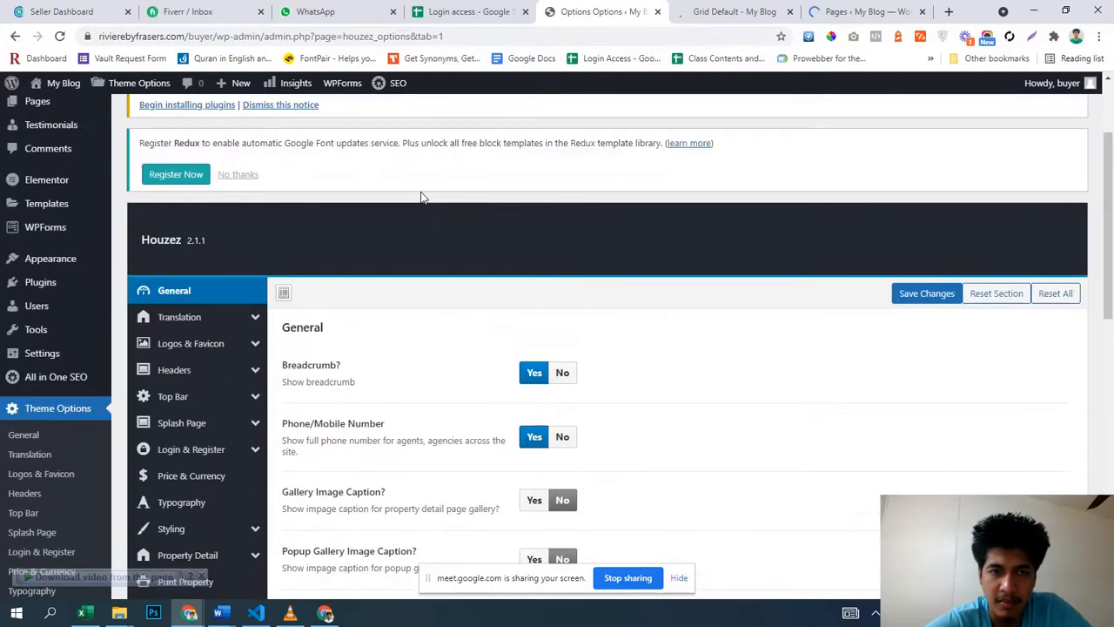
scroll(421, 198, "down", 2)
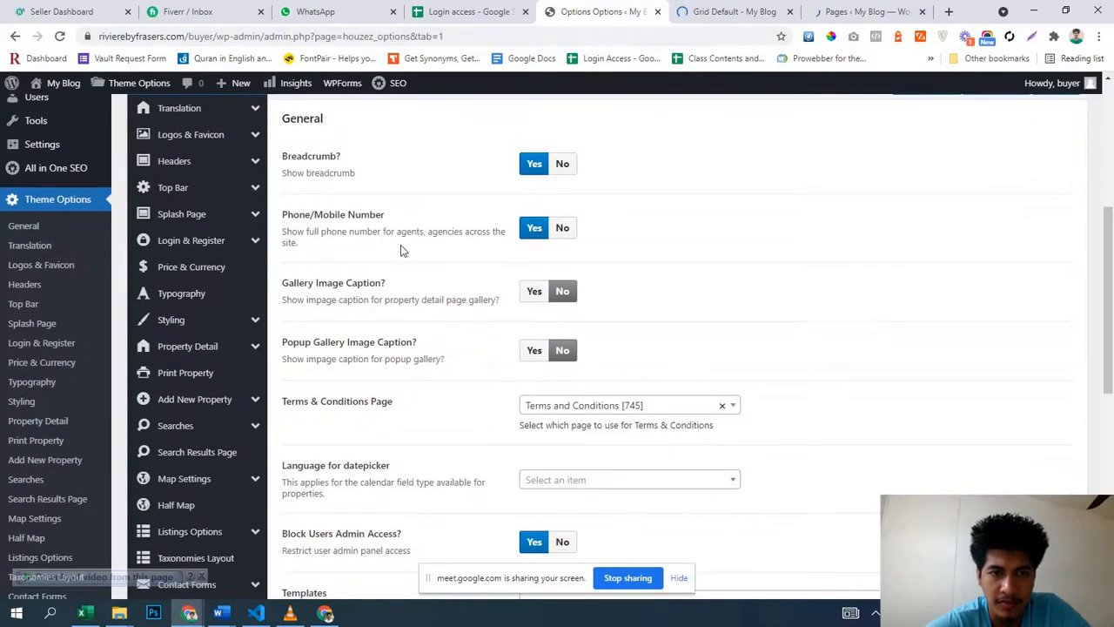
scroll(505, 272, "down", 2)
scroll(505, 273, "down", 1)
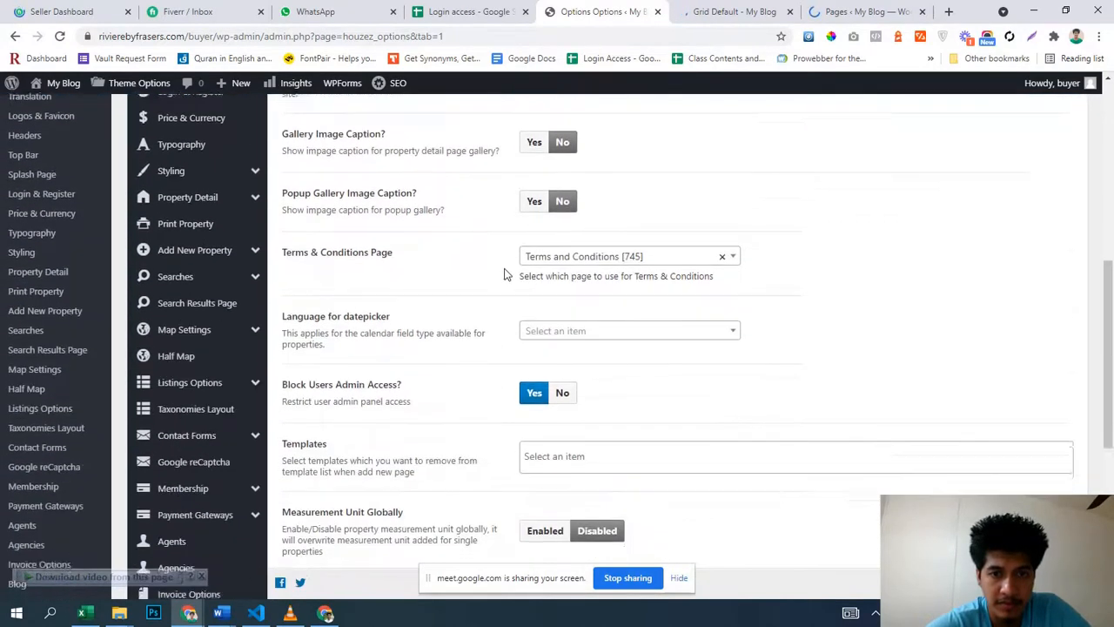
scroll(505, 272, "down", 4)
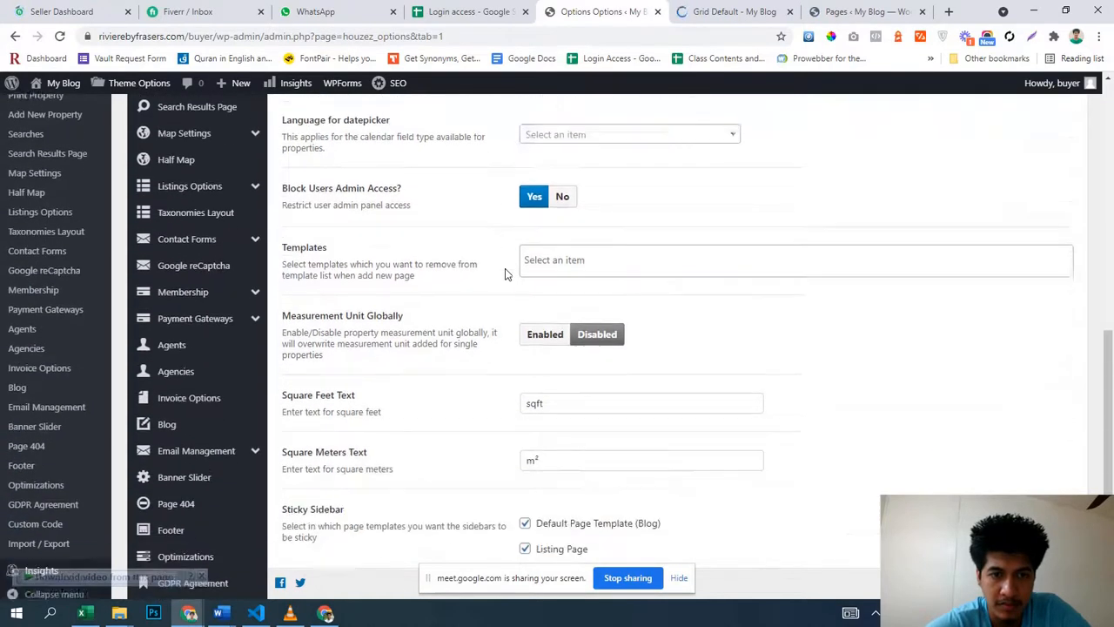
scroll(505, 272, "up", 1)
scroll(509, 271, "up", 1)
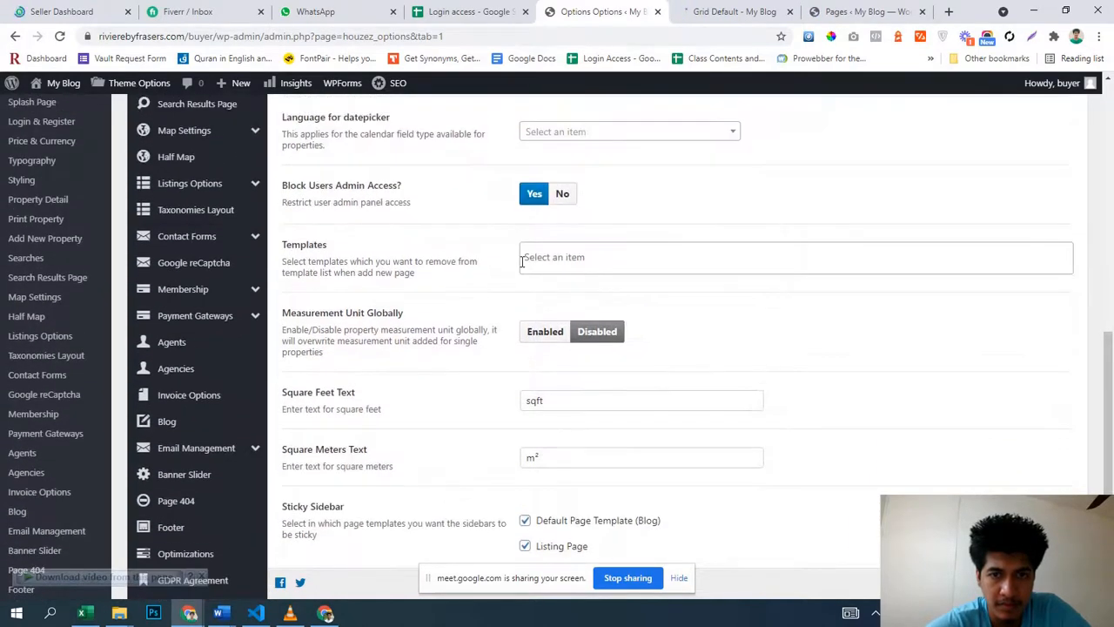
left_click(545, 258)
left_click(526, 257)
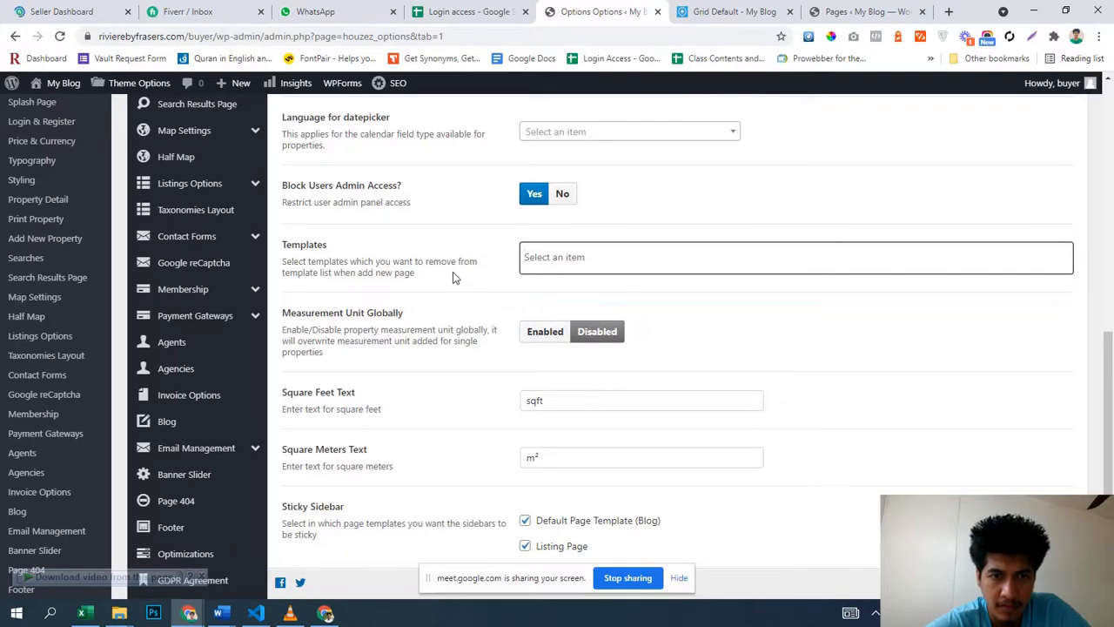
- Review the remaining General settings for measurement unit, square feet and square meters text, and Sticky Sidebar
scroll(453, 275, "down", 3)
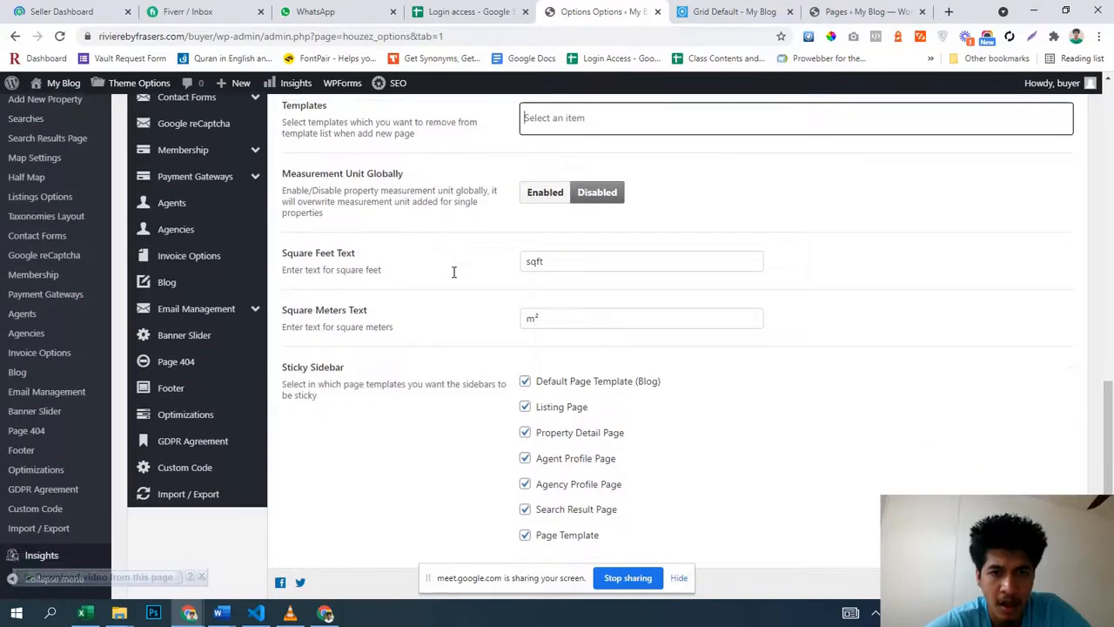
scroll(453, 277, "down", 1)
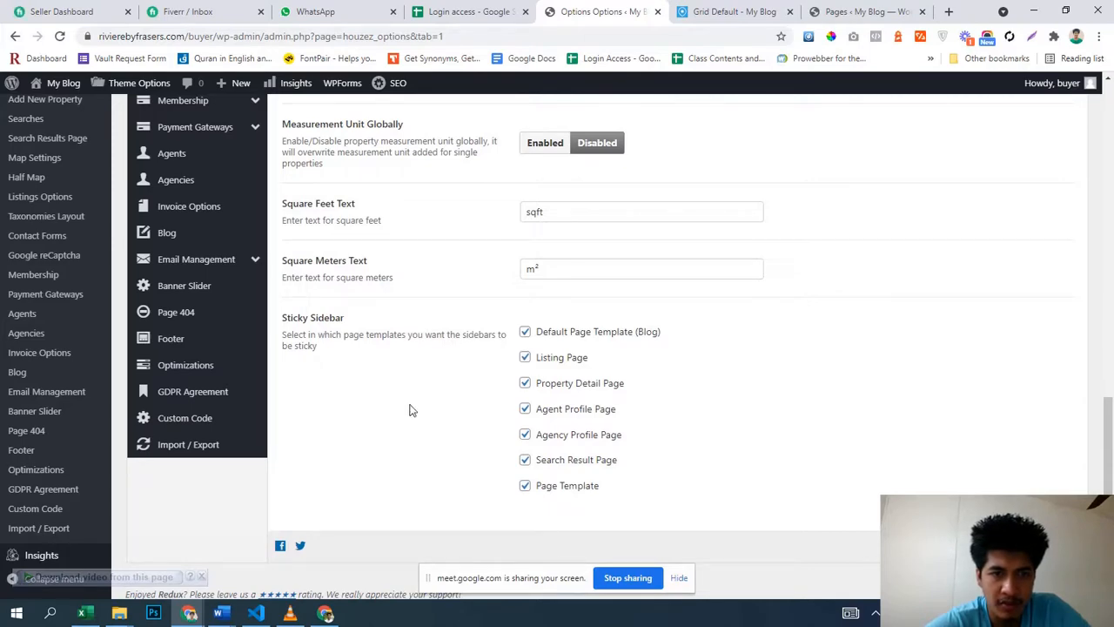
scroll(411, 409, "up", 18)
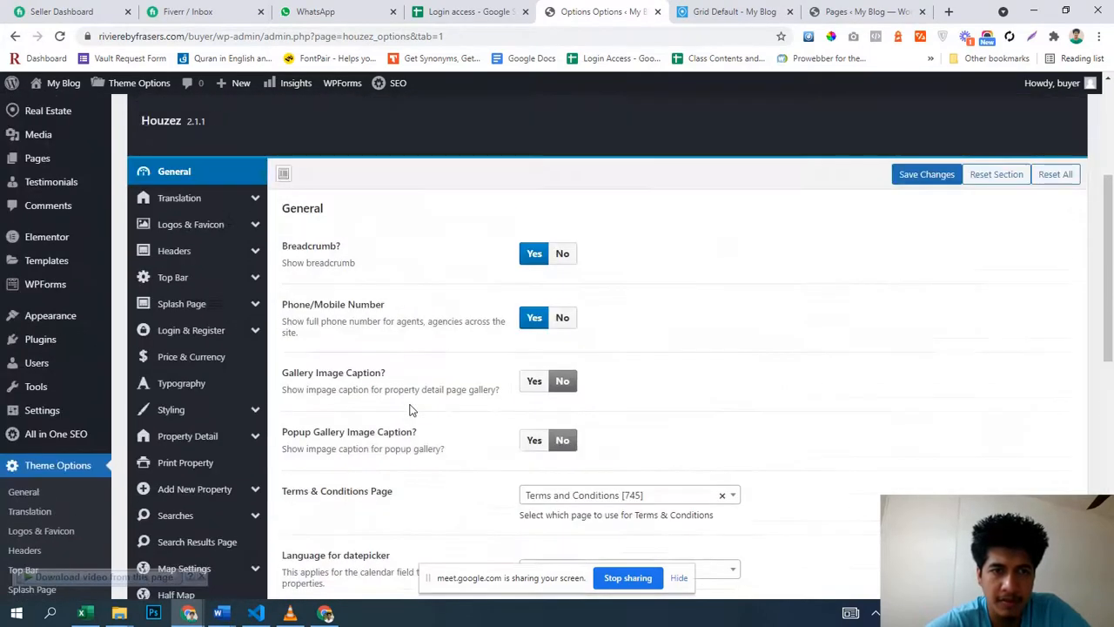
scroll(414, 405, "down", 4)
scroll(411, 402, "down", 2)
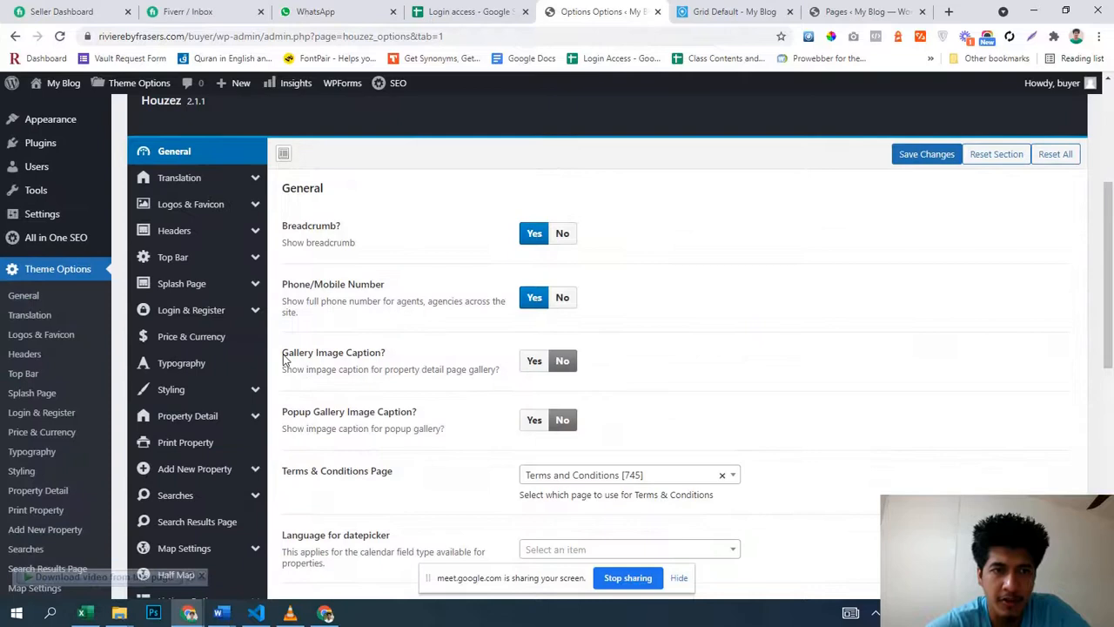
- Open the Translation section of the theme options and look through its Common strings
left_click(205, 179)
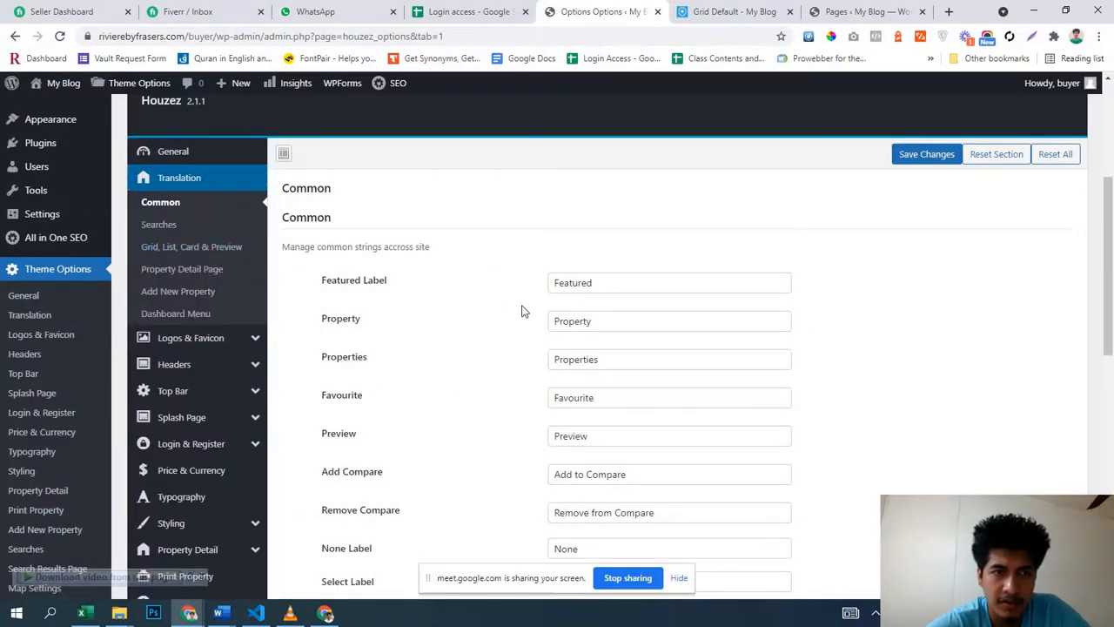
scroll(523, 313, "down", 1)
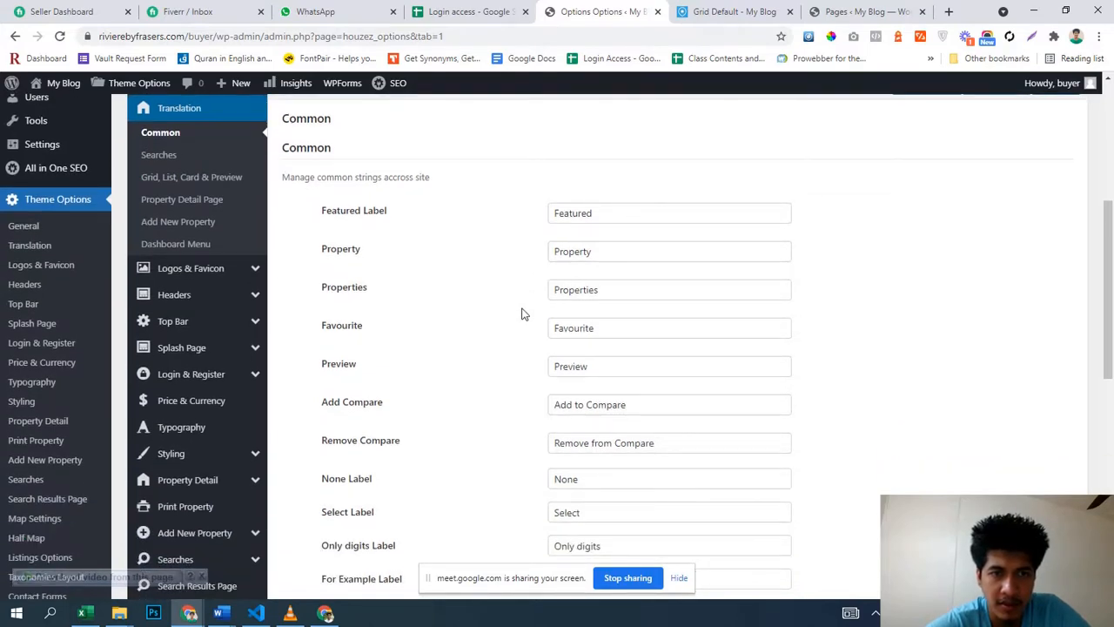
scroll(520, 317, "down", 1)
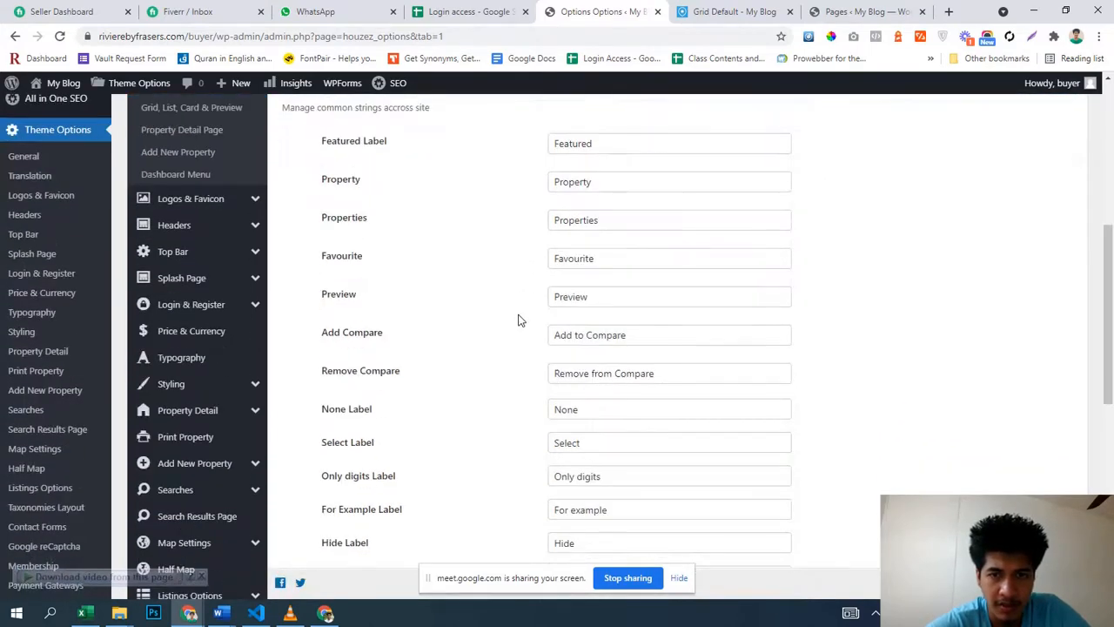
scroll(518, 321, "down", 5)
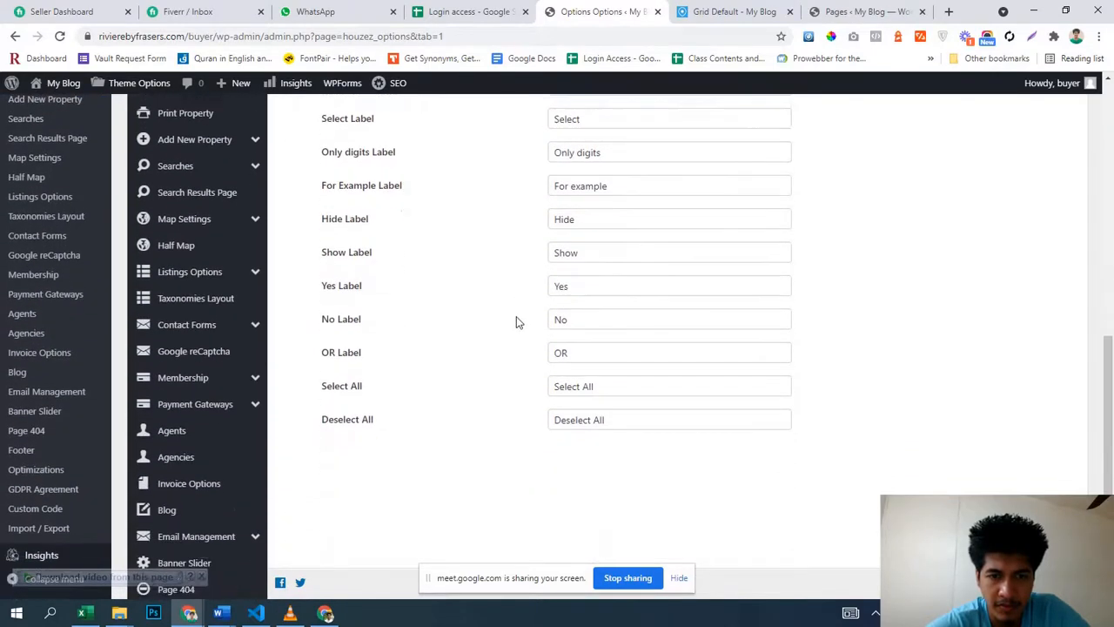
scroll(517, 319, "down", 2)
scroll(517, 309, "up", 20)
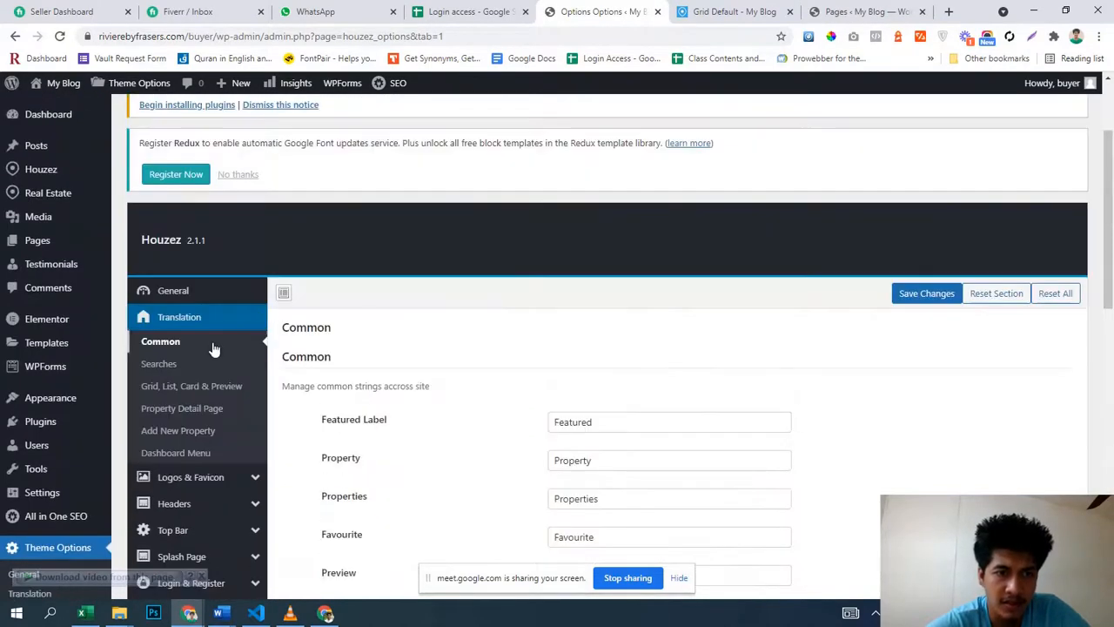
- Open the Grid, List, Card & Preview translations and look over their labels
scroll(446, 373, "down", 2)
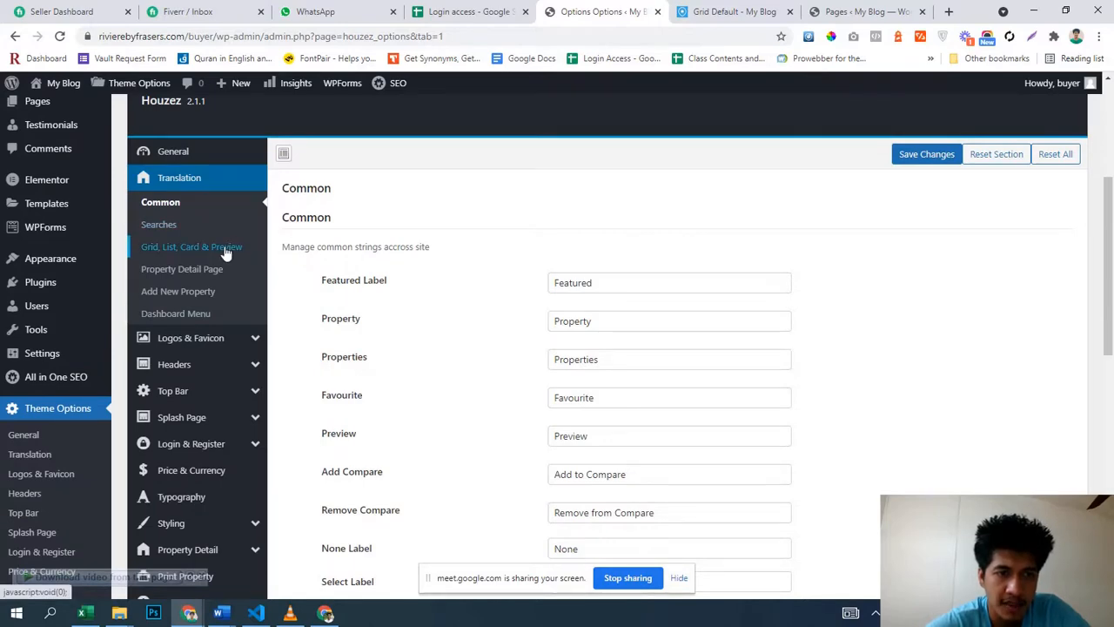
left_click(226, 250)
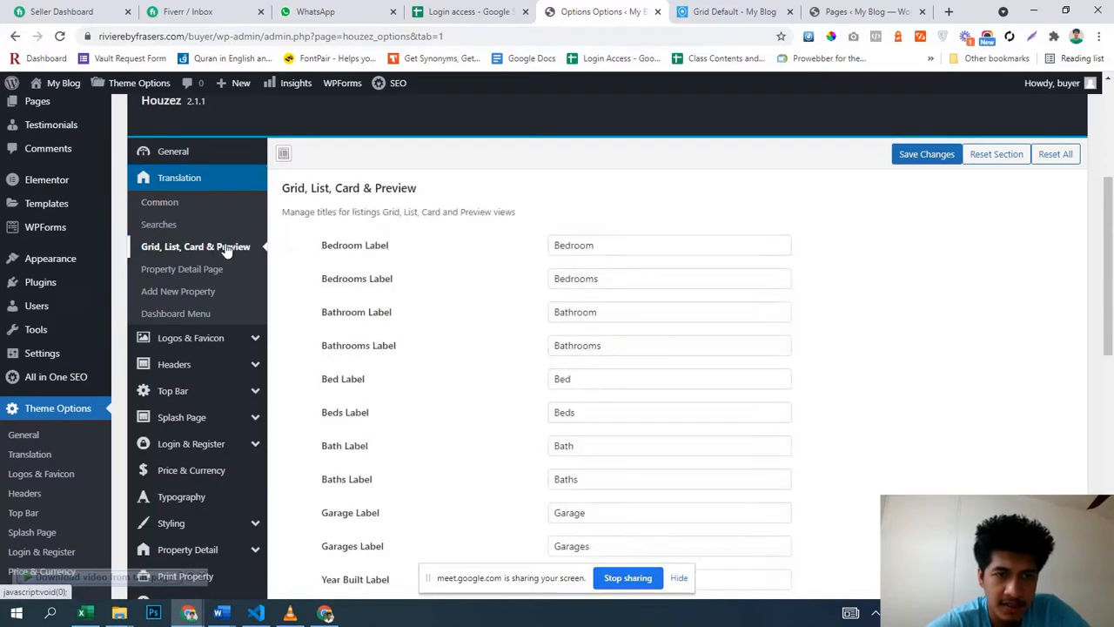
scroll(439, 340, "down", 2)
scroll(439, 341, "up", 2)
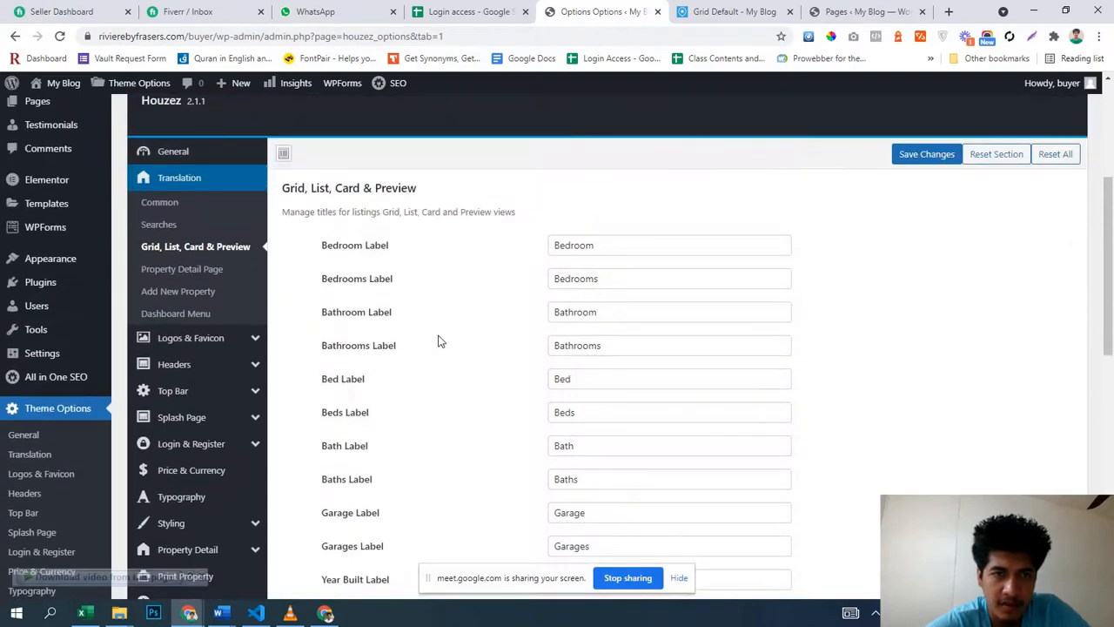
- Look through the Property Detail Page translation titles and open the Dashboard Menu labels
left_click(193, 272)
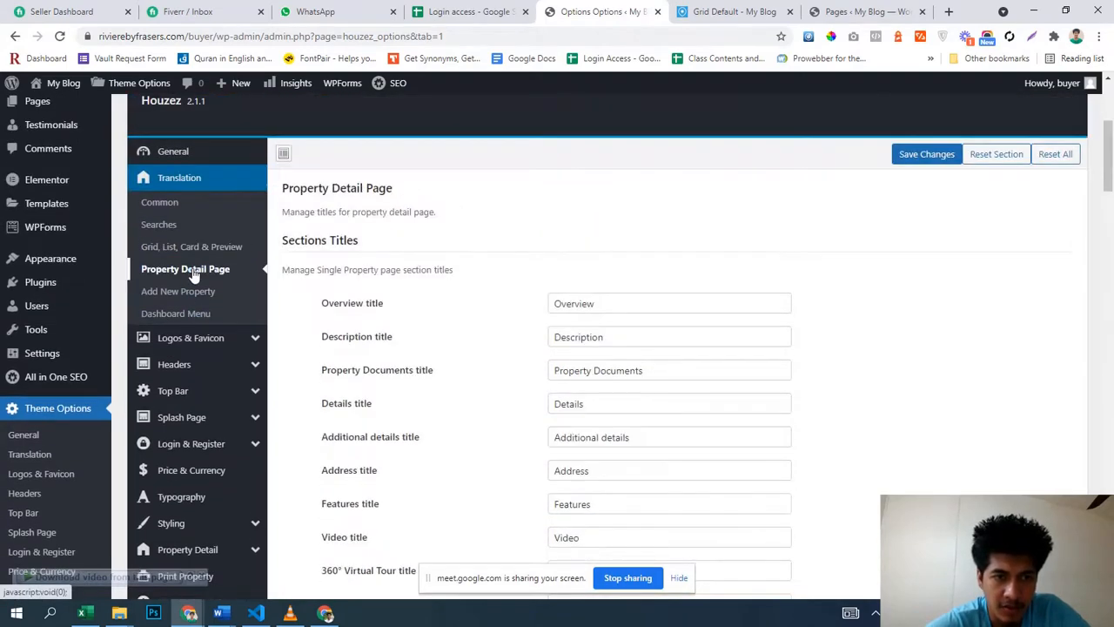
scroll(494, 354, "down", 7)
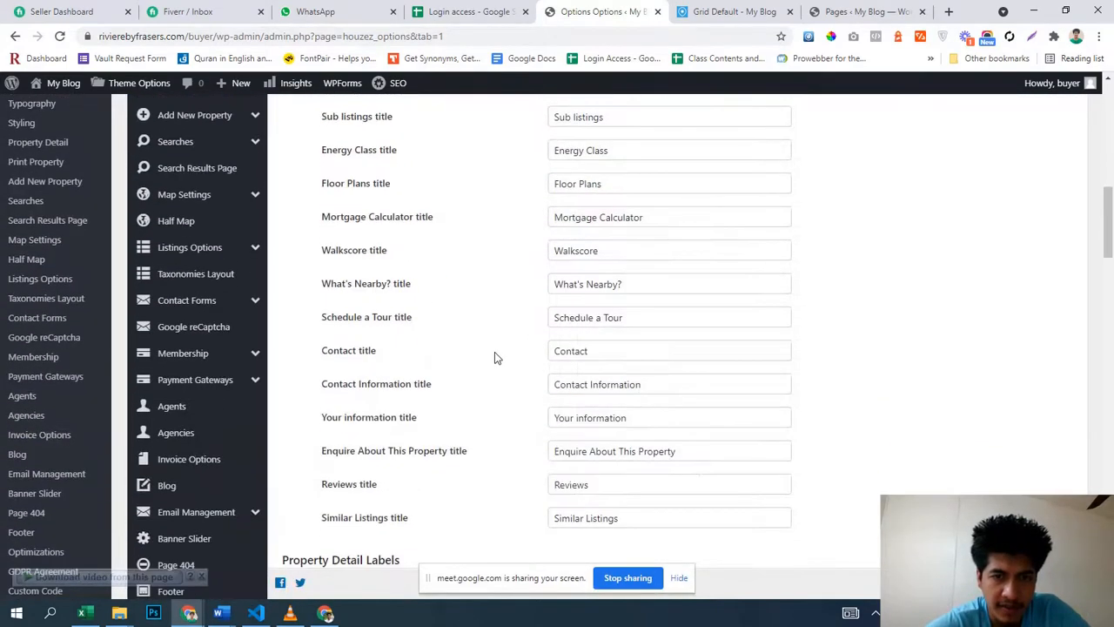
scroll(494, 351, "up", 9)
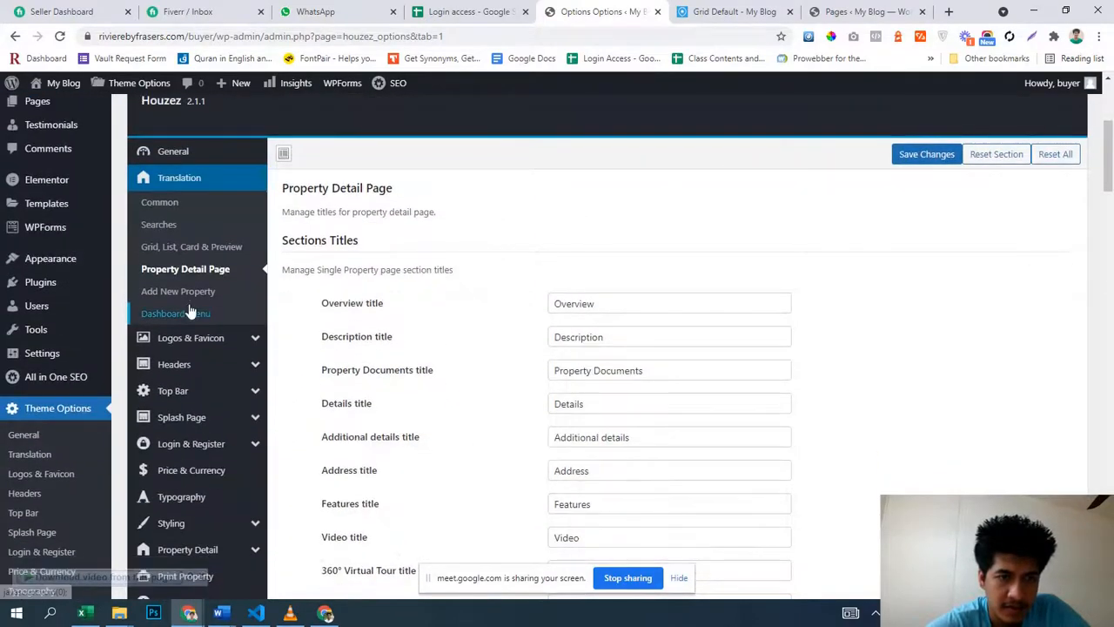
left_click(210, 317)
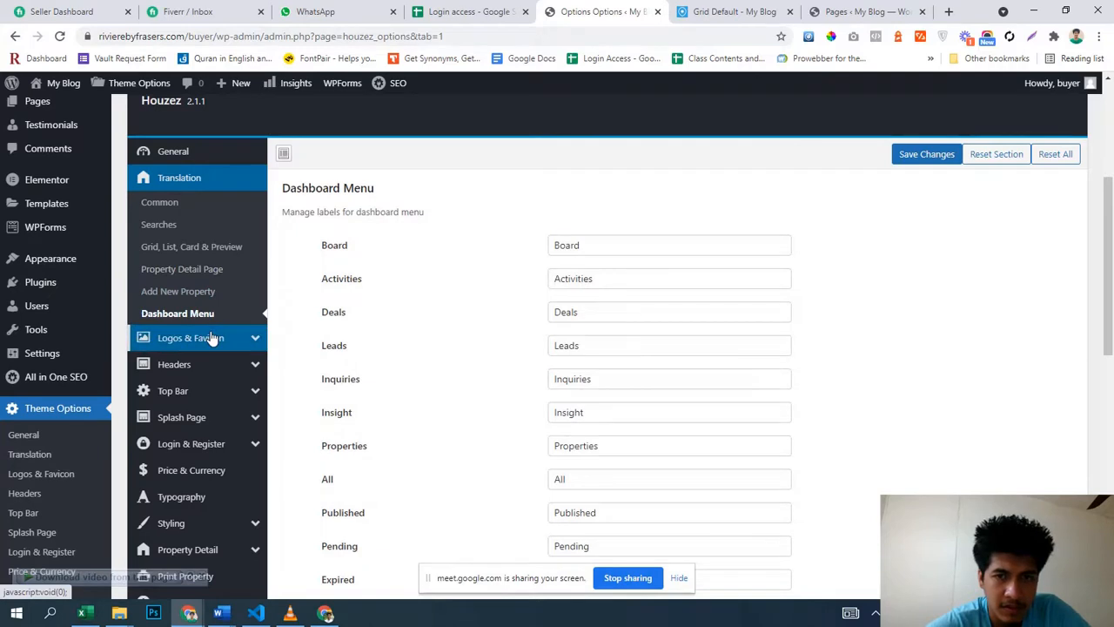
- Open the Logos & Favicon section, view the upload dialog for the main logo, and close it without choosing a file
left_click(212, 340)
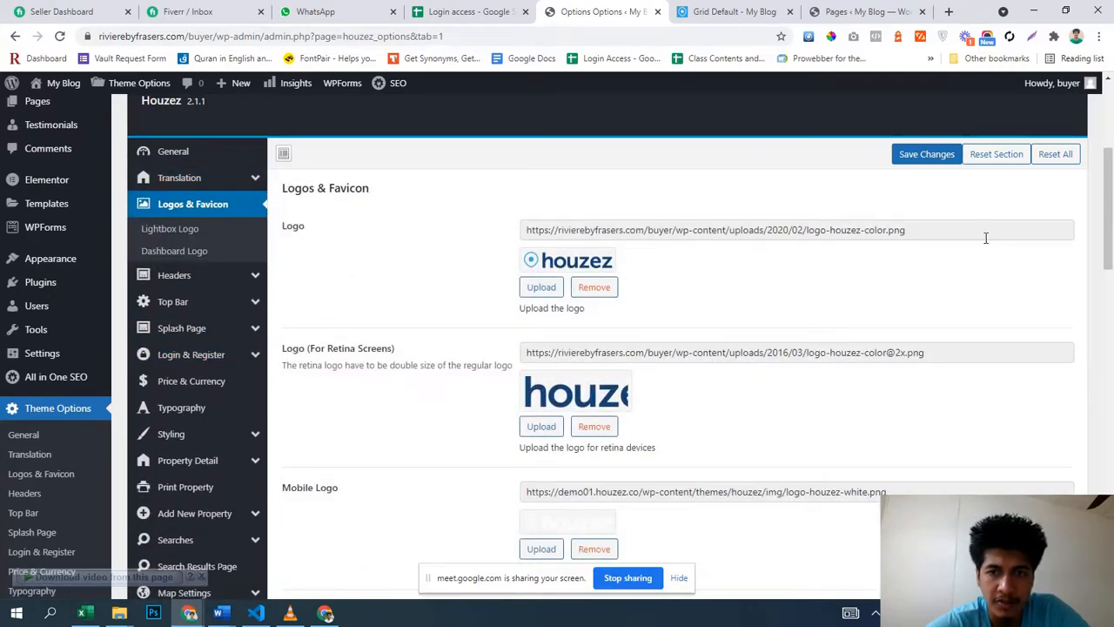
left_click(543, 287)
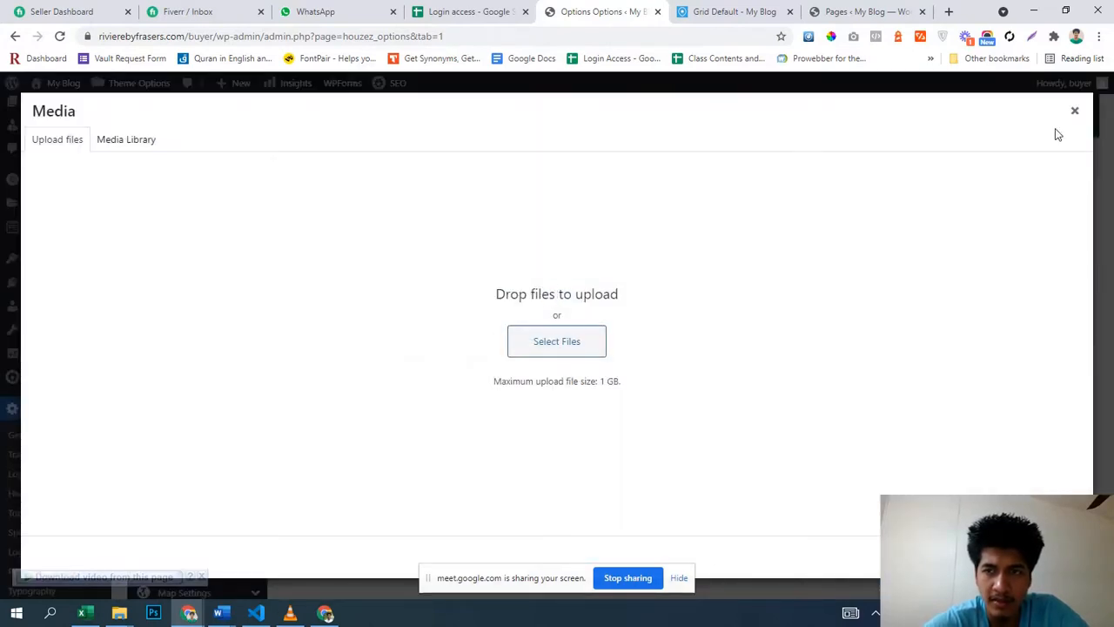
left_click(1076, 115)
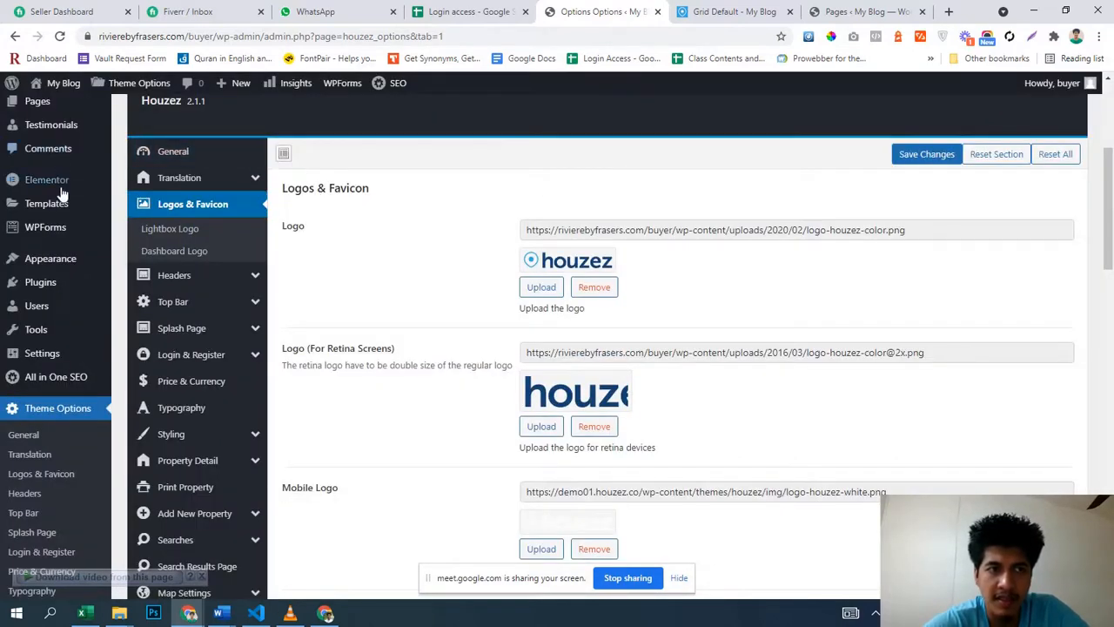
- Look through the logo, retina, mobile, splash page and favicon image settings in the Logos & Favicon section
scroll(61, 193, "up", 3)
scroll(647, 356, "down", 5)
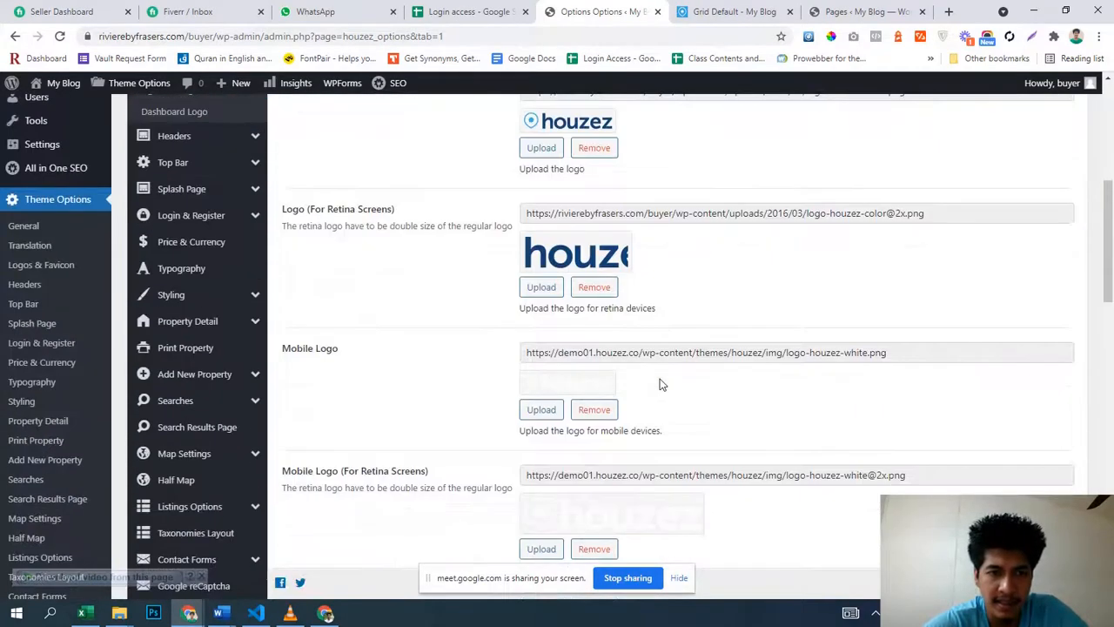
scroll(579, 322, "down", 4)
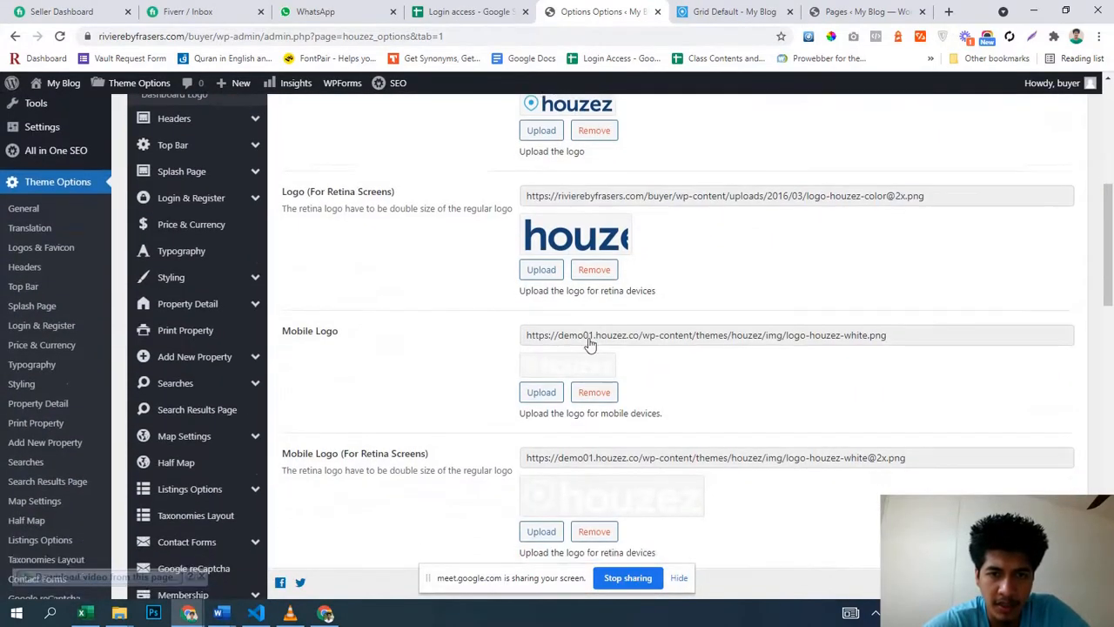
scroll(589, 340, "down", 10)
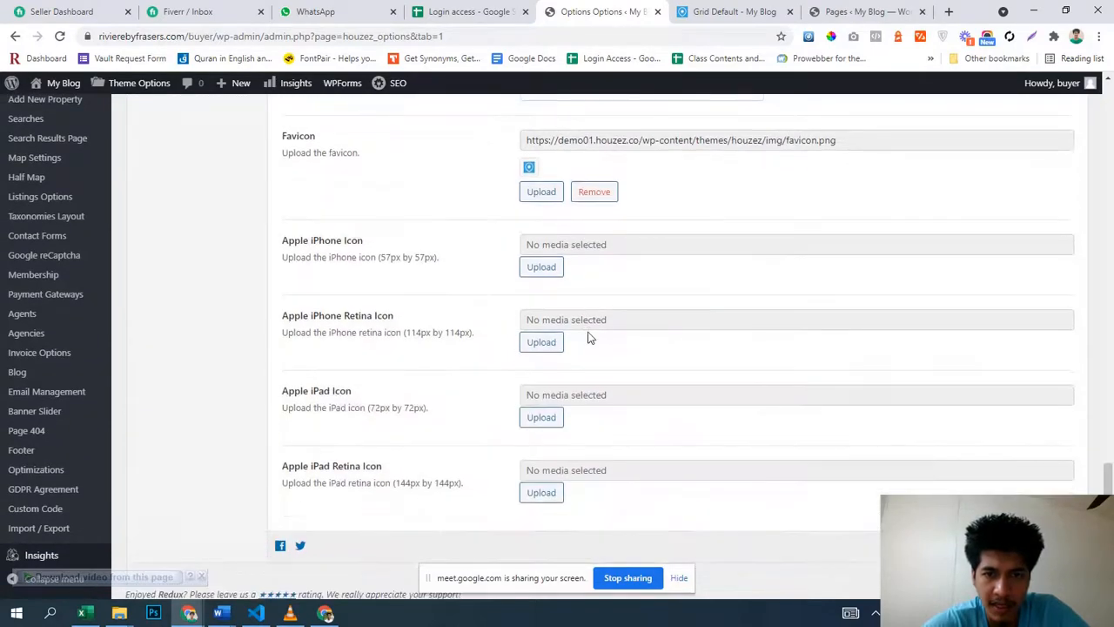
scroll(589, 339, "up", 12)
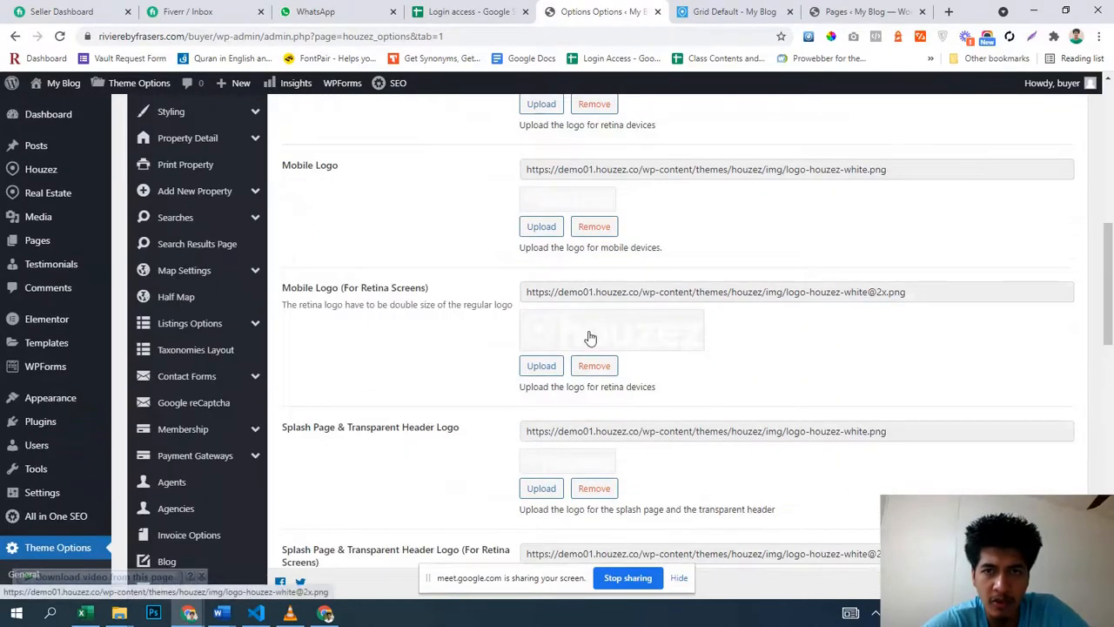
scroll(590, 338, "up", 7)
scroll(589, 336, "down", 3)
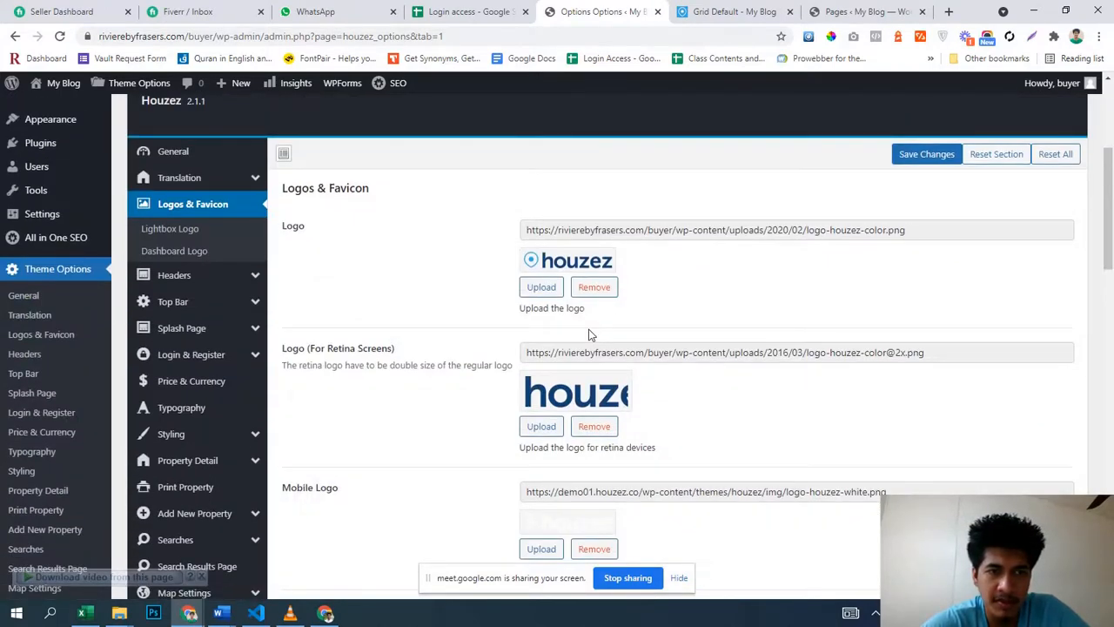
- Open the Style settings of the Headers section and look over the available header layouts
left_click(218, 279)
scroll(387, 383, "down", 4)
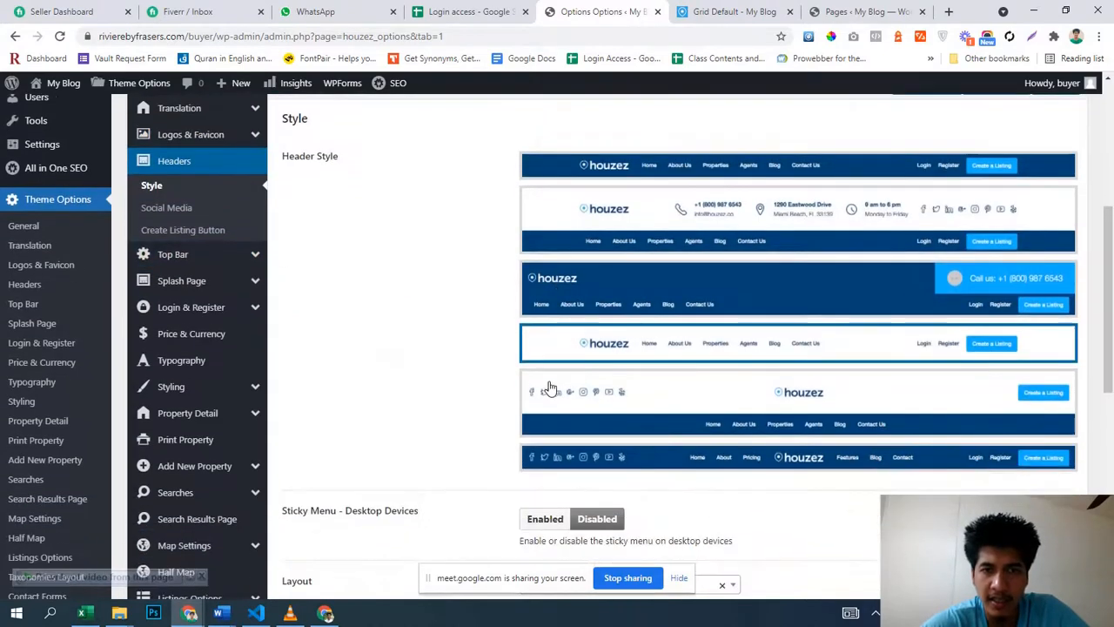
scroll(388, 383, "up", 4)
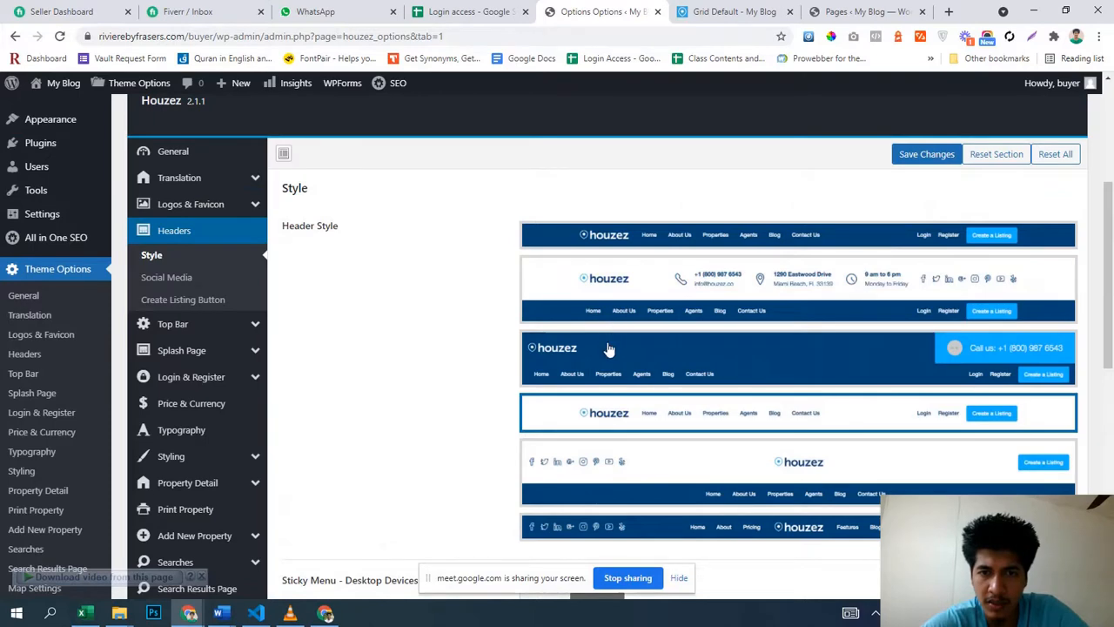
scroll(607, 348, "down", 2)
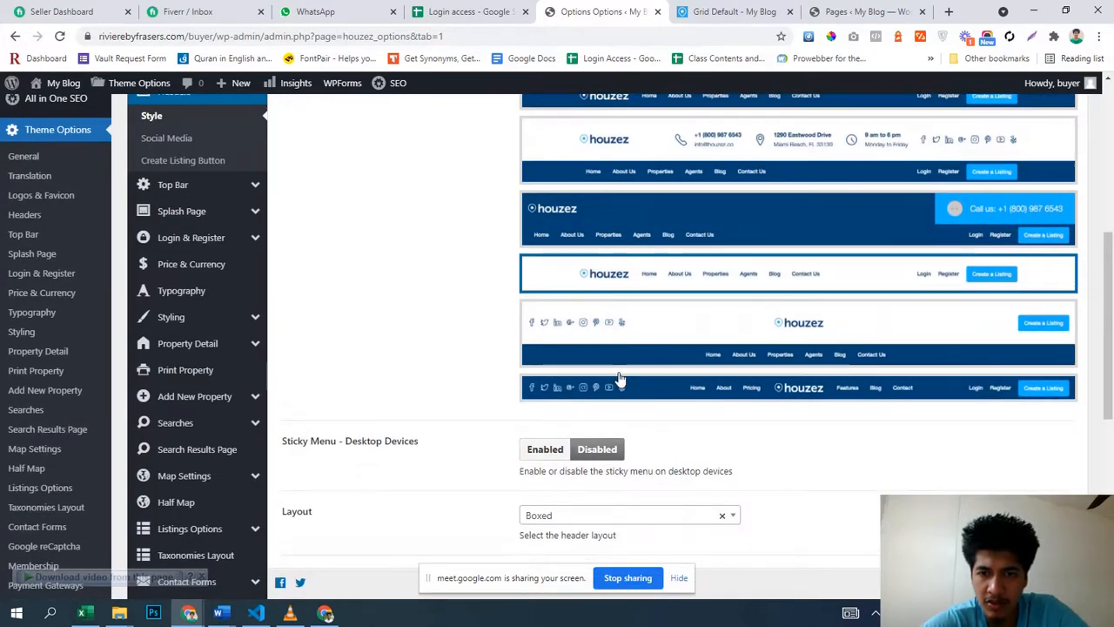
- Choose the sixth header style, the single dark-blue bar with social icons and a centred logo, and save the theme options
left_click(640, 394)
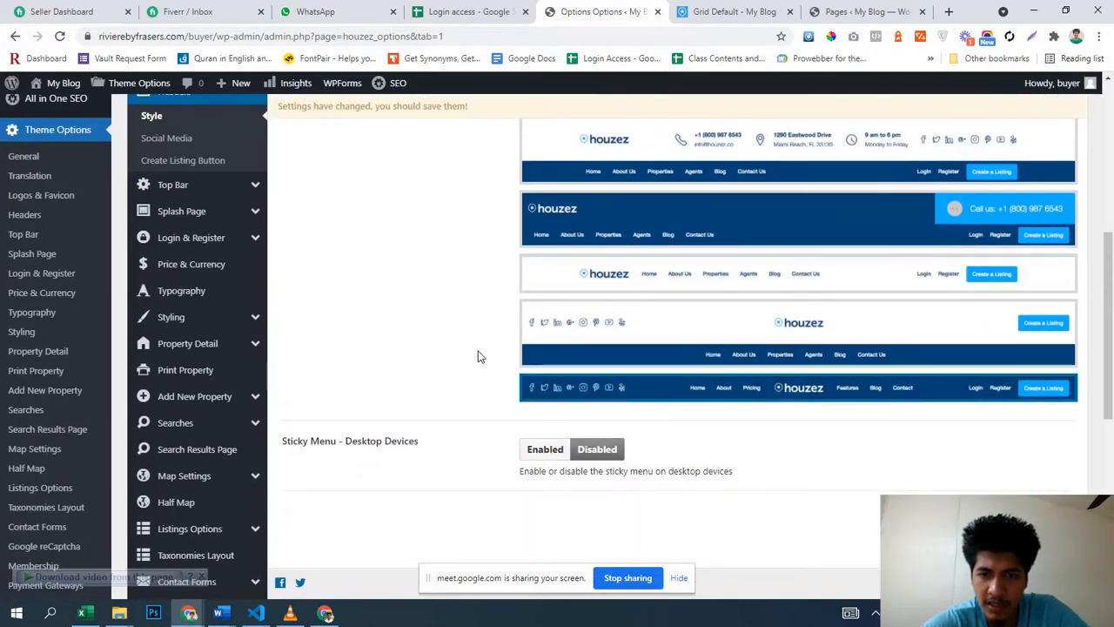
scroll(518, 352, "down", 5)
scroll(518, 358, "down", 5)
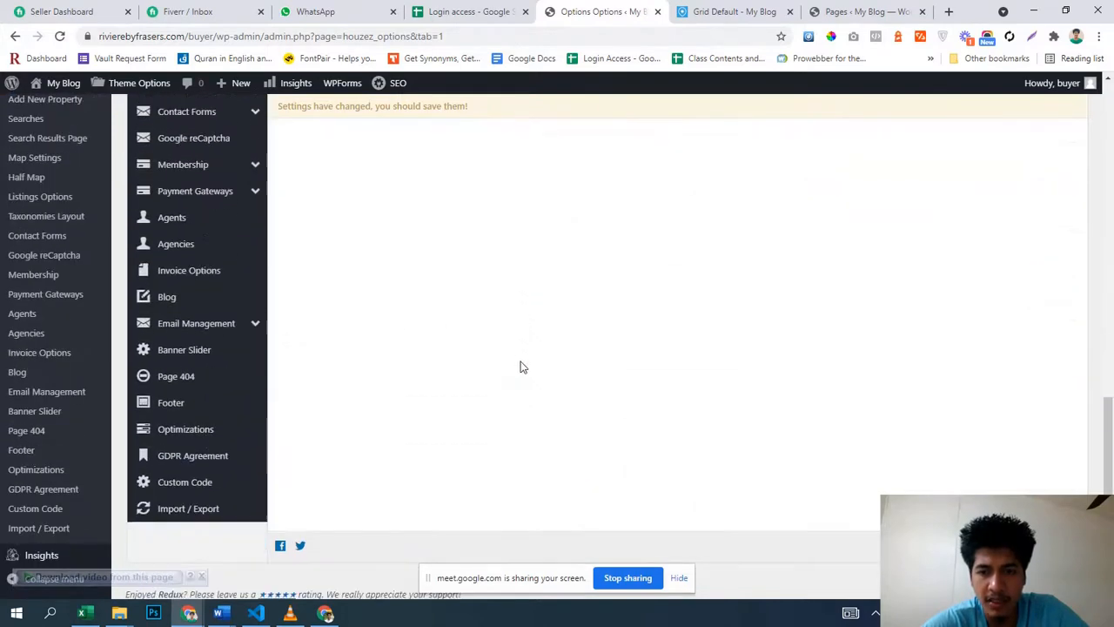
left_click(921, 536)
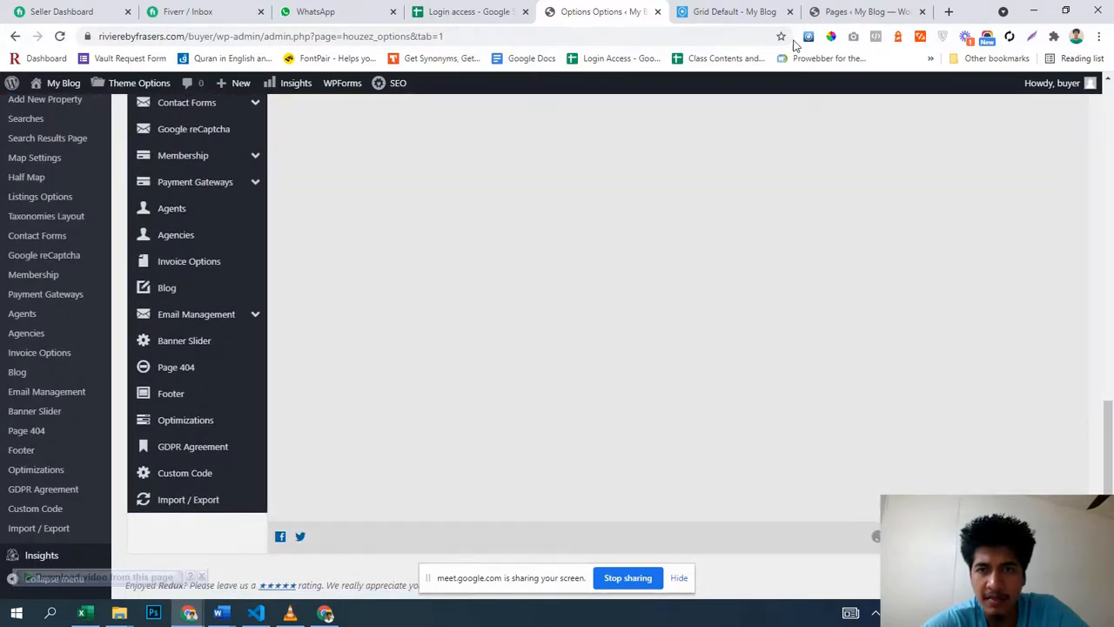
- Switch to the site's Grid Default page and go to the home page through the site logo
left_click(740, 12)
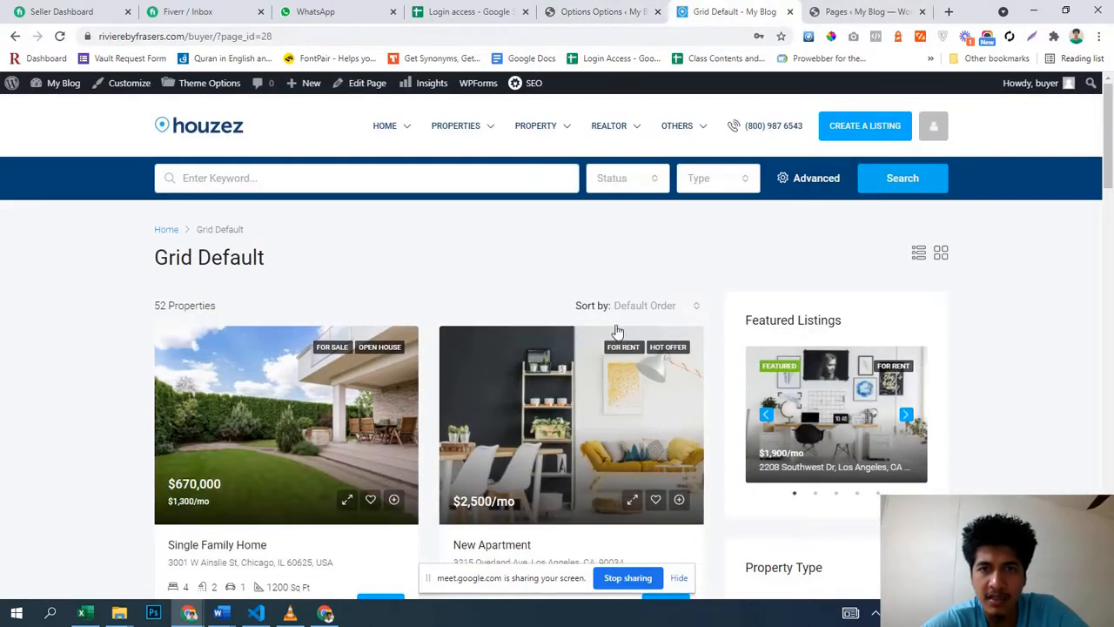
left_click(186, 135)
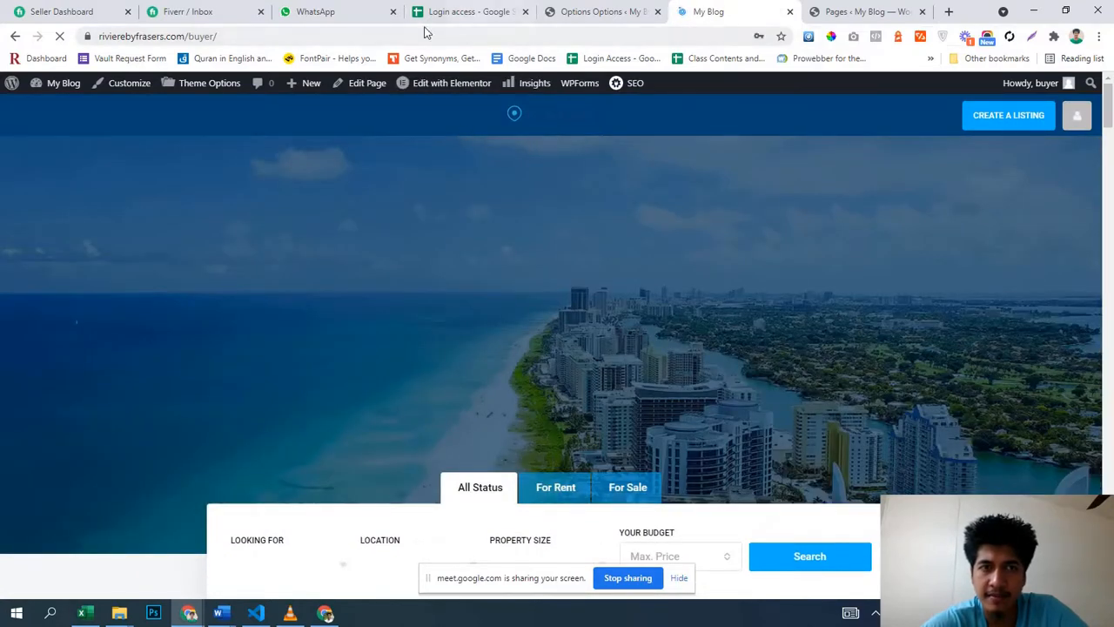
- Switch to the Google Meet call, admit the waiting participant, and return to the site's home page
left_click(325, 613)
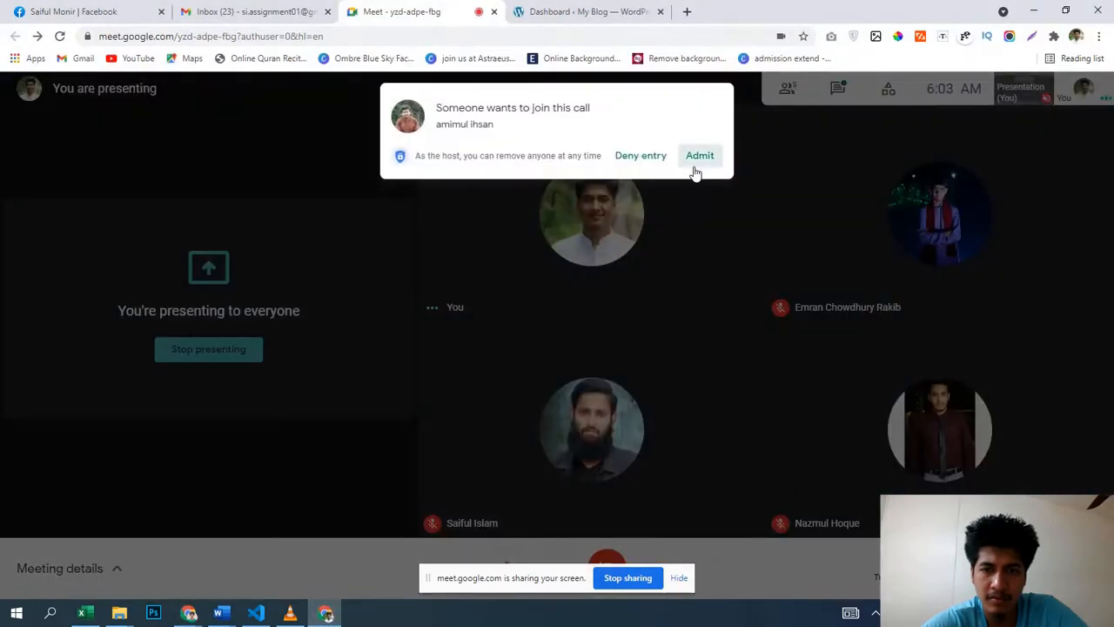
left_click(698, 159)
mouse_move(197, 619)
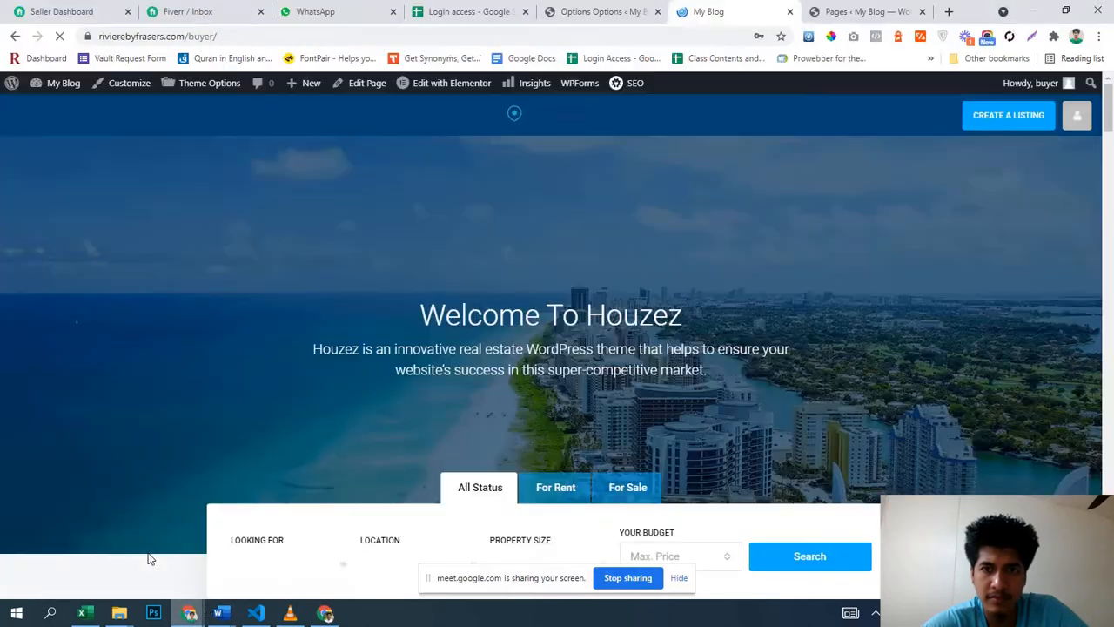
left_click(148, 557)
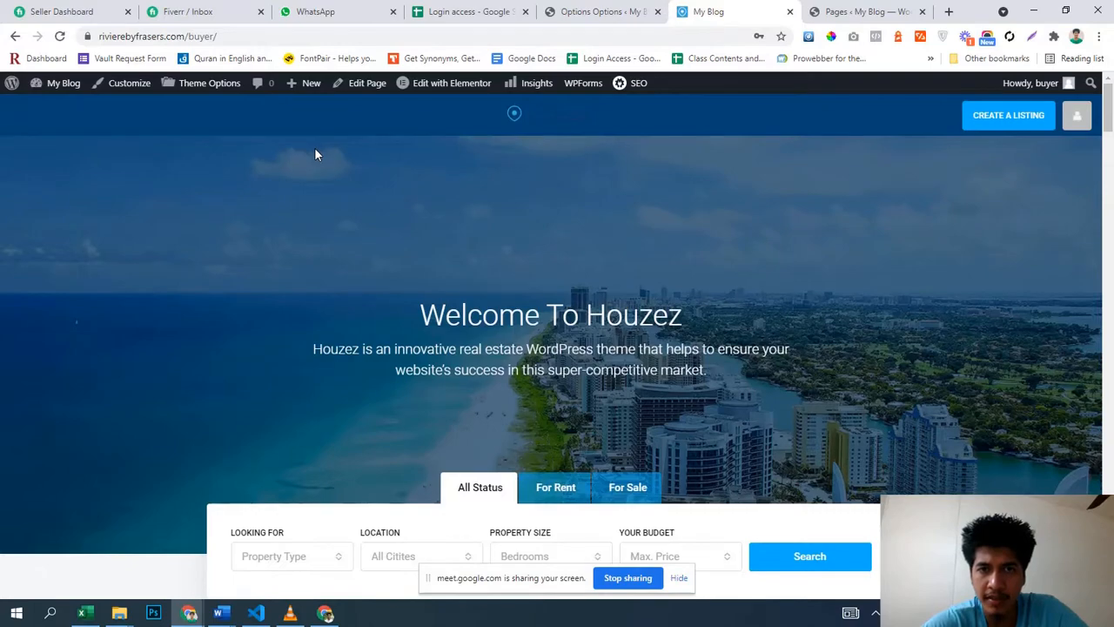
- Examine the home page's header, search form and featured listings with the newly saved header style
scroll(316, 154, "down", 7)
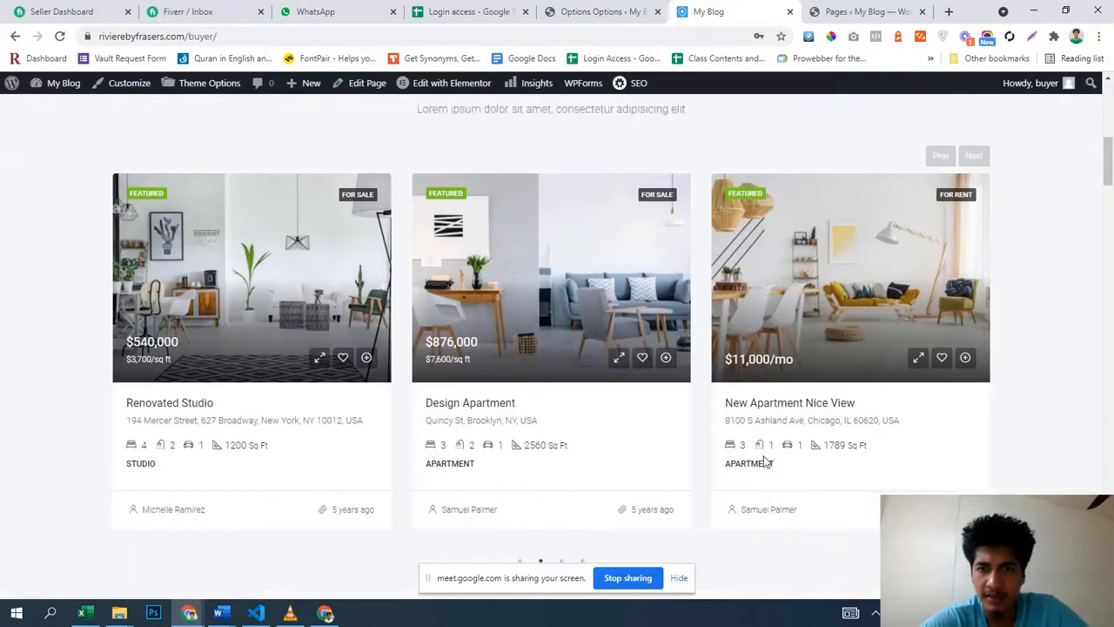
scroll(766, 463, "up", 5)
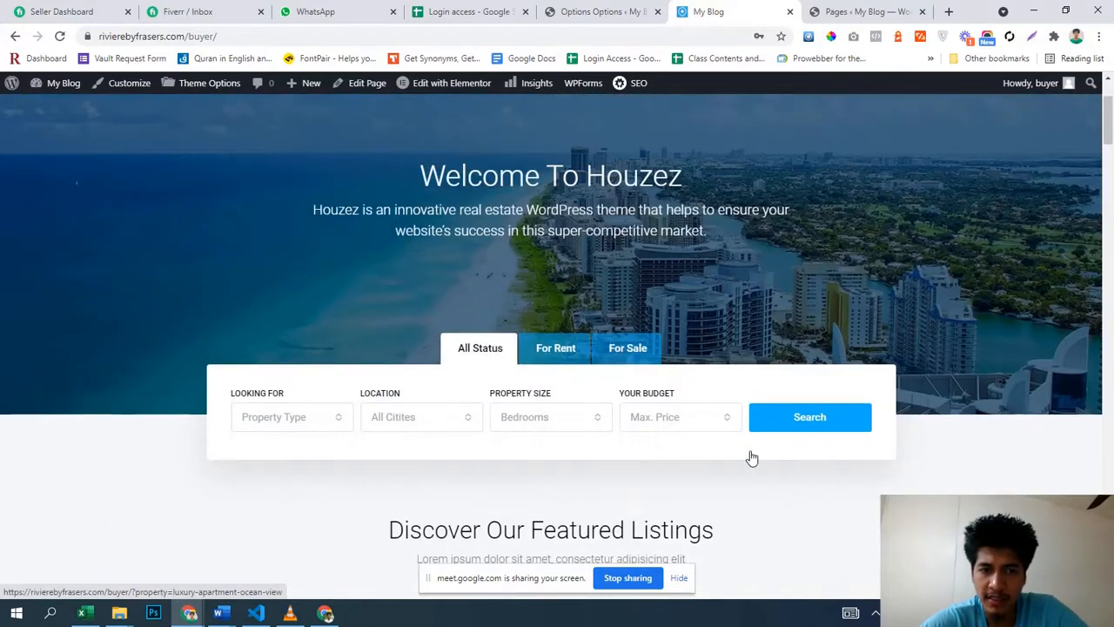
scroll(752, 457, "down", 2)
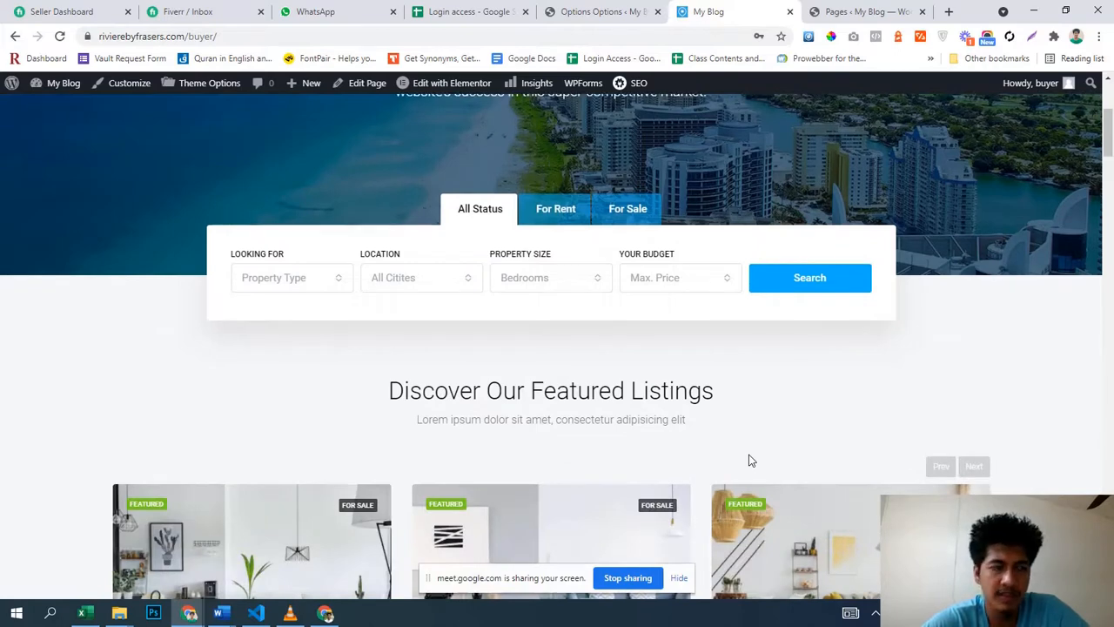
scroll(752, 457, "up", 4)
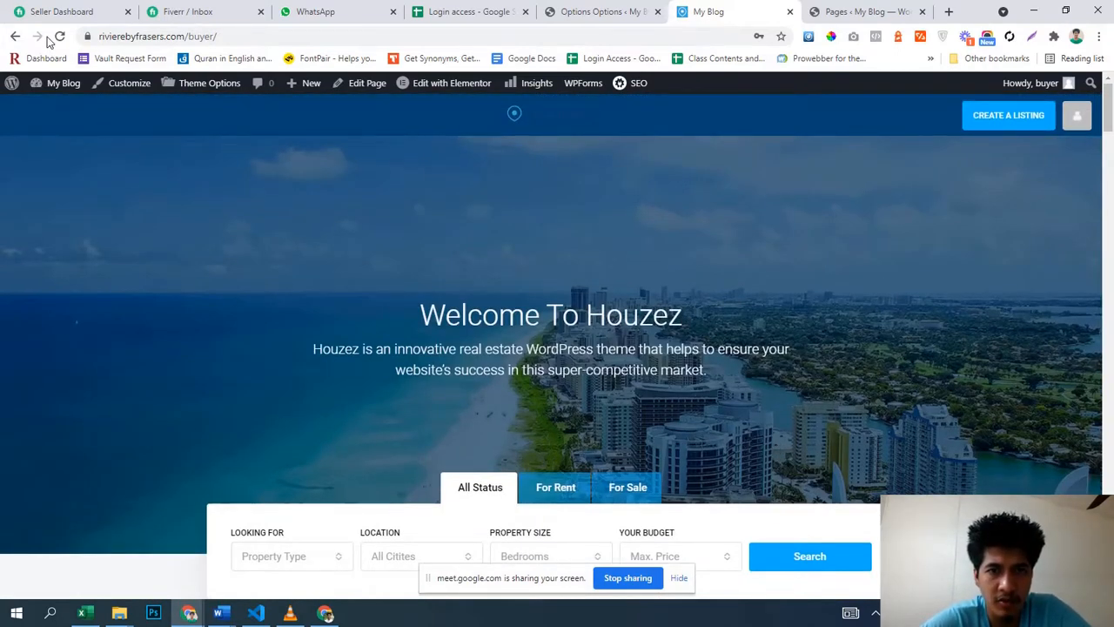
scroll(705, 291, "down", 1)
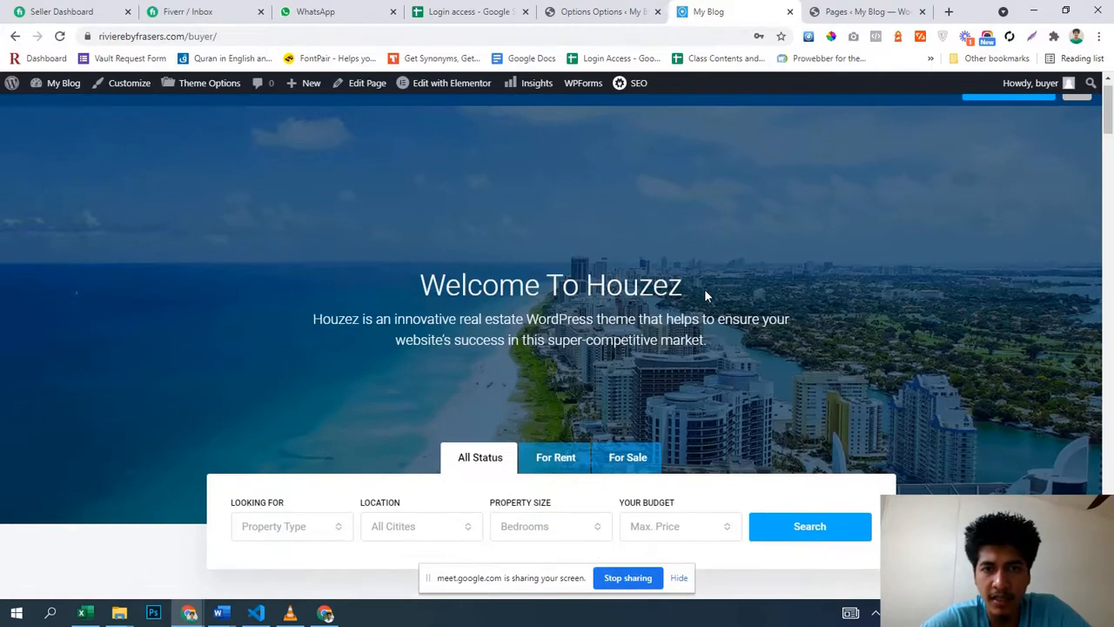
scroll(706, 296, "down", 2)
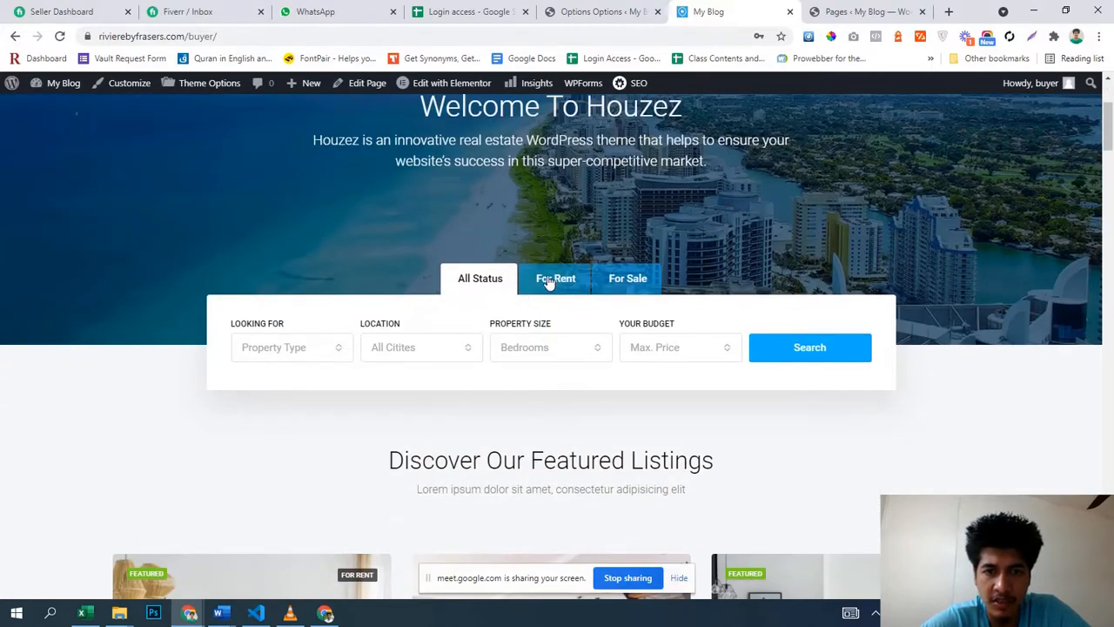
scroll(757, 365, "down", 2)
scroll(762, 372, "down", 3)
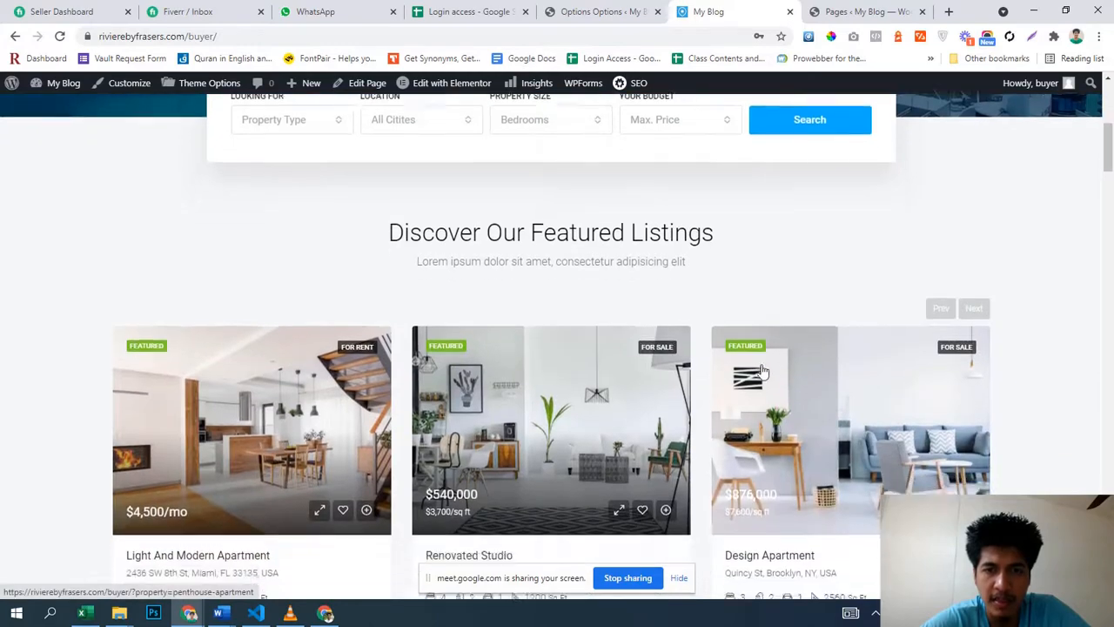
scroll(298, 331, "up", 6)
scroll(299, 333, "up", 2)
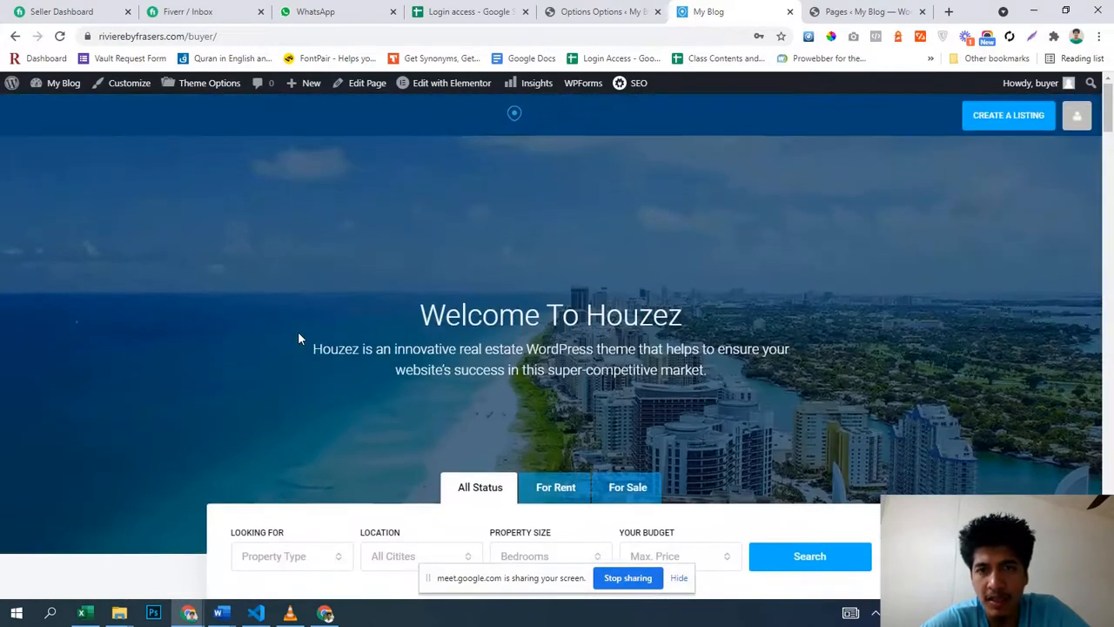
- Set the header style to the second layout, a white contact-information bar above a blue menu, and save the theme options
left_click(648, 12)
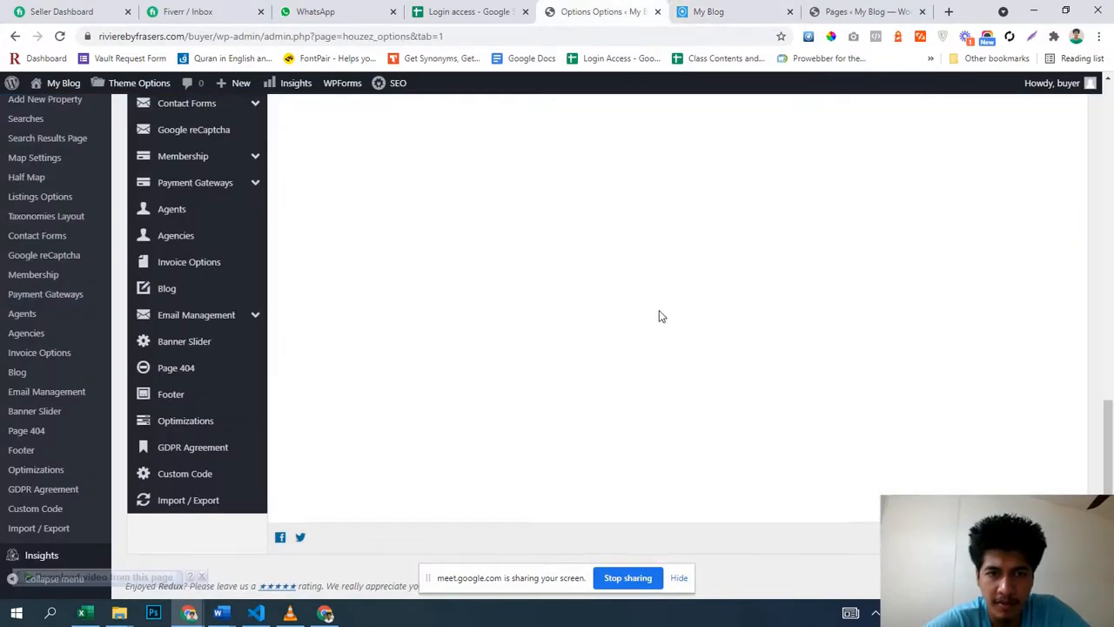
scroll(660, 315, "up", 3)
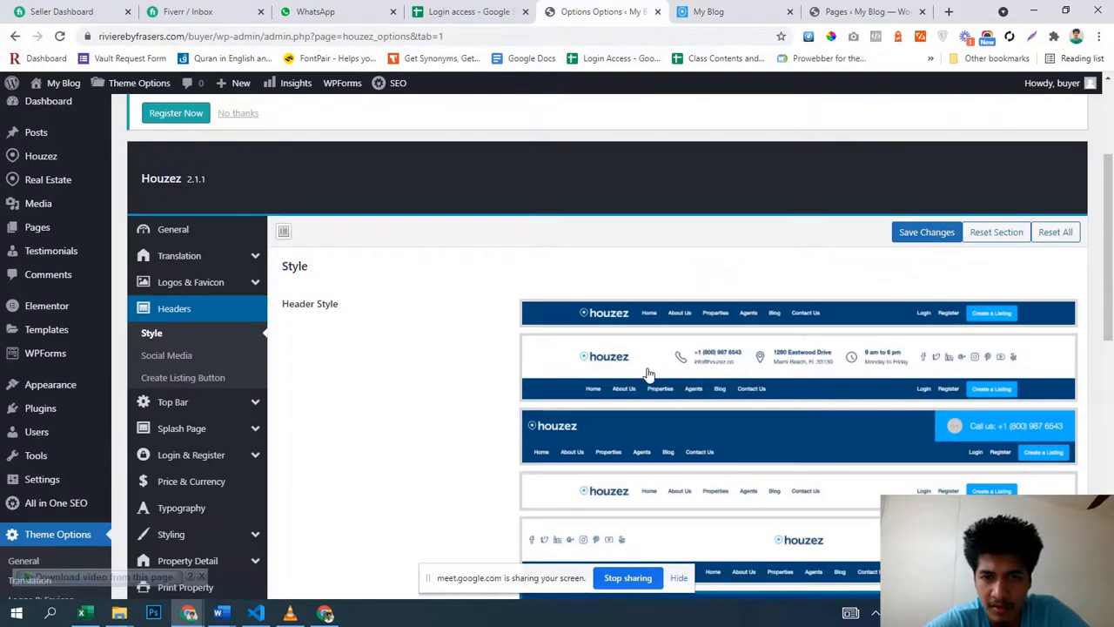
left_click(648, 374)
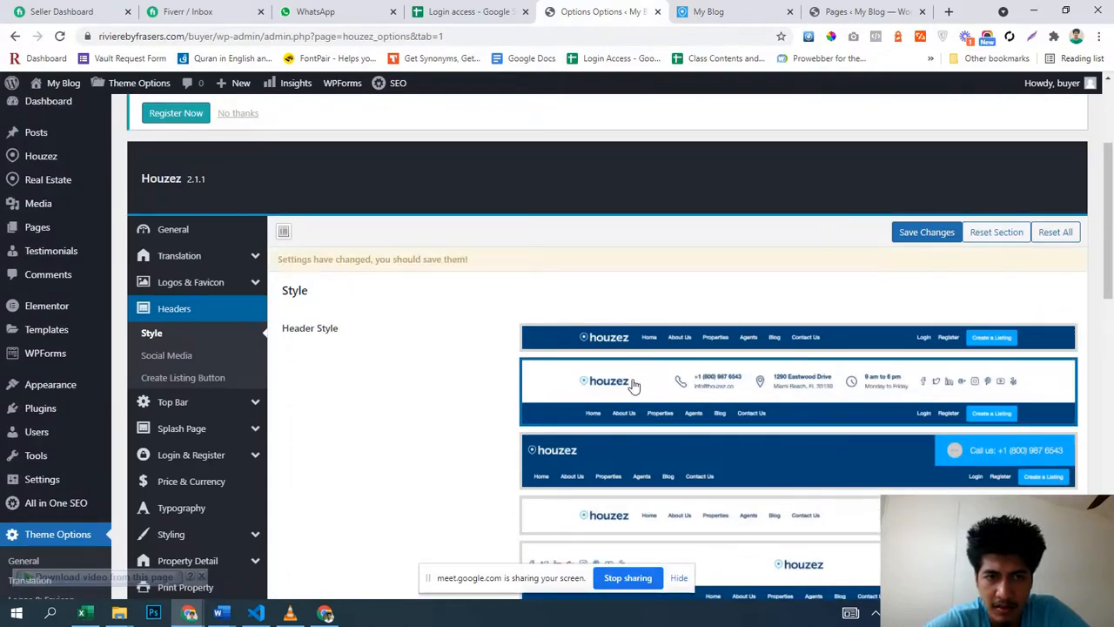
left_click(905, 233)
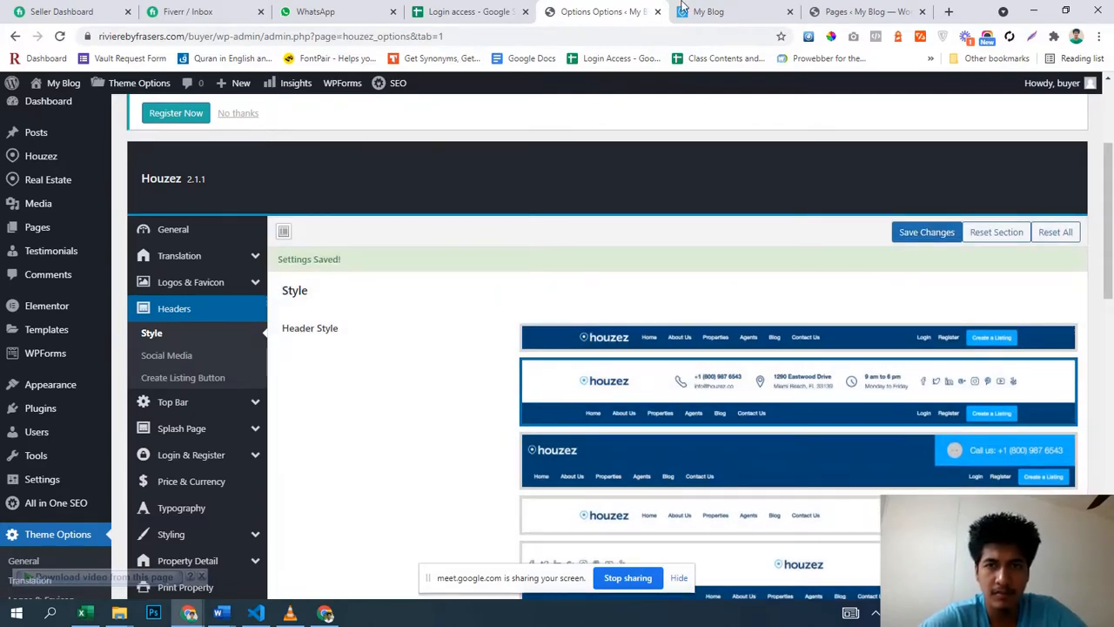
- Reload the site's home page and check how the new header looks
left_click(696, 12)
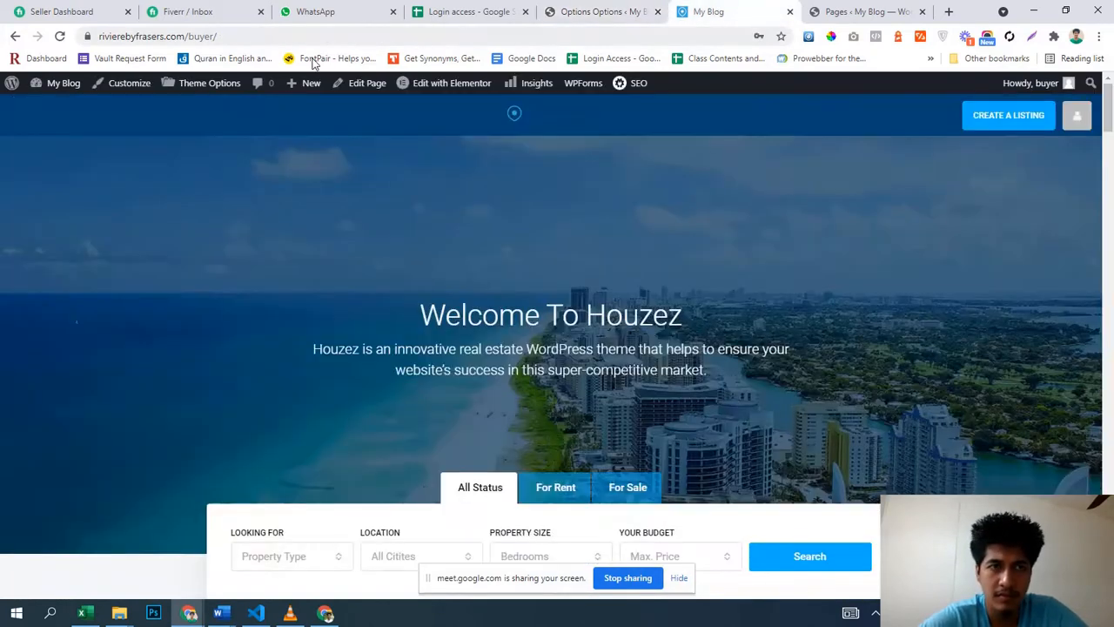
left_click(60, 38)
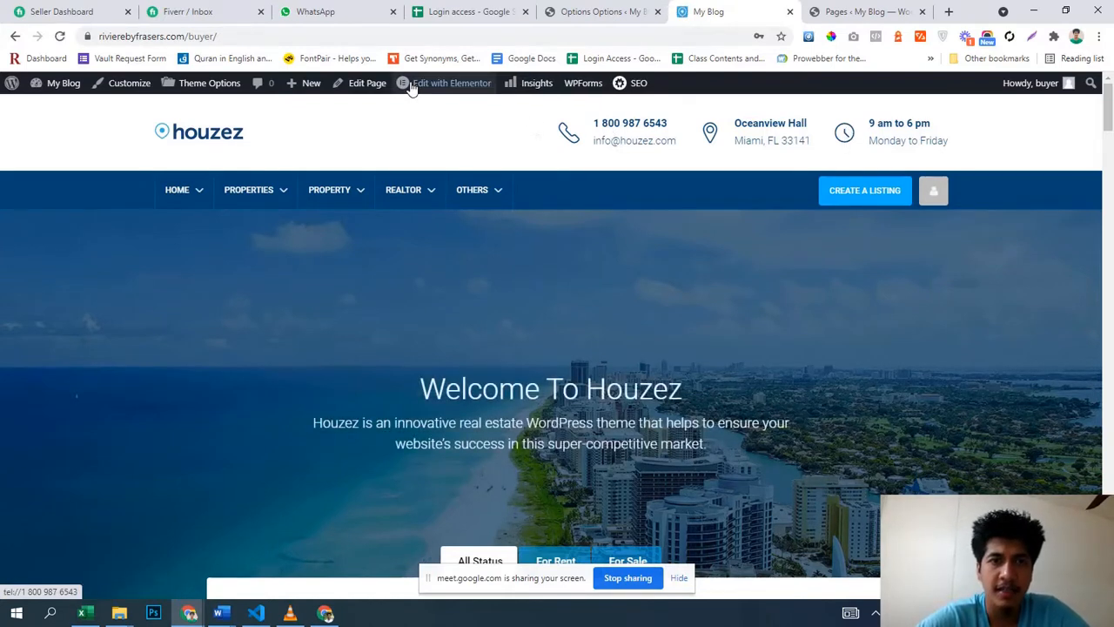
mouse_move(411, 87)
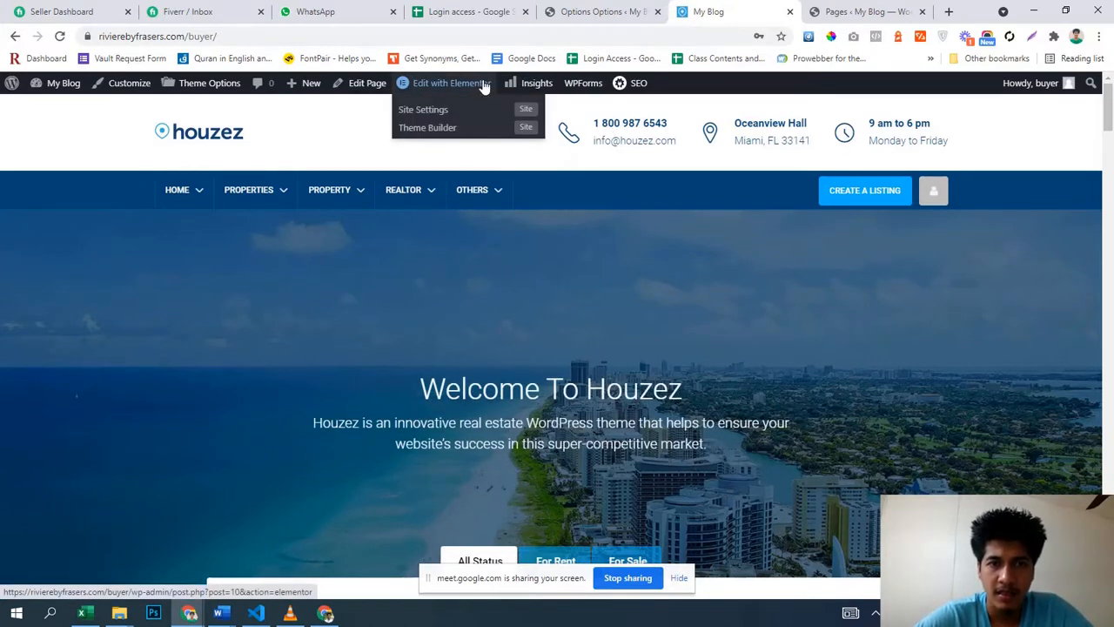
- Return to the theme options and look through the header's contact information, address and office timing settings
left_click(601, 12)
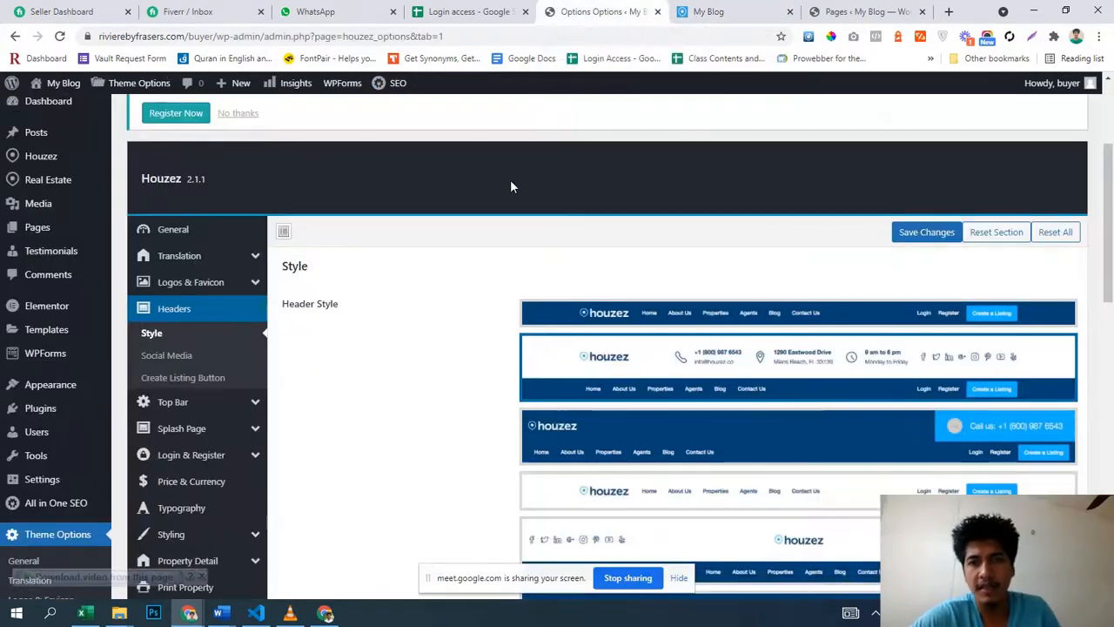
scroll(444, 312, "down", 5)
scroll(26, 331, "down", 4)
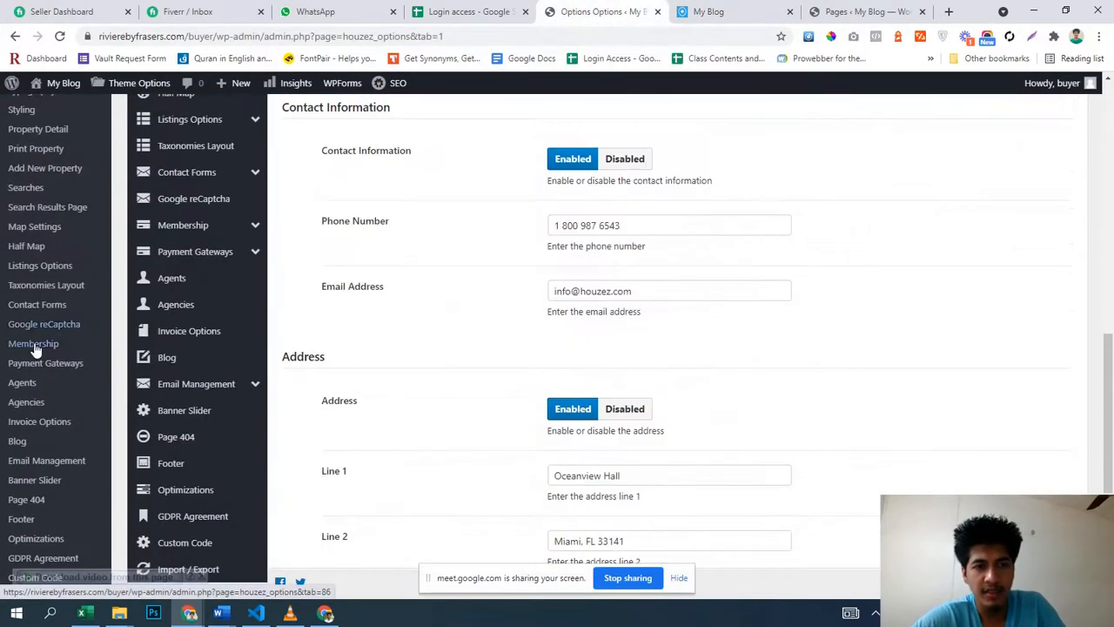
scroll(43, 339, "down", 4)
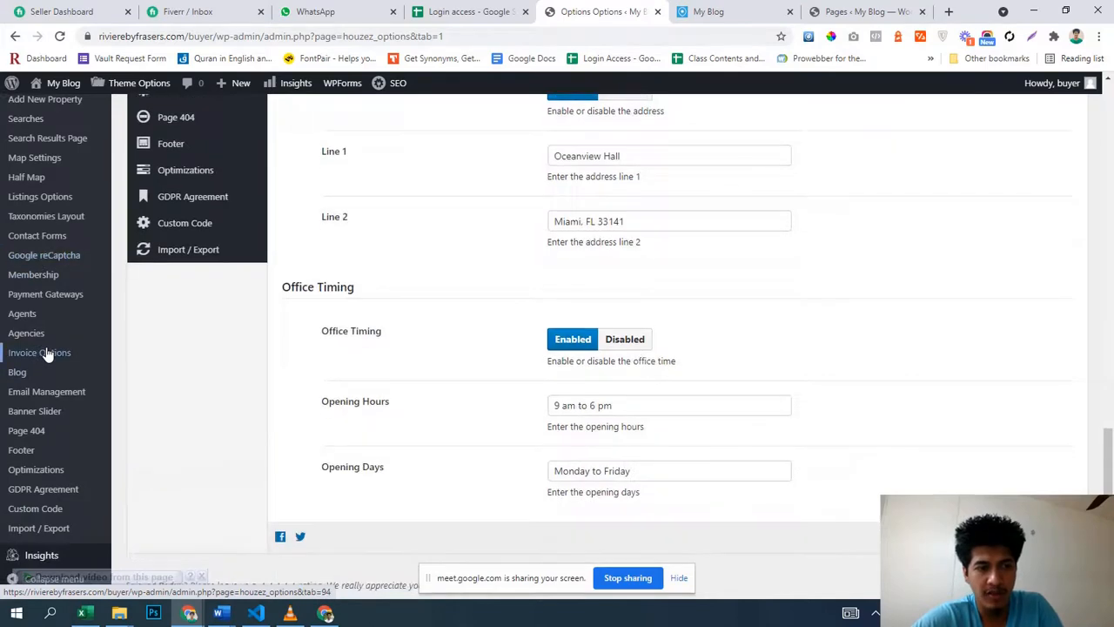
scroll(356, 410, "up", 9)
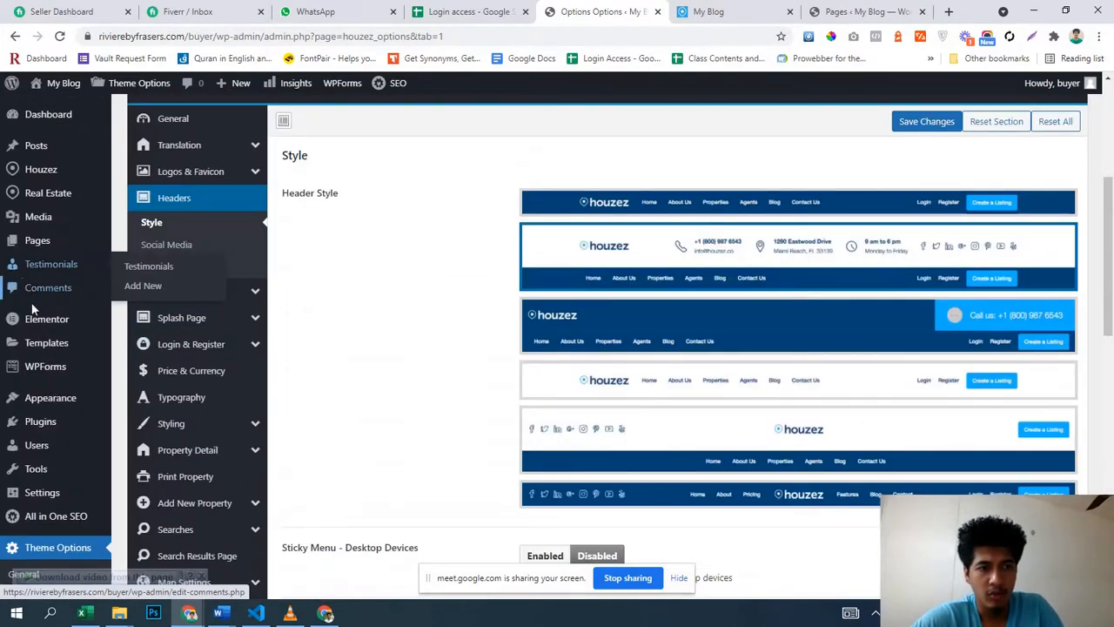
- Open the saved Elementor templates and look through the imported page and section templates
mouse_move(43, 349)
left_click(131, 346)
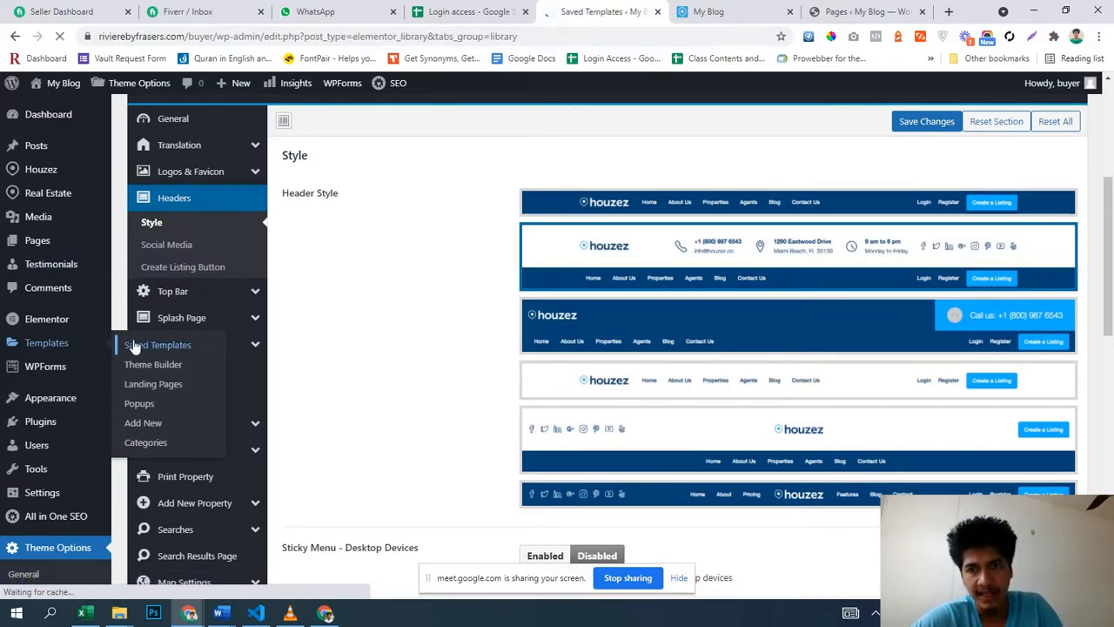
scroll(416, 344, "down", 6)
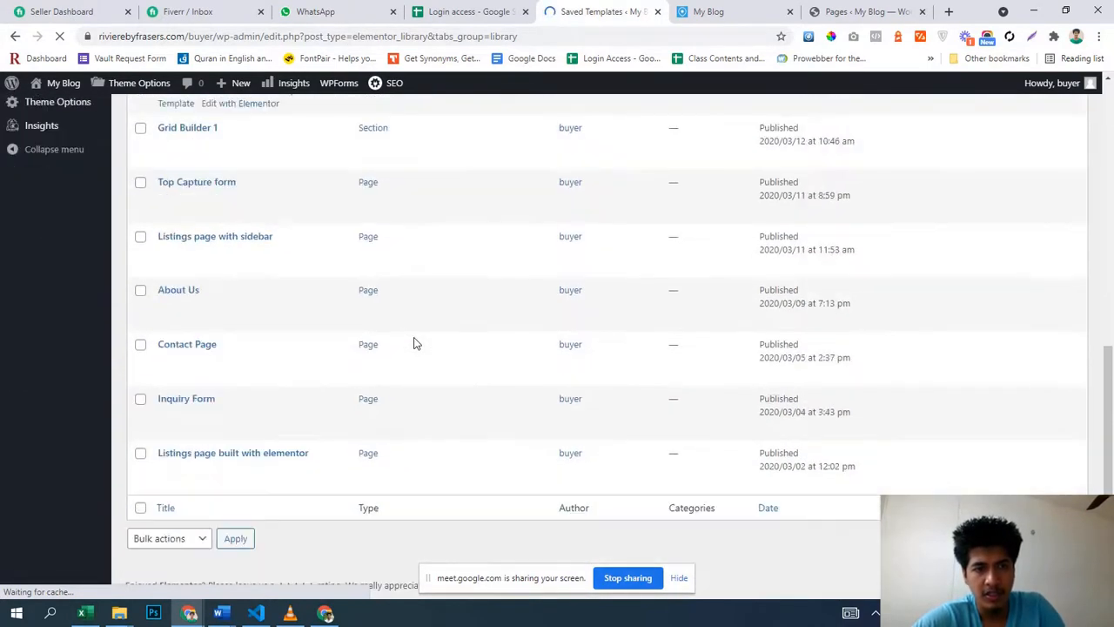
scroll(415, 343, "up", 4)
scroll(416, 346, "up", 2)
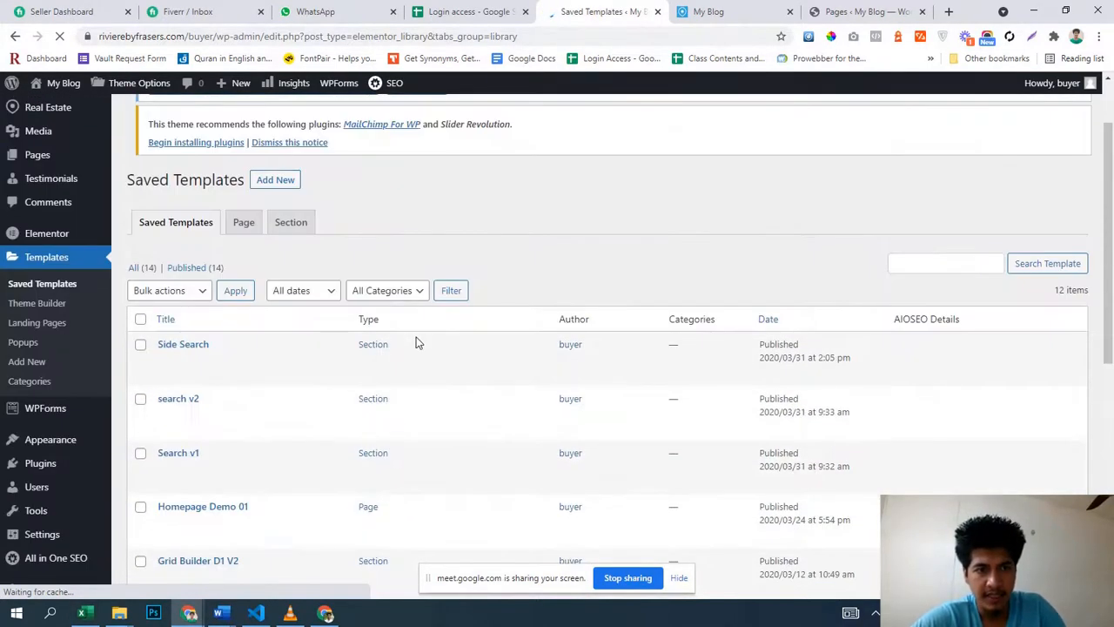
scroll(413, 345, "down", 6)
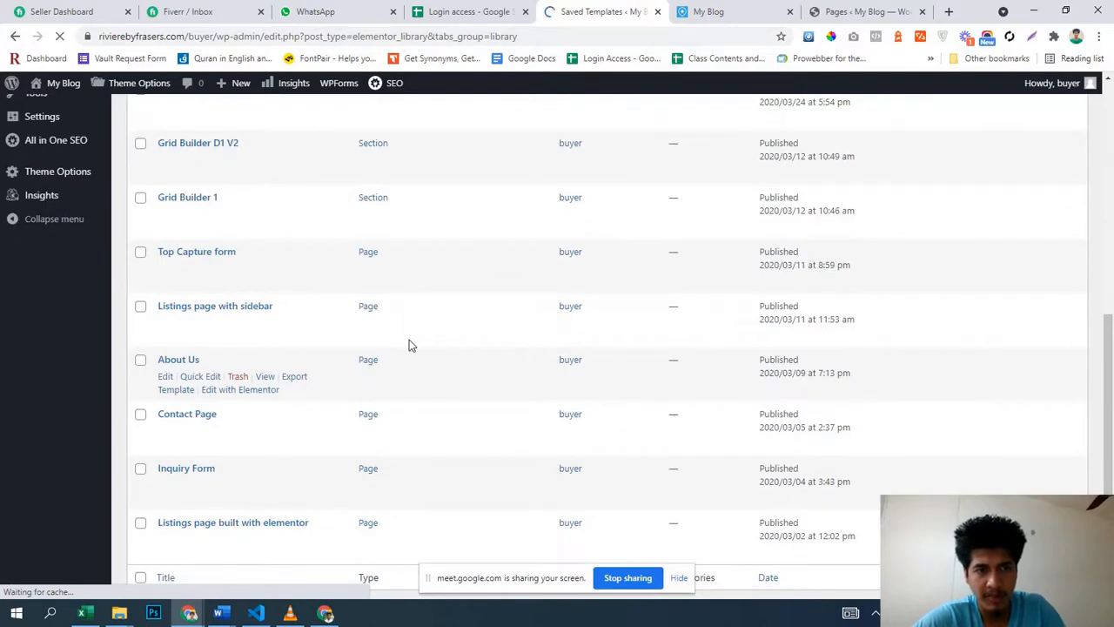
scroll(410, 344, "up", 8)
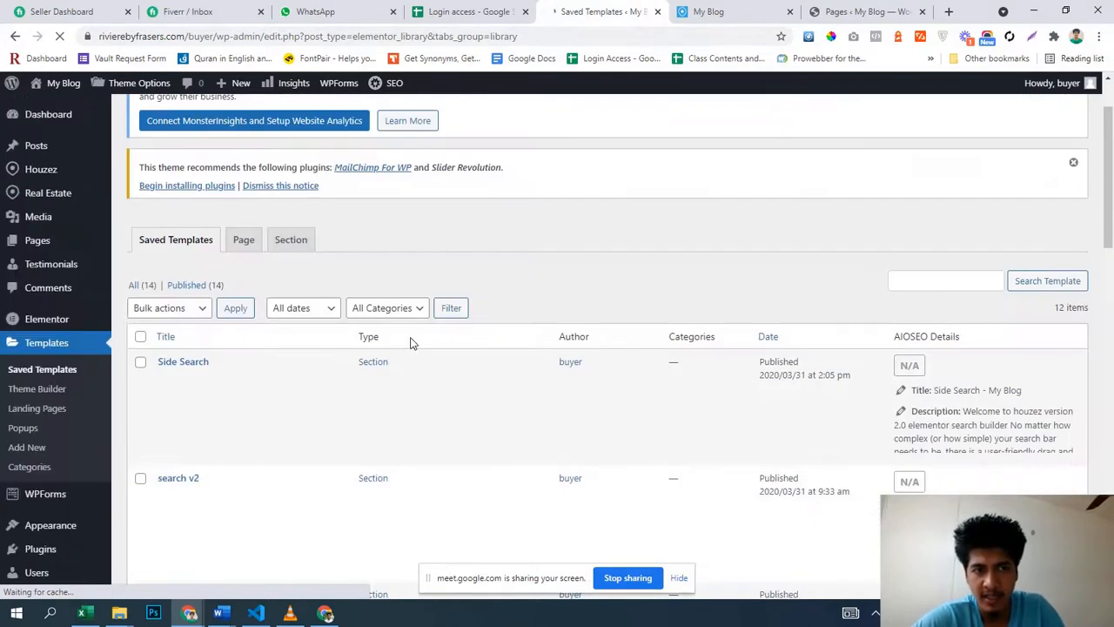
scroll(413, 343, "down", 15)
scroll(410, 330, "up", 6)
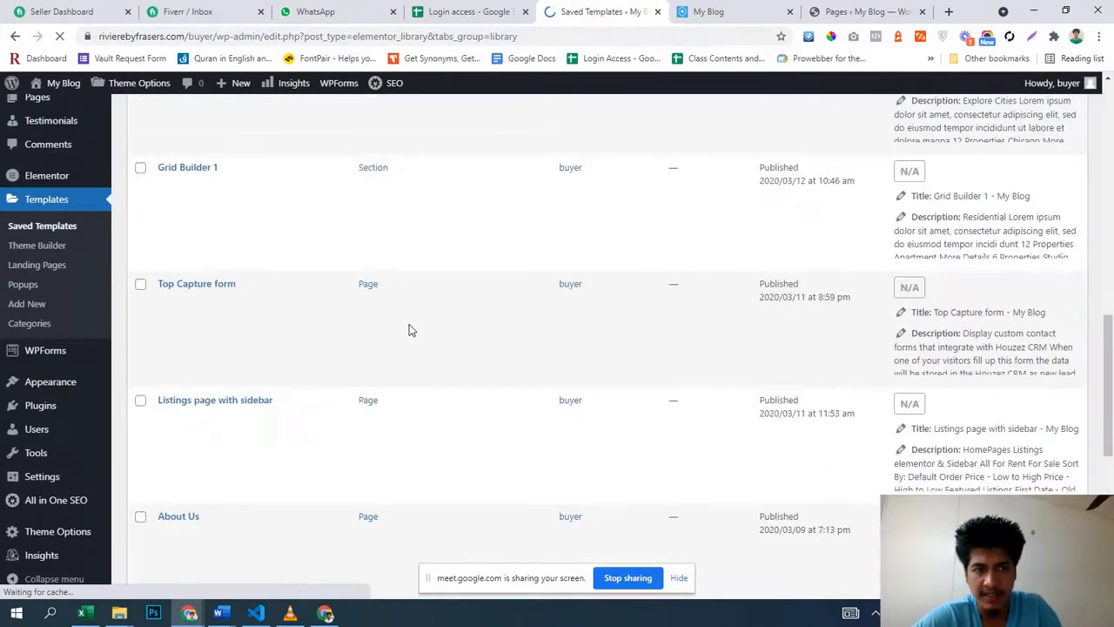
scroll(411, 330, "up", 10)
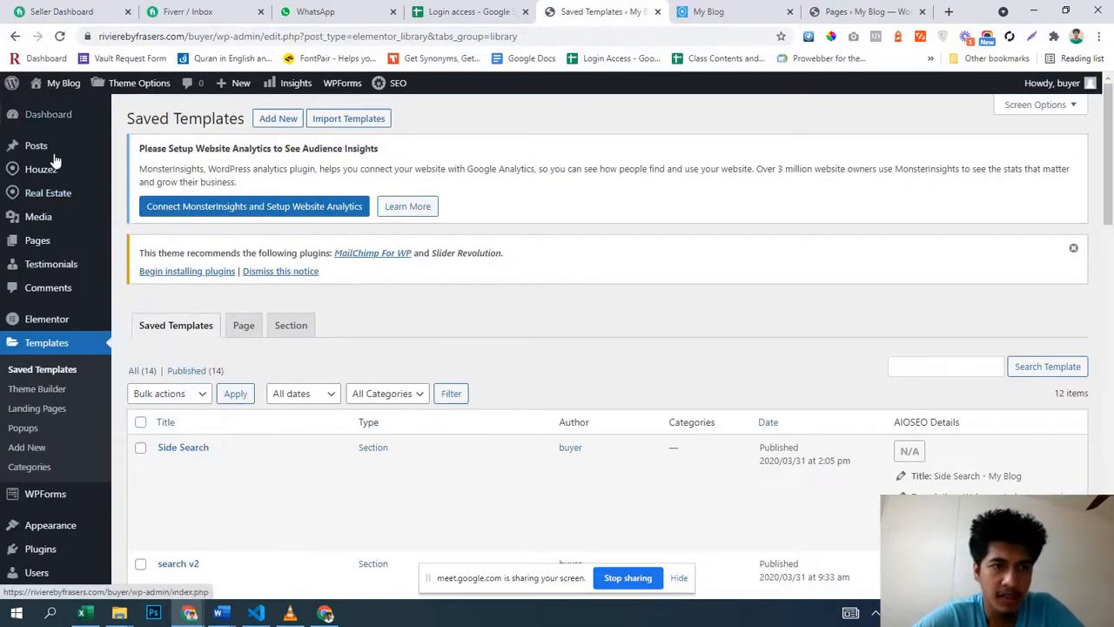
- Find the Home Default front page in the site's list of pages and open it for editing with Elementor in a new tab
mouse_move(38, 253)
left_click(122, 247)
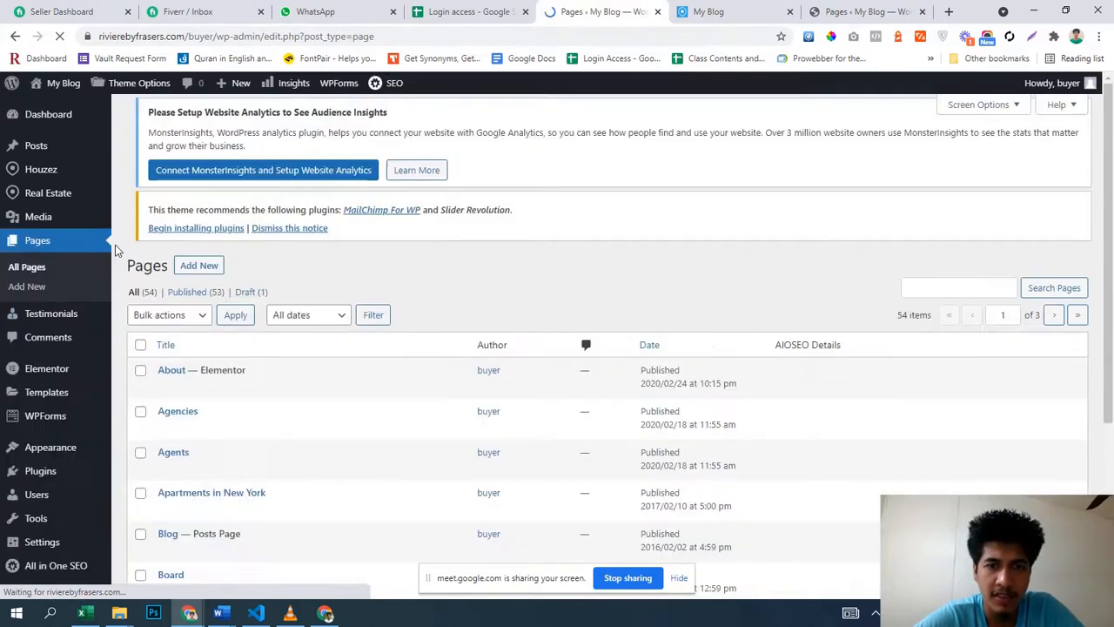
scroll(293, 261, "down", 4)
scroll(174, 439, "up", 5)
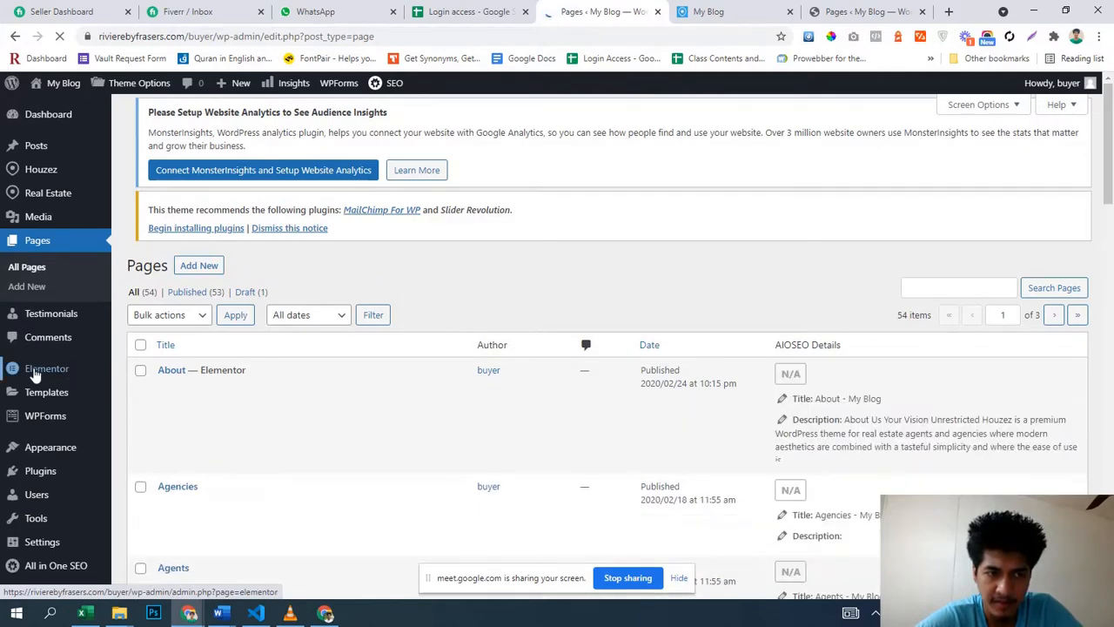
scroll(32, 376, "down", 1)
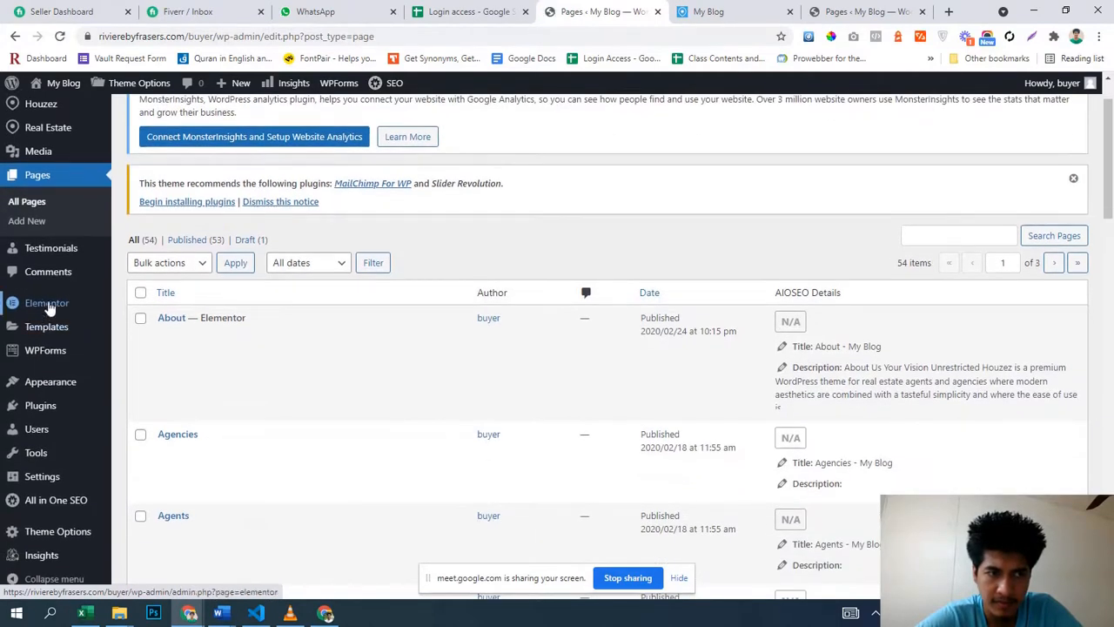
mouse_move(49, 309)
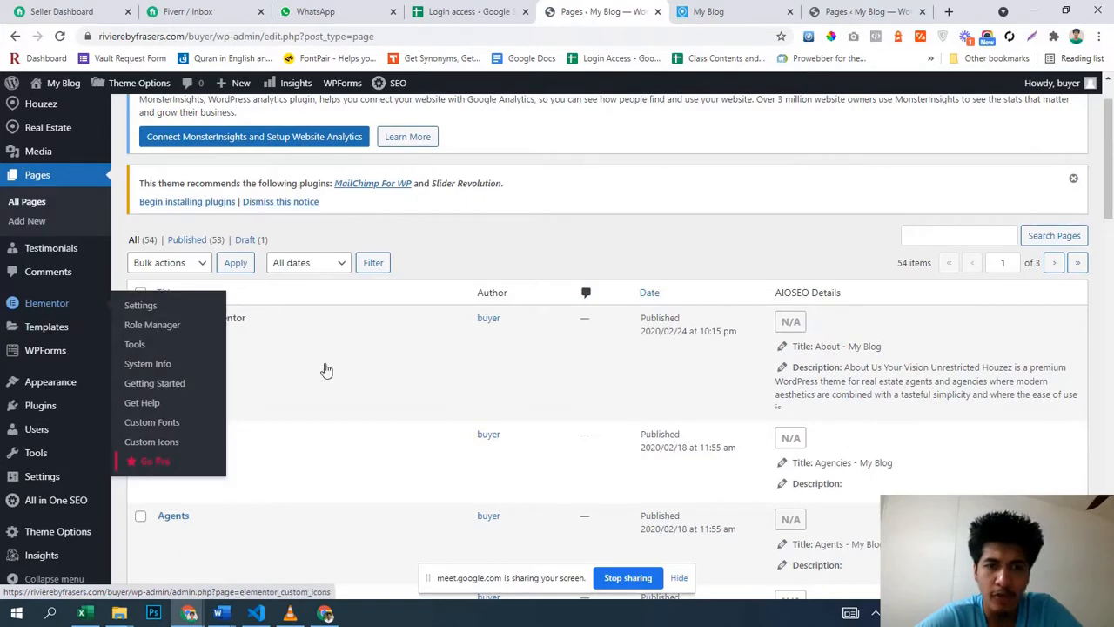
scroll(440, 325, "down", 9)
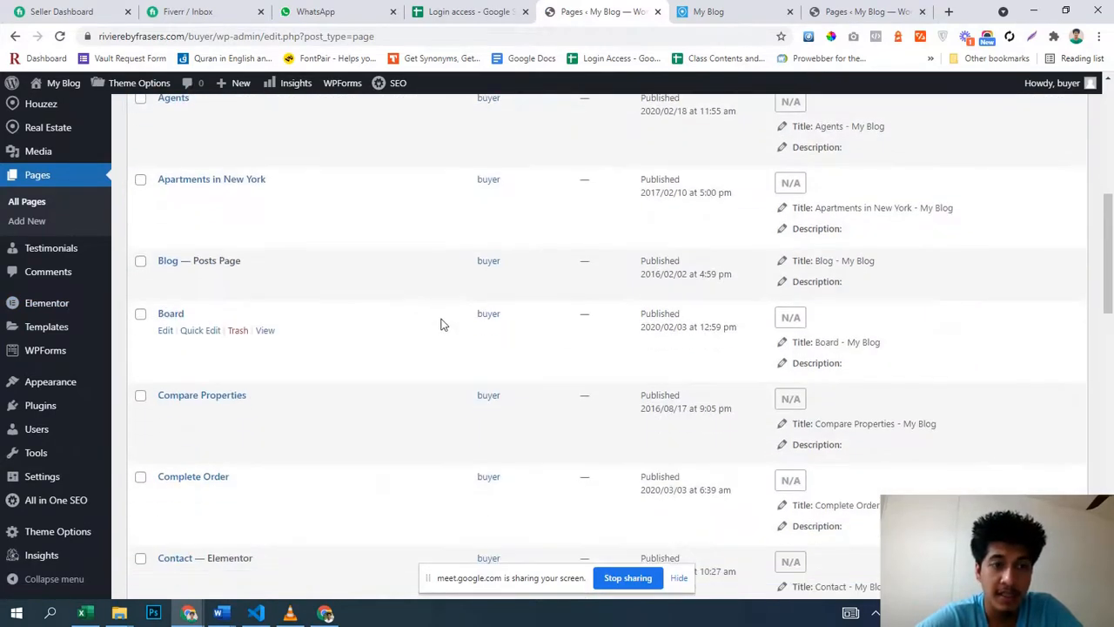
scroll(440, 324, "down", 7)
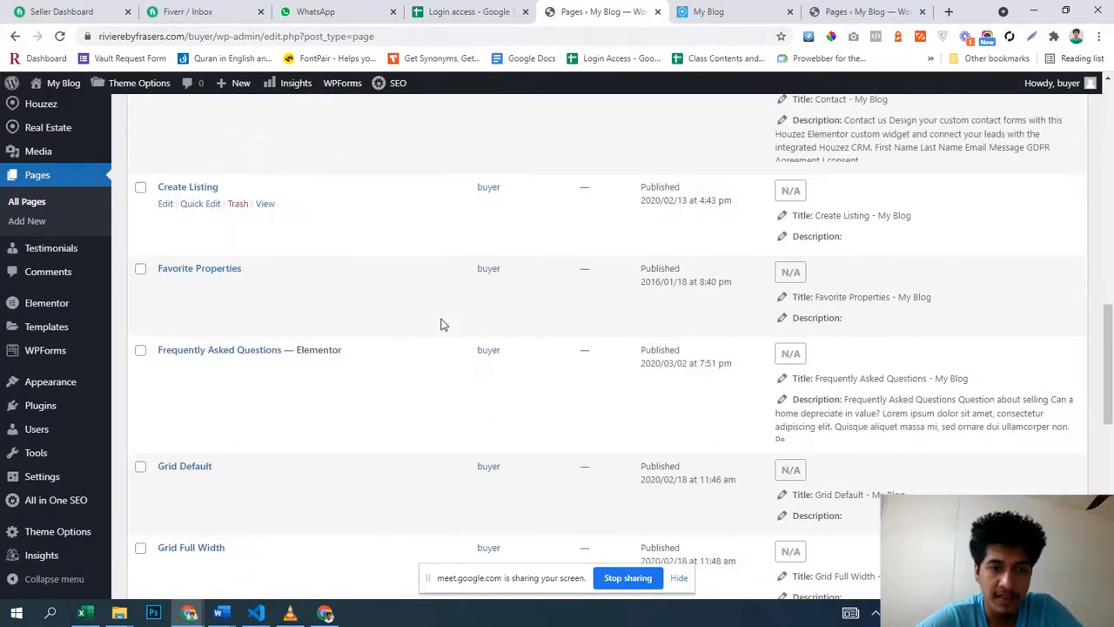
scroll(440, 325, "down", 4)
scroll(441, 325, "up", 3)
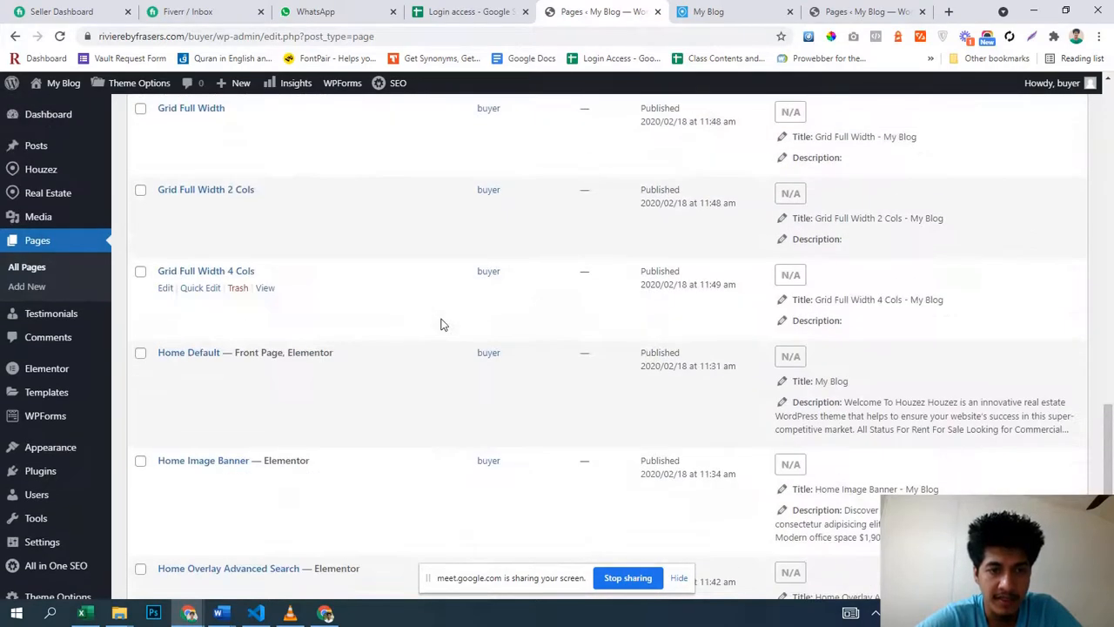
right_click(303, 369)
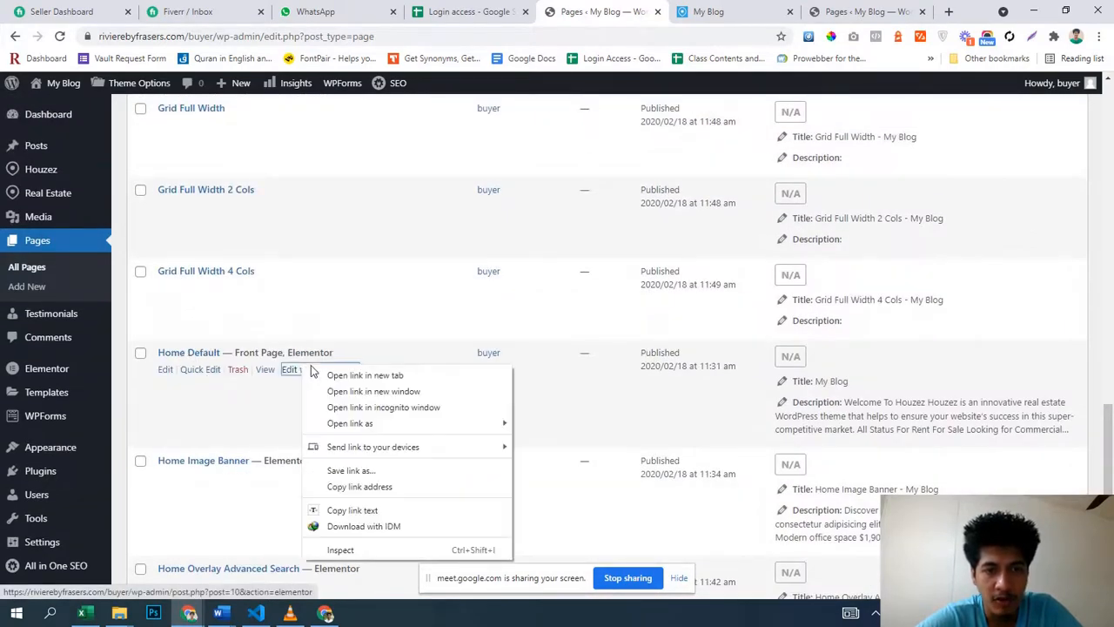
left_click(348, 376)
- Place the Elementor editor's tab beside the first Pages tab and close the old site and duplicate Pages tabs
left_click(645, 10)
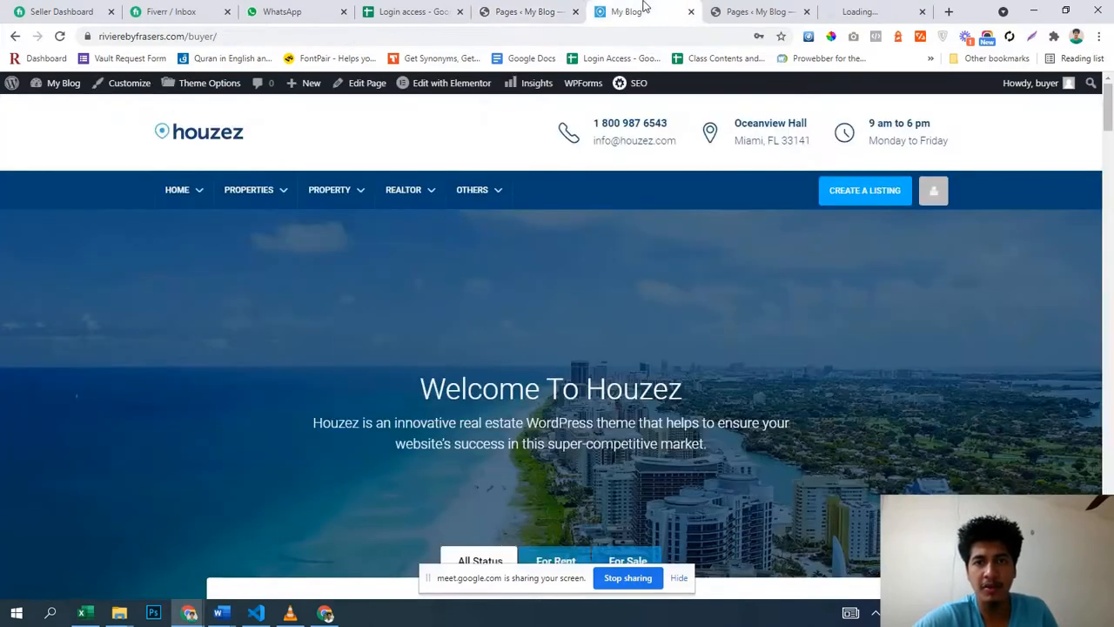
left_click(836, 12)
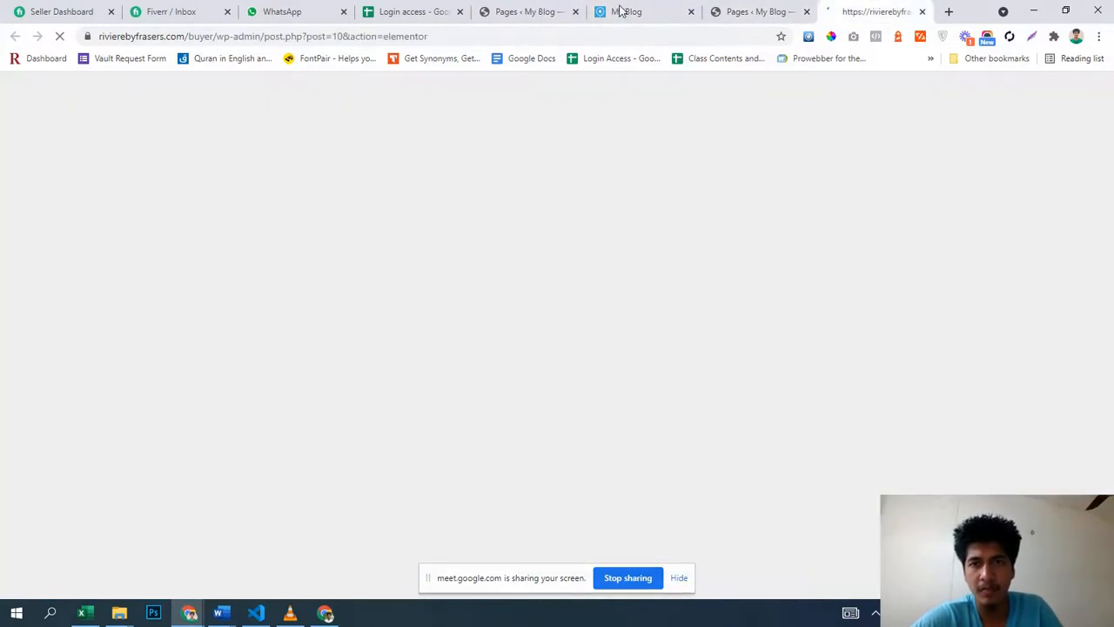
left_click_drag(621, 11, 635, 9)
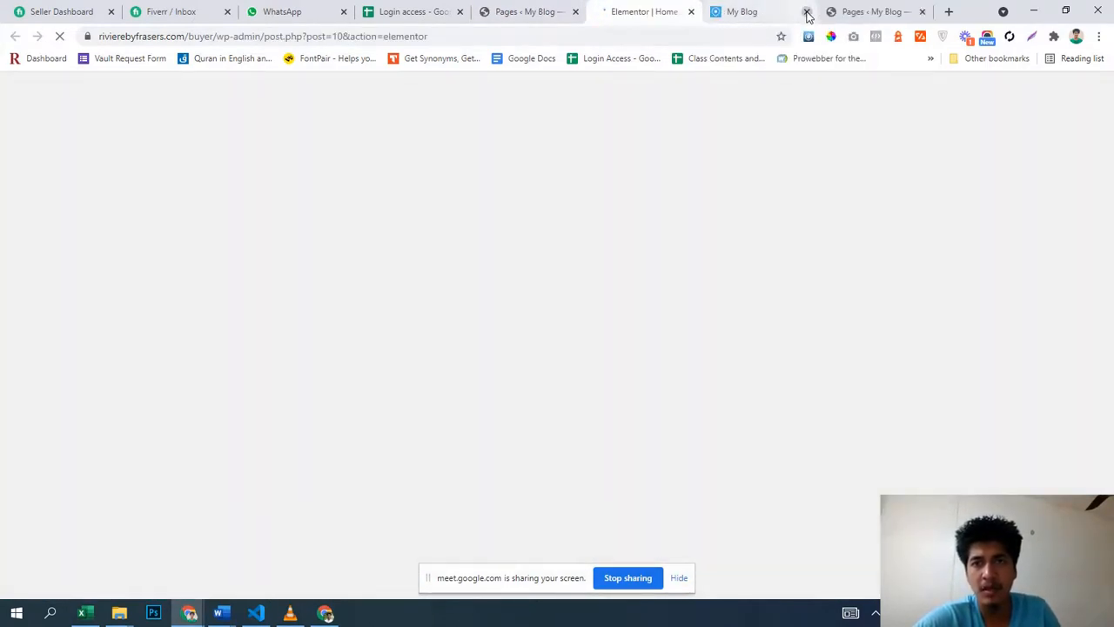
left_click(807, 11)
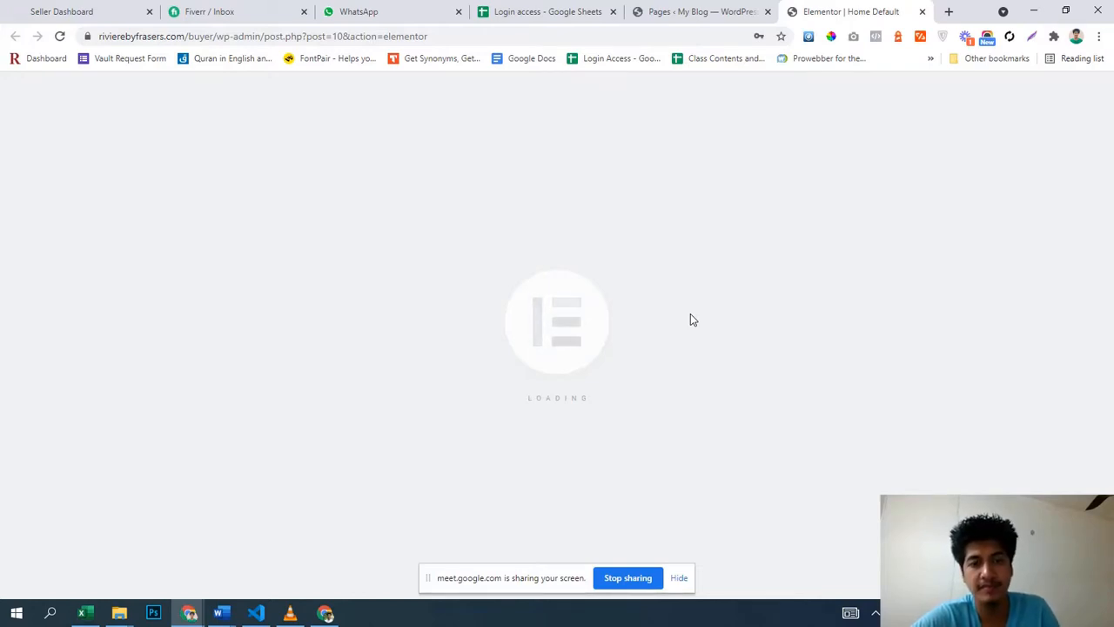
- Return to the Pages list and open the live site in a new browser tab
left_click(688, 11)
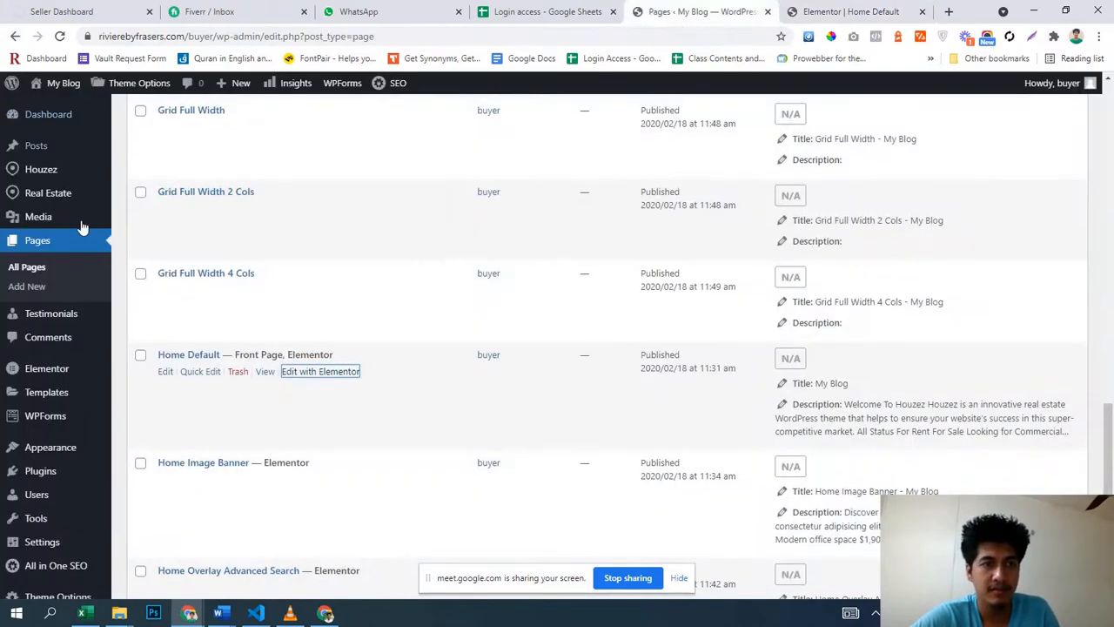
scroll(81, 227, "up", 5)
mouse_move(52, 83)
right_click(51, 105)
left_click(87, 114)
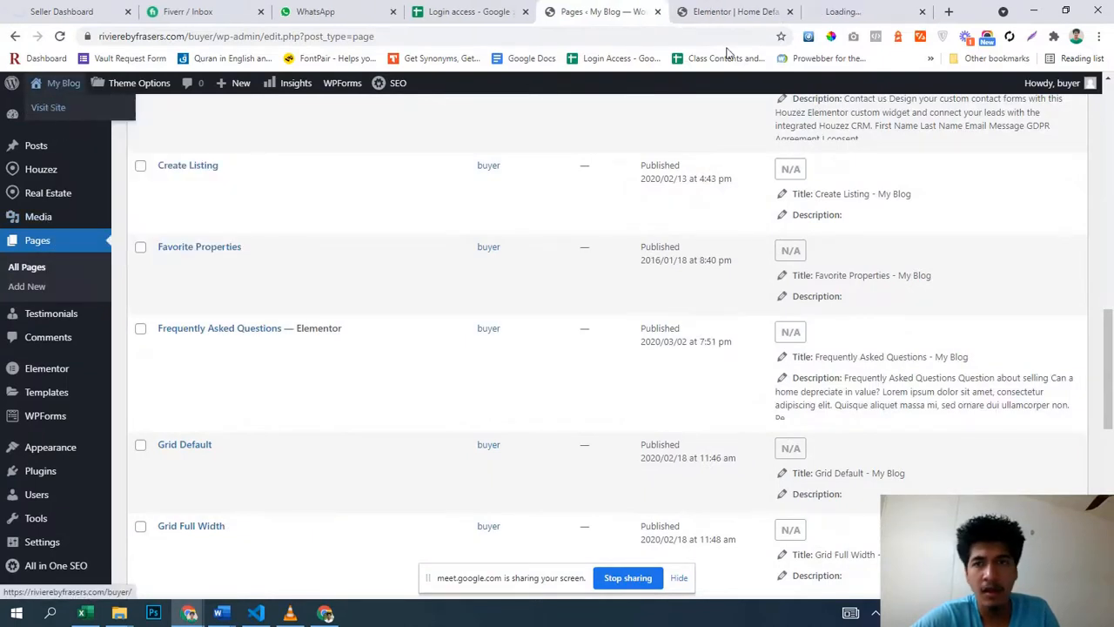
left_click(861, 11)
- Check the Elementor editor's loading, and examine the live home page's featured listings, residential categories, inquiry form and lower sections
left_click(727, 7)
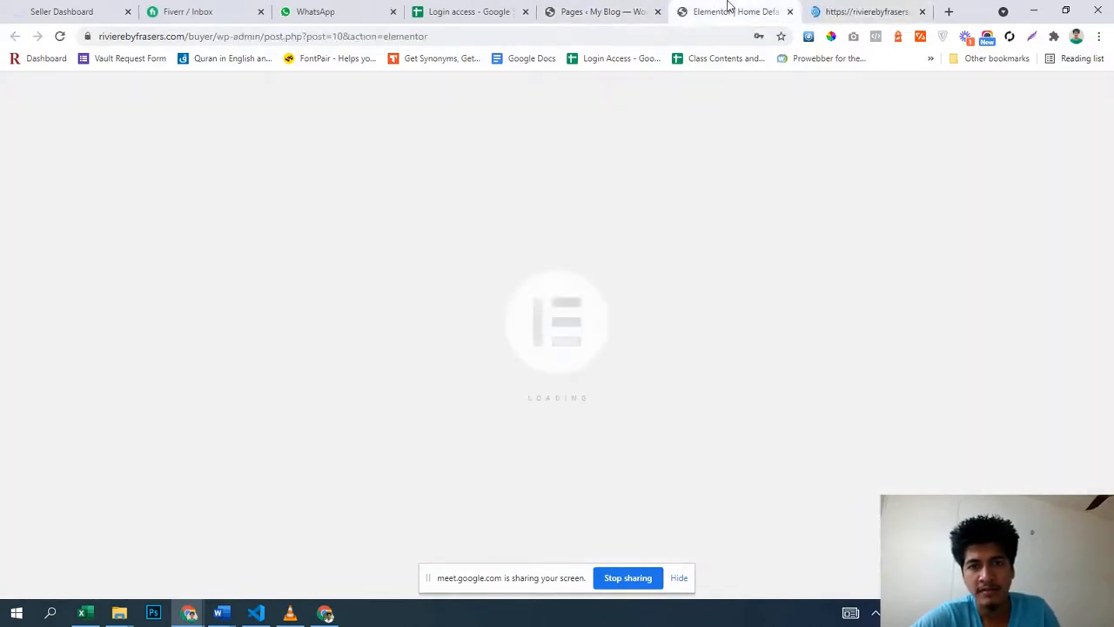
left_click(862, 11)
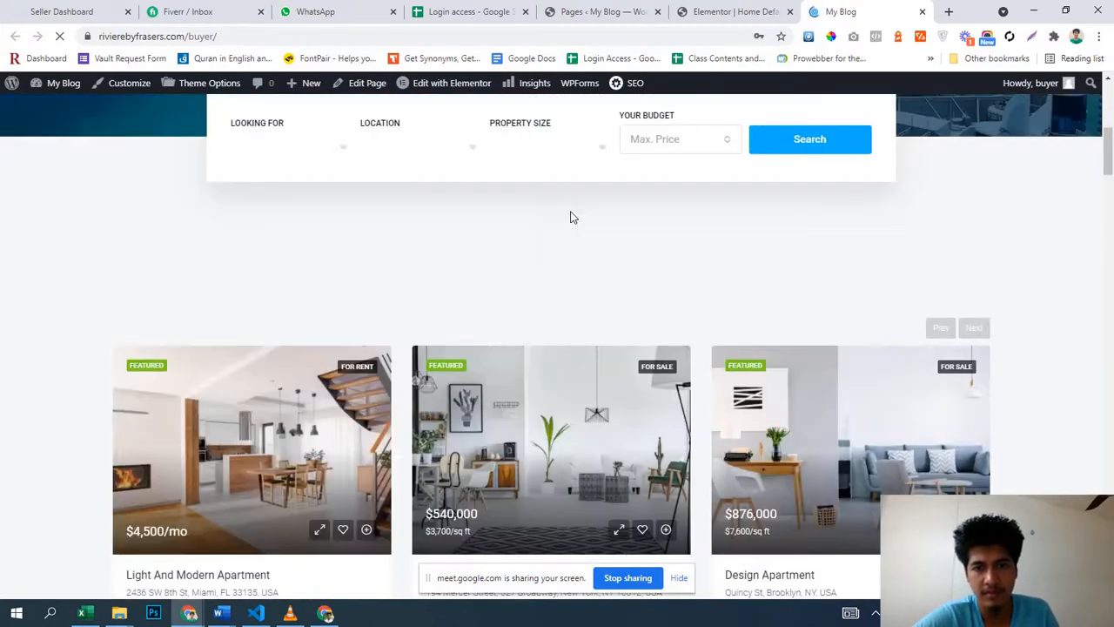
scroll(570, 218, "down", 3)
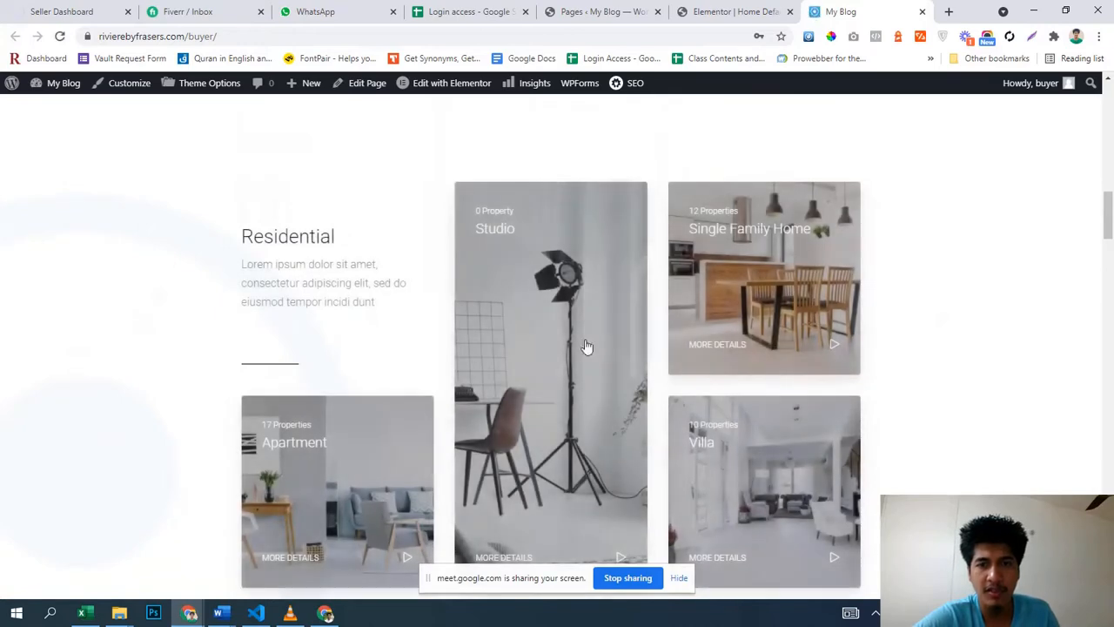
scroll(587, 346, "down", 10)
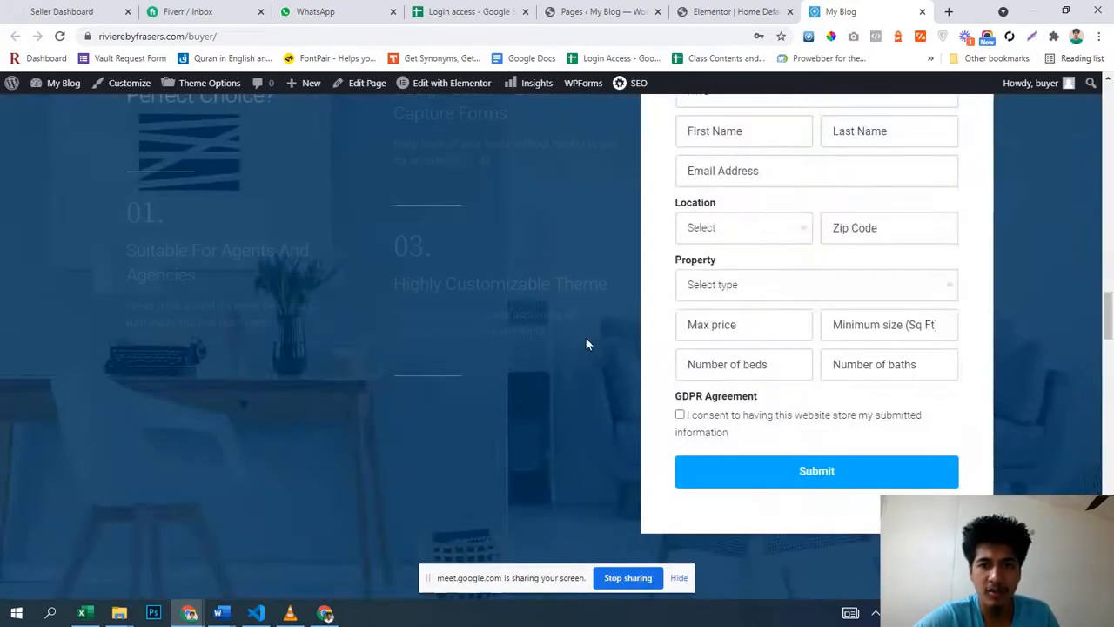
scroll(587, 342, "down", 10)
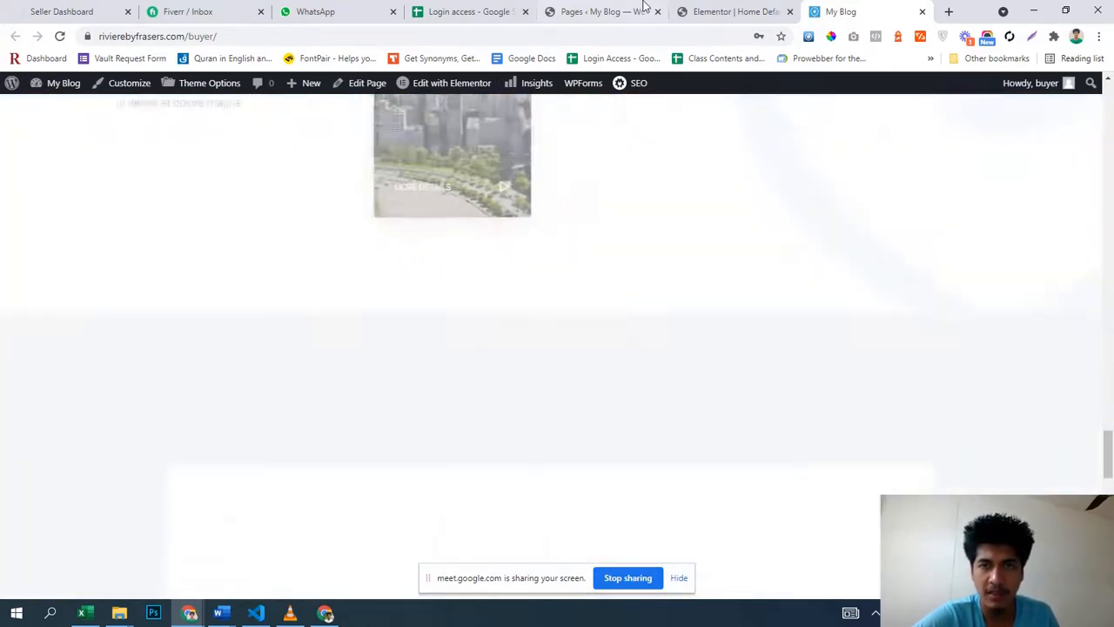
- Check the Elementor editor again and look back through the list of imported pages
left_click(740, 7)
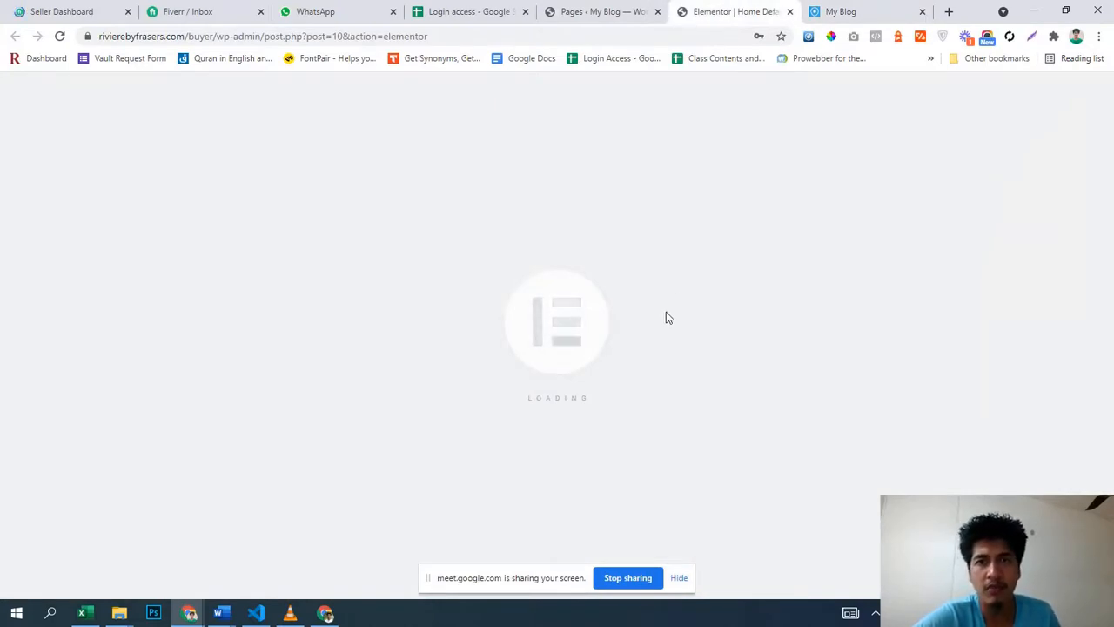
left_click(589, 7)
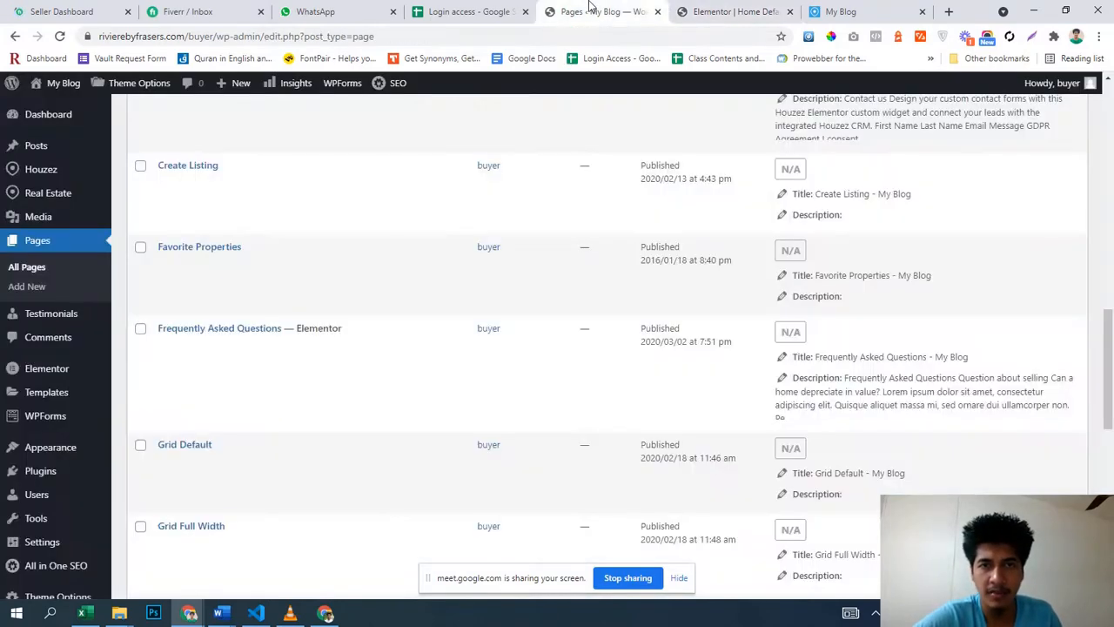
scroll(487, 318, "up", 15)
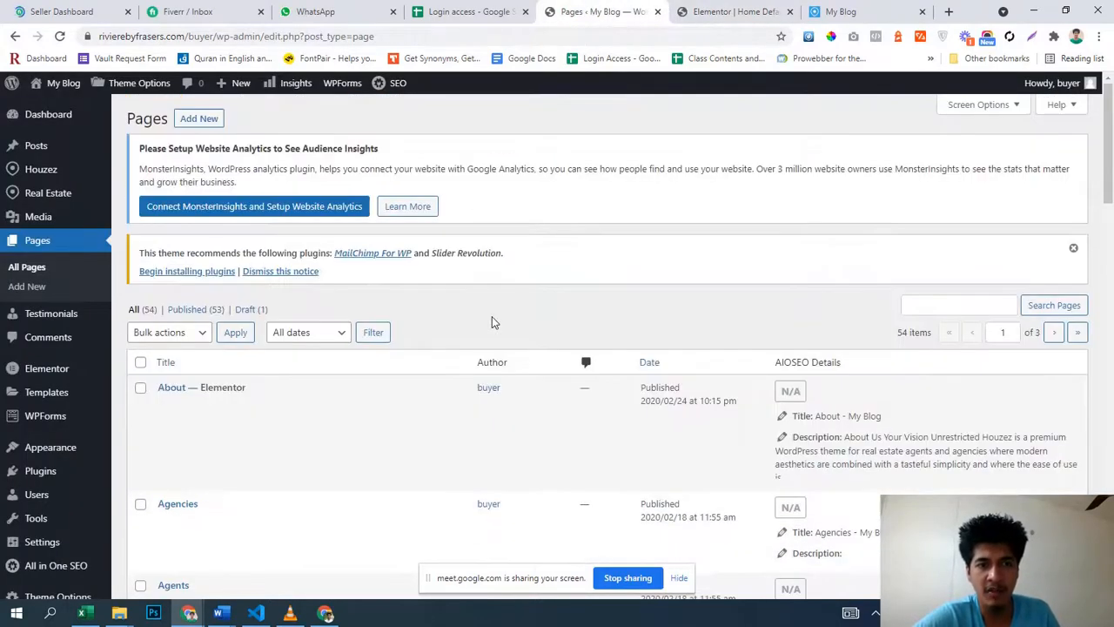
scroll(489, 322, "down", 5)
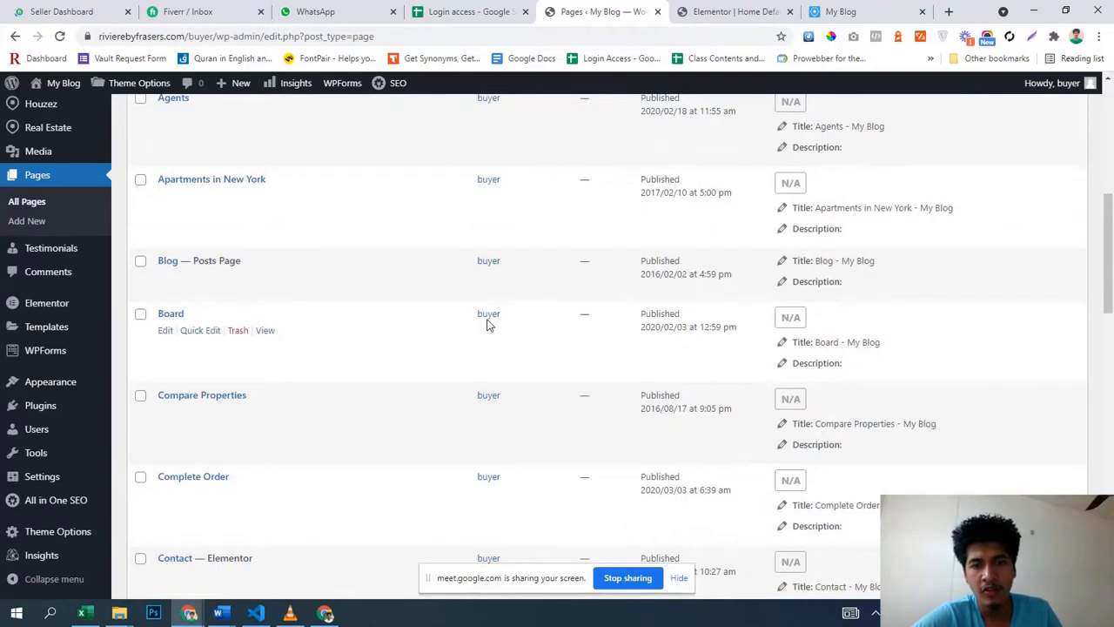
scroll(488, 325, "down", 4)
scroll(487, 327, "up", 5)
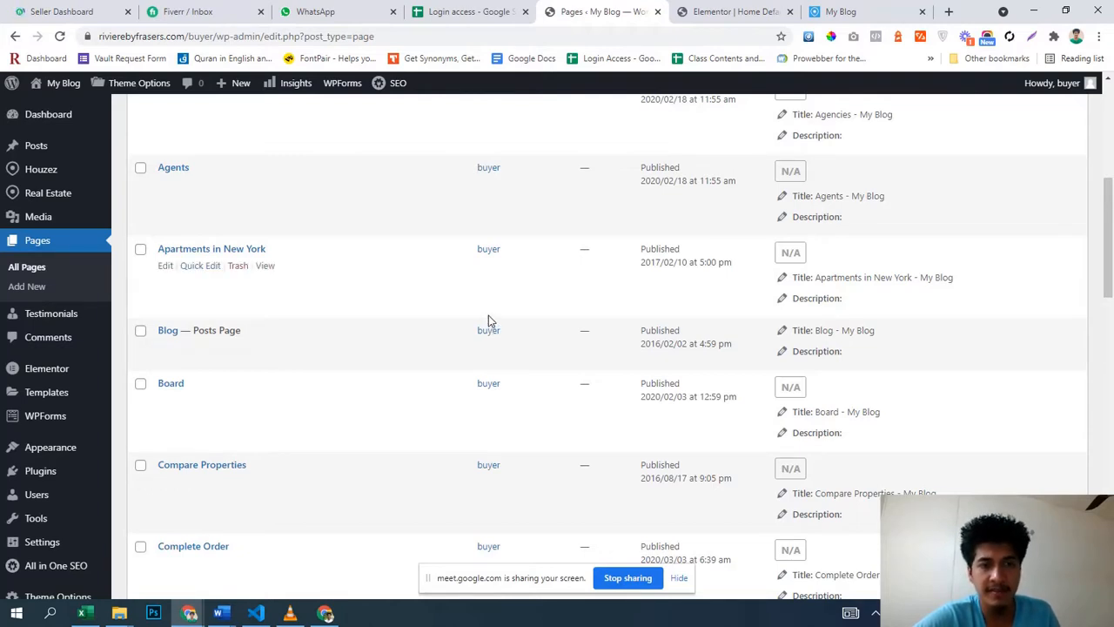
scroll(488, 319, "up", 5)
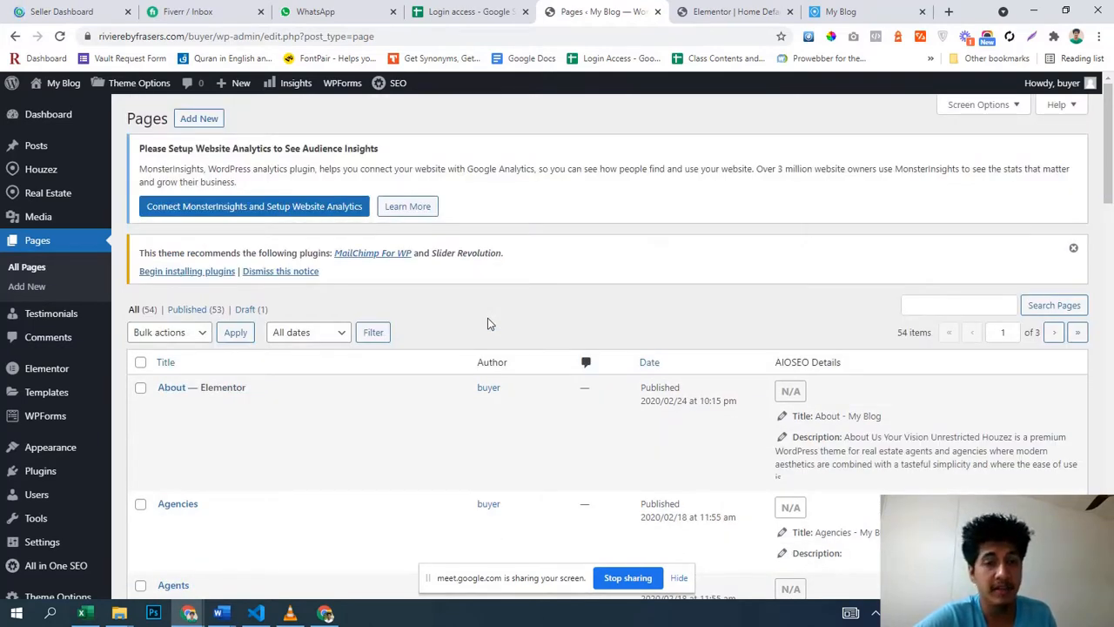
- Close the Navigator in the Elementor editor and open the layout settings of the "Welcome To Houzez" banner section
left_click(732, 9)
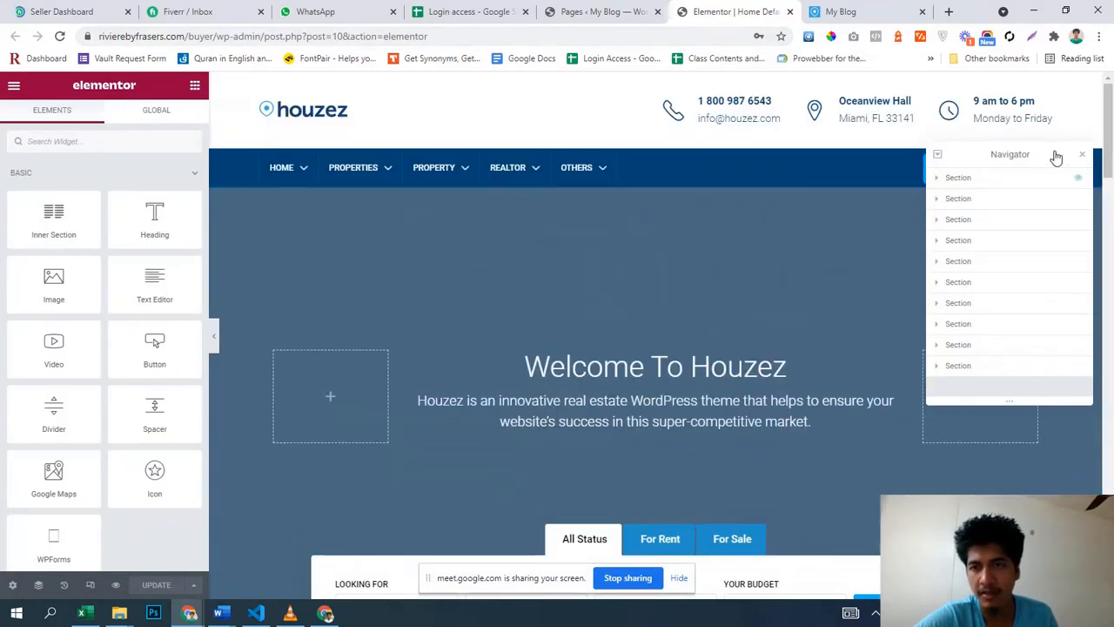
left_click(1083, 155)
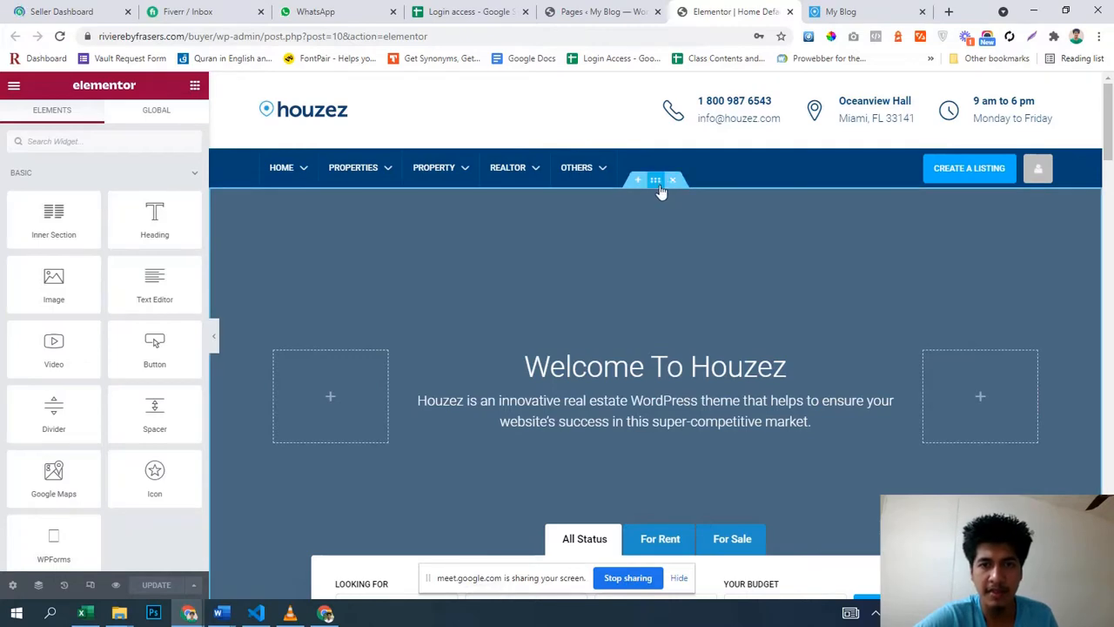
scroll(721, 340, "down", 5)
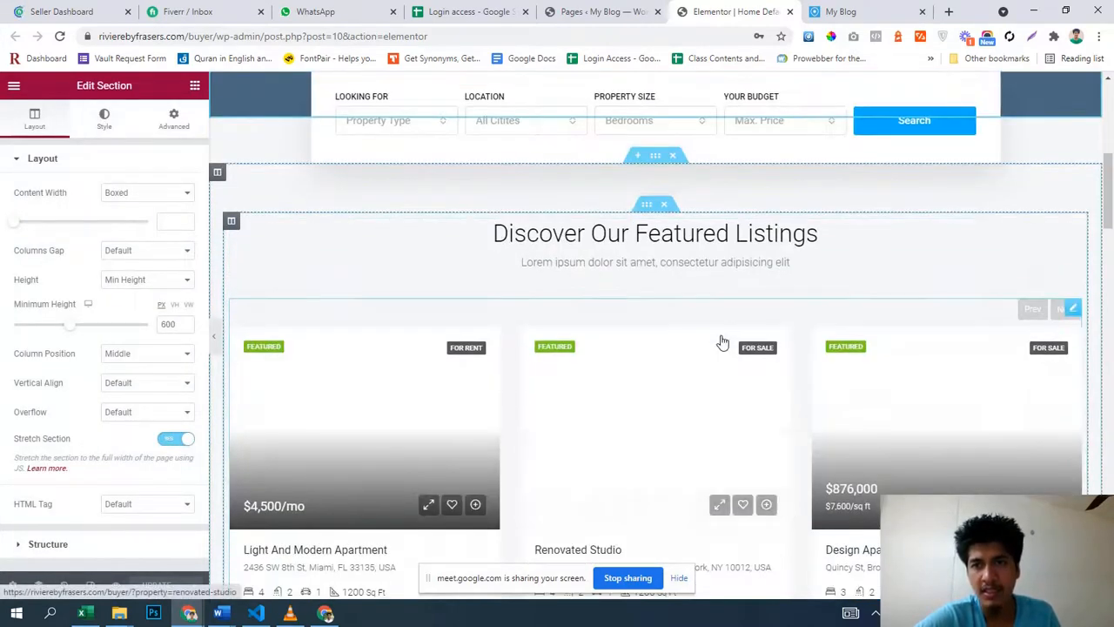
- Open the content settings of the banner's "Welcome To Houzez" section title and look over its title and subtitle text
scroll(721, 343, "up", 5)
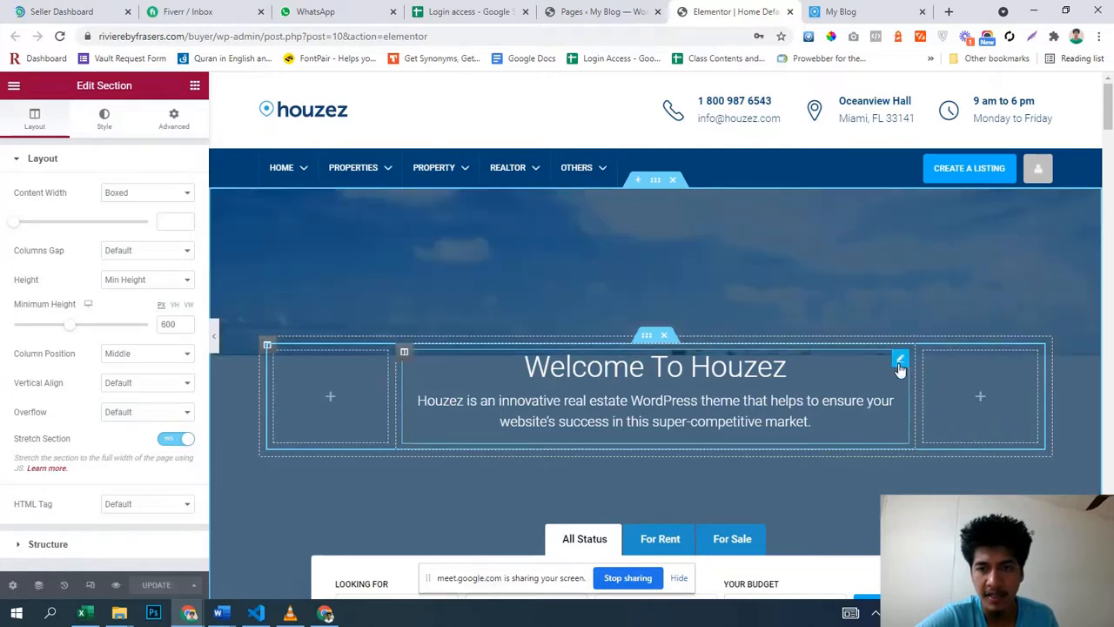
left_click(901, 363)
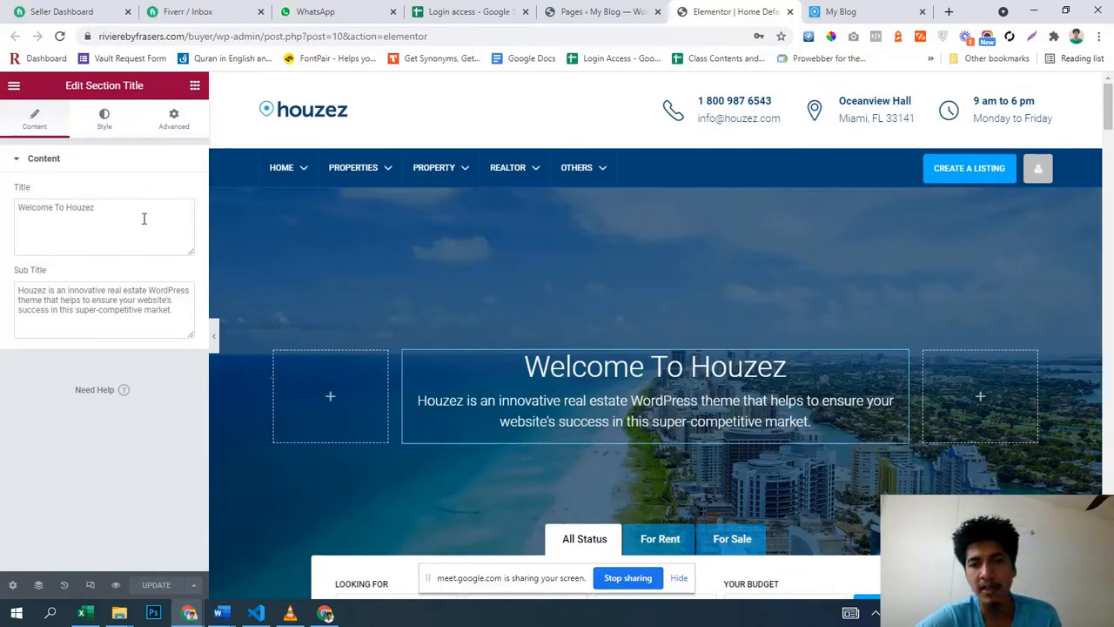
left_click(96, 224)
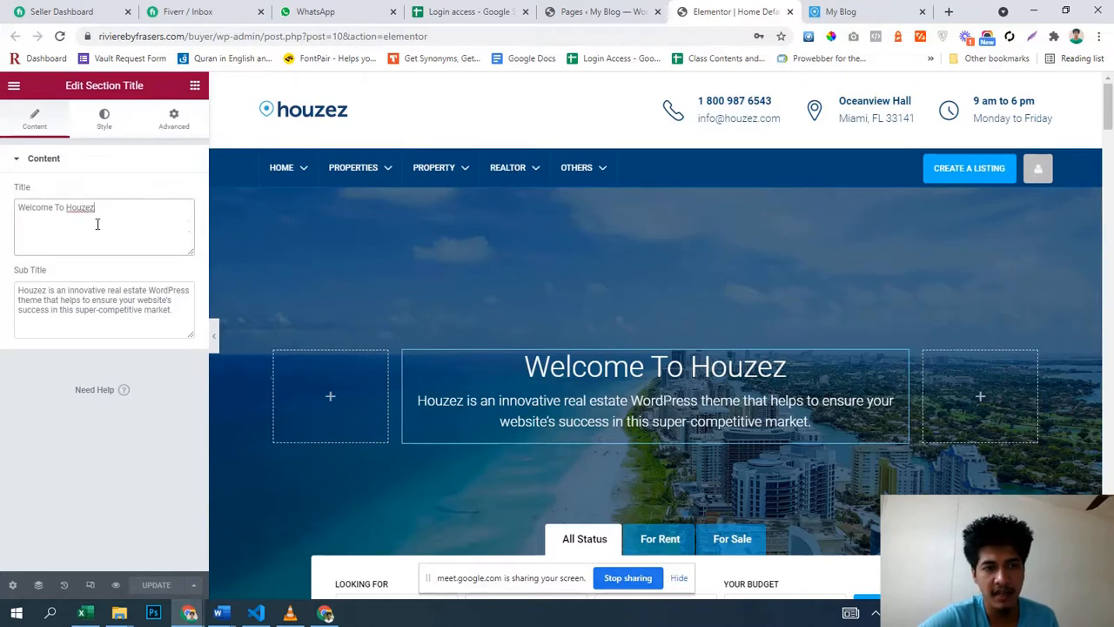
key("ctrl+a")
left_click(111, 317)
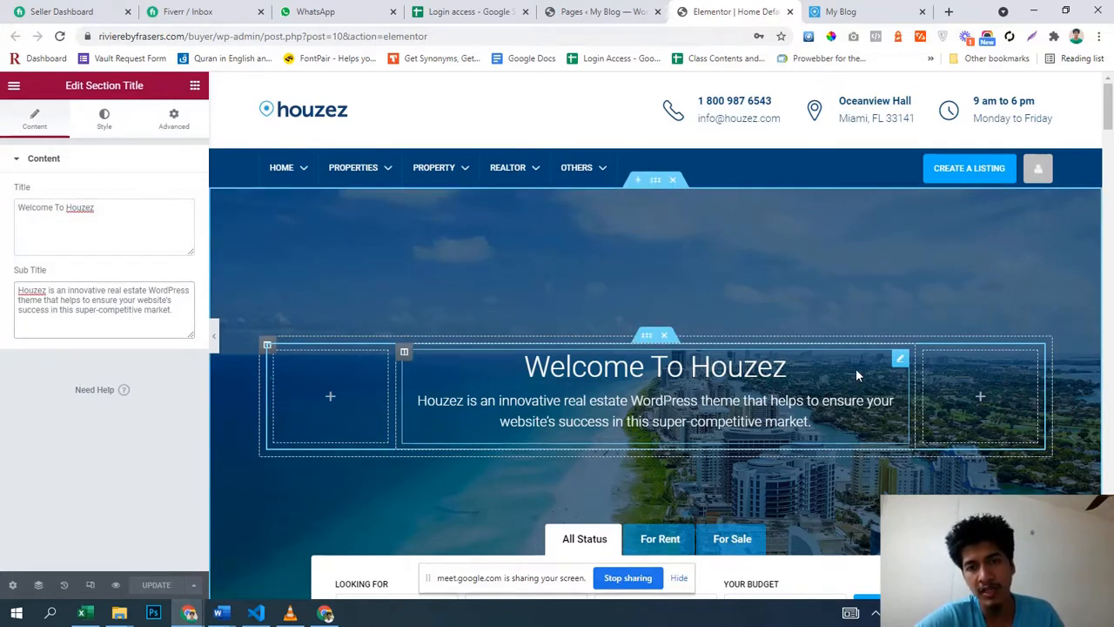
- Open the property search form's Search Builder settings and look through the options of its Property Type dropdown
scroll(856, 368, "down", 1)
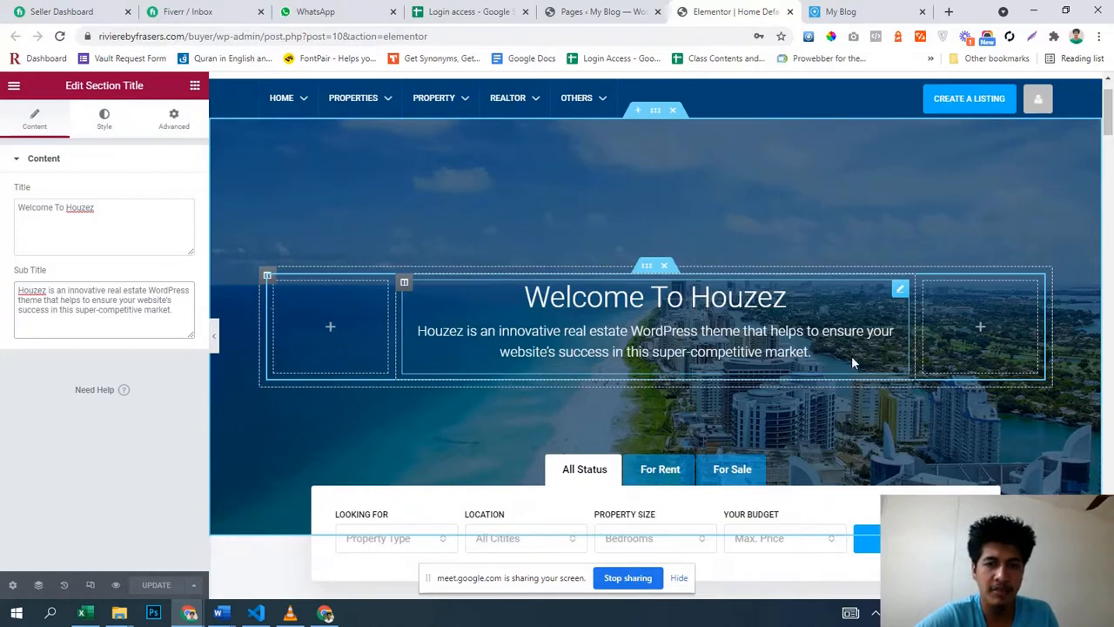
scroll(853, 362, "down", 1)
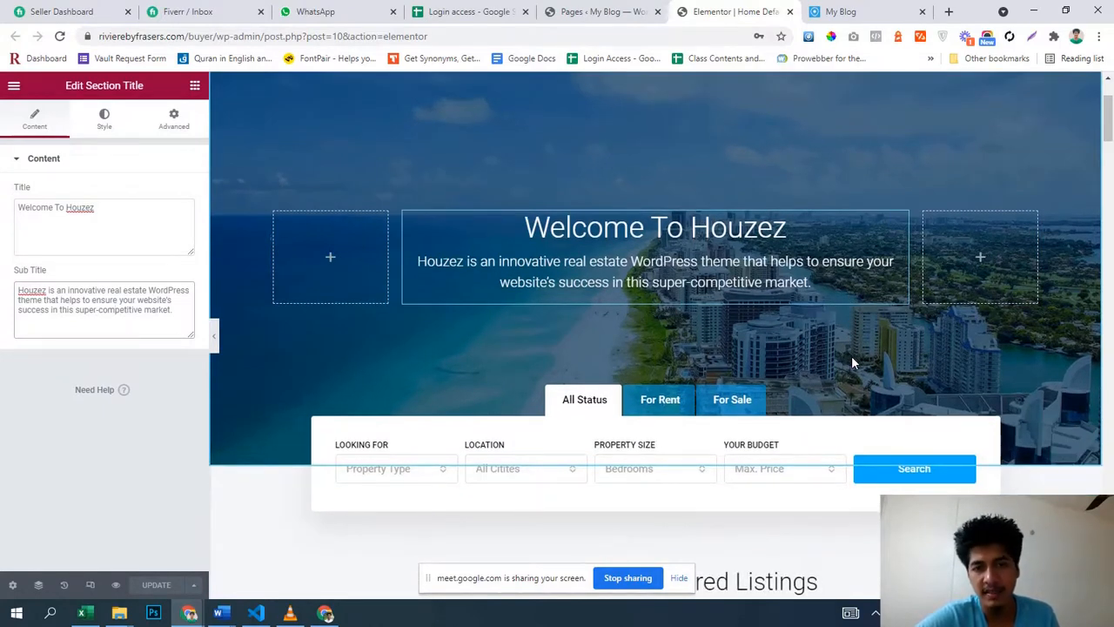
scroll(852, 363, "down", 2)
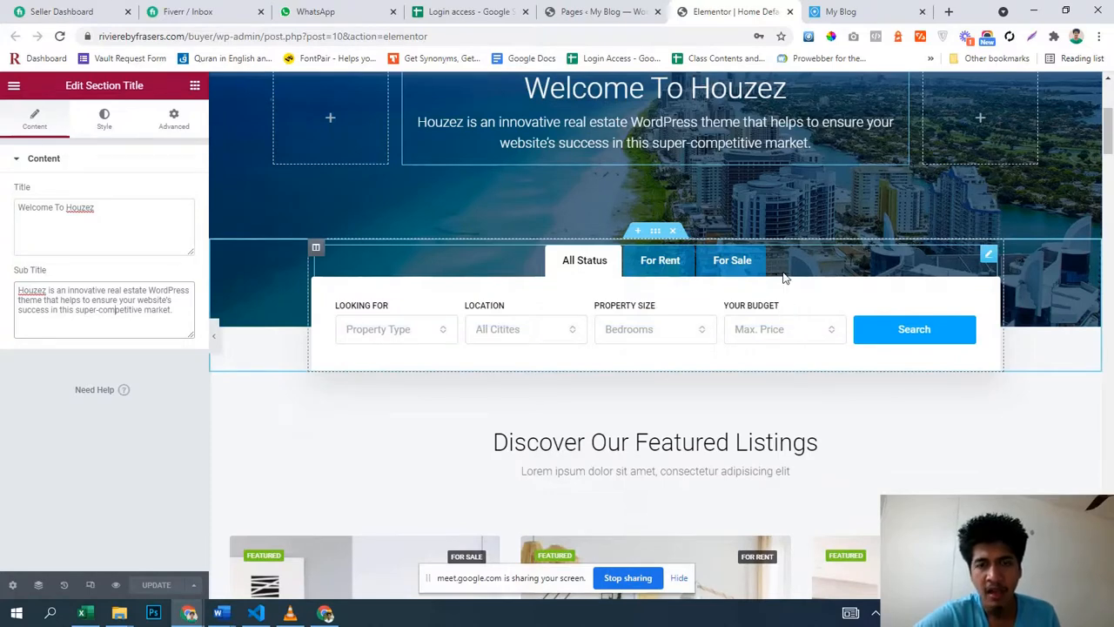
left_click(747, 280)
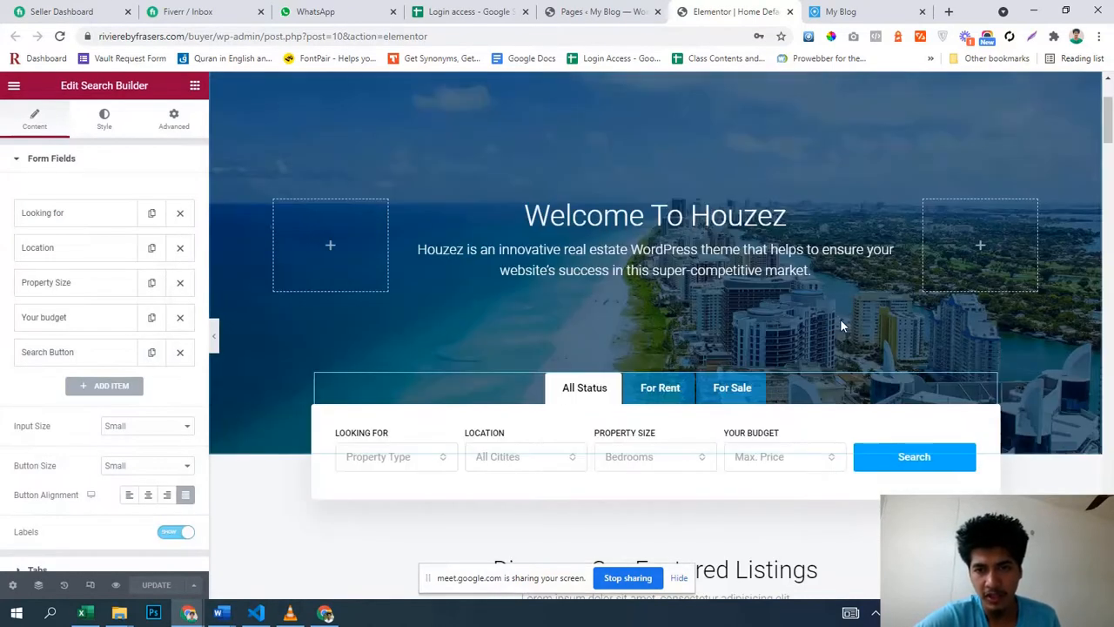
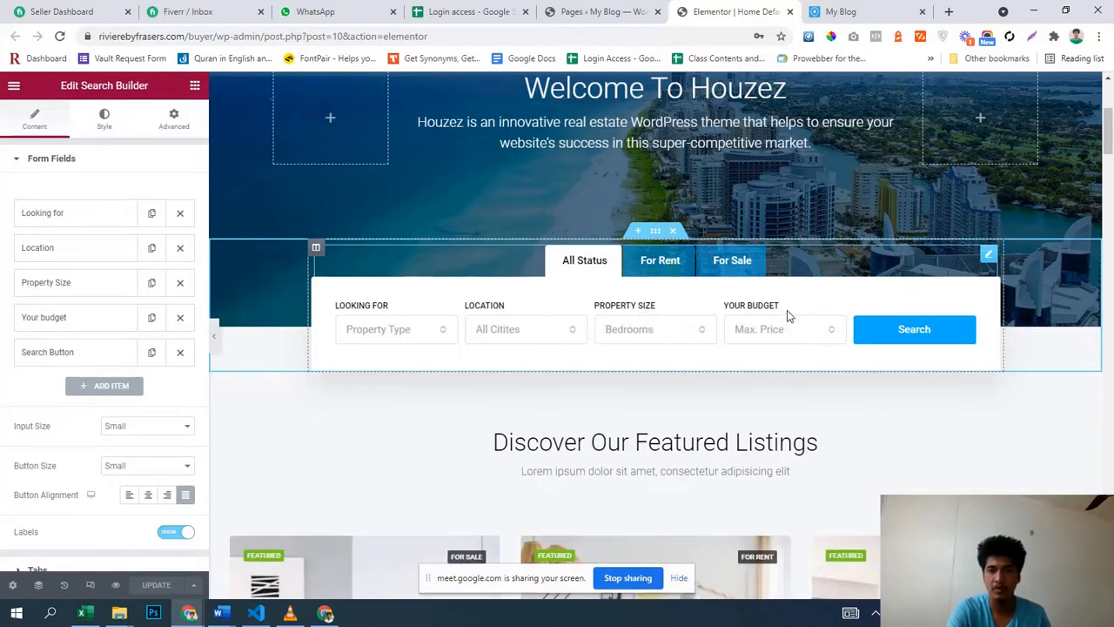
left_click(425, 339)
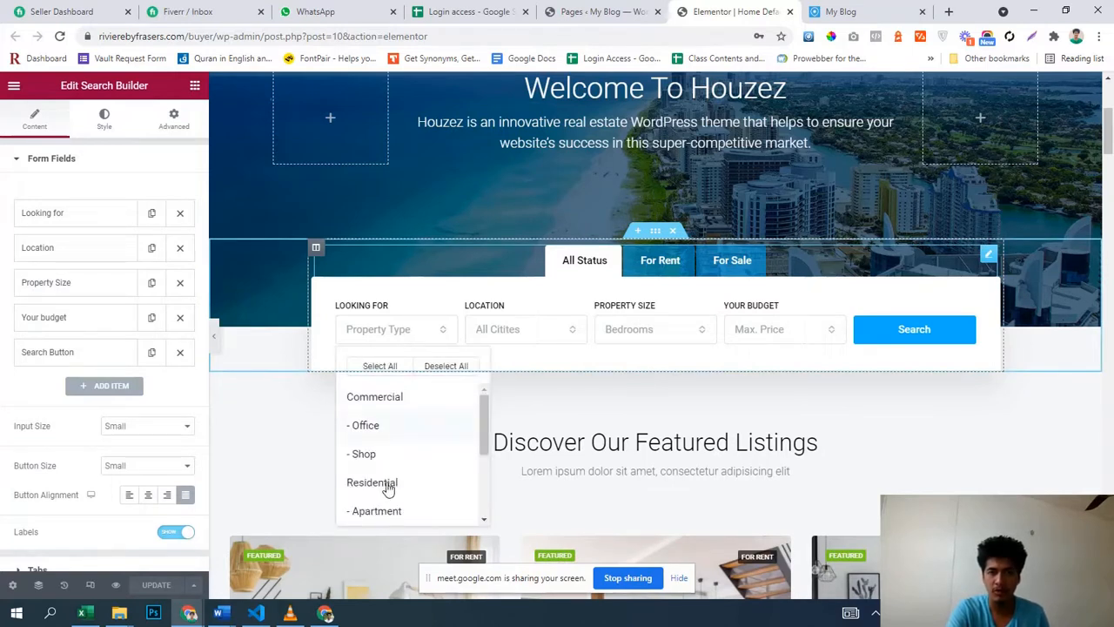
scroll(400, 409, "down", 5)
left_click(389, 336)
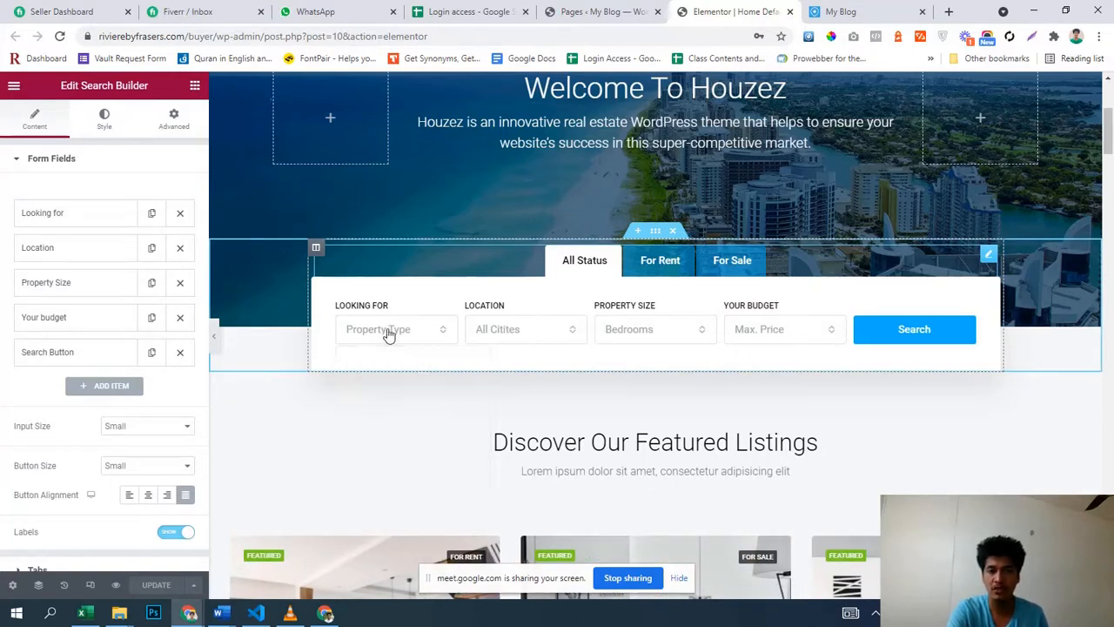
- Open the Real Estate Properties list in the WordPress admin and look through the imported properties
left_click(601, 12)
mouse_move(44, 200)
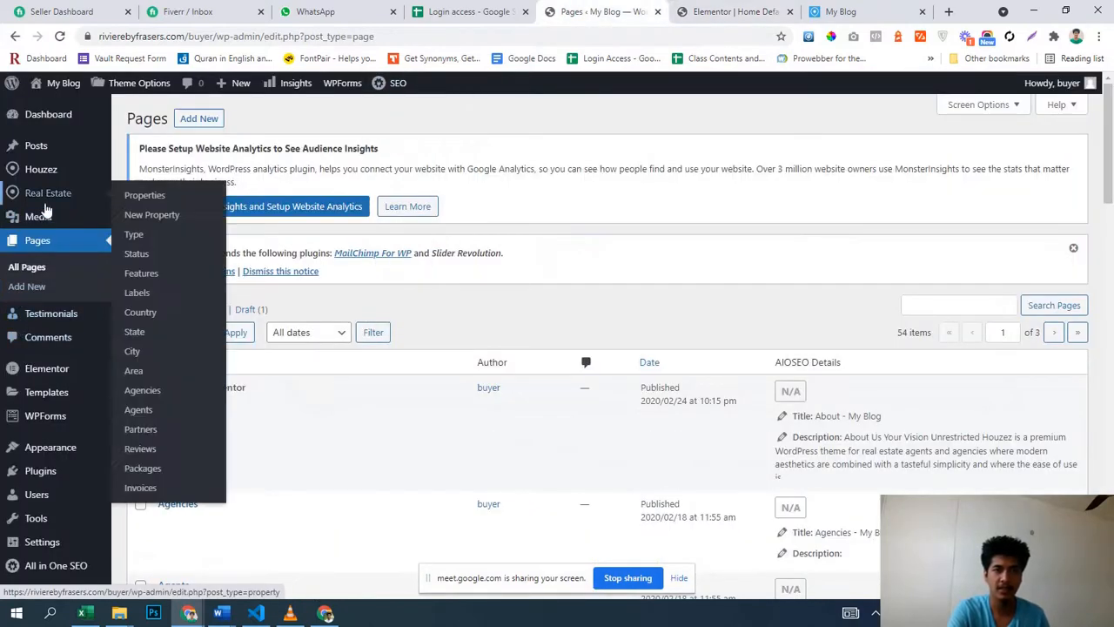
left_click(144, 199)
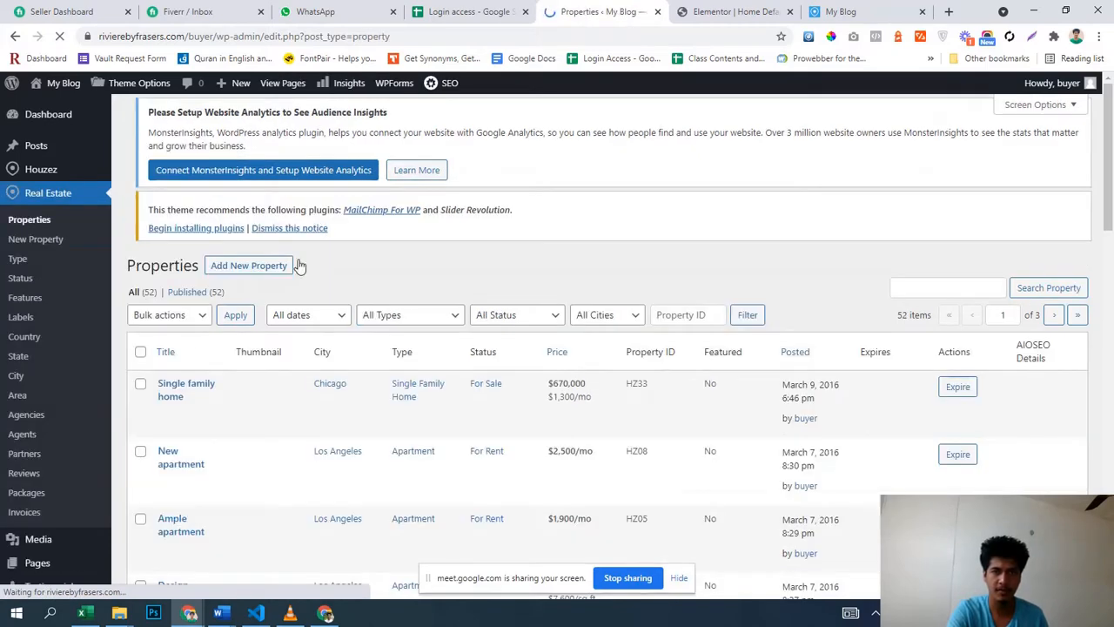
scroll(351, 279, "down", 6)
scroll(353, 344, "down", 5)
scroll(353, 346, "up", 10)
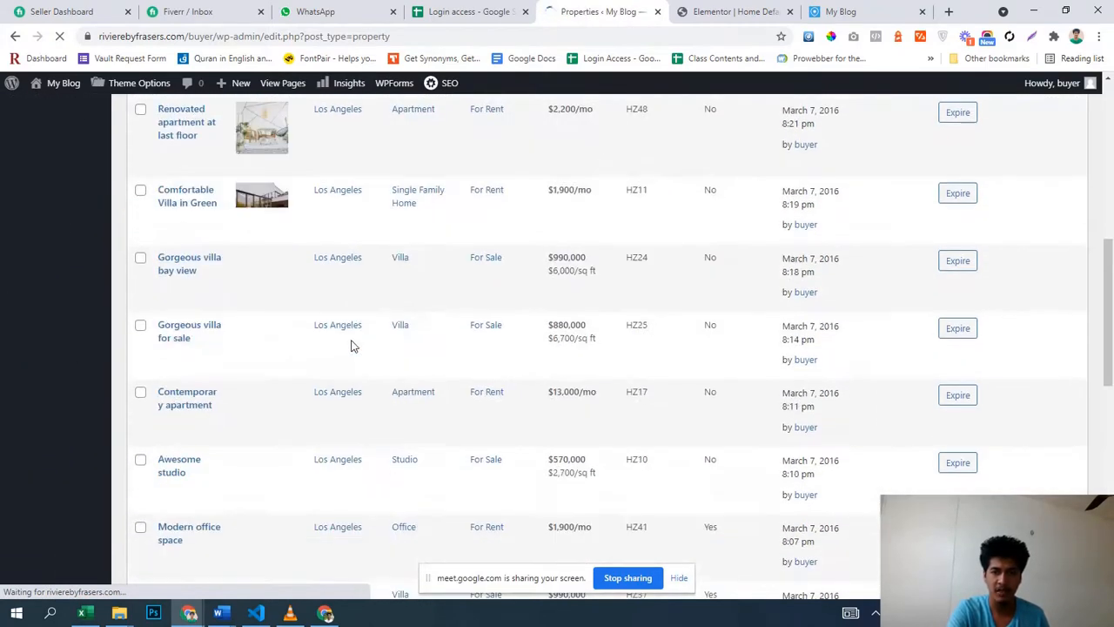
scroll(353, 346, "up", 3)
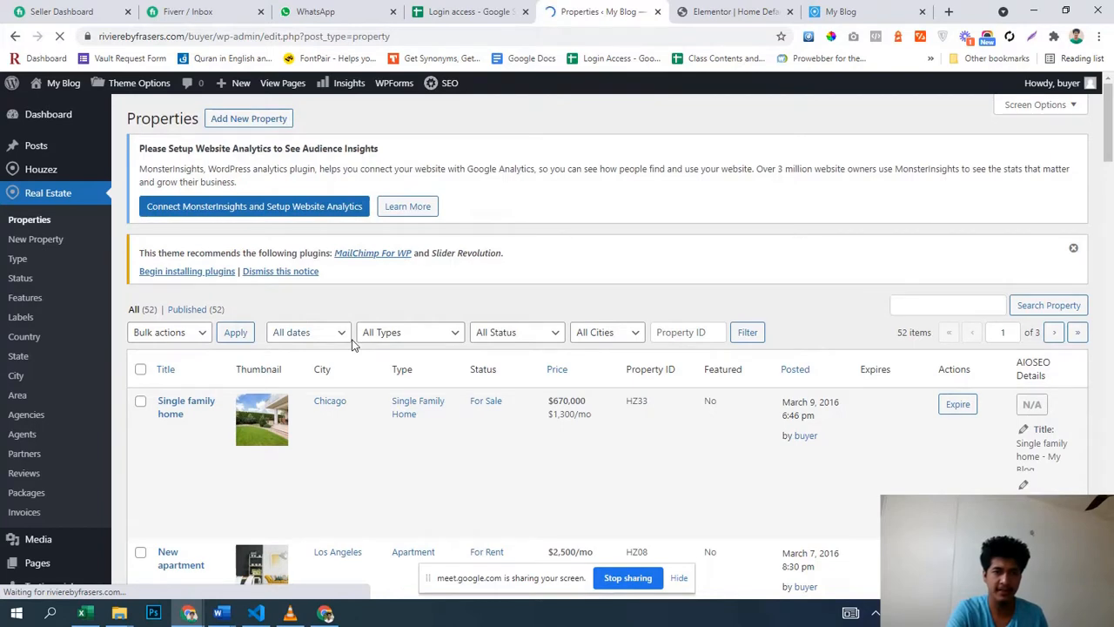
- Open the property Type page, and meanwhile recheck the Property Type options in the Elementor search form
left_click(20, 261)
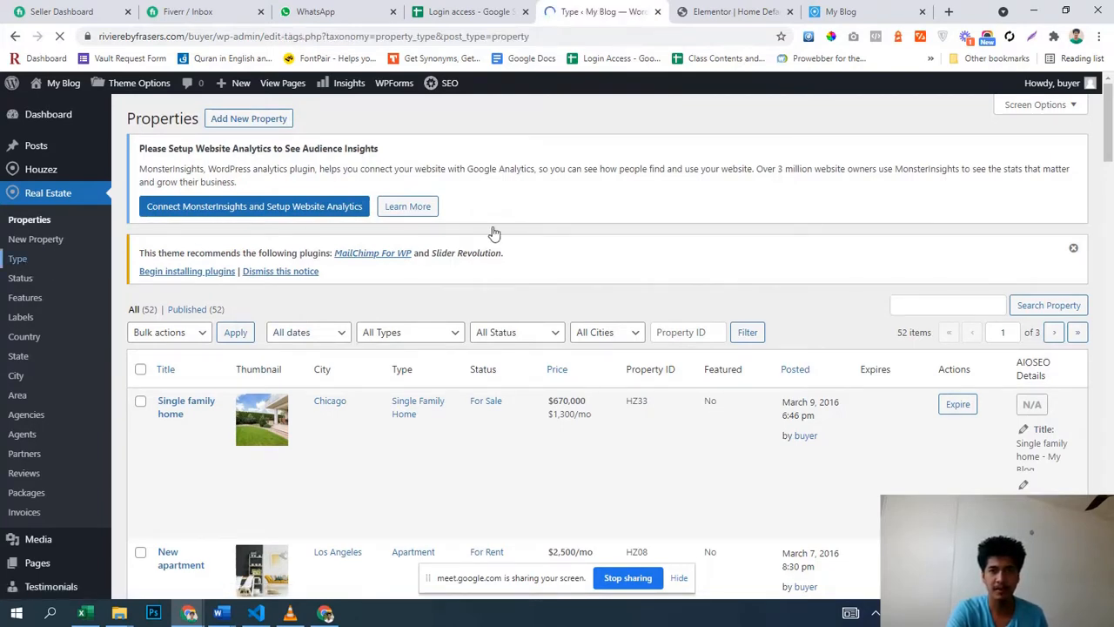
left_click(736, 12)
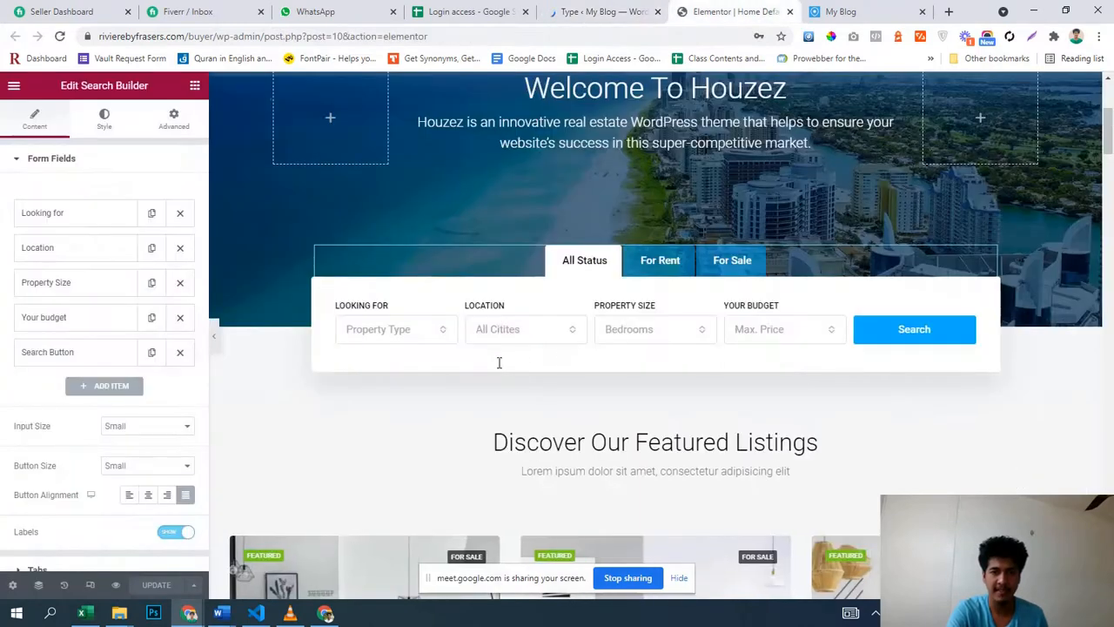
left_click(387, 341)
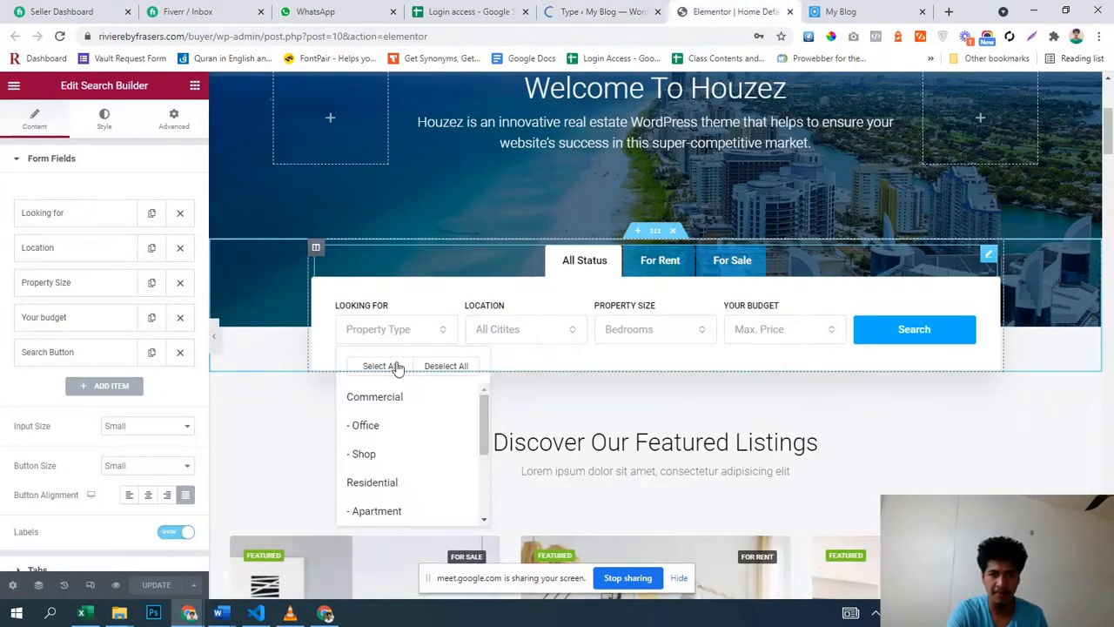
scroll(418, 450, "down", 2)
scroll(409, 461, "up", 1)
scroll(410, 461, "up", 2)
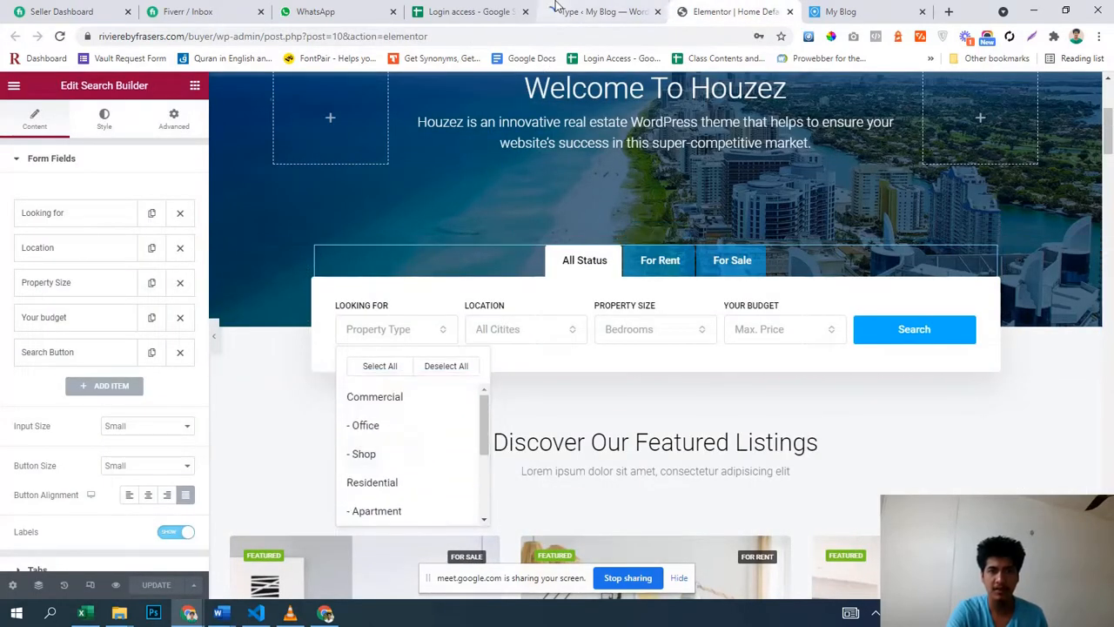
- Return to the property Type page in the WordPress admin and examine the list of existing types
key("ctrl+shift+Tab")
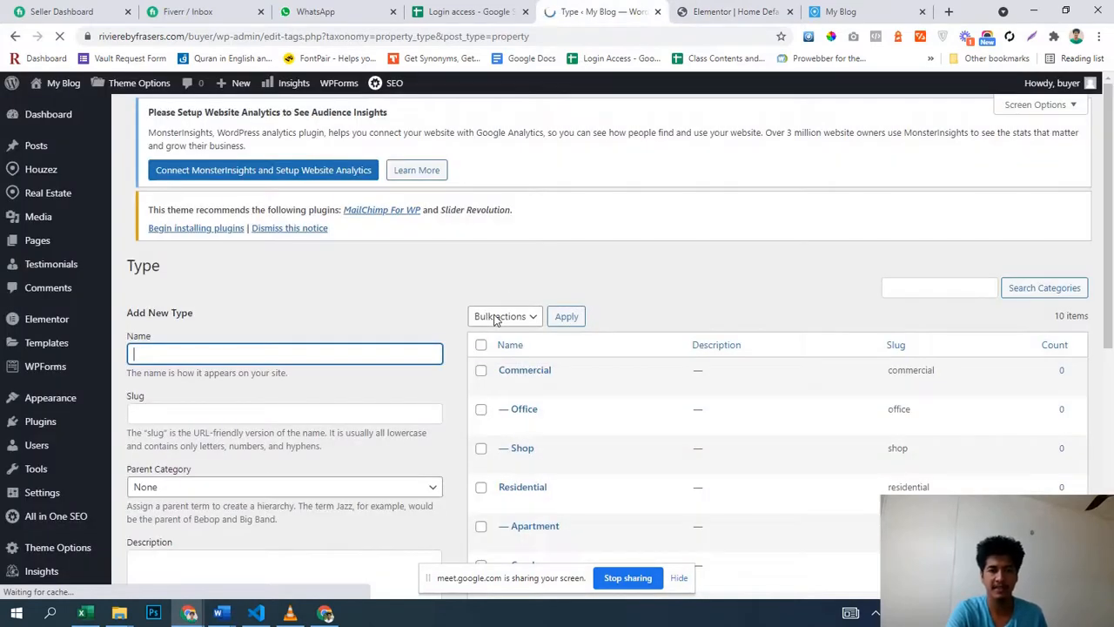
scroll(543, 373, "down", 3)
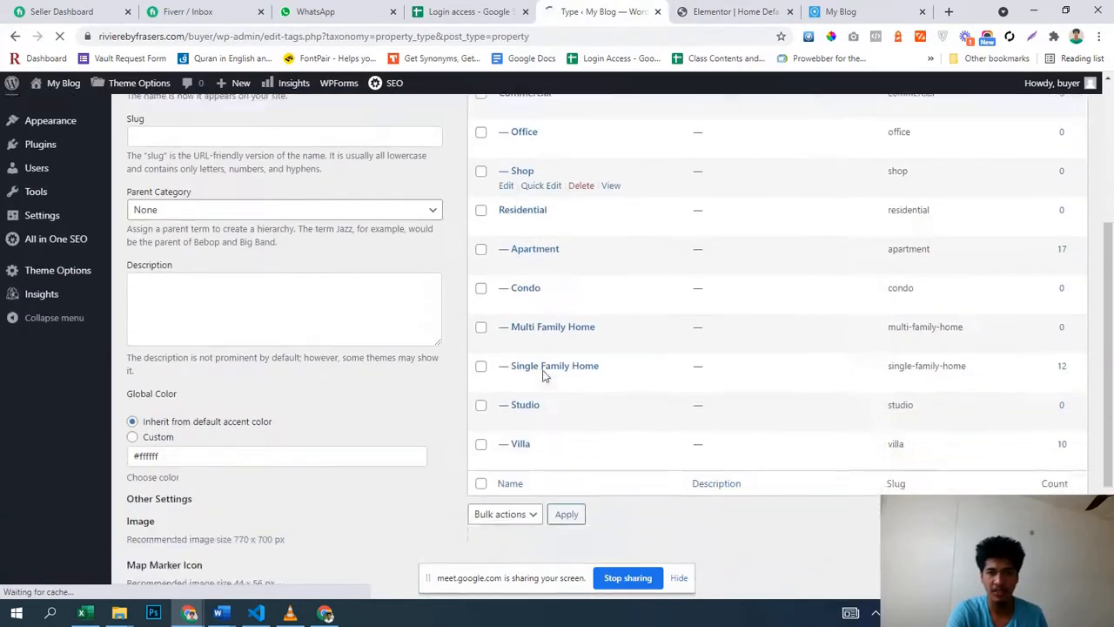
scroll(536, 283, "up", 2)
scroll(554, 393, "down", 3)
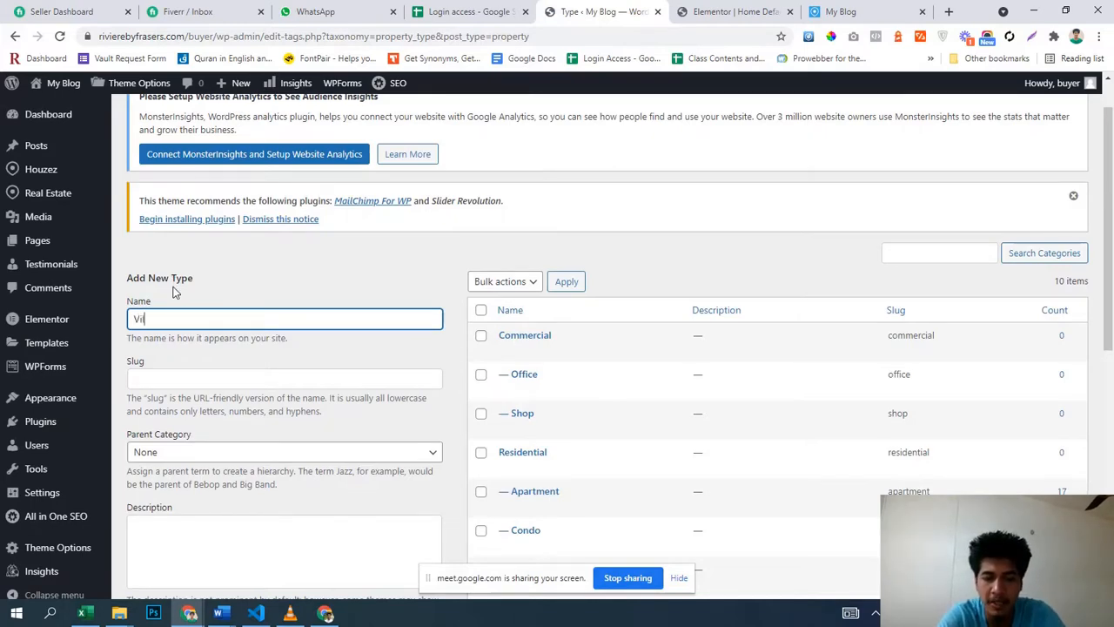
- Name the new property type "Village" and choose los-angeles-1.jpg from the Media Library as its image
scroll(269, 366, "down", 5)
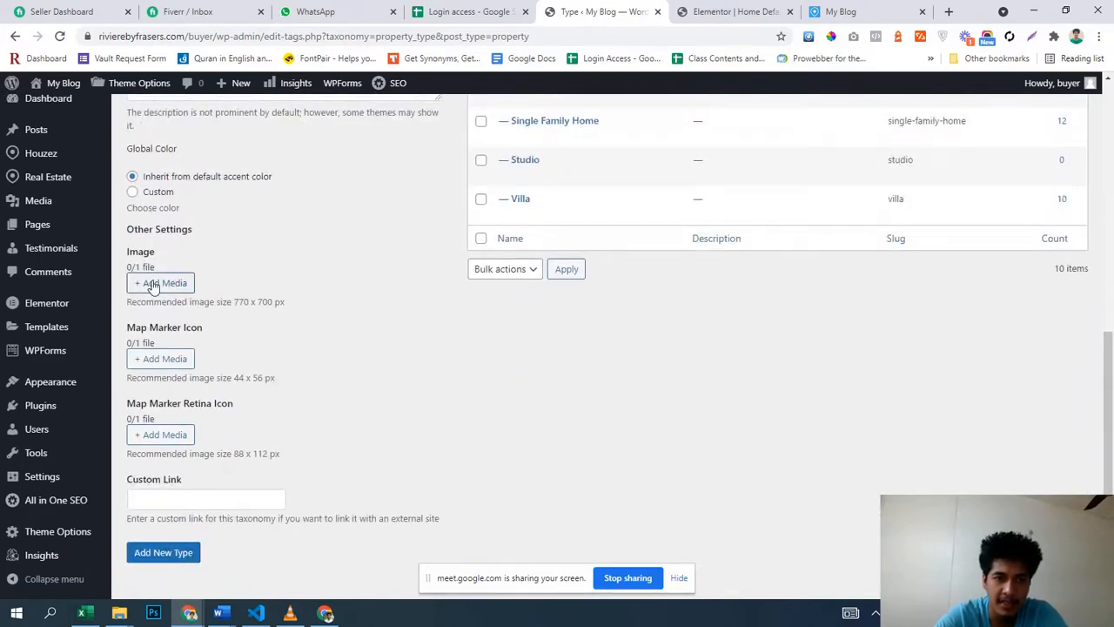
left_click(153, 284)
left_click(103, 148)
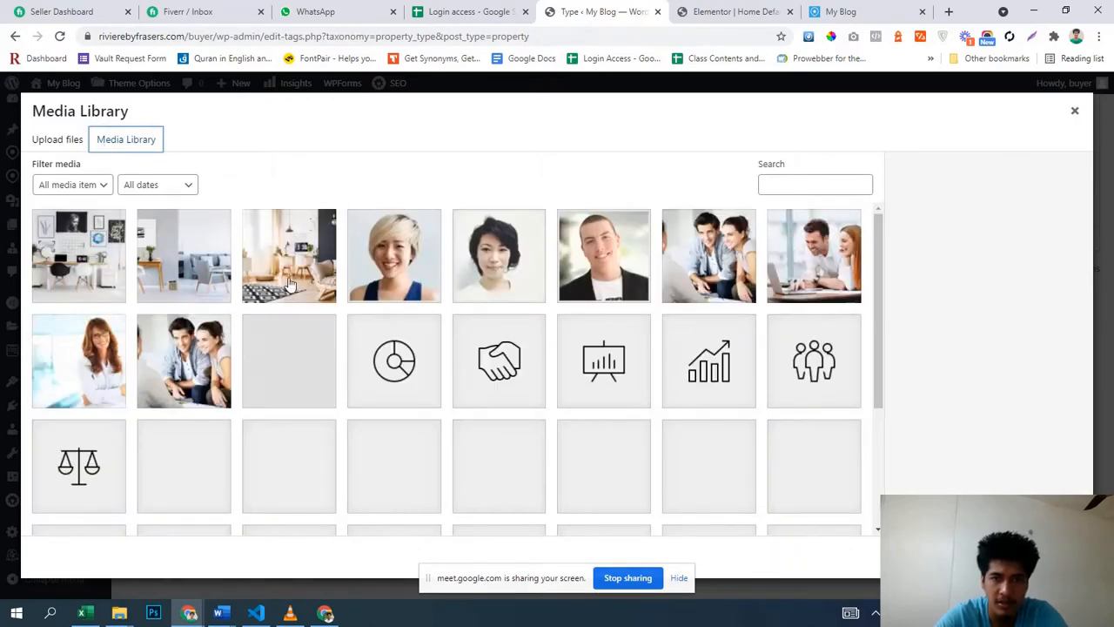
scroll(291, 287, "down", 3)
scroll(291, 287, "down", 1)
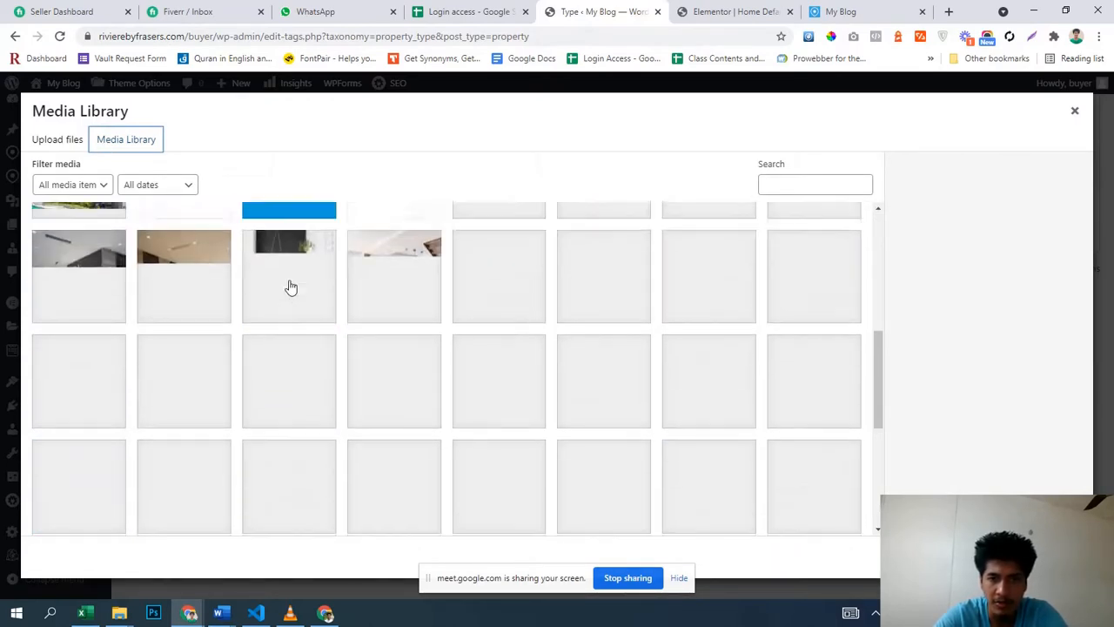
scroll(291, 287, "up", 2)
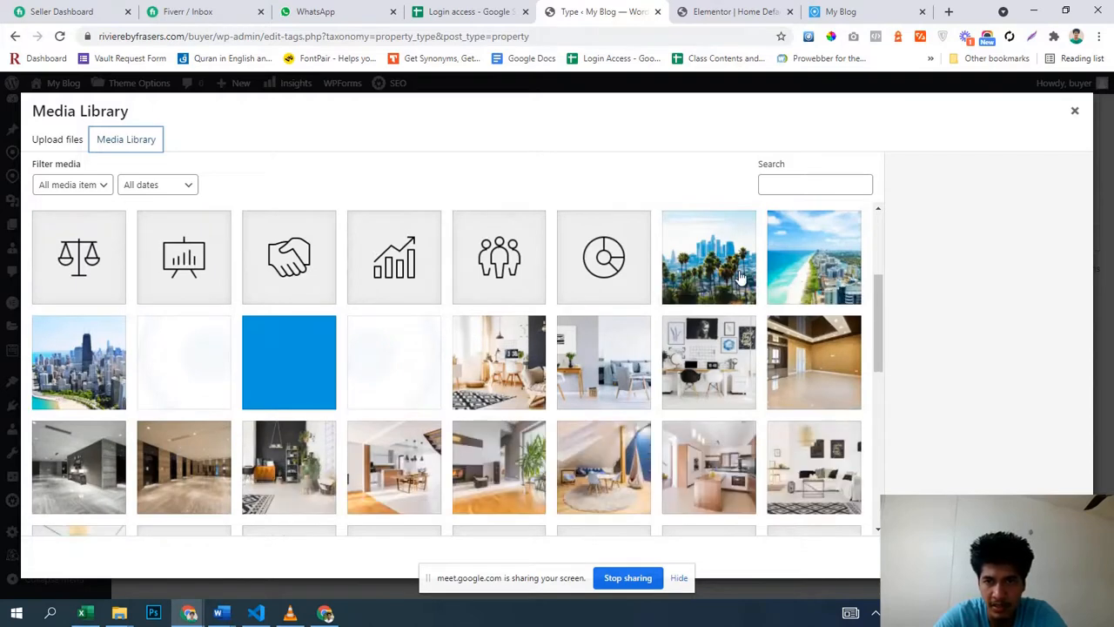
left_click(739, 276)
left_click(739, 277)
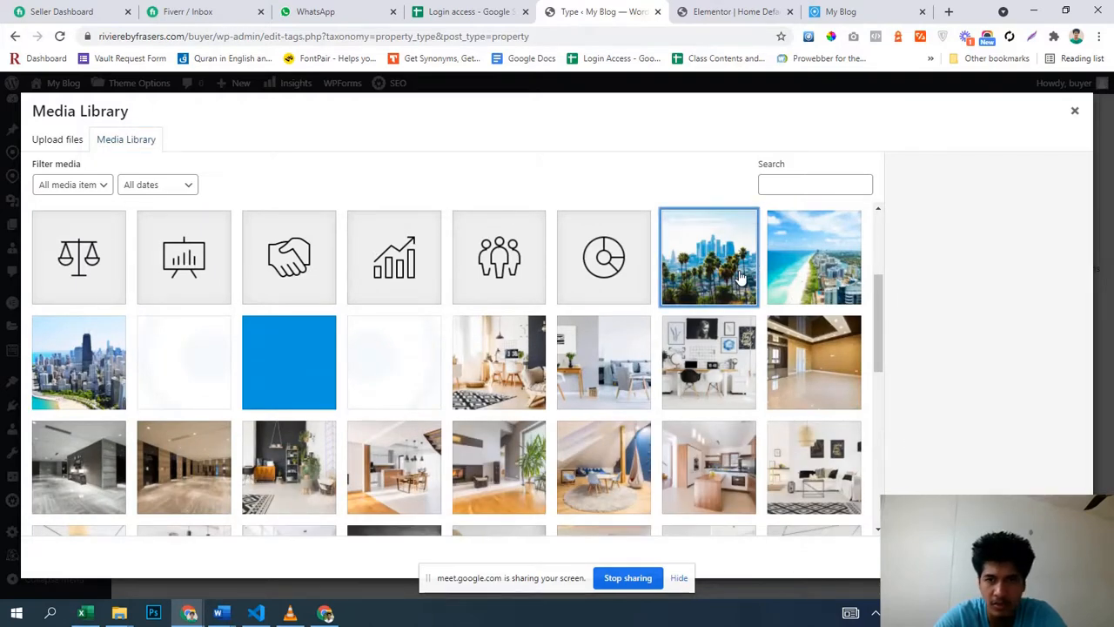
left_click(739, 276)
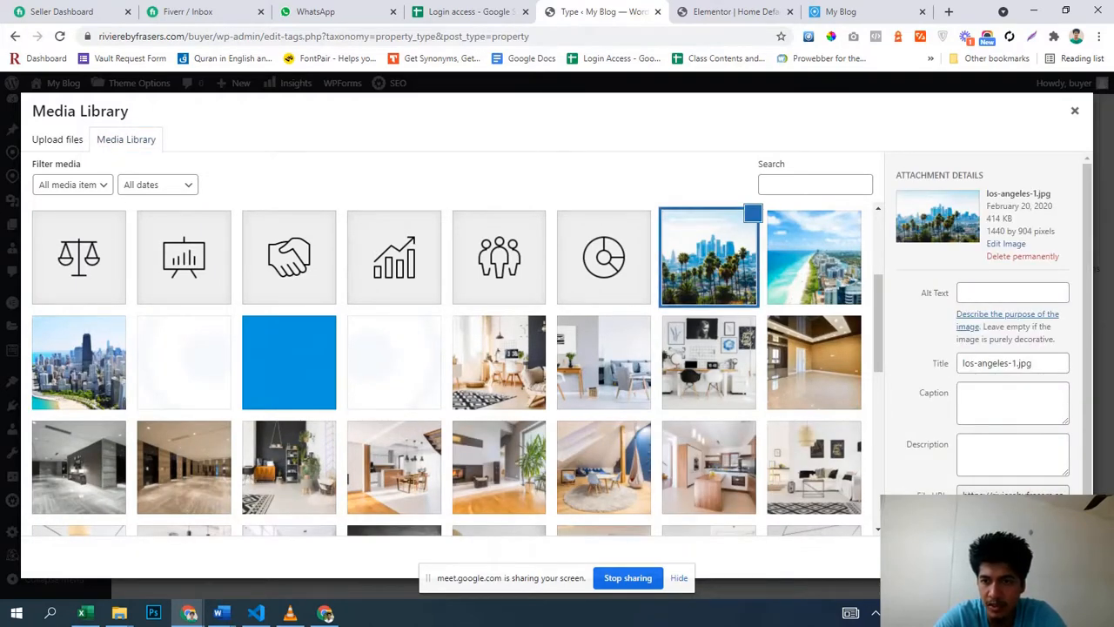
left_click(1036, 560)
- Add the new Village property type to the site and look for it in the type list
scroll(516, 331, "down", 1)
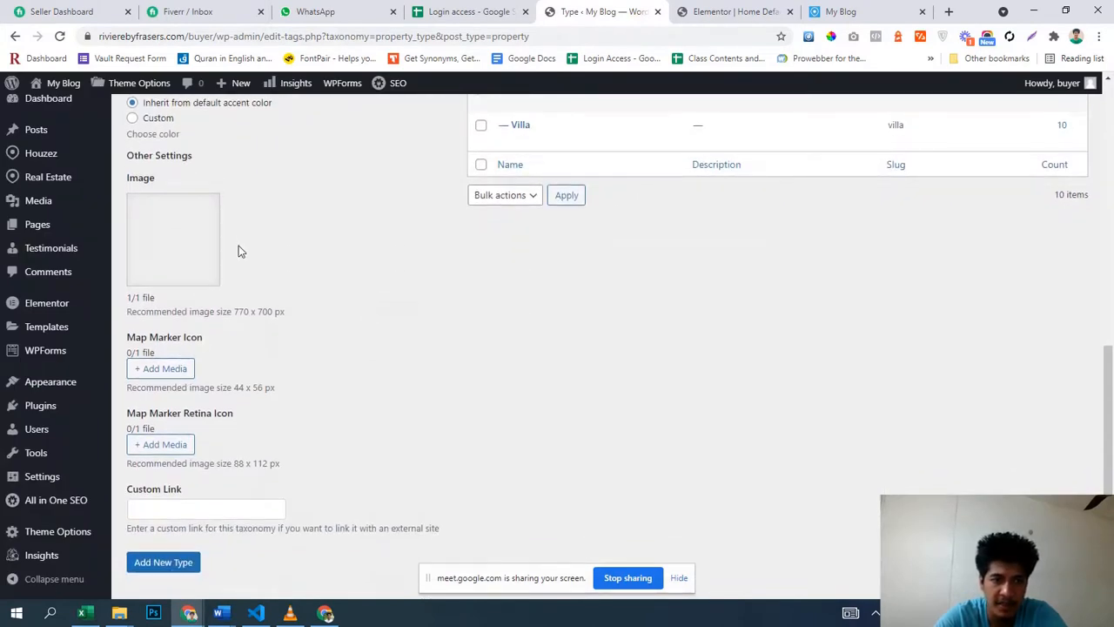
scroll(238, 253, "down", 1)
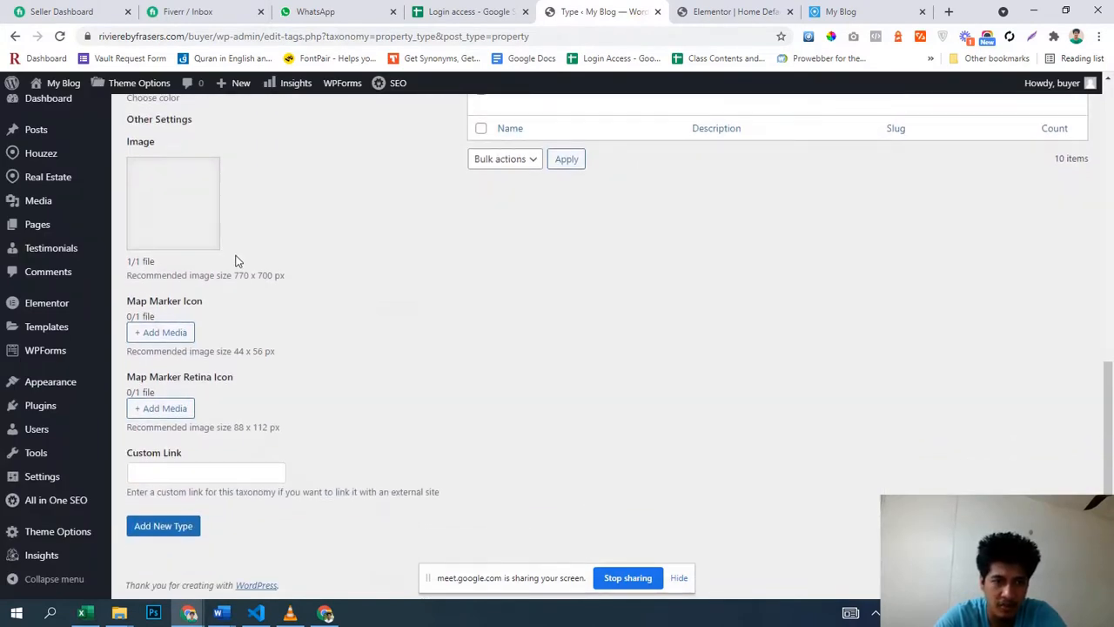
left_click(179, 527)
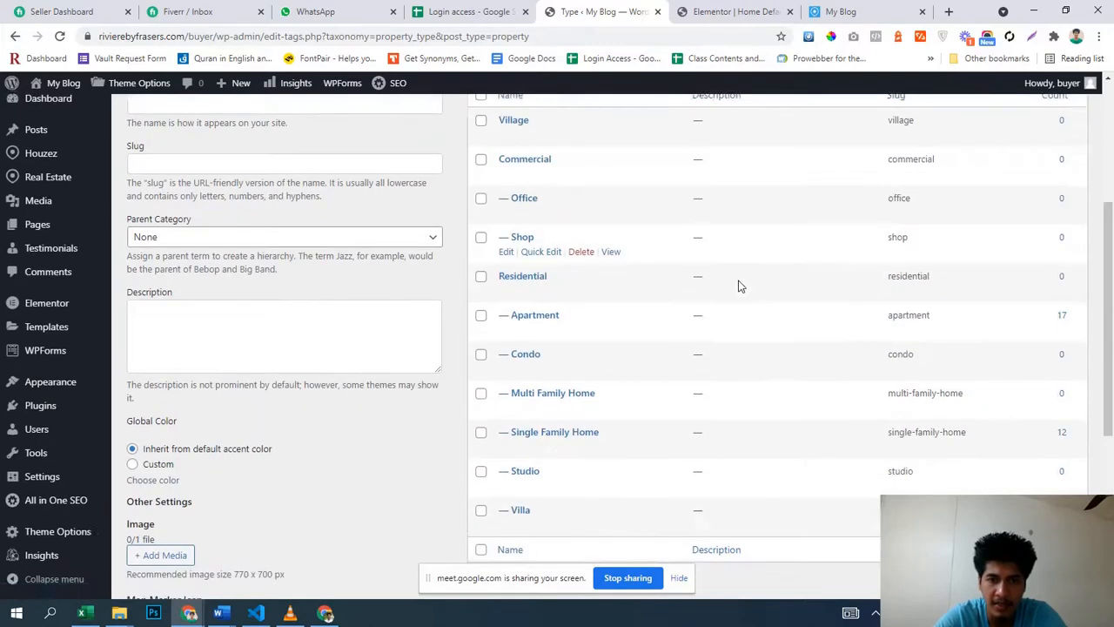
scroll(739, 284, "up", 1)
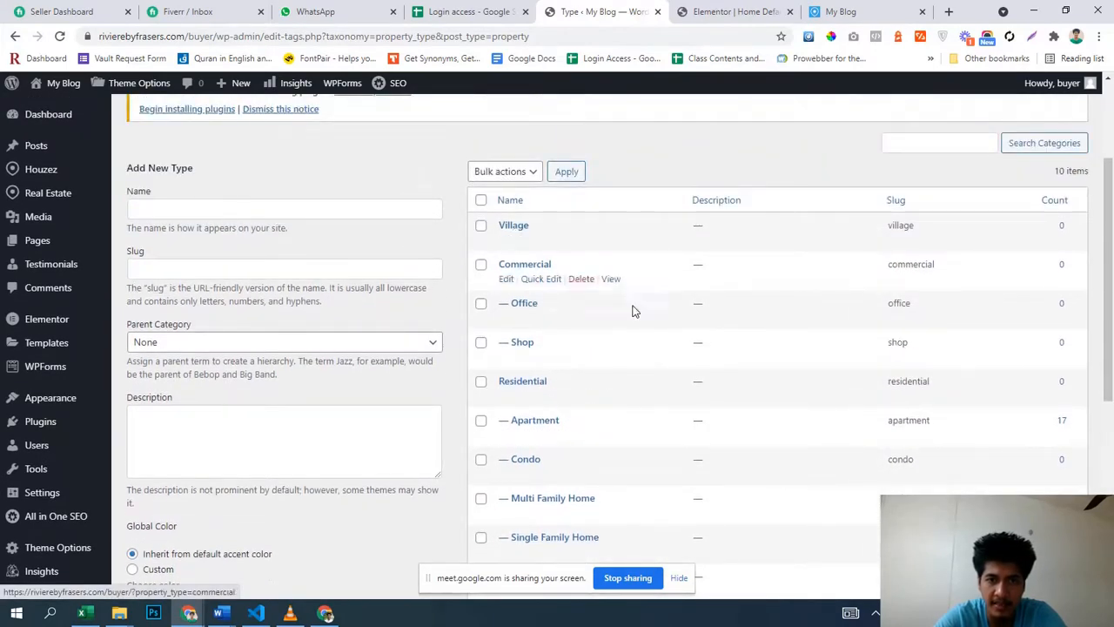
scroll(639, 336, "down", 4)
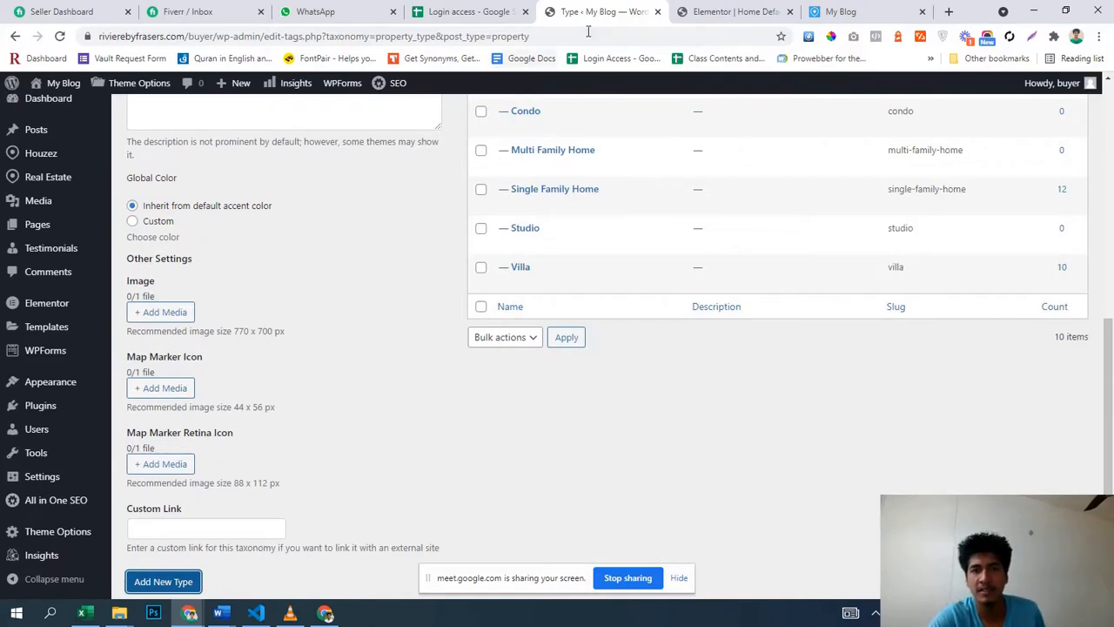
- Switch back to the Elementor editor and look for the Village type in the search form's Property Type options
left_click(760, 11)
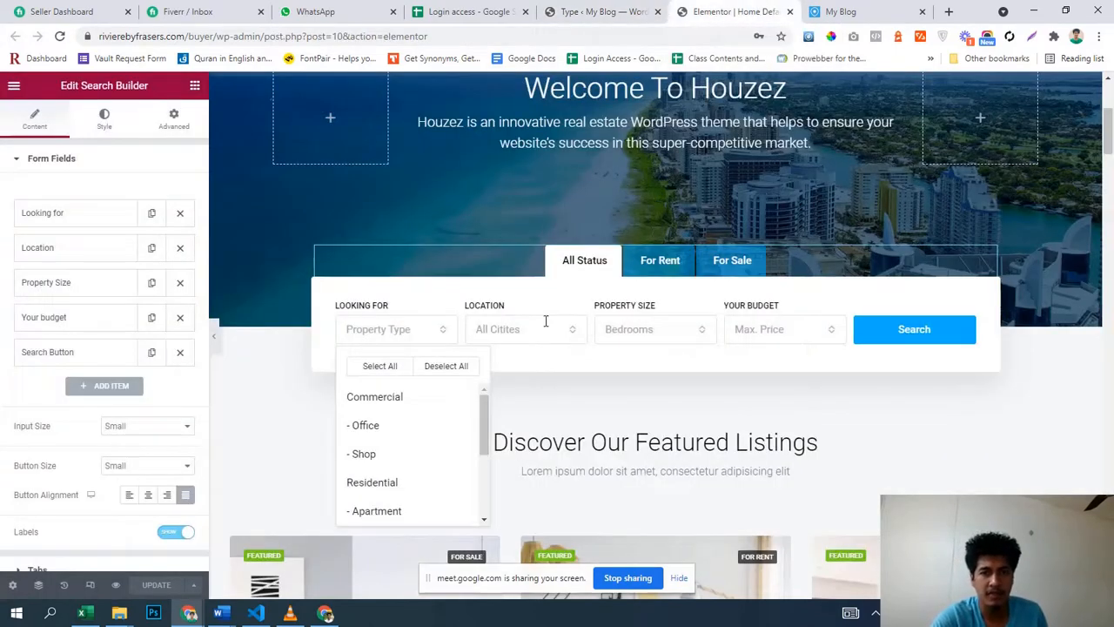
scroll(392, 426, "down", 5)
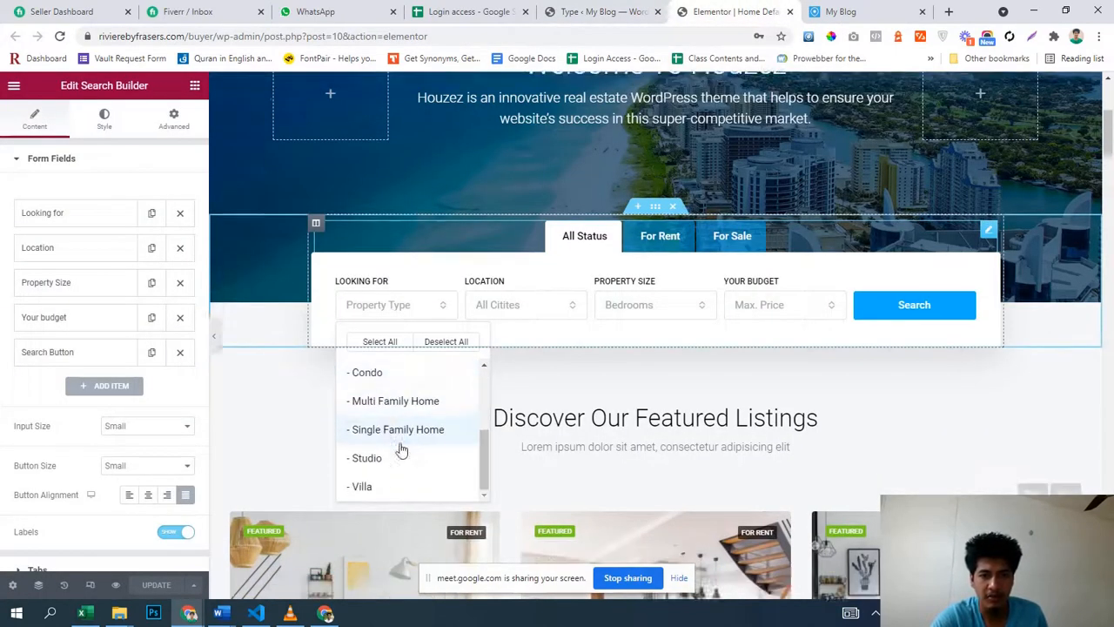
- Check the rest of the search form's Property Type options and reload the Elementor editor page
scroll(402, 450, "down", 2)
scroll(448, 345, "up", 5)
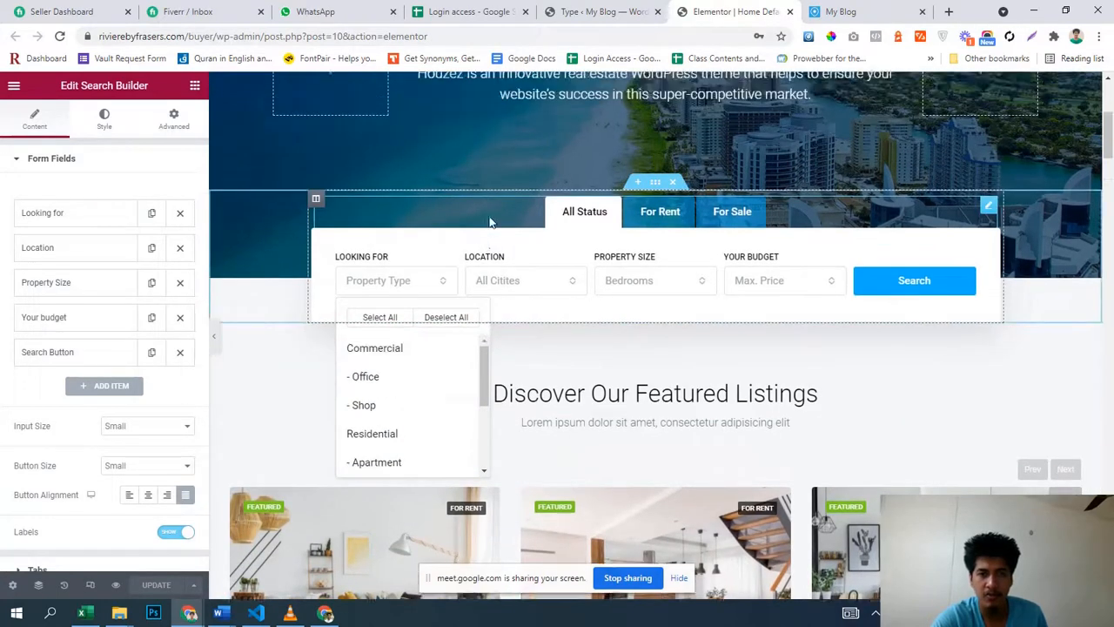
scroll(489, 222, "up", 3)
left_click(65, 38)
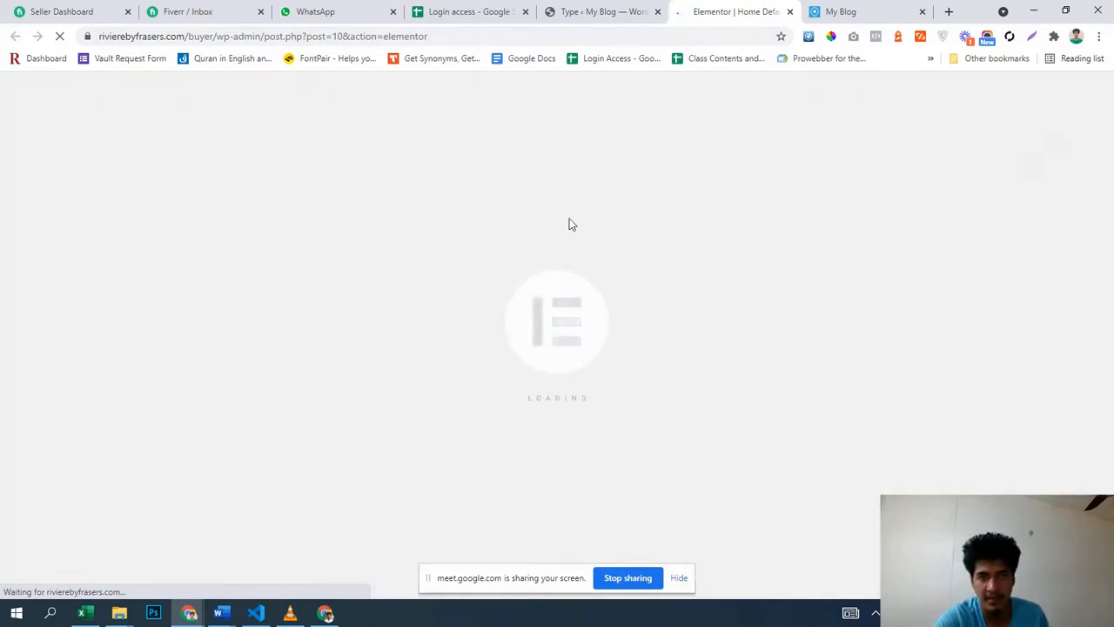
- Return to the WordPress admin and open the Real Estate Status page to review the existing property statuses
left_click(628, 9)
scroll(634, 422, "up", 3)
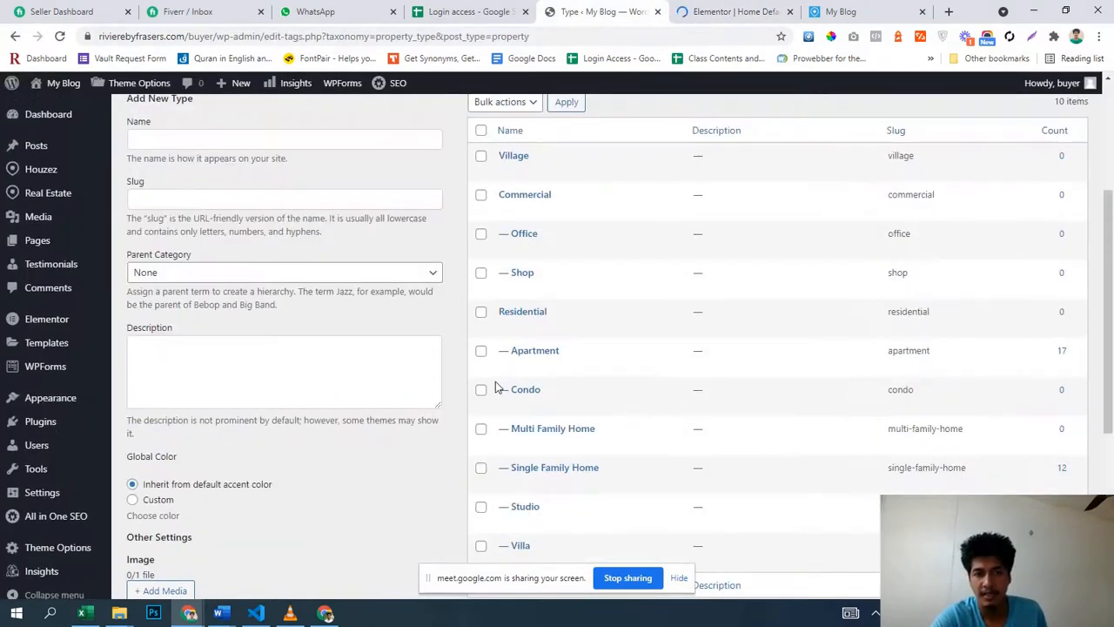
scroll(851, 331, "up", 2)
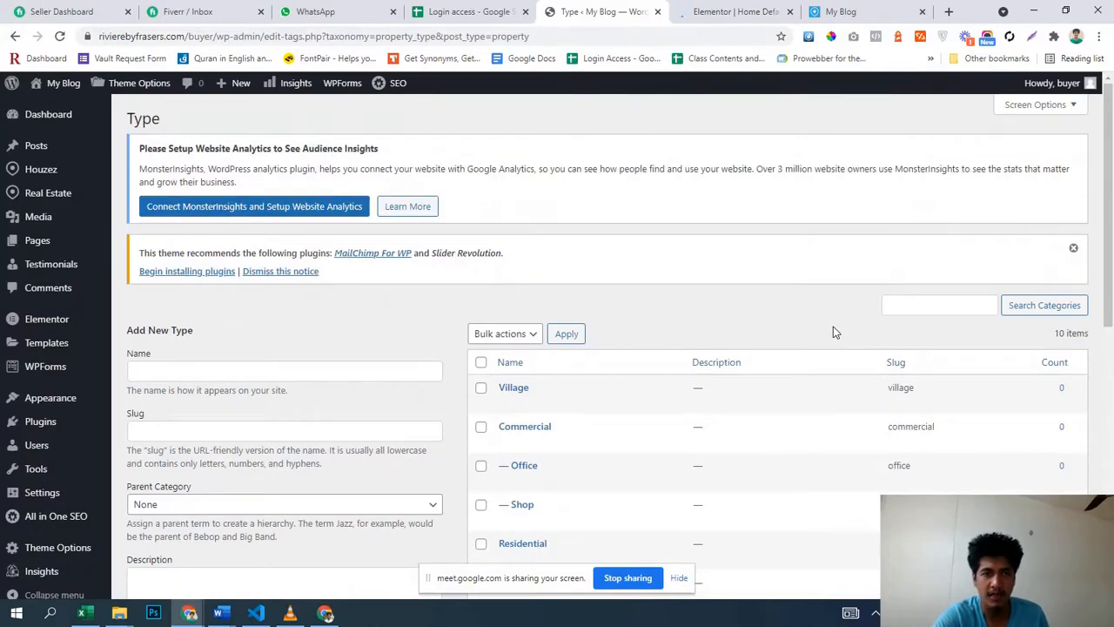
scroll(548, 327, "down", 2)
scroll(480, 337, "up", 2)
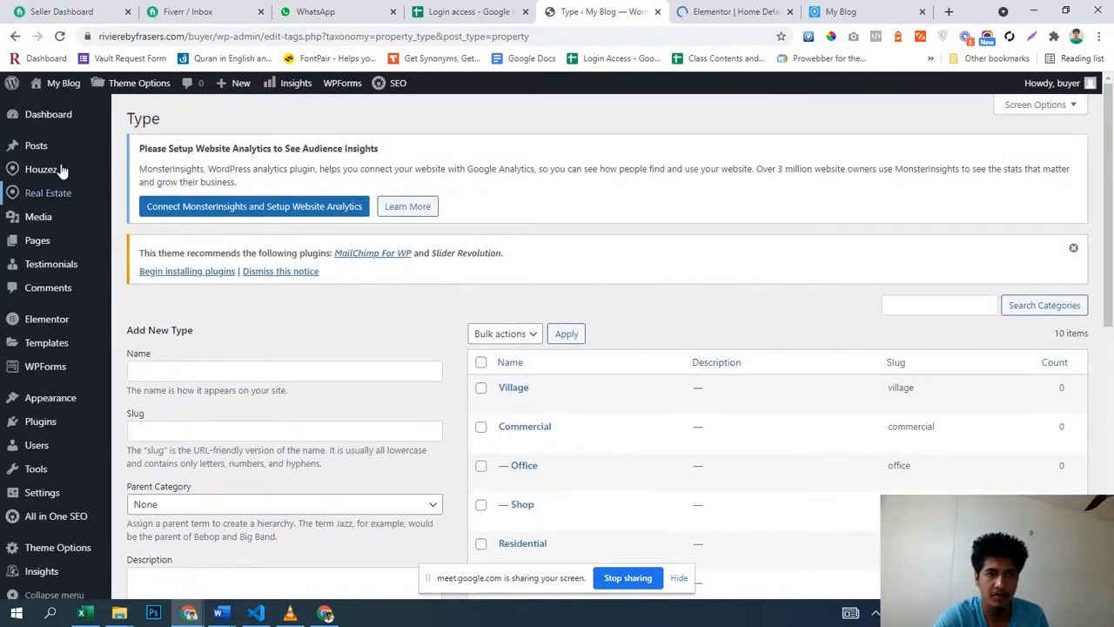
mouse_move(43, 180)
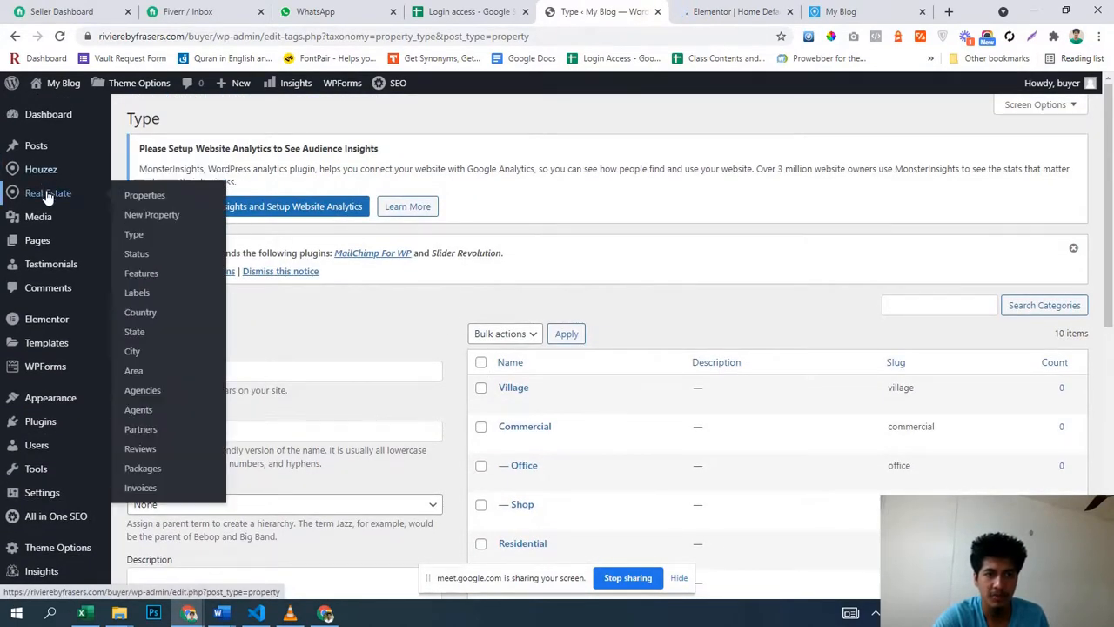
left_click(139, 254)
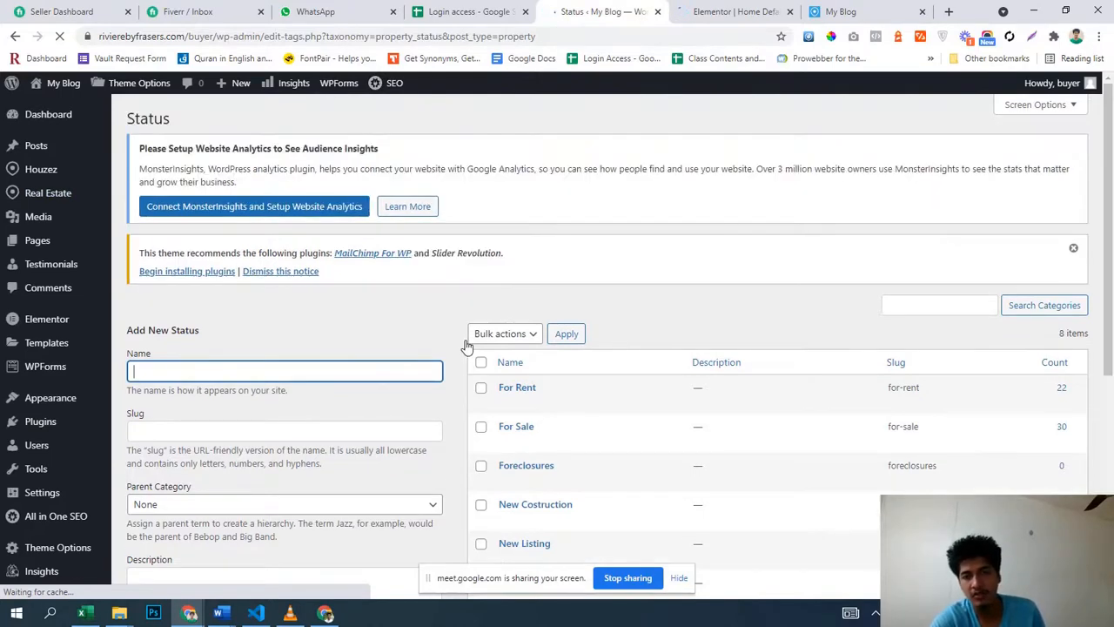
scroll(474, 348, "down", 3)
scroll(466, 442, "up", 3)
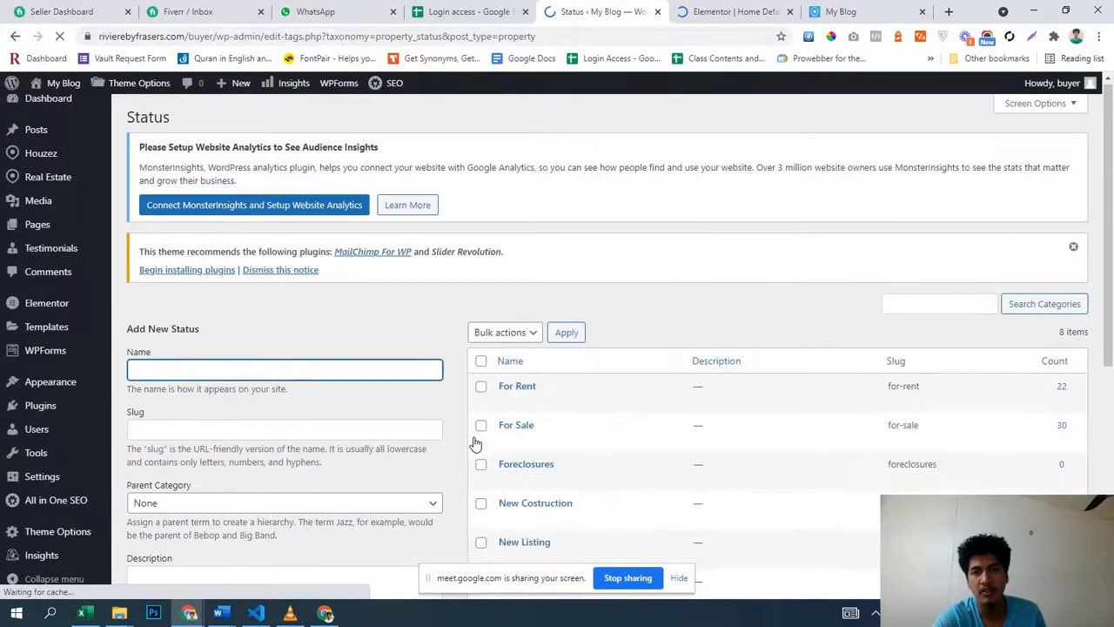
- Switch to the live home page and examine the status labels on its property listings and the search form's status options
left_click(692, 15)
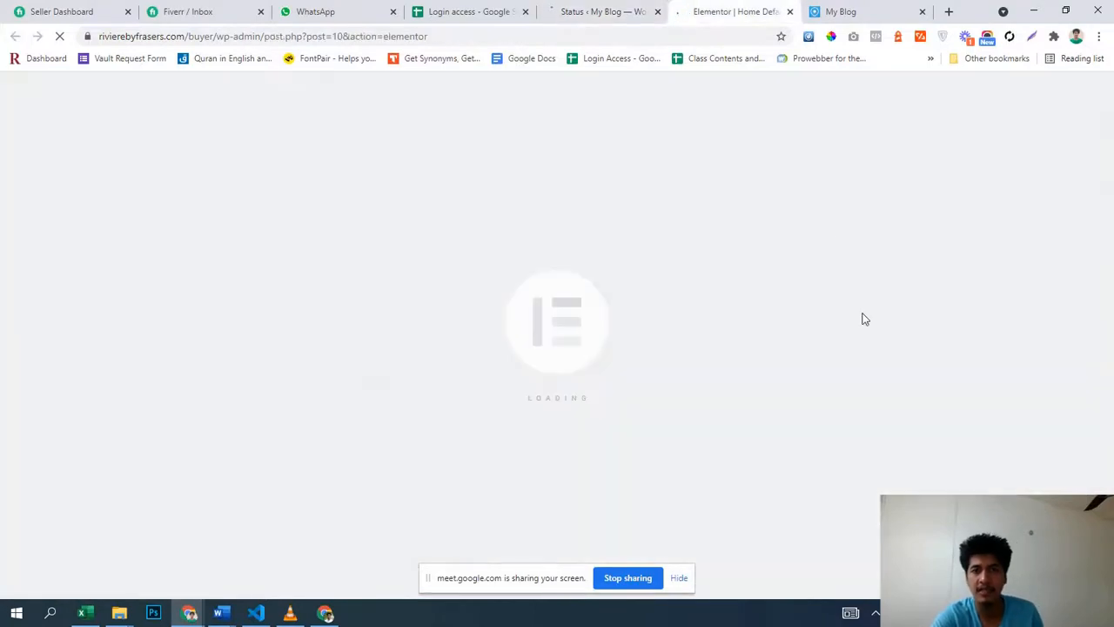
left_click(865, 10)
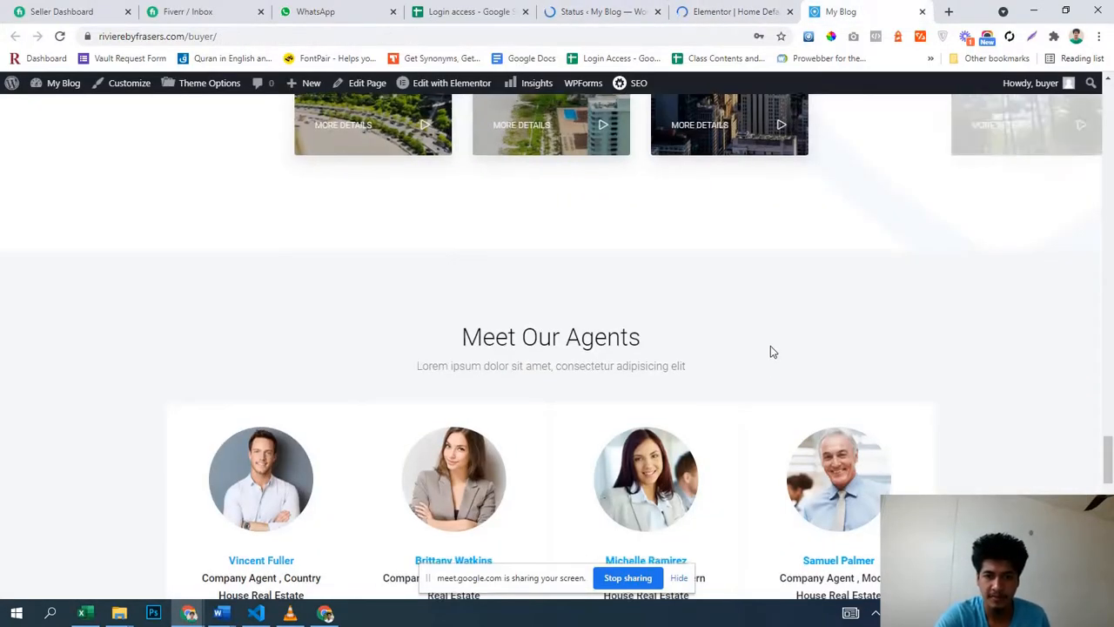
scroll(770, 349, "up", 10)
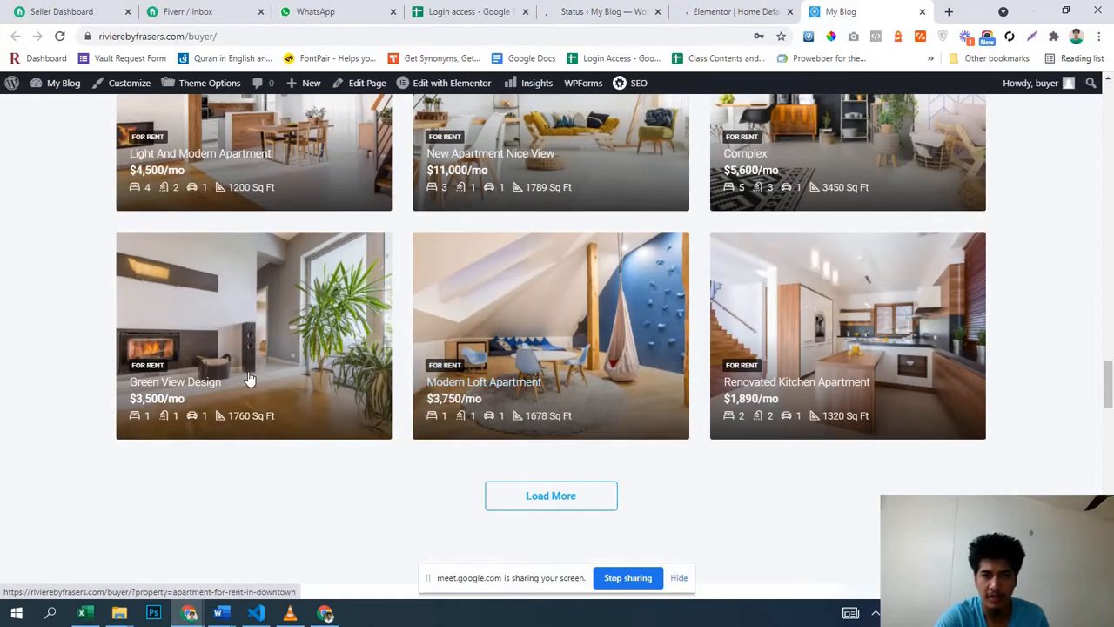
scroll(391, 385, "up", 3)
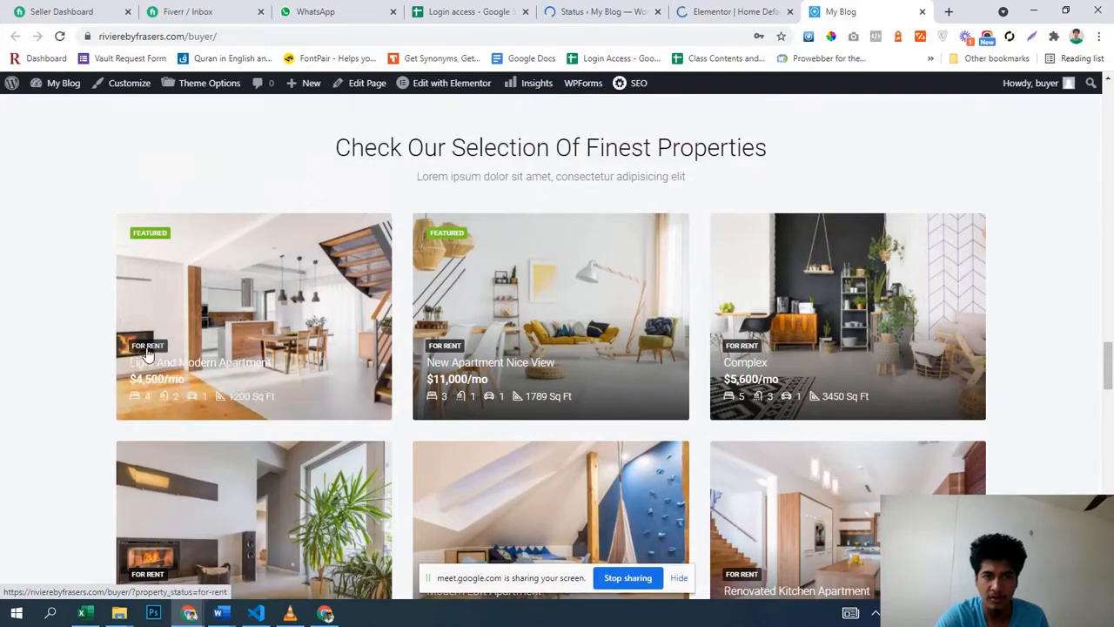
scroll(531, 373, "up", 4)
scroll(531, 372, "down", 6)
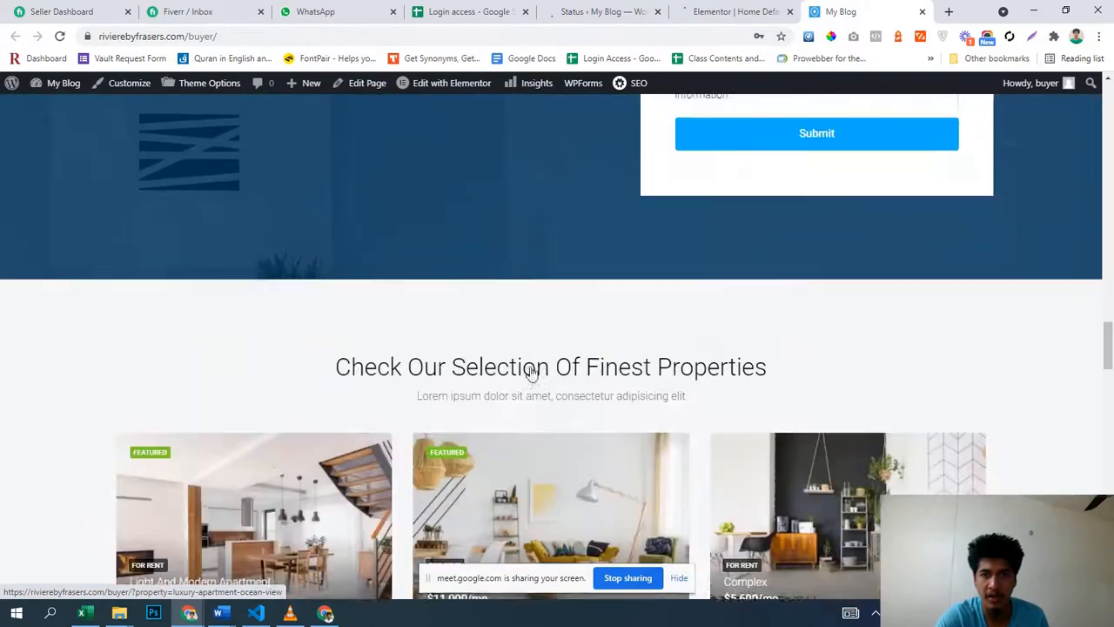
scroll(533, 364, "up", 10)
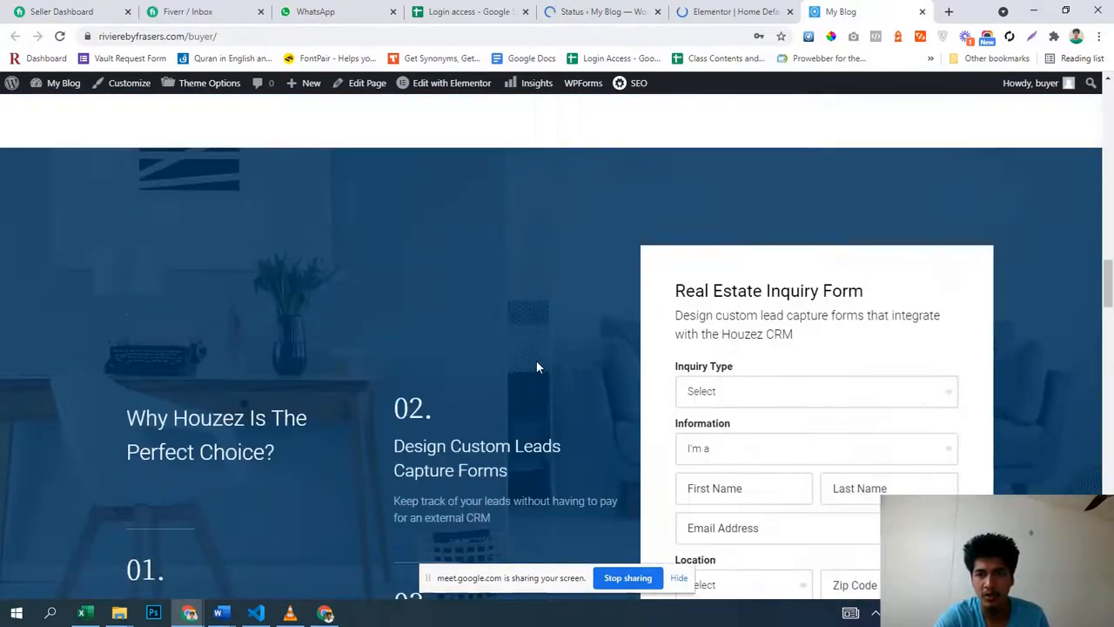
scroll(536, 360, "up", 8)
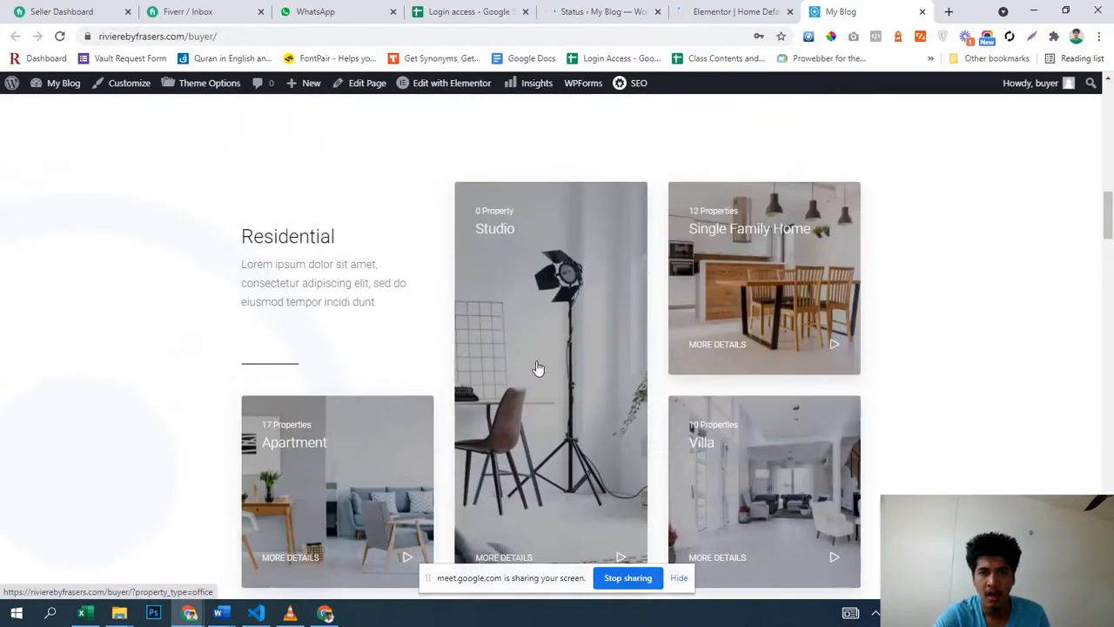
scroll(538, 368, "up", 5)
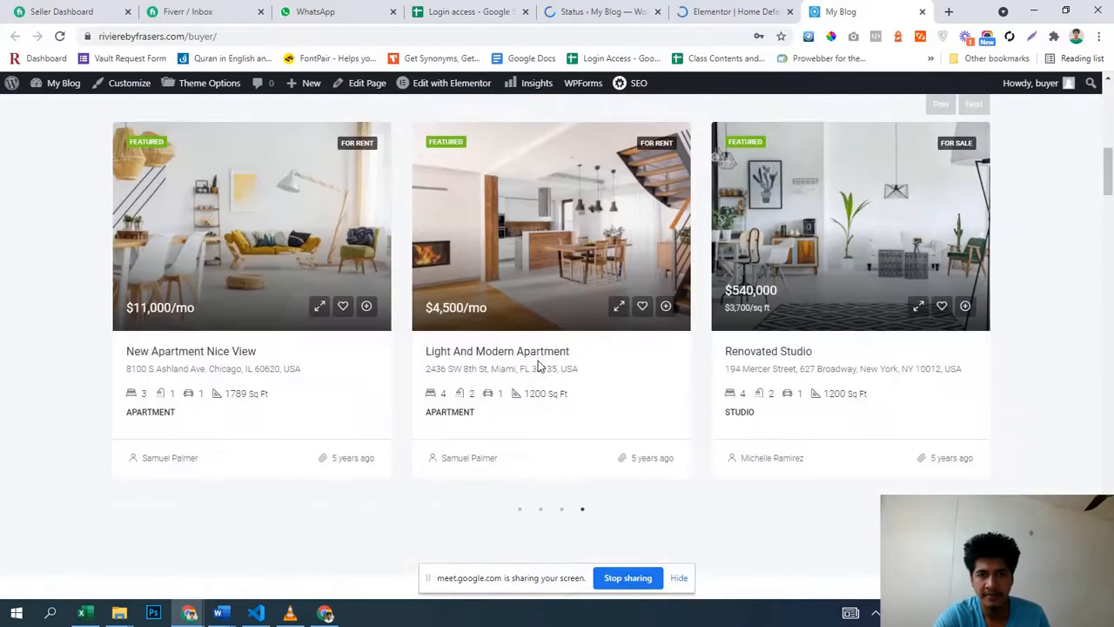
scroll(523, 368, "up", 2)
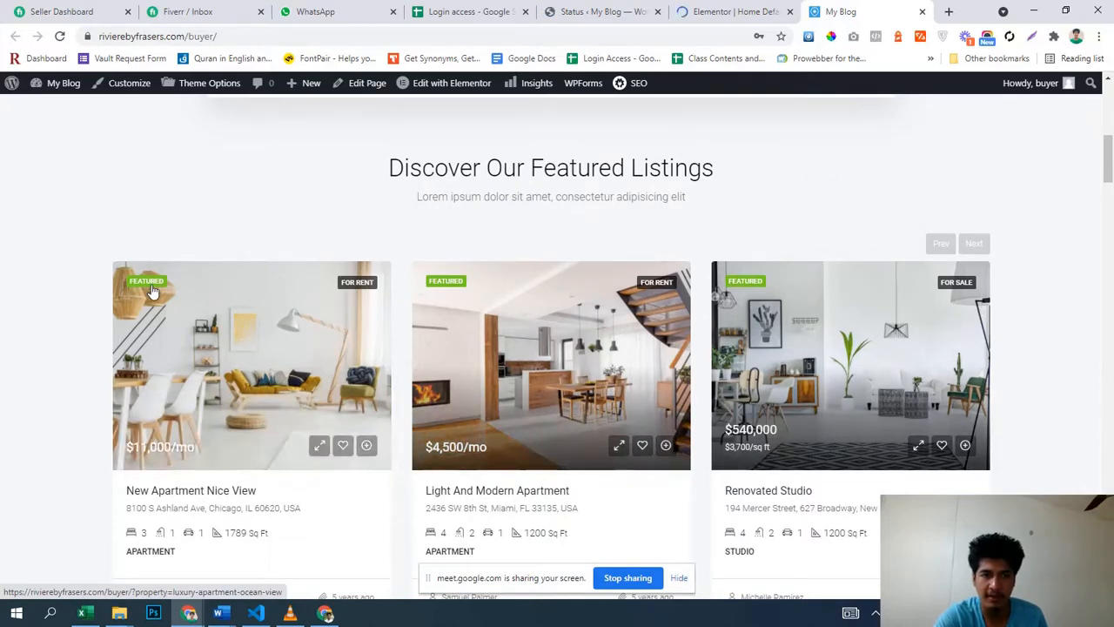
scroll(266, 336, "up", 5)
scroll(640, 137, "down", 3)
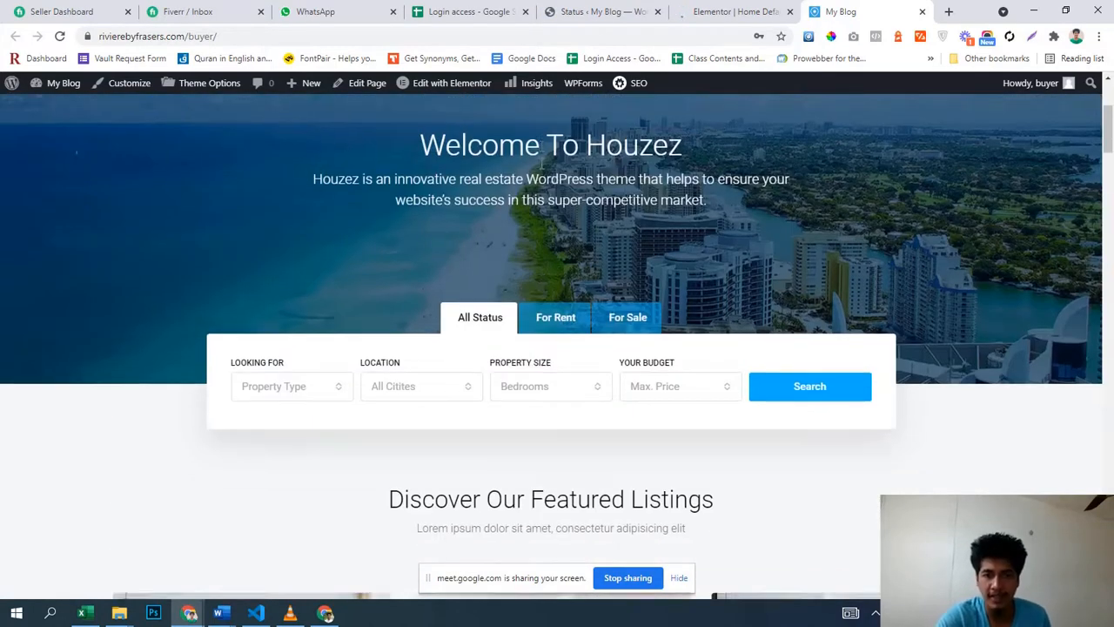
scroll(640, 137, "up", 3)
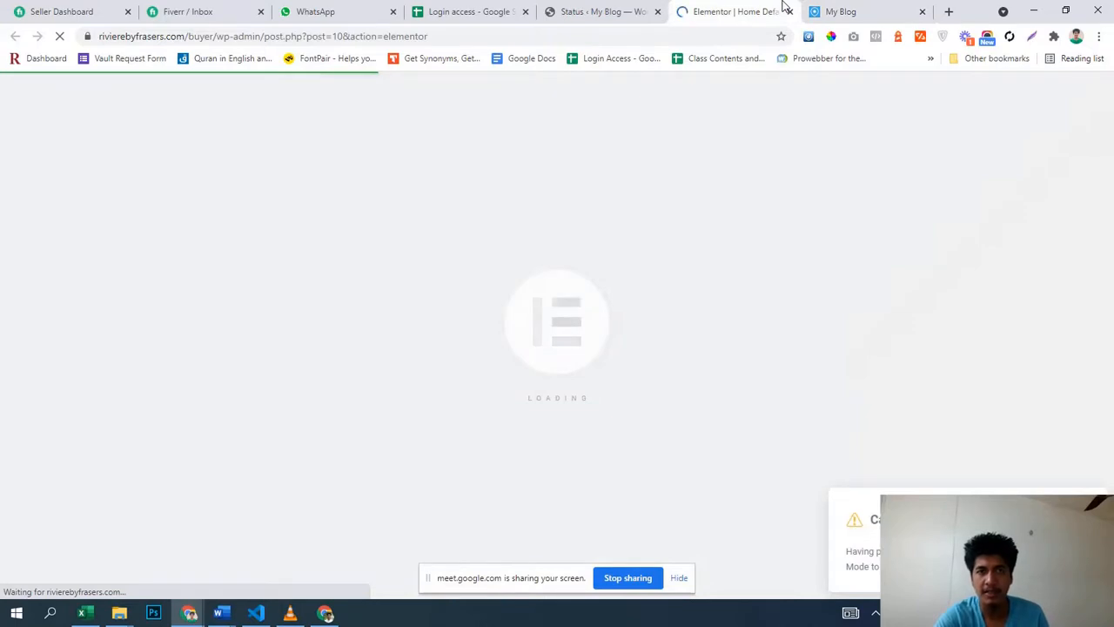
left_click(818, 10)
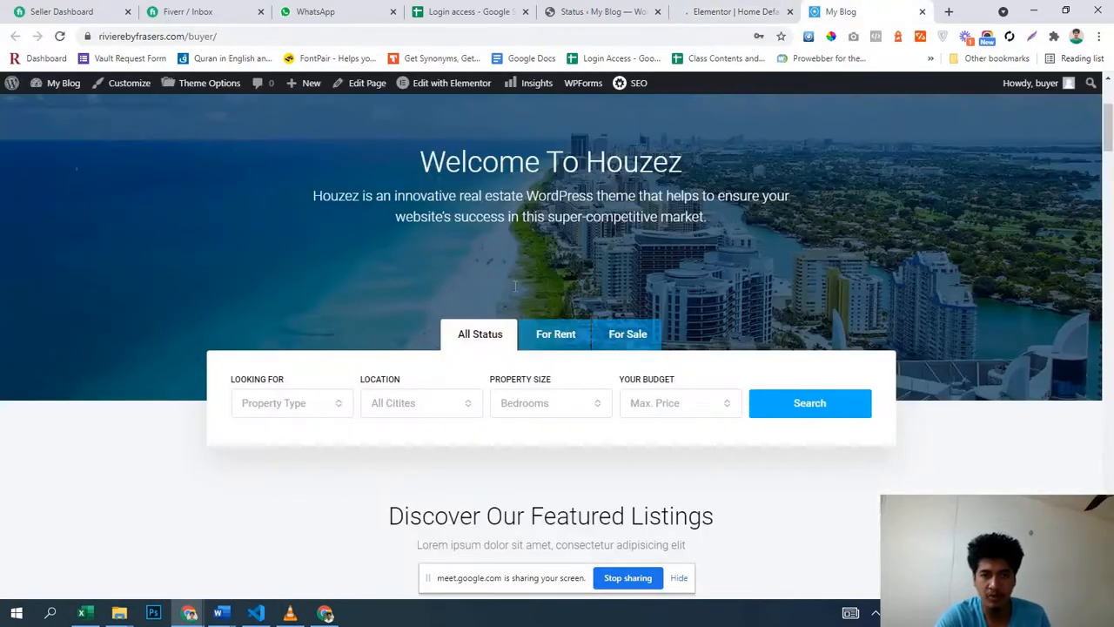
- Review the property status list in the WordPress admin and open the Real Estate Features page
left_click(575, 11)
scroll(586, 392, "down", 1)
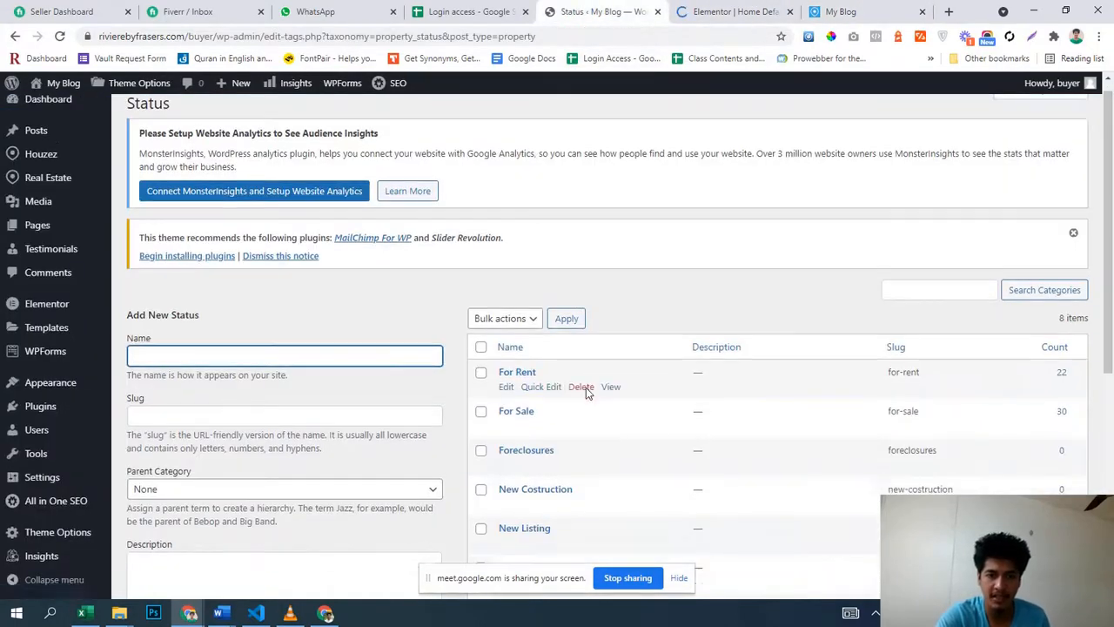
scroll(586, 388, "down", 2)
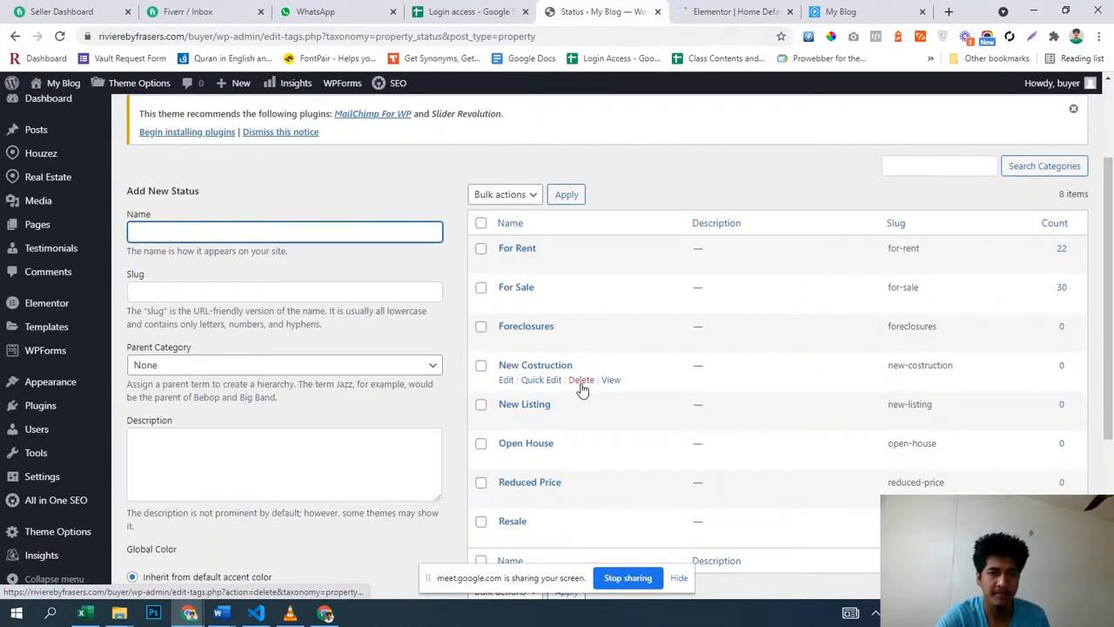
scroll(582, 389, "up", 3)
mouse_move(50, 193)
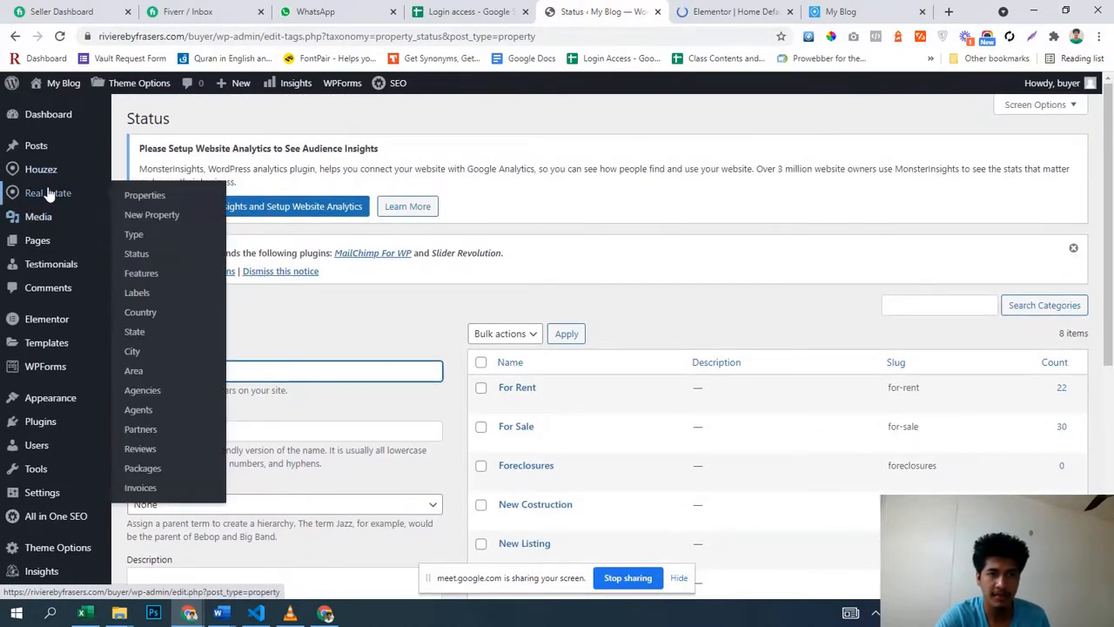
left_click(152, 277)
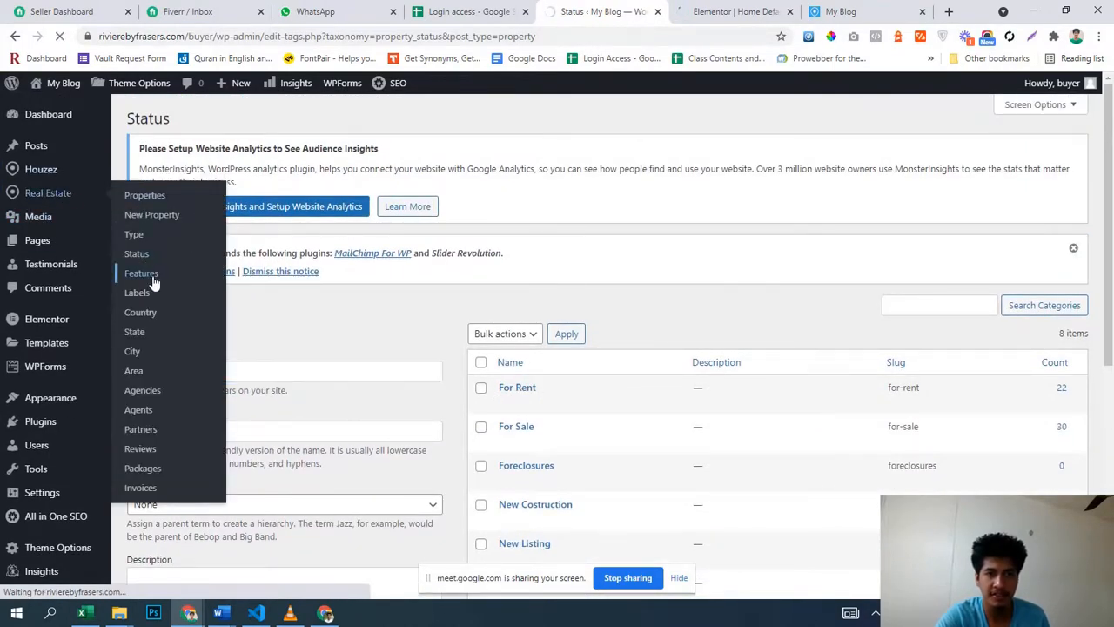
- Switch to the live home page and examine the details shown on the featured listings cards
left_click(841, 11)
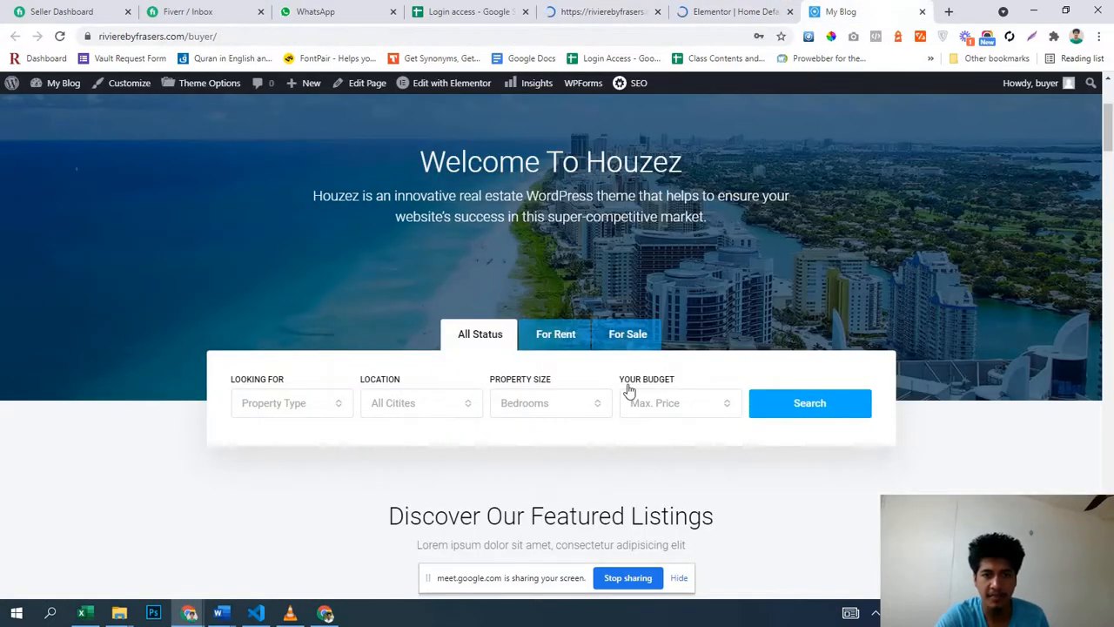
scroll(630, 389, "down", 6)
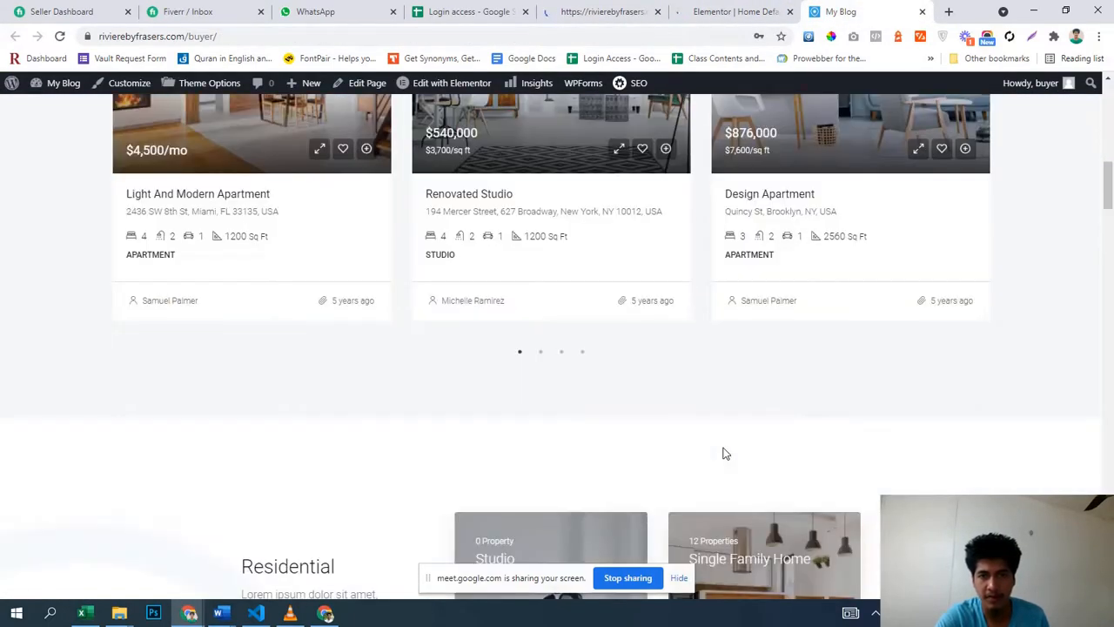
scroll(723, 453, "up", 3)
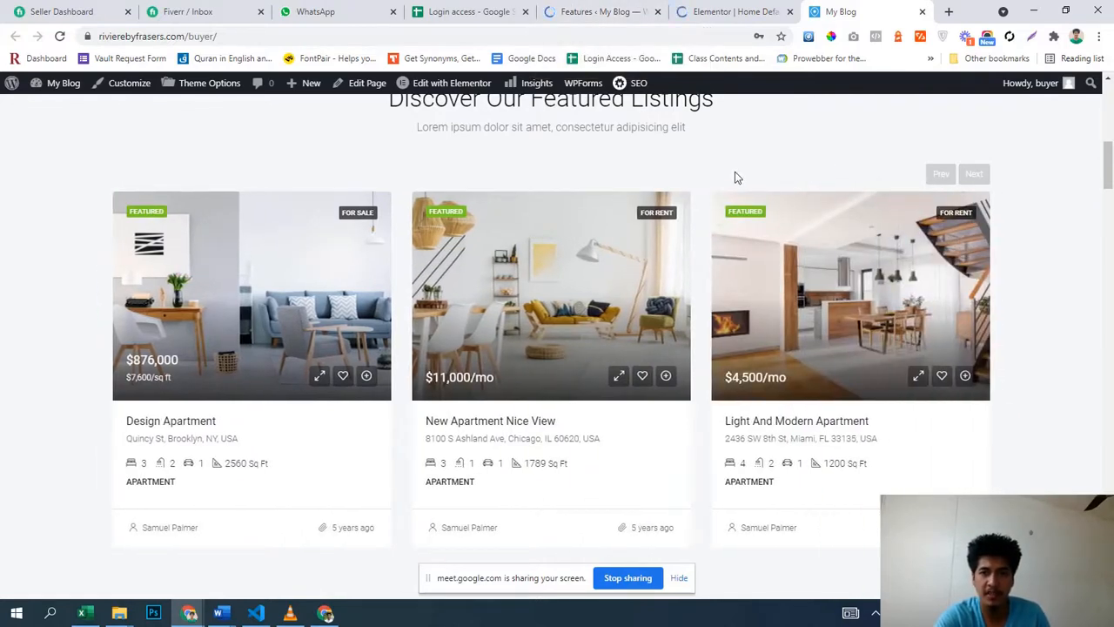
scroll(586, 228, "up", 2)
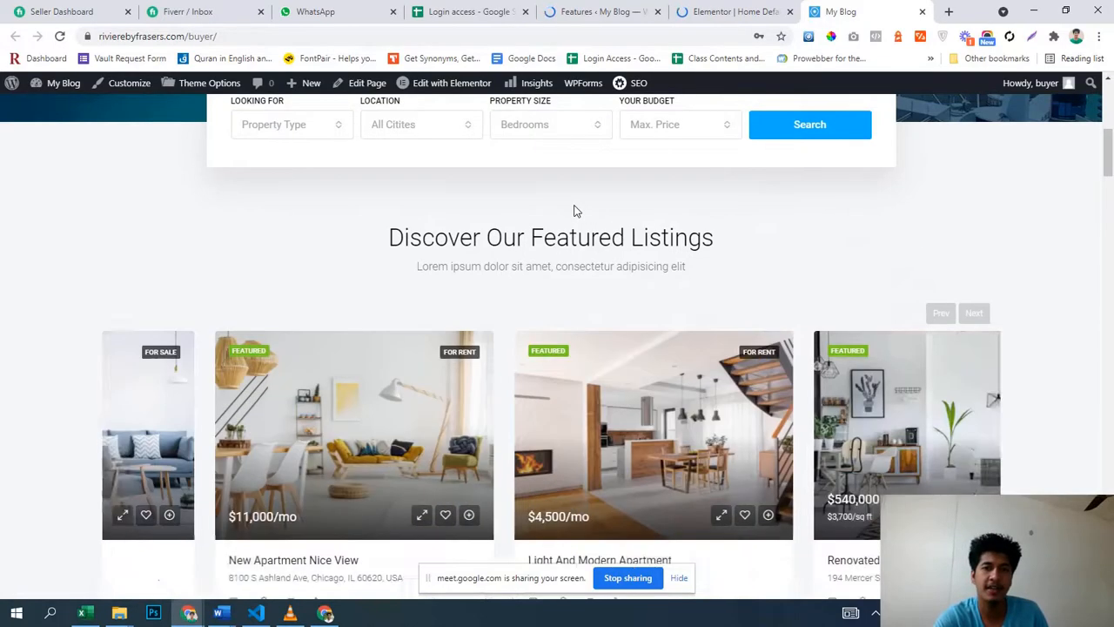
scroll(794, 424, "down", 3)
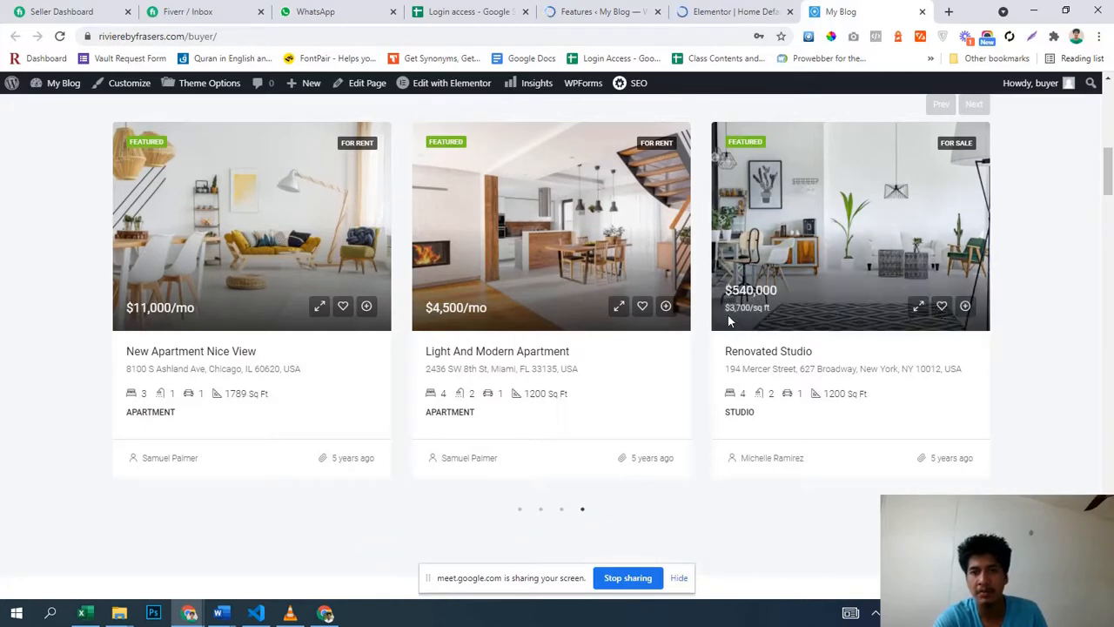
- Return to the Features page in the WordPress admin and examine the list of property features
left_click(601, 7)
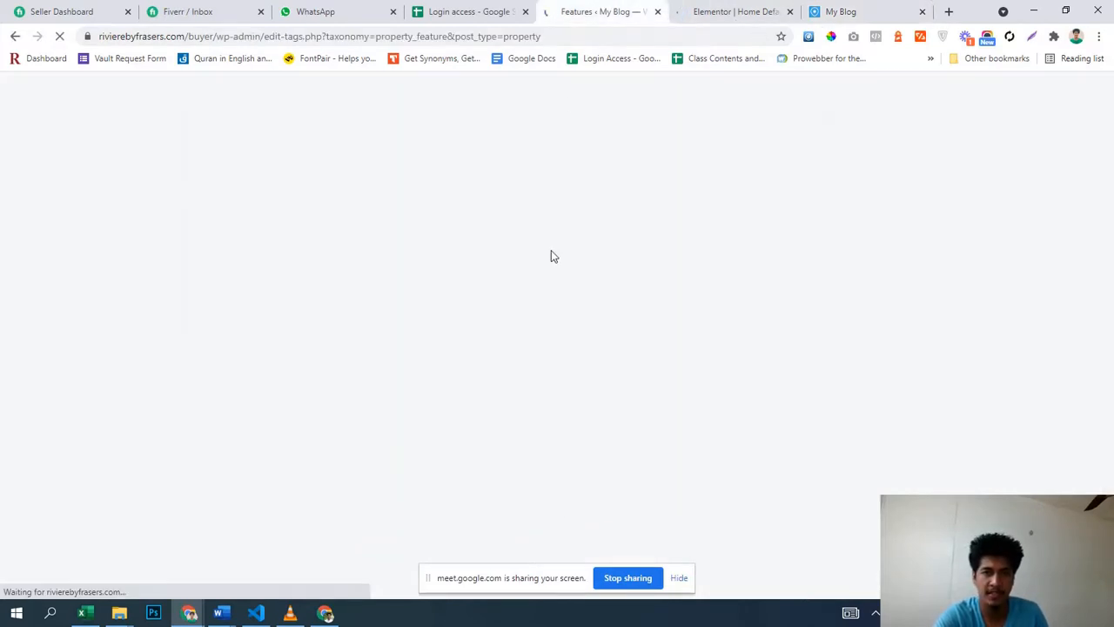
scroll(566, 256, "down", 3)
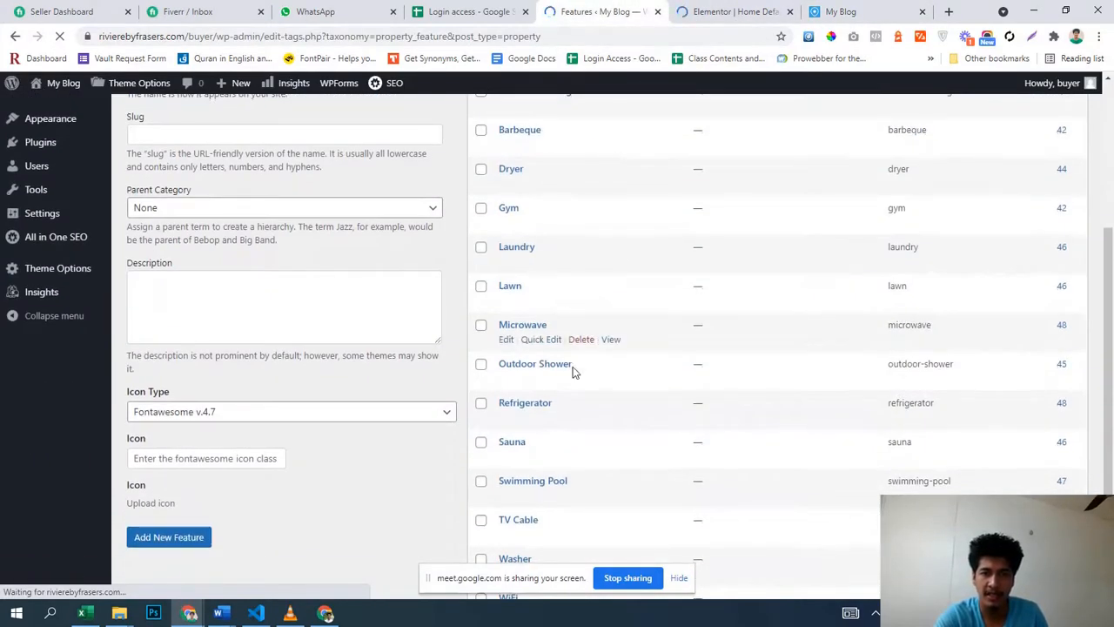
scroll(572, 366, "down", 2)
scroll(575, 369, "up", 4)
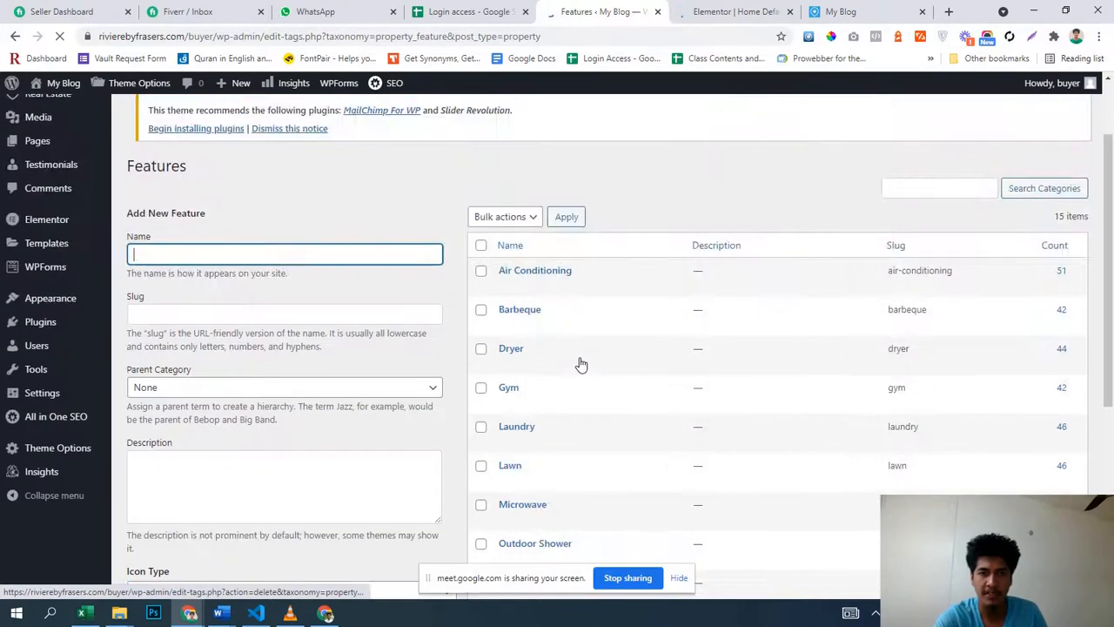
scroll(580, 366, "down", 1)
scroll(604, 281, "down", 3)
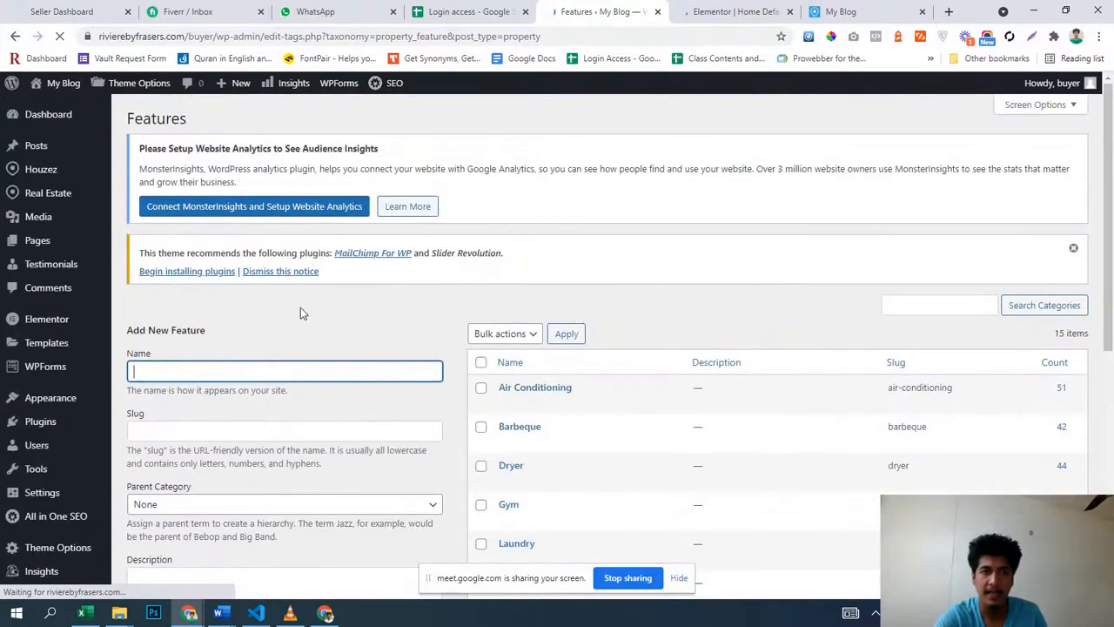
scroll(586, 364, "down", 2)
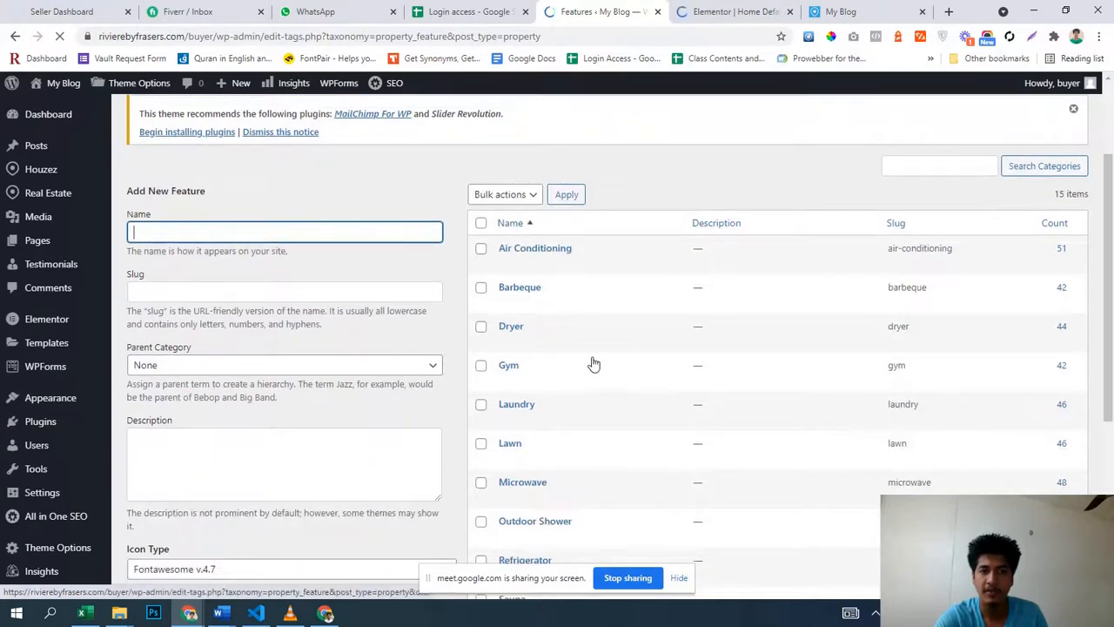
scroll(598, 356, "down", 3)
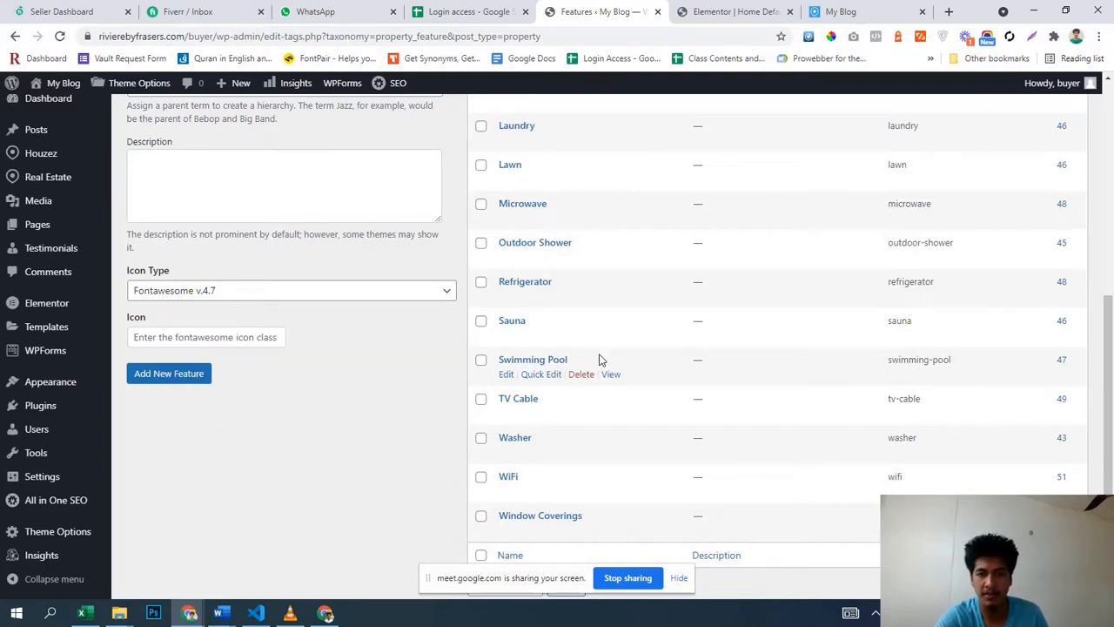
- Compare the property features list in the WordPress admin with the labels on the live home page's listing cards
scroll(600, 357, "down", 1)
scroll(601, 352, "up", 5)
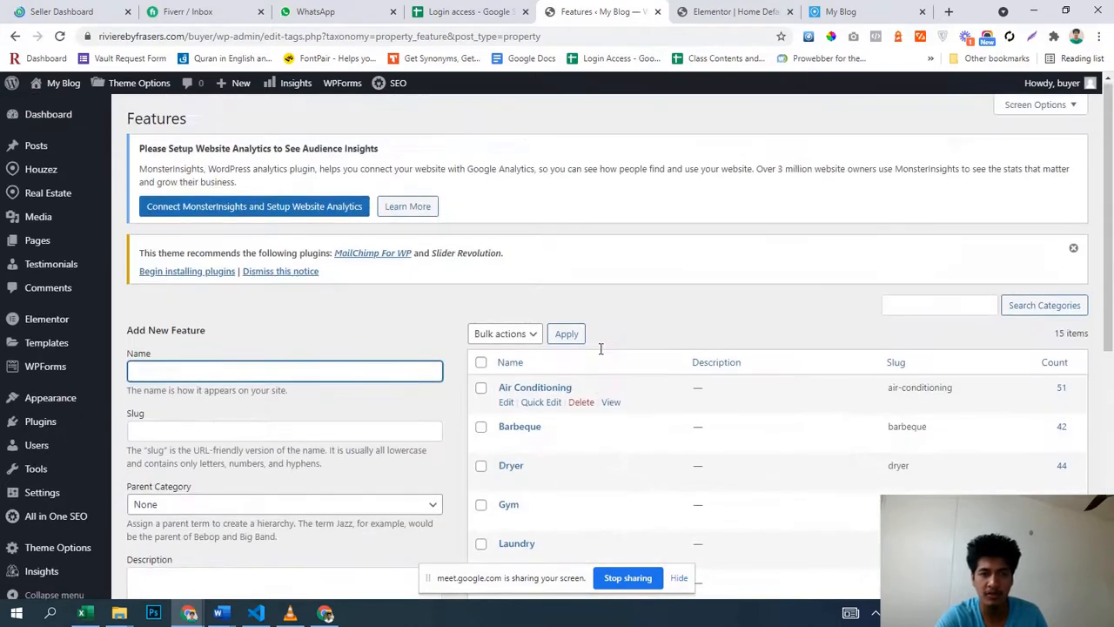
left_click(697, 10)
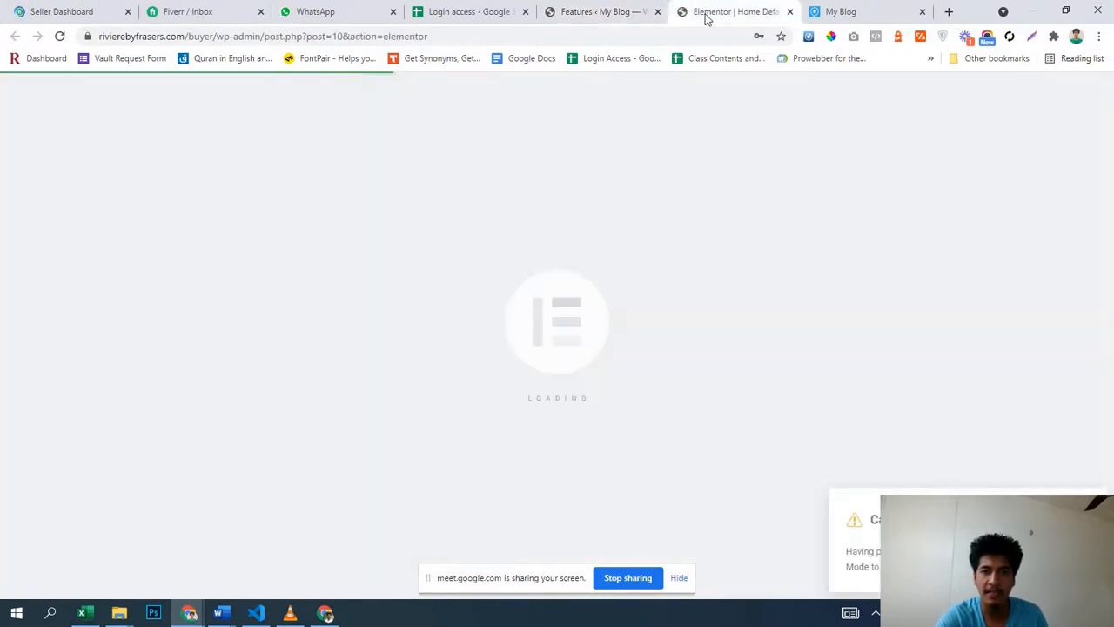
left_click(841, 11)
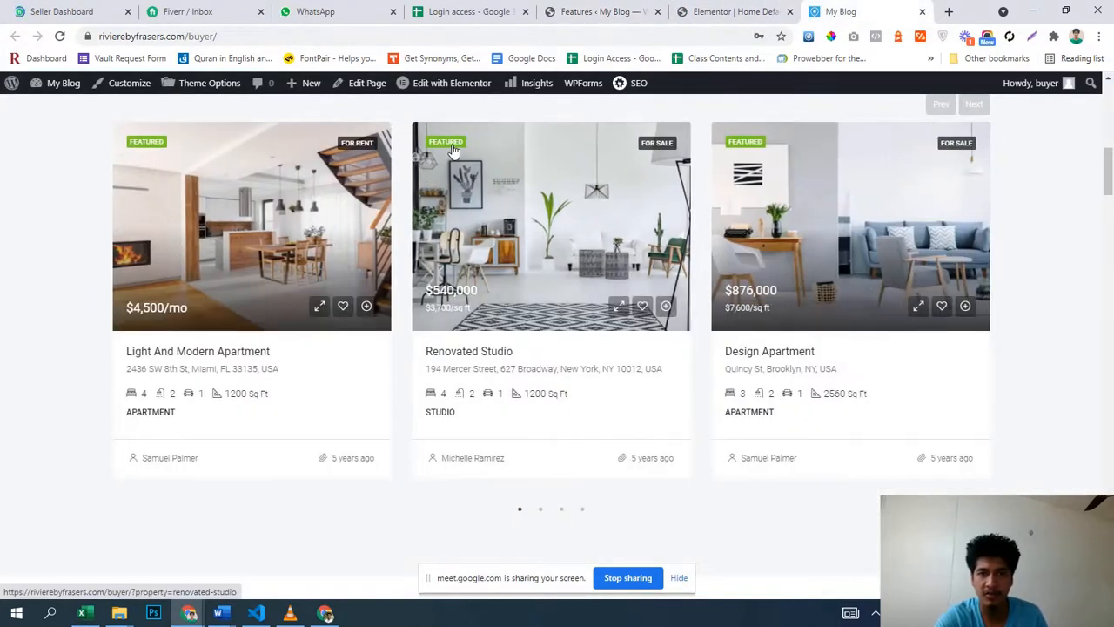
left_click(703, 10)
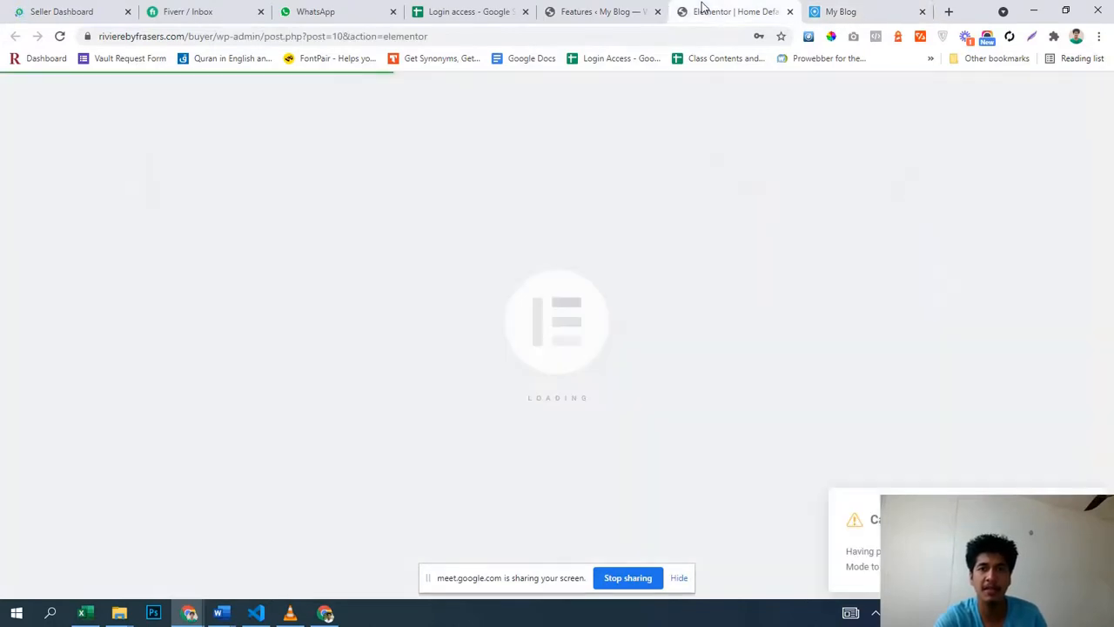
left_click(586, 7)
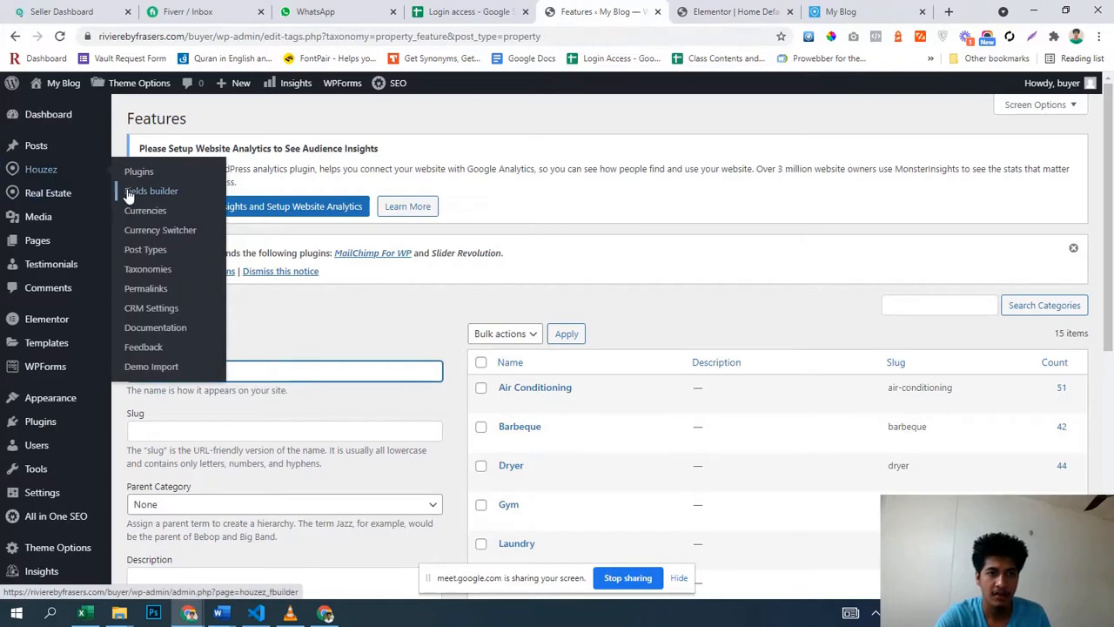
- Open the Real Estate Labels page and examine the property labels list and the form for adding one
mouse_move(45, 196)
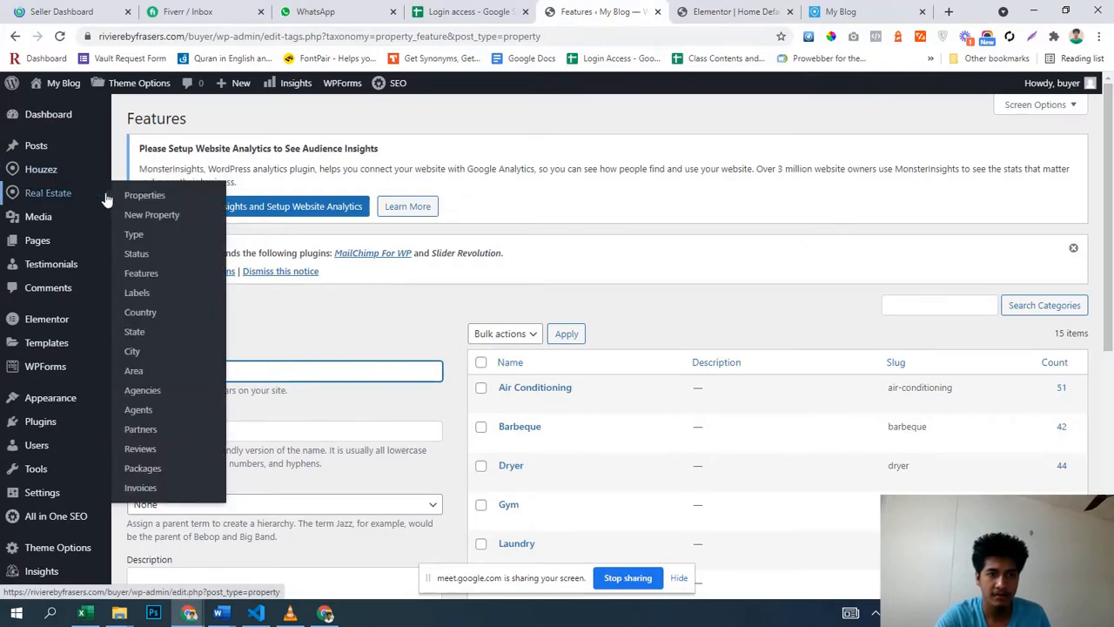
left_click(150, 296)
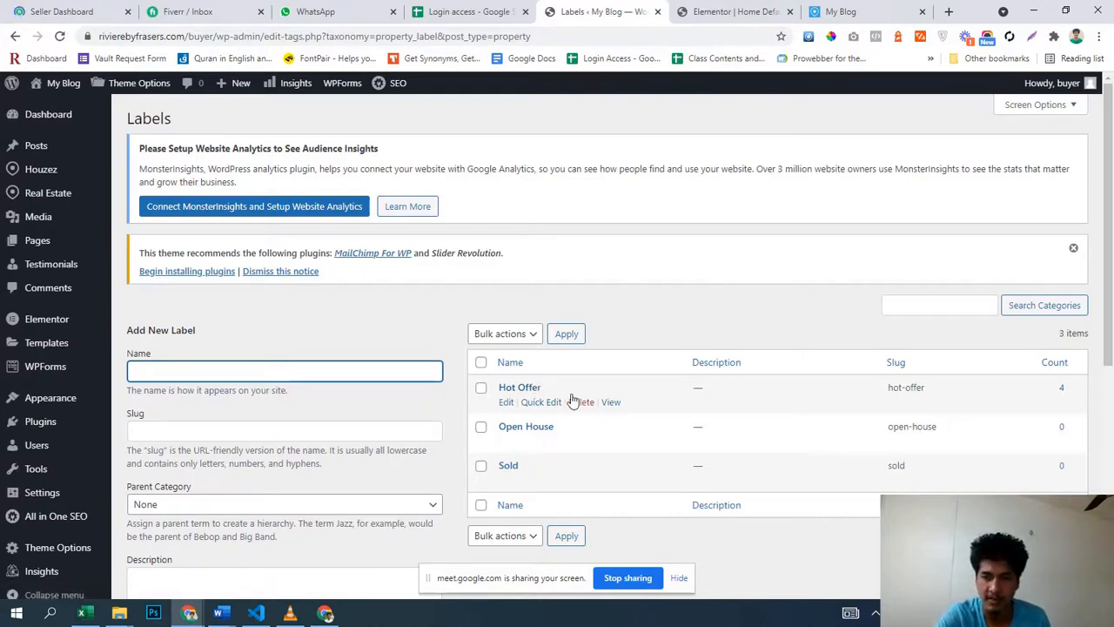
mouse_move(32, 197)
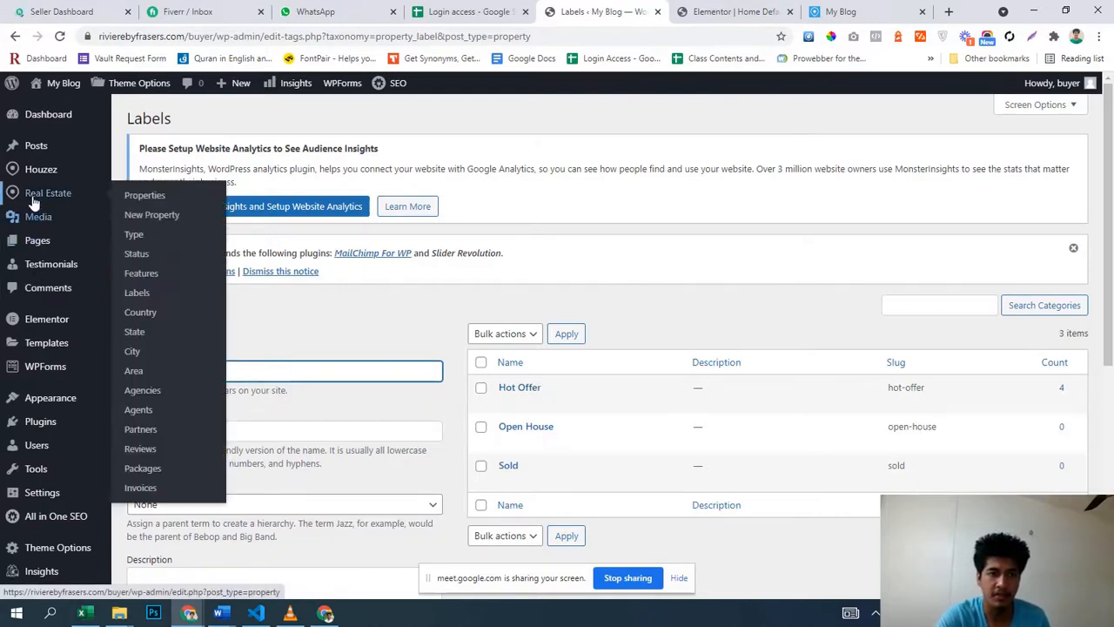
scroll(347, 304, "down", 1)
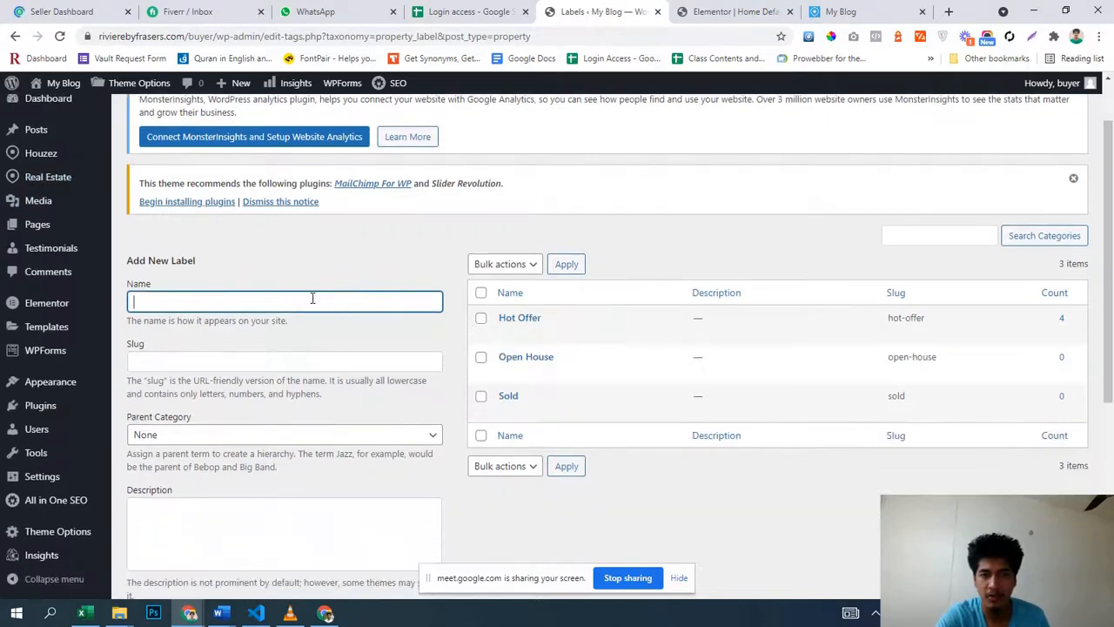
scroll(312, 297, "up", 1)
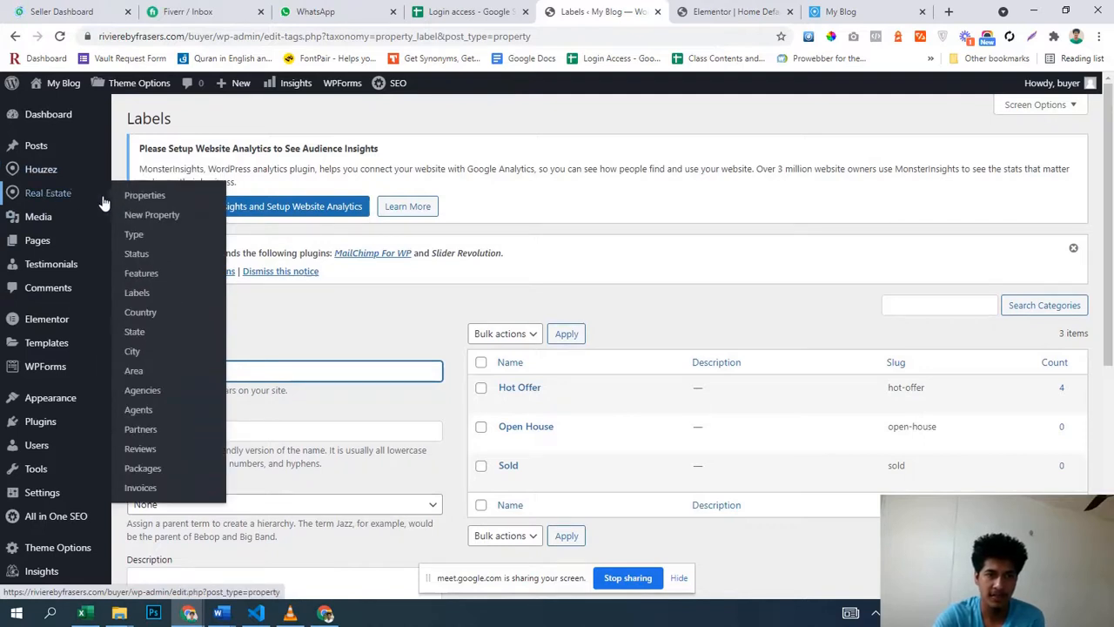
- Open the Real Estate Country page and enter Bangladesh as the new country's name
left_click(167, 318)
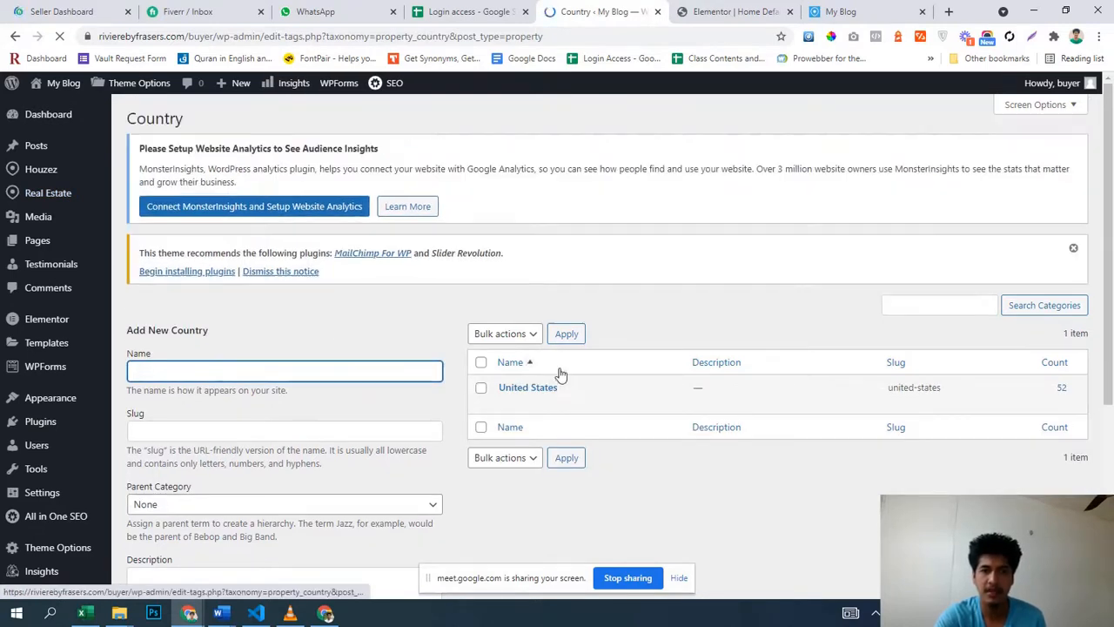
mouse_move(544, 396)
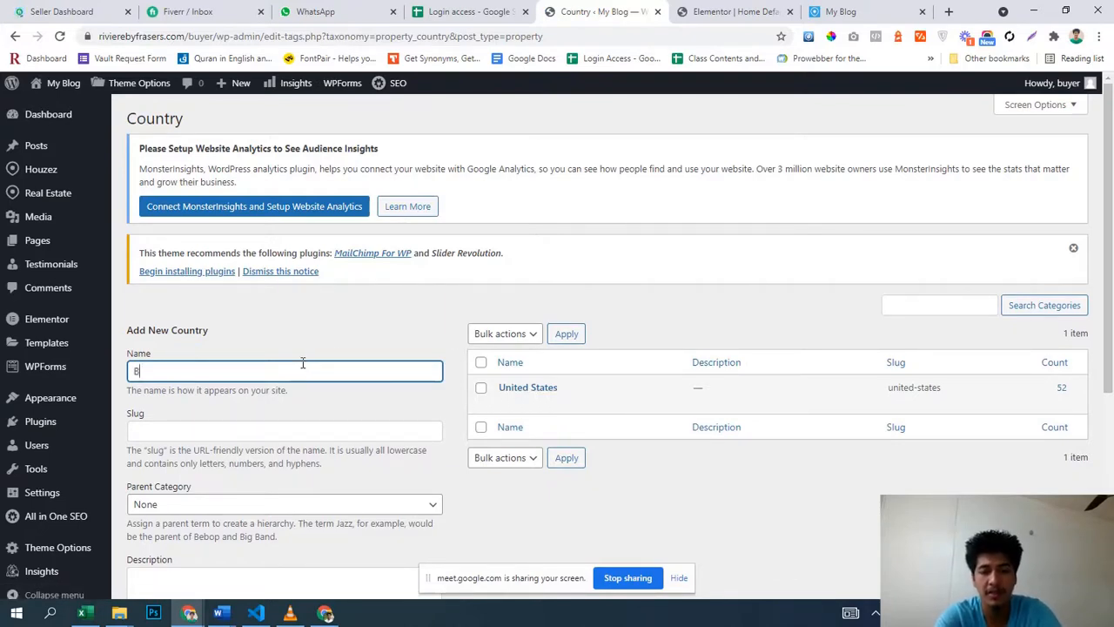
type("gladesh")
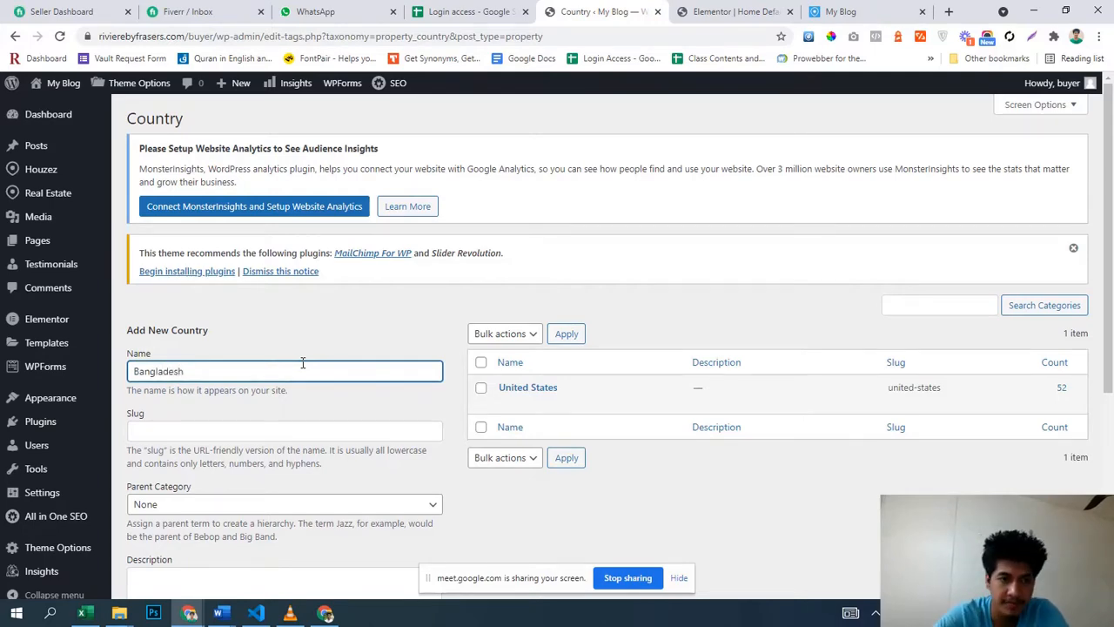
- Attach the lakeside city skyline image from the media library to the new country and add it to the country list
scroll(302, 363, "down", 4)
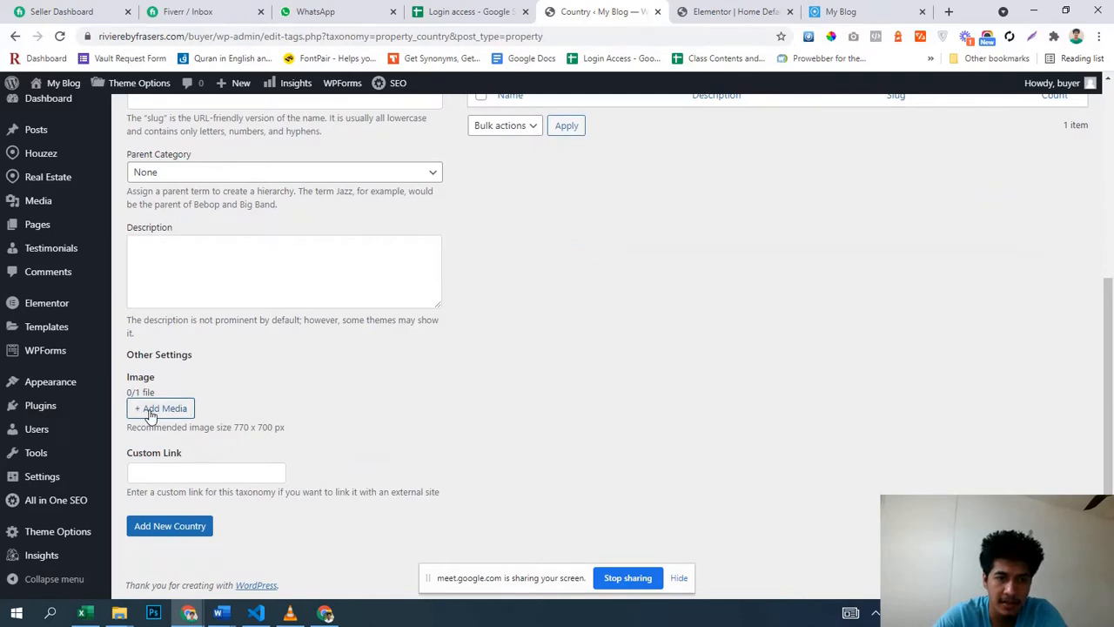
left_click(150, 415)
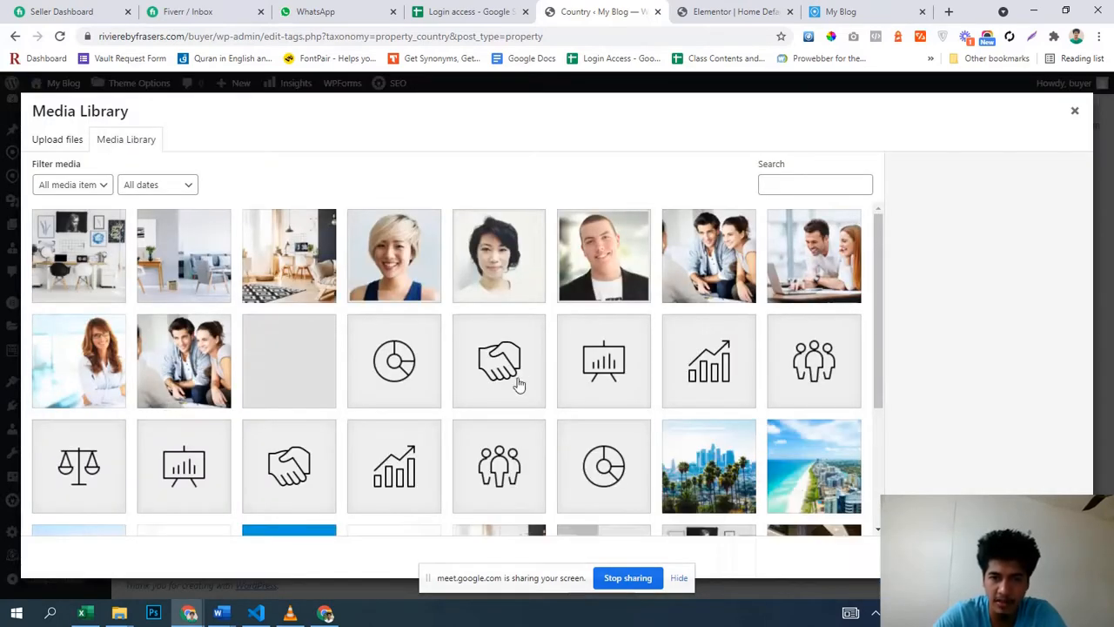
scroll(517, 381, "down", 2)
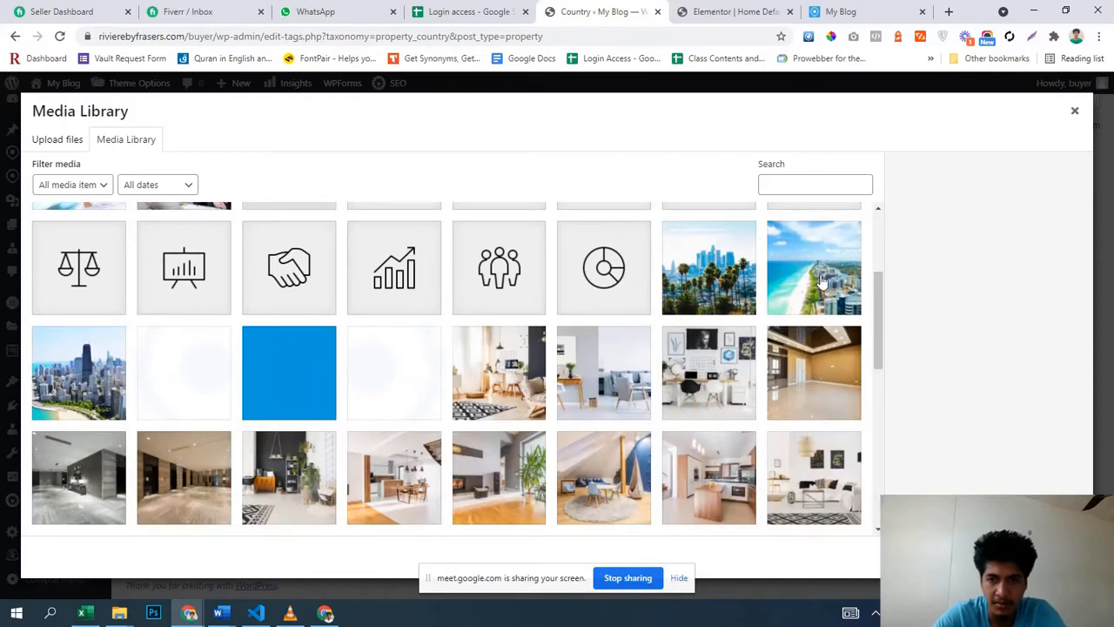
left_click(66, 371)
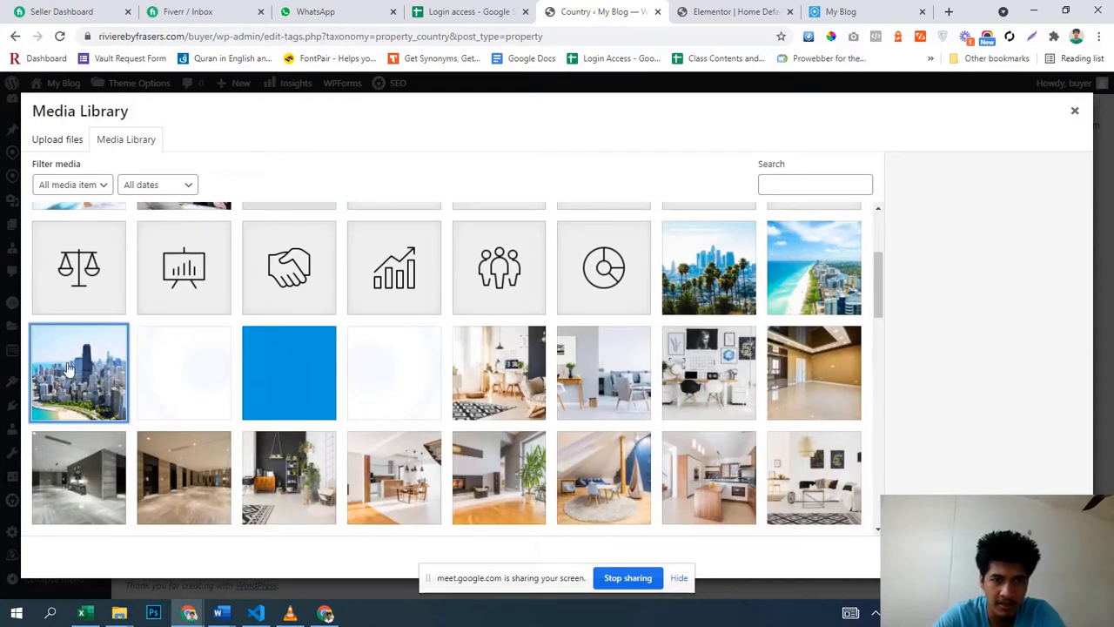
left_click(1040, 570)
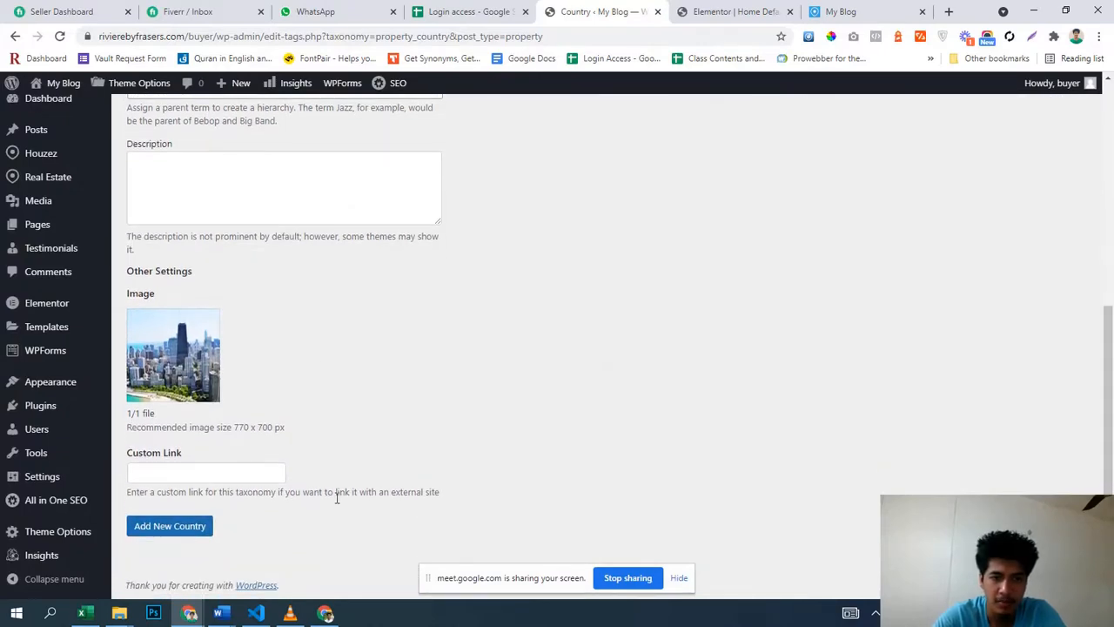
left_click(192, 525)
scroll(683, 420, "up", 5)
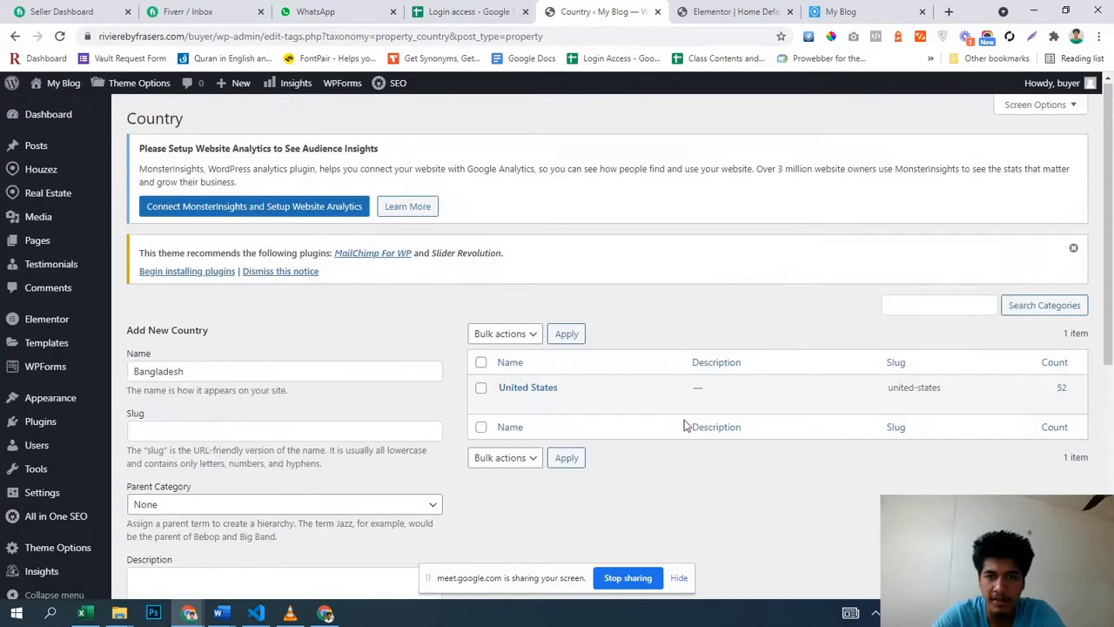
scroll(686, 422, "down", 1)
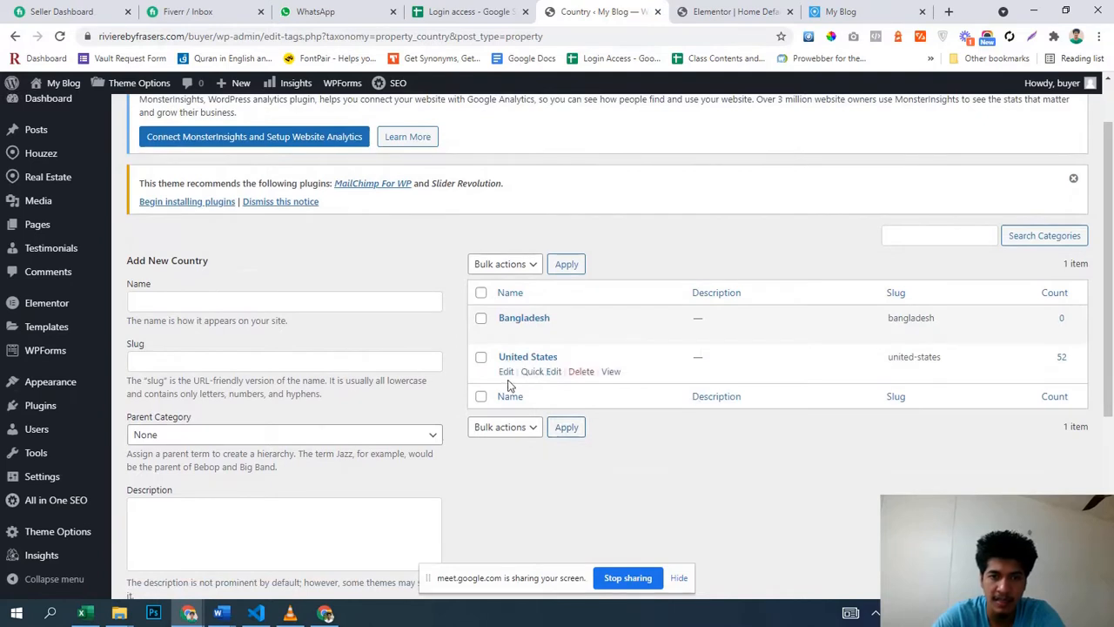
scroll(510, 386, "up", 1)
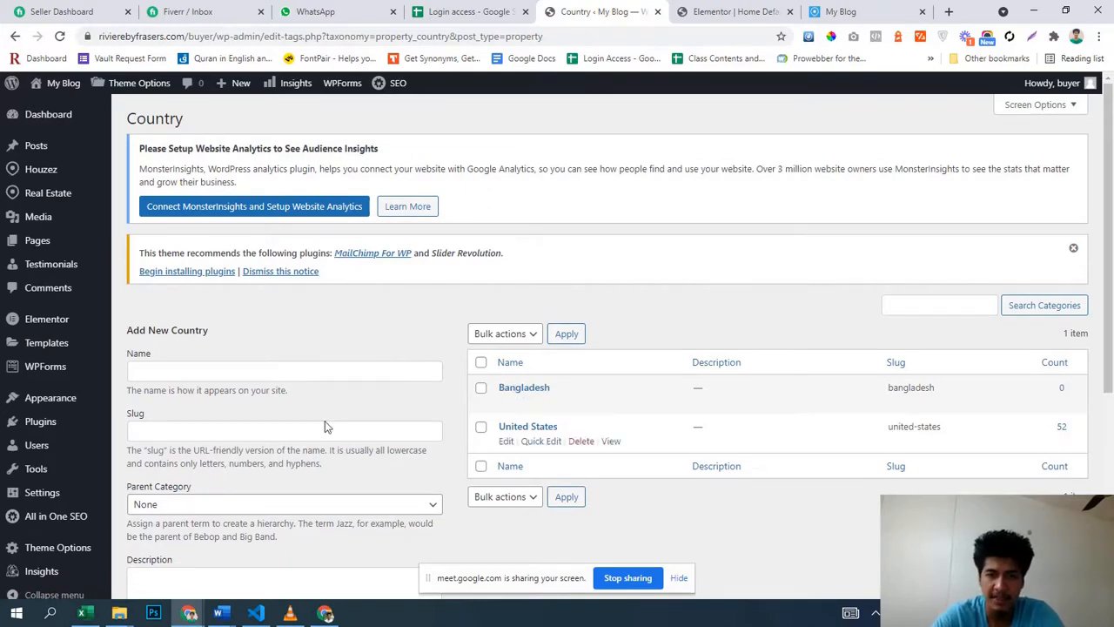
- Open the Properties list and open the Single family home listing for editing in a new browser tab placed beside it
mouse_move(46, 368)
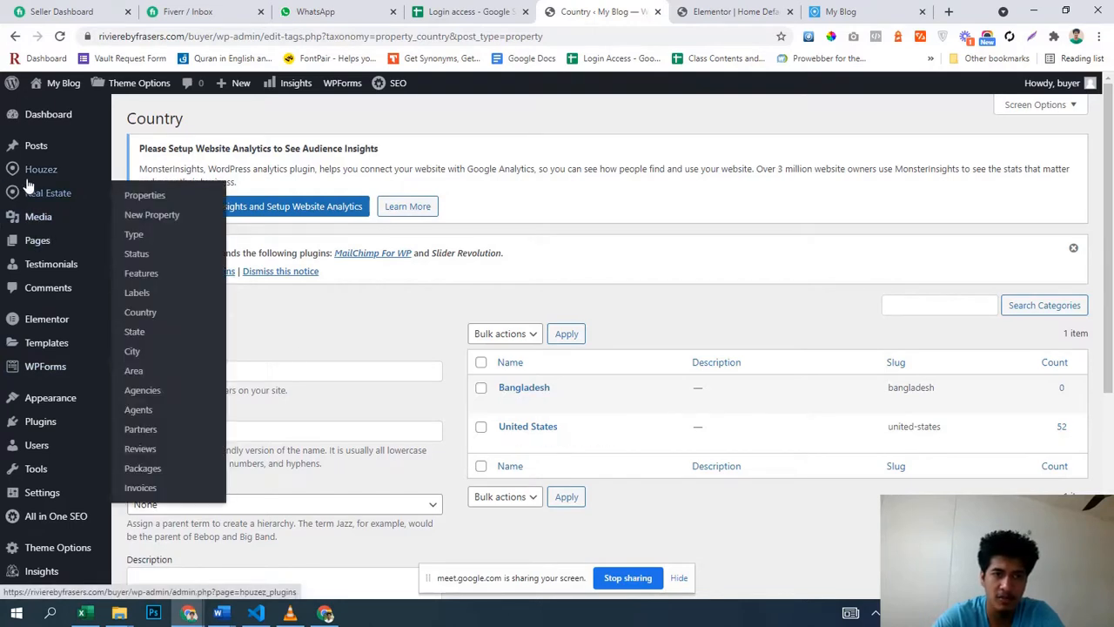
mouse_move(94, 179)
mouse_move(70, 194)
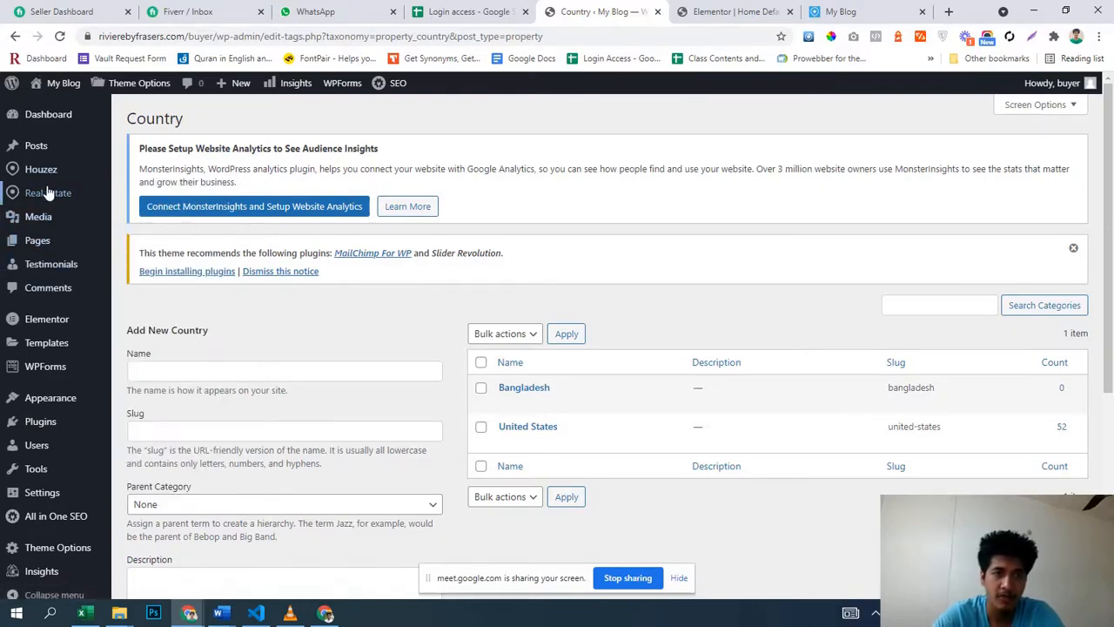
left_click(131, 202)
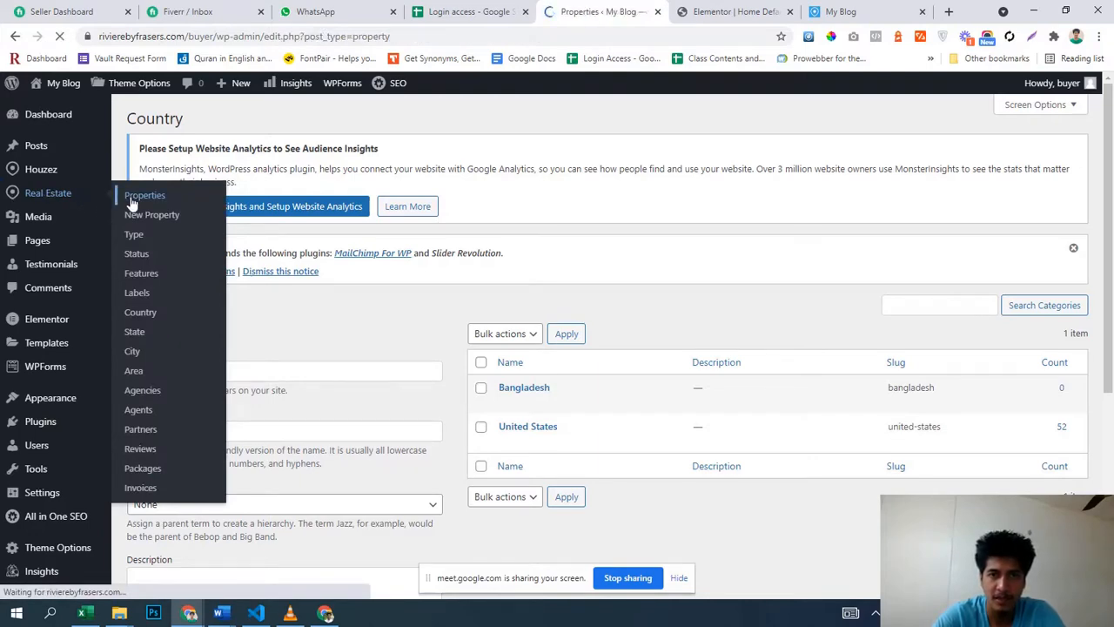
scroll(415, 235, "down", 1)
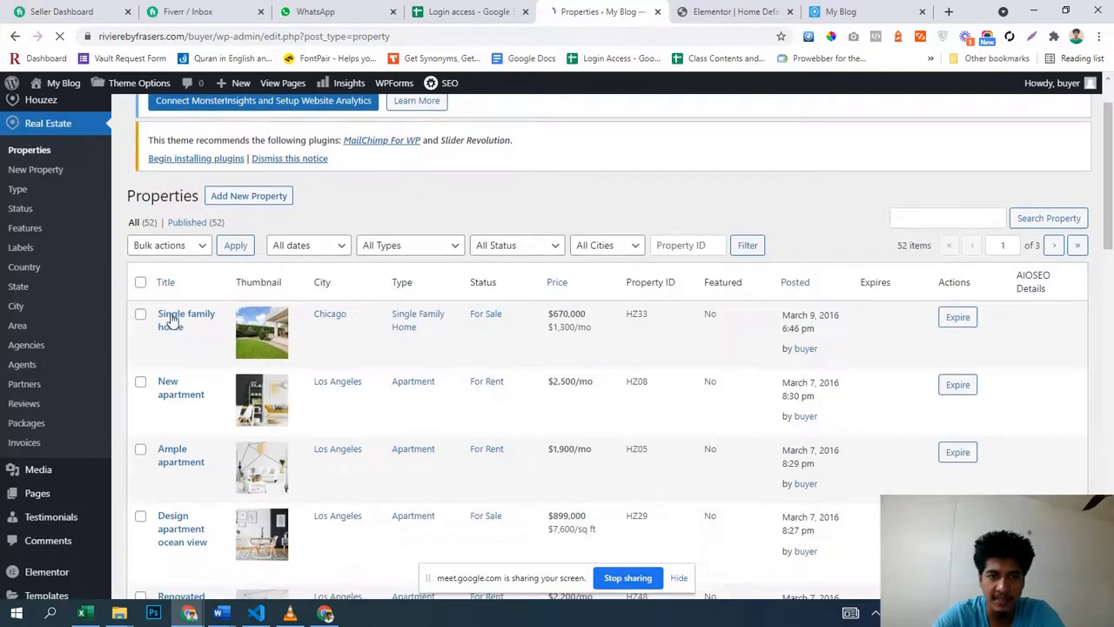
mouse_move(190, 345)
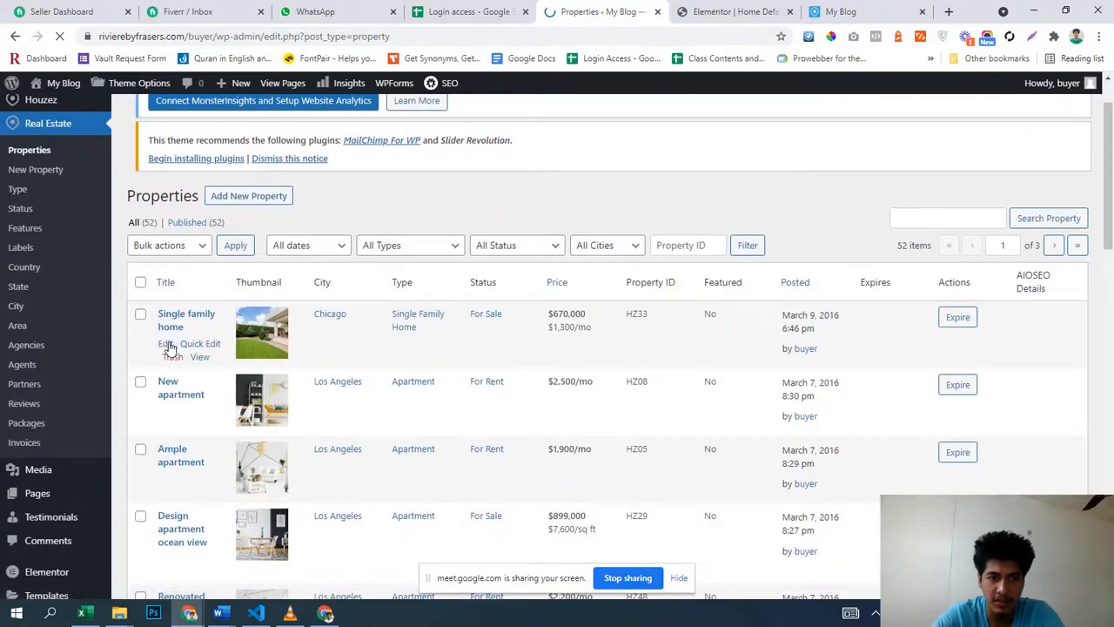
right_click(169, 346)
left_click(200, 353)
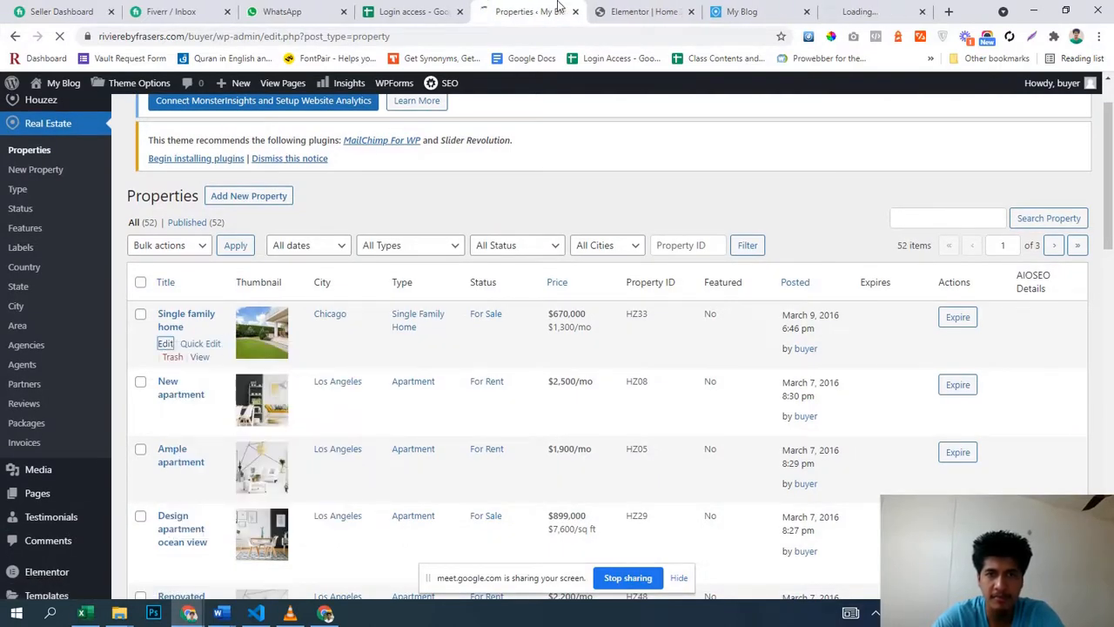
left_click(870, 12)
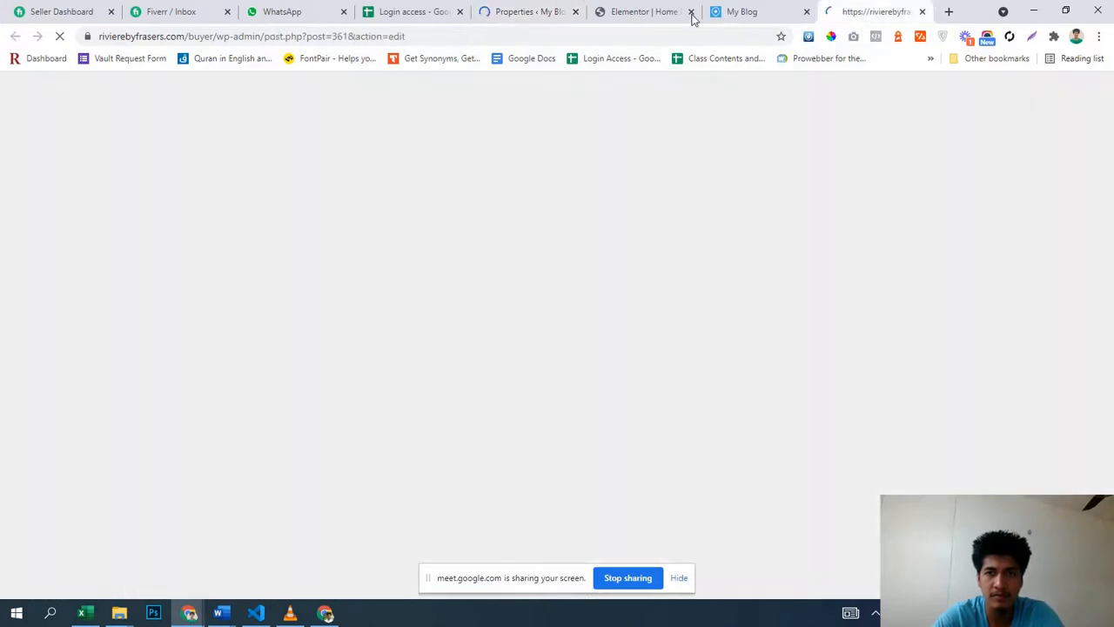
left_click_drag(692, 18, 624, 17)
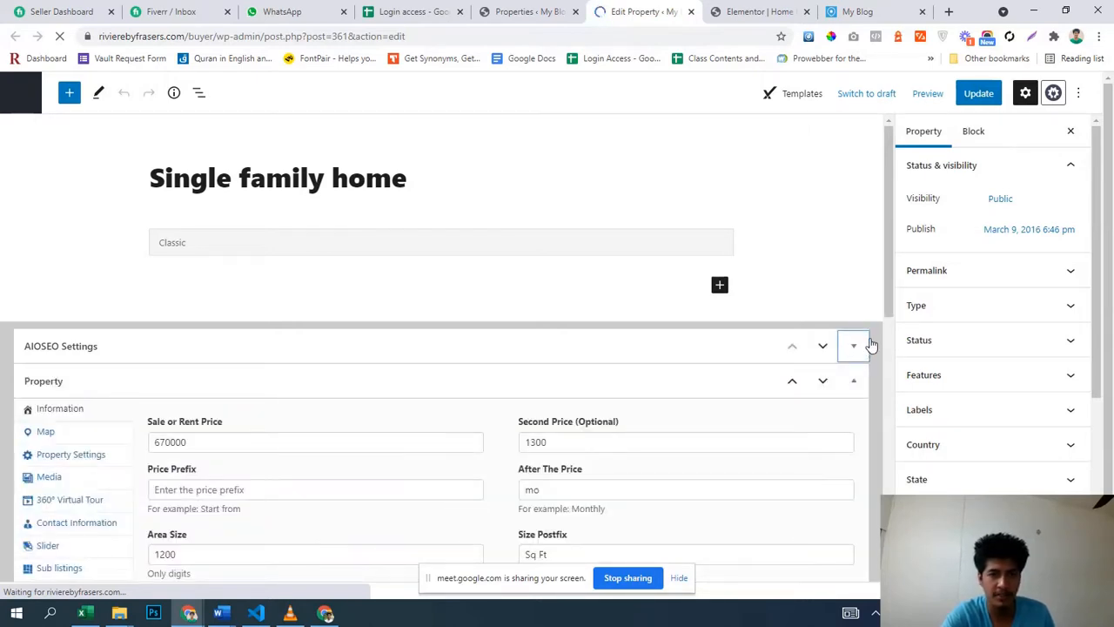
- Examine the Single family home listing's title, description text and expanded AIOSEO Settings in the property editor
left_click(848, 345)
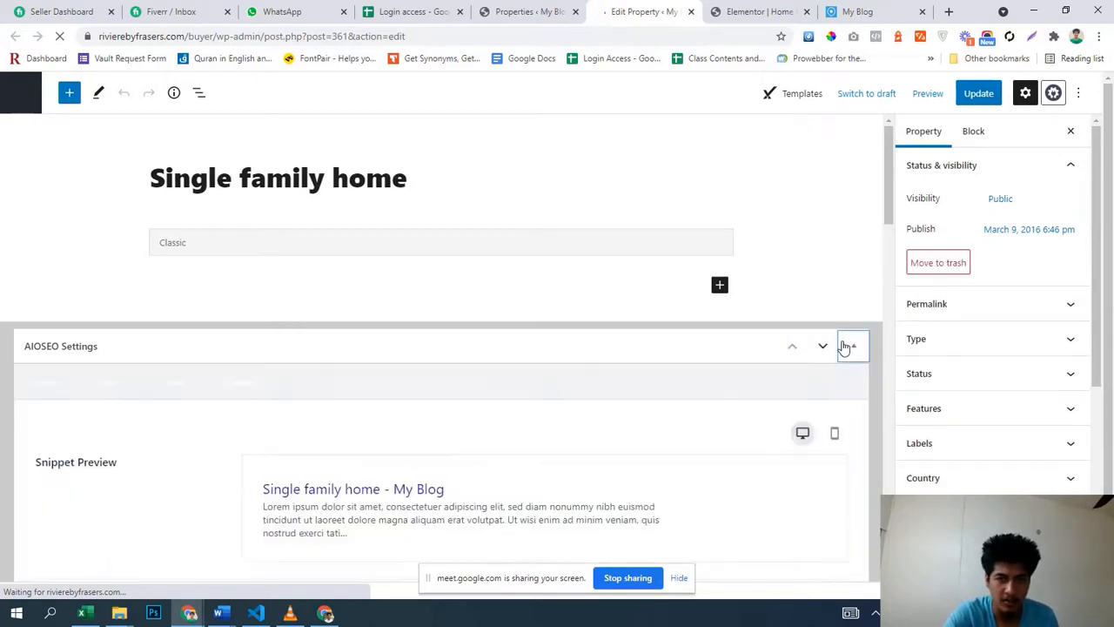
scroll(808, 383, "down", 5)
scroll(808, 383, "up", 5)
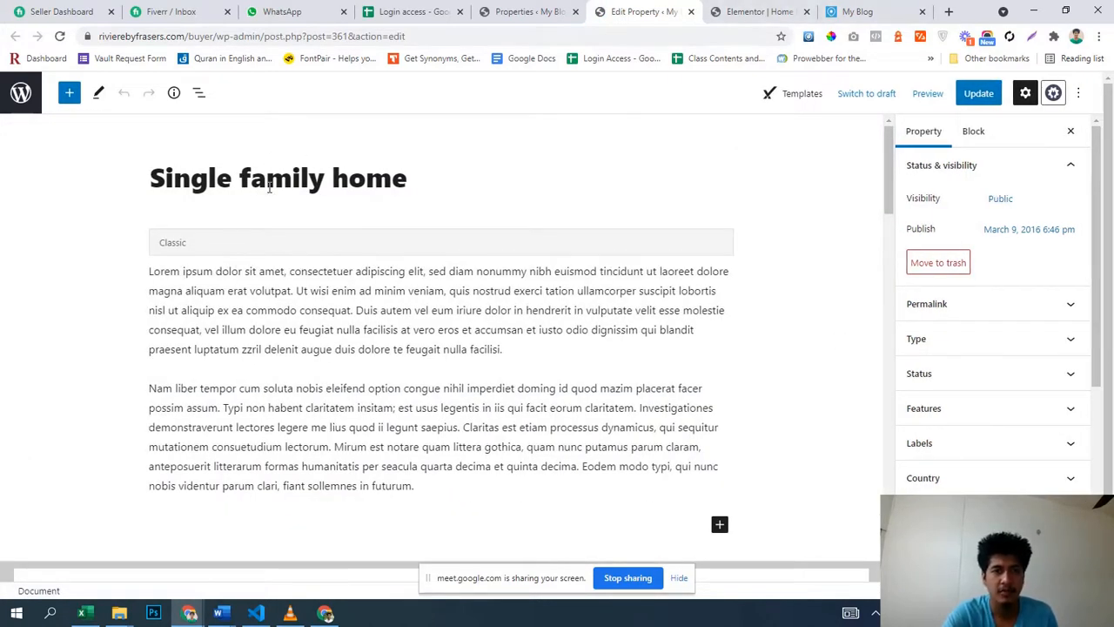
scroll(370, 217, "down", 2)
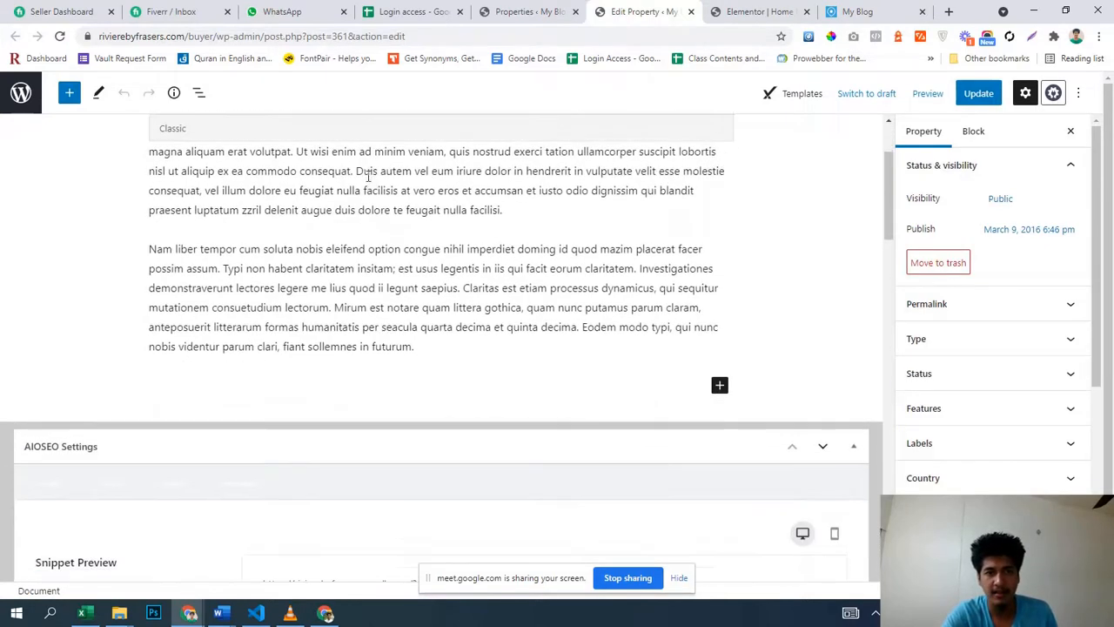
scroll(380, 244, "down", 2)
scroll(400, 294, "up", 2)
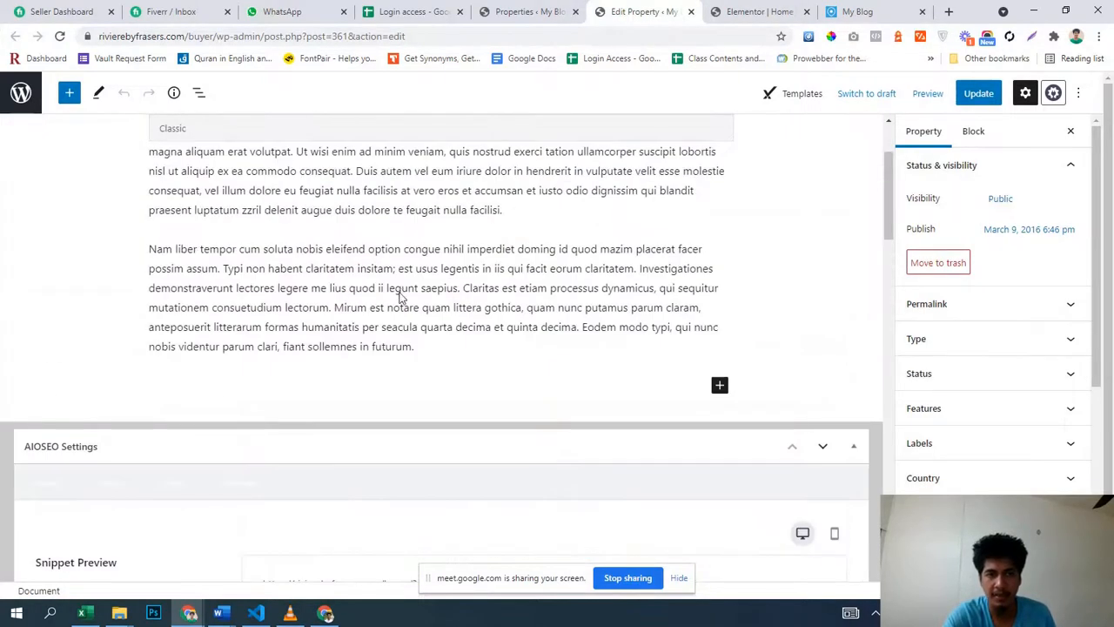
left_click(401, 296)
scroll(406, 291, "down", 1)
scroll(406, 296, "up", 2)
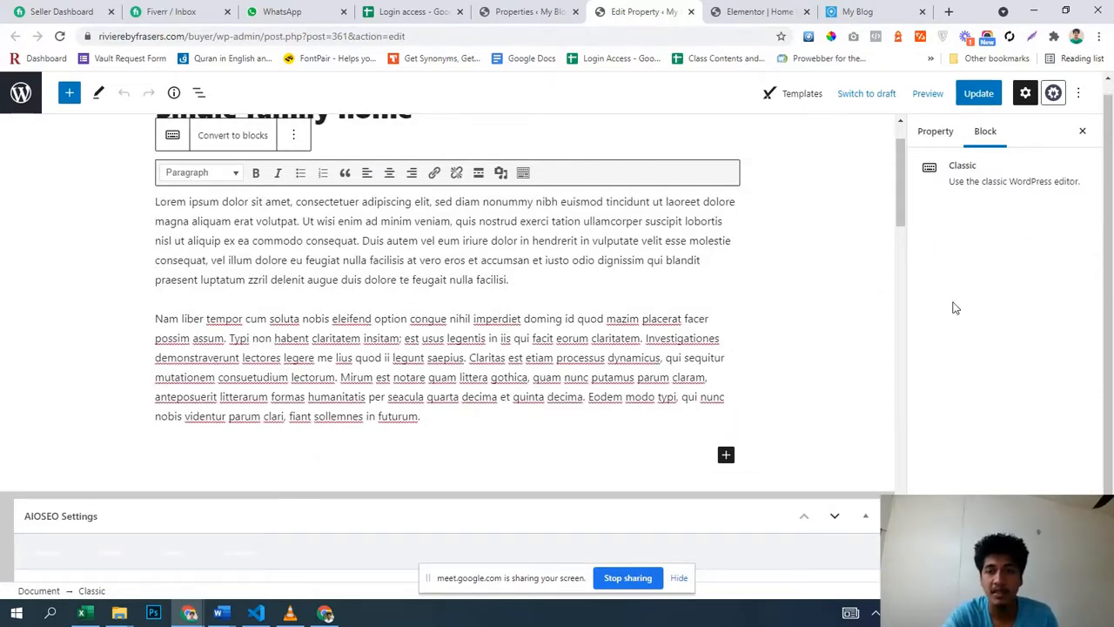
scroll(801, 283, "down", 2)
scroll(801, 284, "down", 3)
scroll(868, 294, "up", 2)
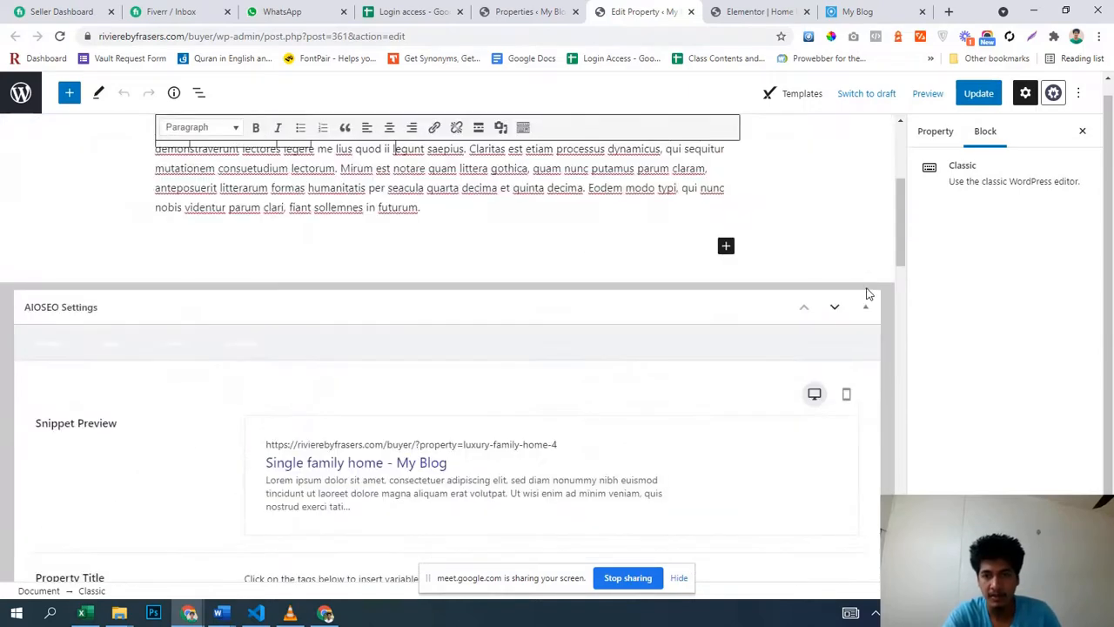
- Collapse the AIOSEO Settings section and examine the property's Information fields, from price and area size to year built and property ID
left_click(863, 305)
left_click(864, 304)
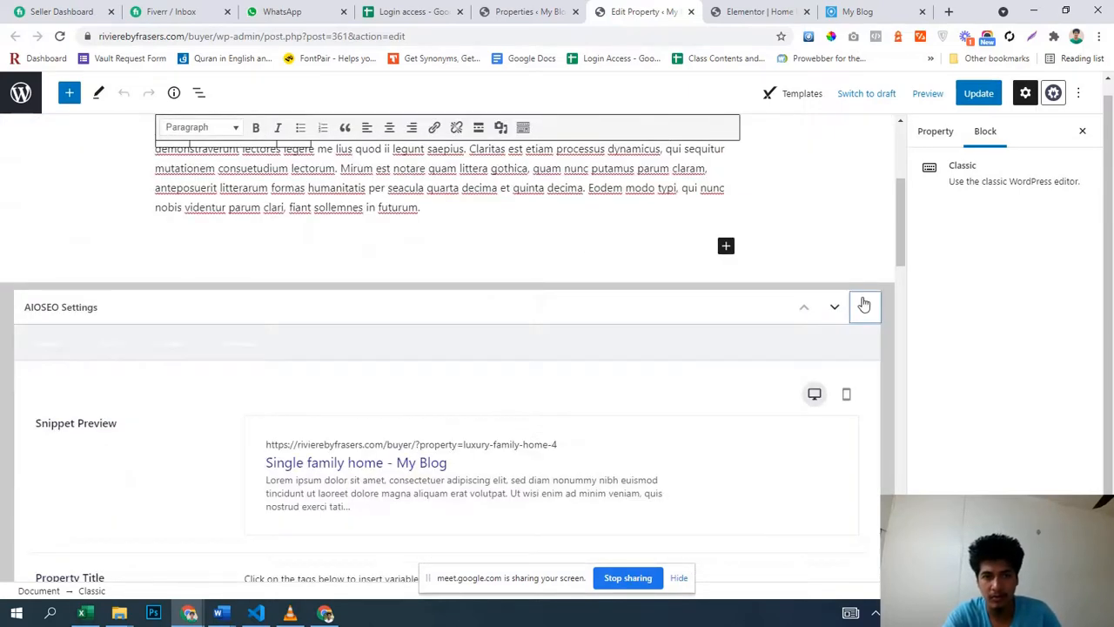
left_click(866, 302)
scroll(581, 348, "down", 3)
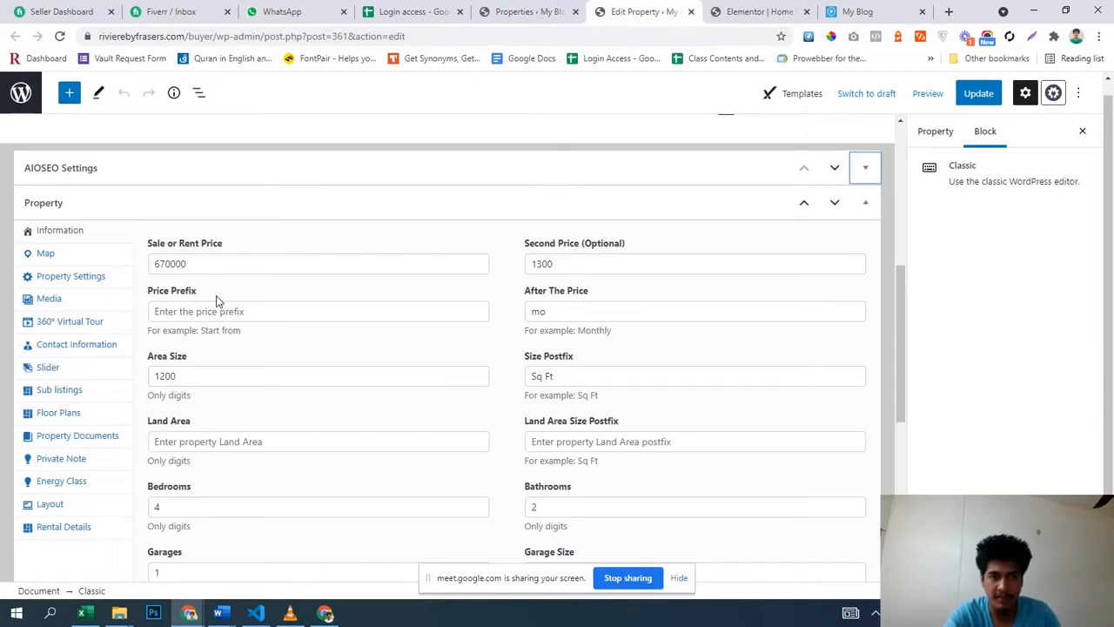
scroll(216, 300, "down", 2)
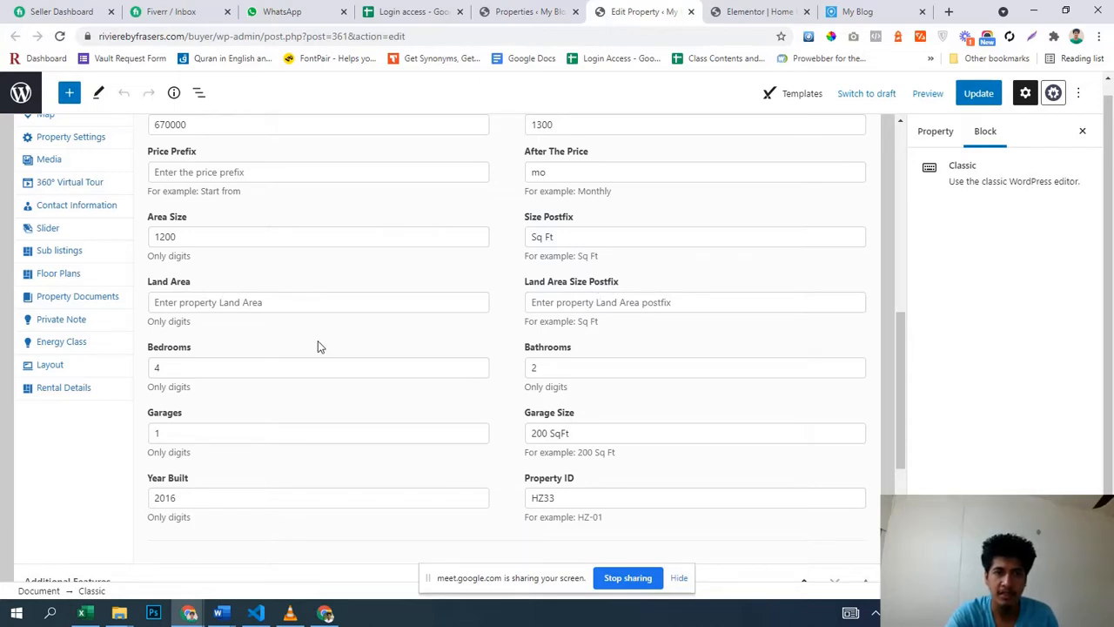
scroll(318, 340, "down", 1)
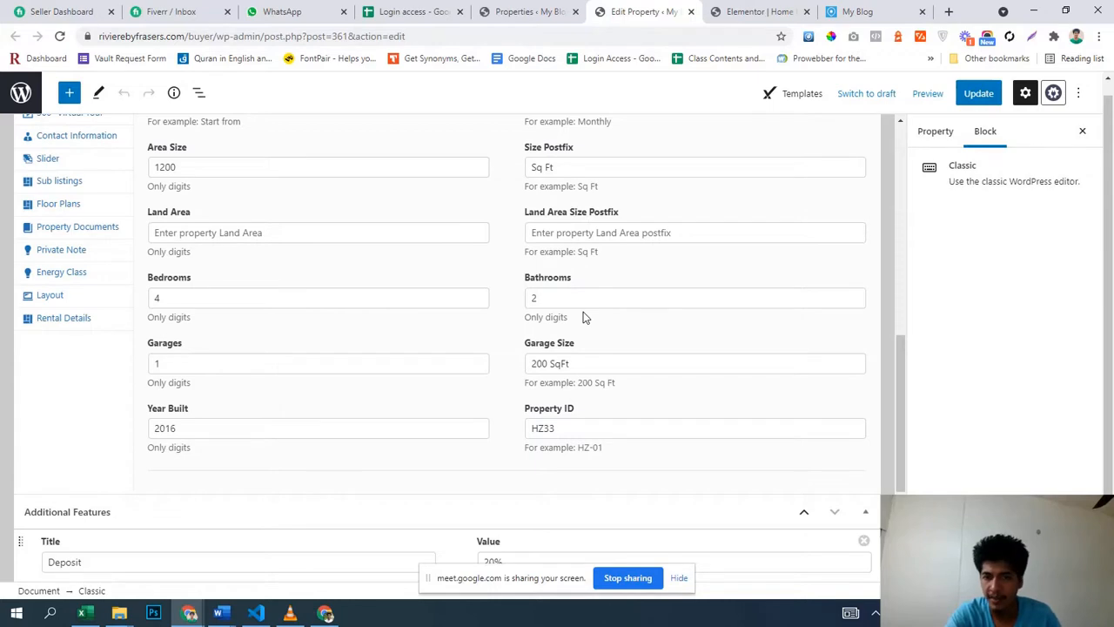
scroll(585, 319, "down", 2)
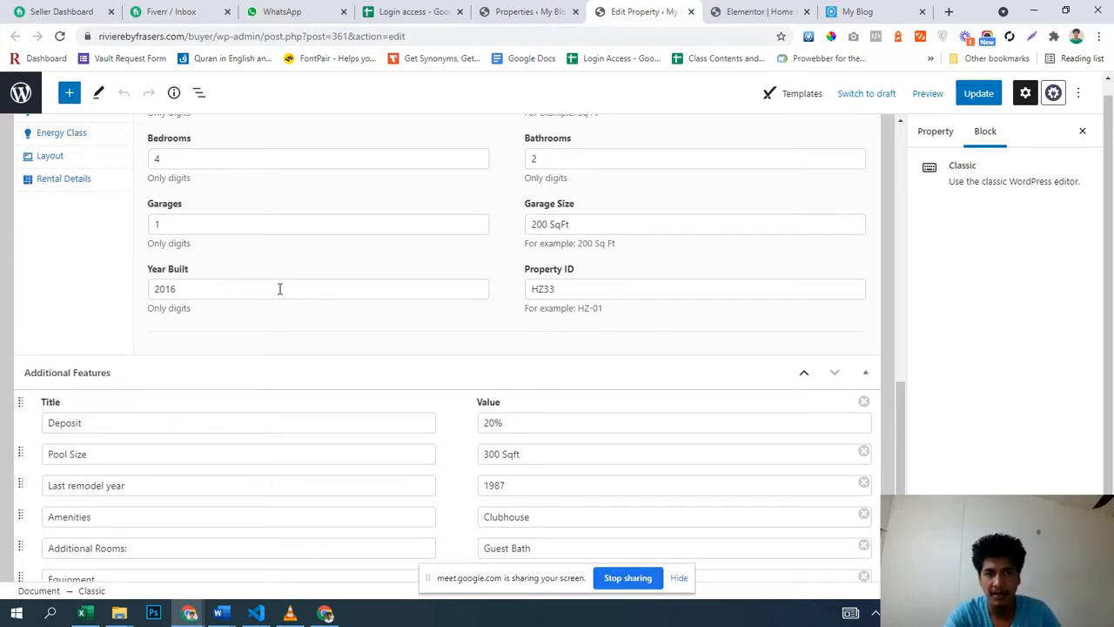
scroll(281, 288, "up", 4)
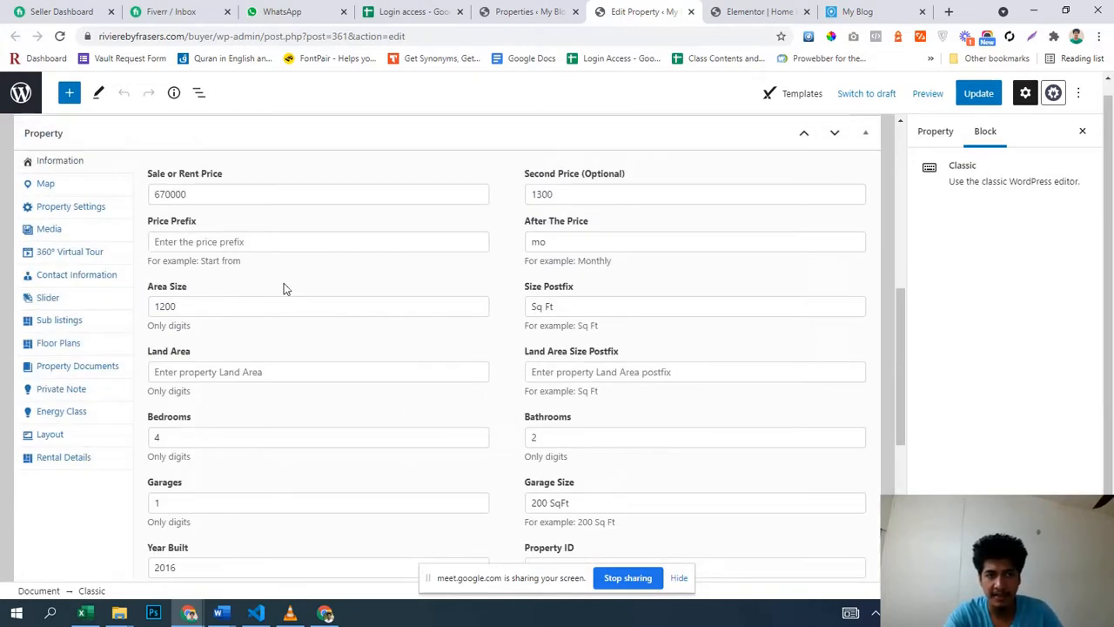
- Open the property's Map settings, dismiss the Google Maps notice and move the location pin south to just west of Horner Park
left_click(94, 189)
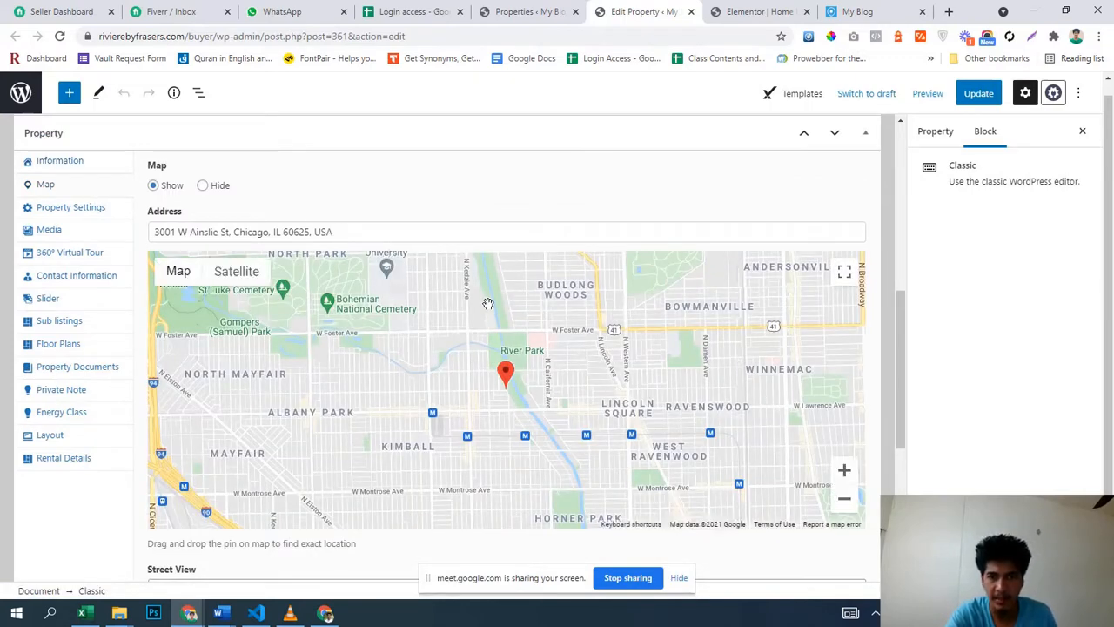
scroll(489, 310, "down", 2)
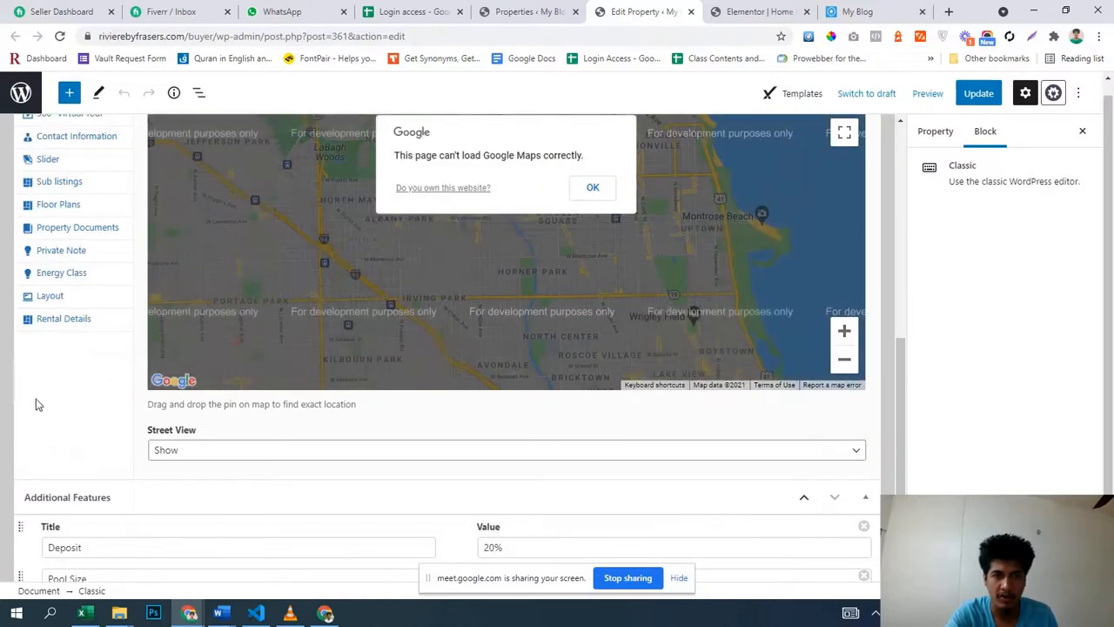
scroll(35, 405, "up", 3)
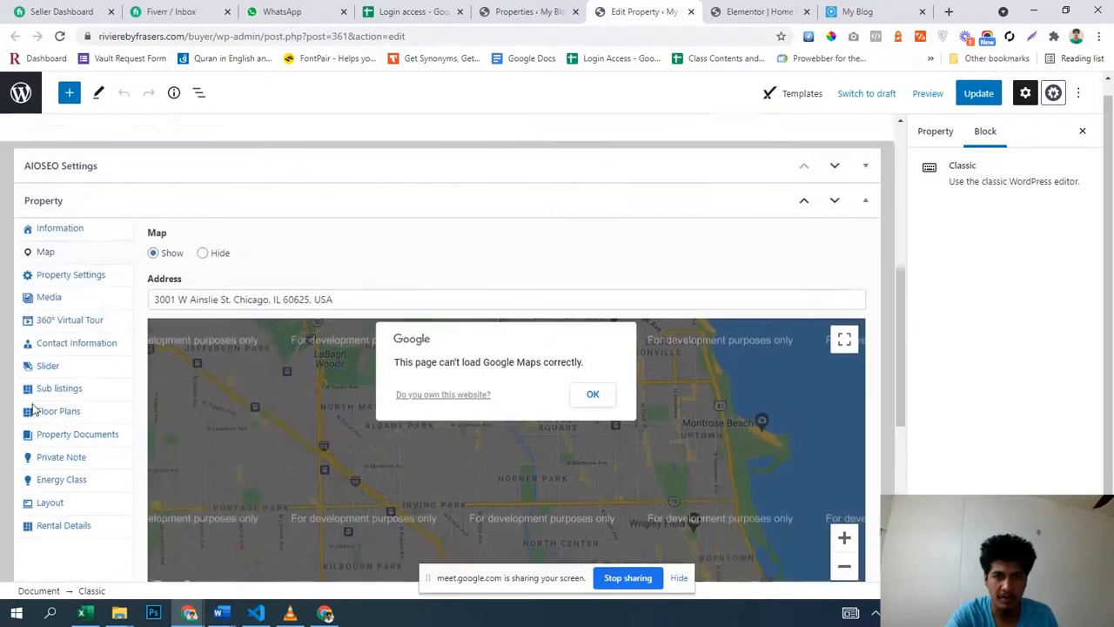
left_click(592, 397)
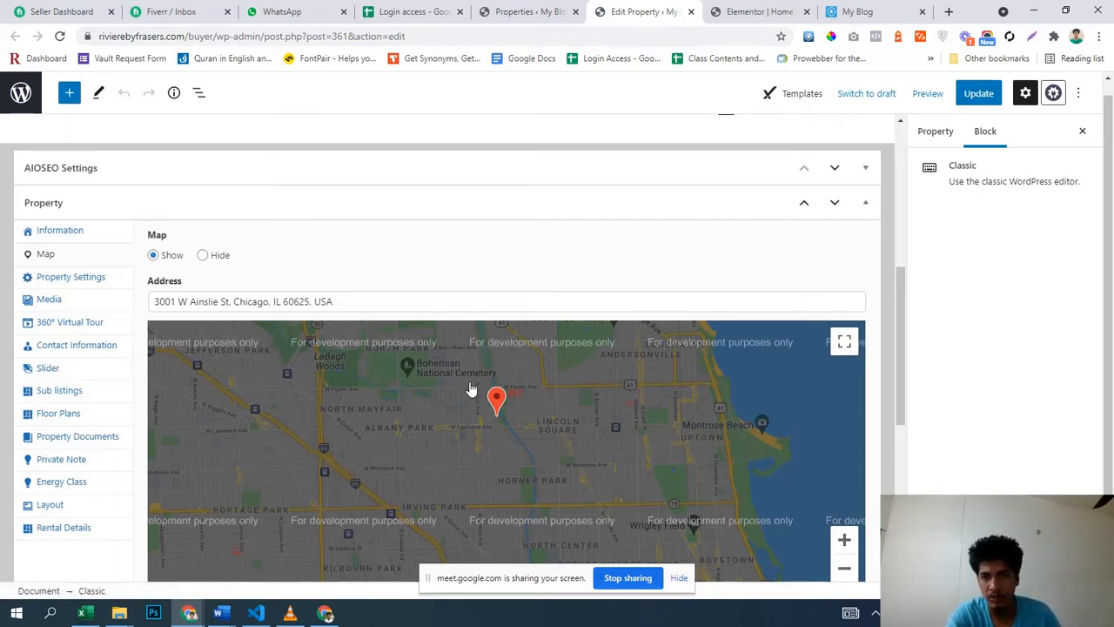
left_click_drag(490, 394, 476, 455)
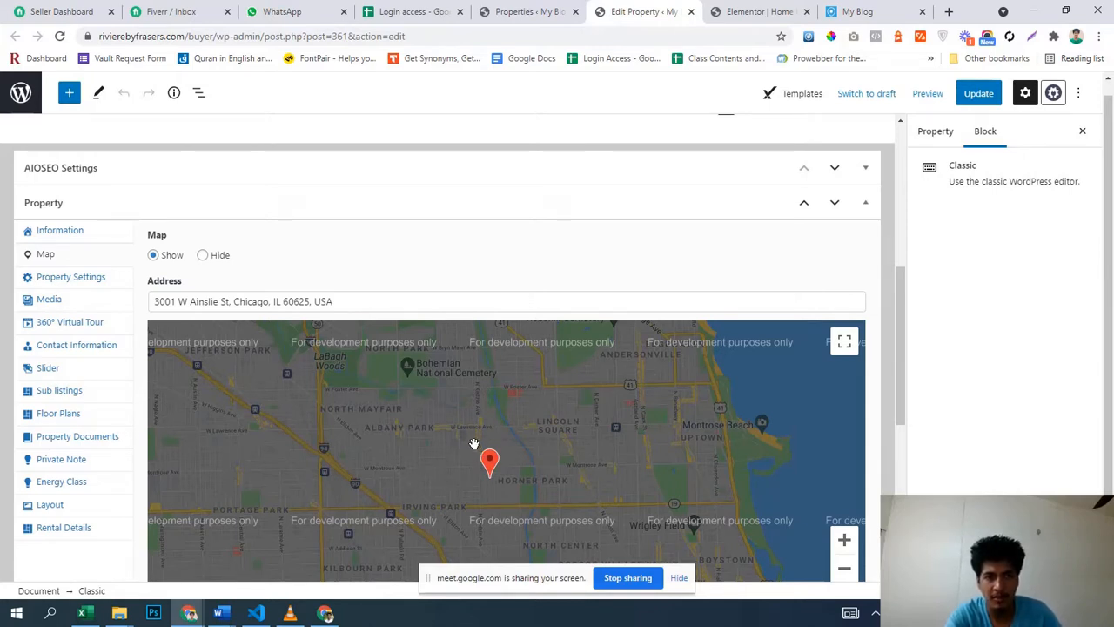
scroll(537, 303, "down", 3)
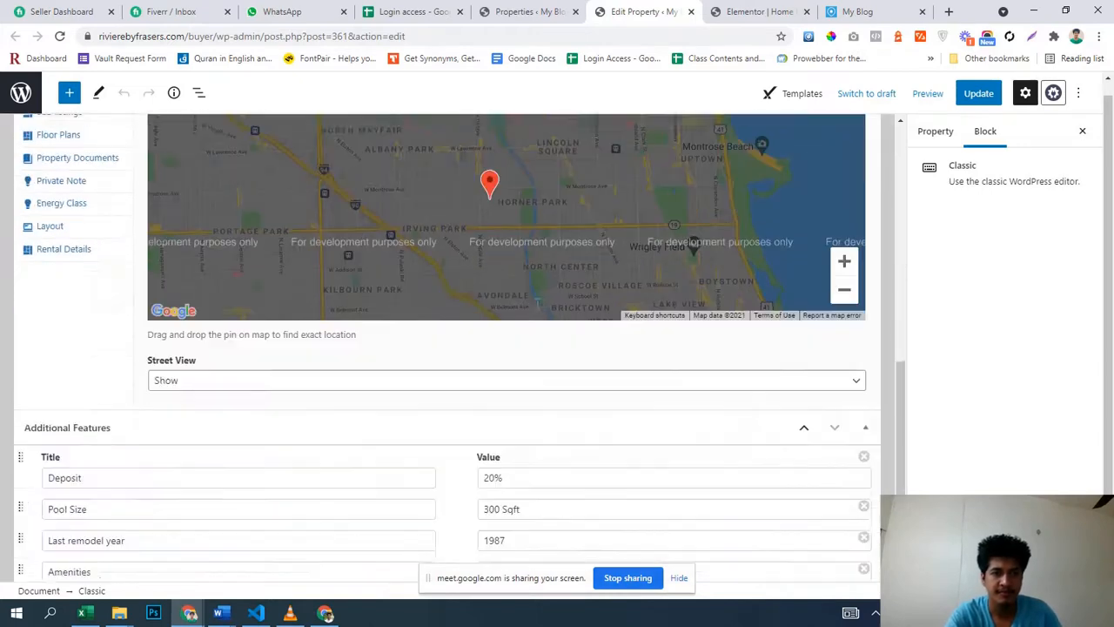
scroll(535, 301, "up", 3)
- Review the listing's Property Settings, then its Media gallery images and video URL
left_click(57, 279)
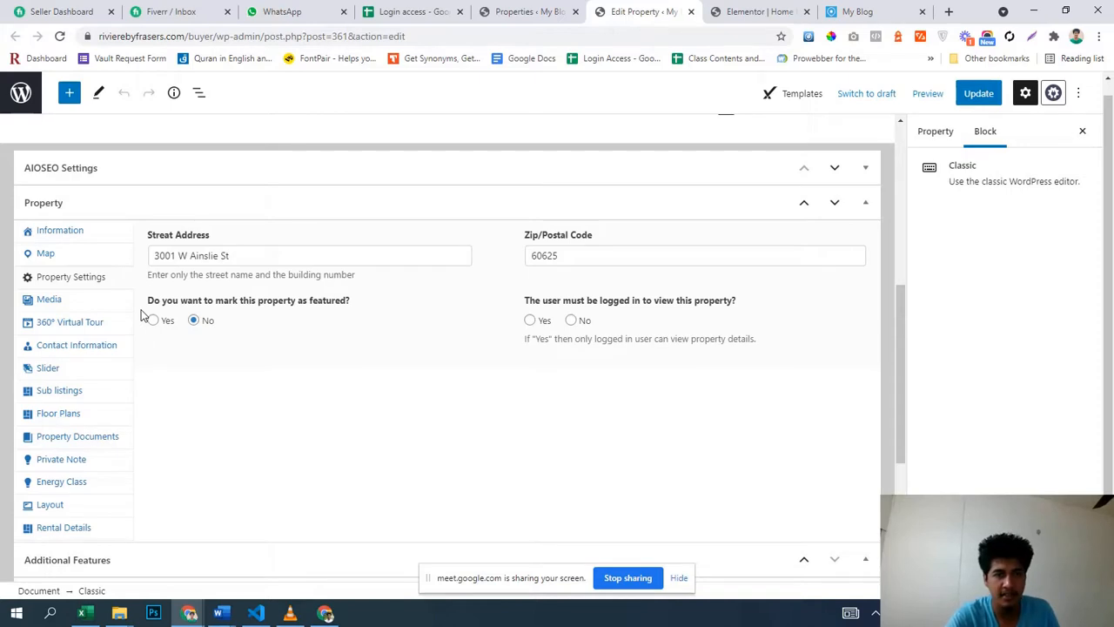
left_click(50, 301)
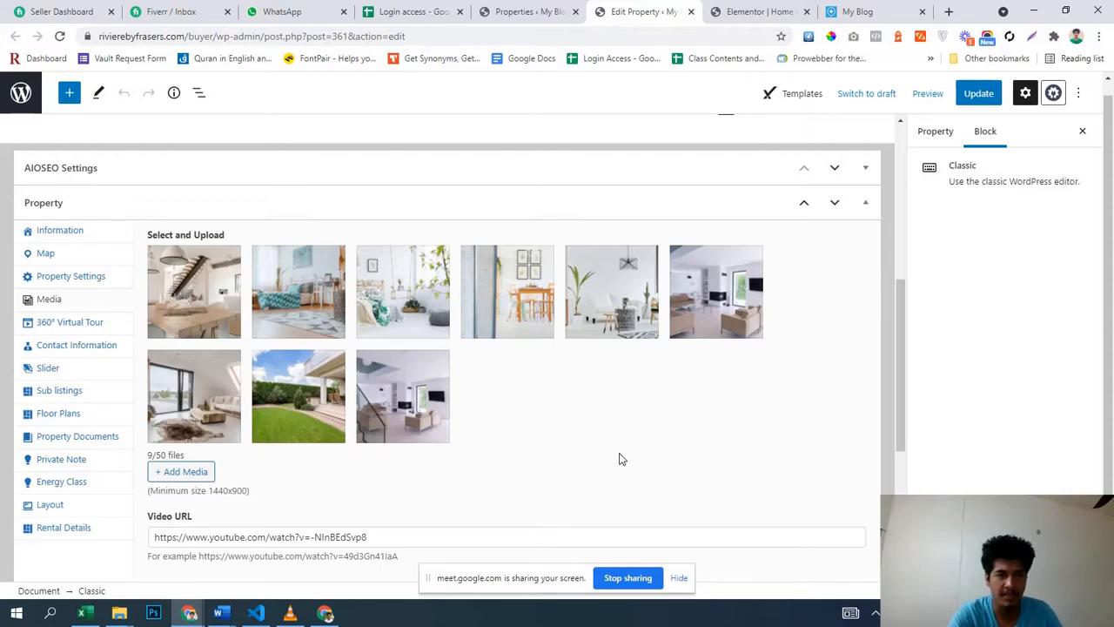
scroll(479, 439, "down", 3)
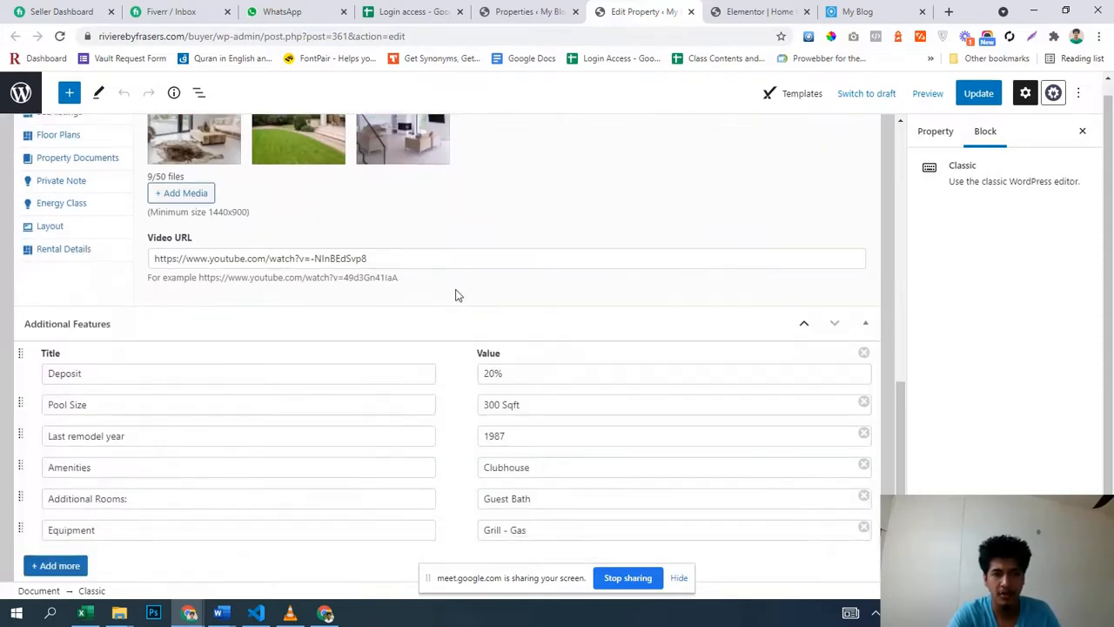
- Show the property's 360° Virtual Tour settings and preview the listing in a new browser tab
scroll(298, 261, "up", 2)
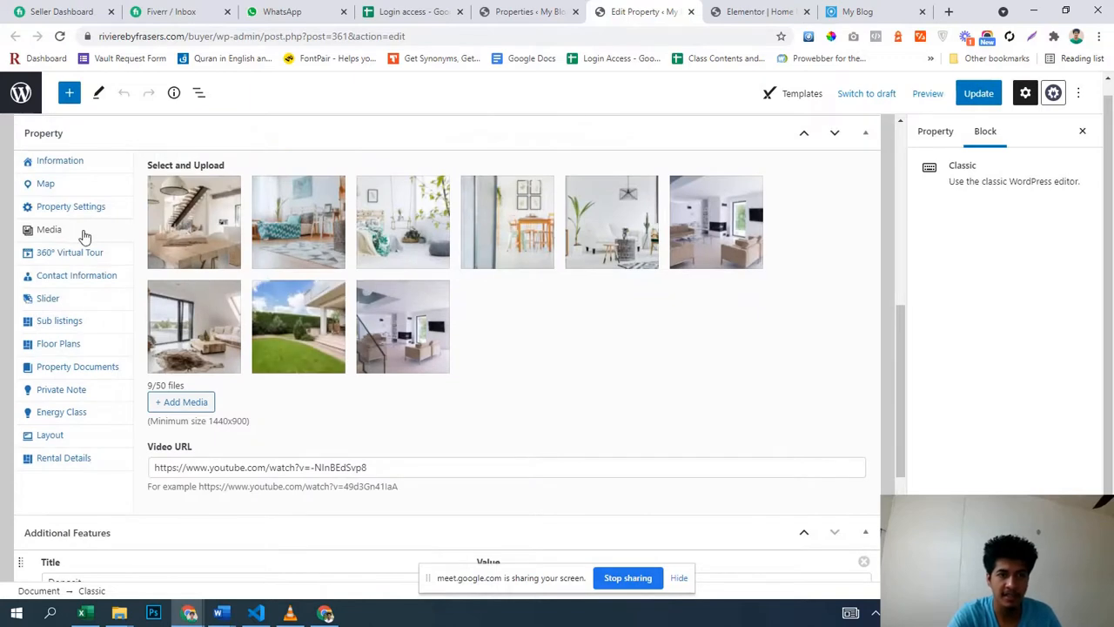
left_click(78, 255)
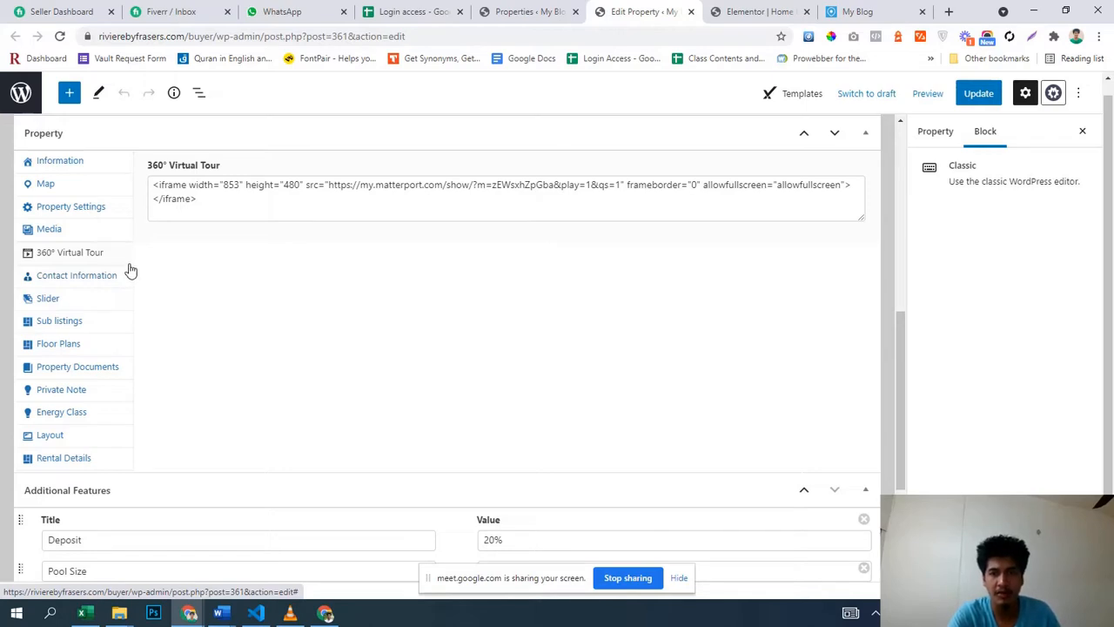
left_click(916, 98)
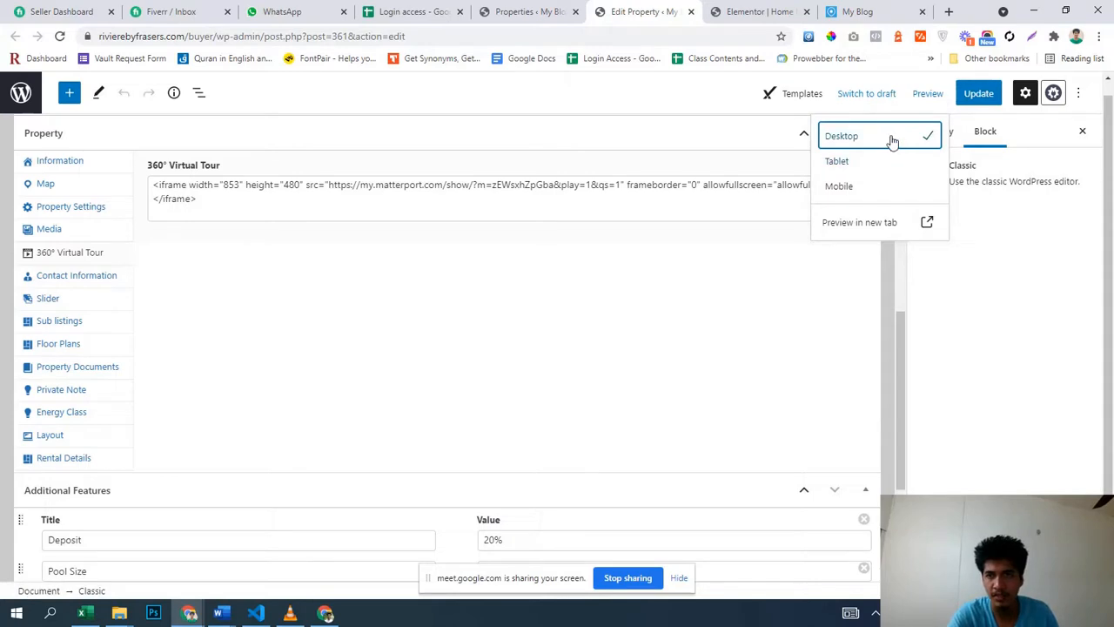
left_click(877, 223)
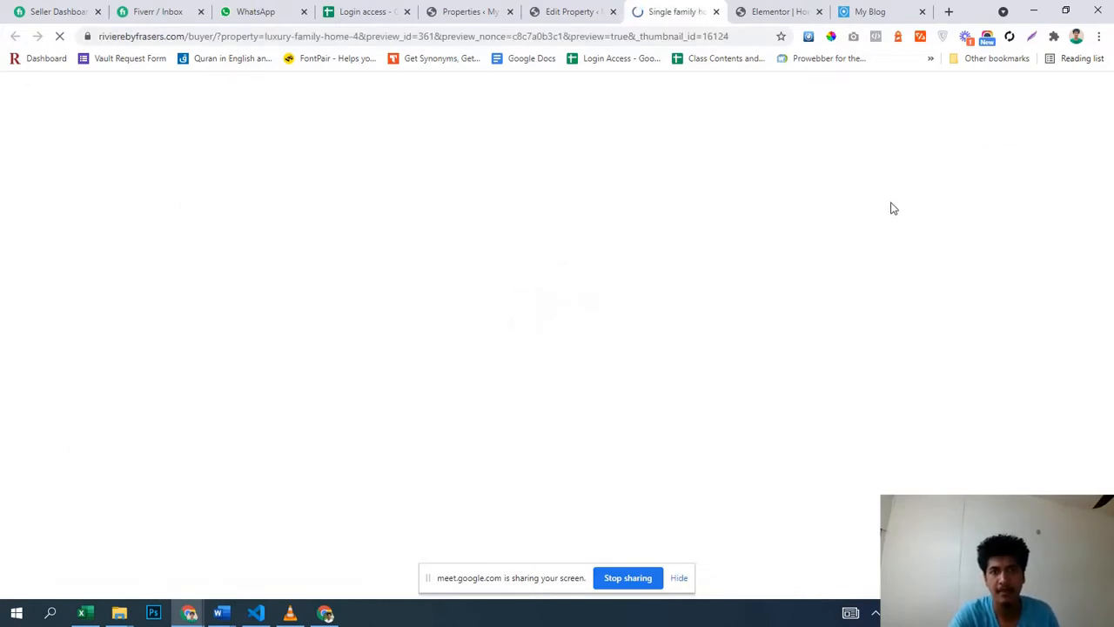
- Find the 360° Virtual Tour section on the previewed listing and move through the apartment towards the bathroom
scroll(1065, 296, "down", 1)
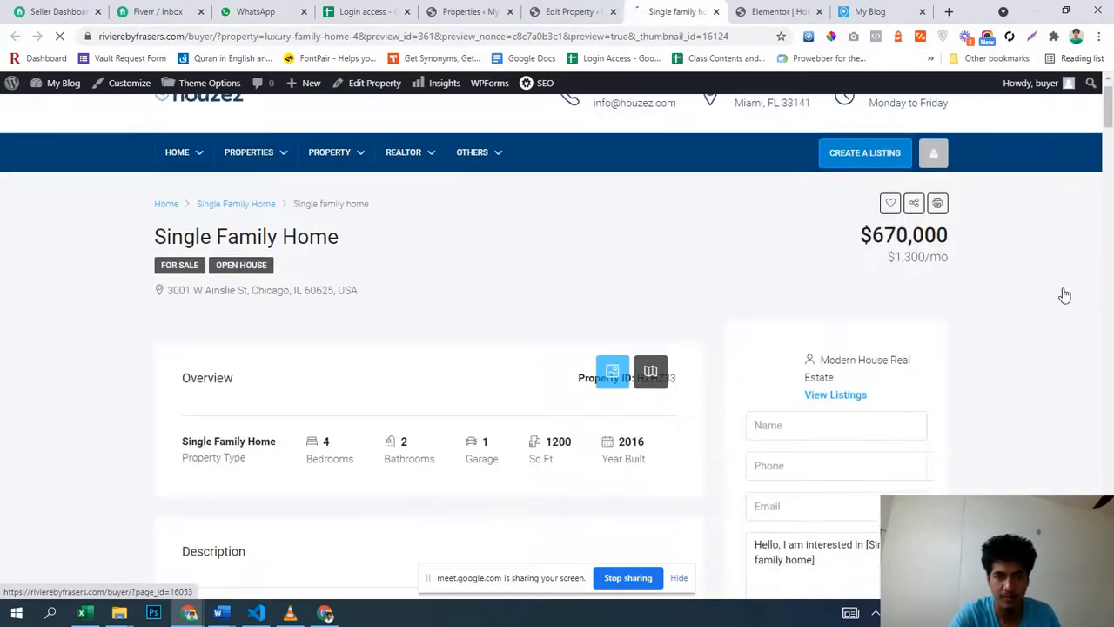
scroll(1065, 296, "down", 4)
scroll(1063, 288, "down", 8)
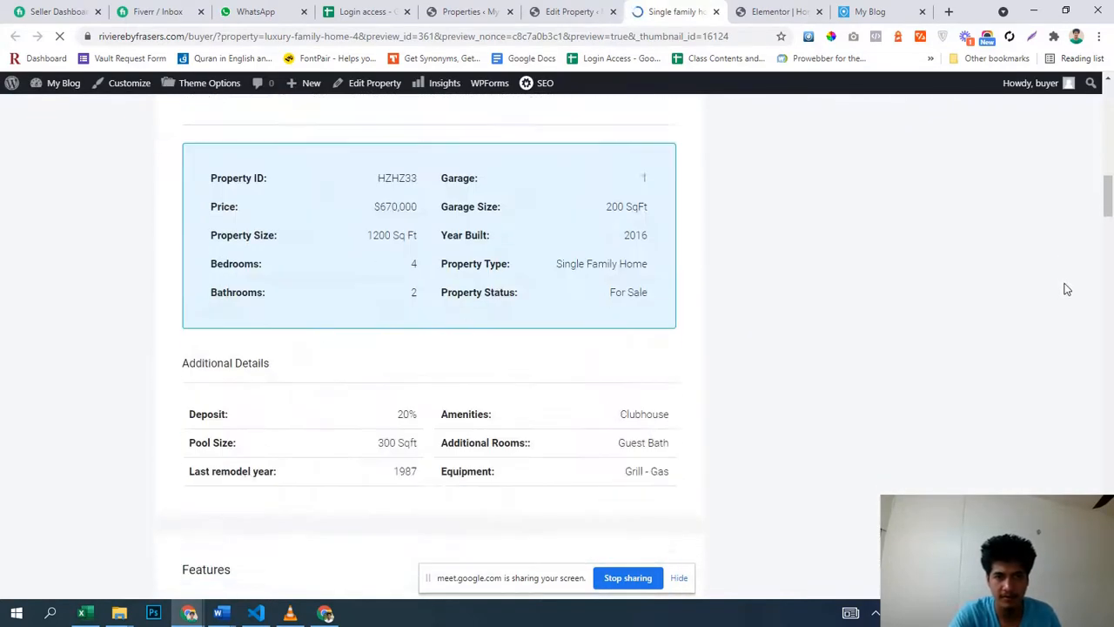
scroll(1067, 288, "down", 20)
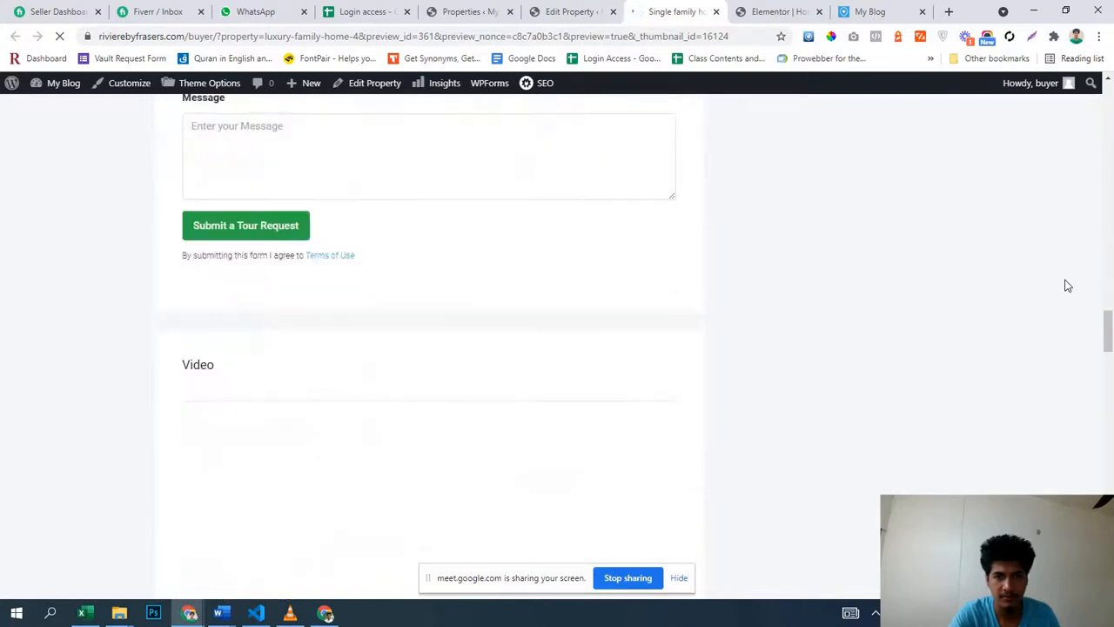
scroll(1067, 286, "down", 10)
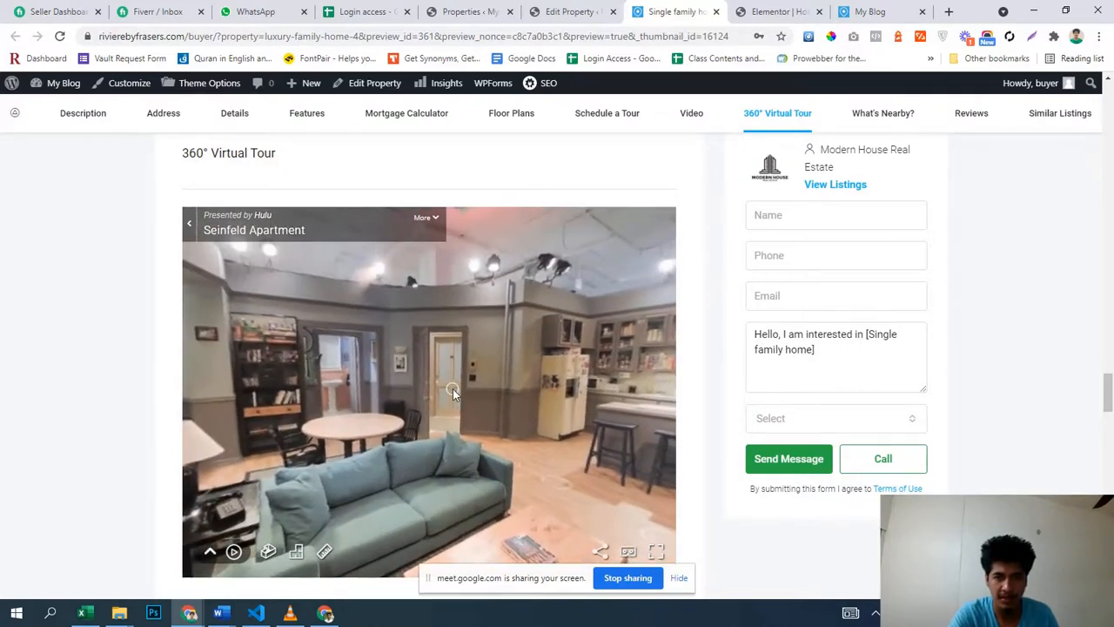
left_click(453, 388)
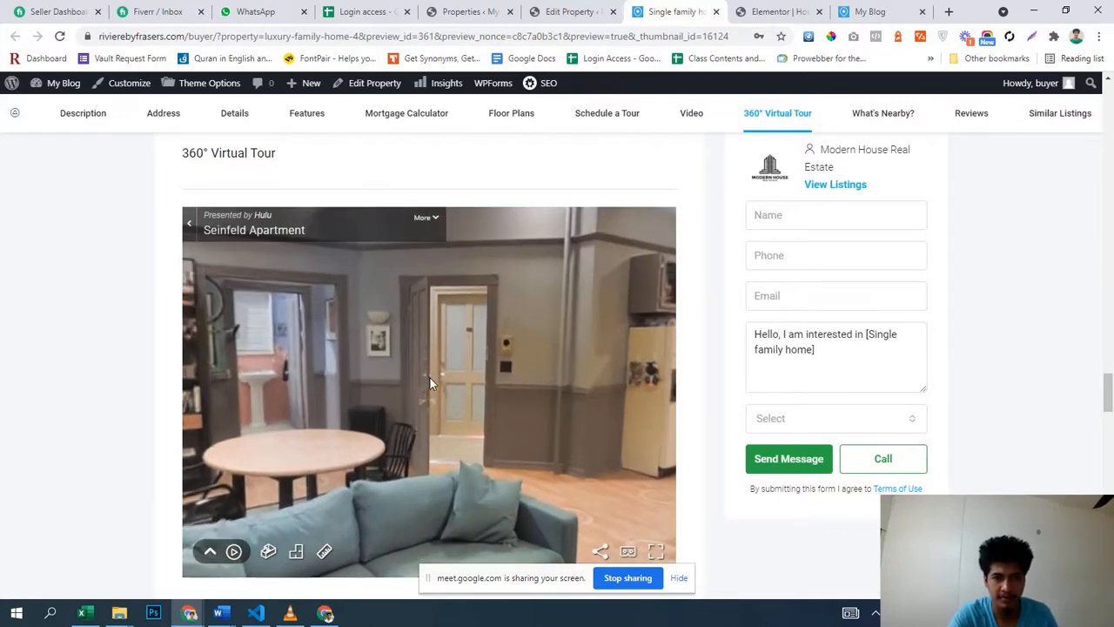
left_click_drag(404, 379, 285, 383)
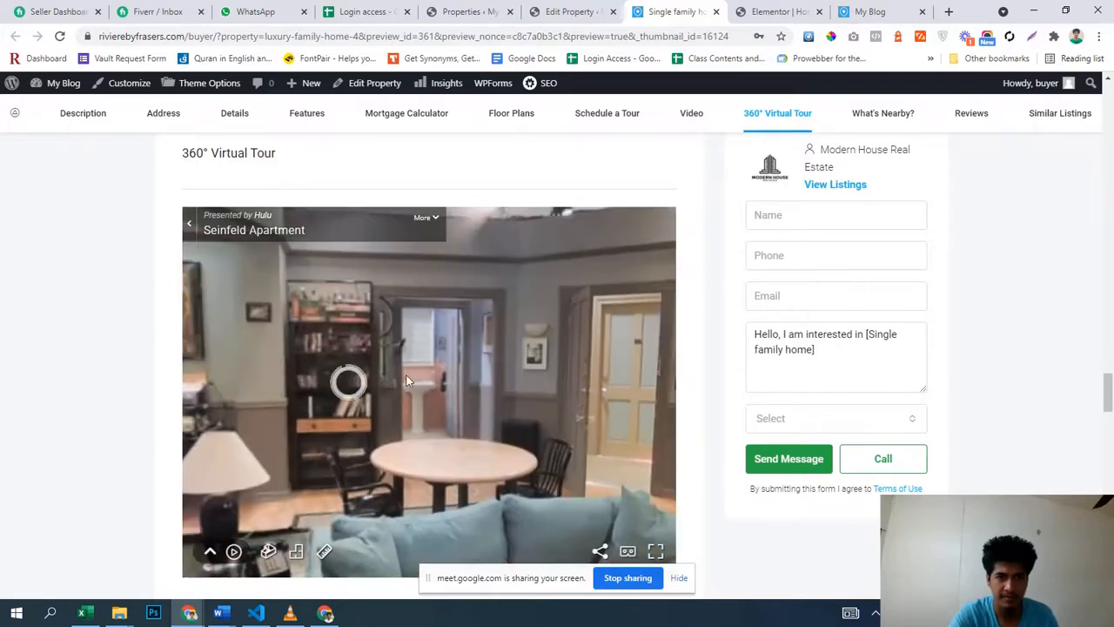
left_click(447, 367)
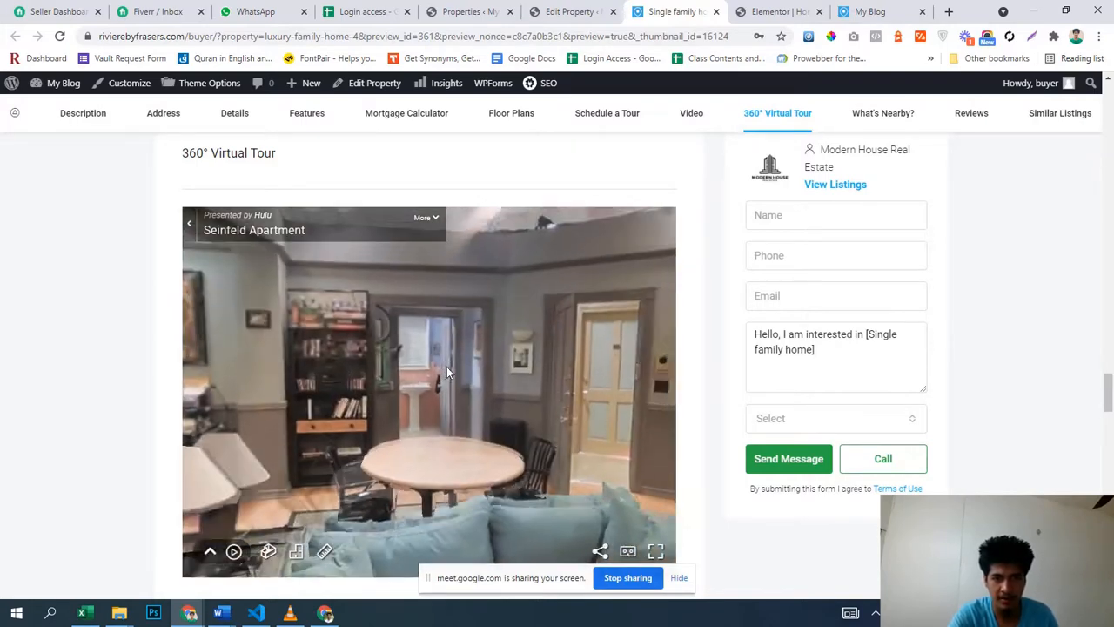
left_click(419, 382)
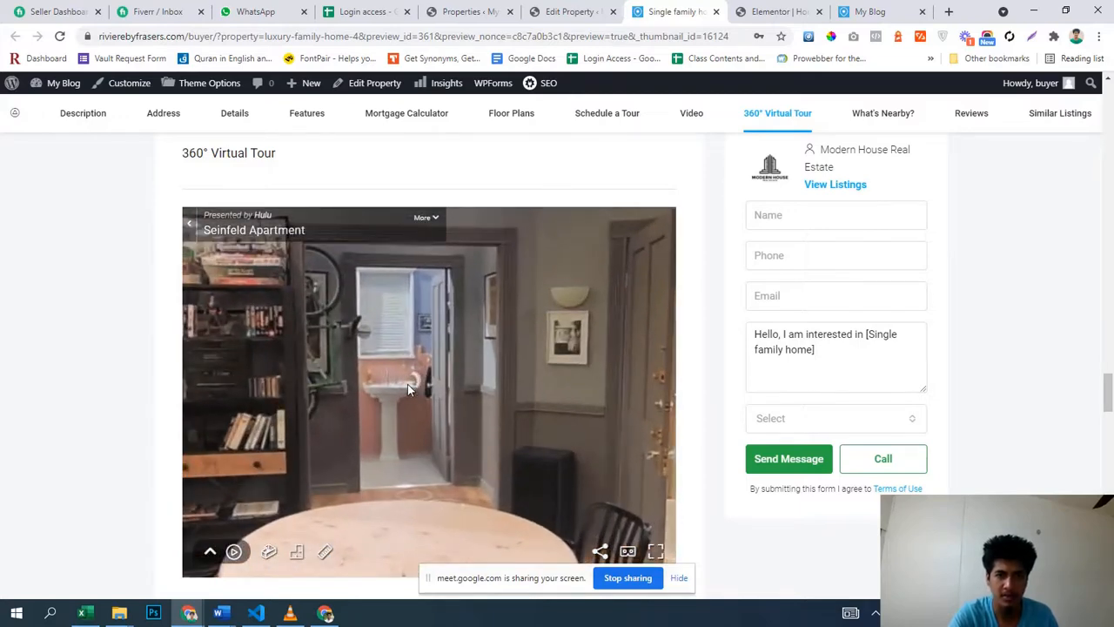
left_click(408, 384)
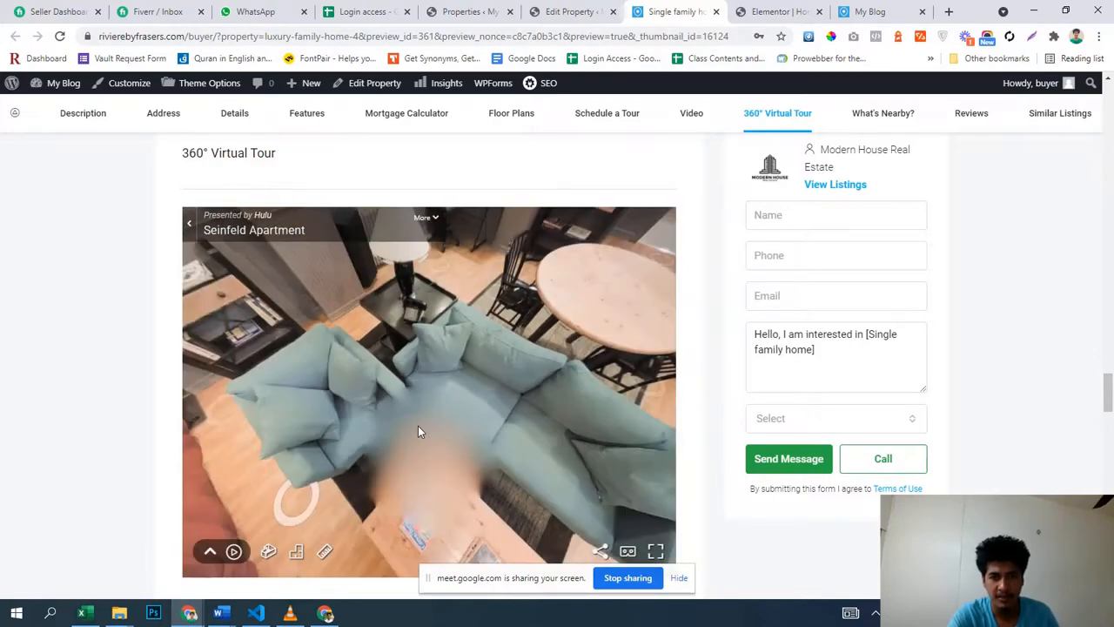
- Look around the apartment's living room and kitchen in the embedded virtual tour
left_click_drag(534, 378, 265, 438)
left_click_drag(489, 366, 205, 476)
left_click_drag(50, 466, 766, 466)
left_click_drag(652, 619, 679, 397)
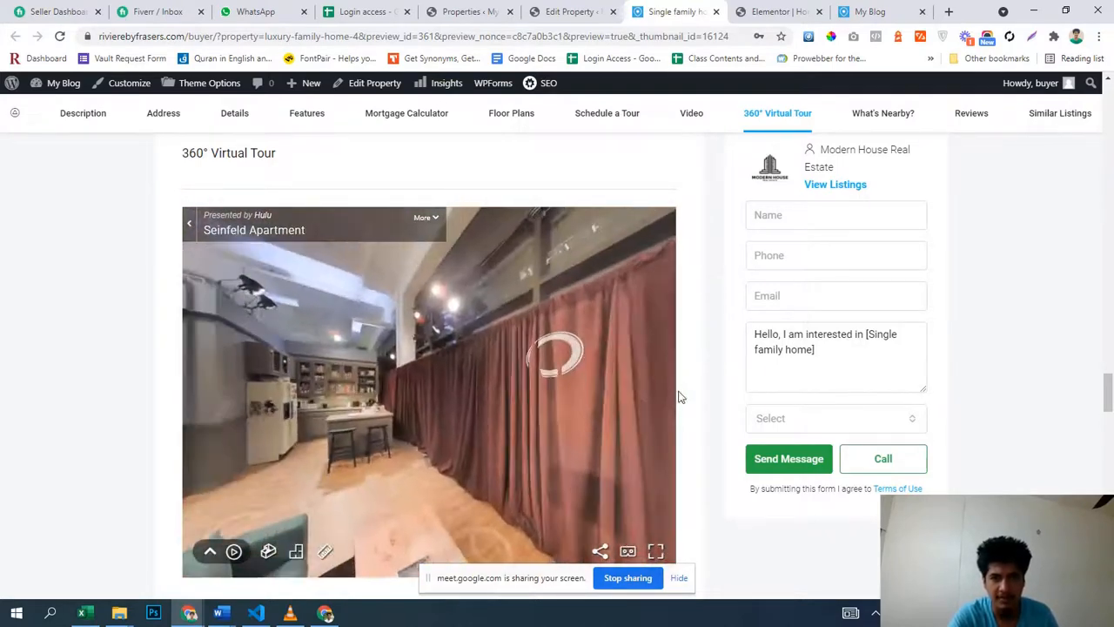
left_click_drag(395, 386, 685, 332)
left_click_drag(616, 451, 572, 404)
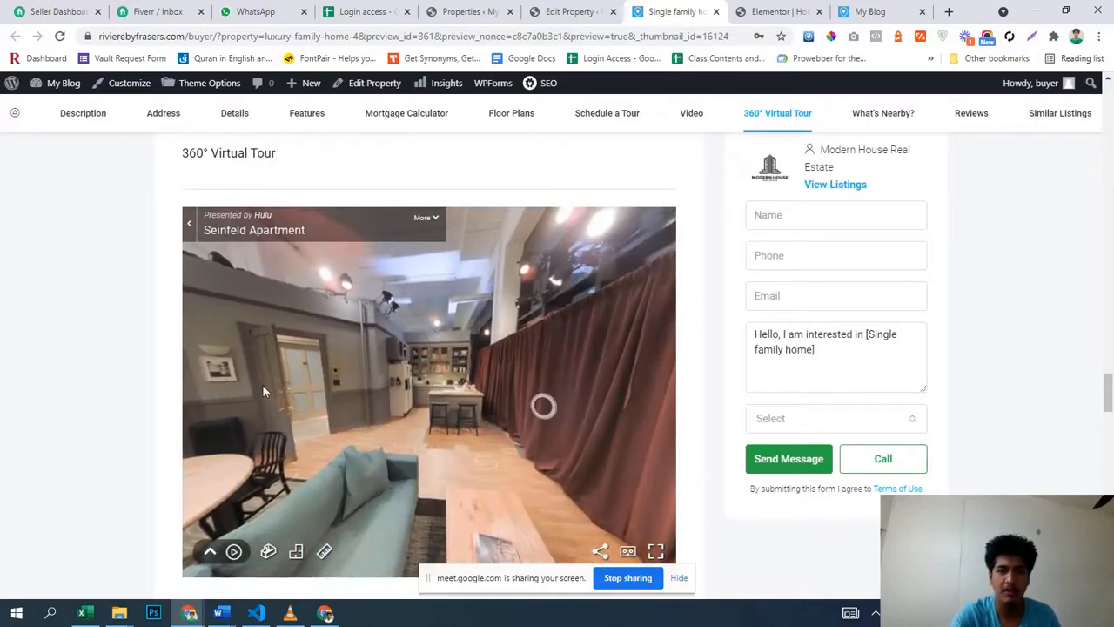
- Expand the Seinfeld Apartment details in the virtual tour viewer
left_click(428, 221)
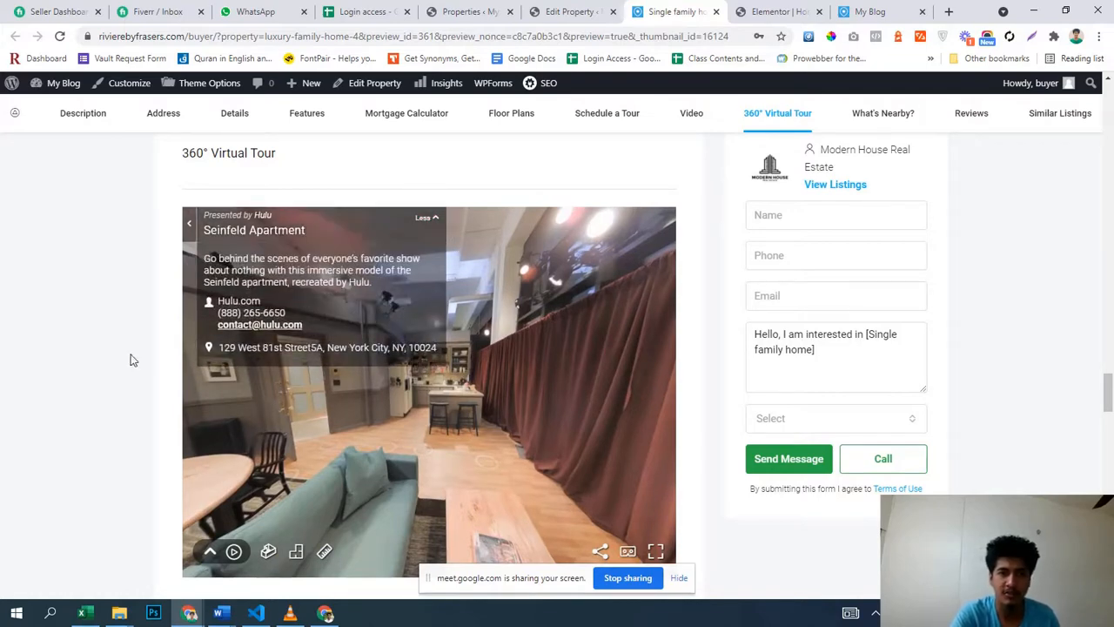
scroll(399, 347, "down", 3)
scroll(392, 348, "up", 3)
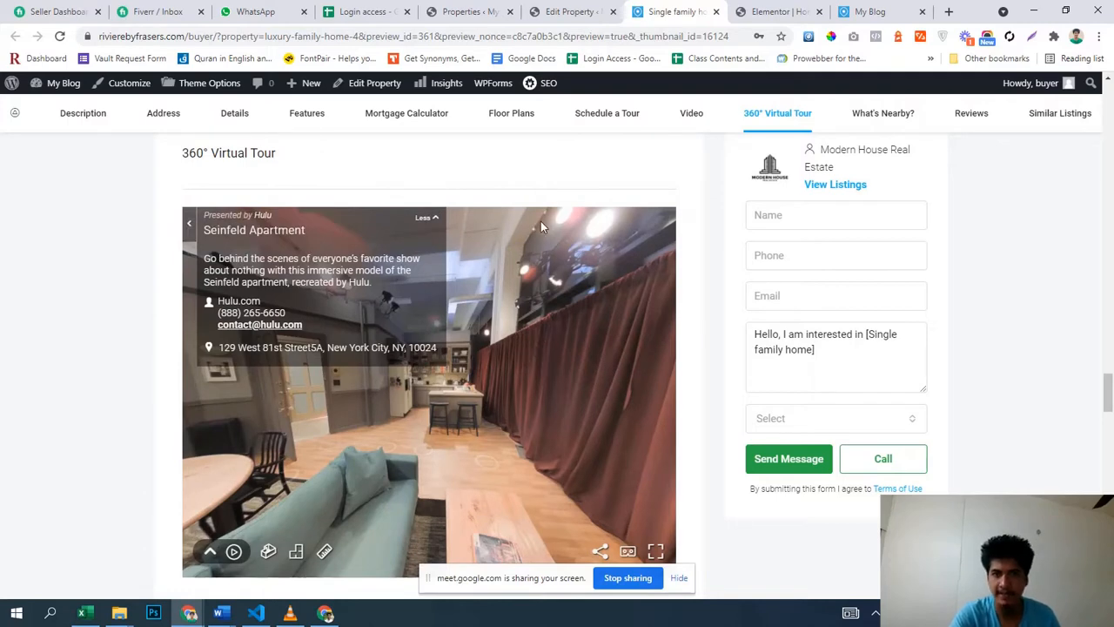
- Return to the property editor and show the property's Contact Information settings
left_click(566, 11)
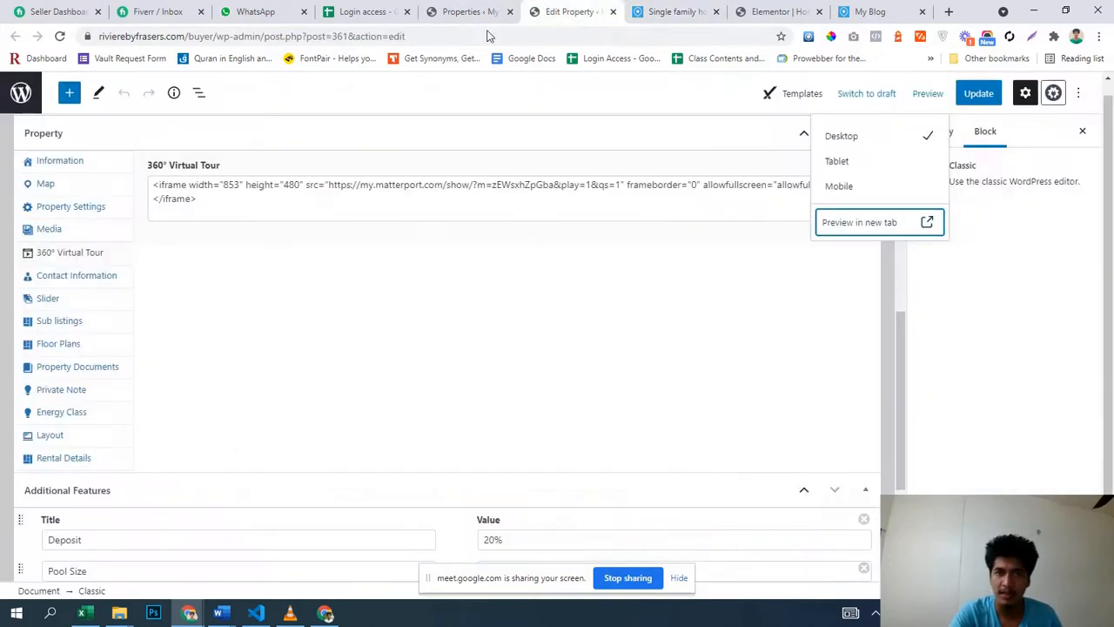
scroll(438, 237, "down", 3)
scroll(443, 233, "up", 1)
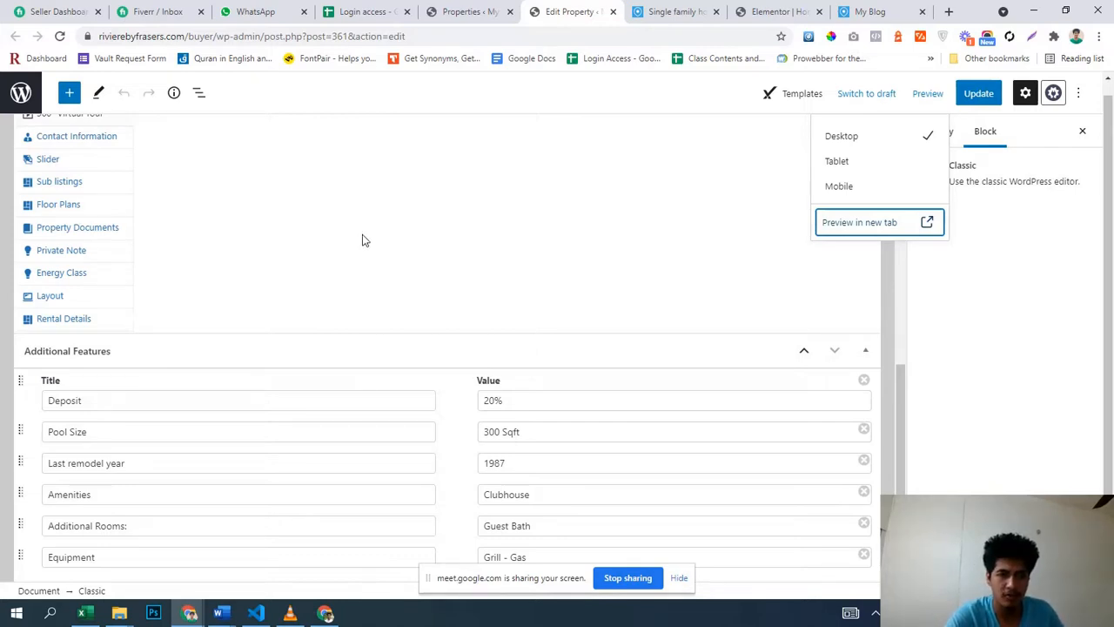
scroll(366, 235, "up", 3)
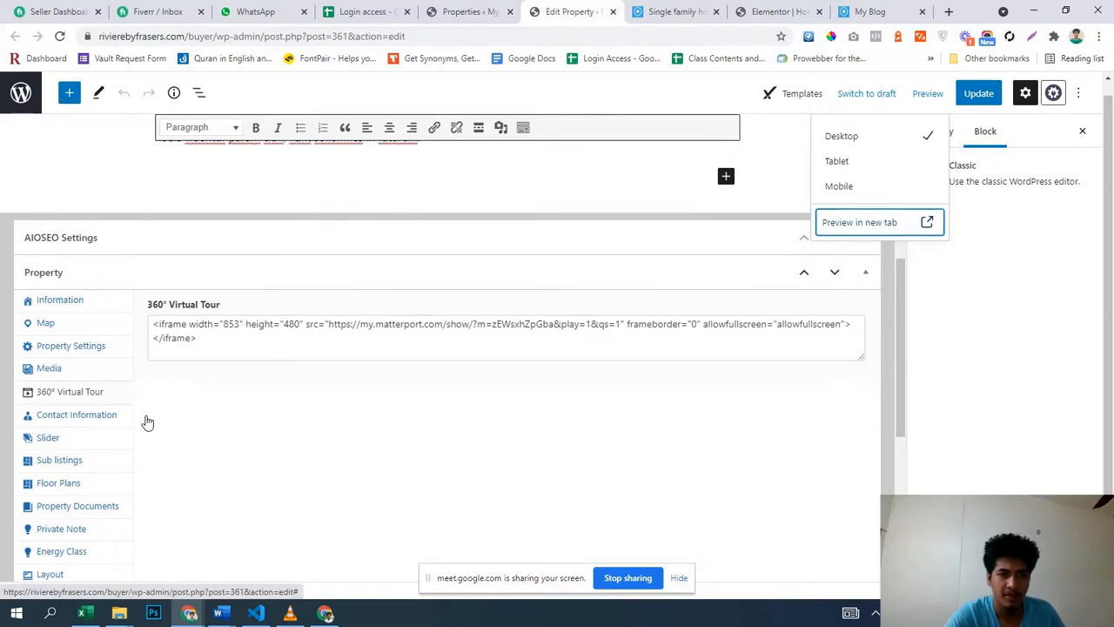
left_click(61, 414)
scroll(301, 425, "down", 1)
scroll(304, 425, "down", 1)
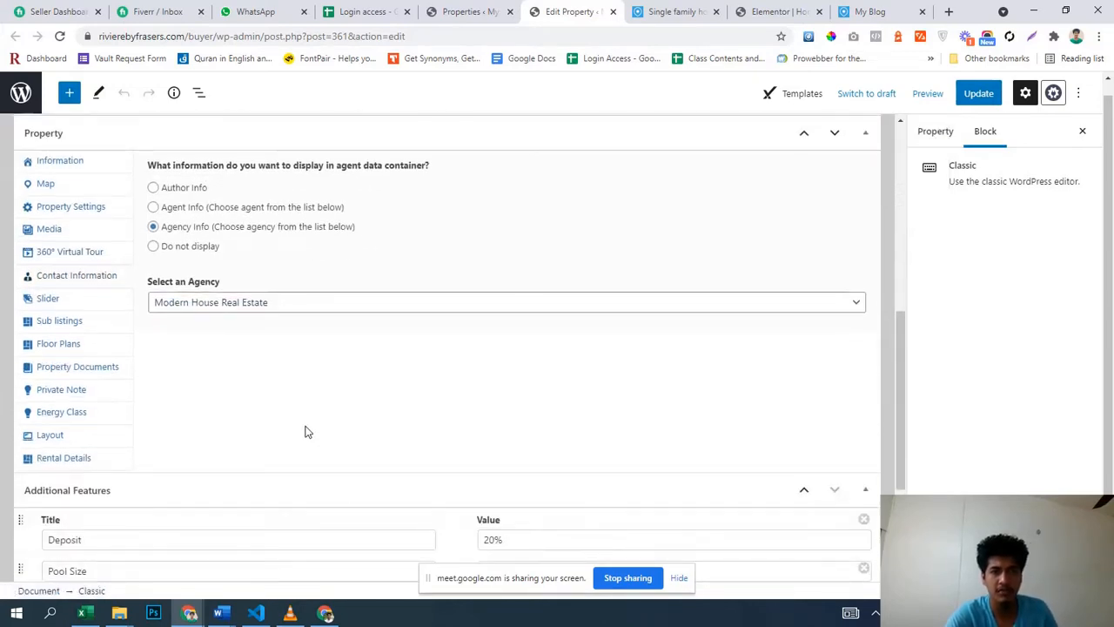
- Open the site's list of real estate agents in the WordPress admin and review its entries
left_click(477, 11)
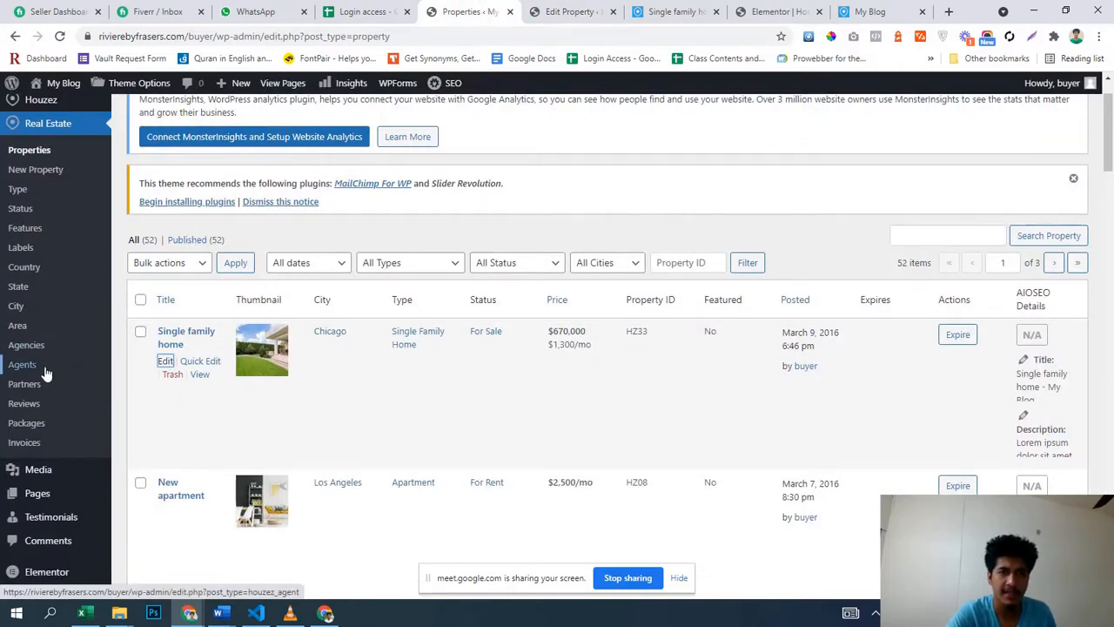
left_click(46, 373)
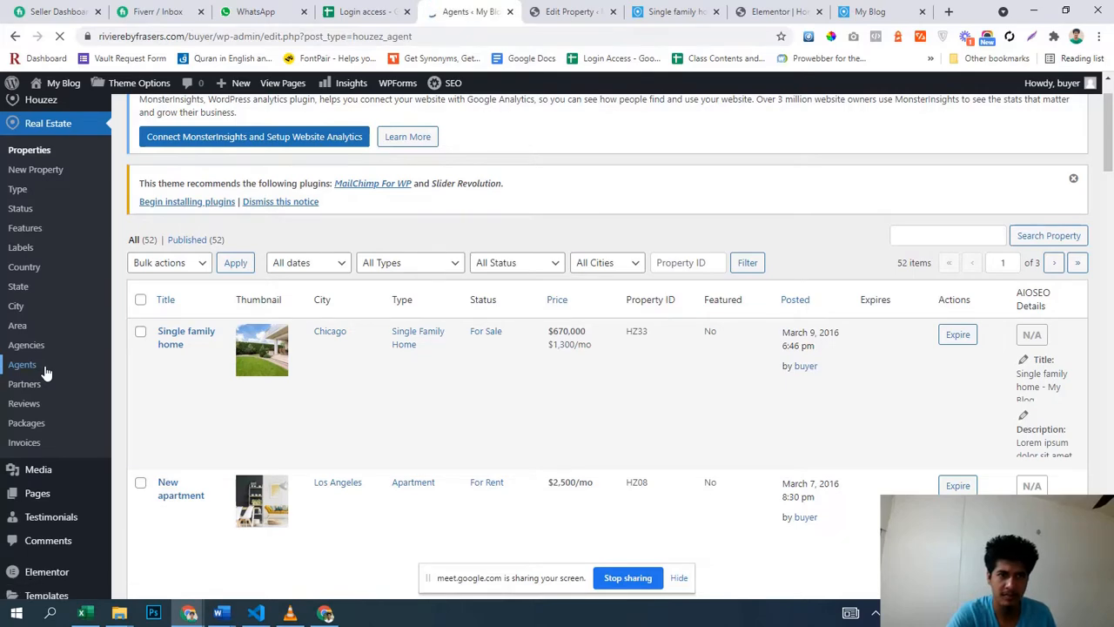
scroll(360, 435, "down", 3)
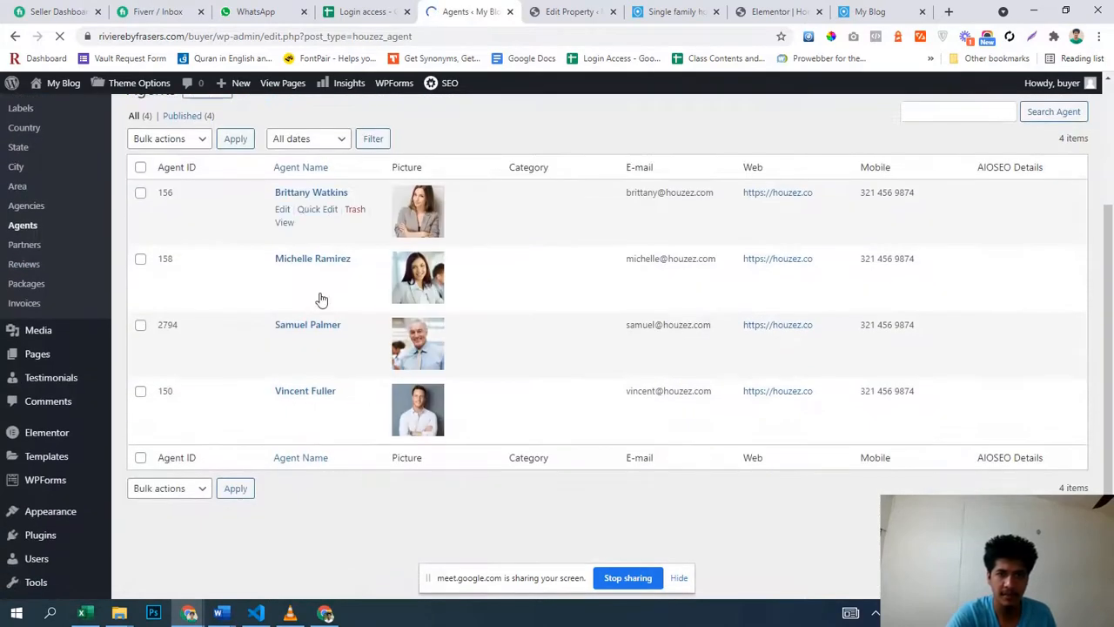
- Return to the property editor and review the Sub listings fields
left_click(553, 8)
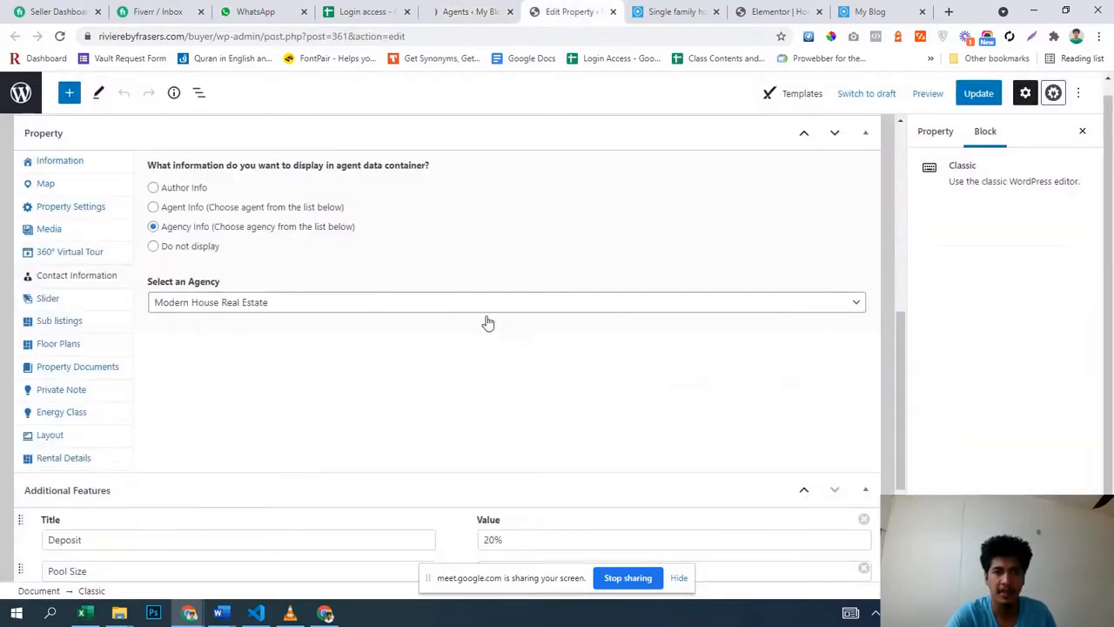
left_click(59, 322)
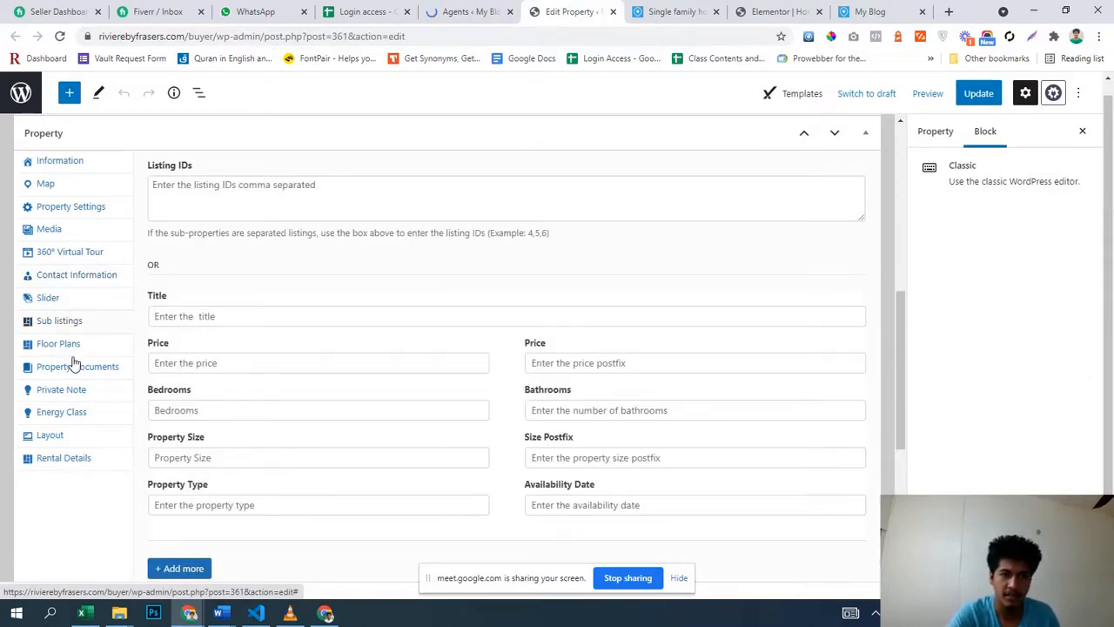
scroll(426, 318, "down", 3)
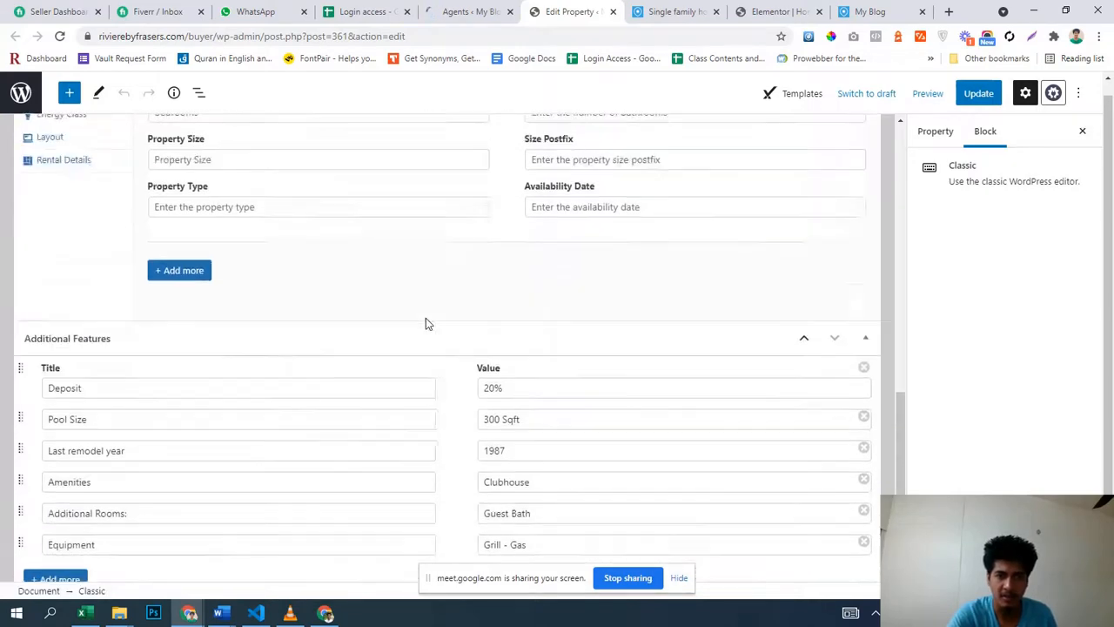
scroll(426, 317, "up", 3)
- Show the property's Floor Plans settings and review the fields of its plan entries
left_click(58, 339)
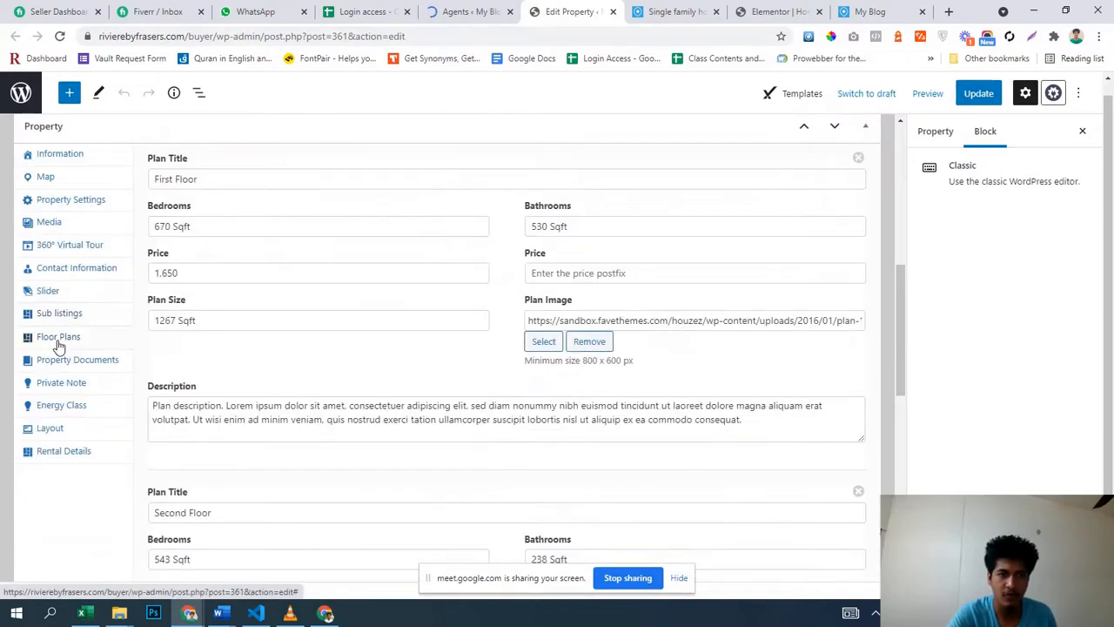
scroll(370, 400, "down", 7)
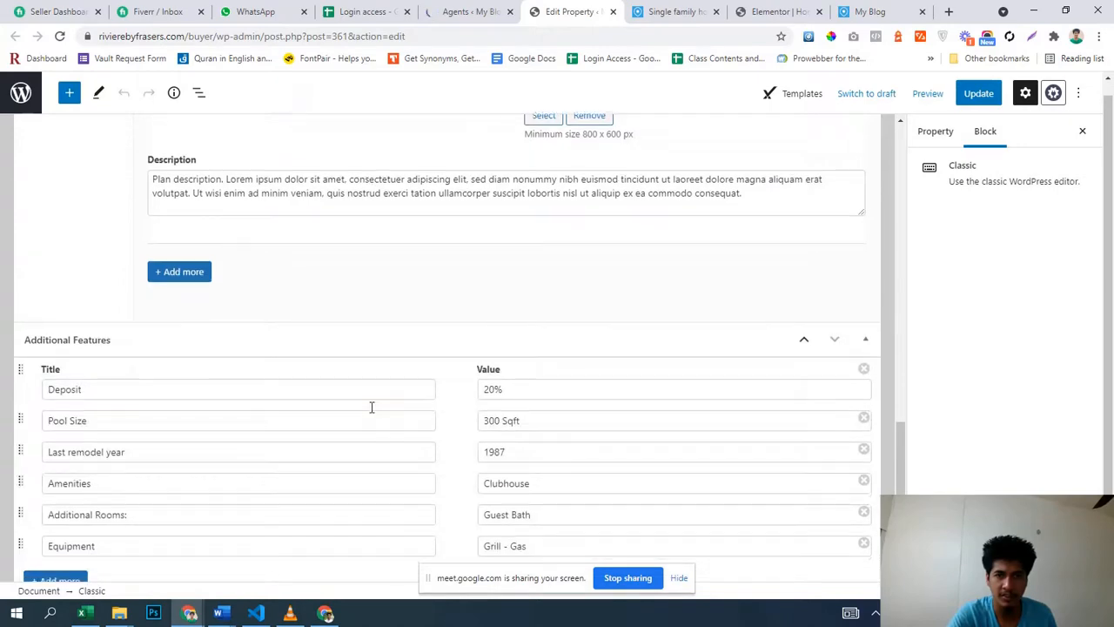
scroll(371, 407, "up", 10)
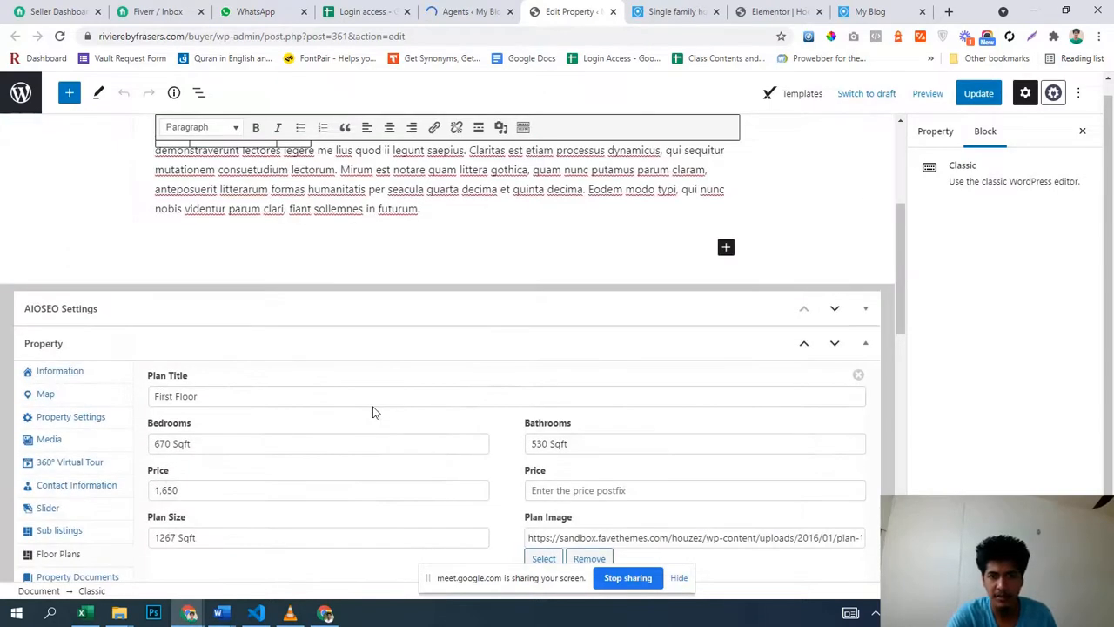
scroll(392, 404, "down", 2)
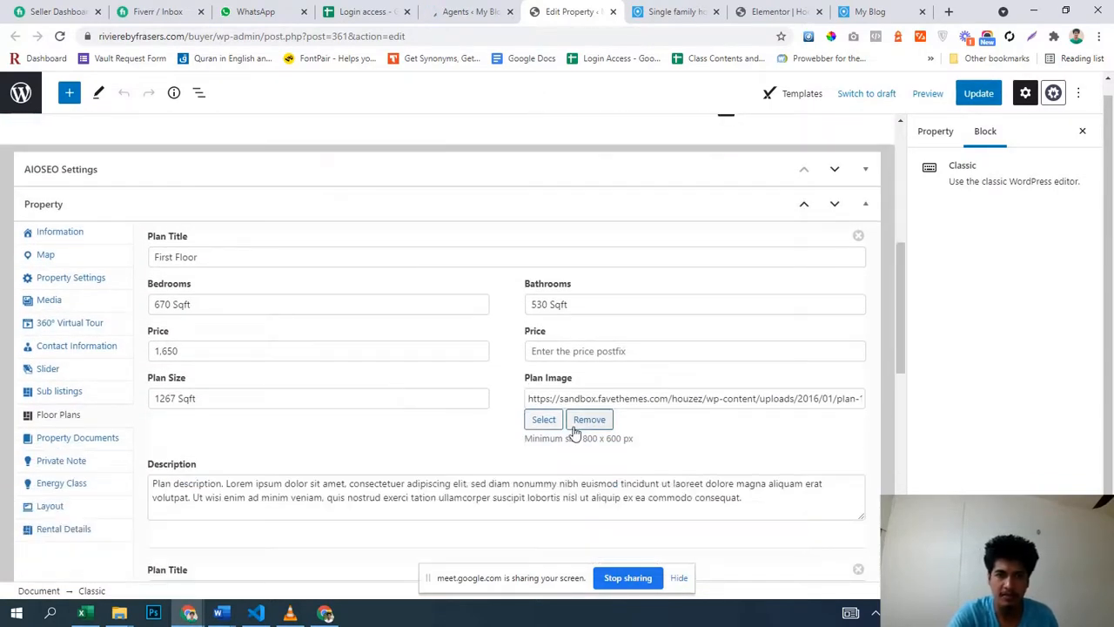
- Switch to the previewed listing and look through its page sections to locate Floor Plans
left_click(670, 11)
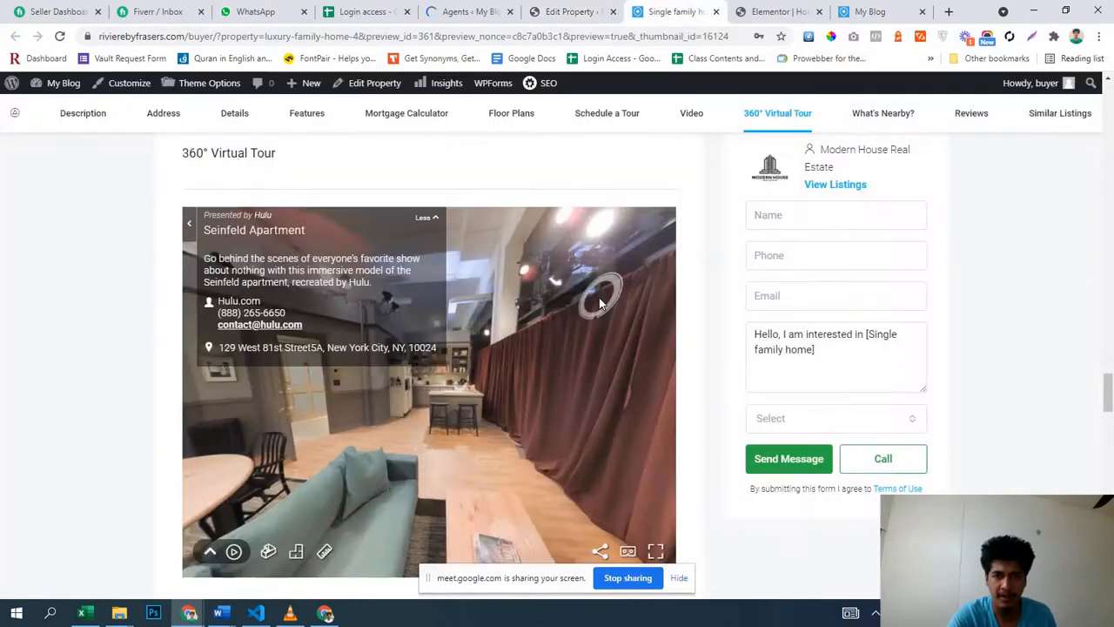
scroll(719, 491, "down", 1)
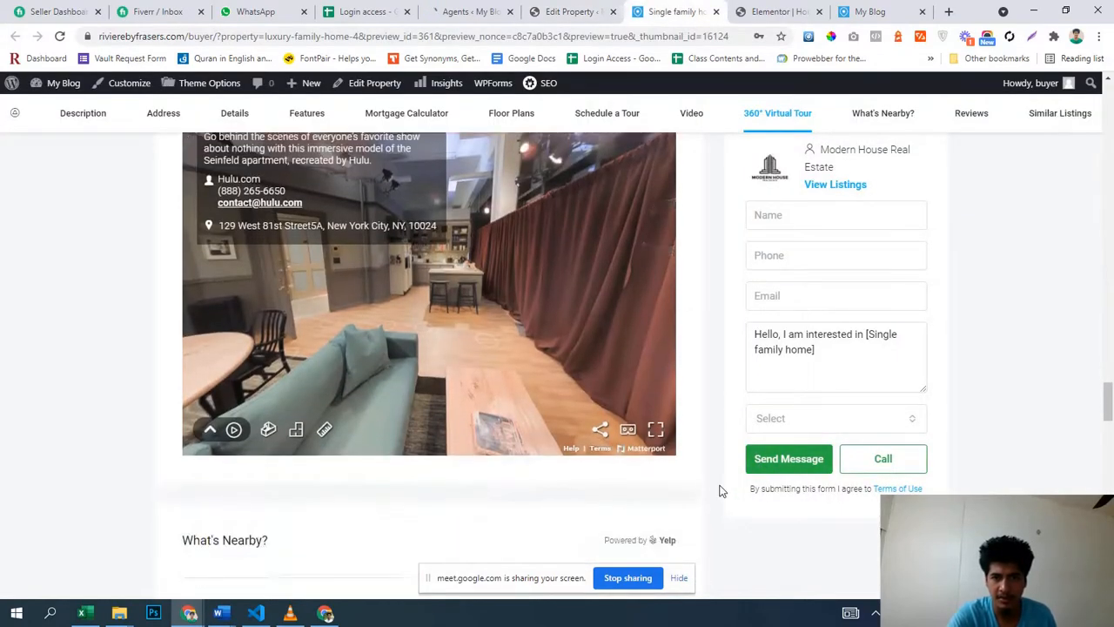
scroll(720, 491, "down", 15)
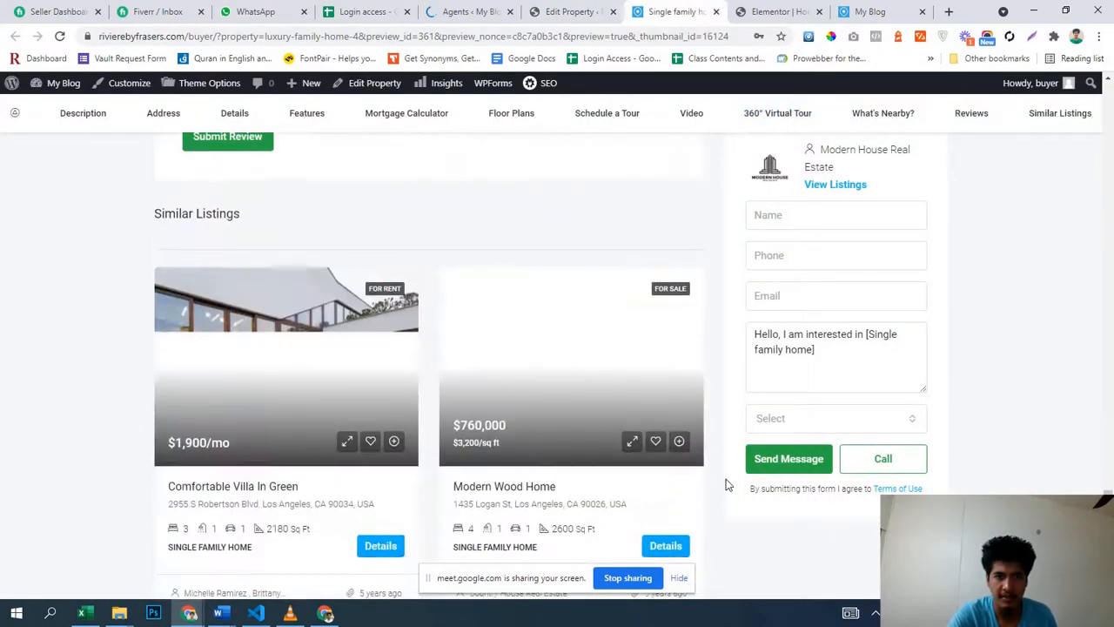
scroll(728, 485, "down", 9)
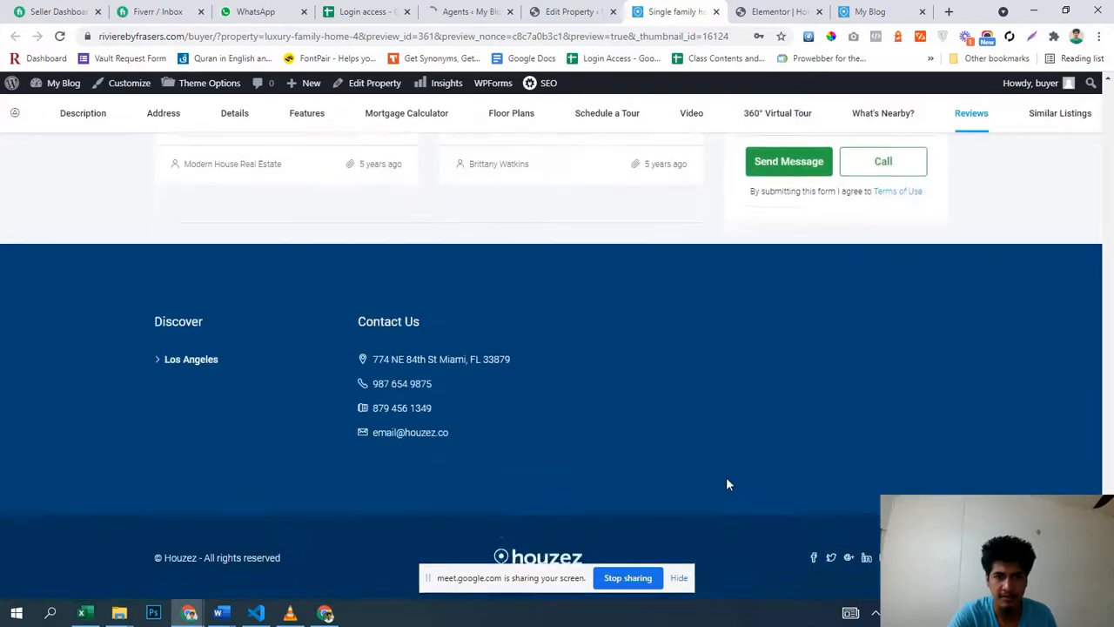
scroll(728, 483, "up", 12)
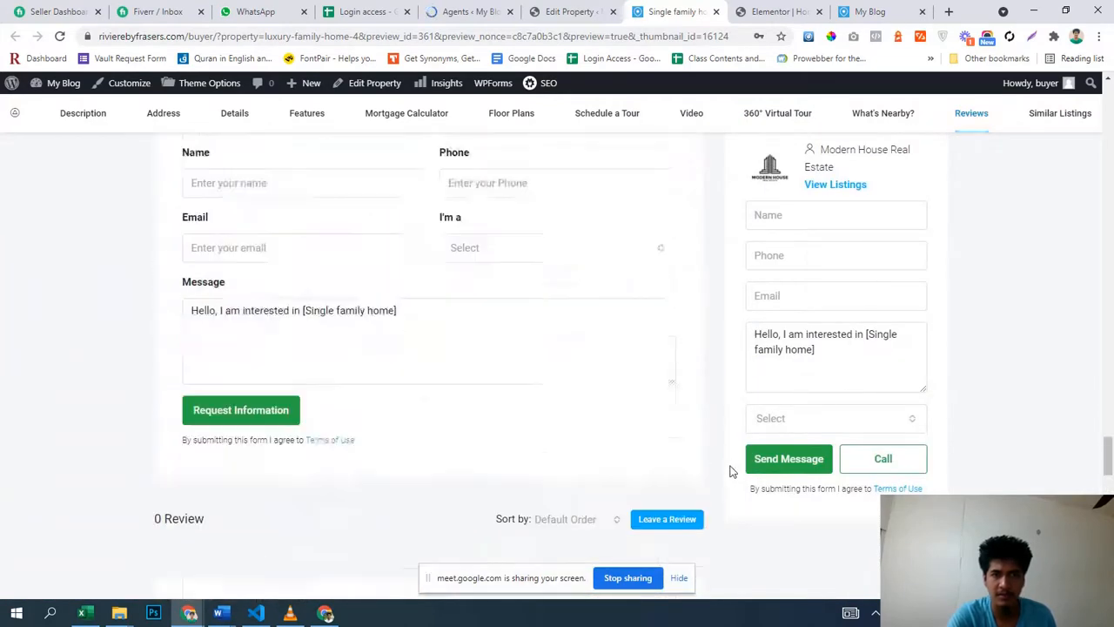
scroll(731, 471, "up", 10)
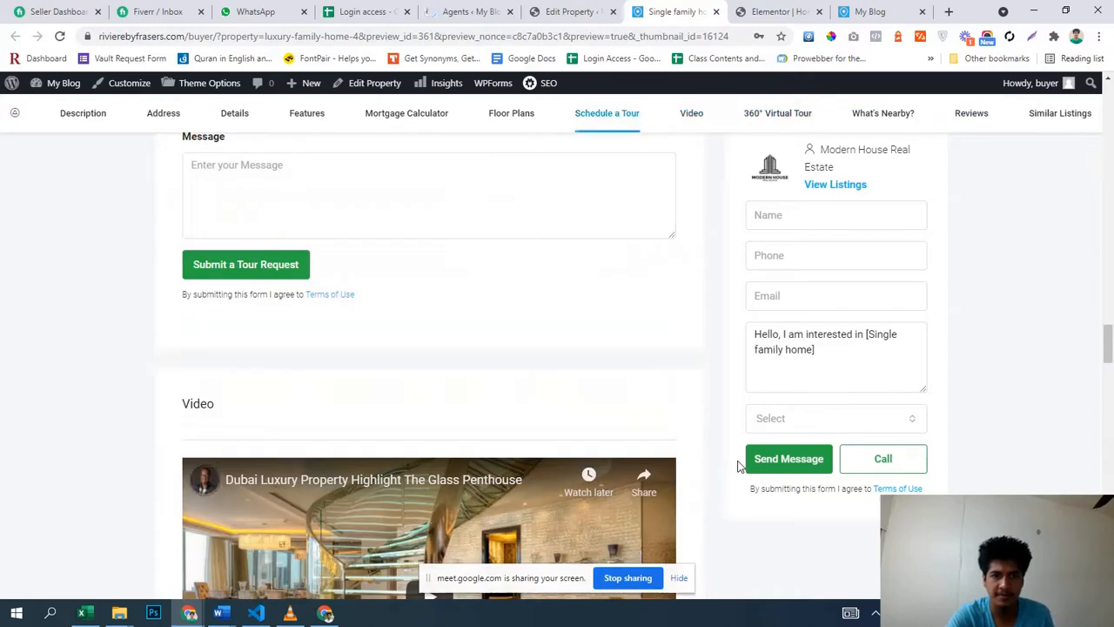
scroll(738, 467, "up", 12)
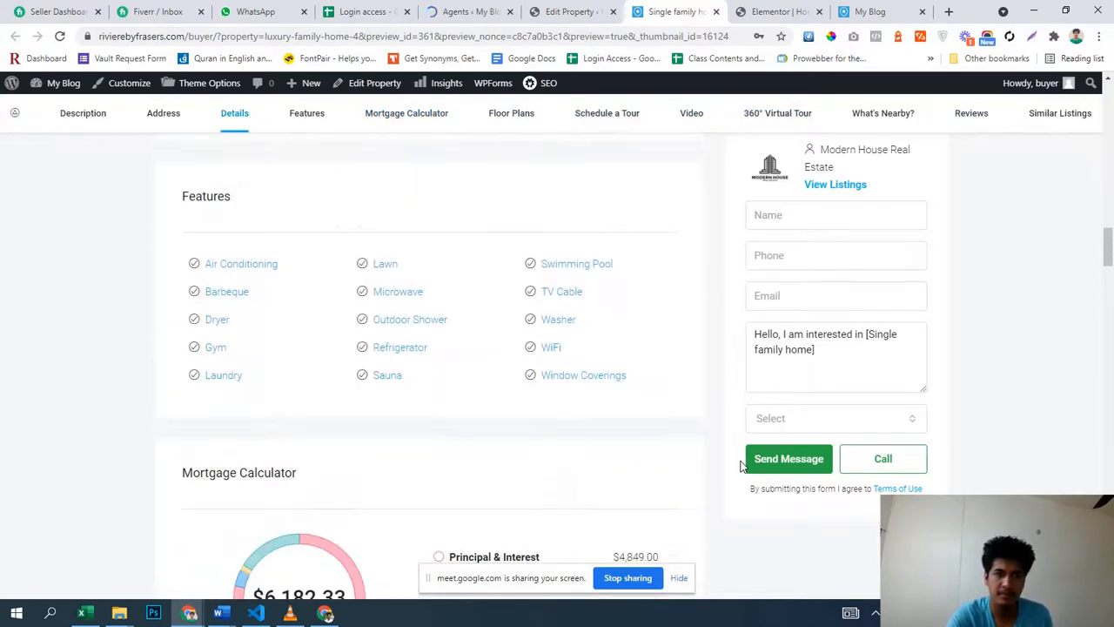
scroll(743, 466, "up", 12)
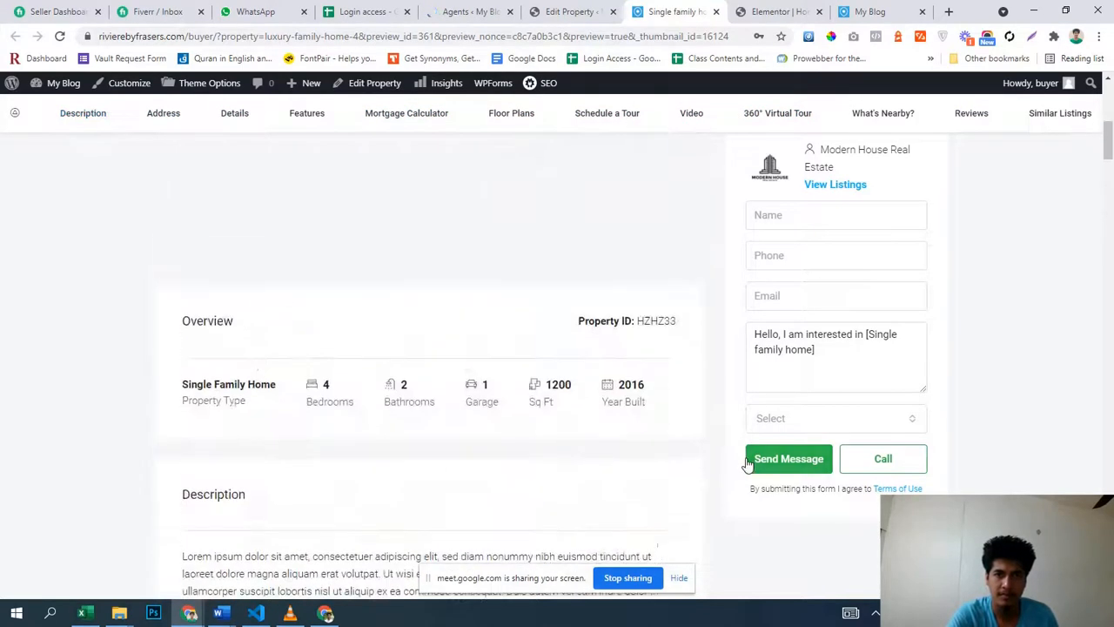
scroll(747, 464, "up", 7)
scroll(751, 464, "down", 5)
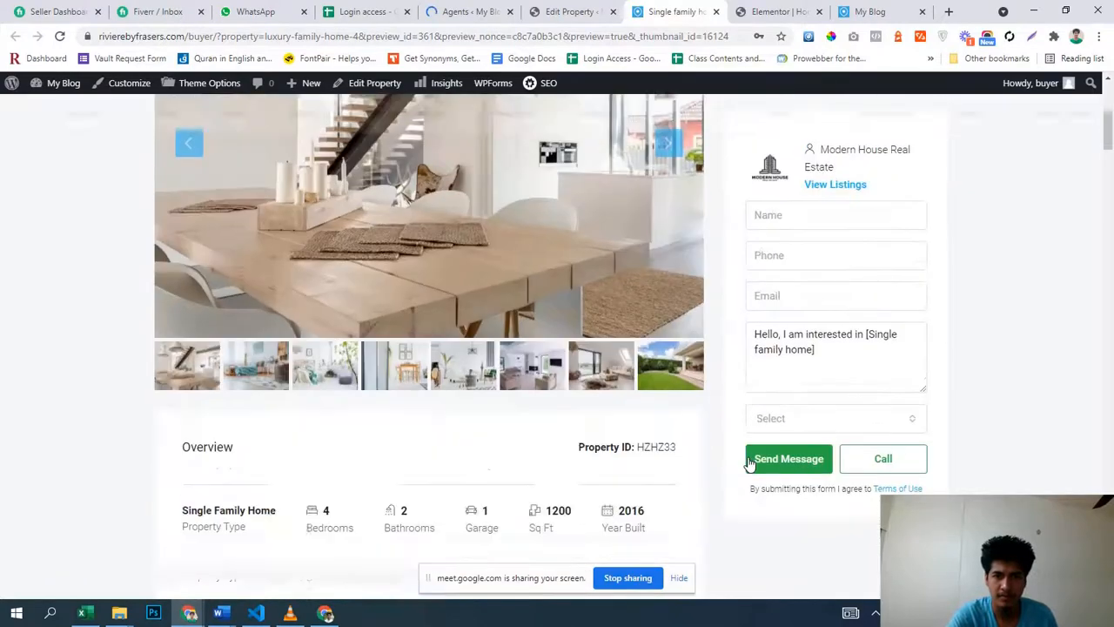
scroll(749, 464, "down", 2)
scroll(749, 464, "up", 5)
scroll(749, 464, "down", 2)
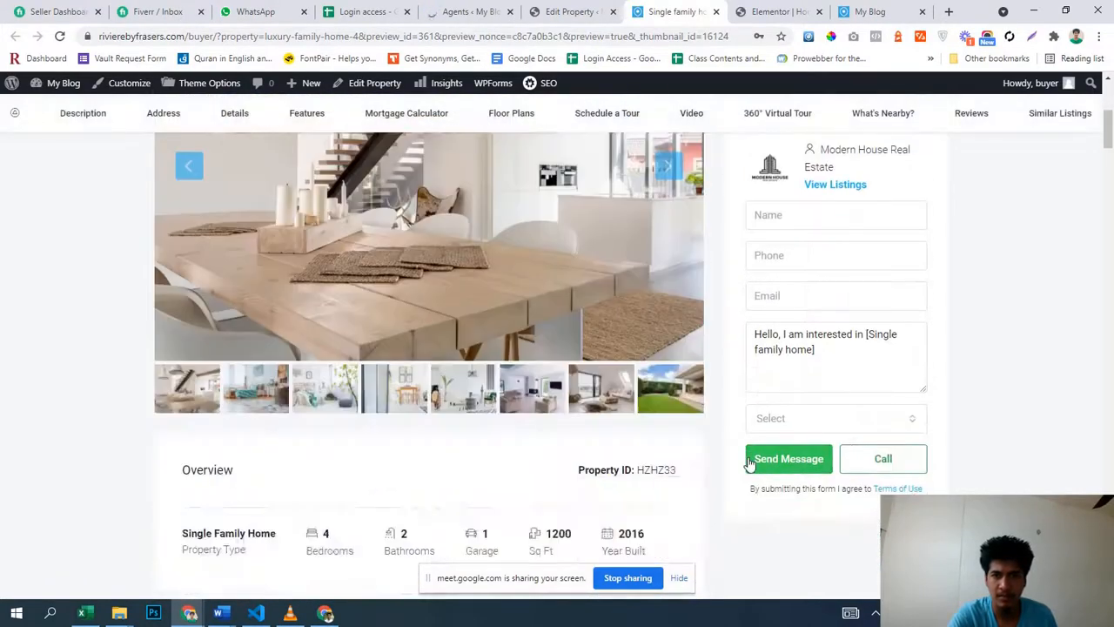
scroll(749, 464, "down", 10)
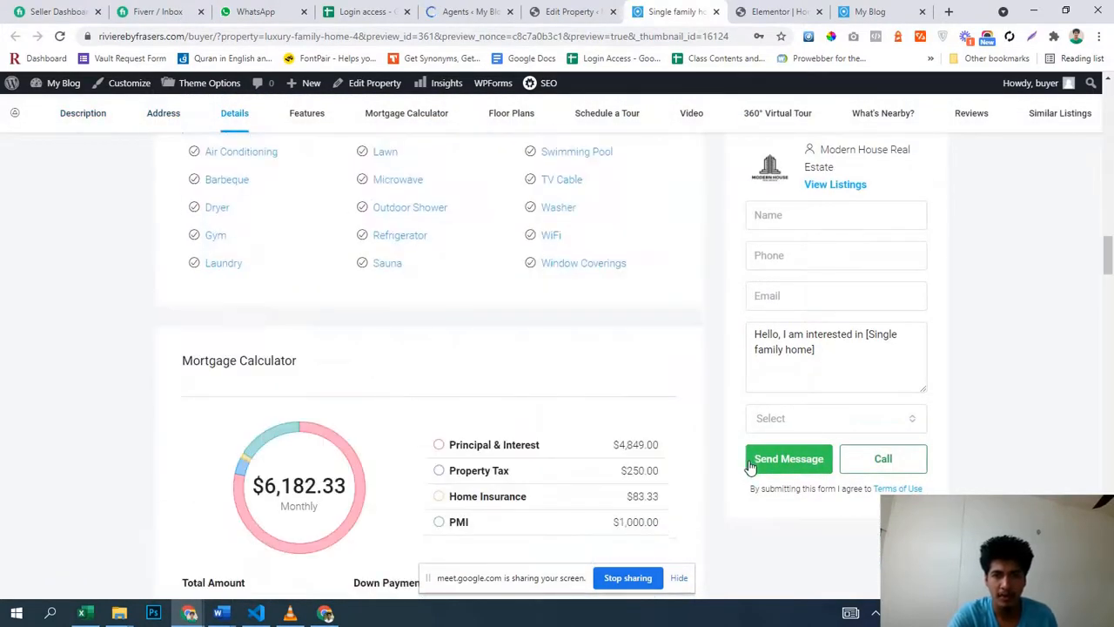
scroll(751, 466, "down", 12)
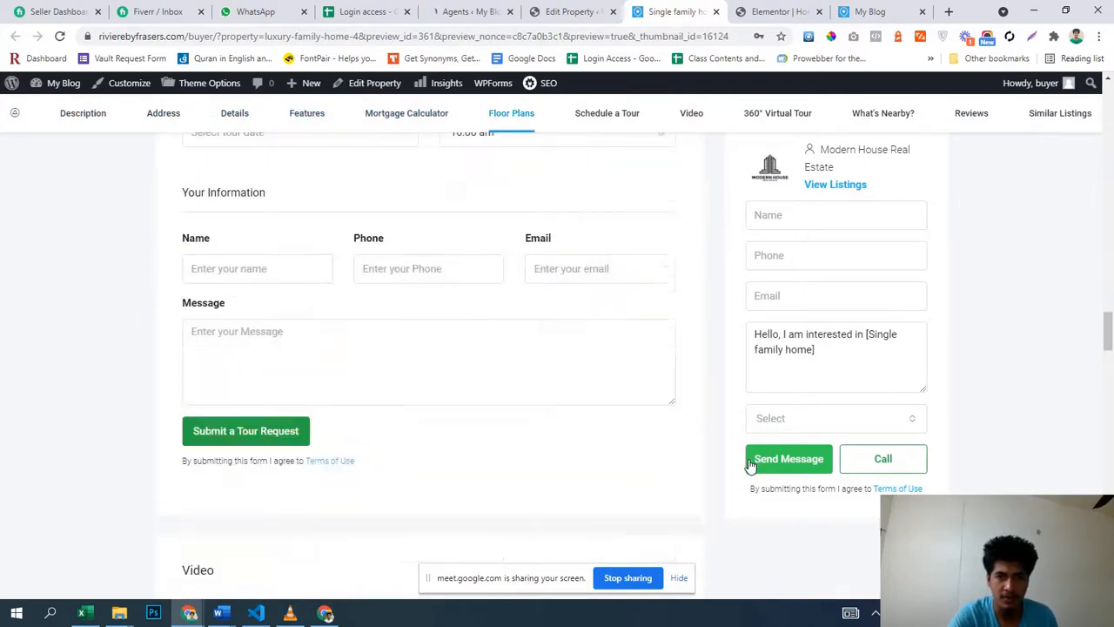
scroll(750, 466, "up", 4)
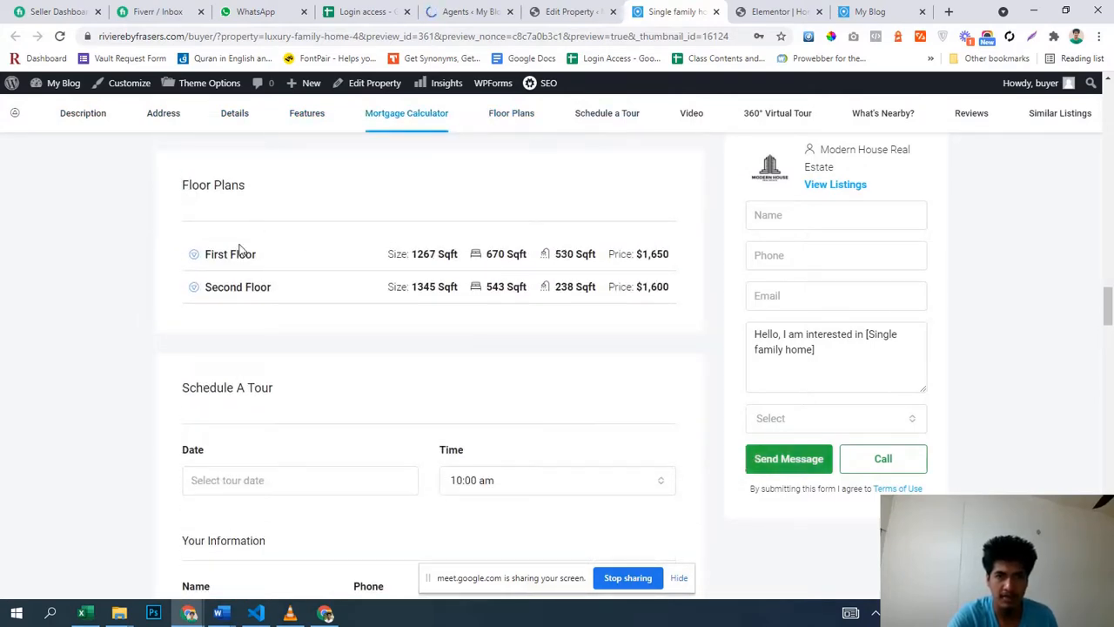
- Expand the First Floor plan on the listing and review its drawing and description
left_click(231, 254)
scroll(435, 310, "down", 3)
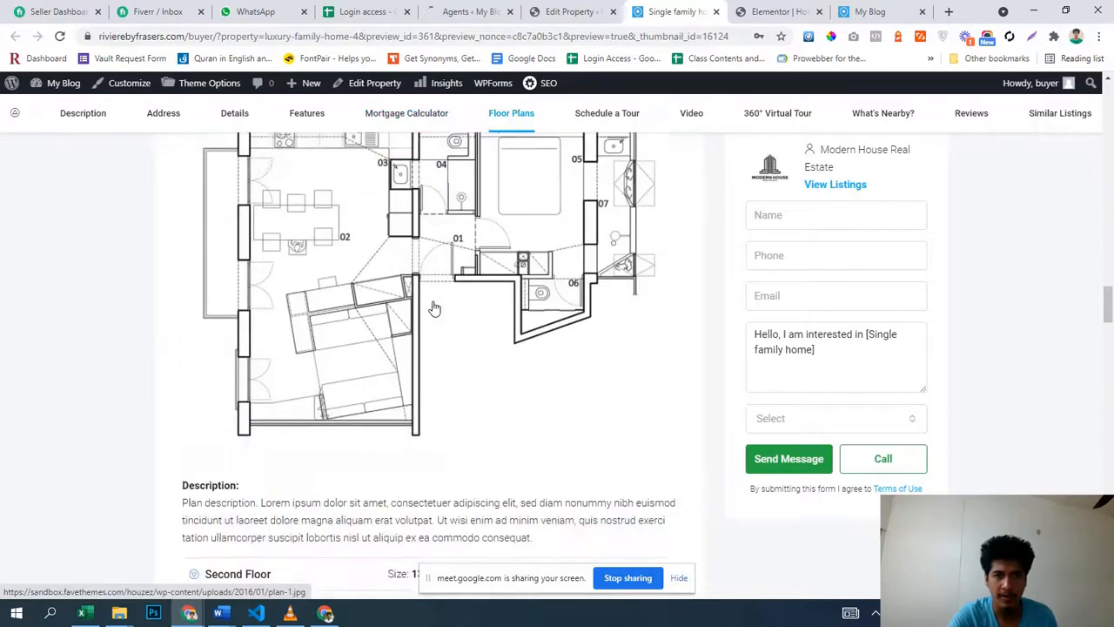
scroll(436, 310, "up", 3)
scroll(435, 310, "down", 1)
- Open the First Floor plan image in full, inspect it, and close it to return to the listing
left_click(419, 328)
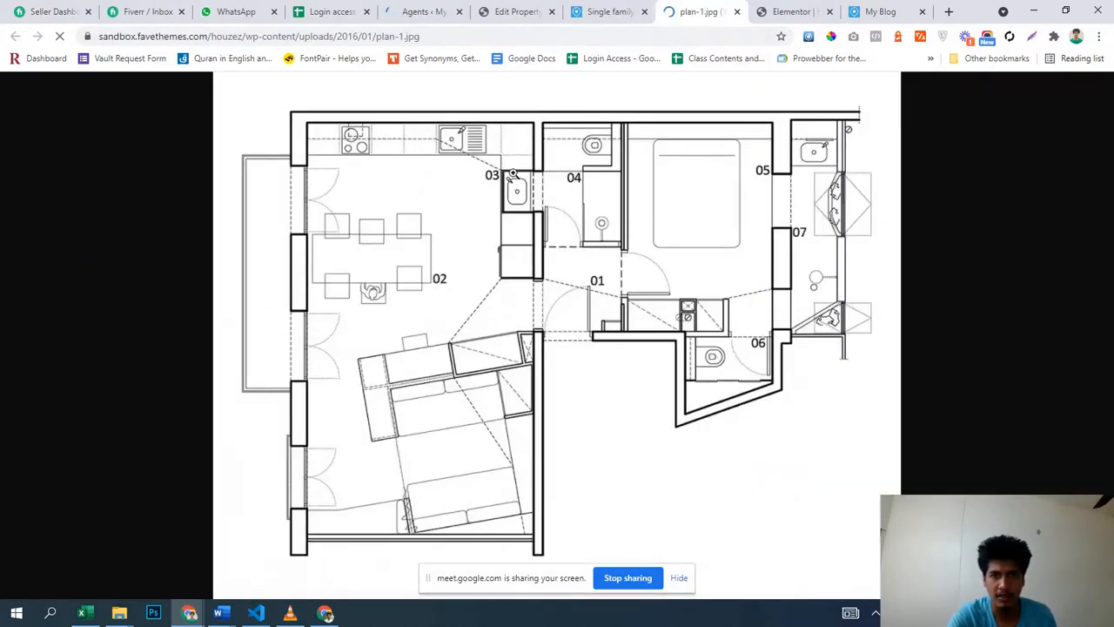
left_click(419, 187)
left_click(419, 187)
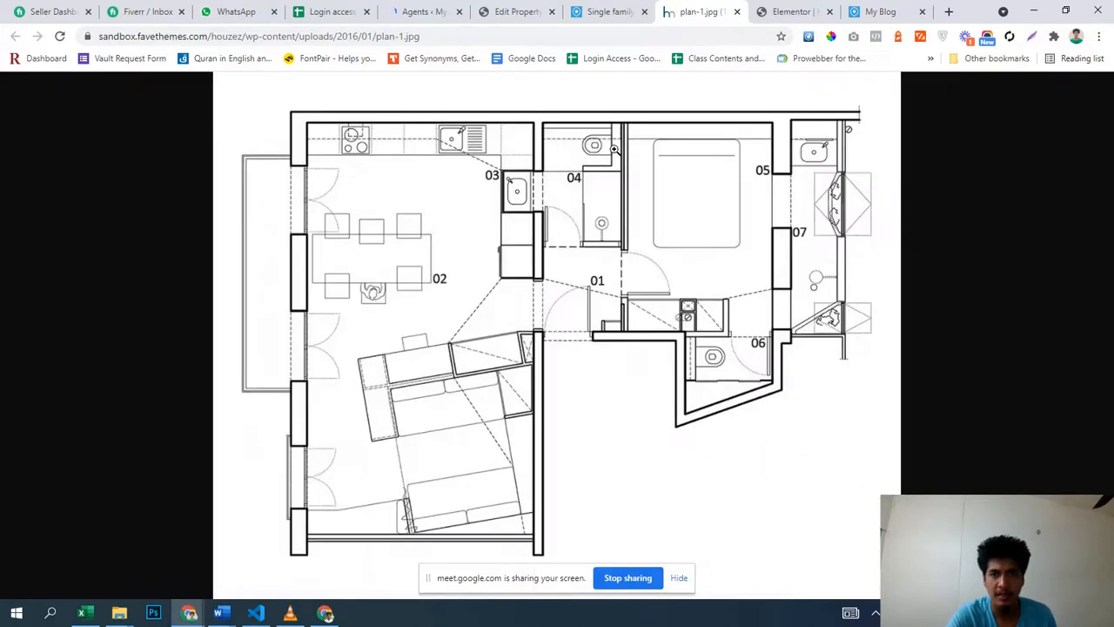
left_click(736, 12)
- Review the First Floor plan on the listing again and toggle its details closed and open
scroll(353, 206, "down", 2)
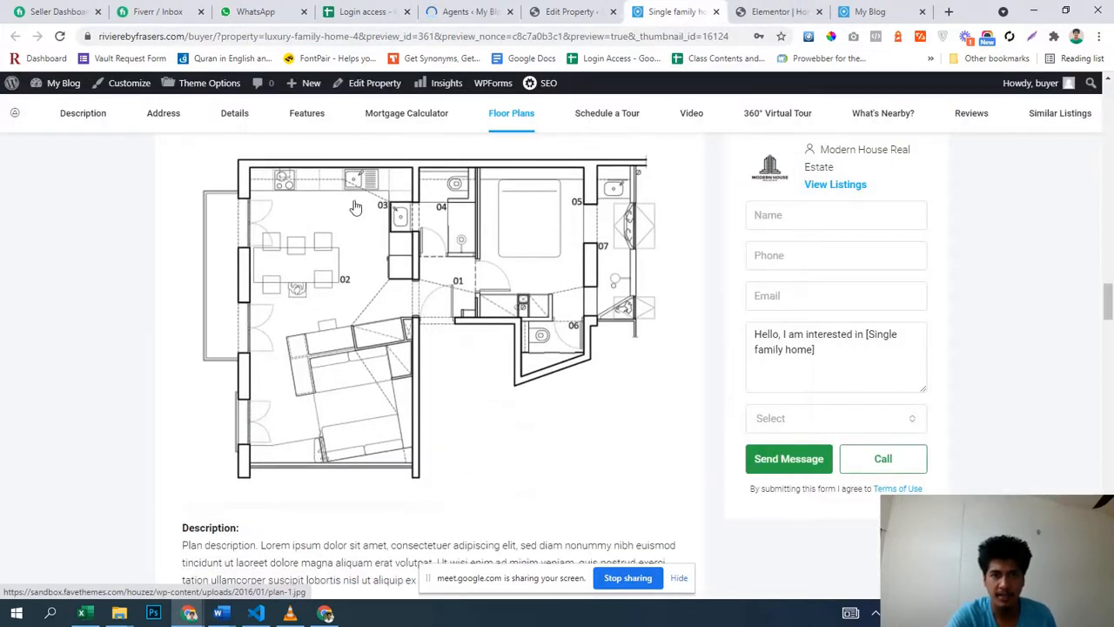
scroll(304, 258, "up", 3)
left_click(254, 327)
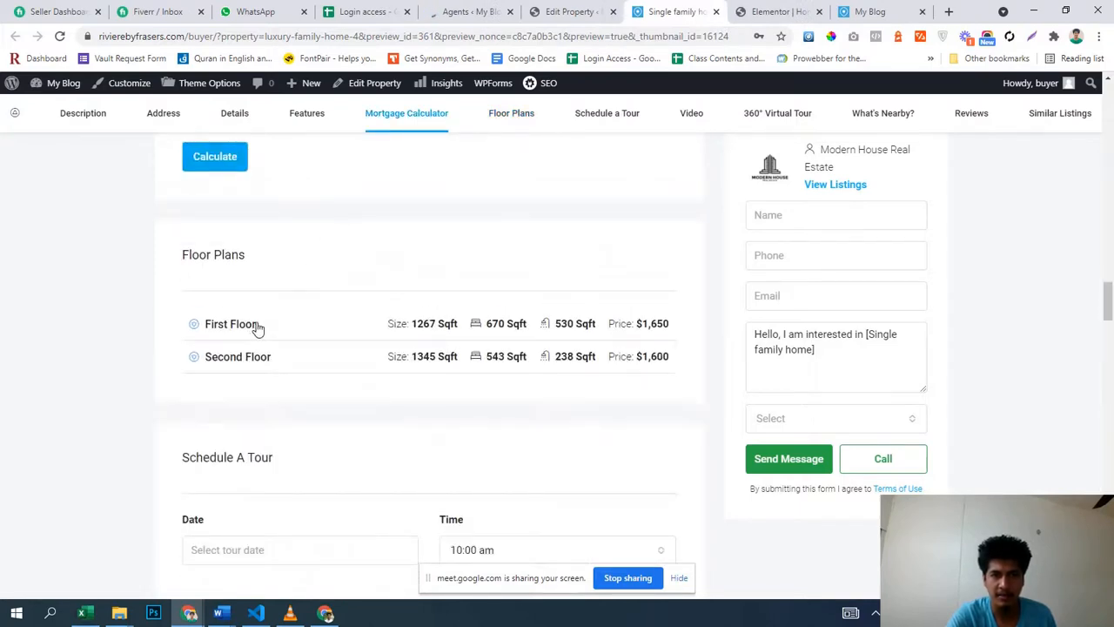
left_click(254, 325)
left_click(257, 328)
- Return to the property editor and review the First Floor and Second Floor plan entries
left_click(570, 11)
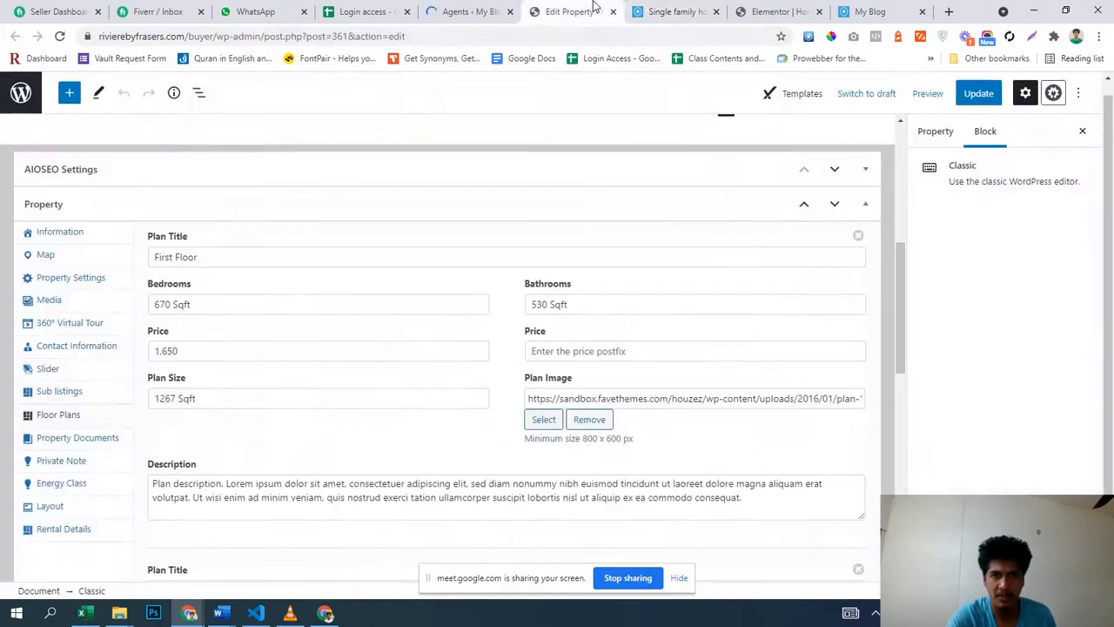
scroll(552, 424, "down", 5)
scroll(552, 424, "down", 2)
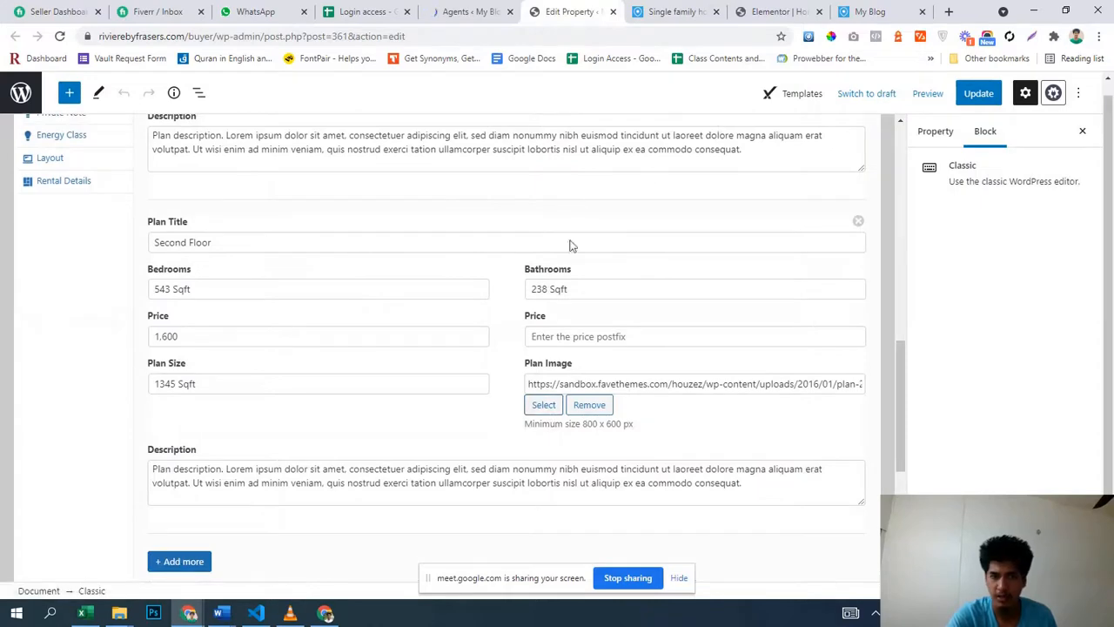
scroll(361, 388, "down", 4)
scroll(374, 353, "up", 6)
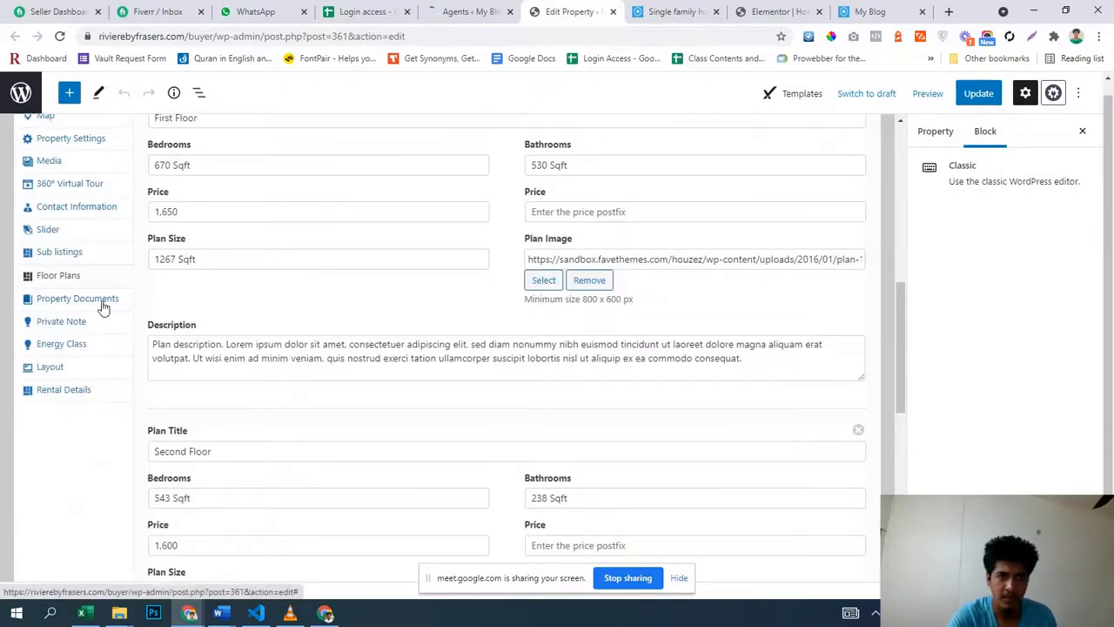
- Show the Property Documents settings and review the attached file
left_click(102, 301)
scroll(283, 305, "up", 2)
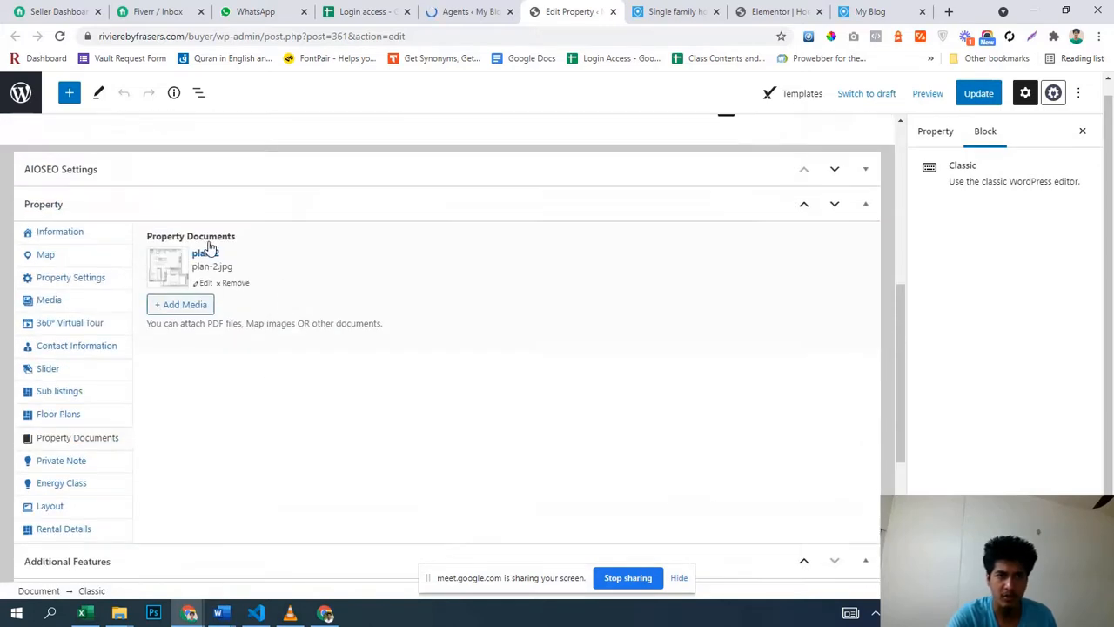
scroll(174, 420, "down", 1)
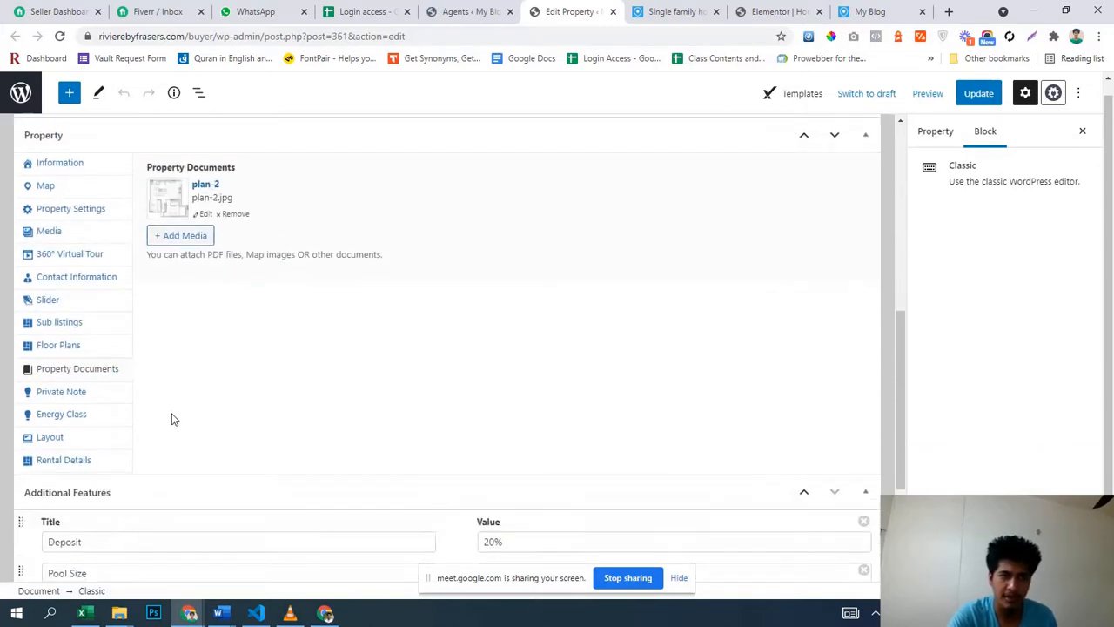
- Show the Private Note settings and review the Additional Features rows of the property
left_click(86, 400)
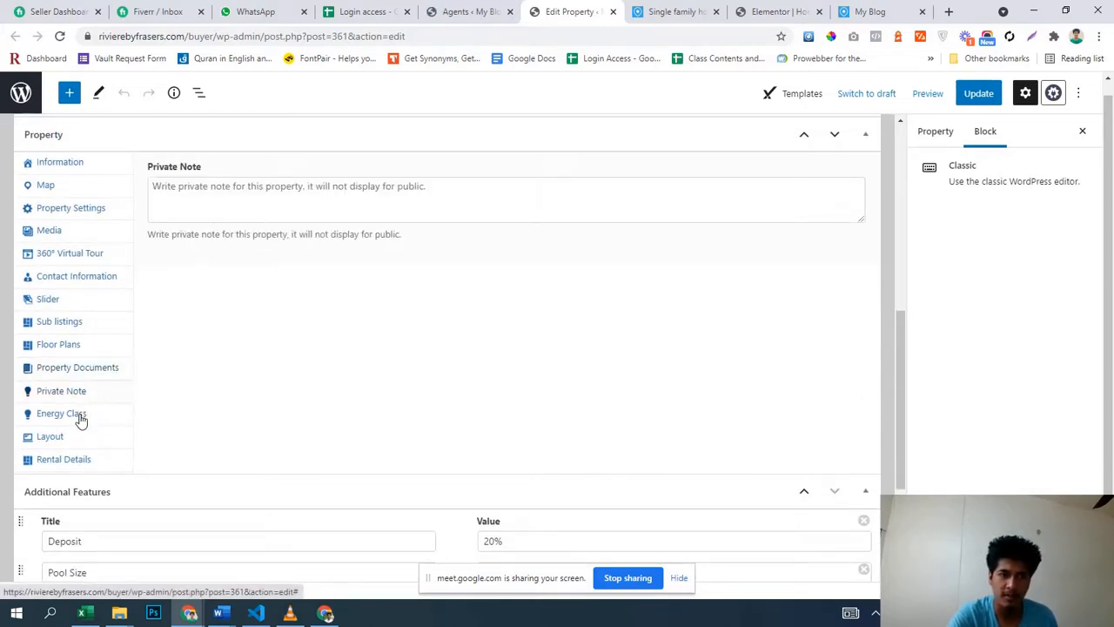
scroll(364, 415, "down", 3)
scroll(368, 409, "up", 1)
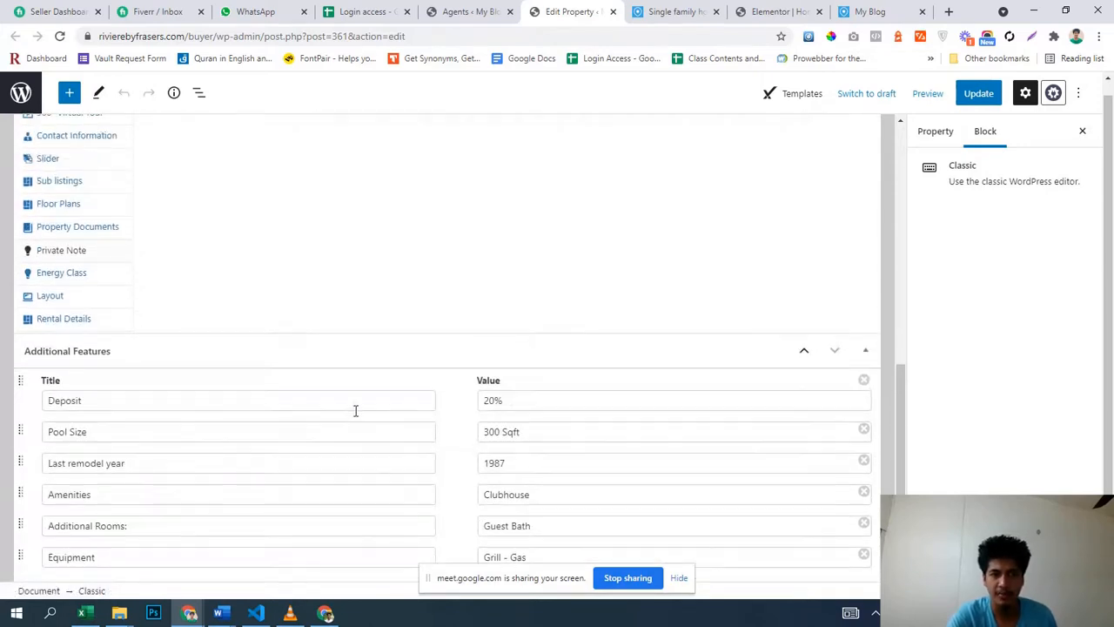
- Show the property's Layout settings and review the Property Top Type and Property Content Layout options
left_click(88, 307)
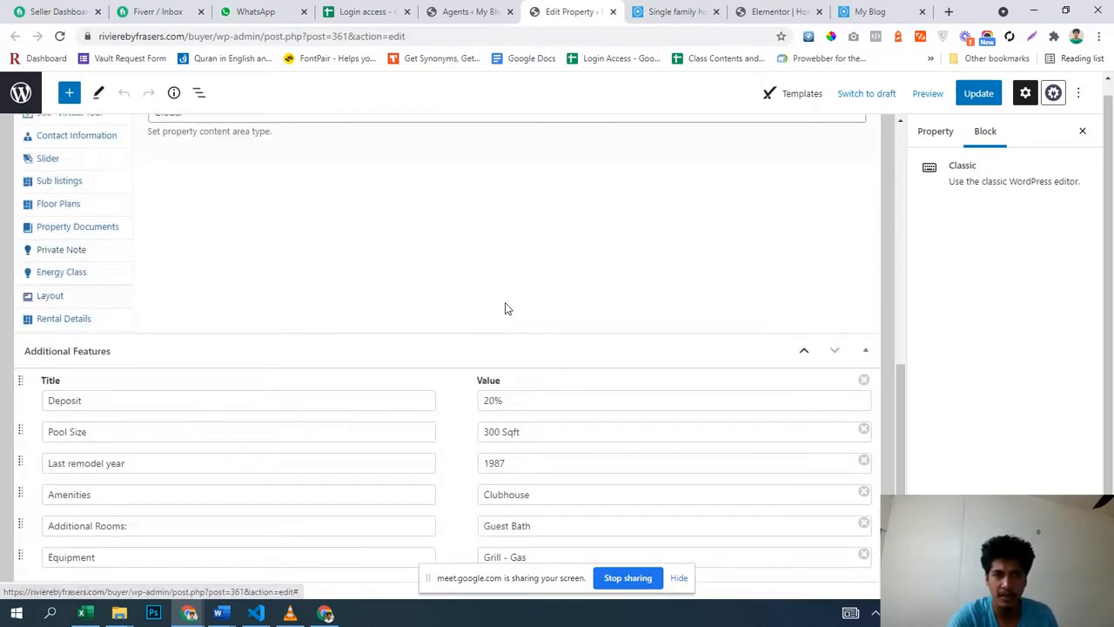
scroll(510, 307, "up", 2)
scroll(690, 415, "up", 3)
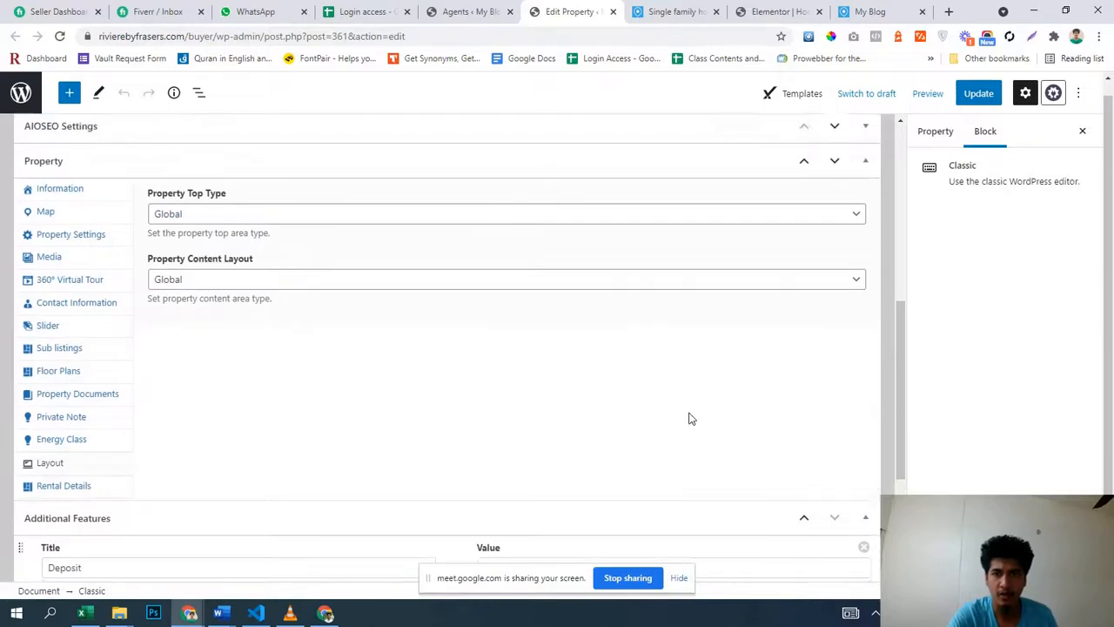
scroll(684, 413, "up", 4)
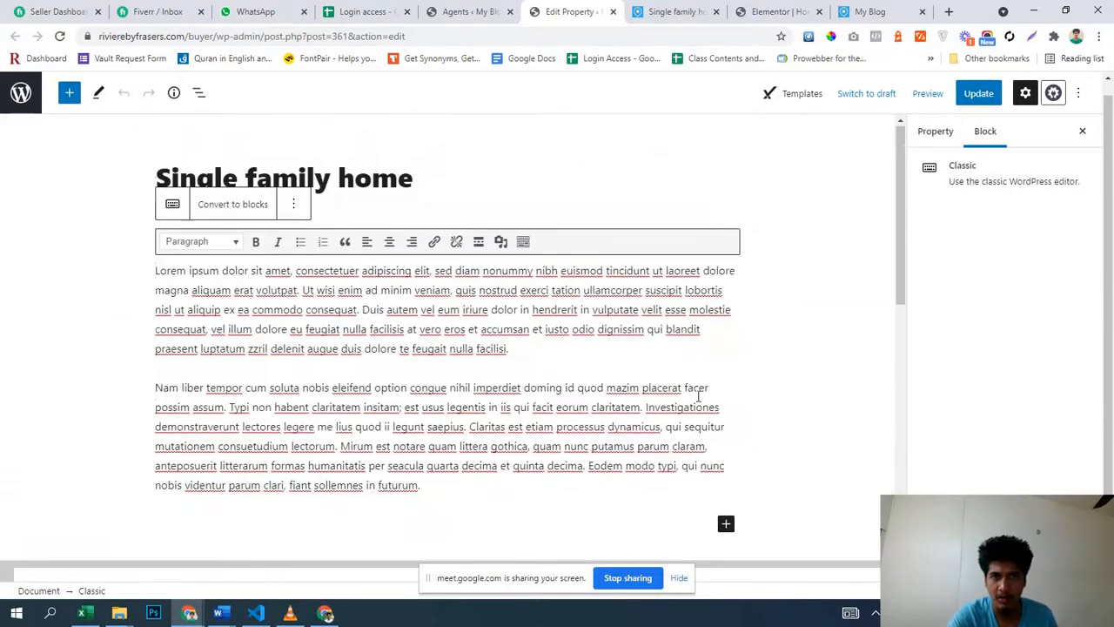
- Switch to the agents list in the WordPress admin and look over the entries available under Houzez
left_click(431, 10)
scroll(51, 324, "up", 3)
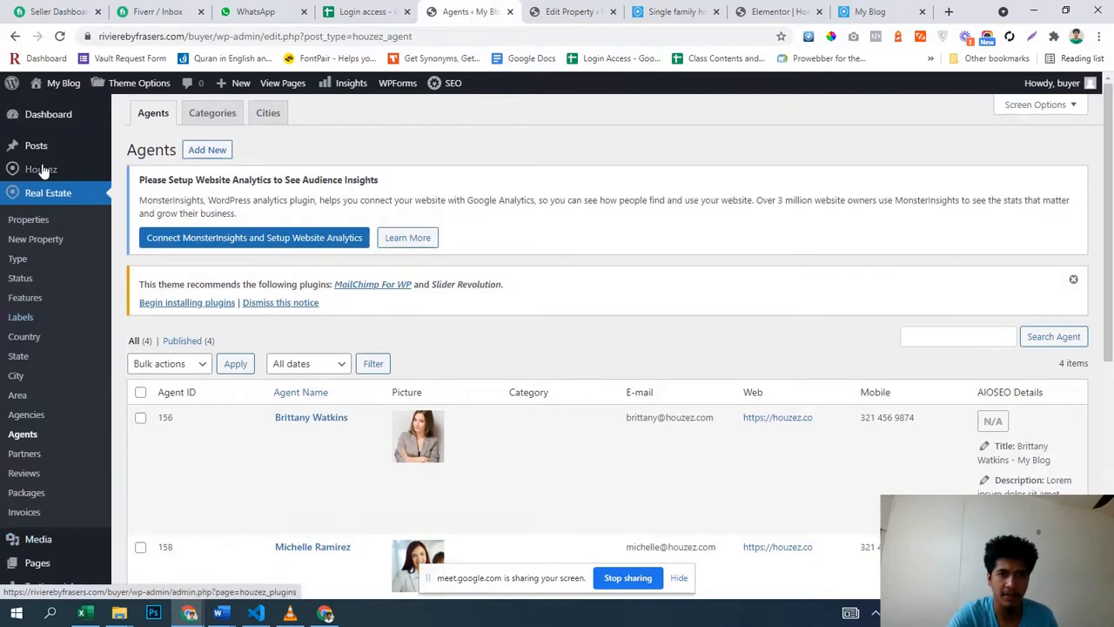
mouse_move(42, 169)
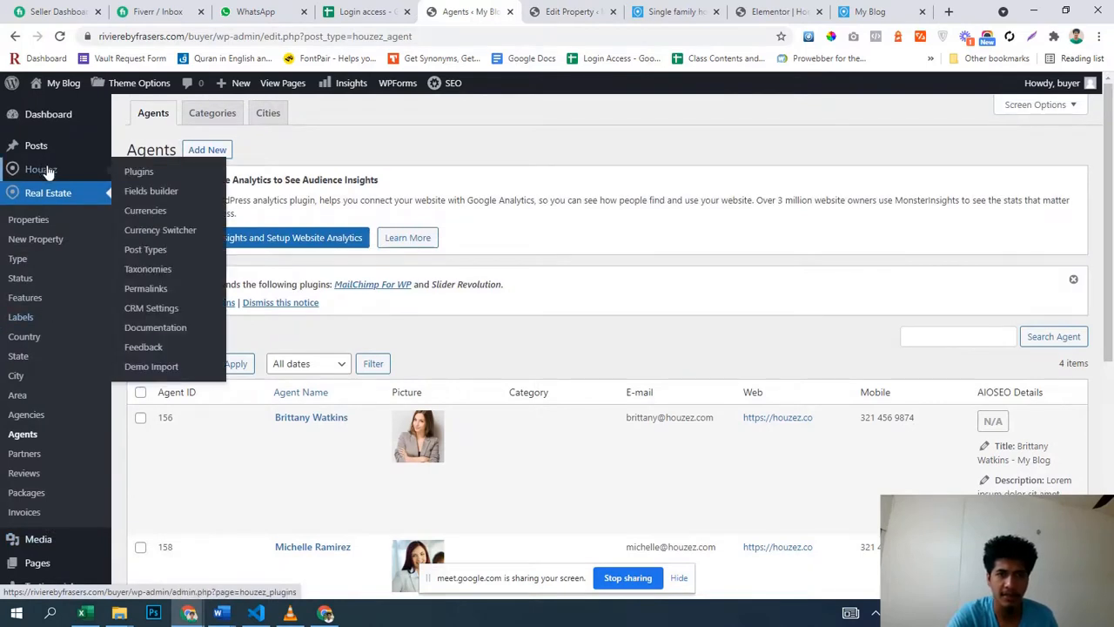
right_click(152, 179)
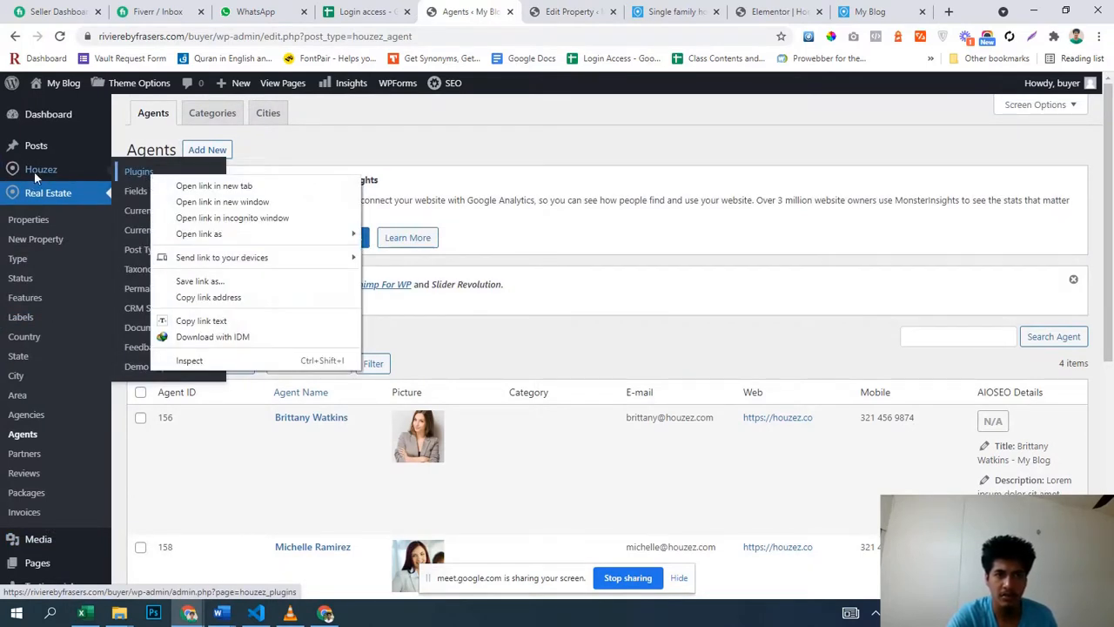
left_click(100, 136)
mouse_move(49, 169)
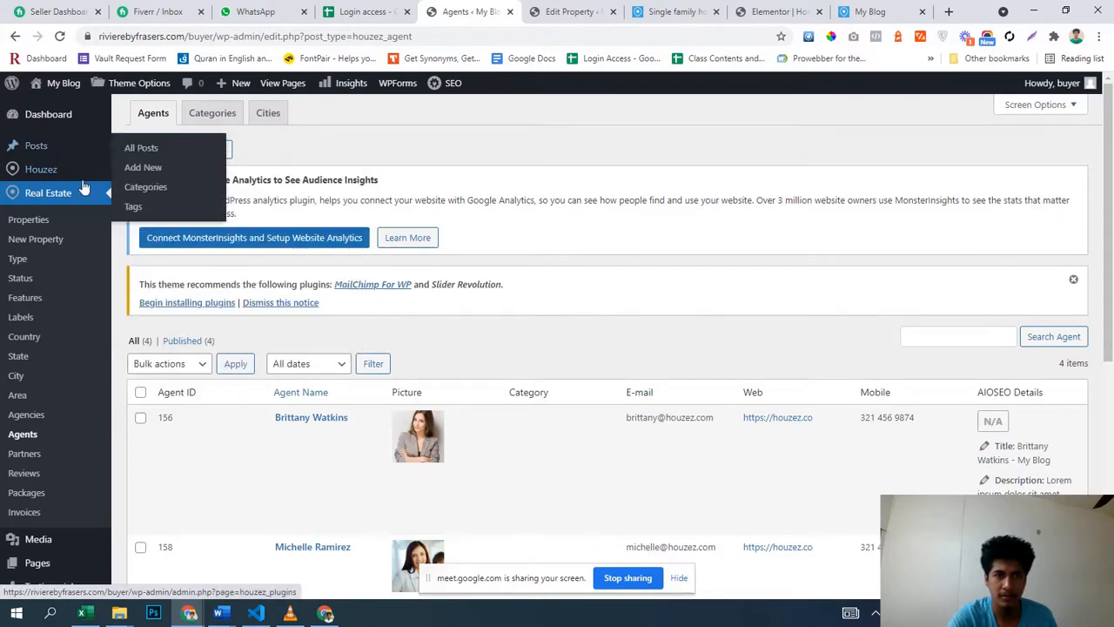
- Open the General theme options in a new browser tab and switch to it
mouse_move(146, 83)
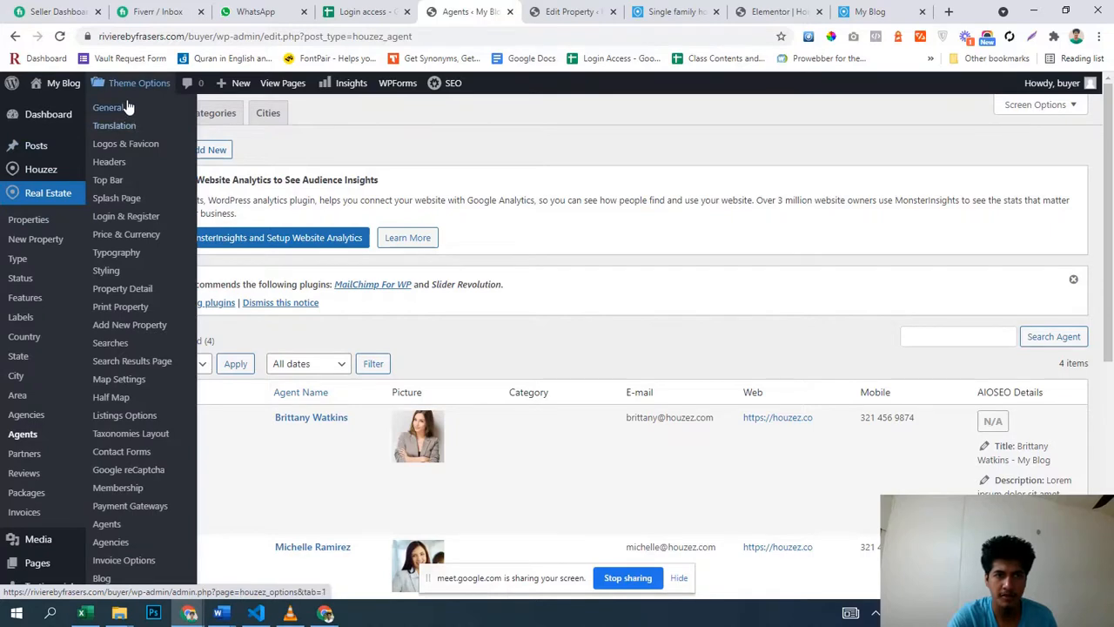
right_click(125, 105)
left_click(161, 112)
left_click(514, 12)
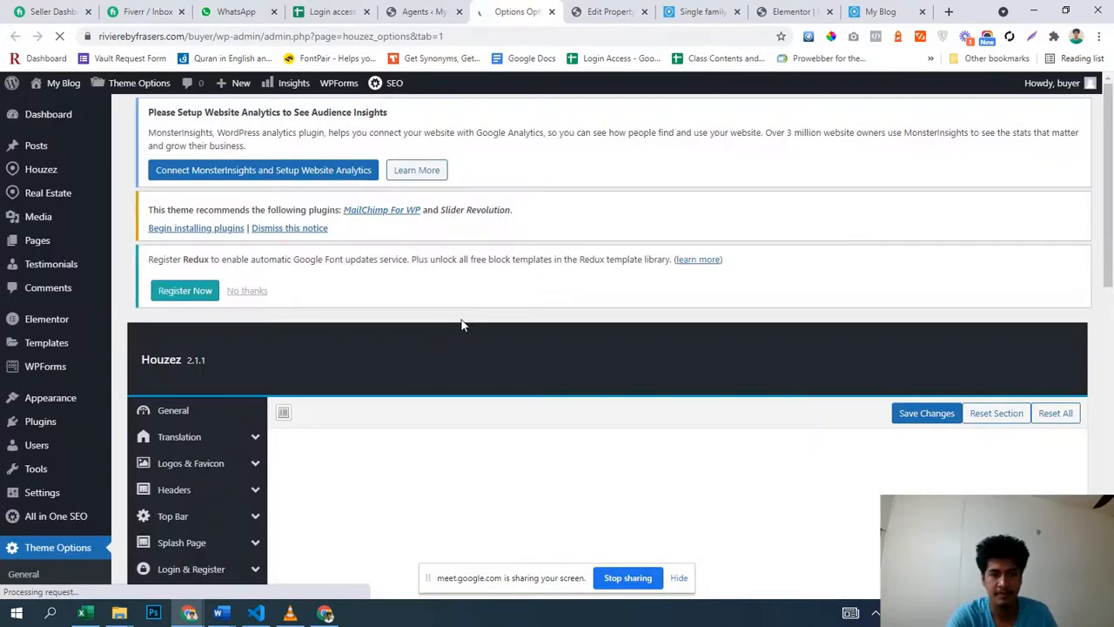
- Look over the list of Houzez theme option sections, from General down to Import / Export
scroll(471, 318, "down", 3)
left_click(199, 333)
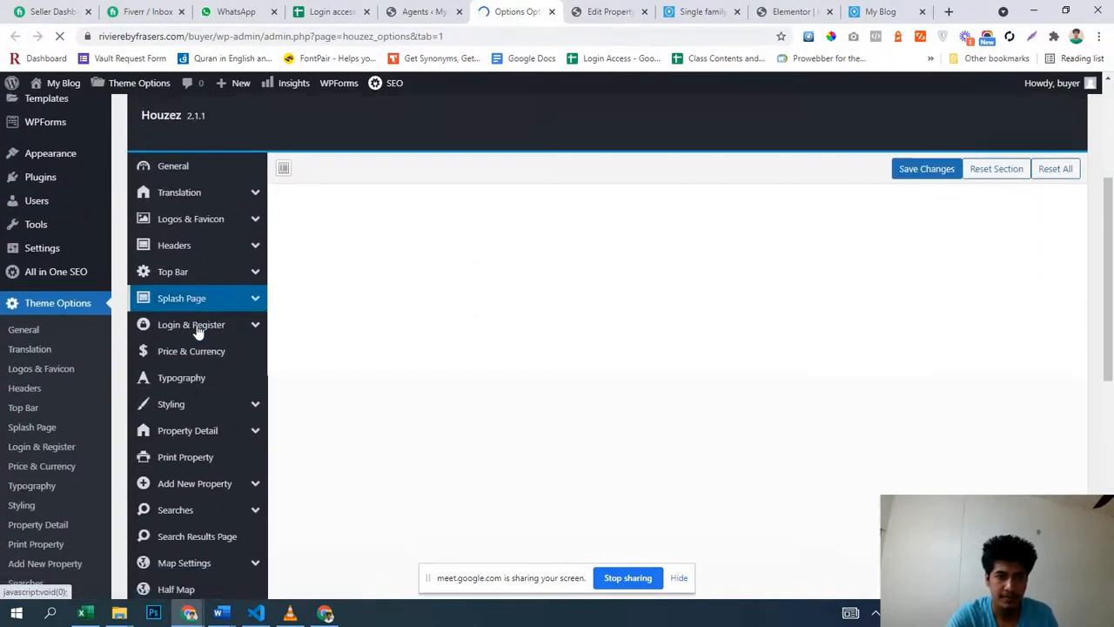
left_click(231, 335)
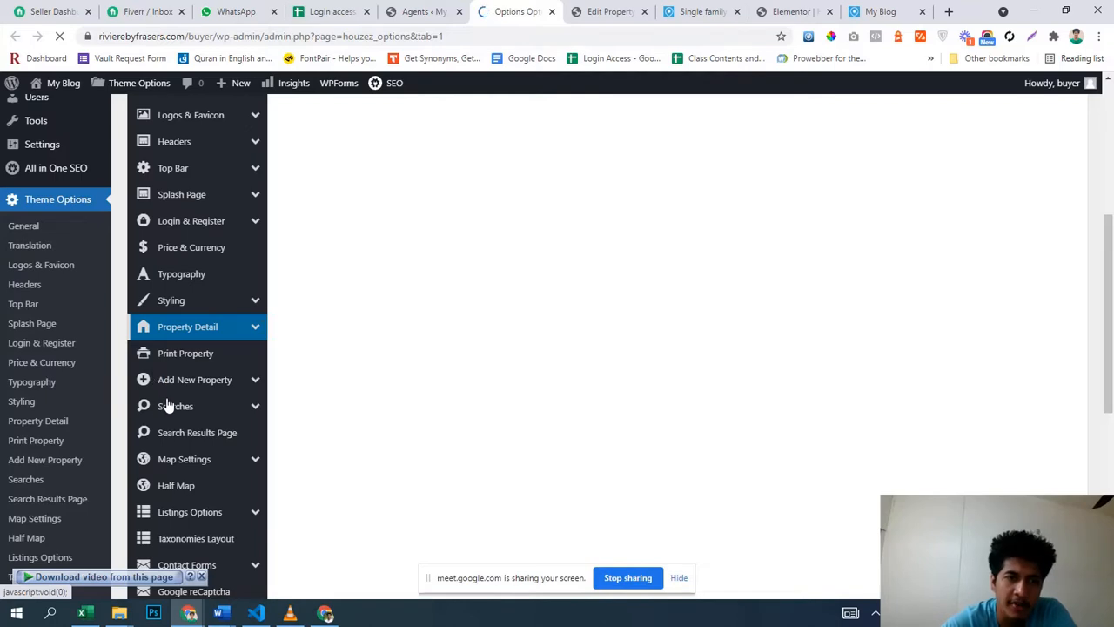
scroll(170, 404, "down", 4)
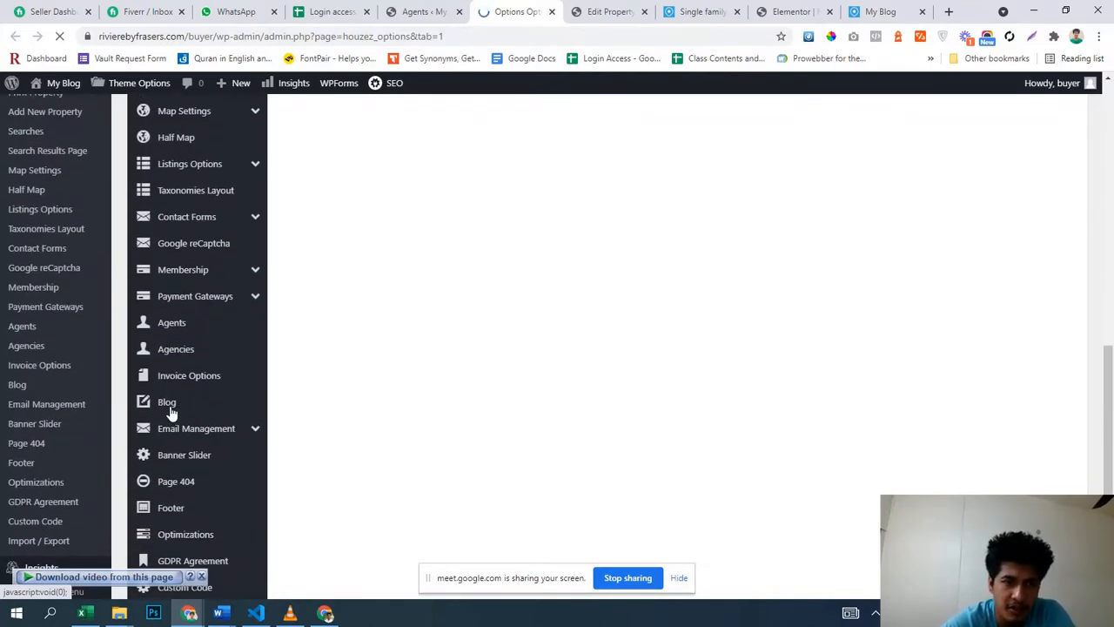
scroll(211, 409, "down", 1)
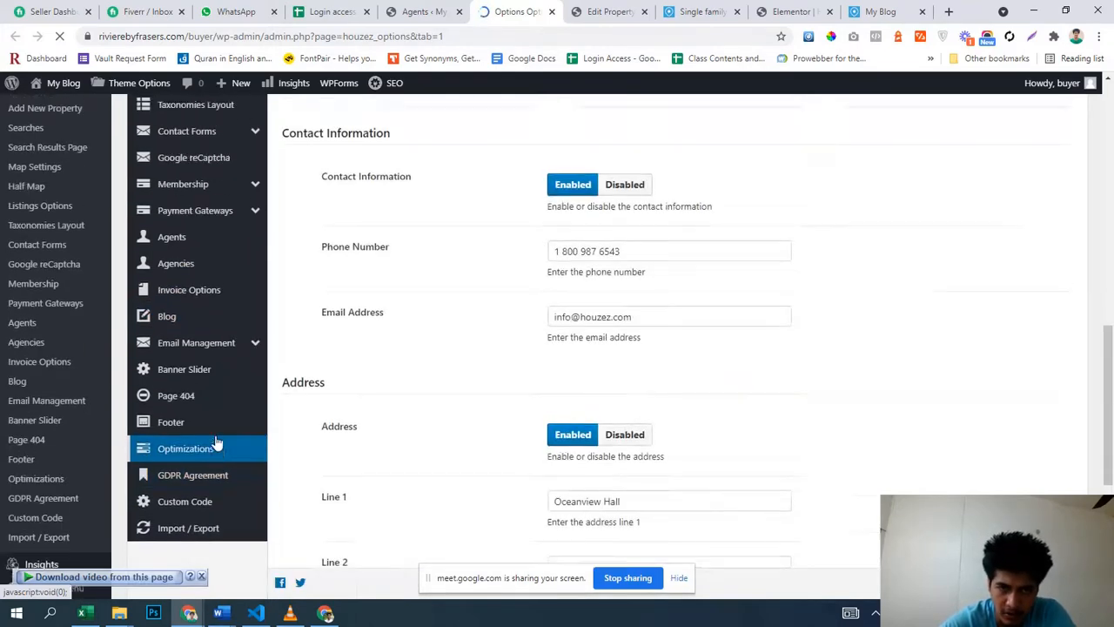
- Review the Headers style options, including header style, sticky menu, contact information, address and office timing
scroll(214, 441, "up", 5)
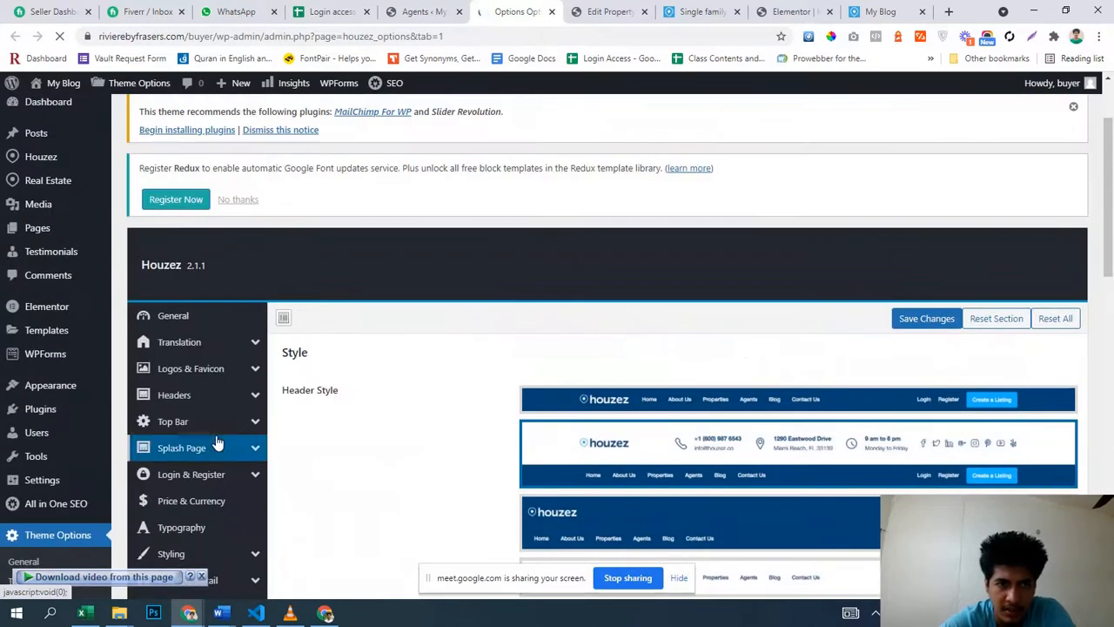
scroll(218, 442, "down", 2)
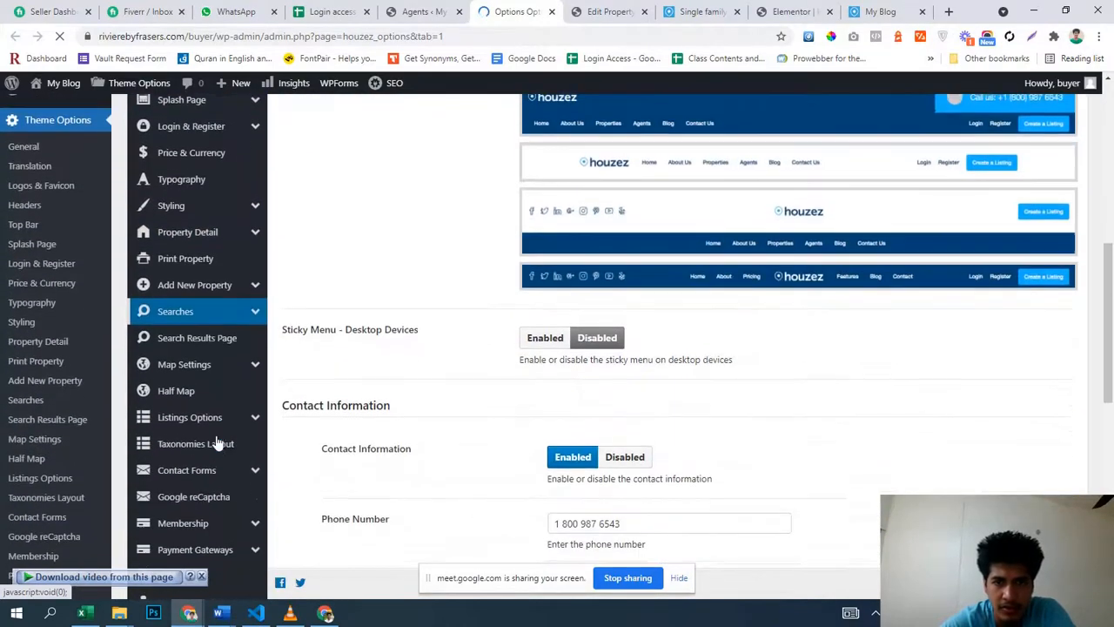
scroll(566, 393, "down", 4)
scroll(564, 395, "down", 3)
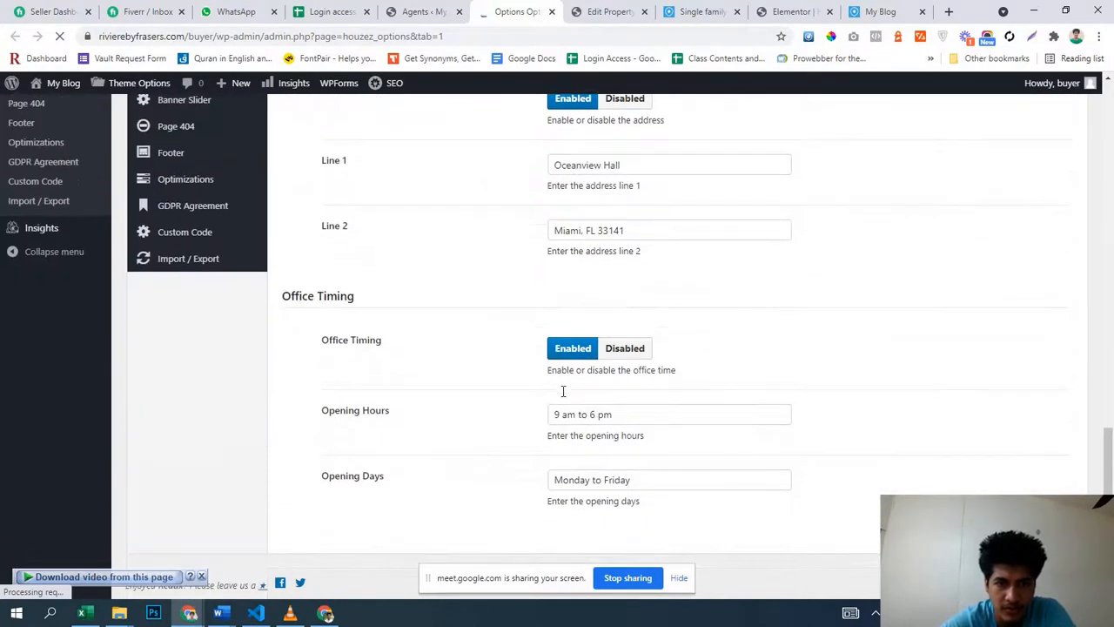
scroll(563, 393, "up", 1)
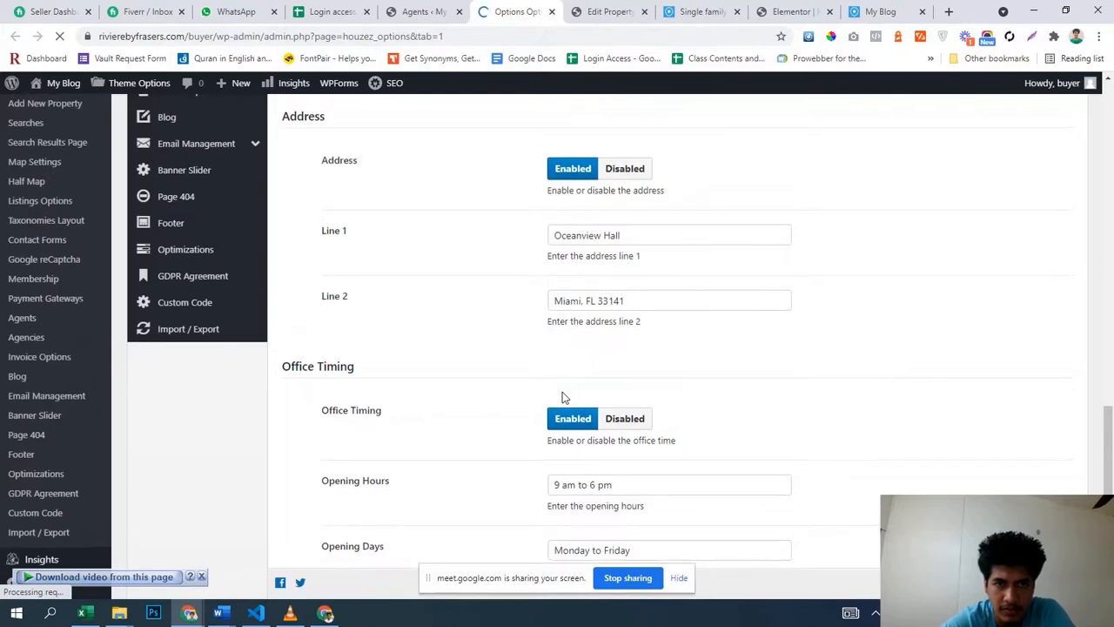
scroll(563, 396, "up", 2)
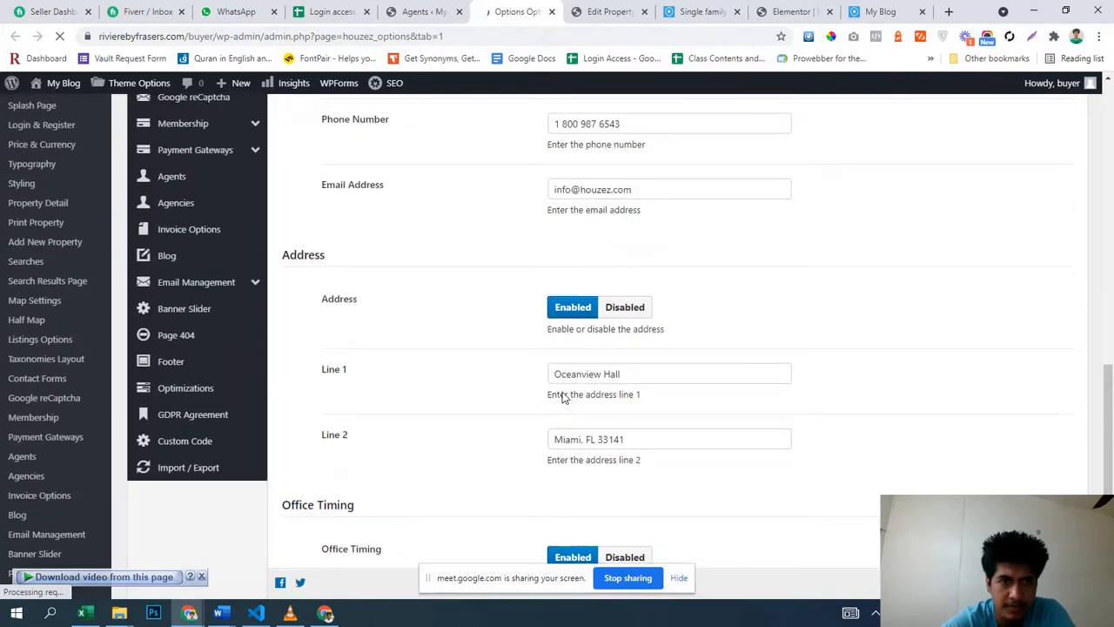
scroll(563, 396, "up", 5)
scroll(562, 392, "down", 5)
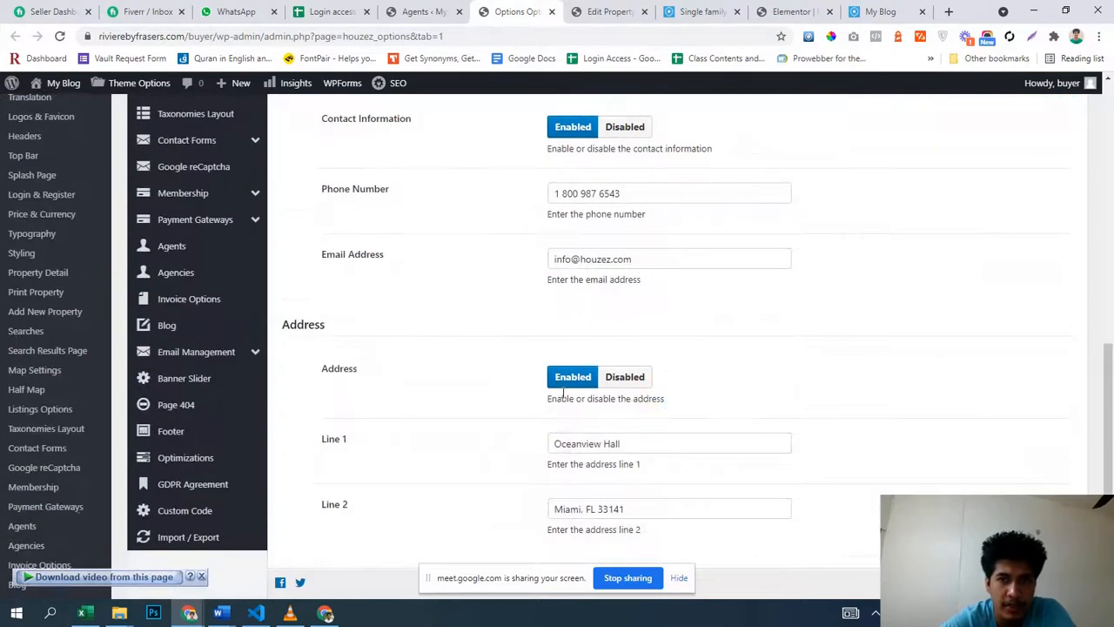
scroll(564, 394, "up", 4)
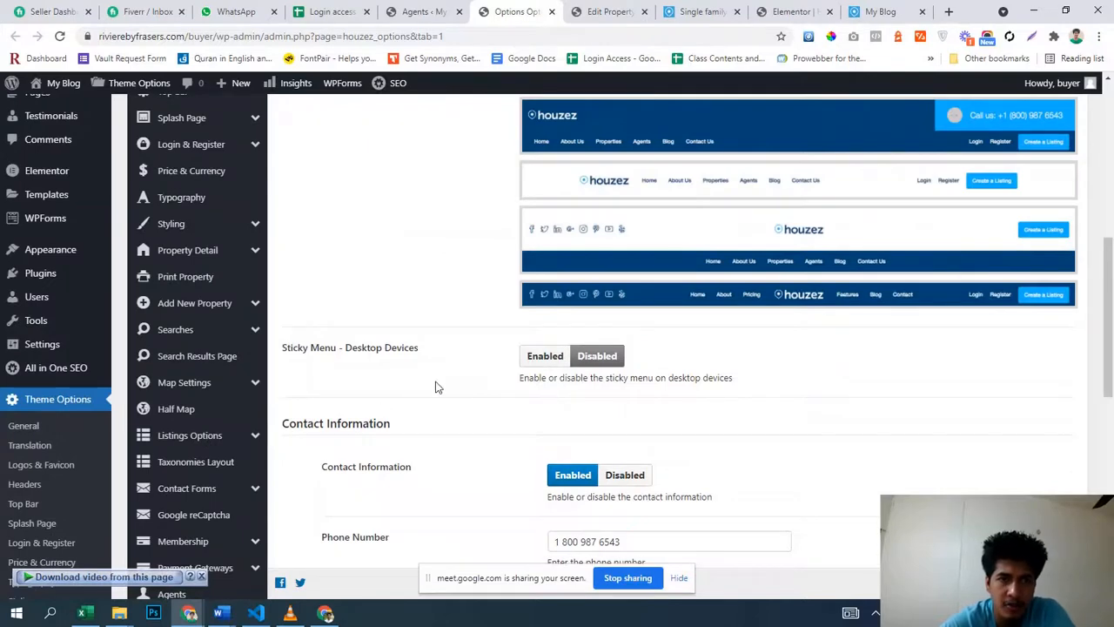
scroll(437, 387, "up", 3)
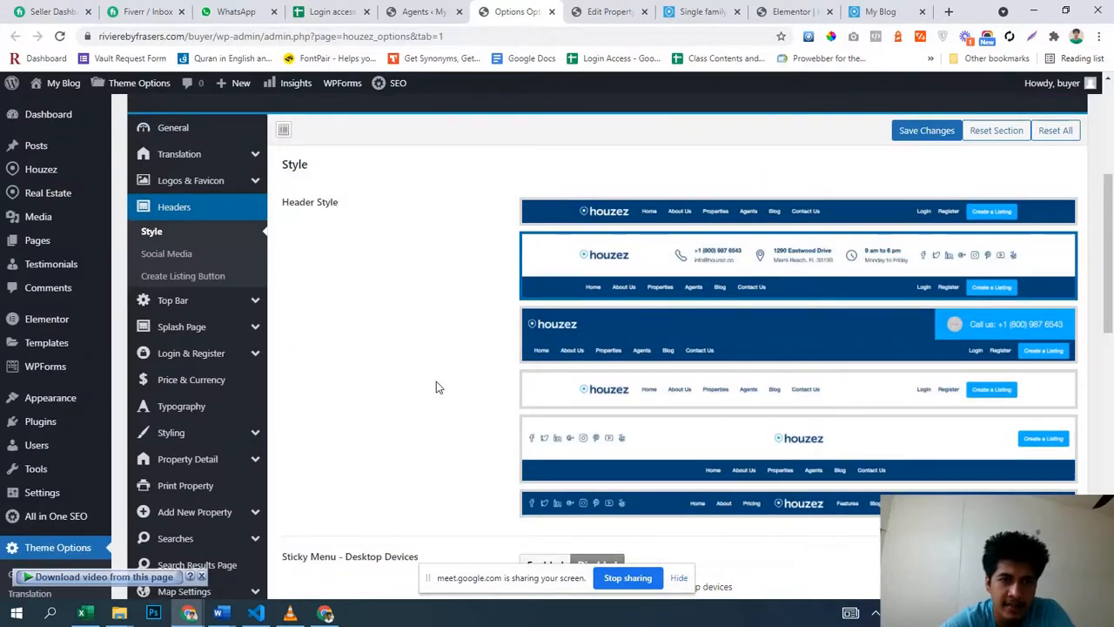
- Show the Logos & Favicon options and review the regular, retina and mobile logo settings
scroll(437, 382, "down", 2)
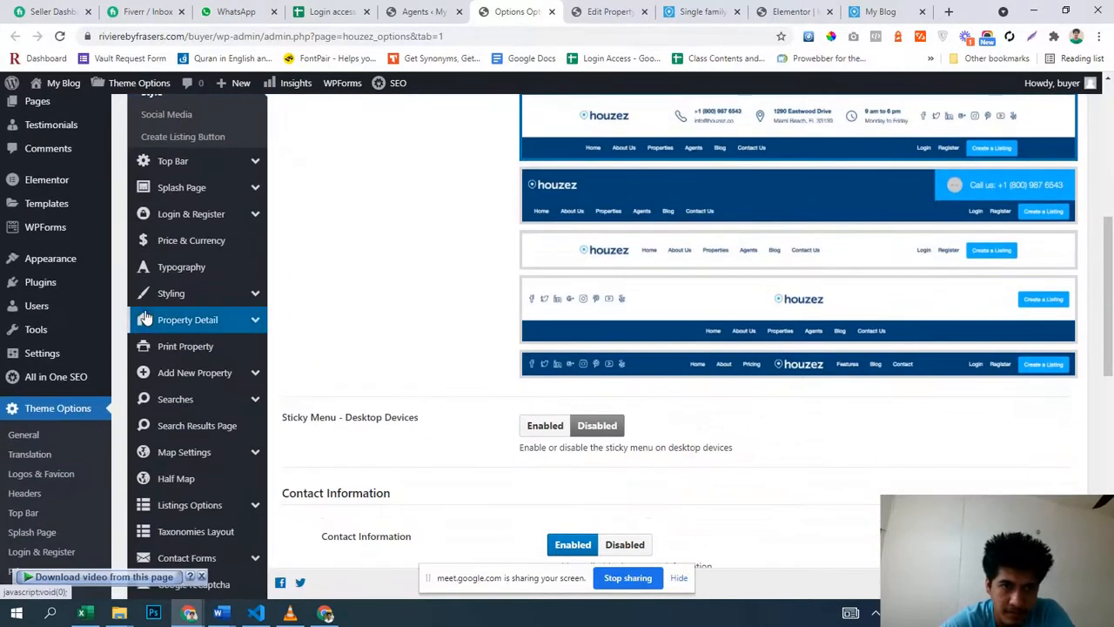
scroll(217, 401, "down", 1)
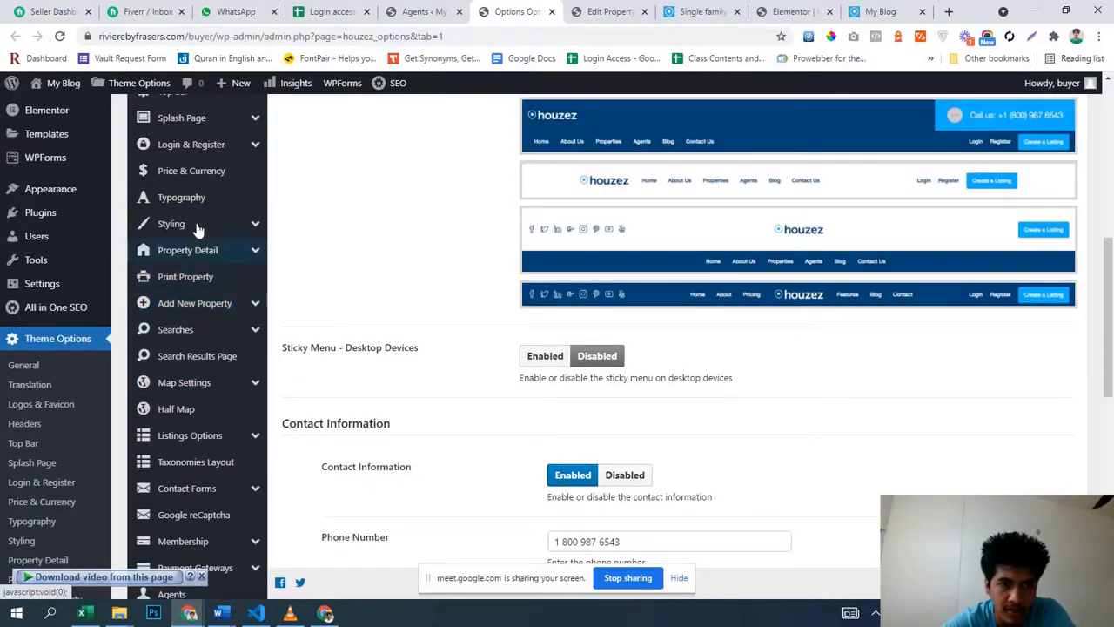
scroll(199, 373, "down", 1)
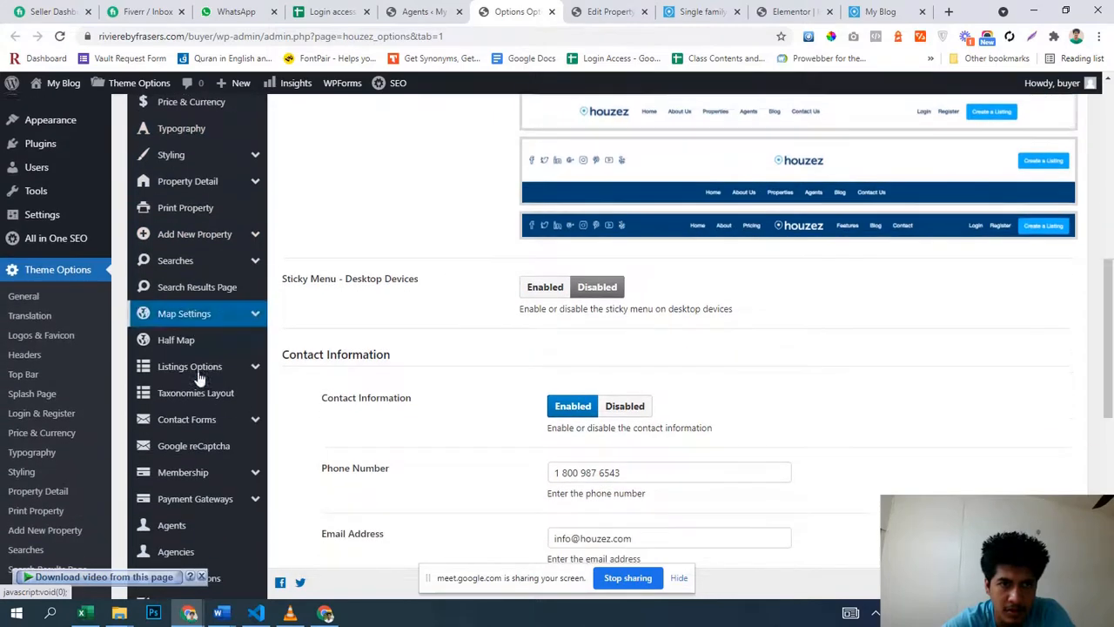
scroll(199, 373, "up", 5)
scroll(218, 379, "up", 2)
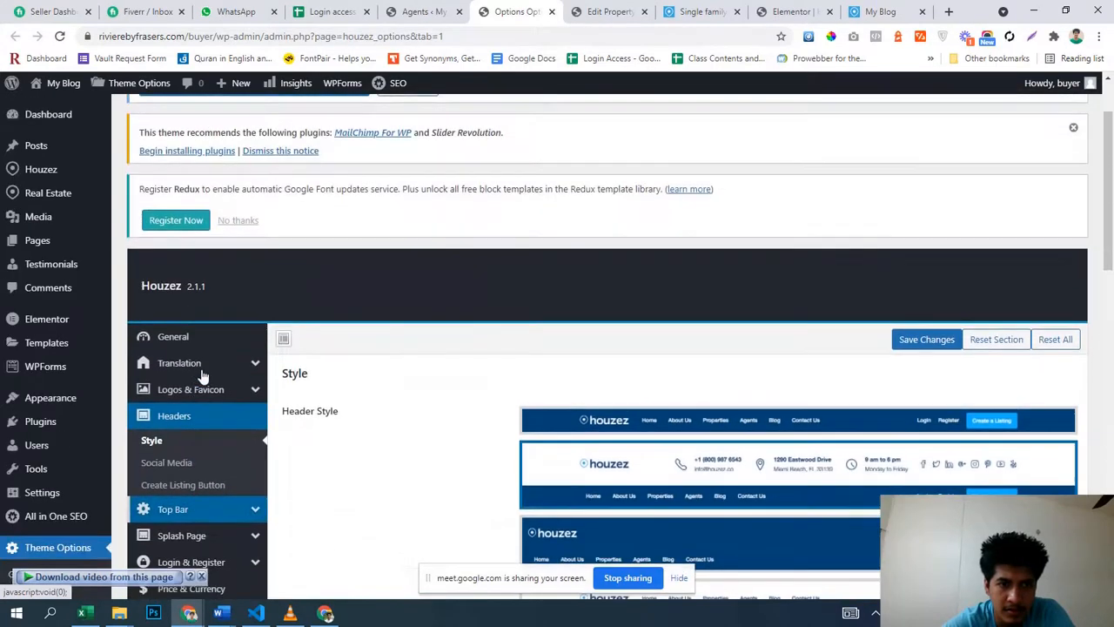
left_click(258, 393)
scroll(266, 405, "down", 4)
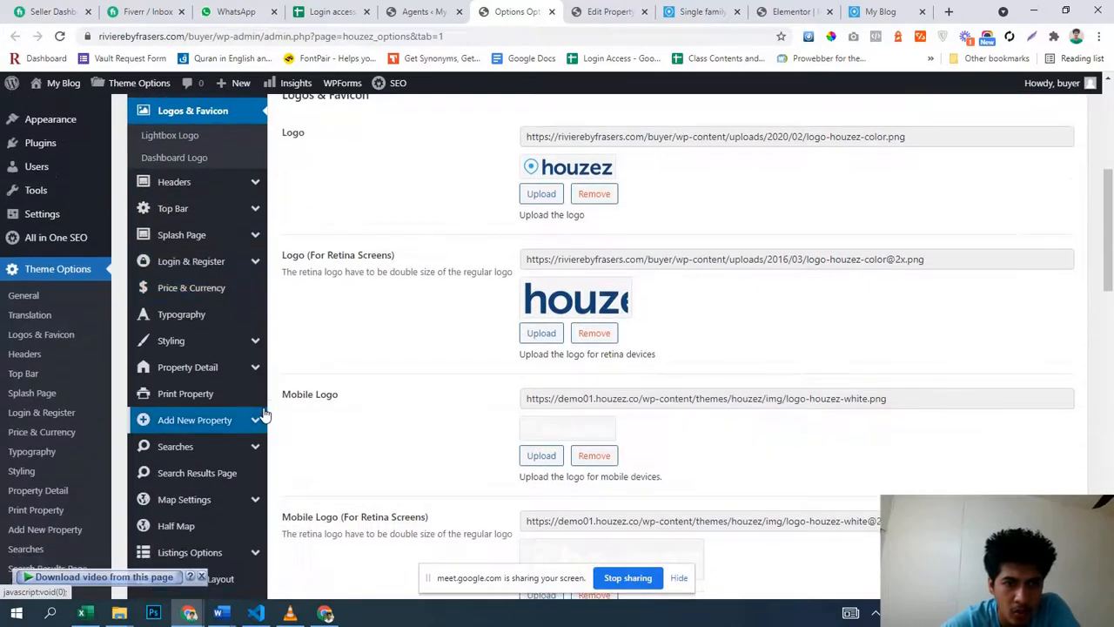
- Show the Property Detail theme options and review the available Property Banner versions
left_click(177, 369)
scroll(282, 380, "up", 3)
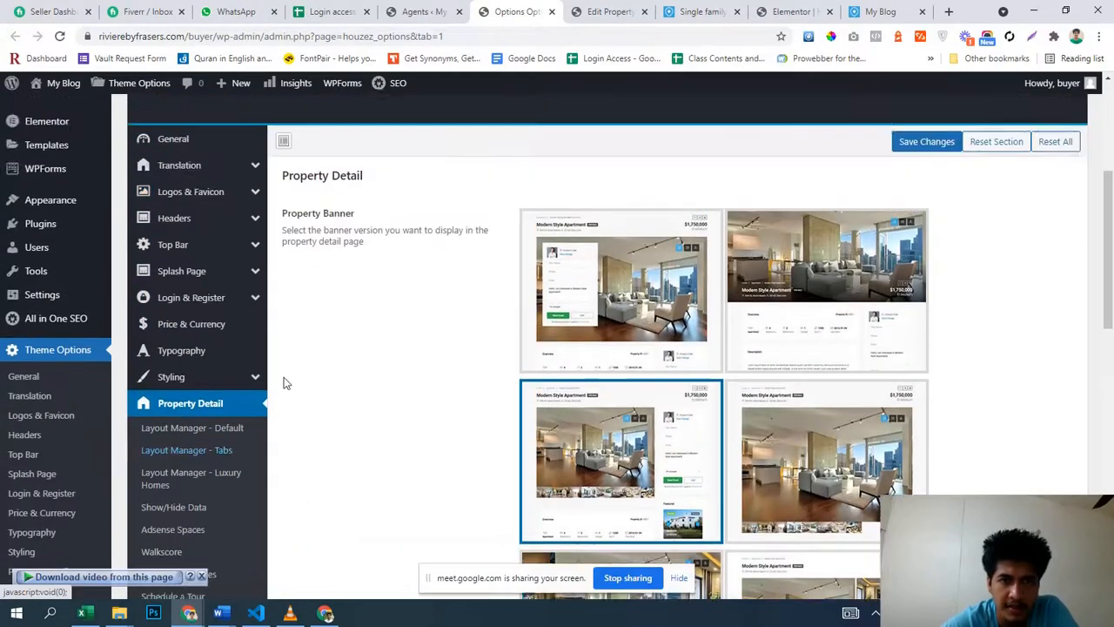
scroll(344, 387, "down", 1)
scroll(352, 401, "down", 1)
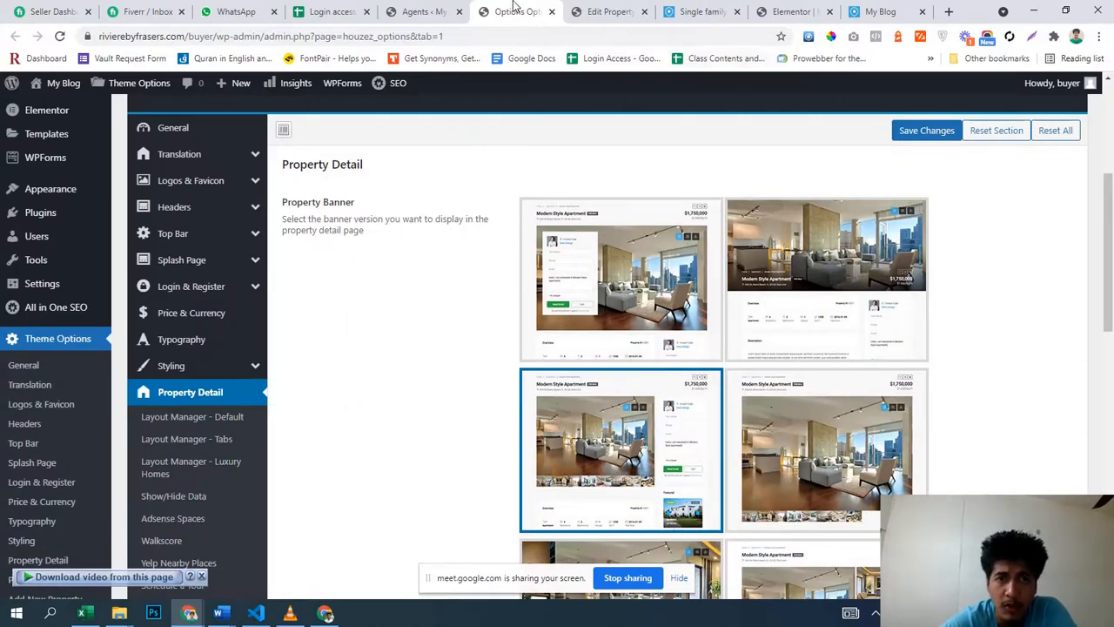
- Switch to the property's edit page and look over its content and settings, checking the preview and Elementor tabs as well
left_click(610, 11)
scroll(455, 421, "down", 10)
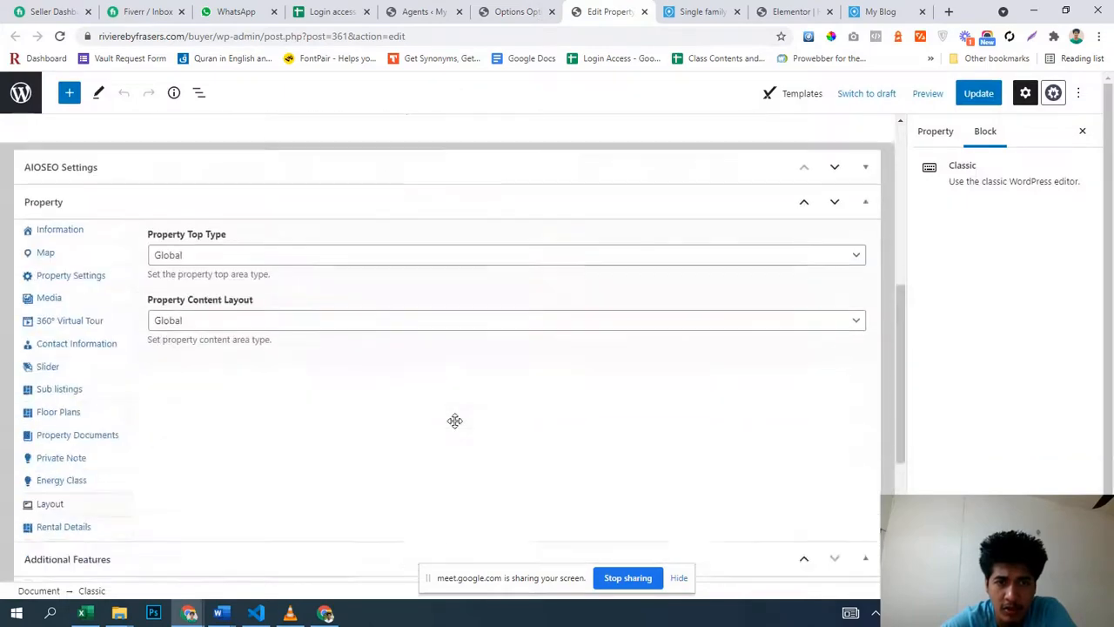
scroll(455, 426, "up", 10)
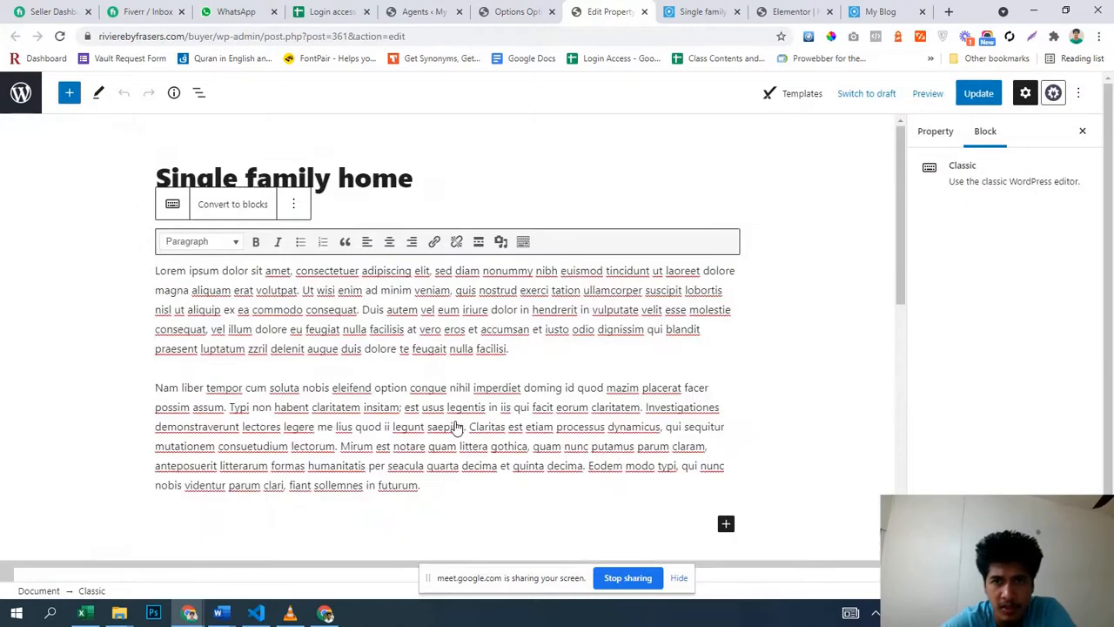
scroll(456, 428, "down", 9)
left_click(716, 9)
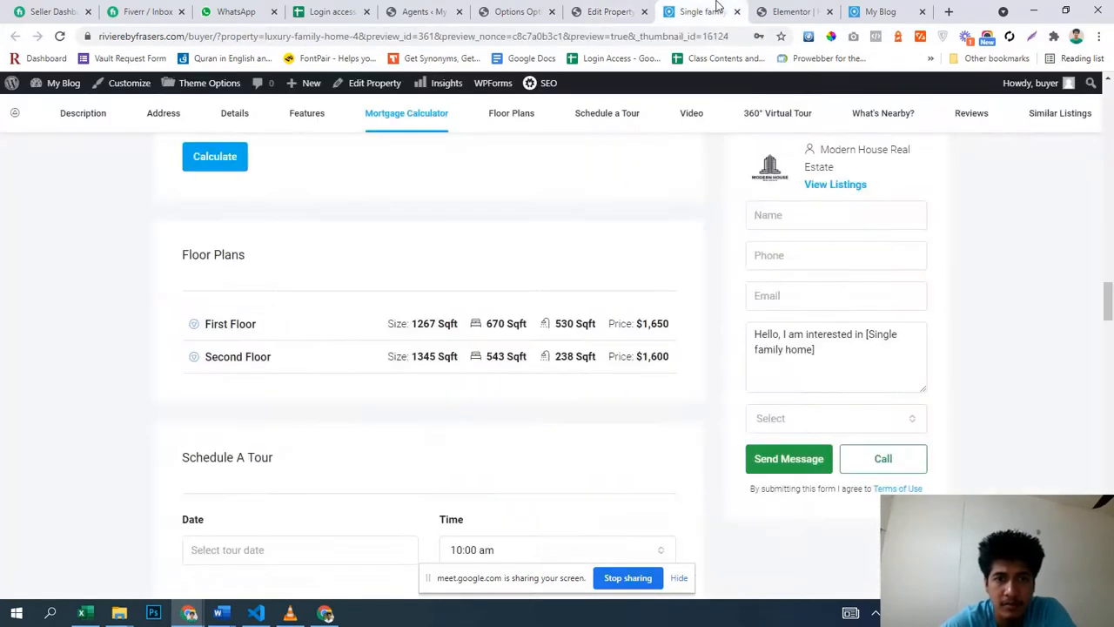
left_click(772, 9)
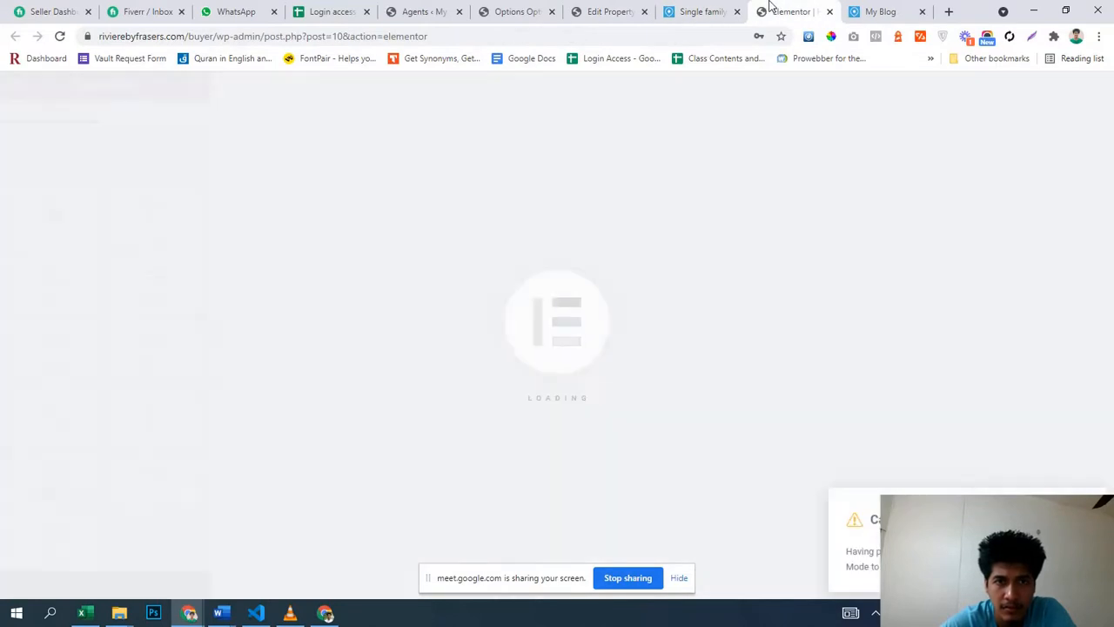
left_click(633, 8)
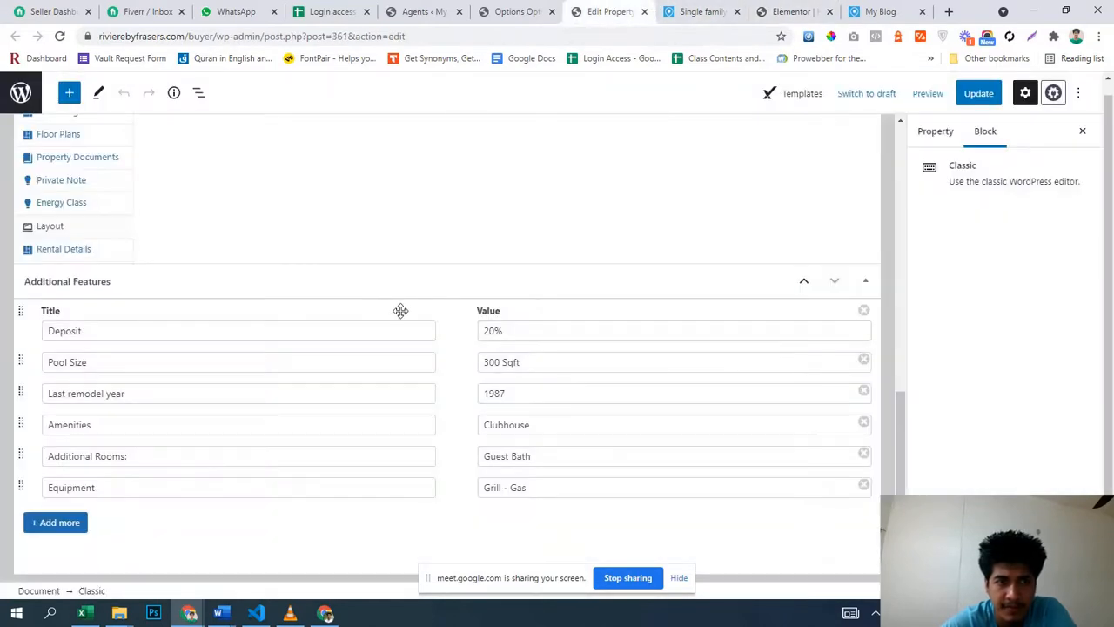
- Collapse and re-expand the Property settings box to review the Property Top Type and Property Content Layout options
scroll(844, 354, "up", 4)
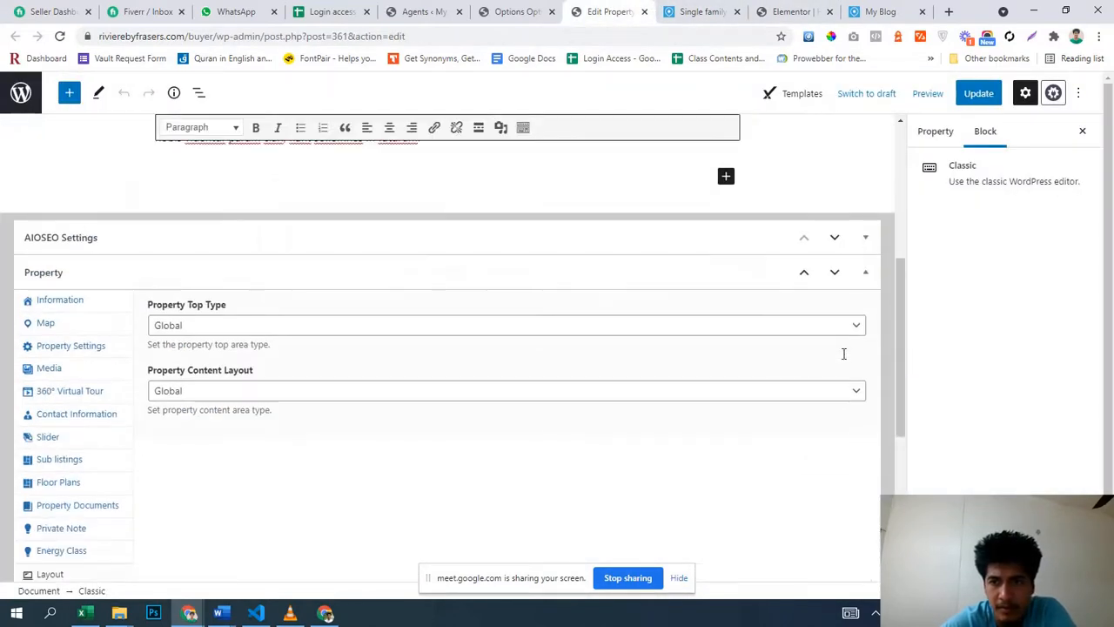
left_click(867, 273)
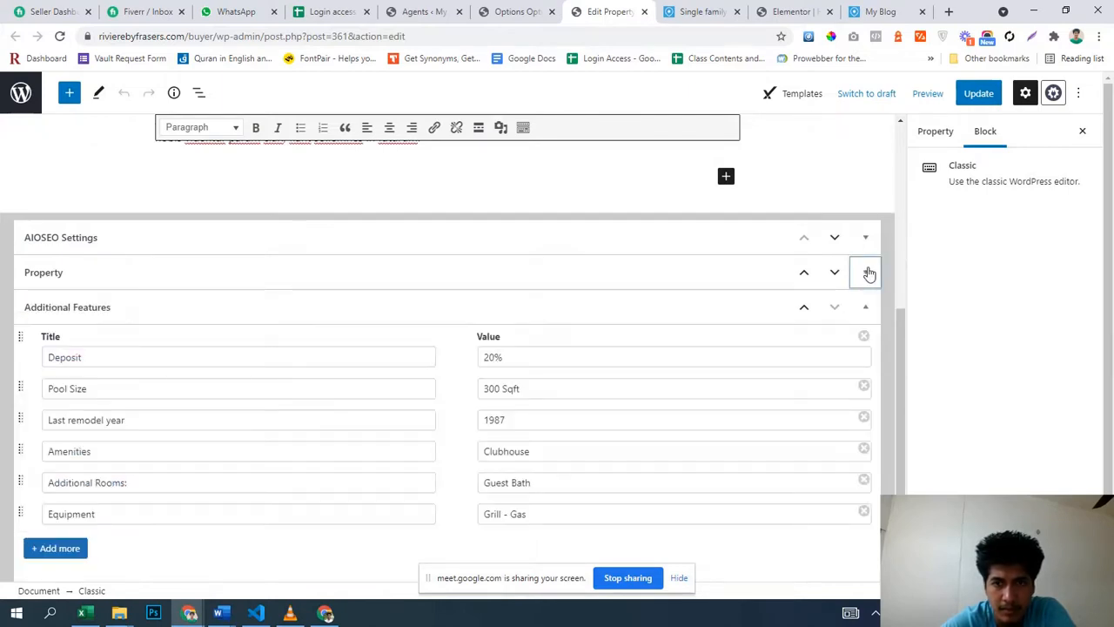
left_click(869, 273)
scroll(182, 444, "down", 2)
scroll(199, 440, "up", 3)
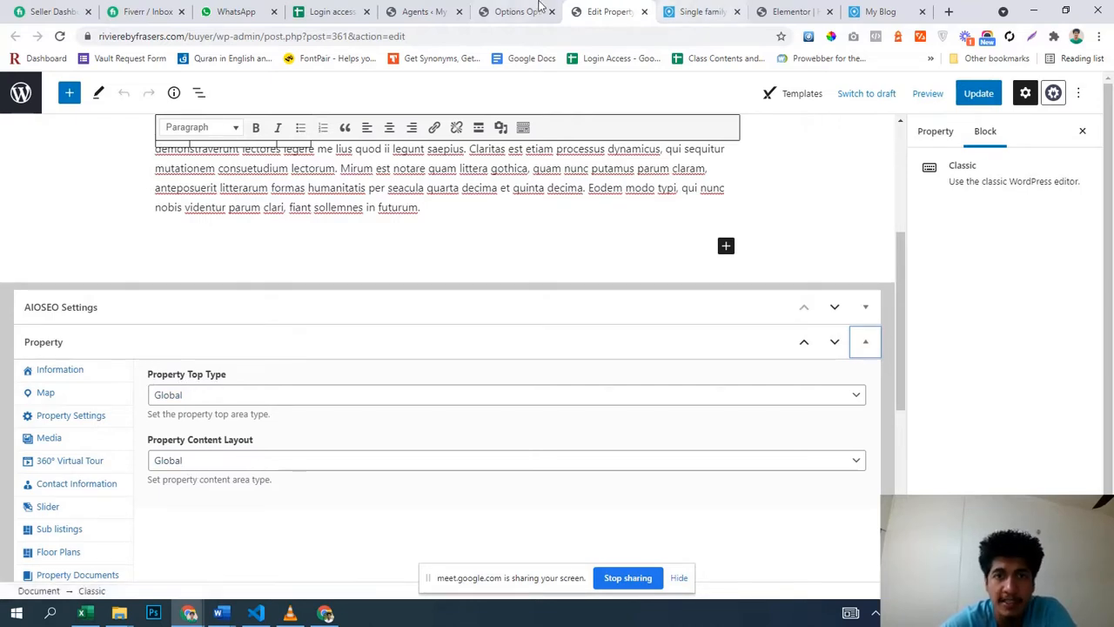
- Return to the Property Detail theme options and compare the Property Banner versions
left_click(513, 9)
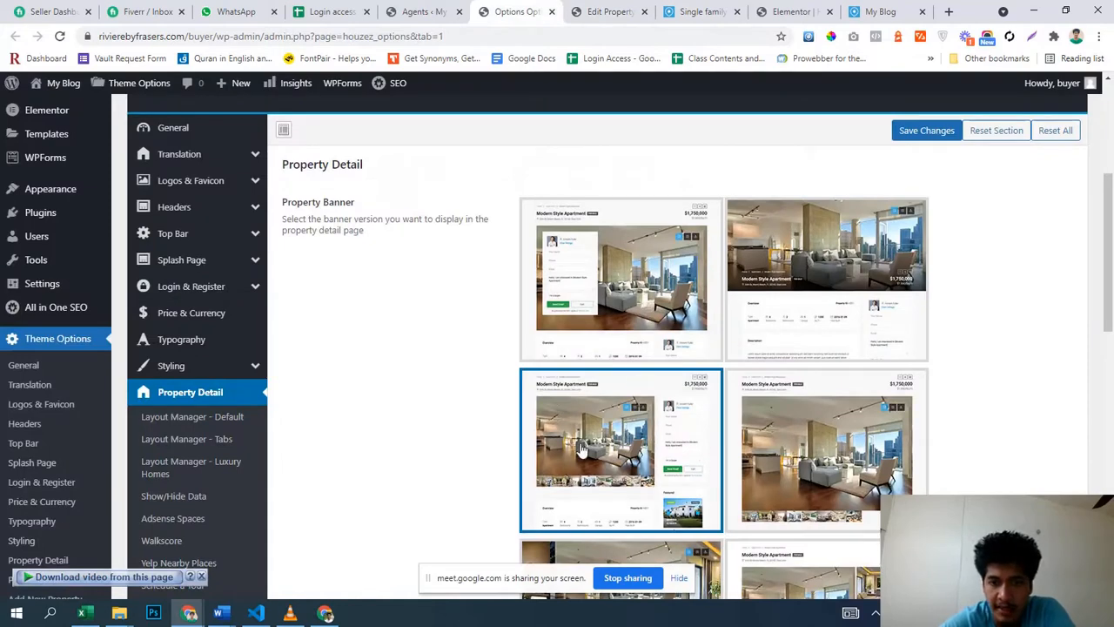
scroll(601, 444, "down", 3)
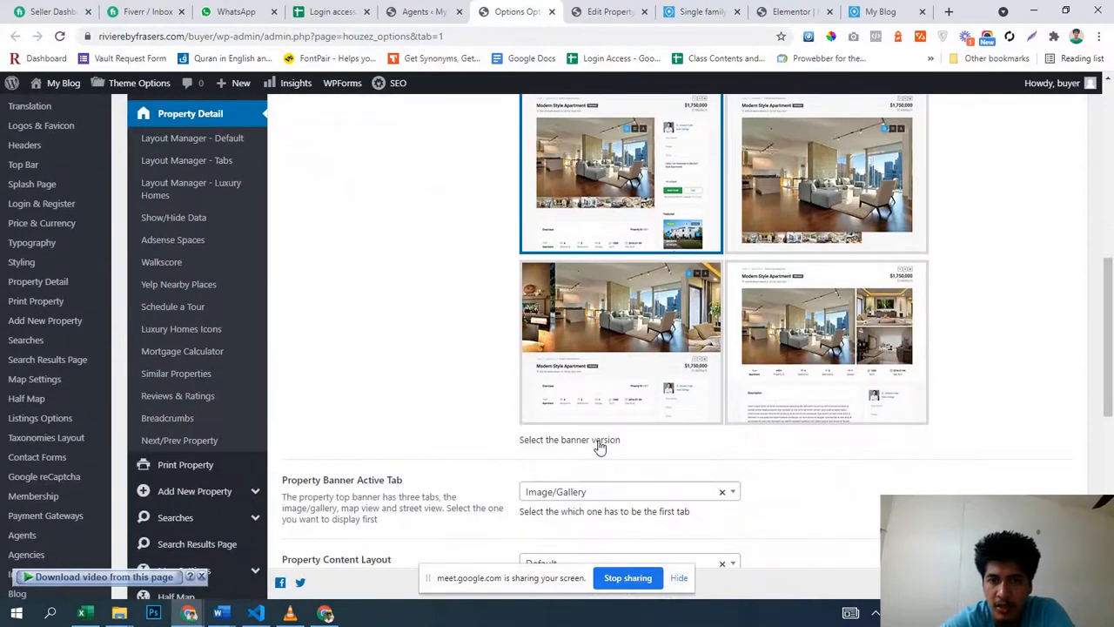
scroll(625, 215, "up", 2)
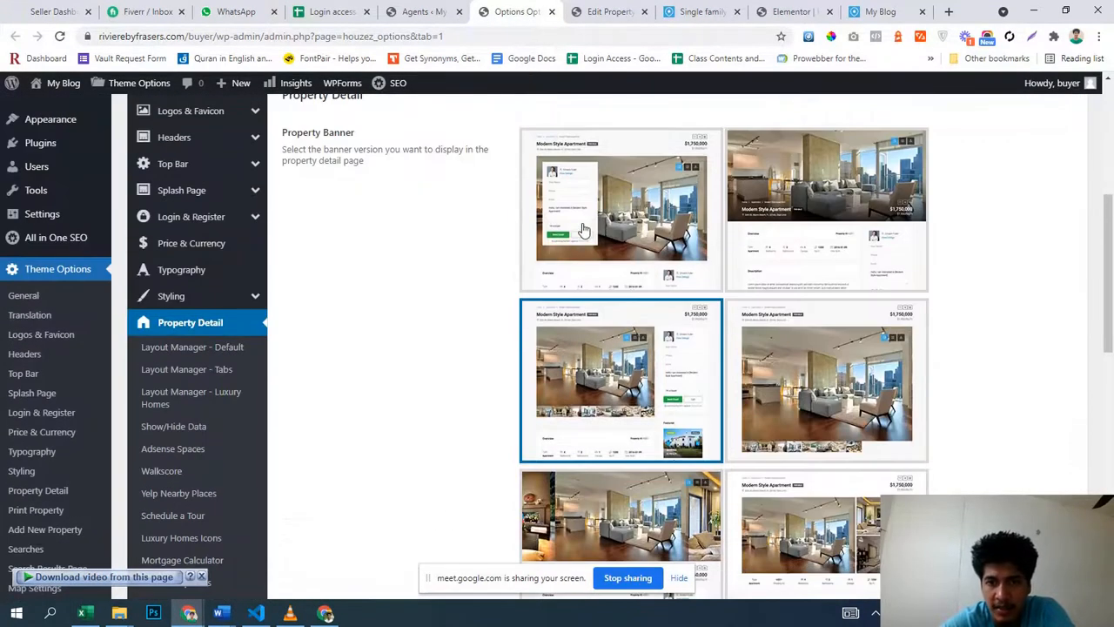
- Try the Property Banner version with the contact form over the photo, and reselect the version with the form beside the gallery
left_click(584, 229)
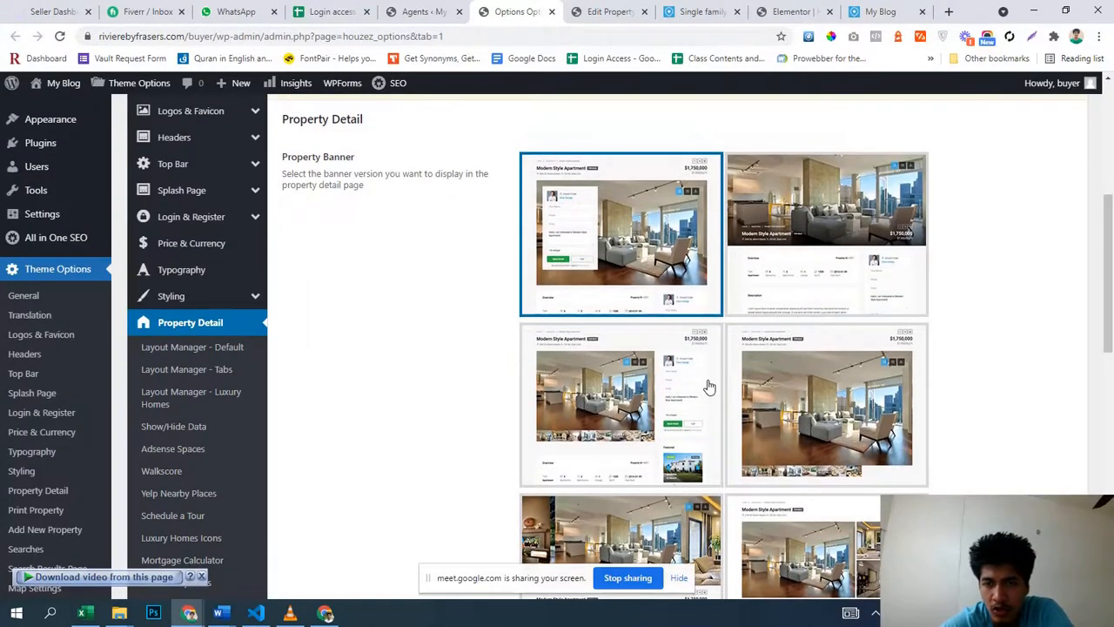
scroll(709, 386, "down", 2)
left_click(649, 265)
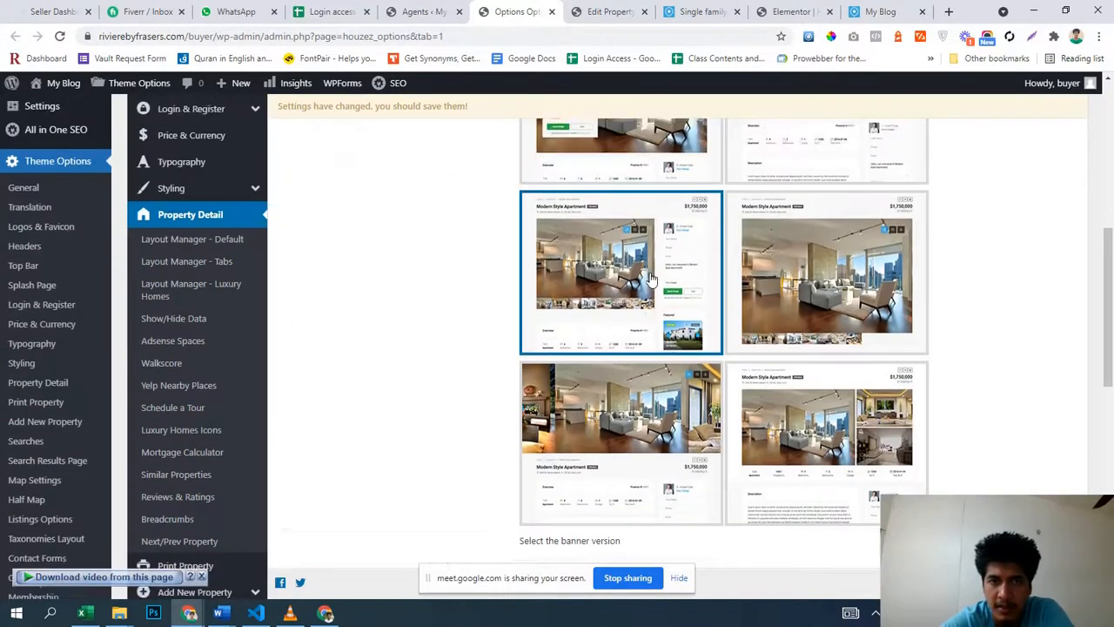
- Set the Property Banner to the version with the contact form over the photo and save the theme options
scroll(649, 277, "up", 2)
left_click(644, 248)
scroll(644, 248, "down", 3)
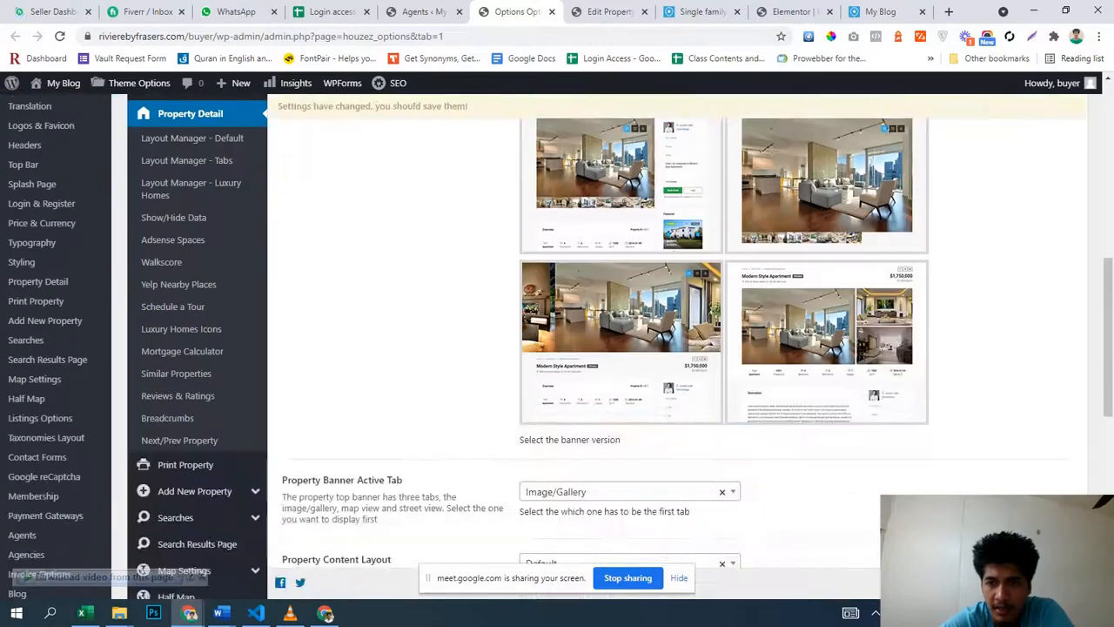
key("ctrl+s")
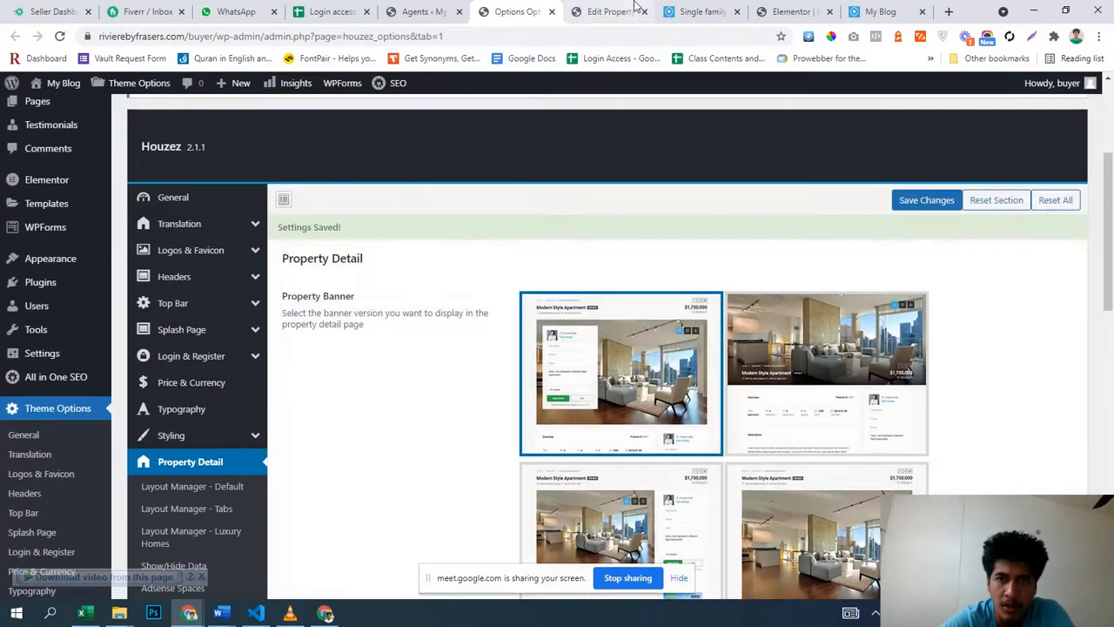
- Reload the previewed Single family home listing and examine its banner, contact forms and overview section
left_click(636, 9)
left_click(697, 10)
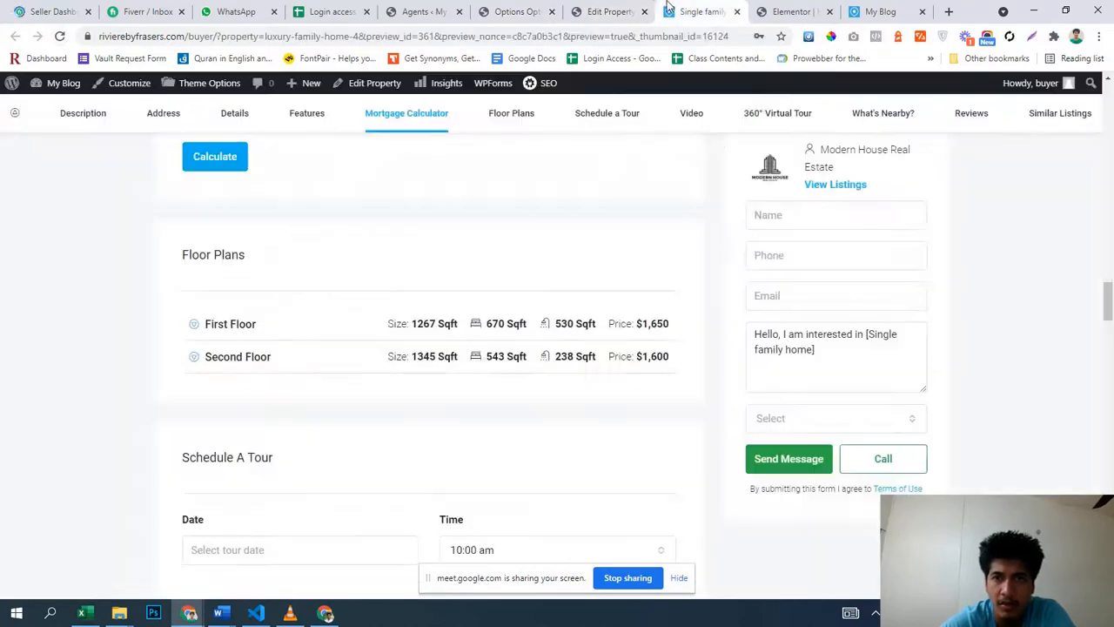
left_click(59, 36)
scroll(39, 195, "up", 15)
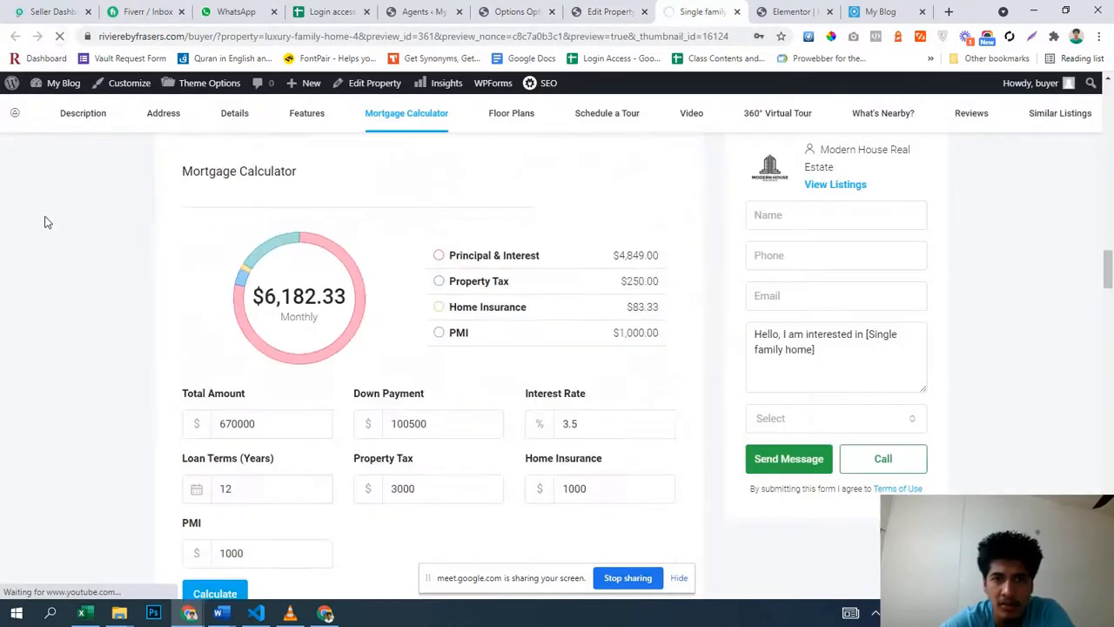
scroll(50, 223, "up", 10)
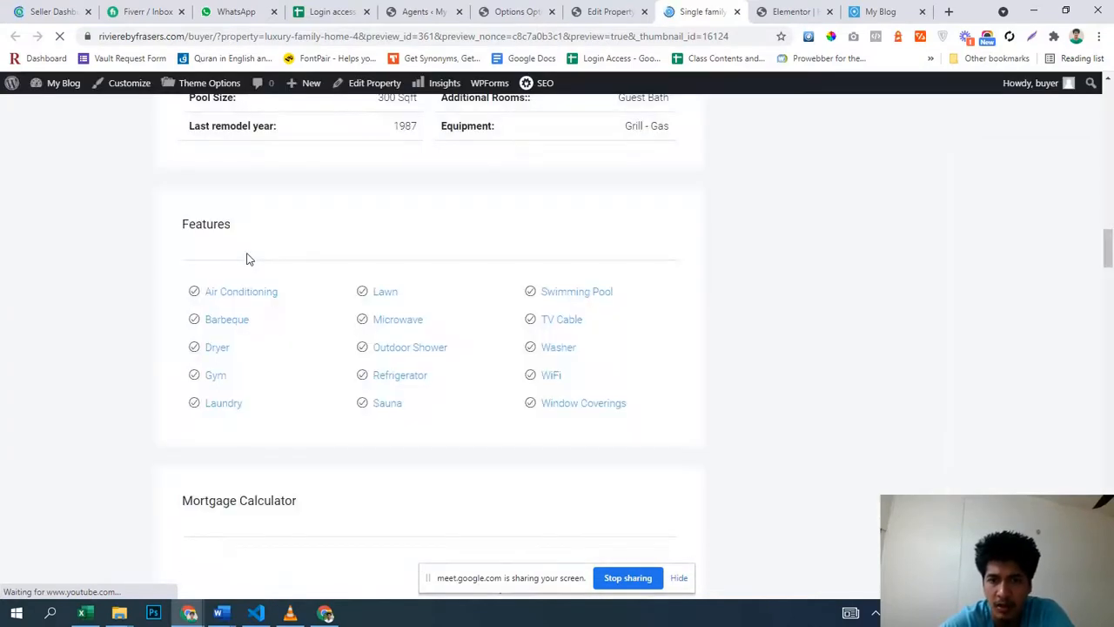
scroll(246, 258, "up", 20)
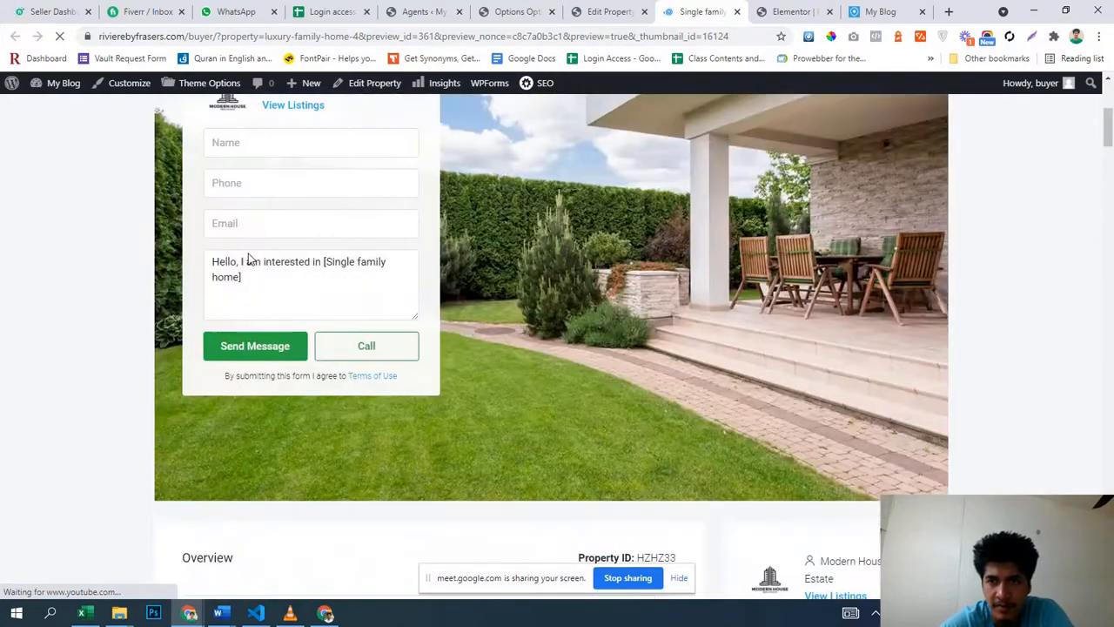
scroll(963, 351, "down", 7)
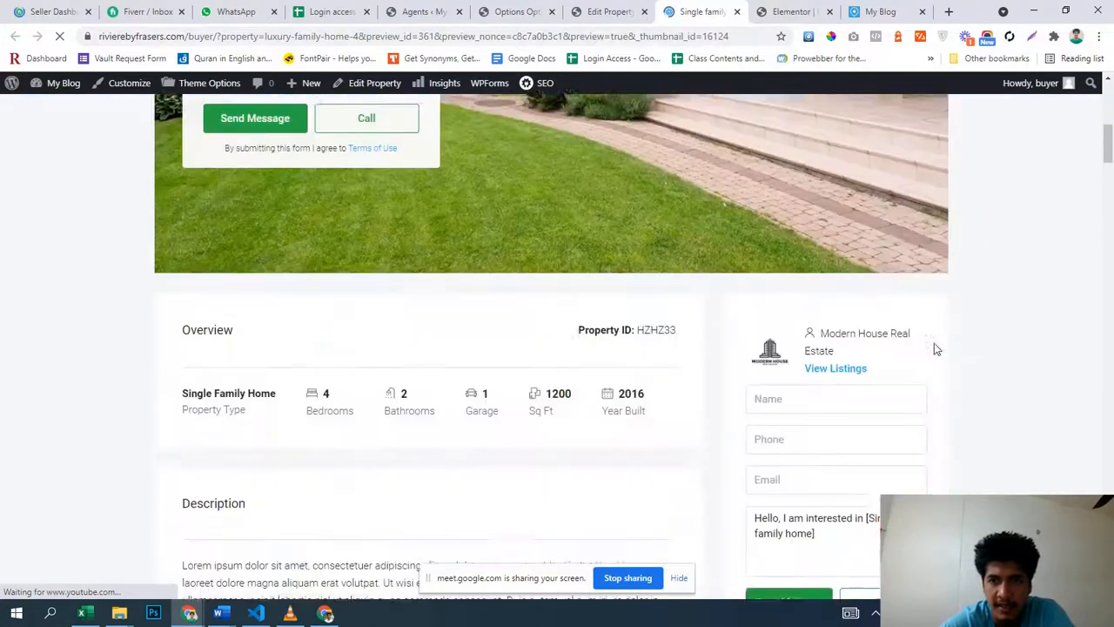
scroll(828, 453, "down", 1)
scroll(828, 452, "up", 2)
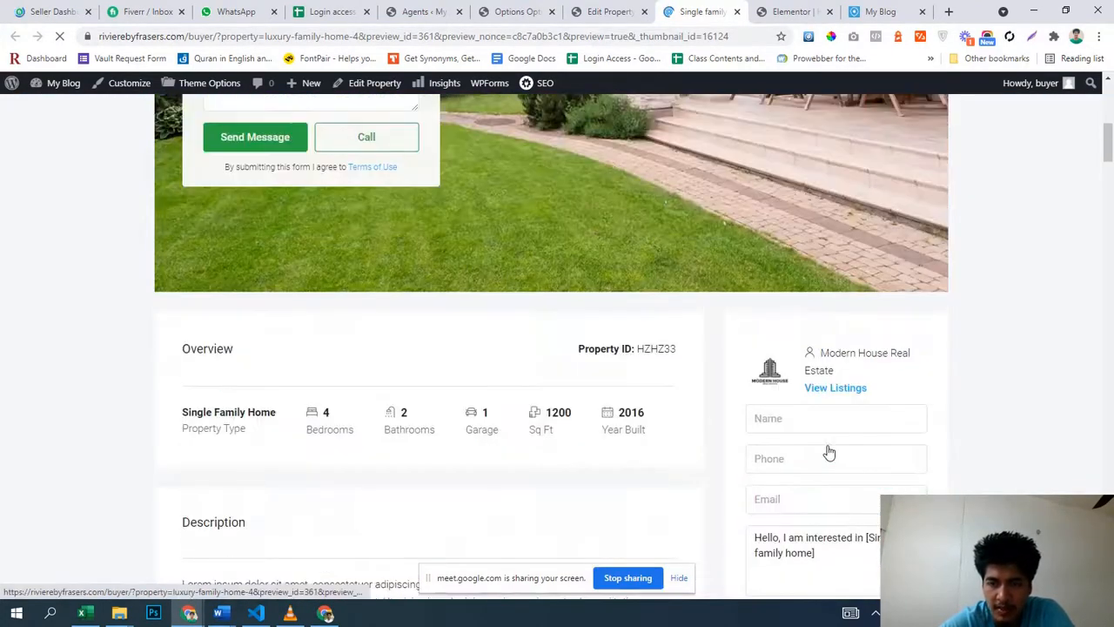
scroll(829, 450, "up", 5)
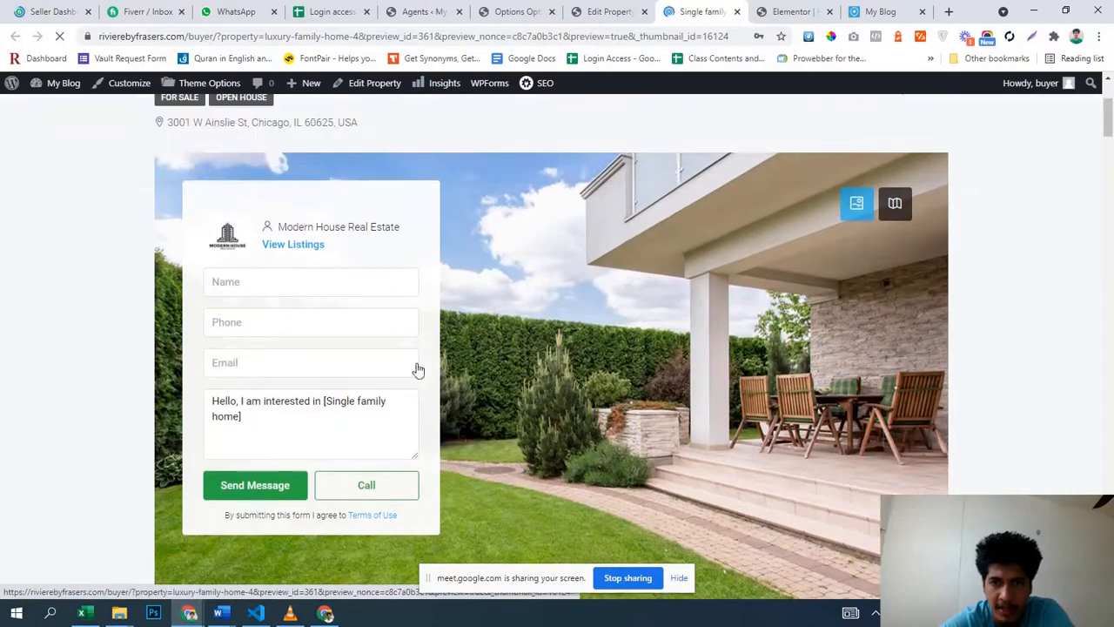
scroll(298, 294, "up", 3)
scroll(562, 351, "down", 5)
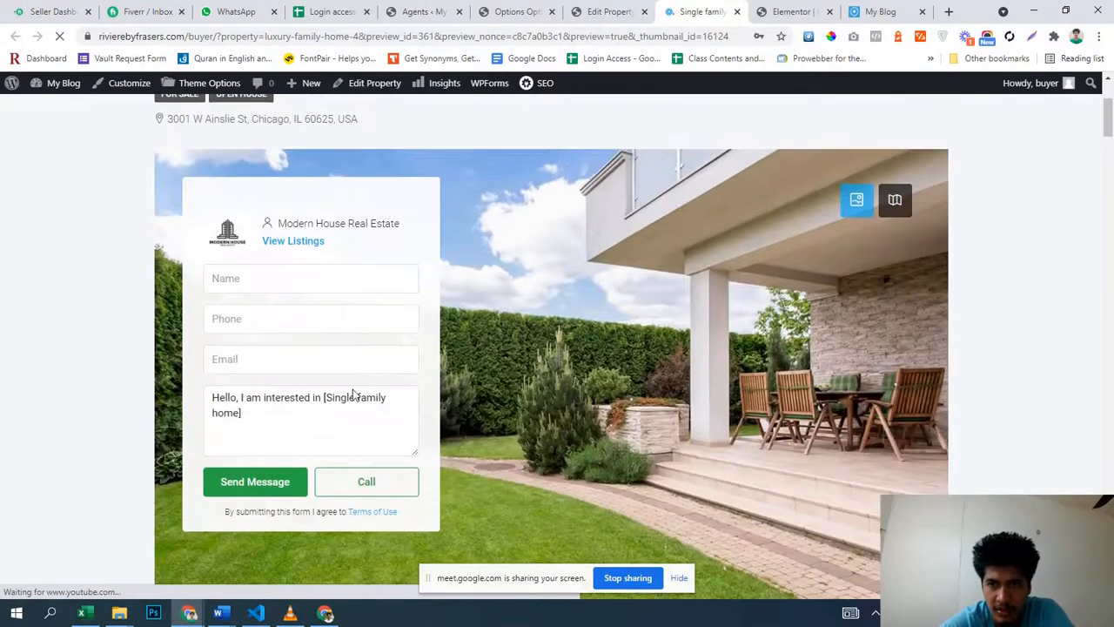
scroll(399, 364, "down", 5)
- Return to the Property Detail theme options and review the settings from the banner versions down to the agent message copy option
left_click(610, 12)
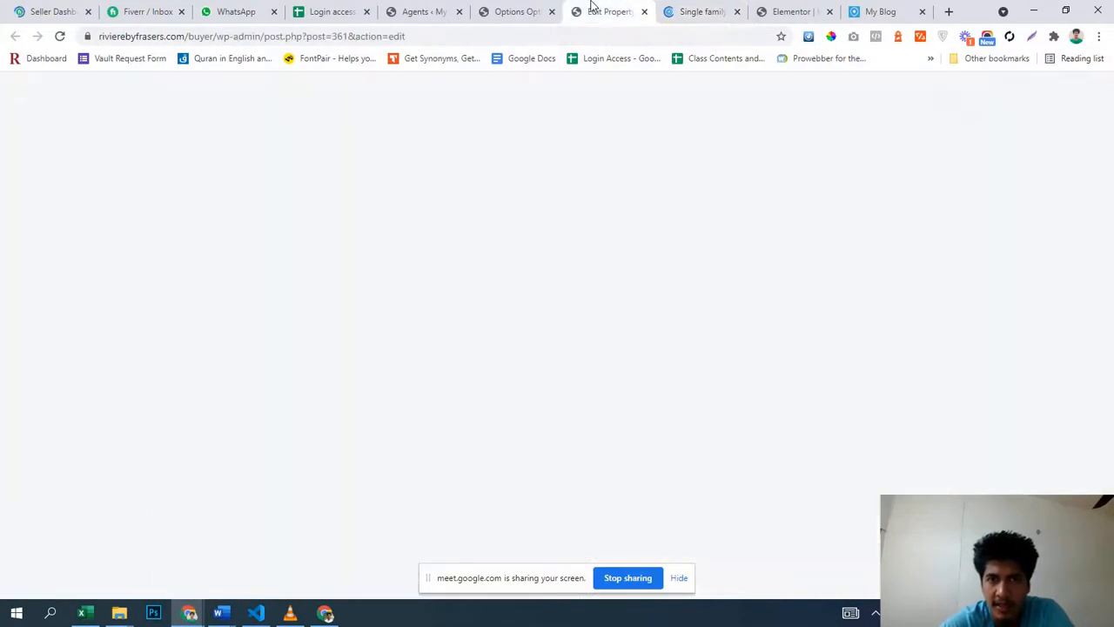
left_click(540, 9)
scroll(703, 355, "down", 5)
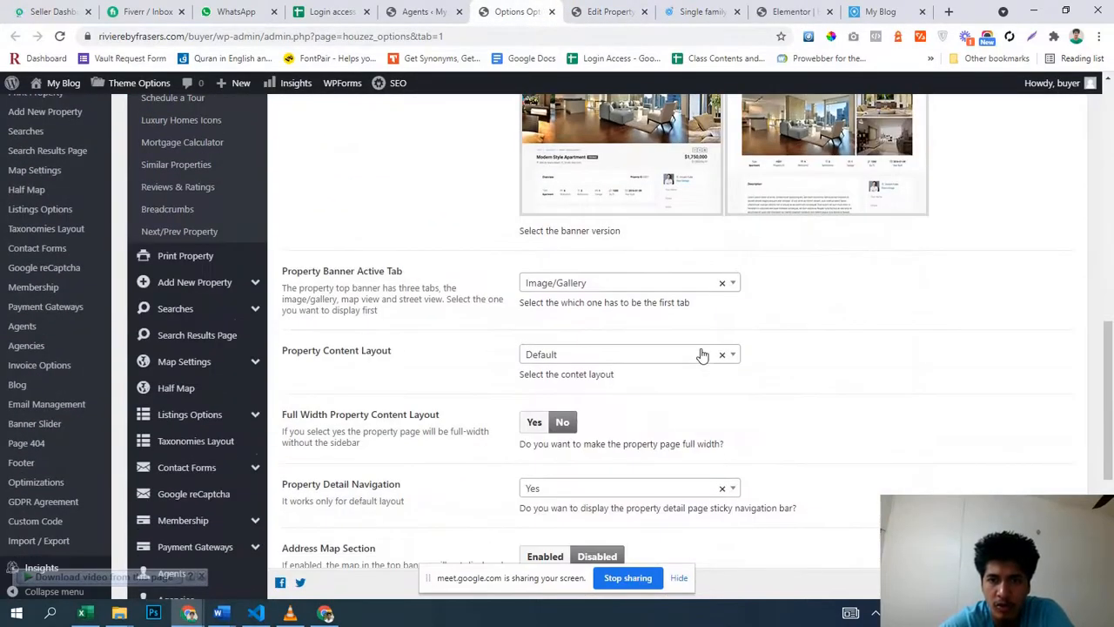
scroll(703, 352, "down", 4)
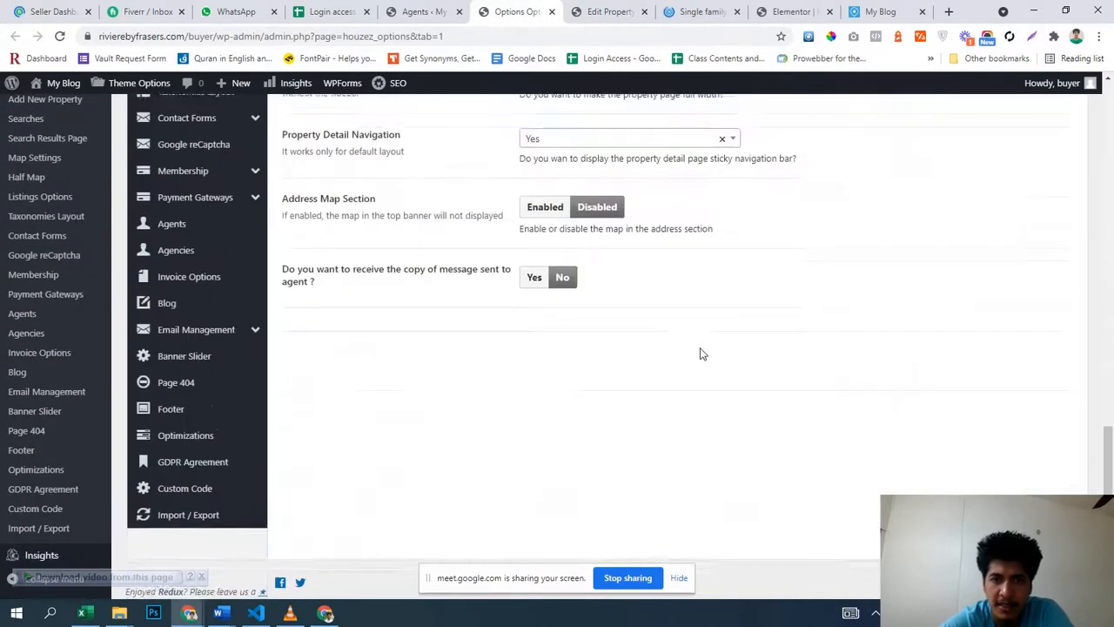
scroll(706, 348, "up", 7)
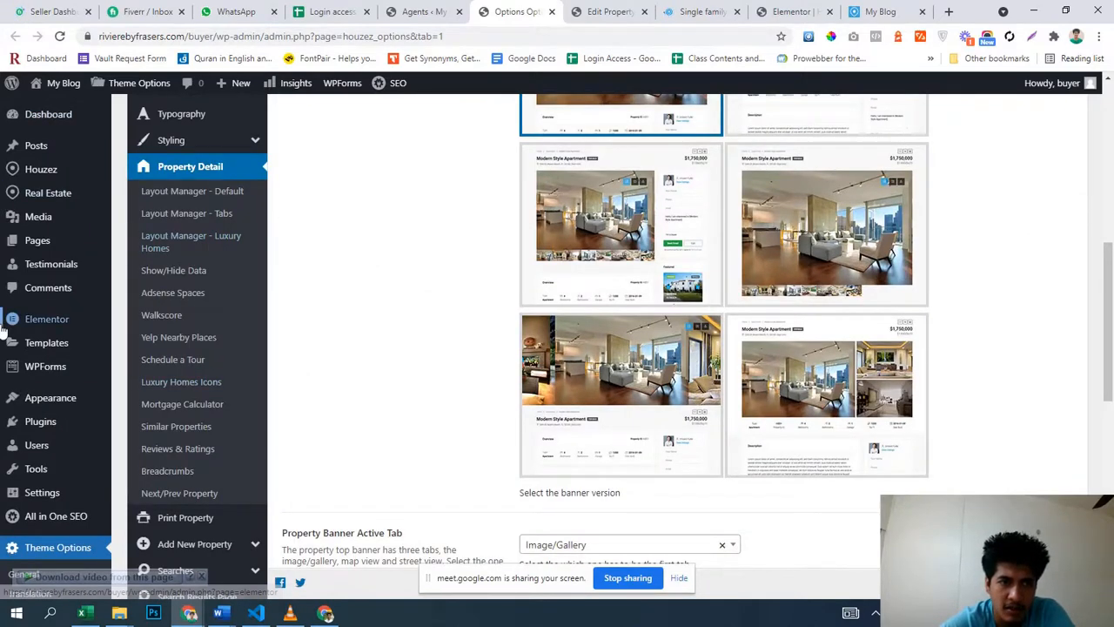
mouse_move(4, 324)
scroll(4, 323, "up", 3)
scroll(445, 348, "down", 5)
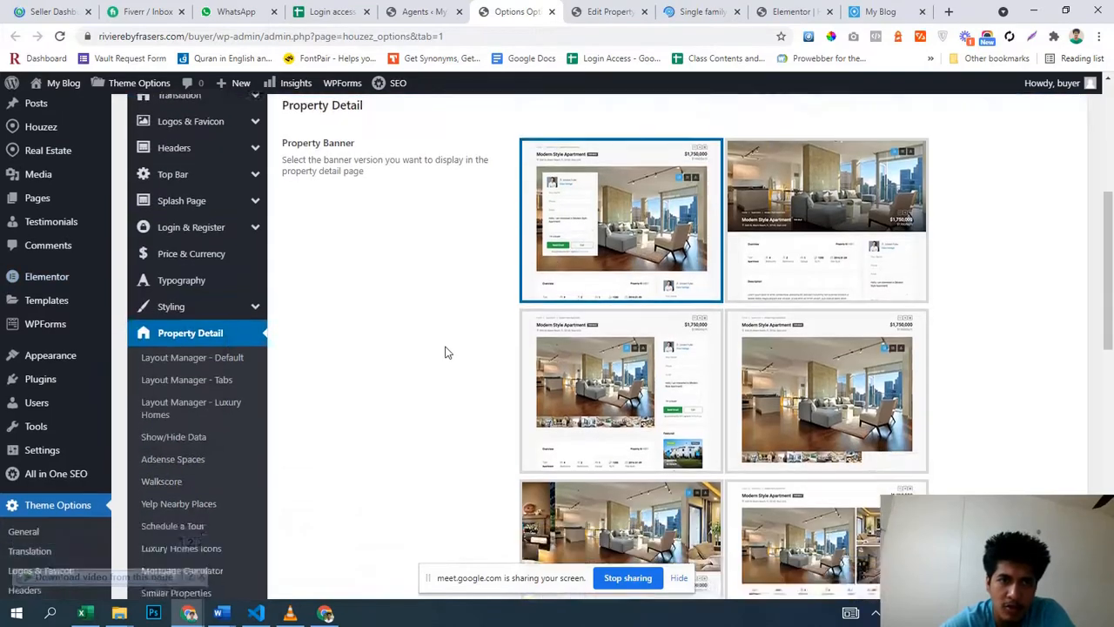
scroll(445, 344, "up", 7)
scroll(445, 344, "up", 2)
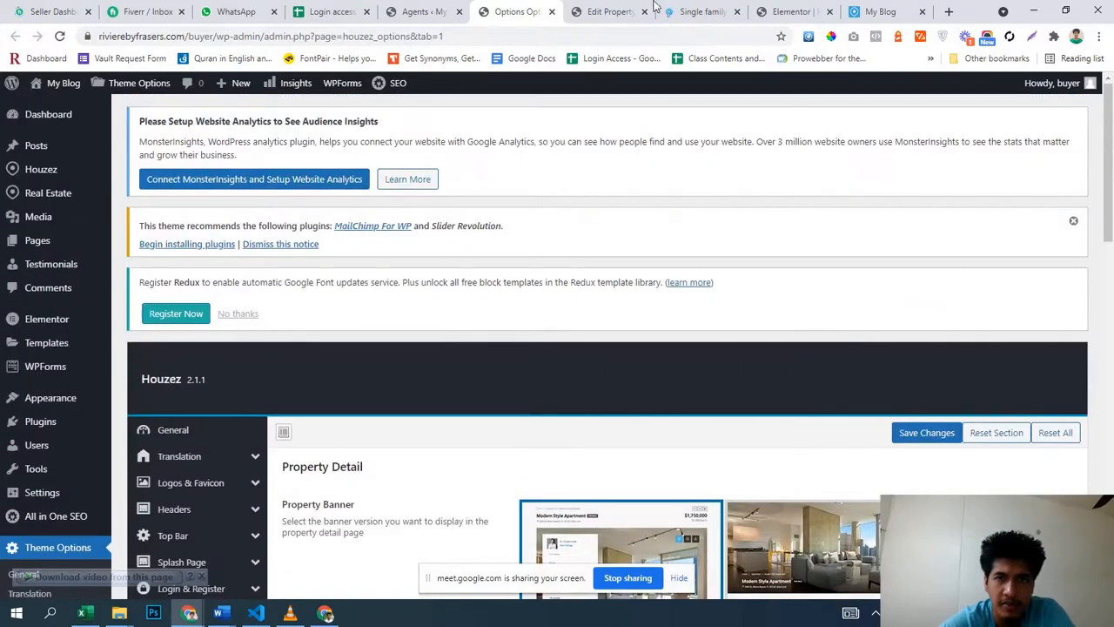
- Return to the Single family home editor and display its property-level settings, from Permalink to Featured image
left_click(620, 10)
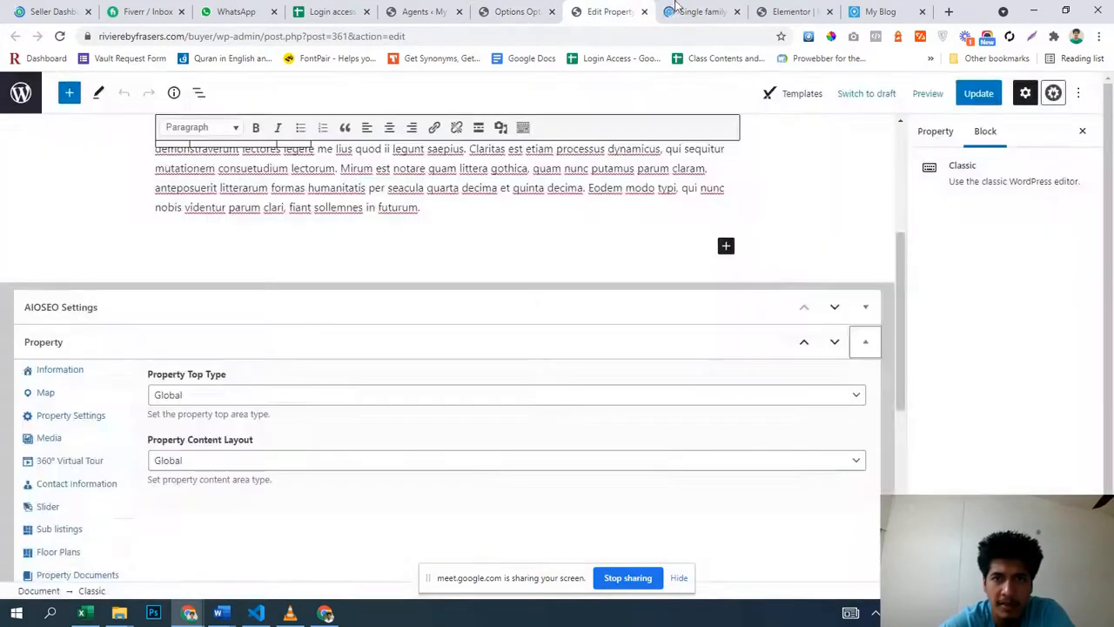
left_click(697, 11)
left_click(535, 7)
left_click(568, 7)
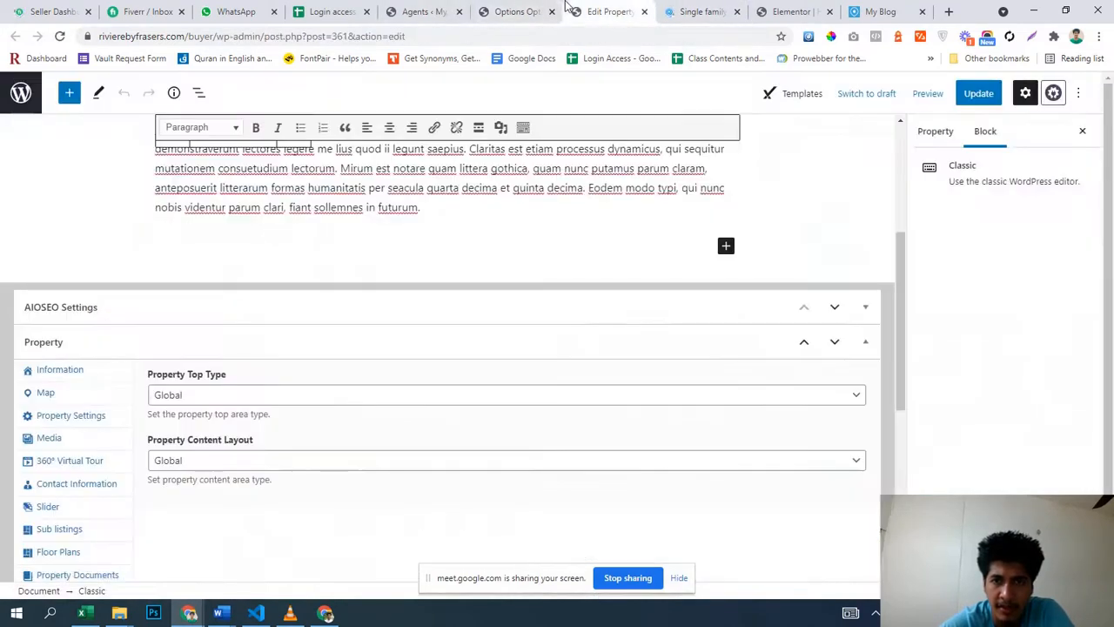
scroll(865, 294, "up", 3)
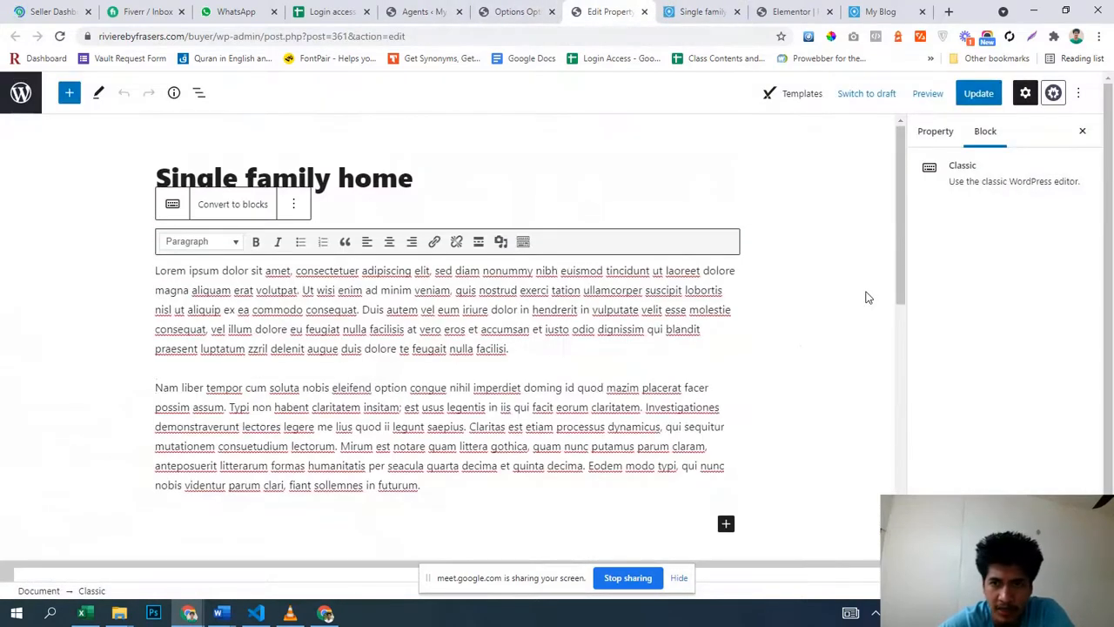
scroll(866, 298, "down", 2)
scroll(868, 293, "up", 2)
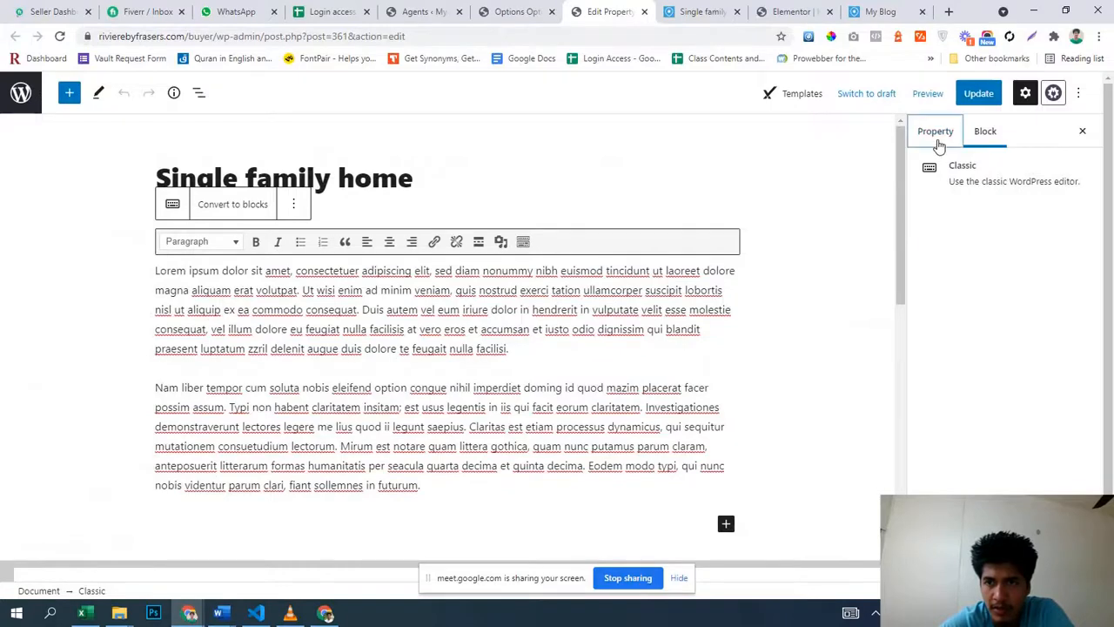
left_click(937, 132)
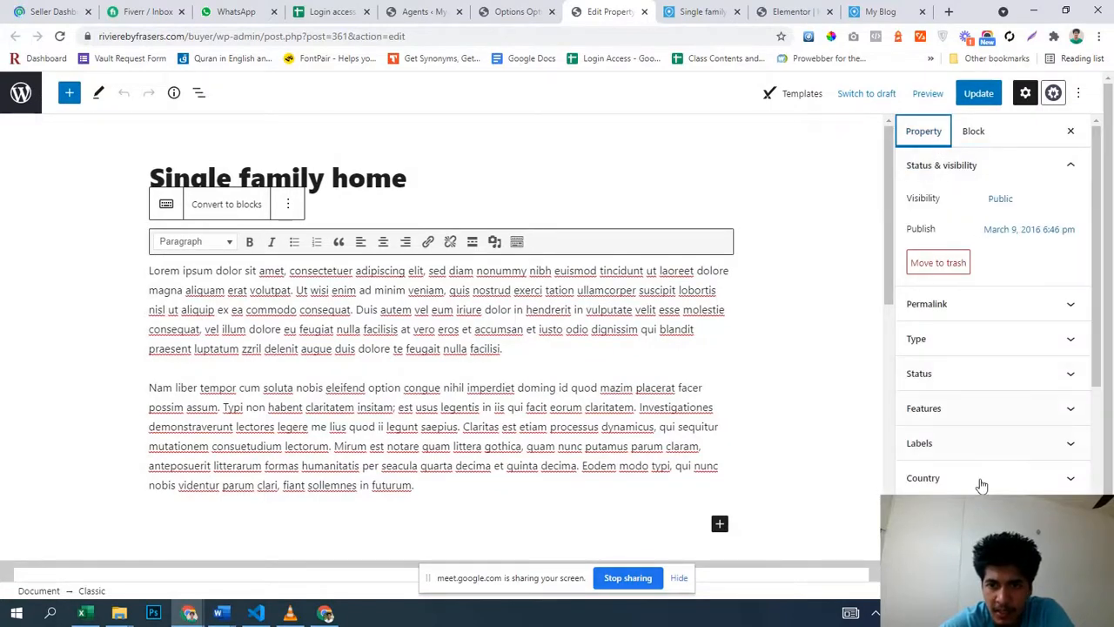
scroll(973, 479, "down", 2)
scroll(406, 276, "down", 1)
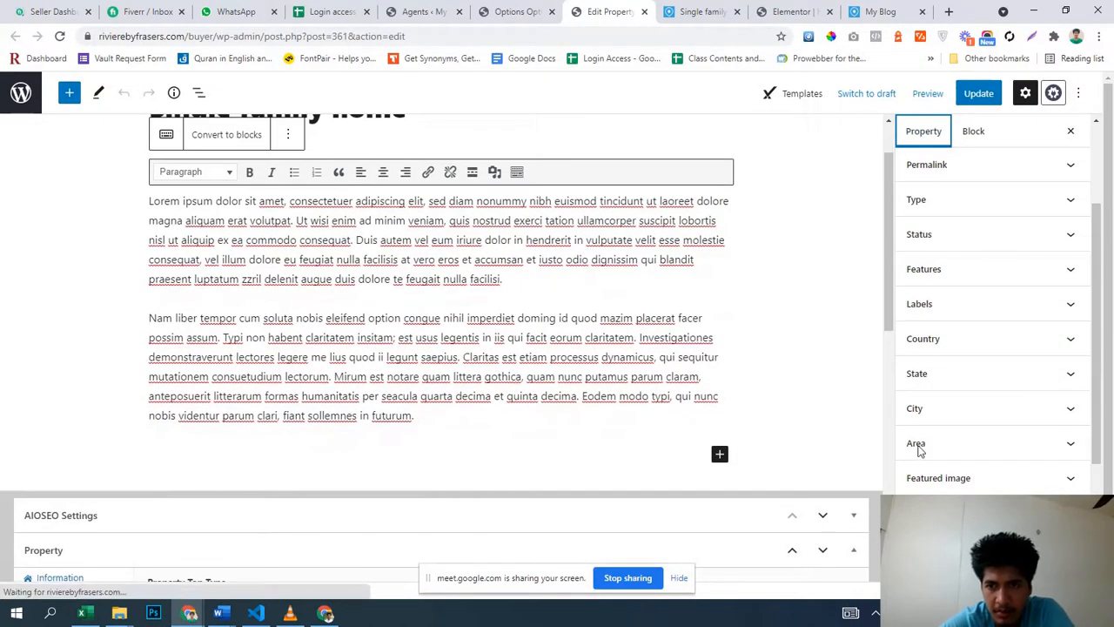
- Expand the City and Country sections of the property settings and review the available choices
left_click(1001, 421)
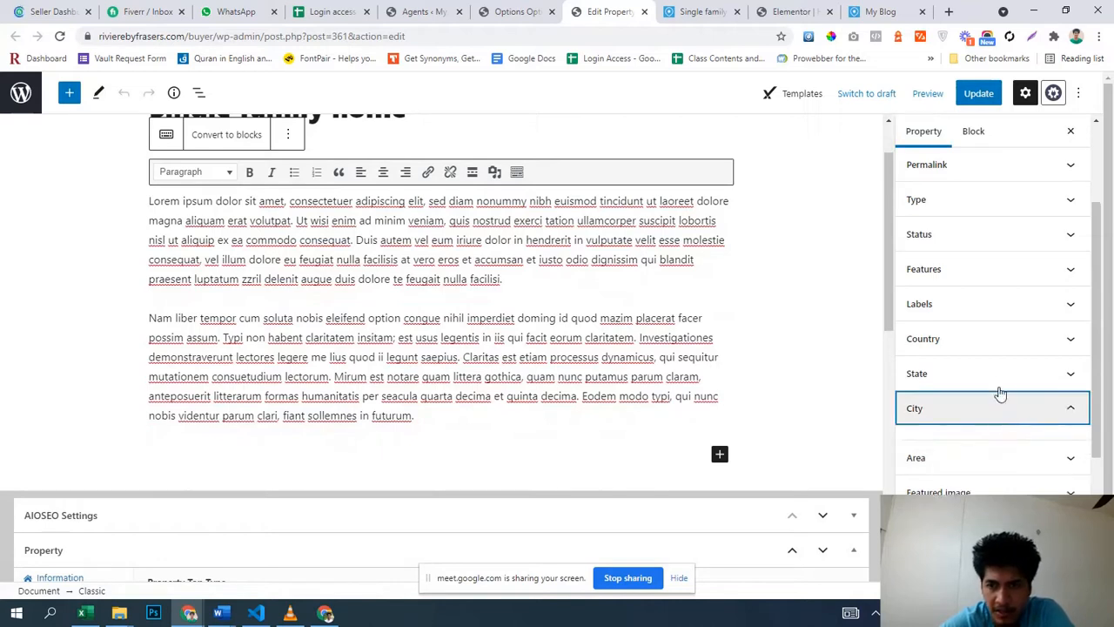
left_click(1000, 396)
left_click(1000, 340)
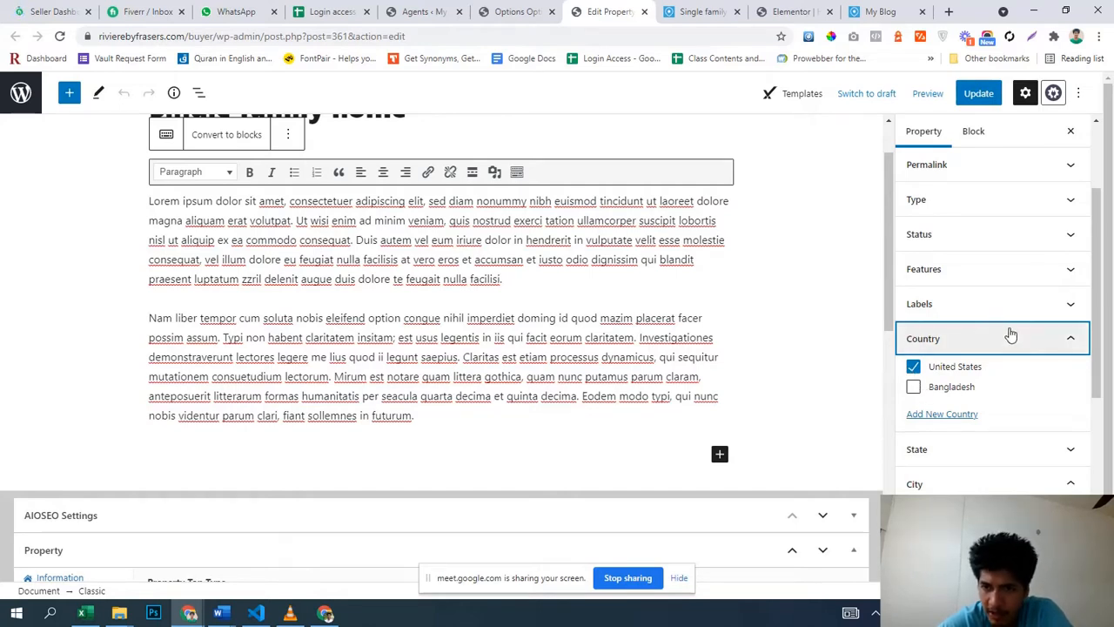
scroll(1007, 331, "down", 3)
scroll(949, 383, "up", 2)
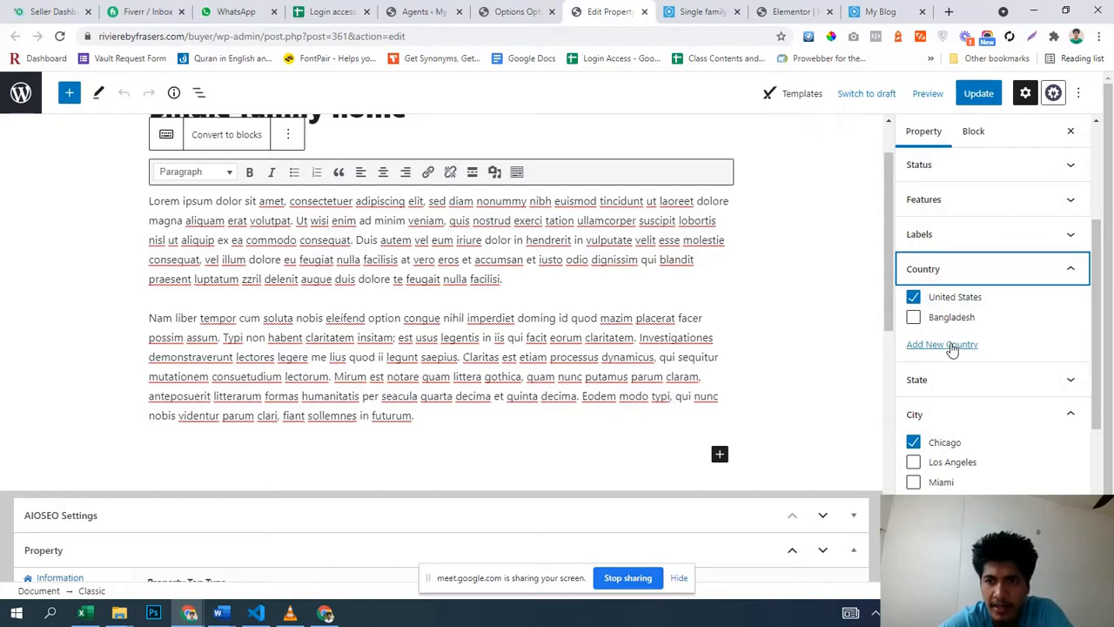
scroll(951, 349, "up", 1)
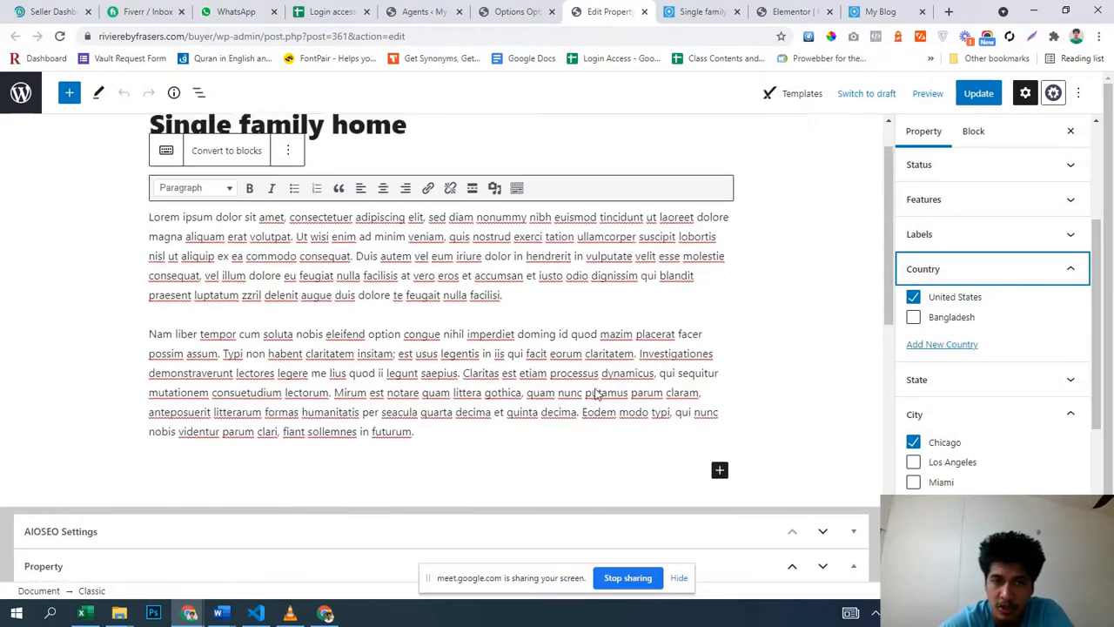
- Expand the property's Featured image section for review, and update the Single family home property
scroll(975, 391, "down", 5)
scroll(1008, 445, "down", 1)
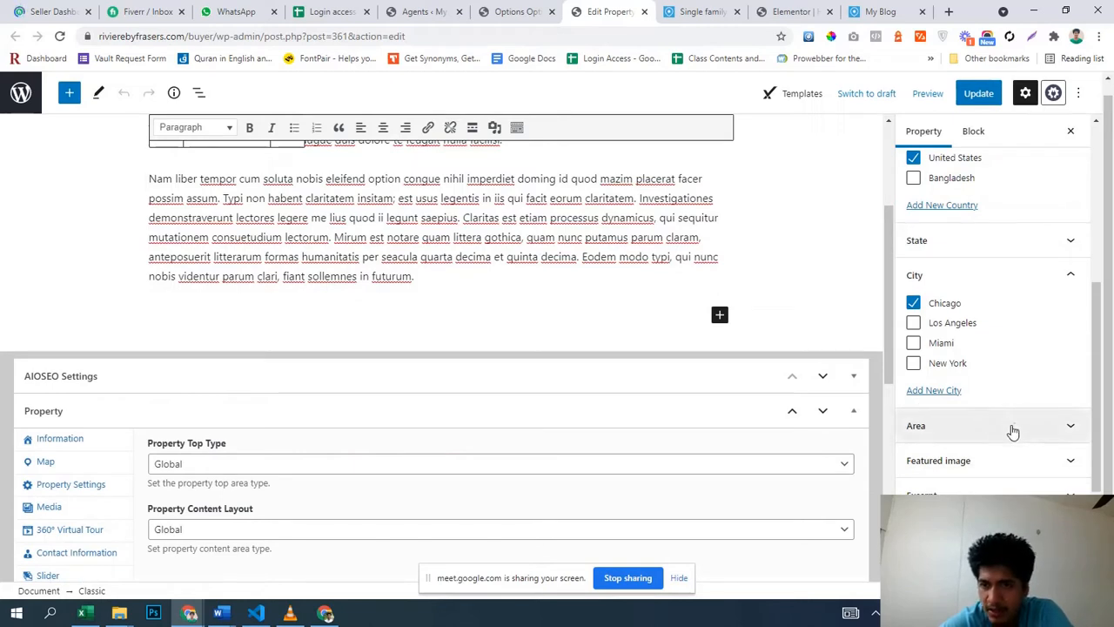
left_click(1007, 460)
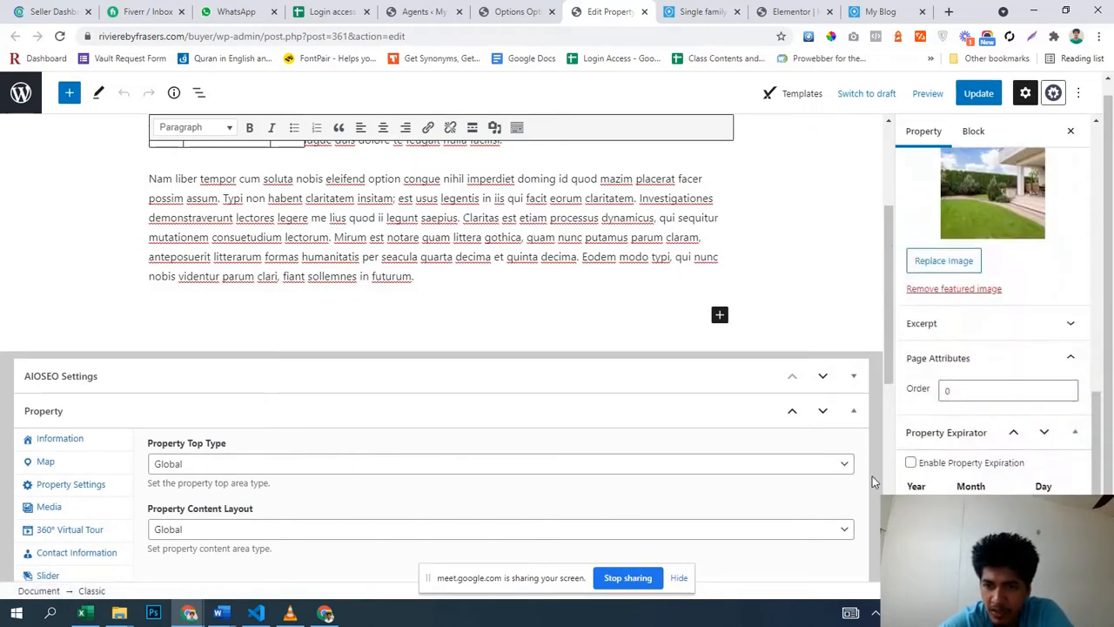
scroll(694, 275, "up", 3)
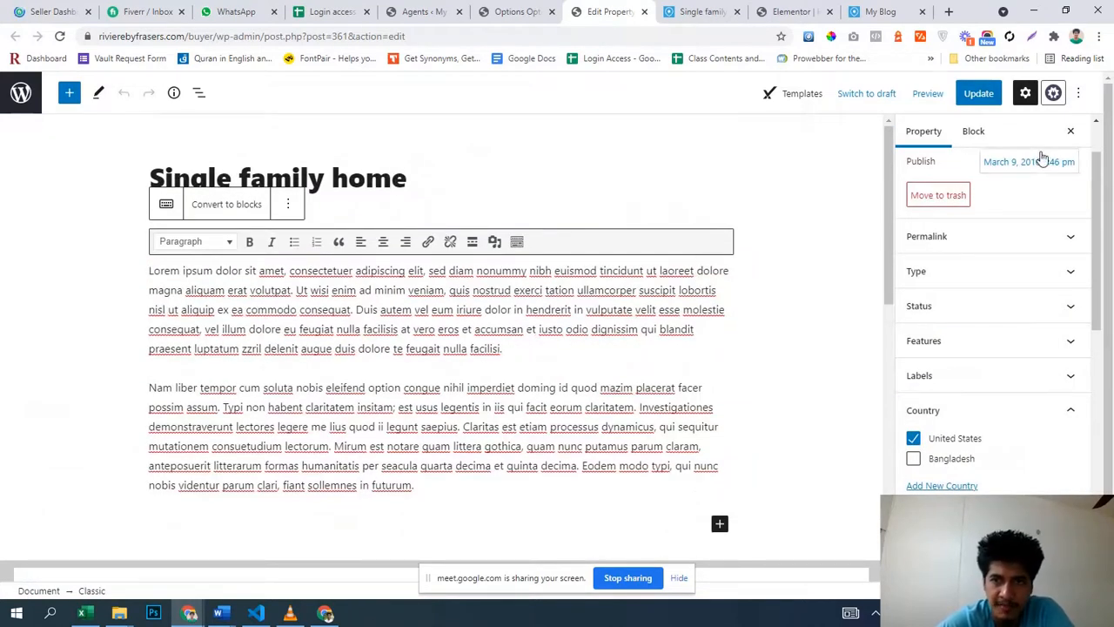
left_click(978, 93)
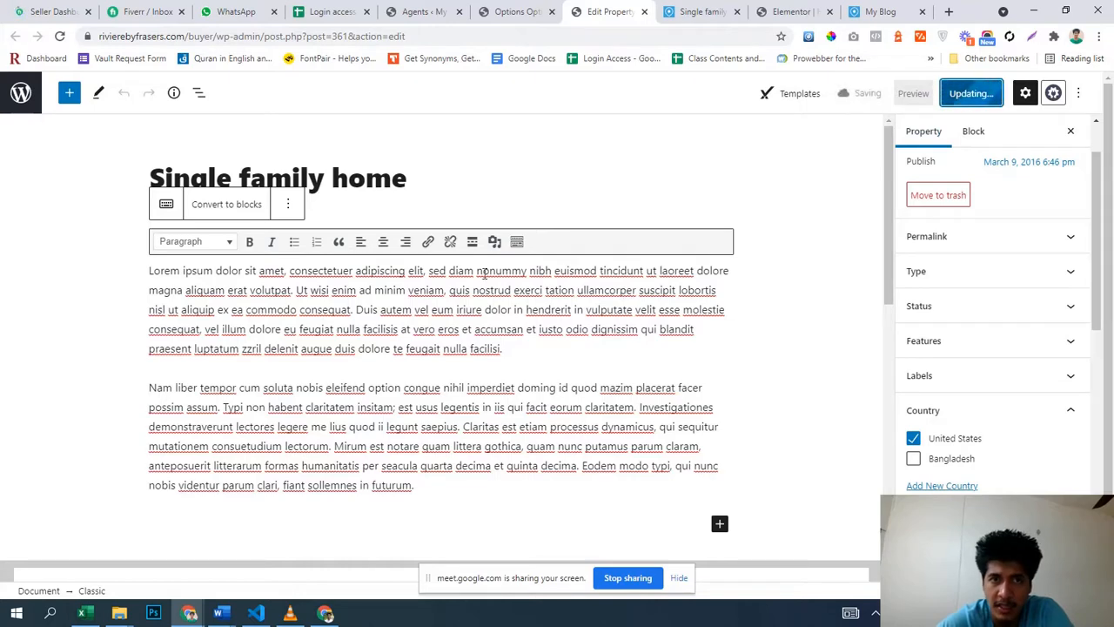
scroll(500, 272, "down", 5)
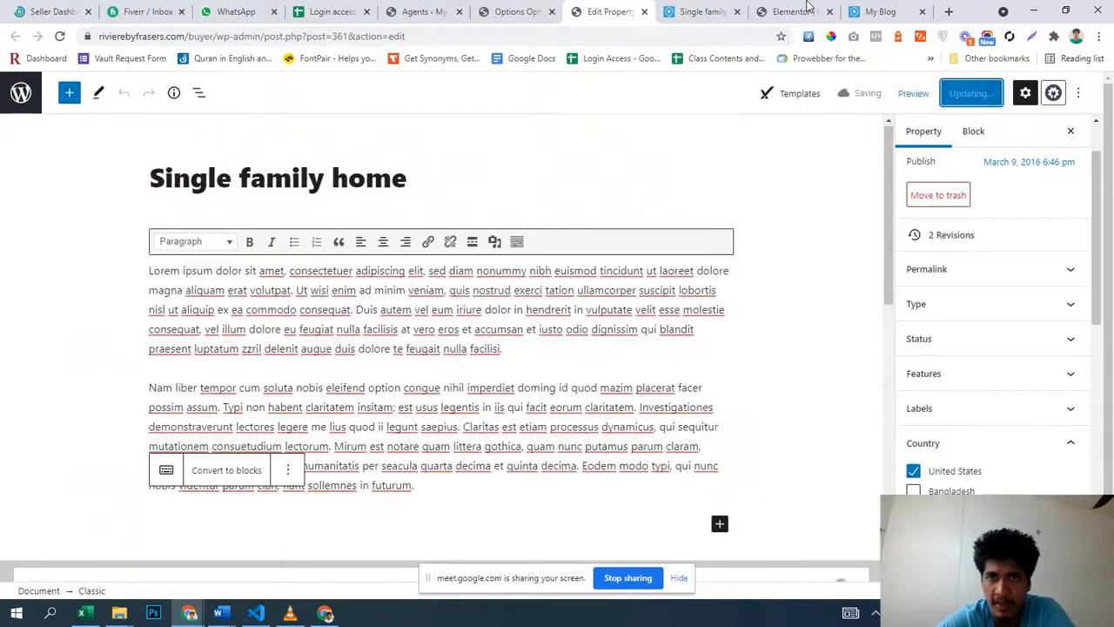
- Switch to the Elementor page editor and open the Filters of the property cards carousel under Discover Our Featured Listings
left_click(701, 11)
left_click(808, 9)
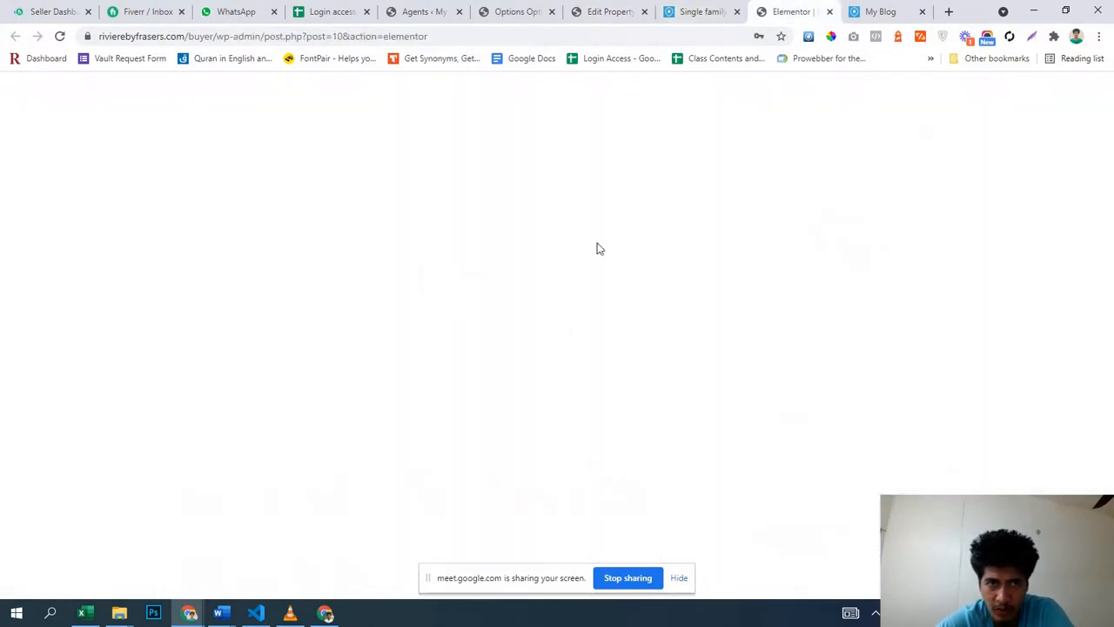
scroll(591, 333, "down", 5)
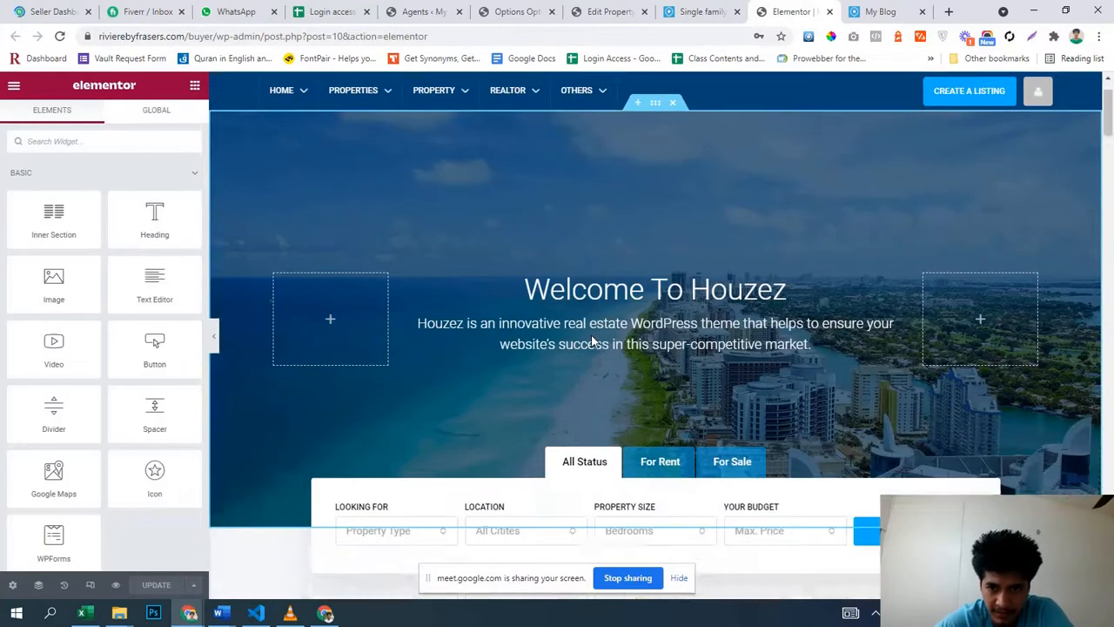
scroll(597, 336, "down", 1)
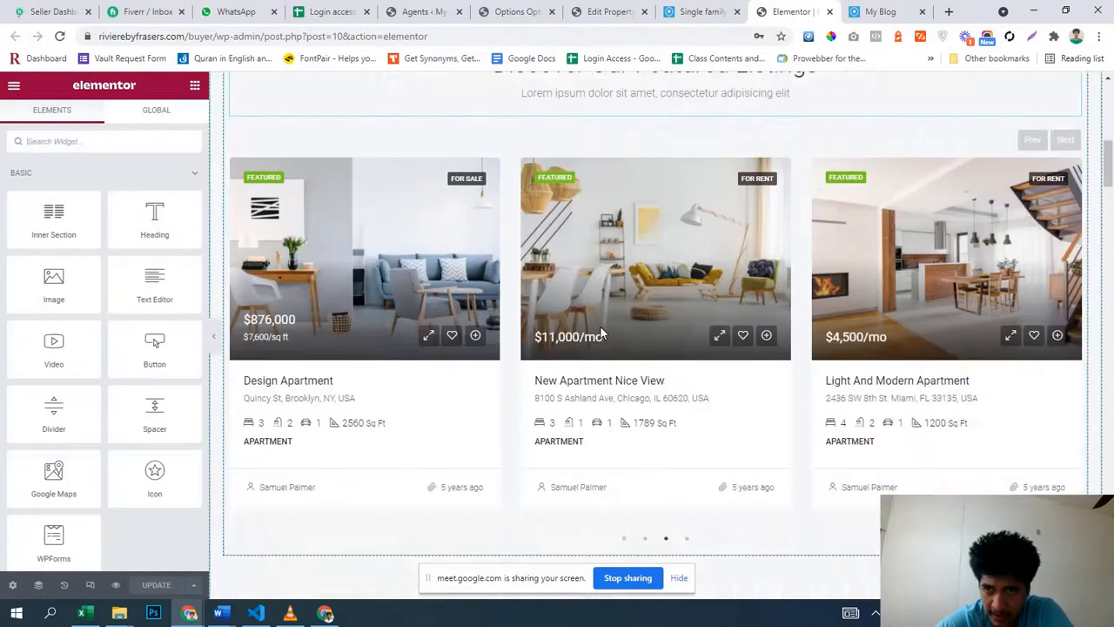
scroll(602, 334, "down", 1)
scroll(602, 331, "up", 2)
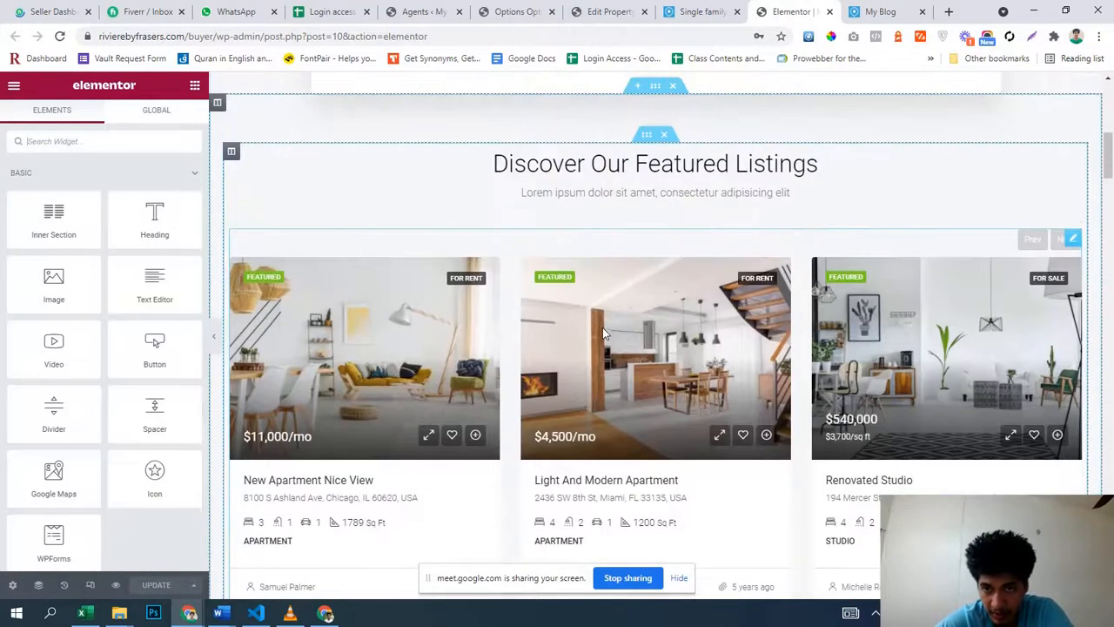
left_click(1073, 240)
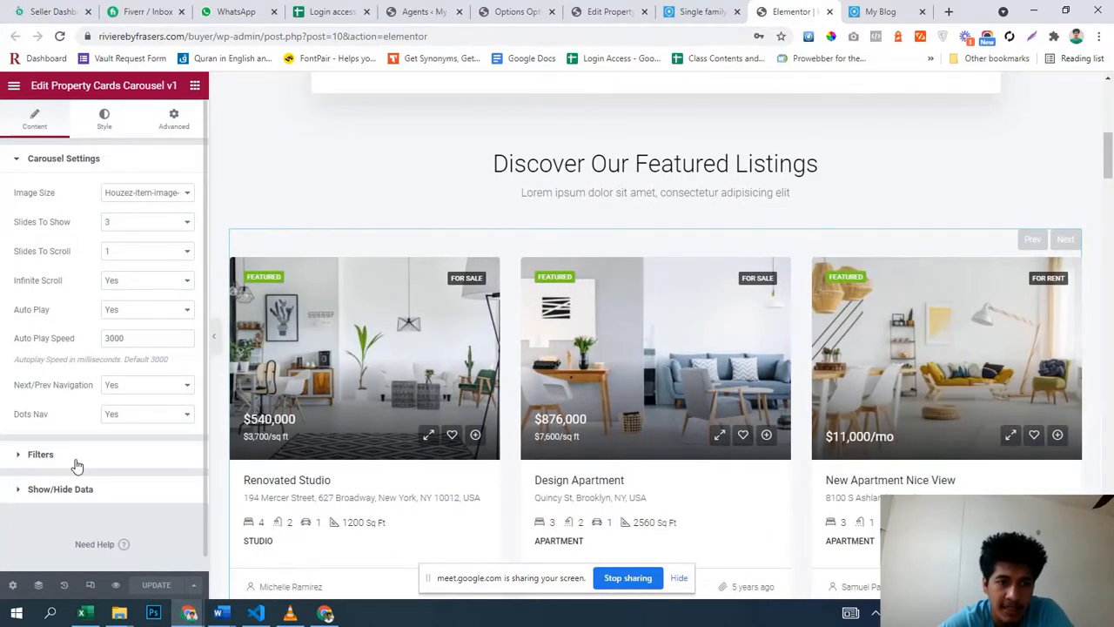
left_click(76, 465)
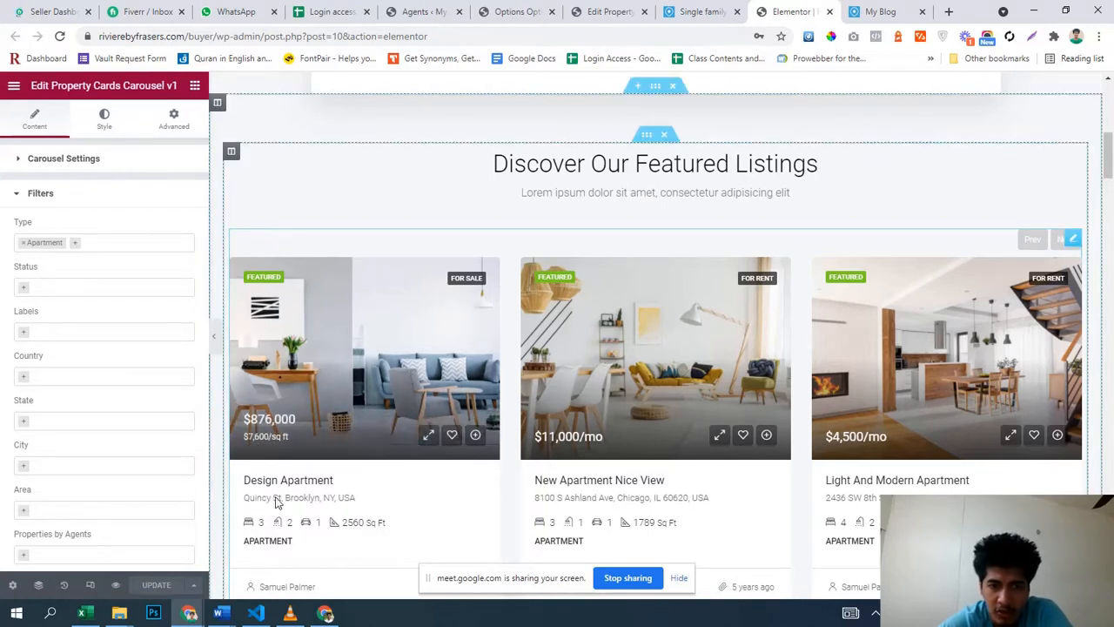
- Set the Type filter of the featured listings carousel to Residential in place of Apartment
left_click(74, 251)
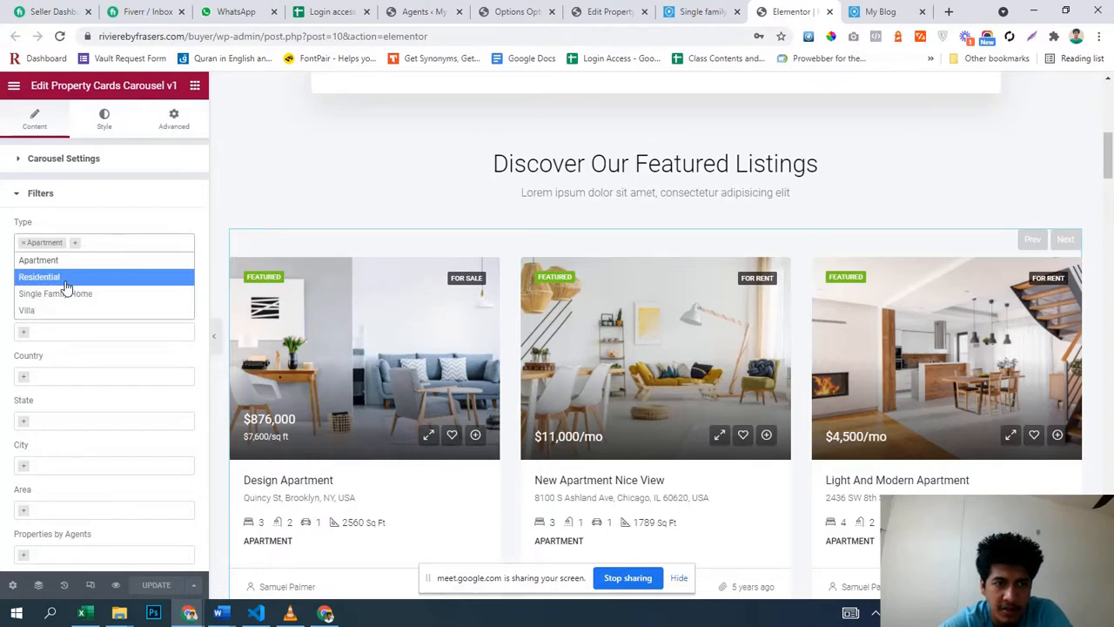
left_click(65, 275)
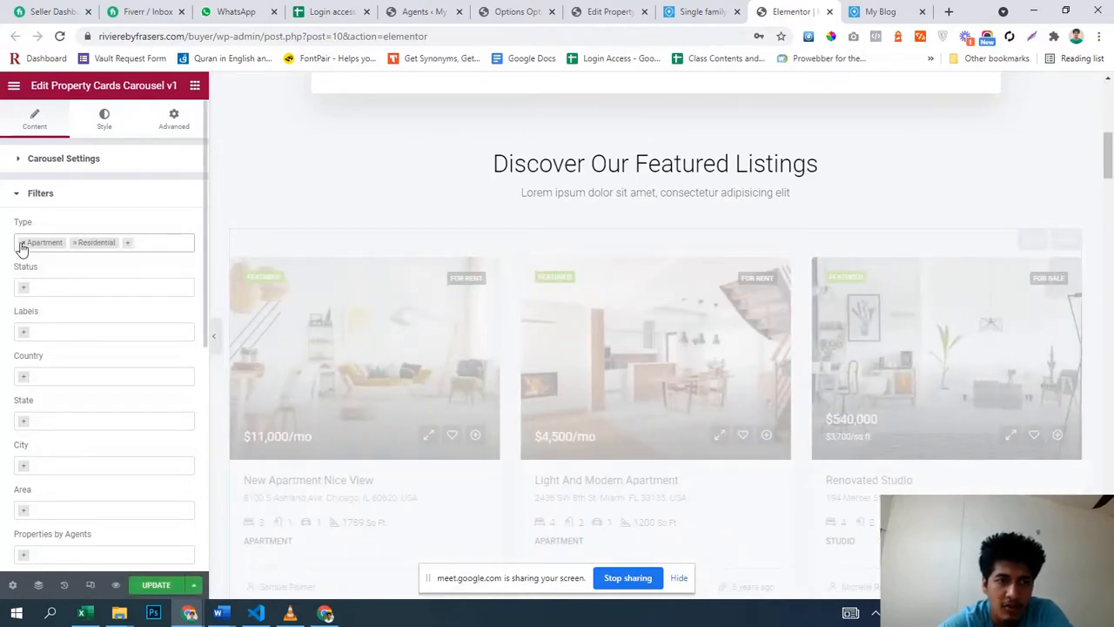
left_click(23, 244)
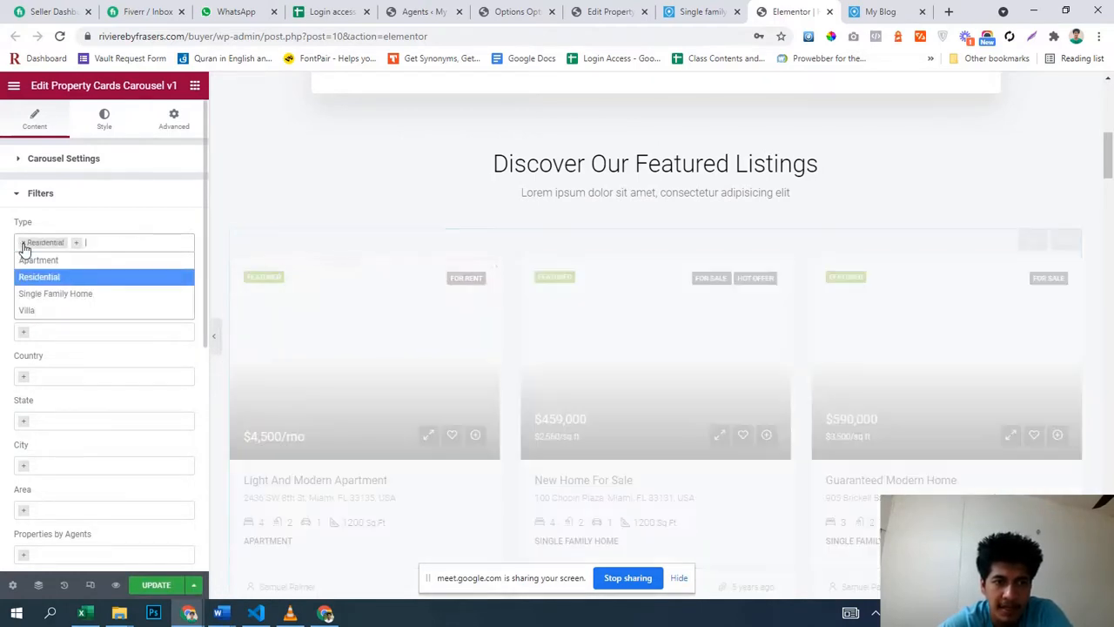
left_click(4, 305)
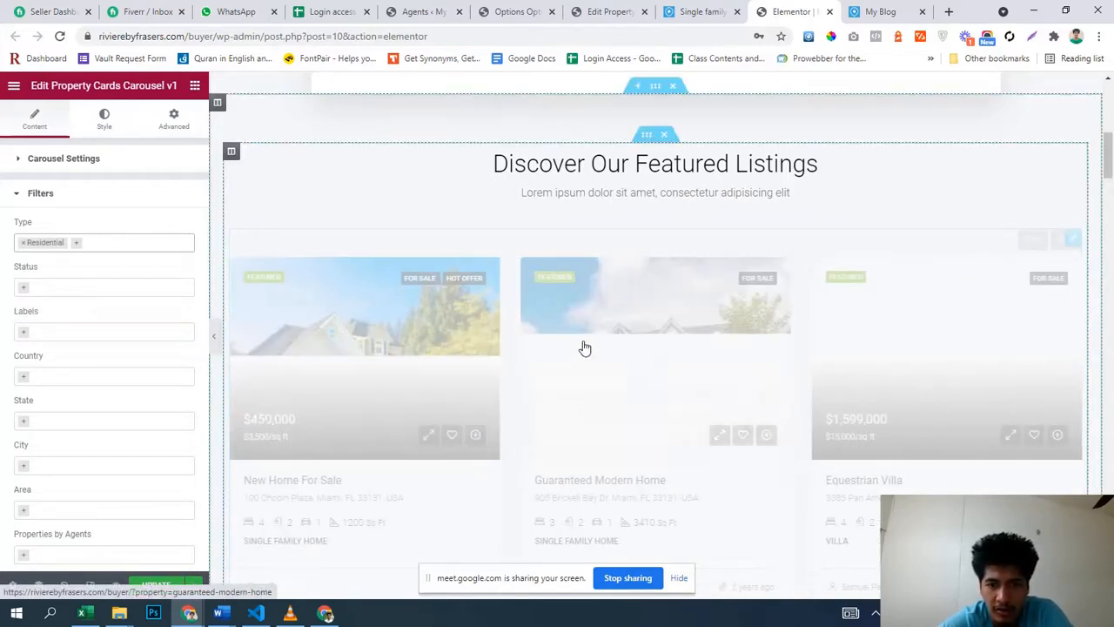
scroll(582, 346, "down", 2)
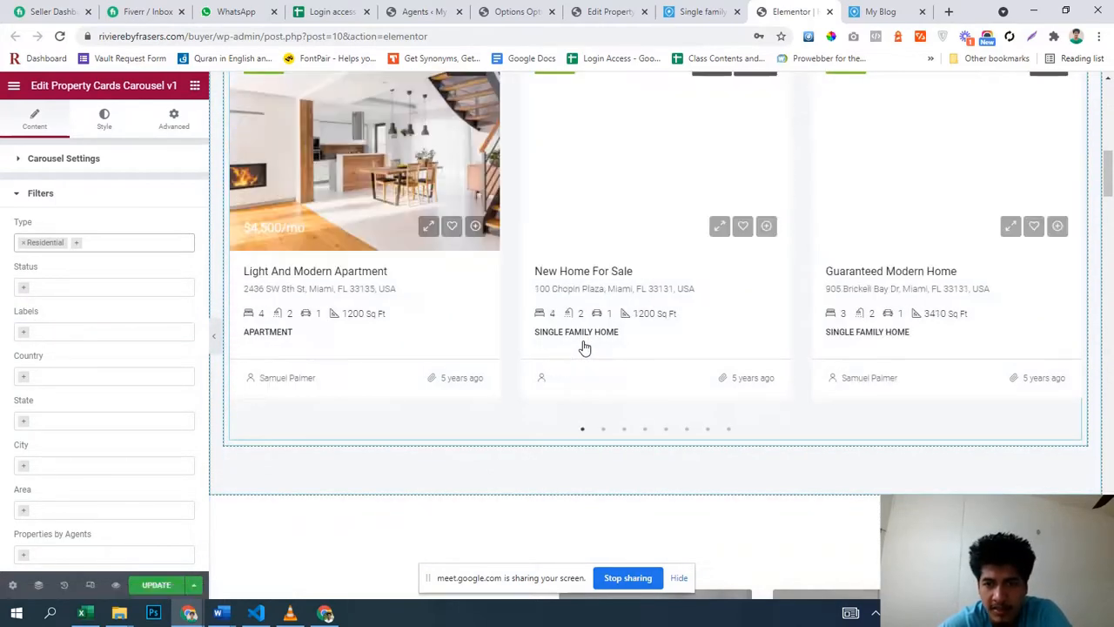
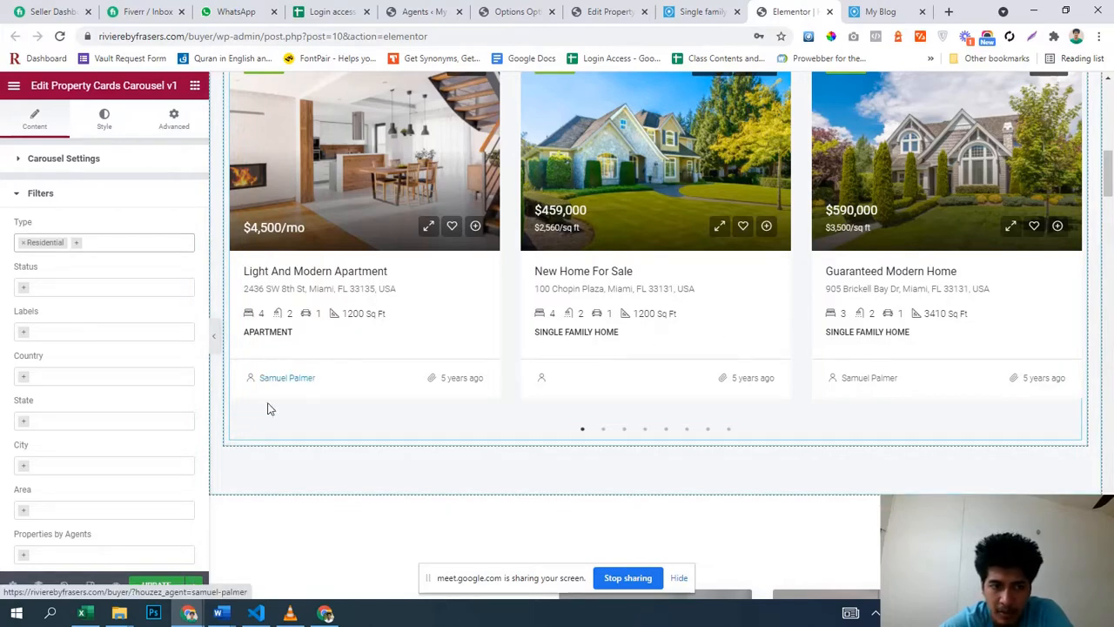
- Review the carousel's remaining filters, from Status and Labels to Featured Properties, Sort By and Number of properties, alongside the displayed cards
scroll(162, 403, "down", 5)
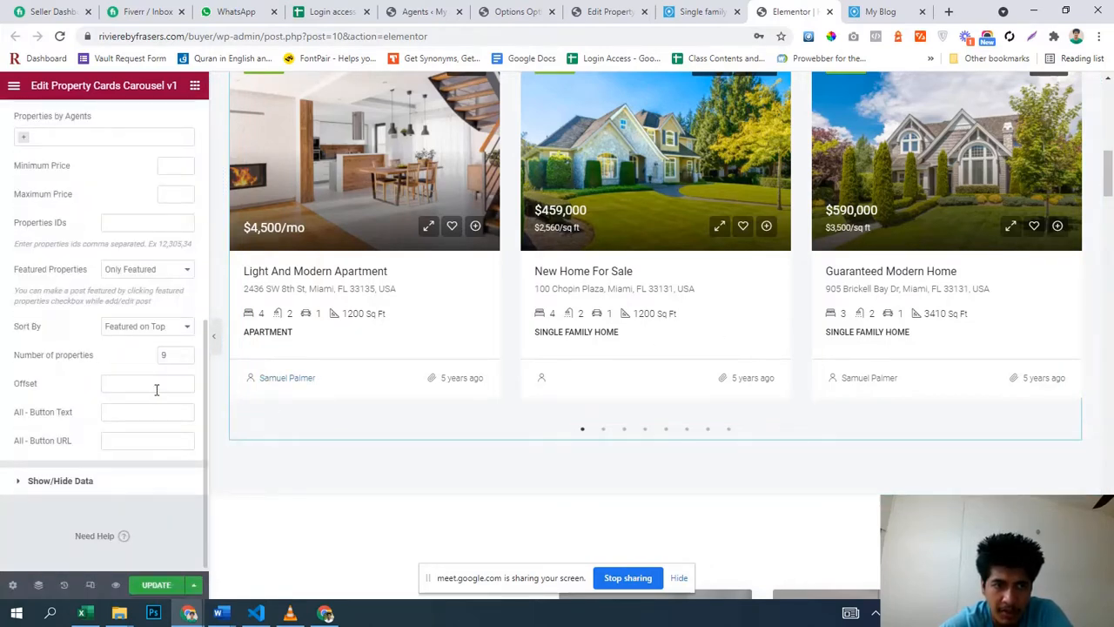
scroll(705, 358, "up", 1)
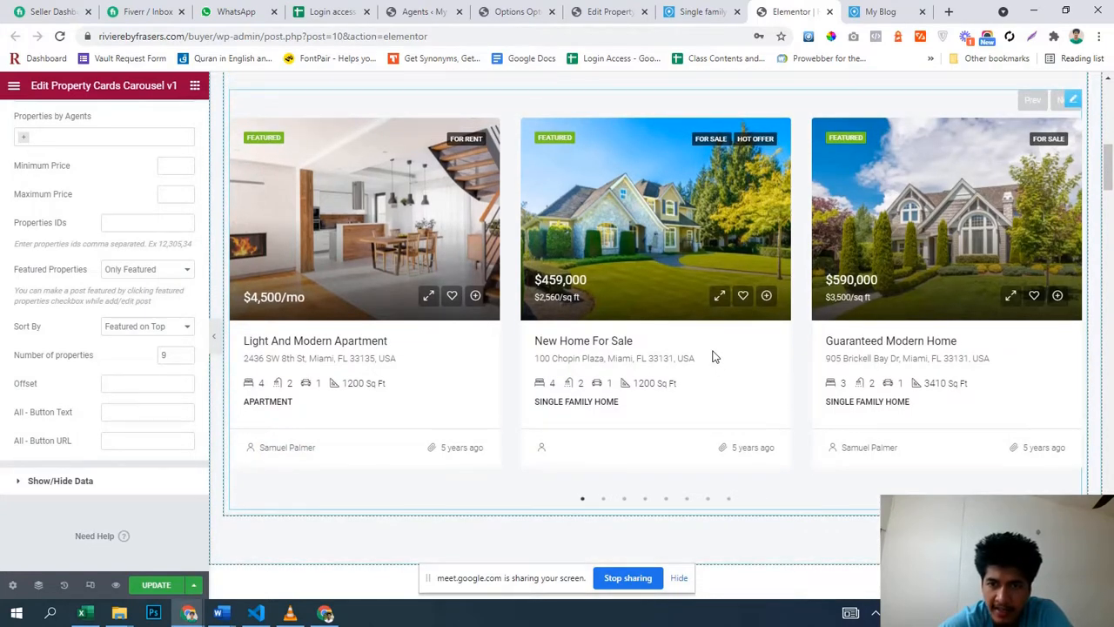
scroll(712, 357, "up", 5)
scroll(26, 254, "up", 5)
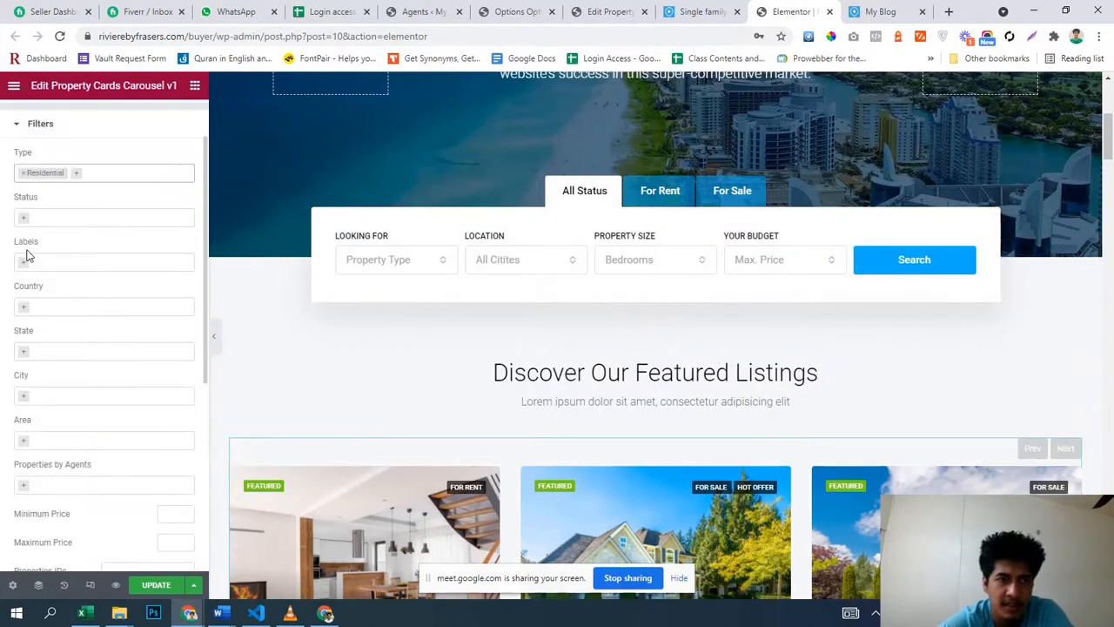
scroll(29, 251, "down", 5)
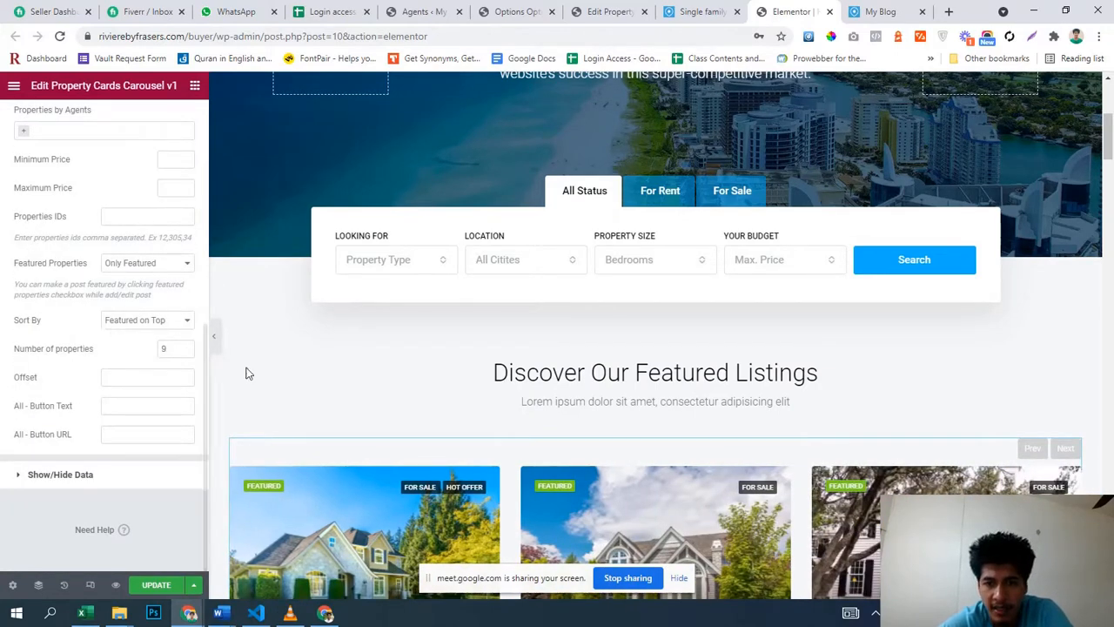
scroll(407, 422, "down", 4)
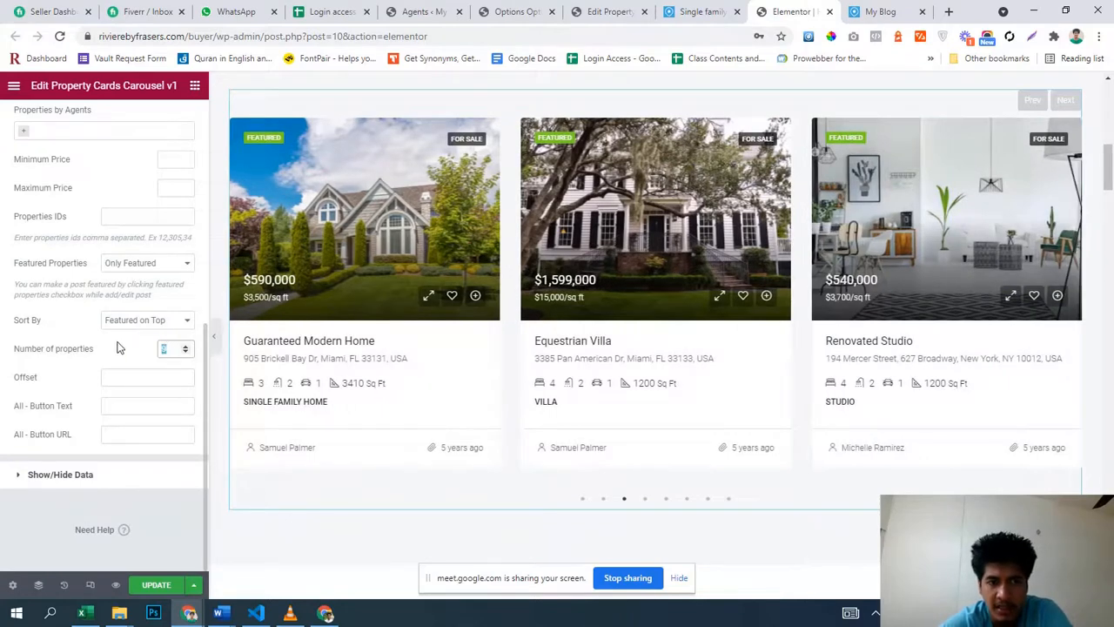
scroll(105, 348, "up", 5)
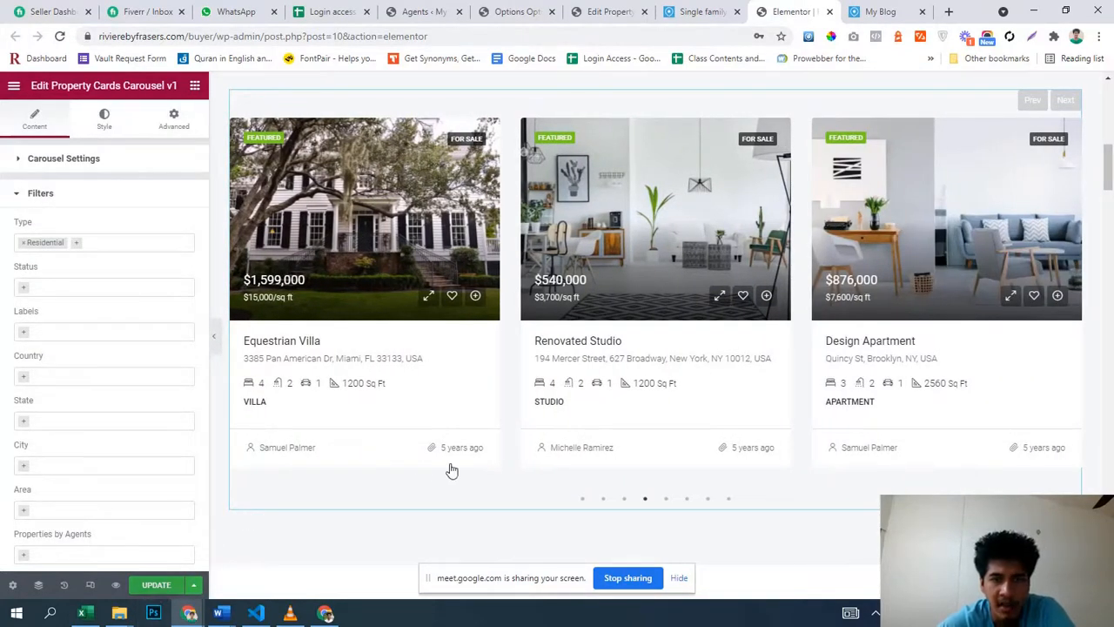
scroll(503, 468, "down", 4)
scroll(503, 468, "up", 5)
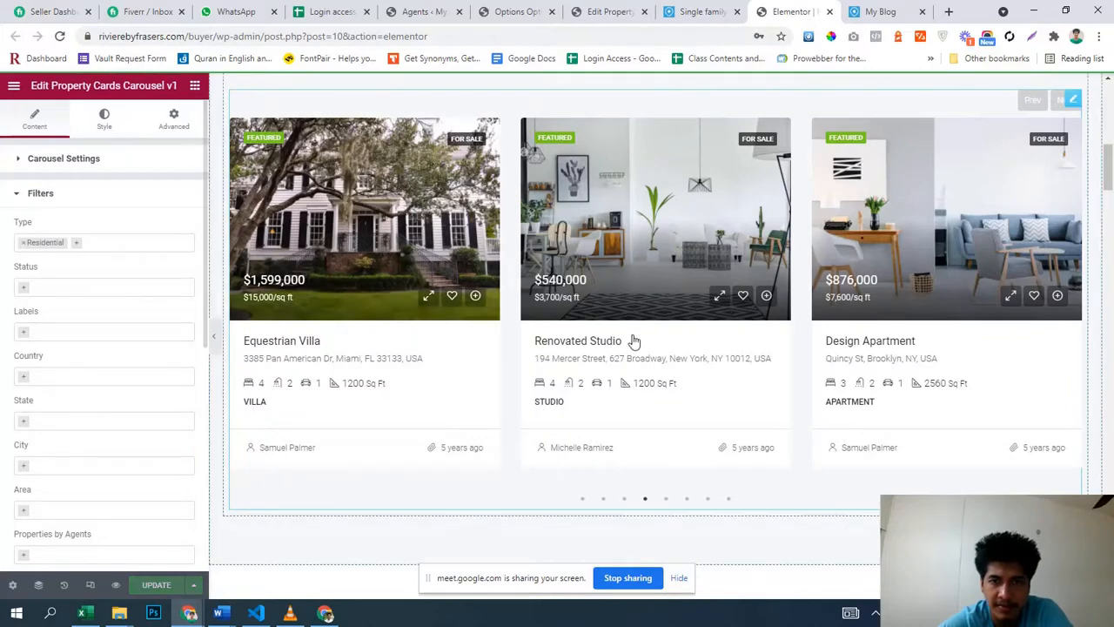
- Undo the accidental move of the Apartment tile in the Residential section by restoring the latest Property Cards Carousel v1 edit from the history
scroll(633, 350, "down", 4)
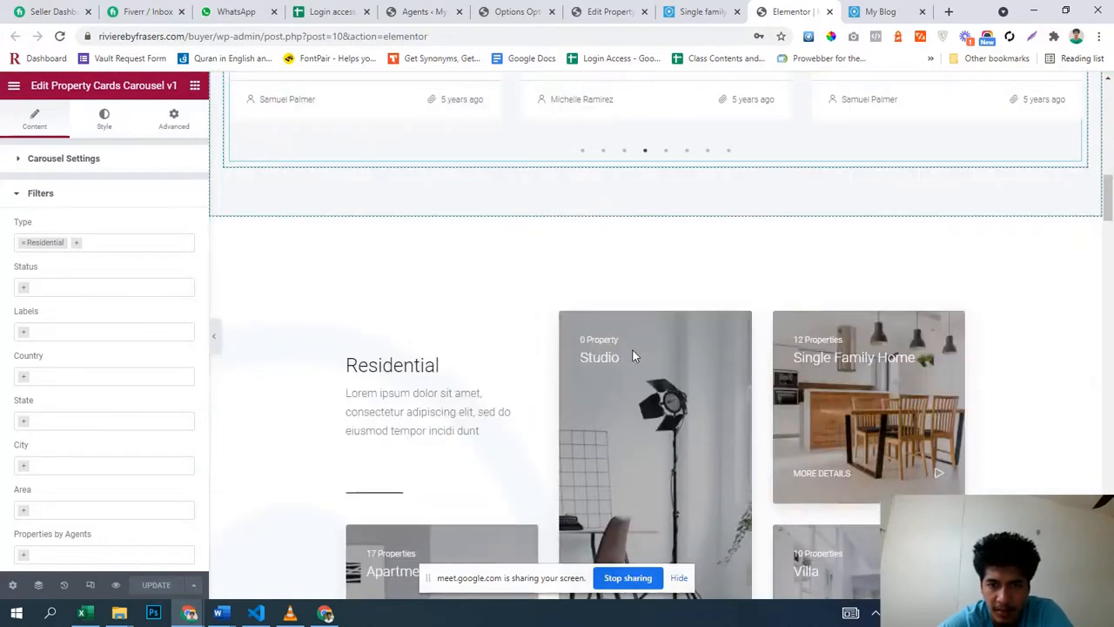
scroll(633, 350, "down", 1)
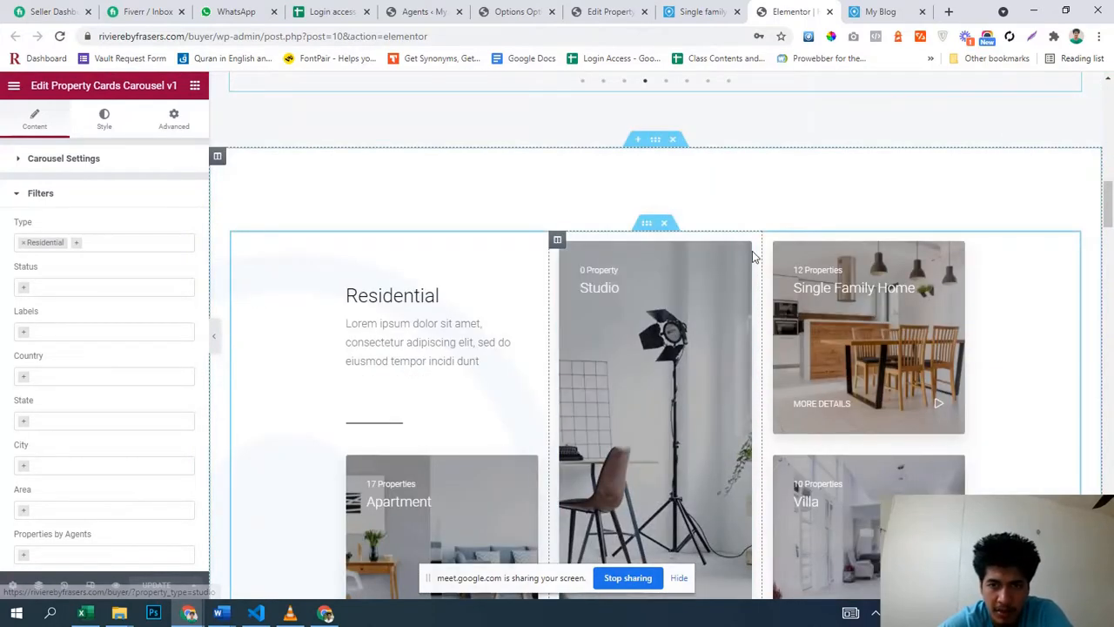
scroll(493, 435, "down", 1)
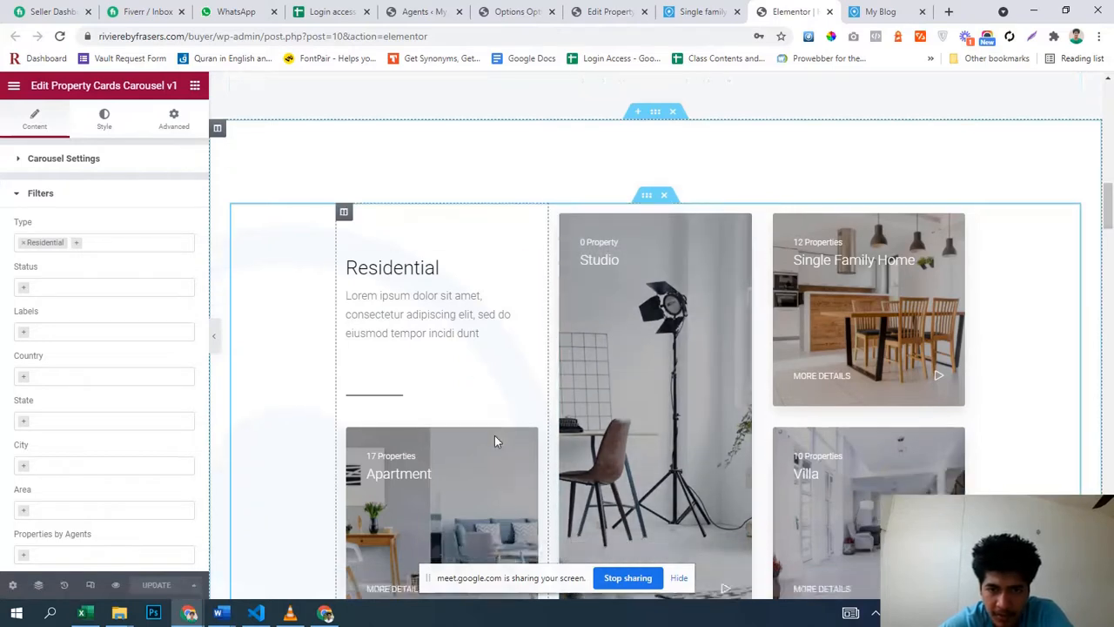
scroll(494, 442, "down", 1)
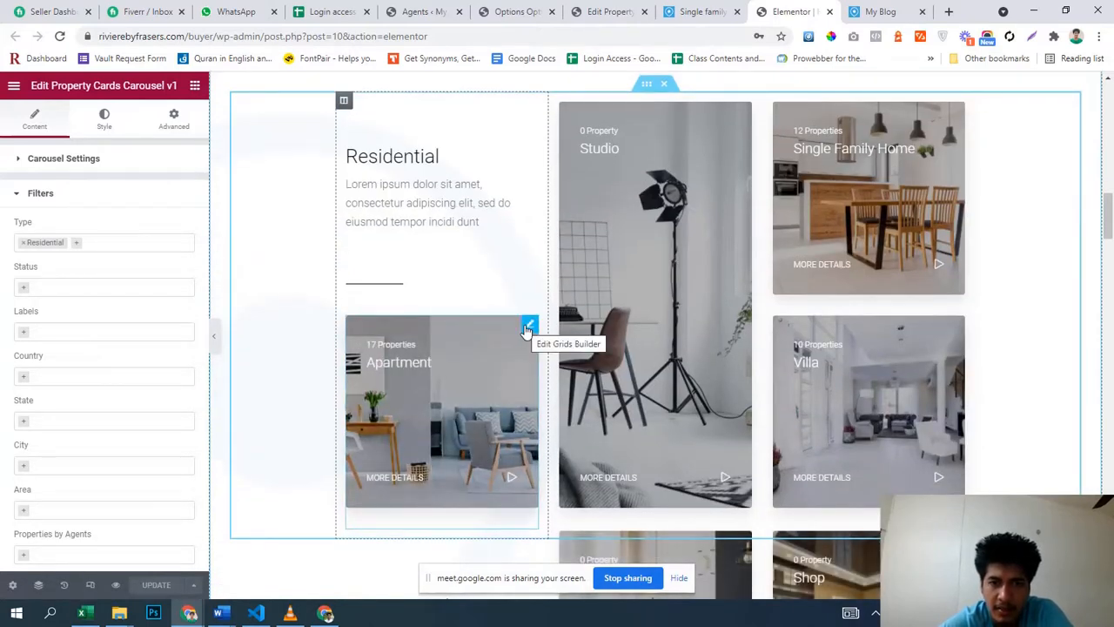
left_click_drag(527, 330, 526, 331)
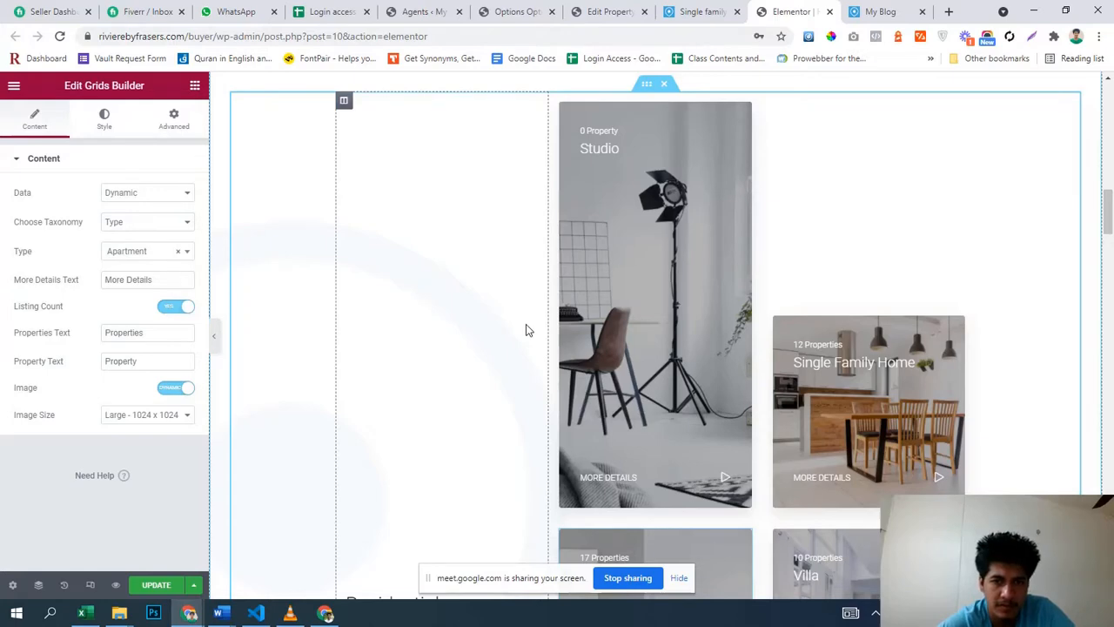
scroll(526, 331, "down", 4)
scroll(525, 328, "down", 1)
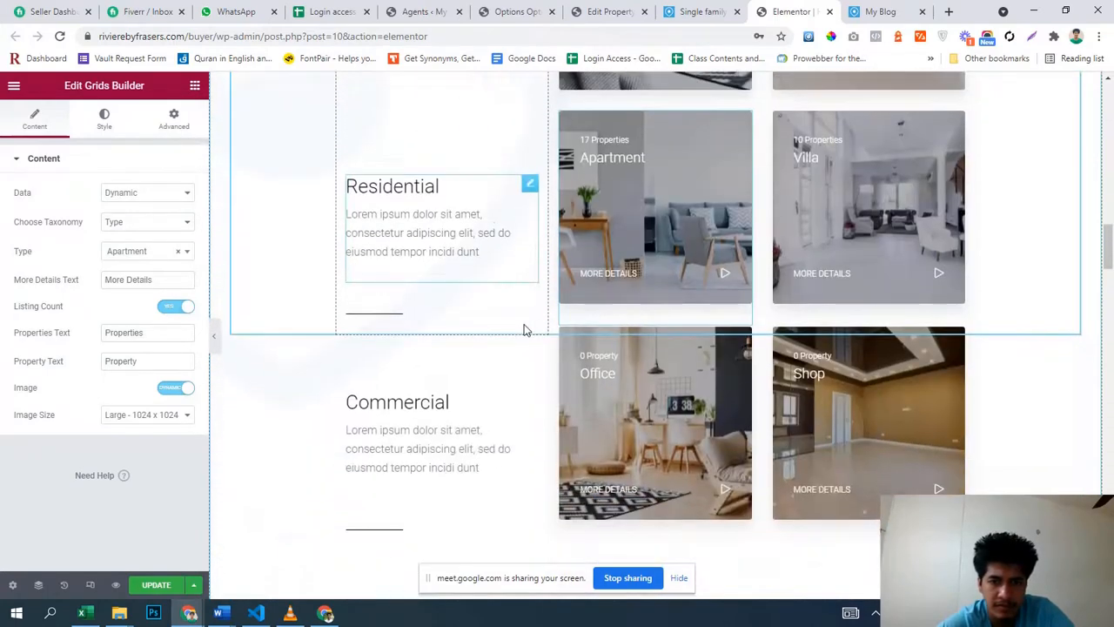
scroll(641, 414, "up", 2)
scroll(642, 414, "up", 3)
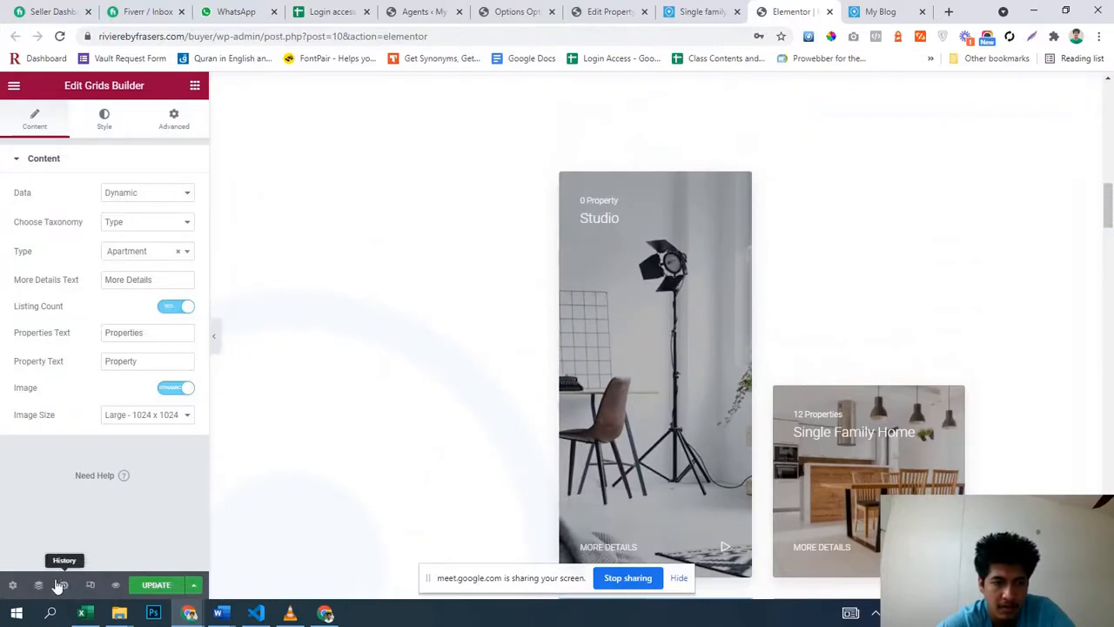
left_click(63, 585)
left_click(118, 202)
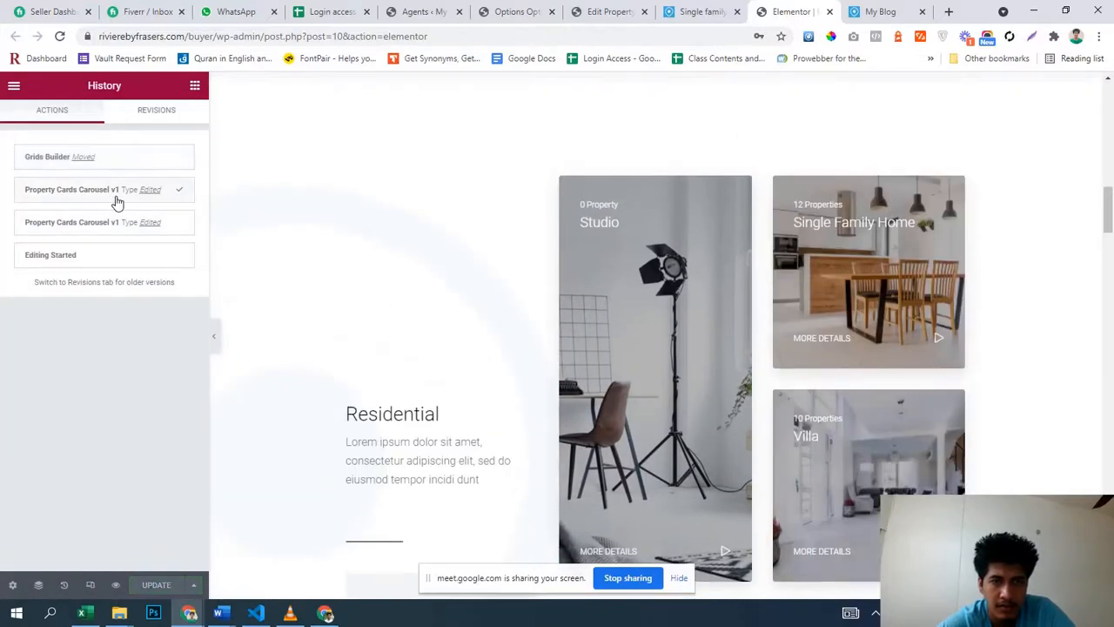
- Open the settings of the Apartment tile in the Residential section and review its taxonomy choices
scroll(510, 314, "down", 10)
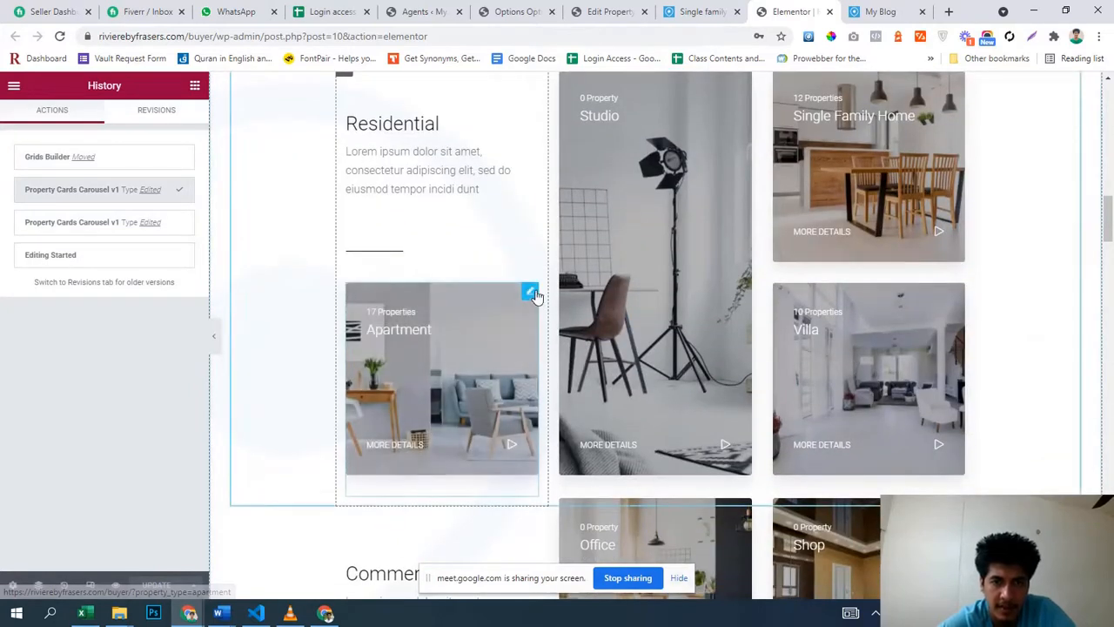
left_click(531, 293)
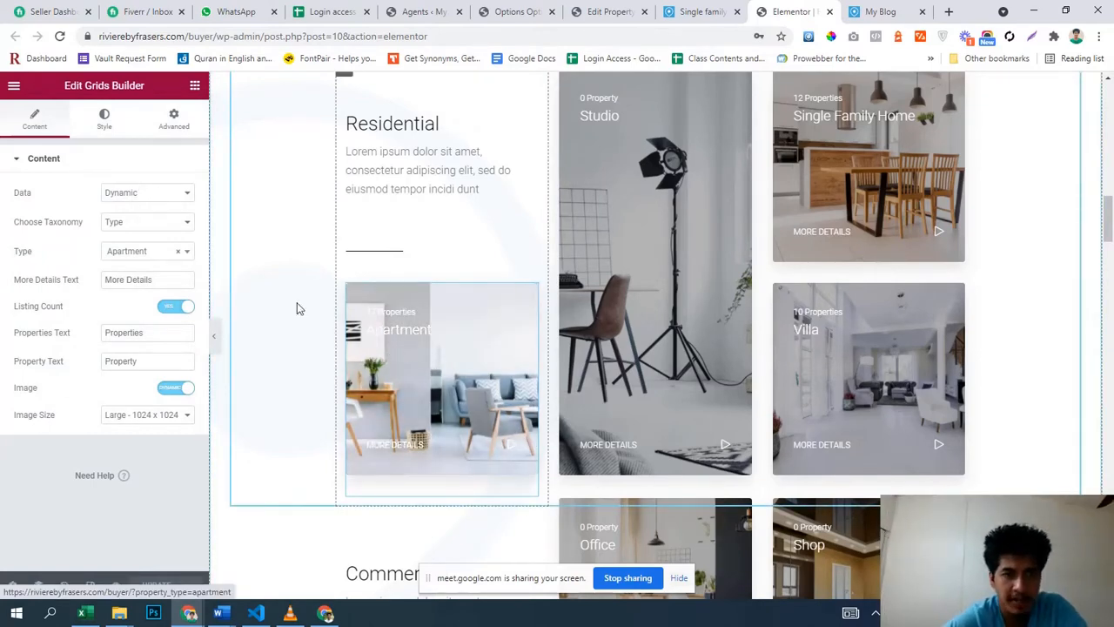
left_click(137, 222)
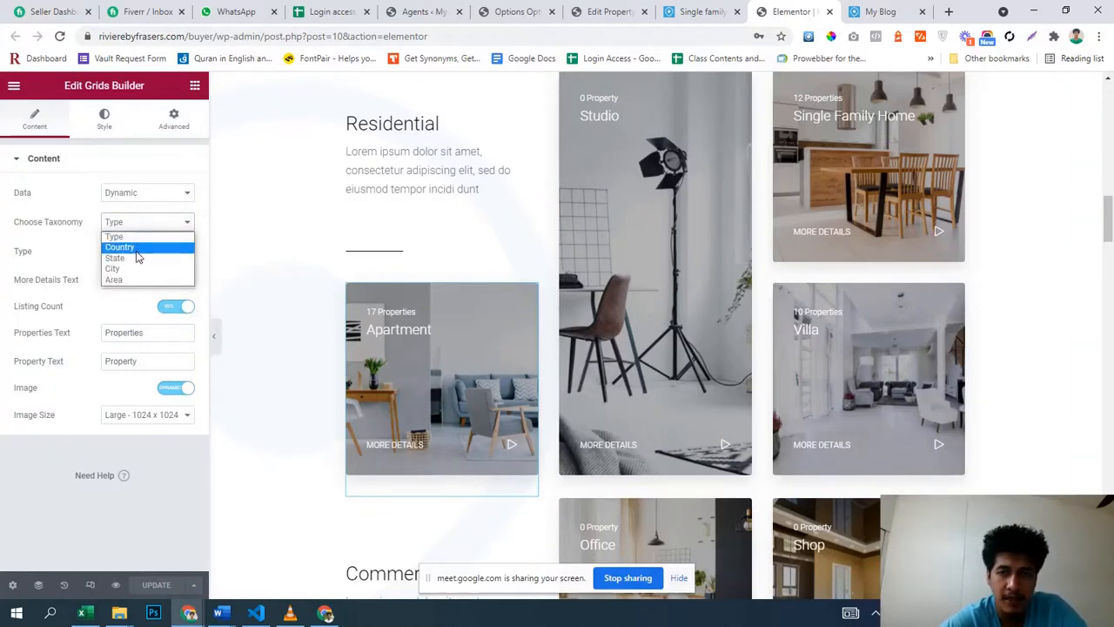
left_click(13, 265)
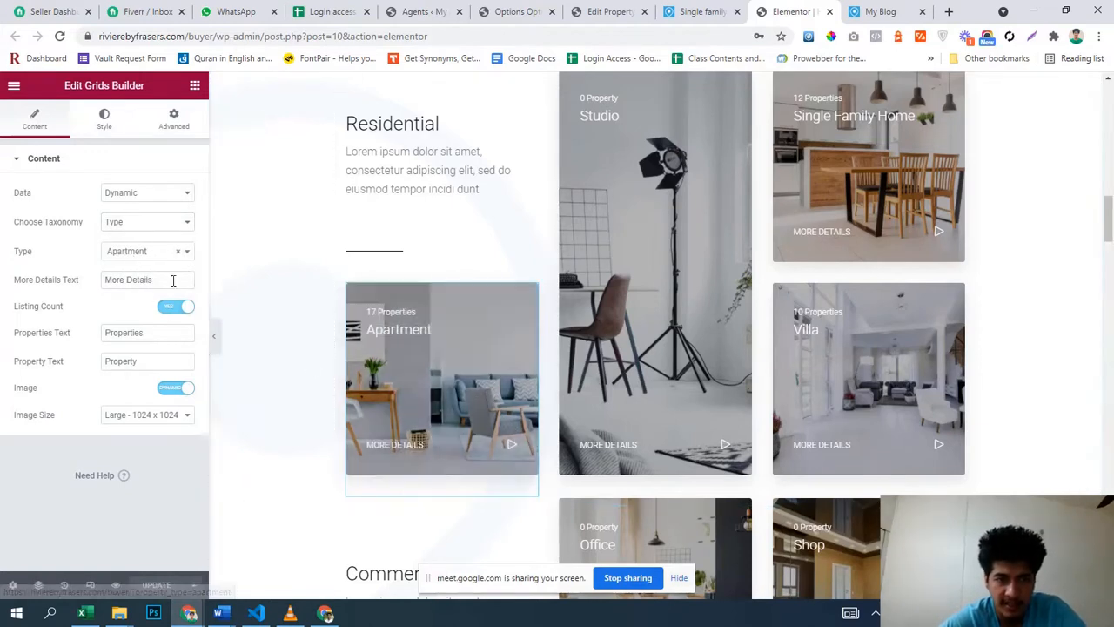
- Check the Apartment tile's More Details Text, and switch its Listing Count off and back on
left_click_drag(174, 280, 81, 287)
left_click(60, 320)
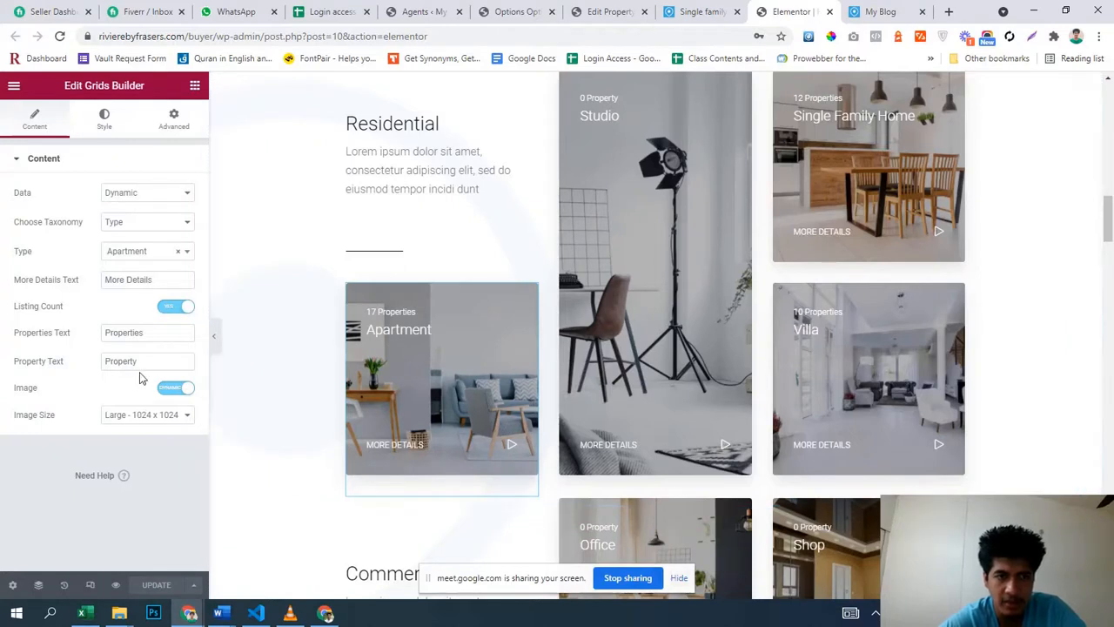
left_click(190, 308)
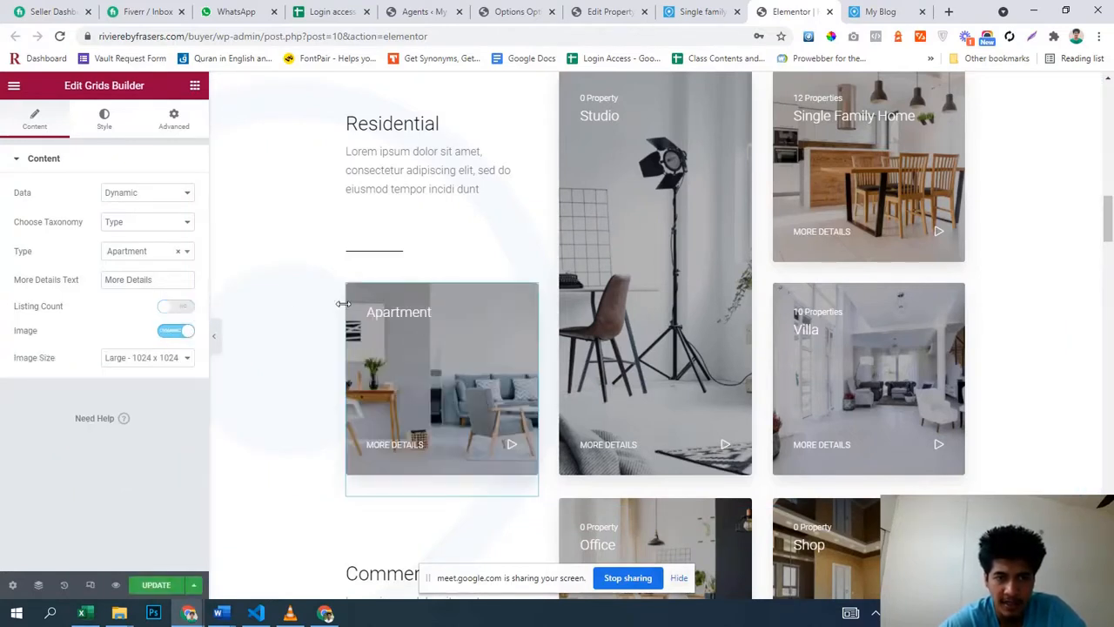
left_click(190, 307)
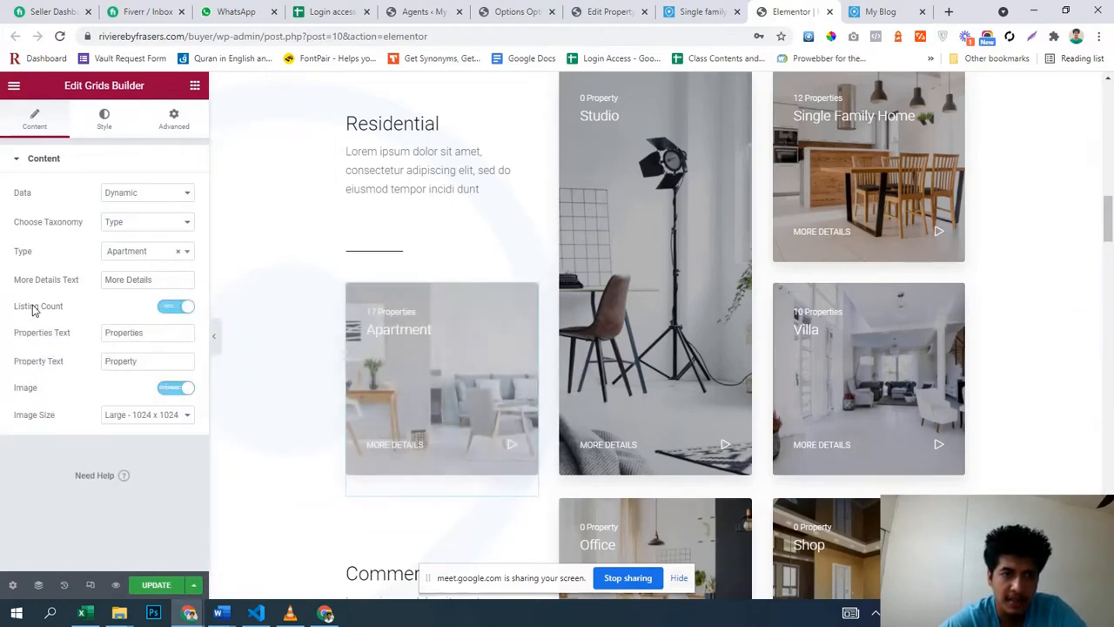
- Set the Apartment tile's Type to Villa and compare it with the neighbouring tiles
left_click(122, 252)
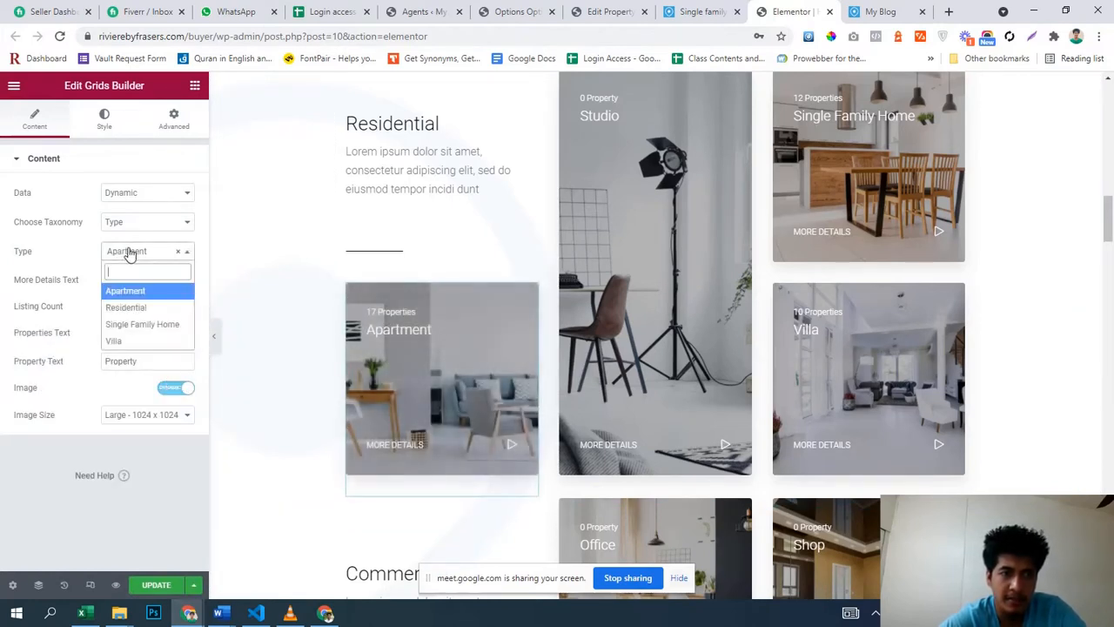
left_click(125, 340)
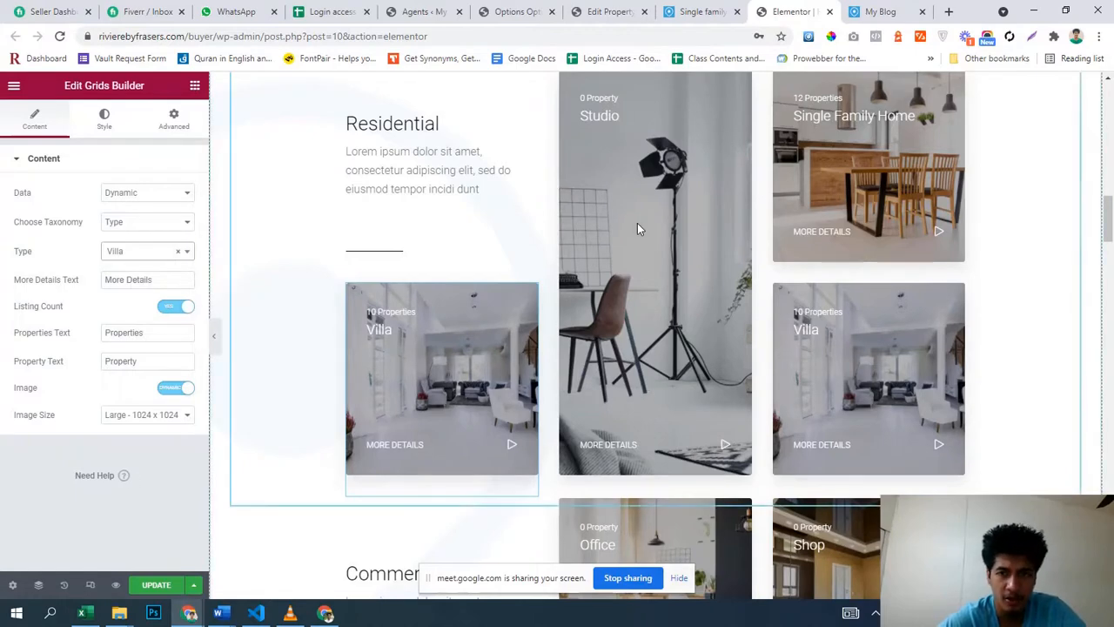
scroll(549, 352, "down", 2)
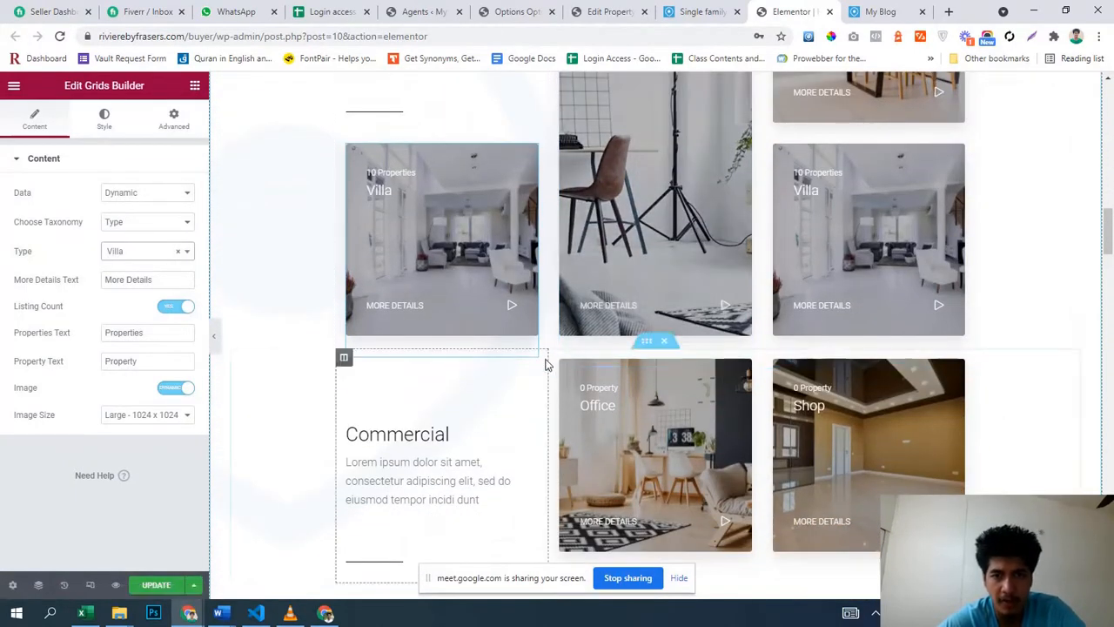
scroll(547, 359, "down", 1)
scroll(547, 365, "up", 4)
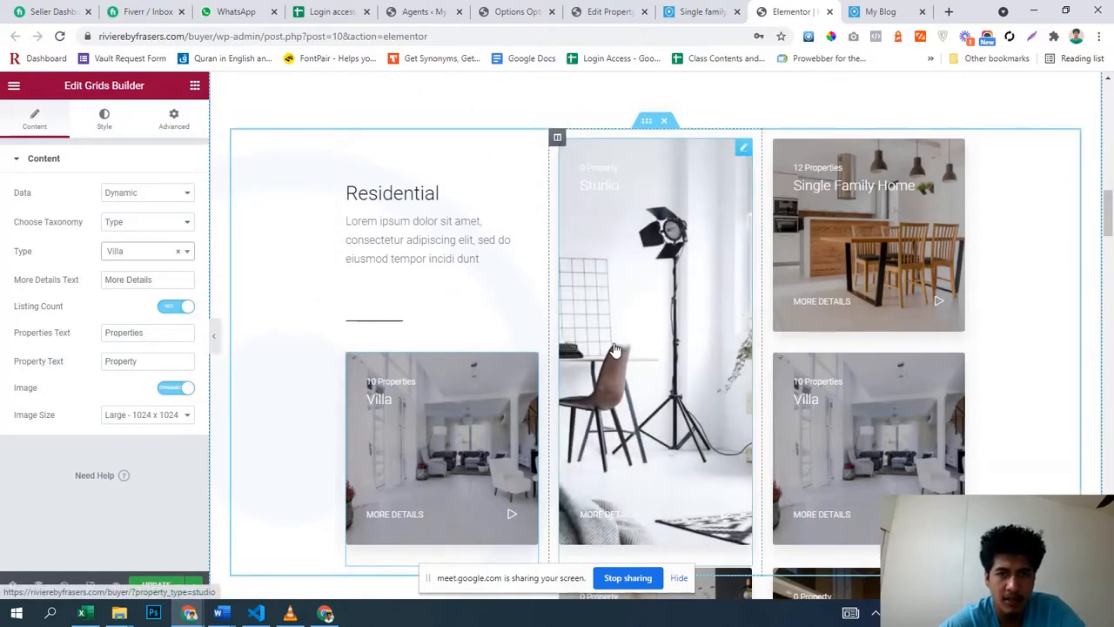
- Open the Studio tile's settings and look over the Commercial tiles and the Real Estate Inquiry Form section
scroll(615, 349, "up", 1)
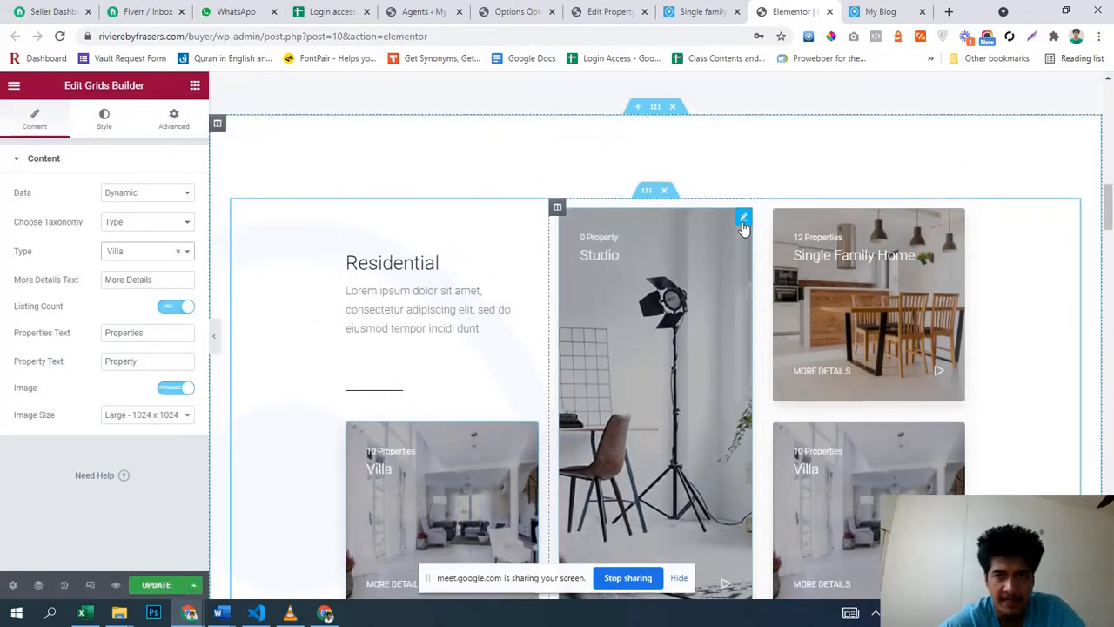
left_click(743, 220)
scroll(721, 331, "down", 5)
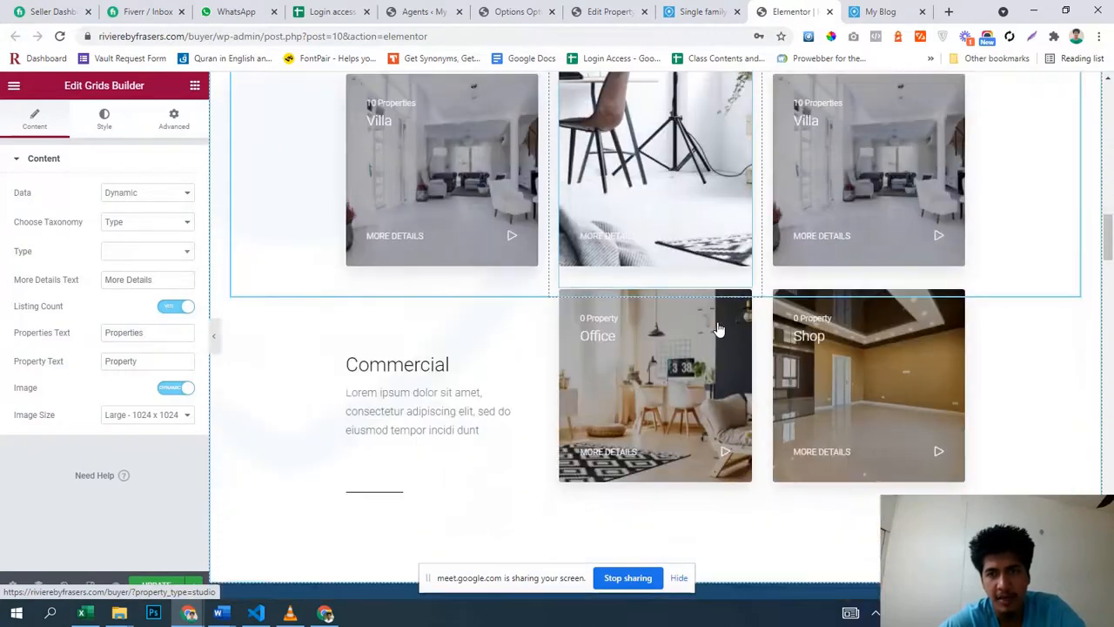
scroll(717, 329, "down", 5)
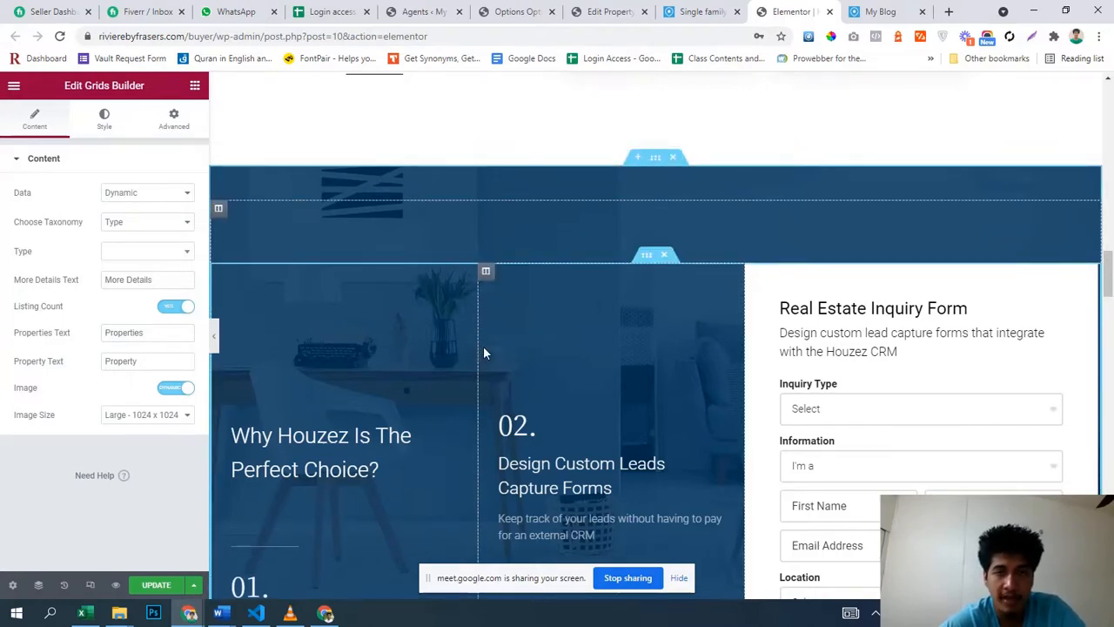
- Open the Real Estate Inquiry Form's settings and review its list of form fields, label, reCaptcha and GDPR options
scroll(902, 393, "down", 3)
scroll(910, 393, "up", 1)
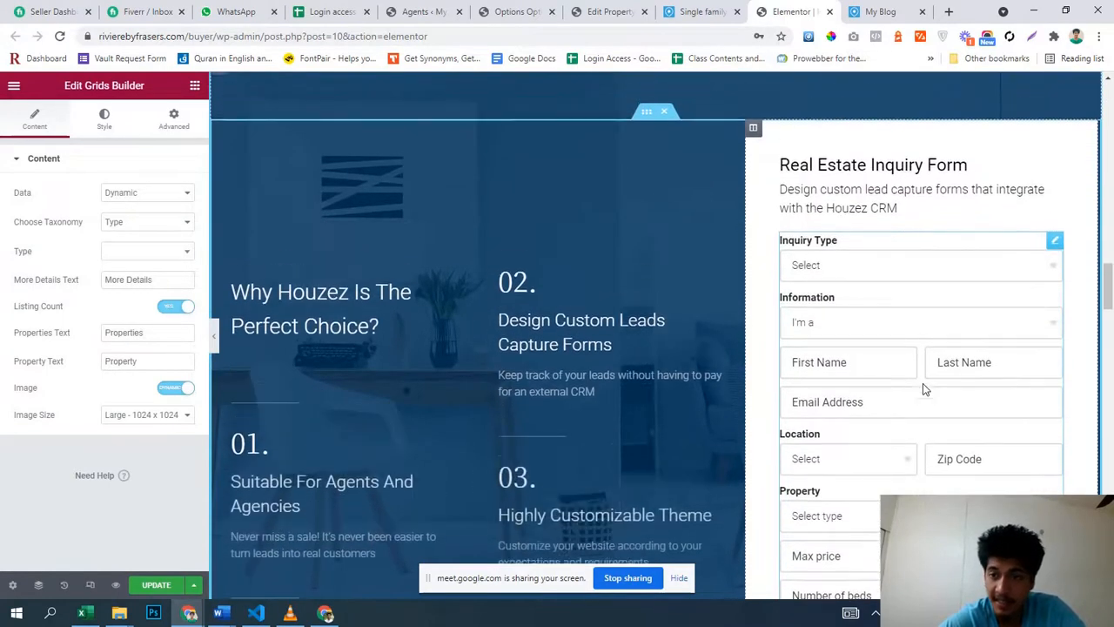
left_click(1055, 246)
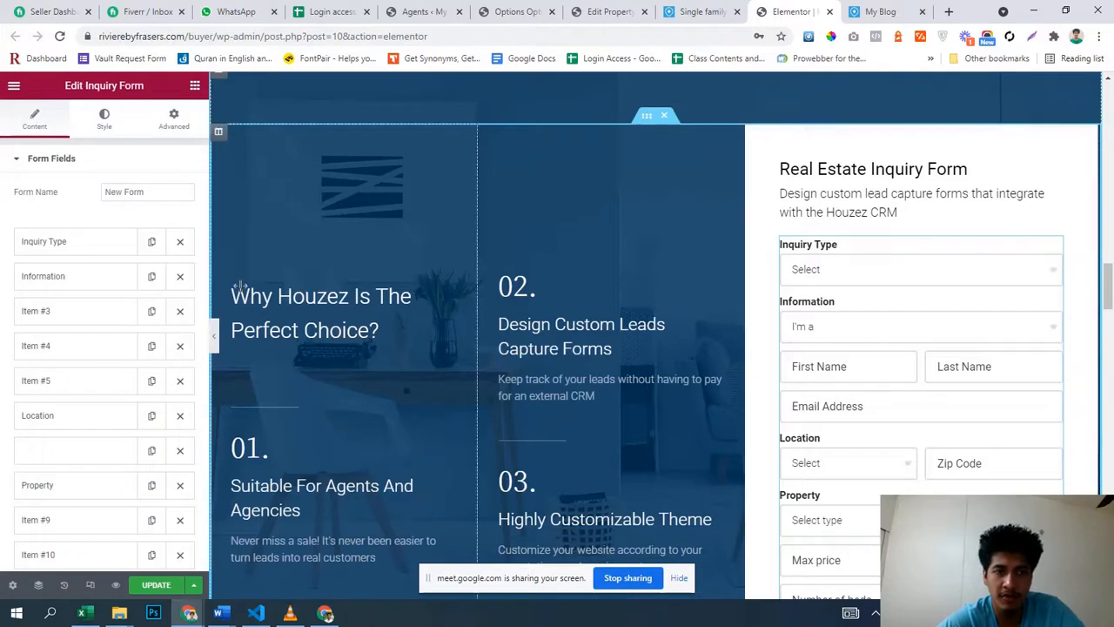
scroll(59, 349, "down", 2)
scroll(60, 351, "down", 4)
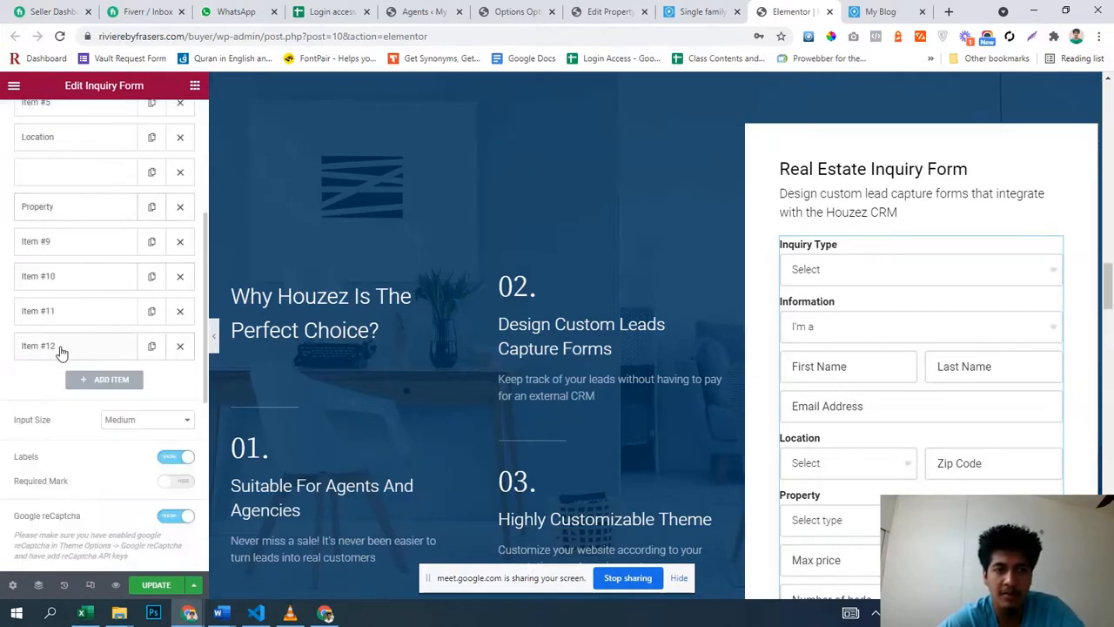
scroll(885, 354, "down", 4)
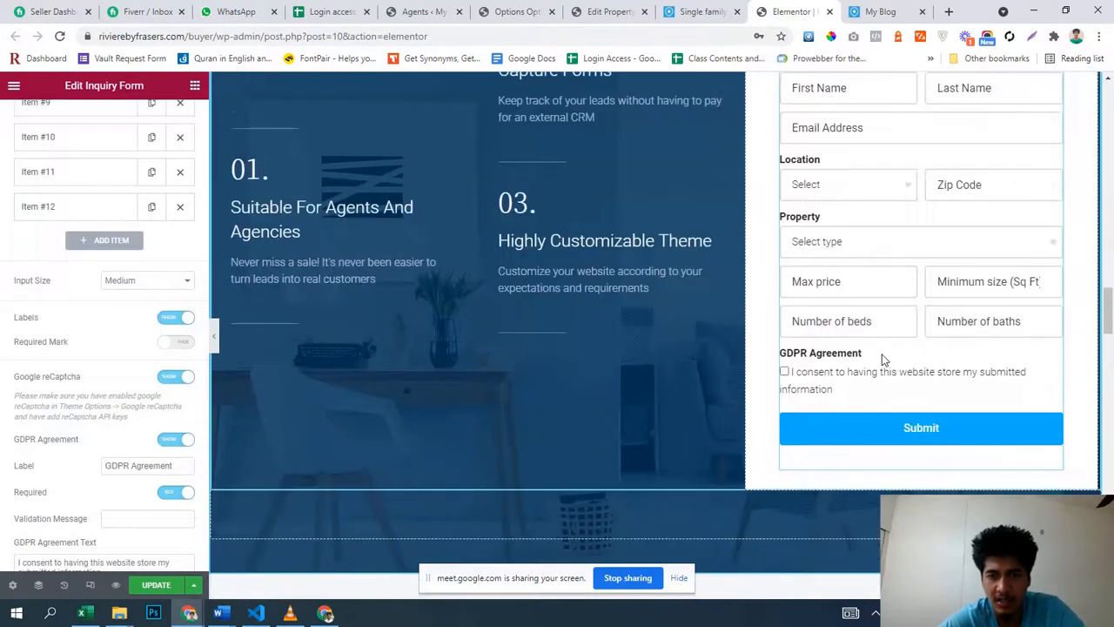
- Remove the Information field from the inquiry form
scroll(31, 380, "up", 4)
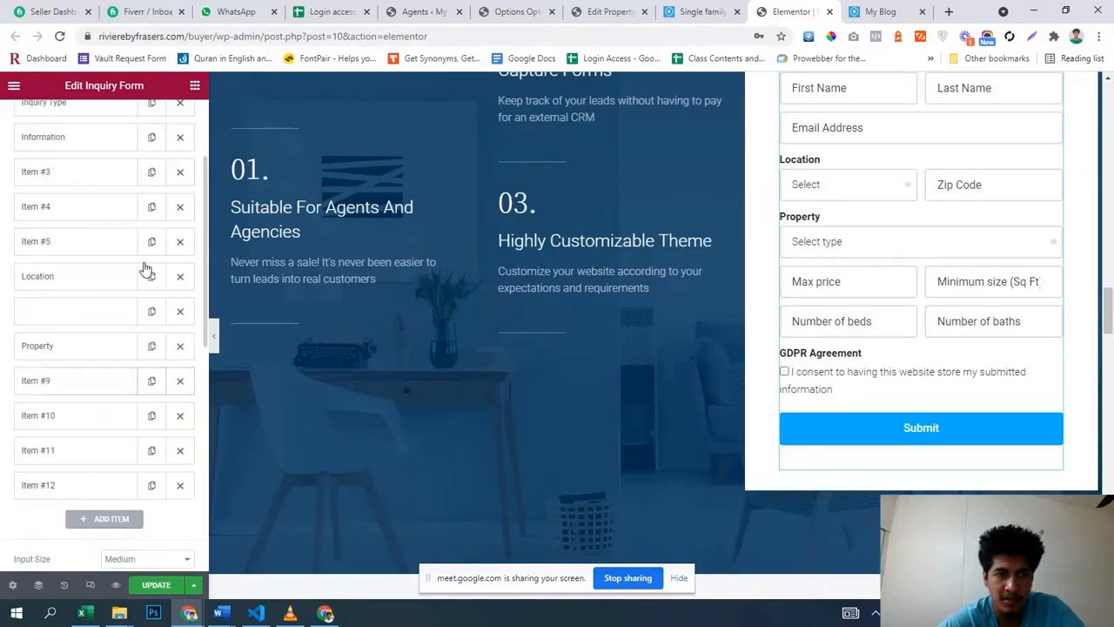
scroll(108, 281, "up", 2)
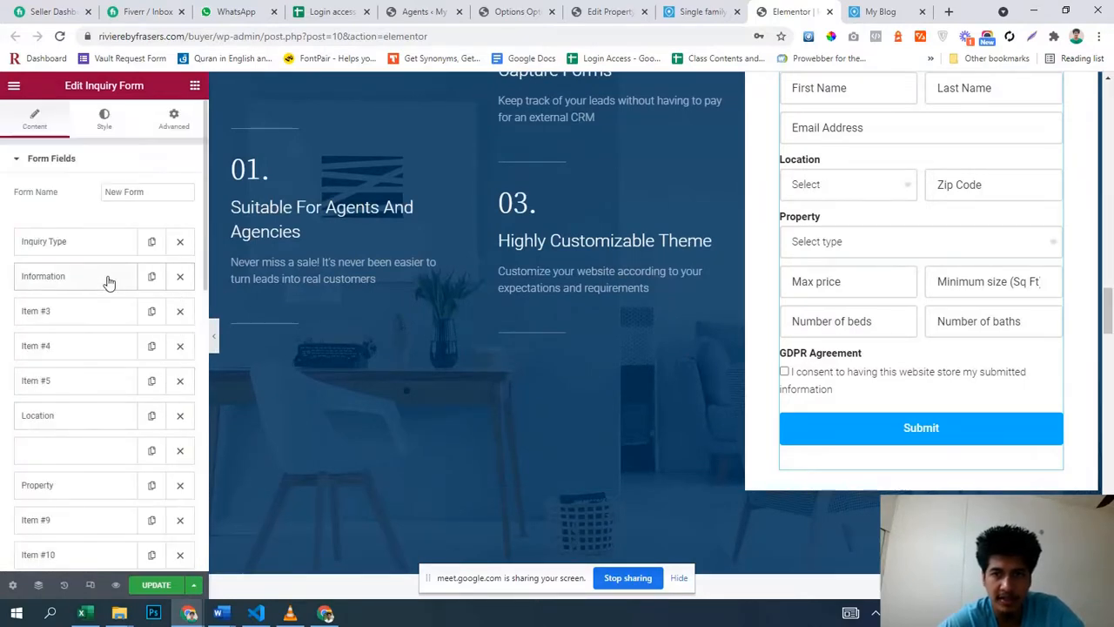
scroll(935, 242, "up", 1)
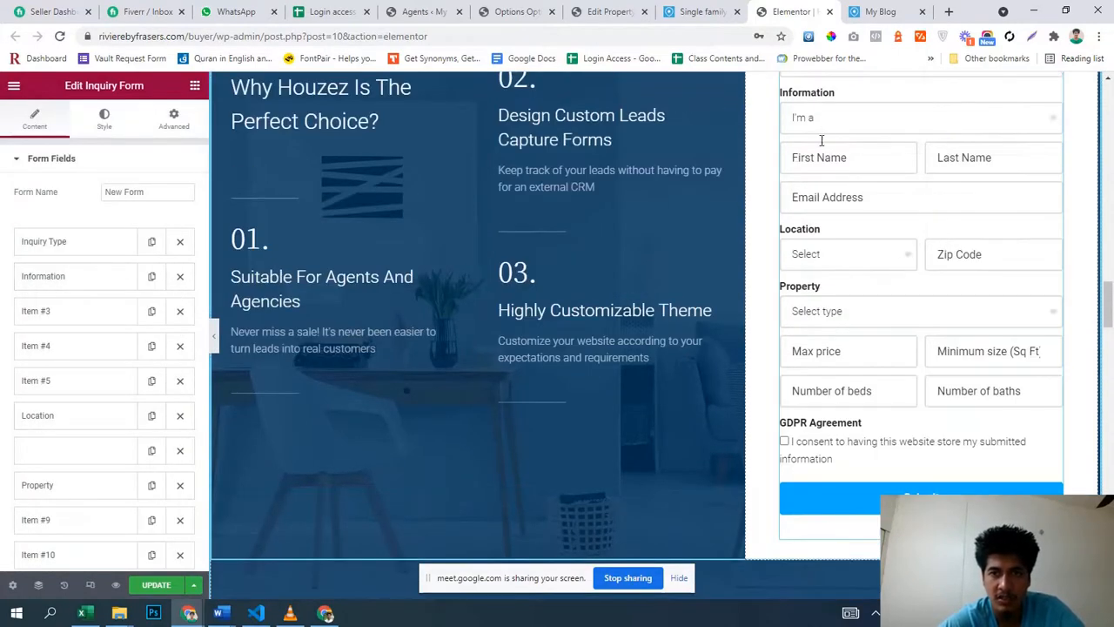
left_click(182, 278)
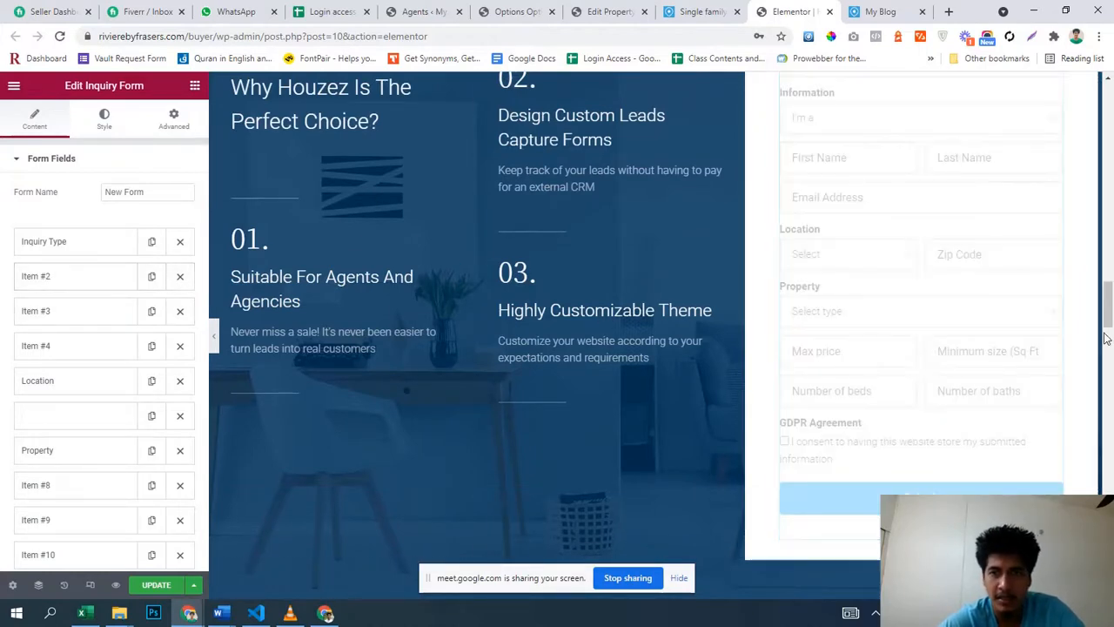
scroll(992, 317, "up", 2)
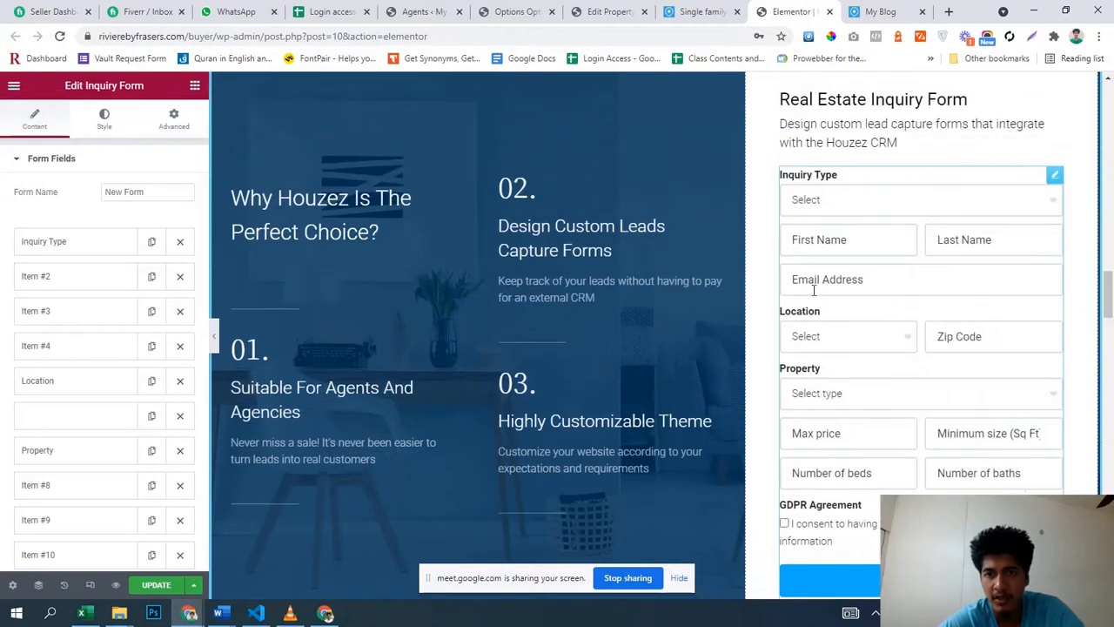
- Check the choices in the form's Inquiry Type dropdown and review that field's label, placeholder and column width settings
left_click(826, 207)
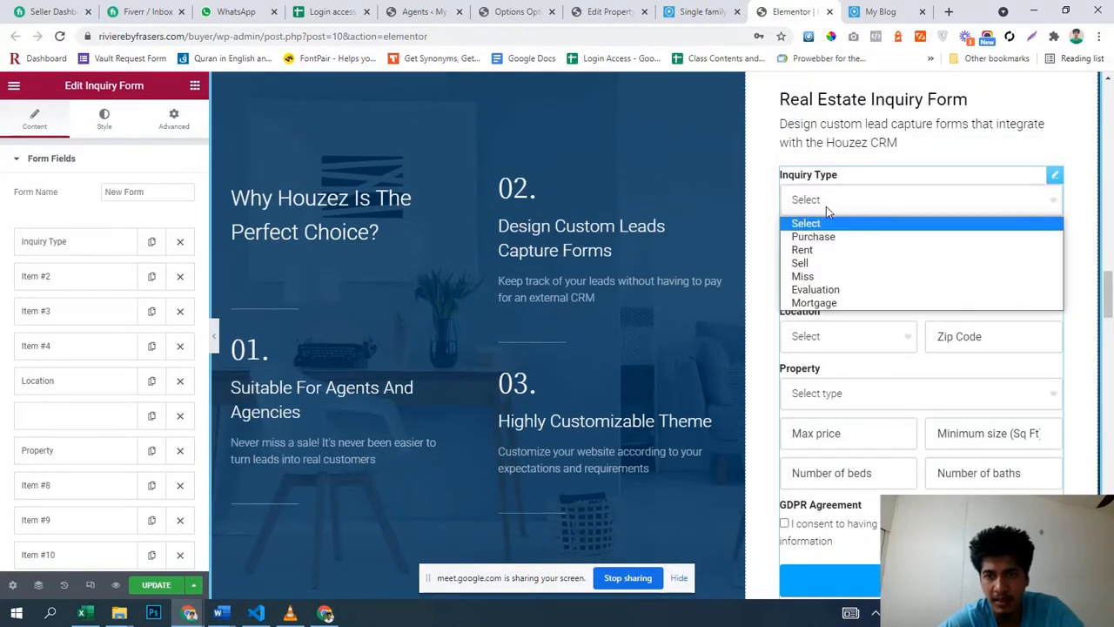
left_click(827, 206)
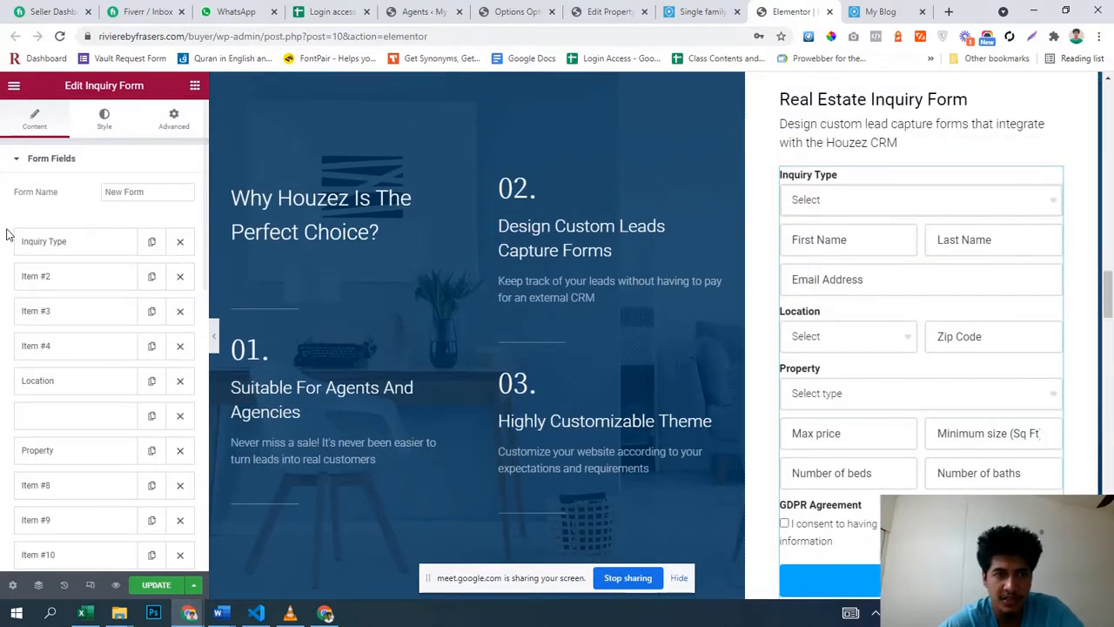
left_click(50, 244)
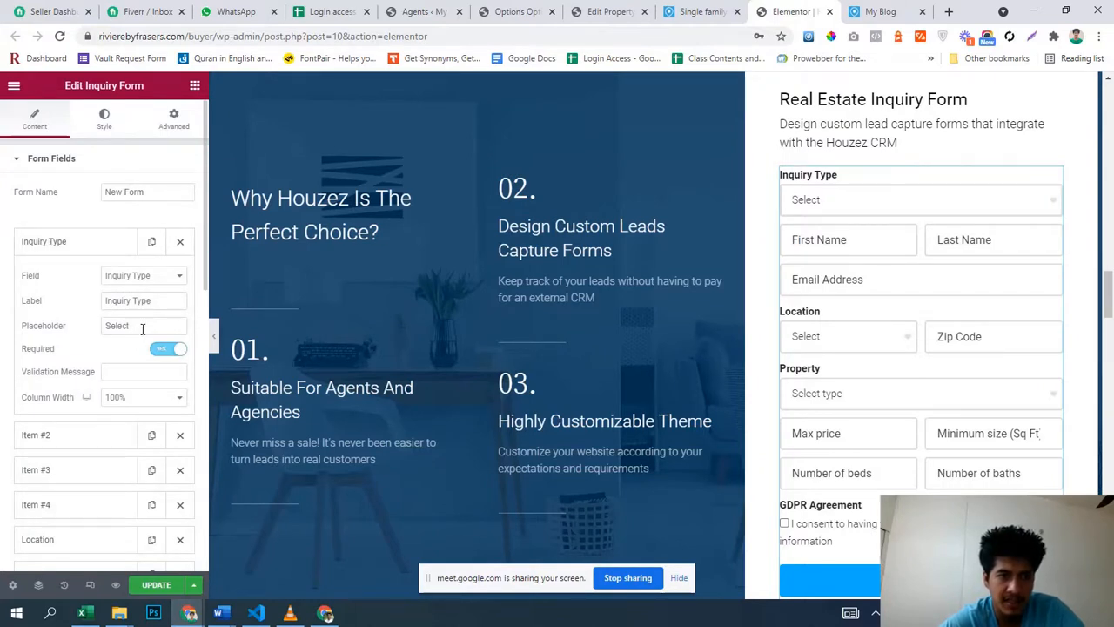
left_click(74, 252)
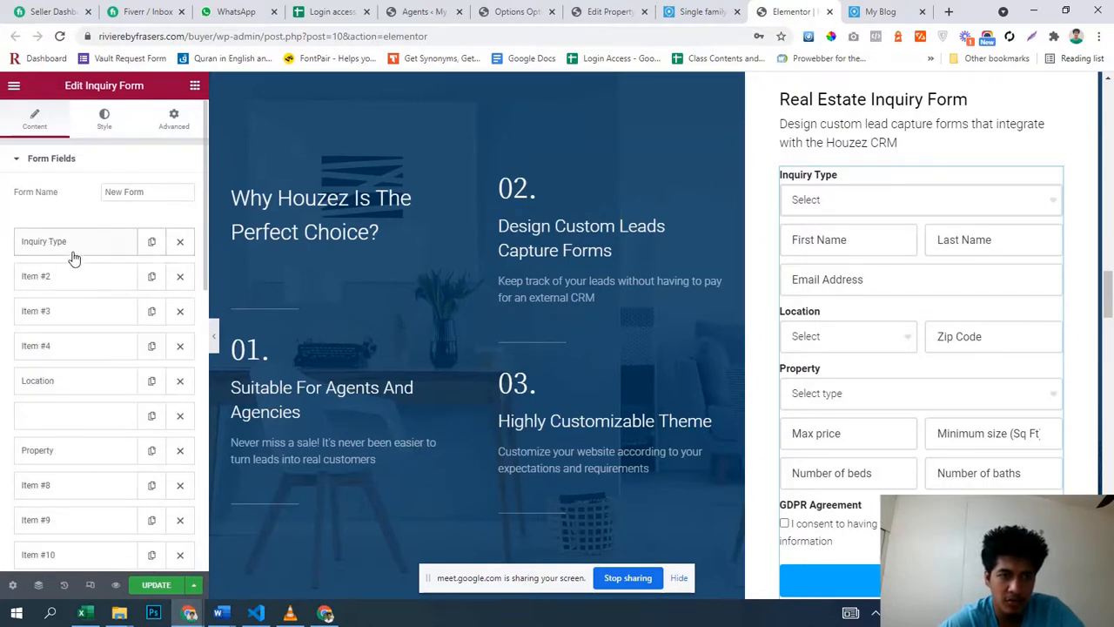
left_click(75, 252)
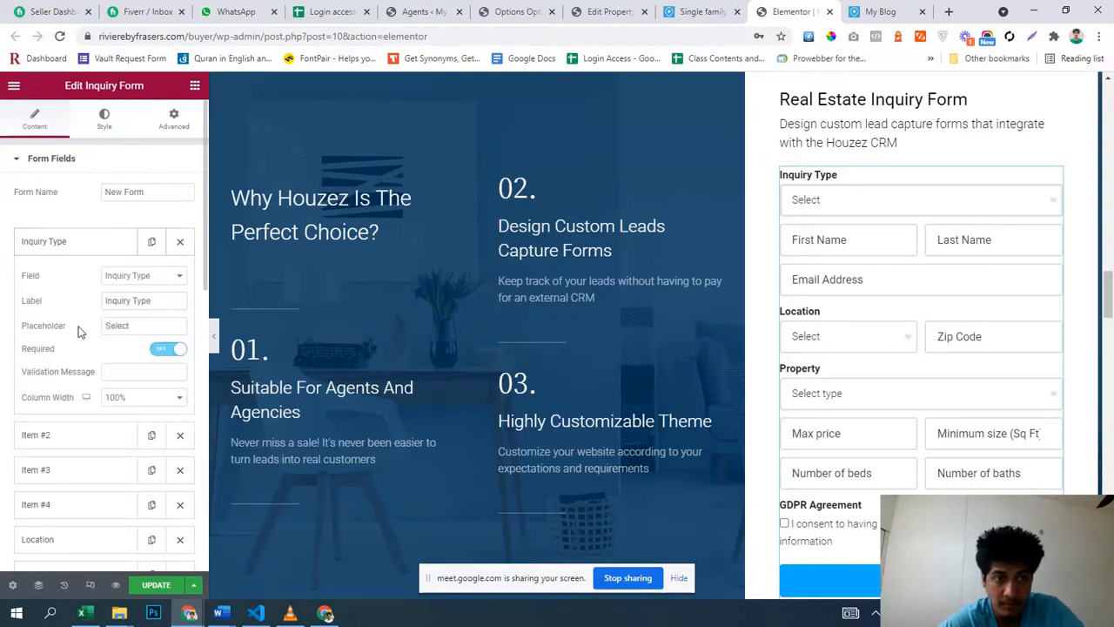
left_click(148, 275)
left_click(148, 275)
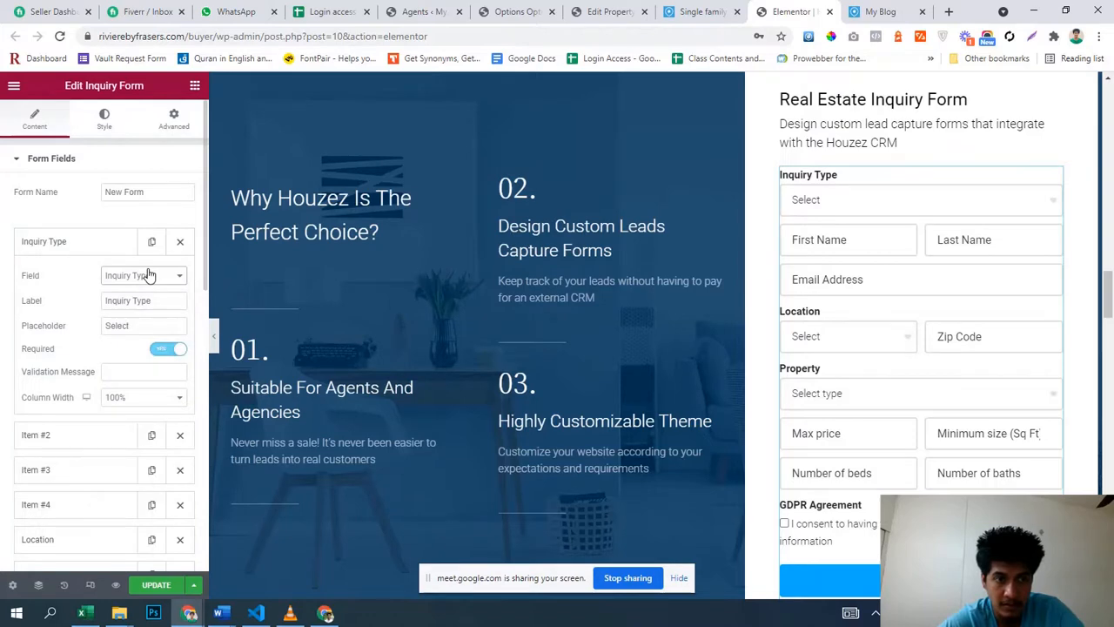
left_click(69, 252)
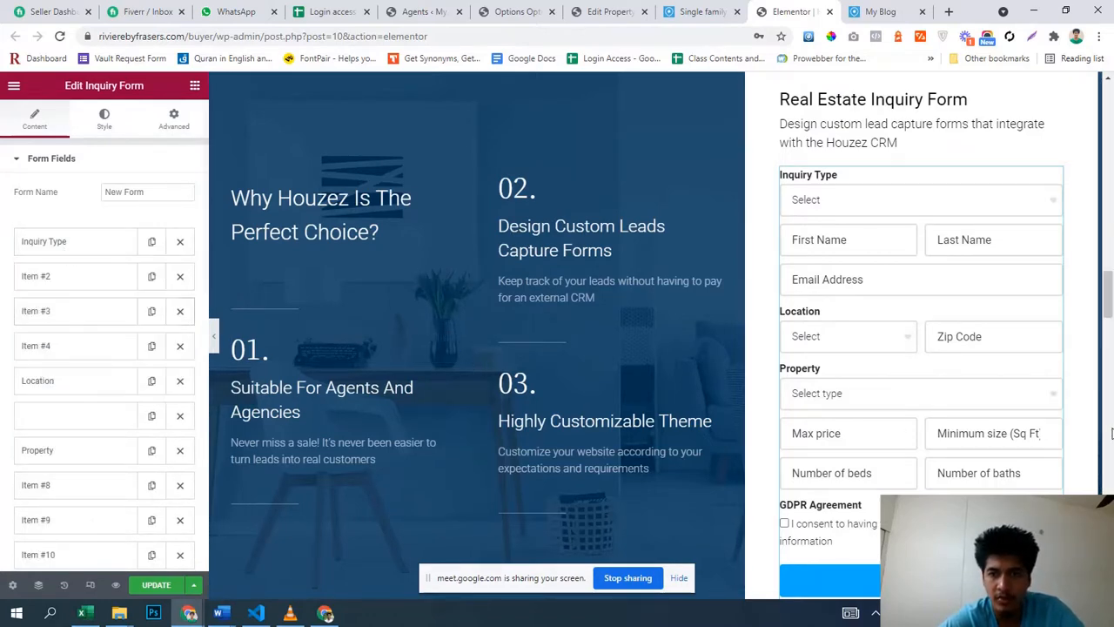
- Update the page with the edited inquiry form and open the form's style settings
scroll(971, 436, "down", 5)
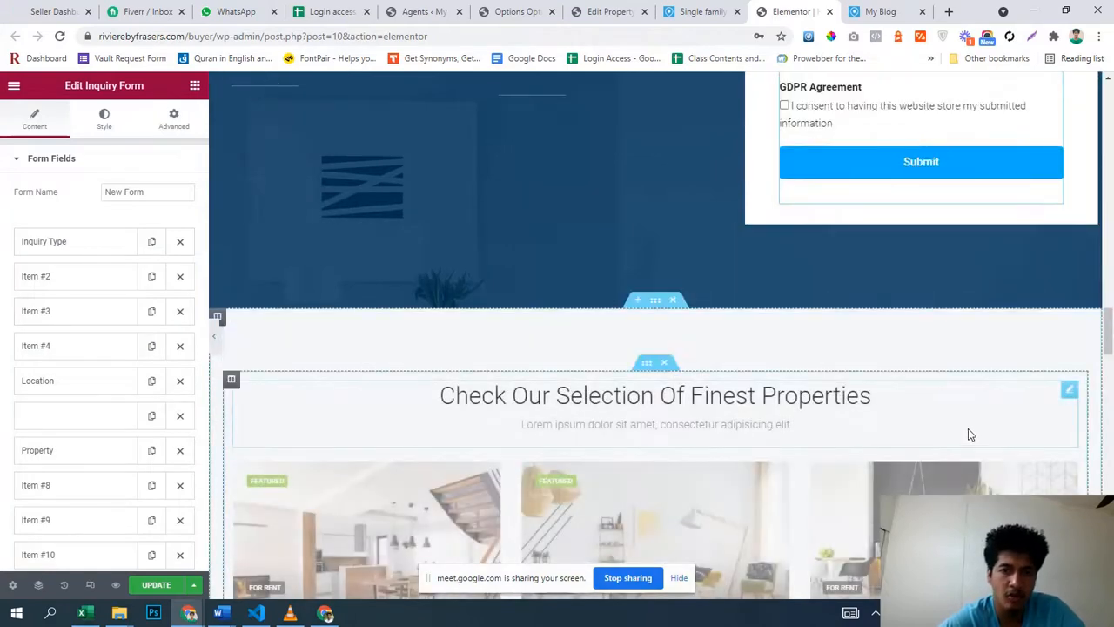
scroll(968, 428, "down", 3)
scroll(970, 414, "up", 4)
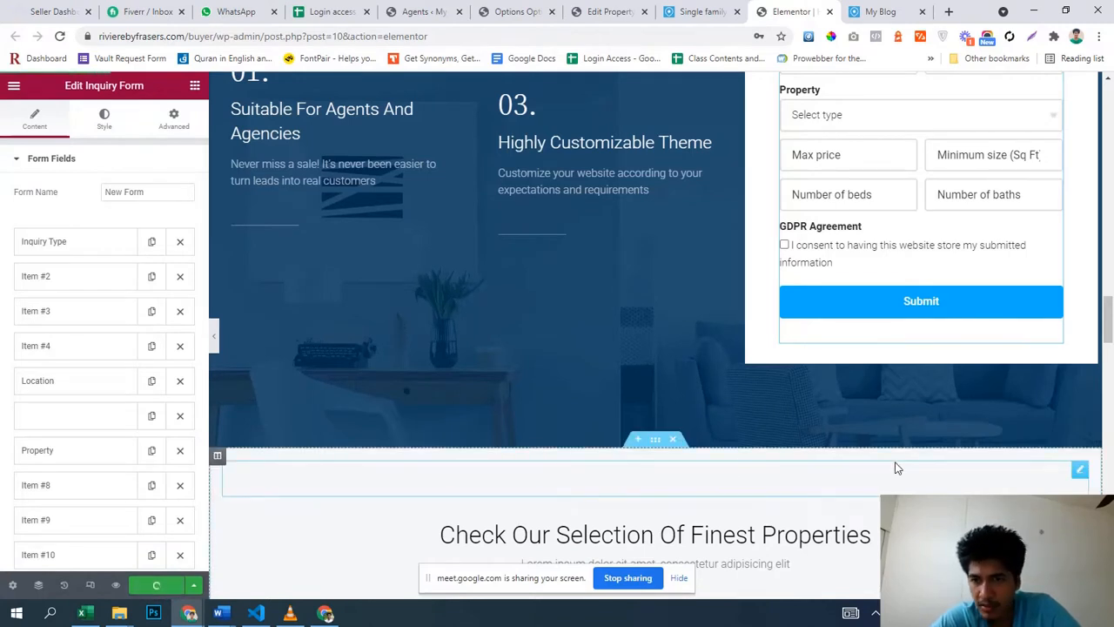
left_click(105, 121)
- Open the settings of the property cards widget in the Check Our Selection Of Finest Properties section
scroll(689, 426, "up", 1)
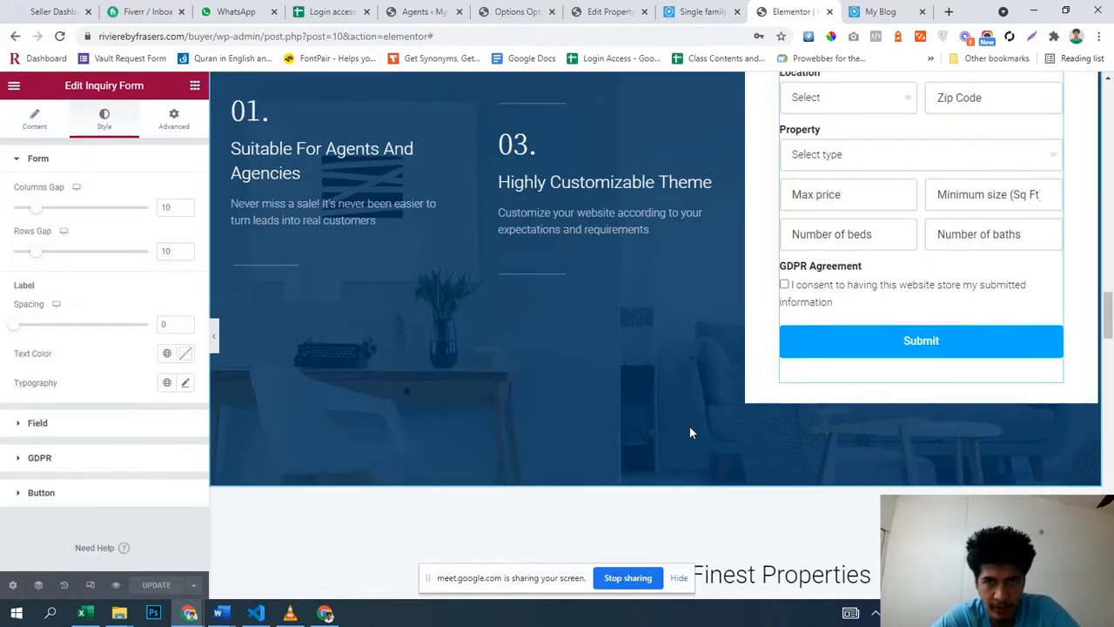
scroll(690, 426, "up", 5)
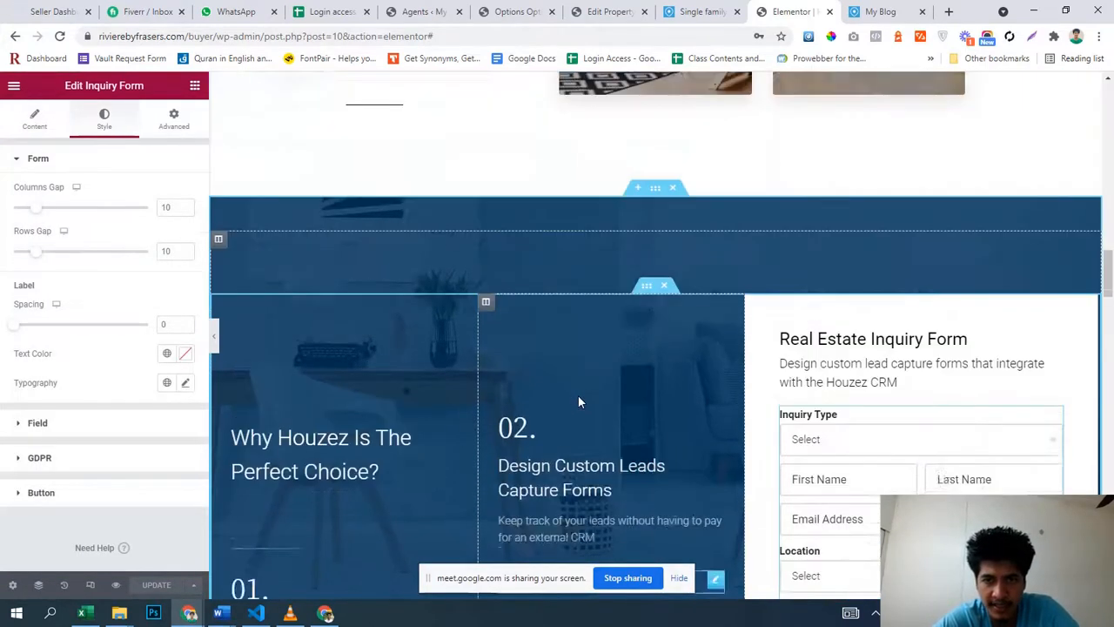
scroll(579, 397, "up", 2)
scroll(579, 397, "down", 7)
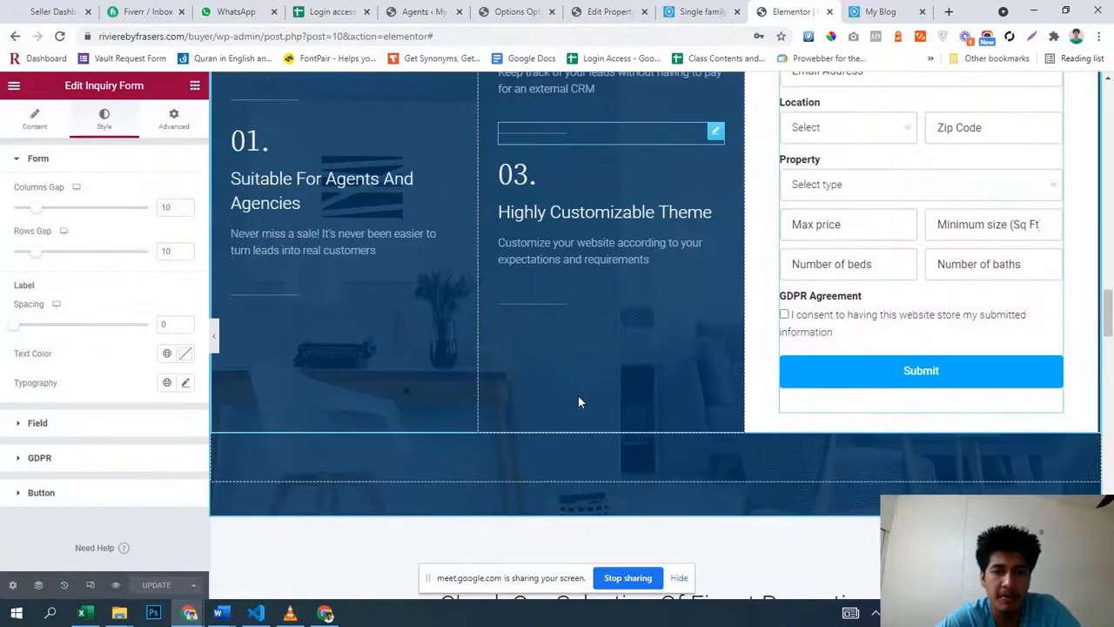
scroll(579, 402, "down", 9)
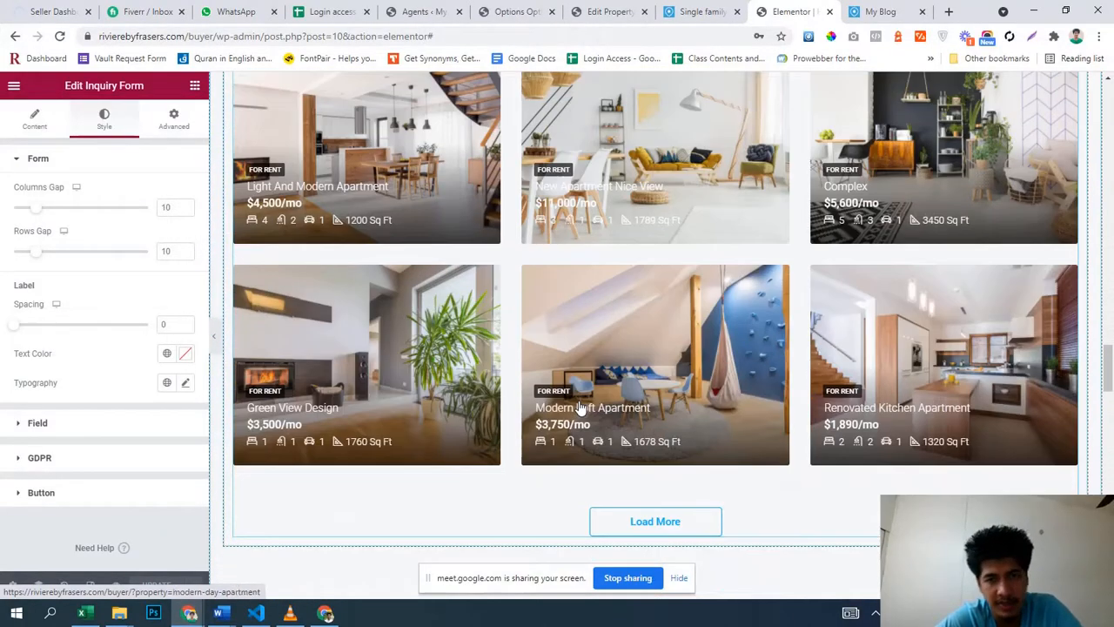
scroll(579, 409, "up", 3)
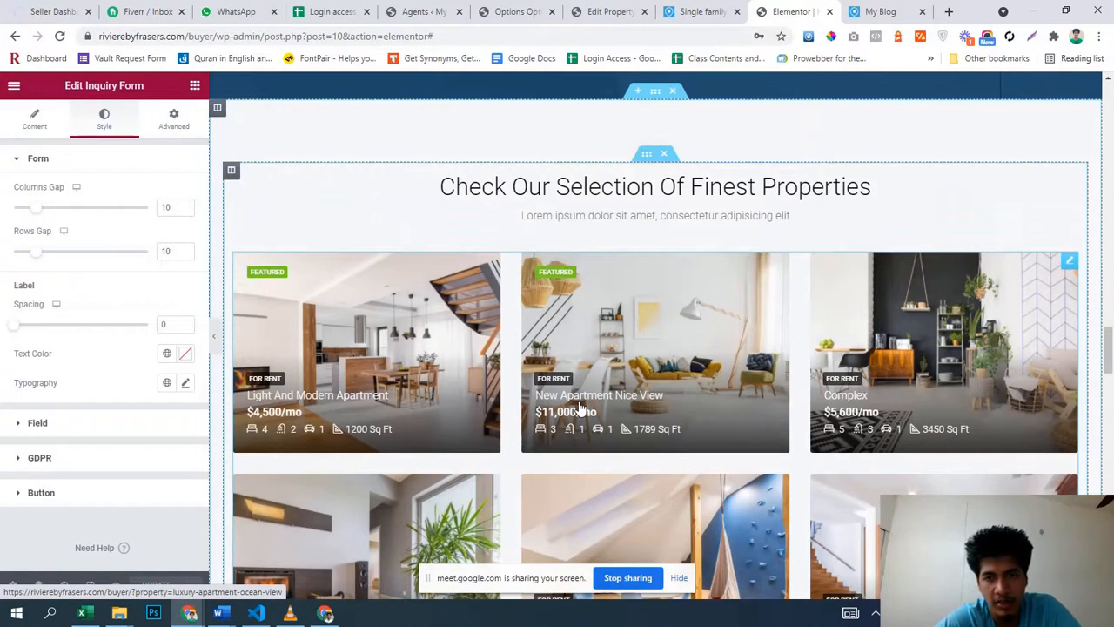
left_click(1069, 264)
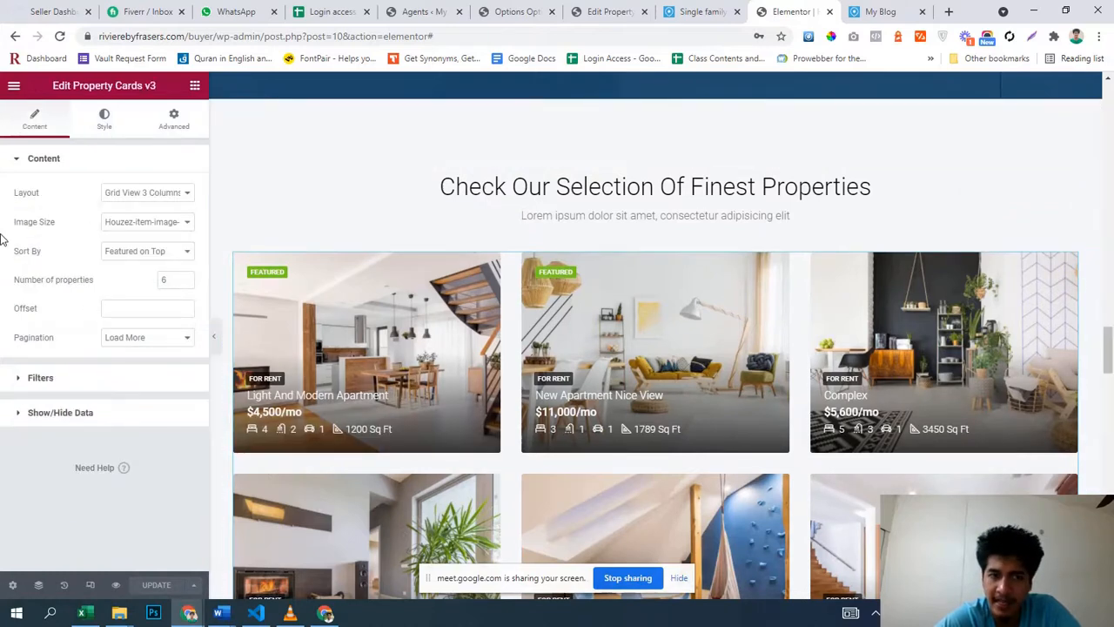
- Add a Property Cards v1 widget above the existing cards in the Check Our Selection Of Finest Properties section
left_click(193, 89)
scroll(142, 248, "down", 10)
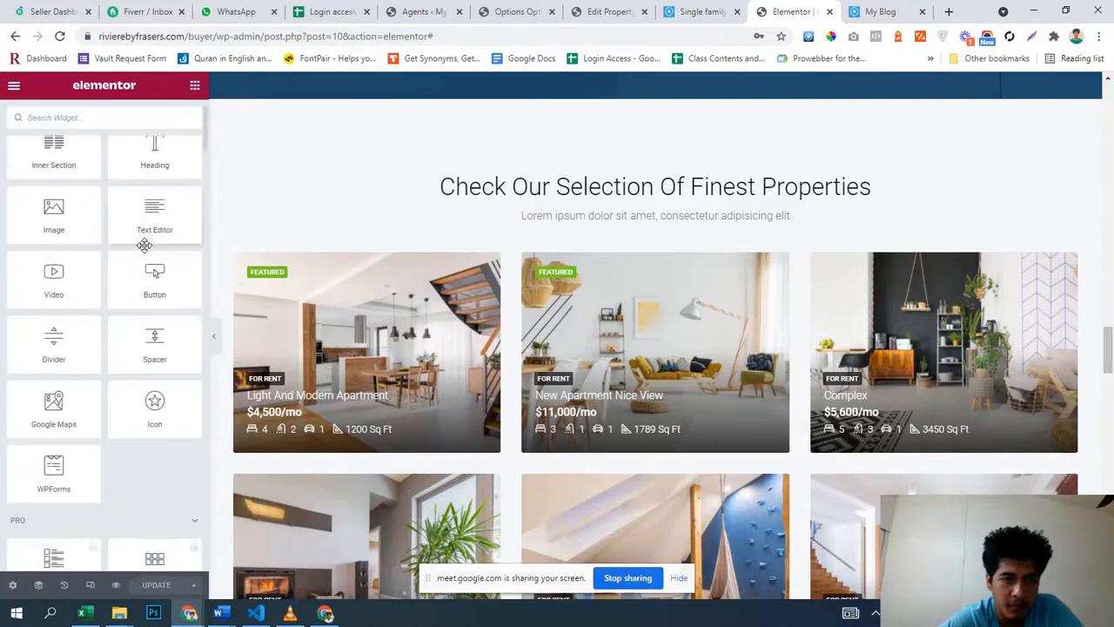
scroll(138, 288, "up", 10)
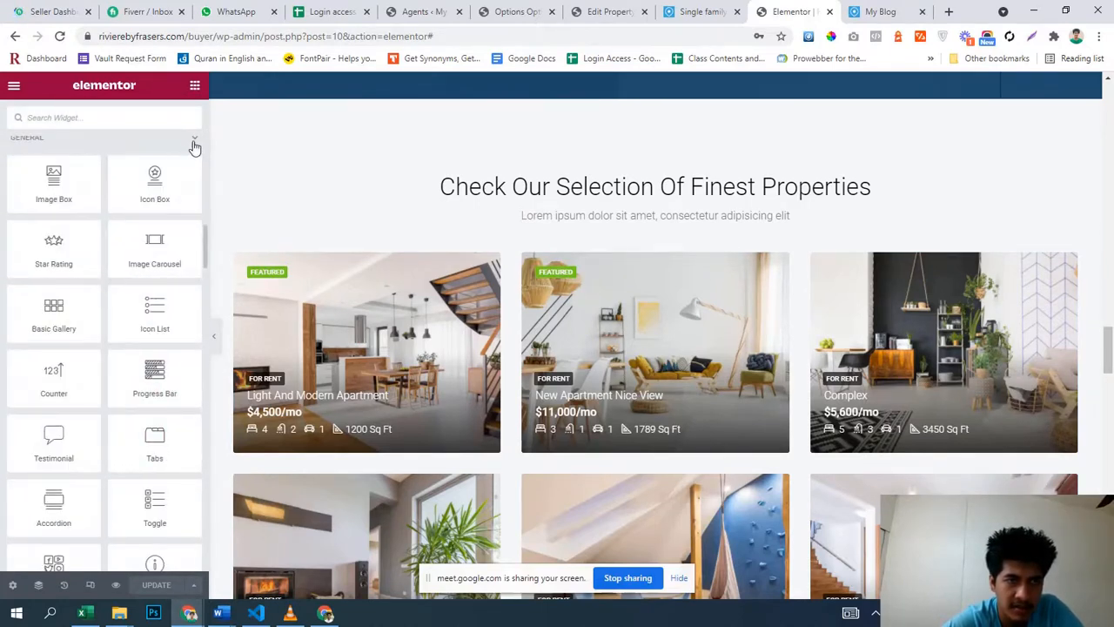
left_click(196, 144)
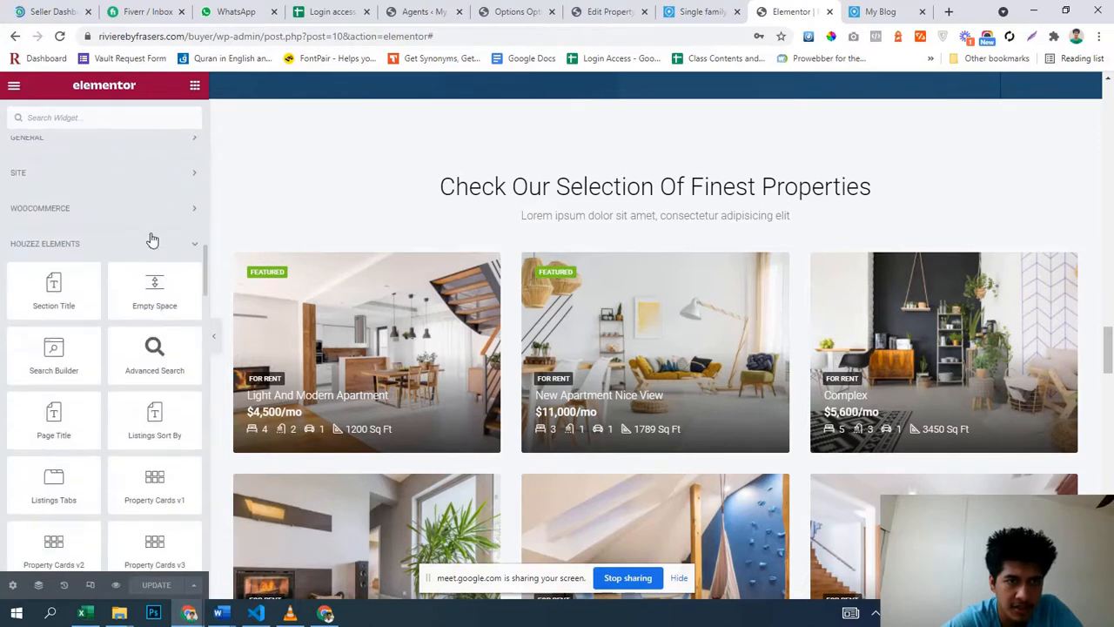
scroll(97, 383, "down", 1)
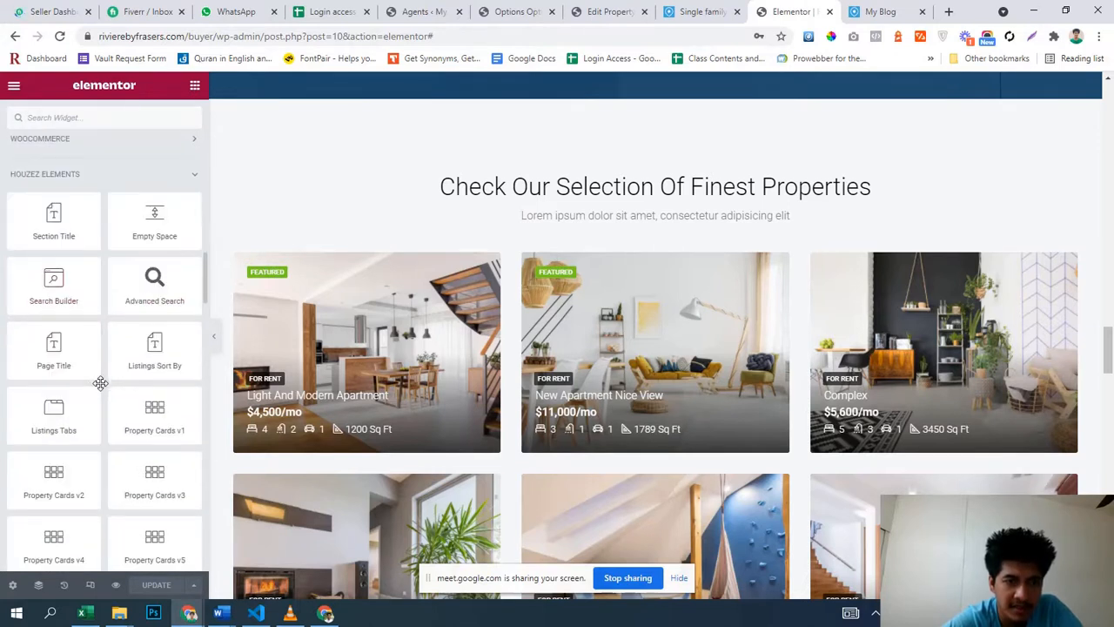
left_click_drag(167, 418, 576, 268)
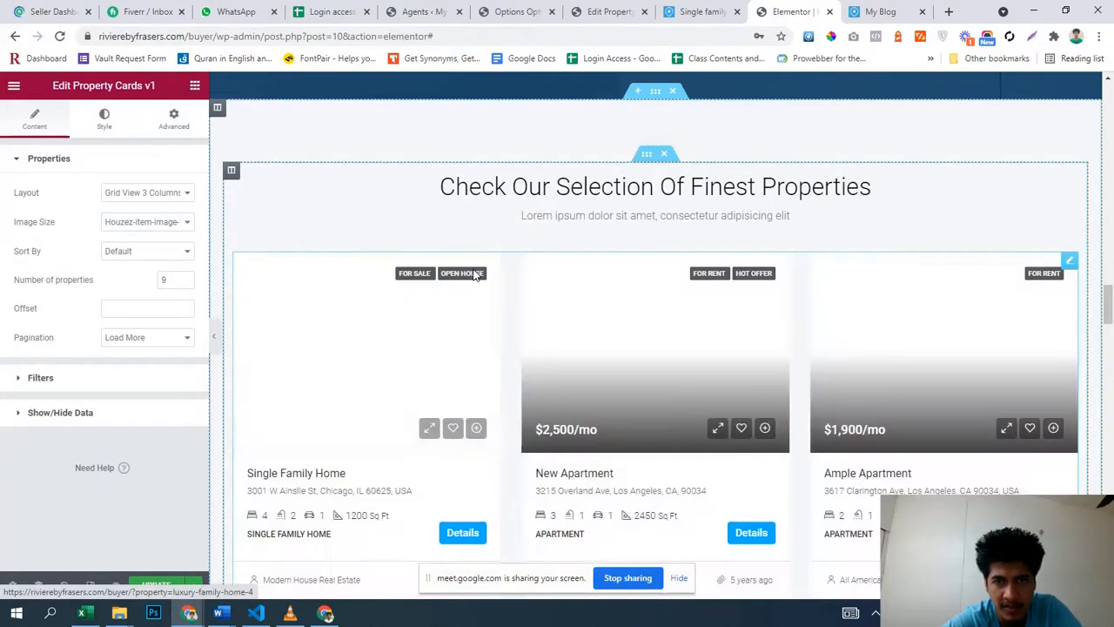
- Look through the listings in the Property Cards v1 widget and delete that widget from the section
scroll(641, 340, "down", 7)
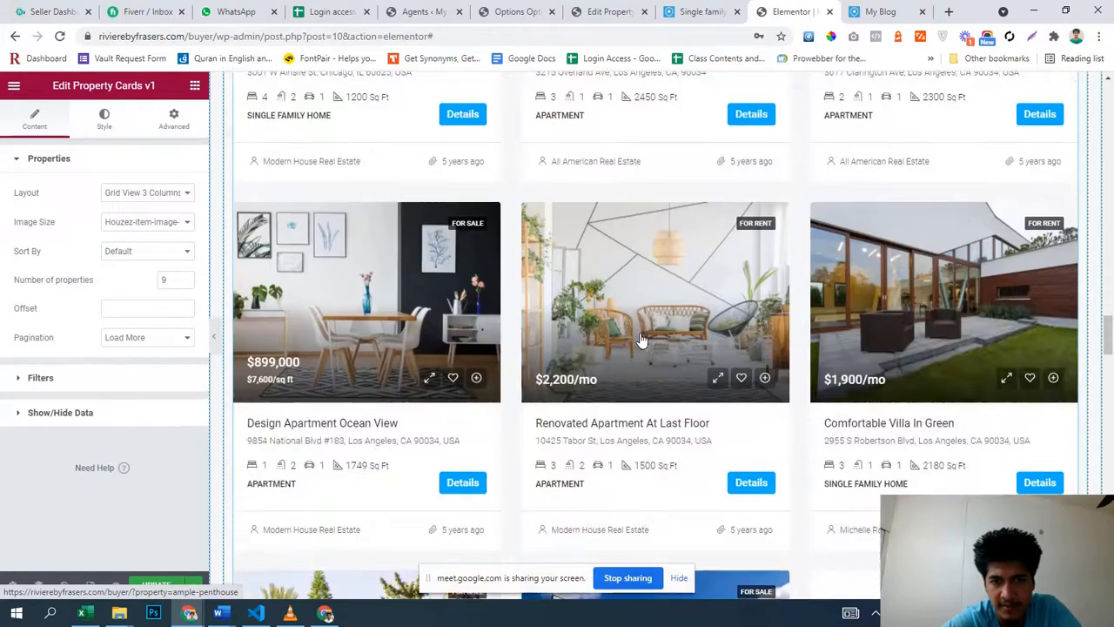
scroll(640, 340, "down", 4)
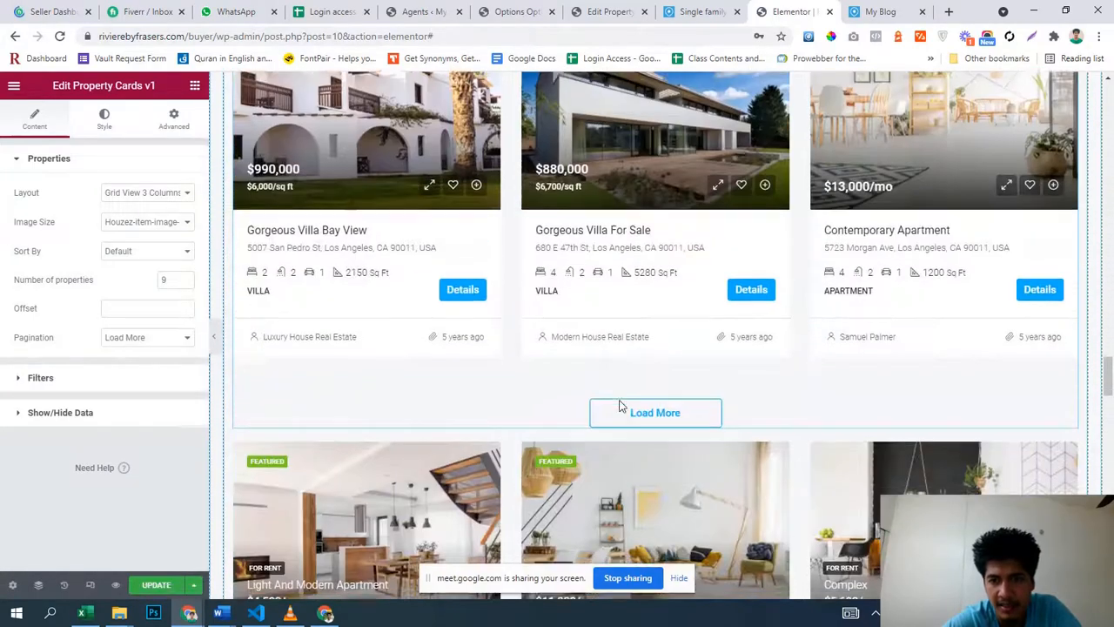
scroll(624, 405, "down", 2)
scroll(610, 407, "up", 10)
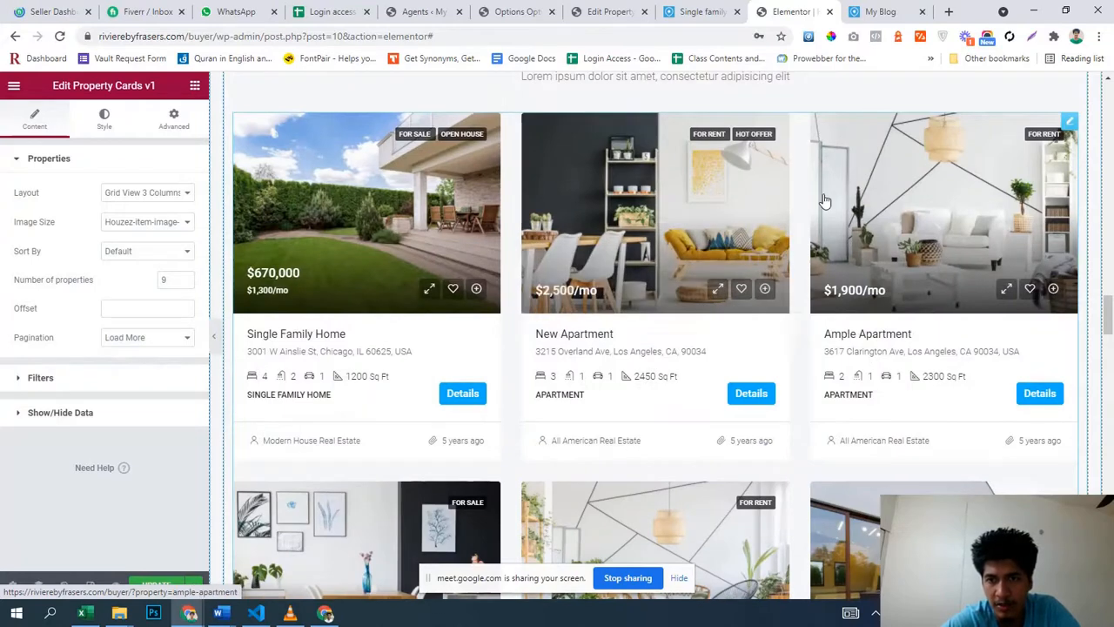
right_click(793, 183)
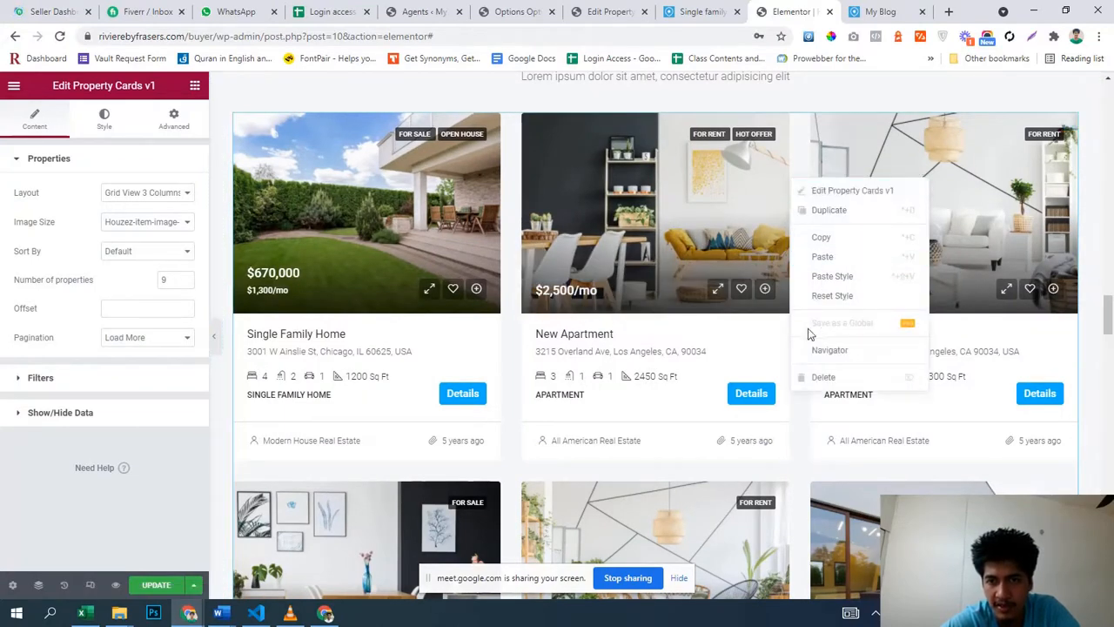
left_click(827, 376)
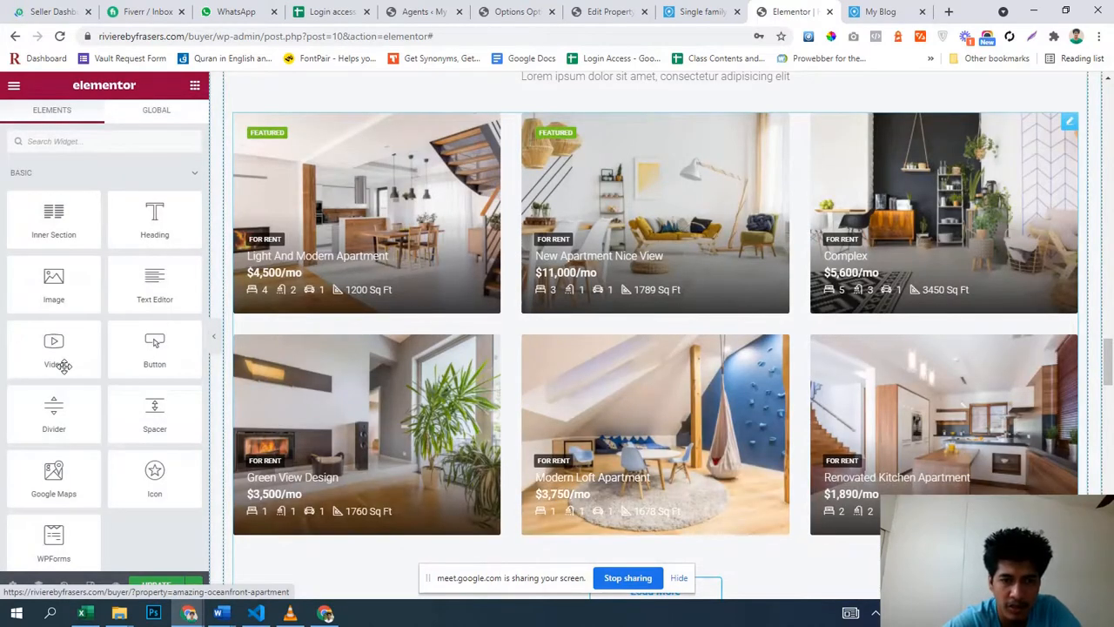
- Look through the available Houzez widgets and the sections of the home page
scroll(63, 366, "down", 15)
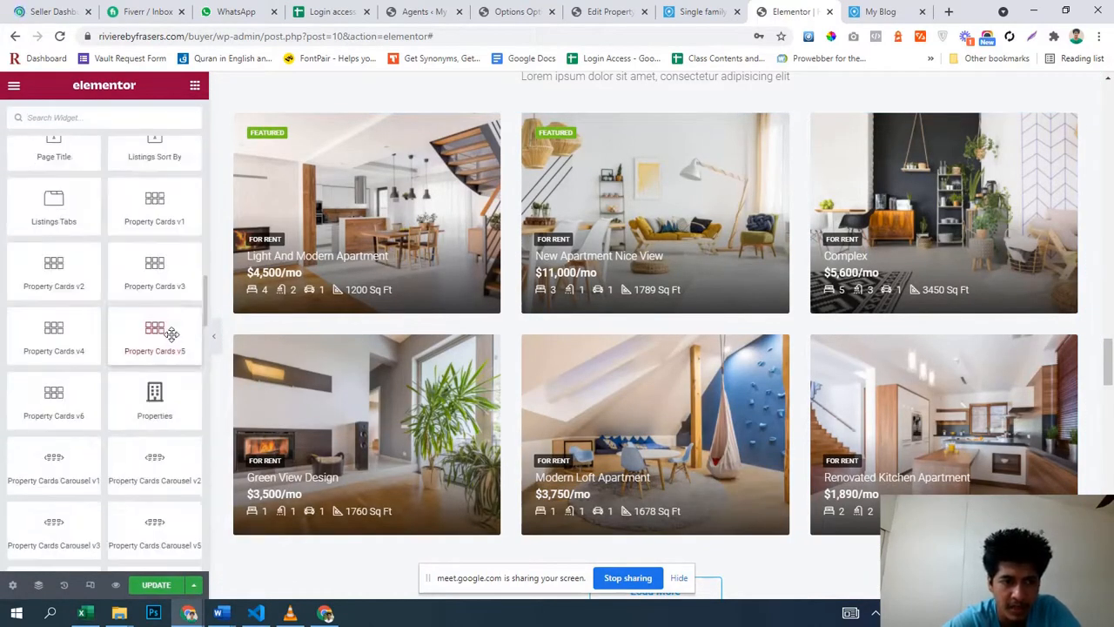
scroll(172, 334, "down", 4)
scroll(168, 336, "down", 5)
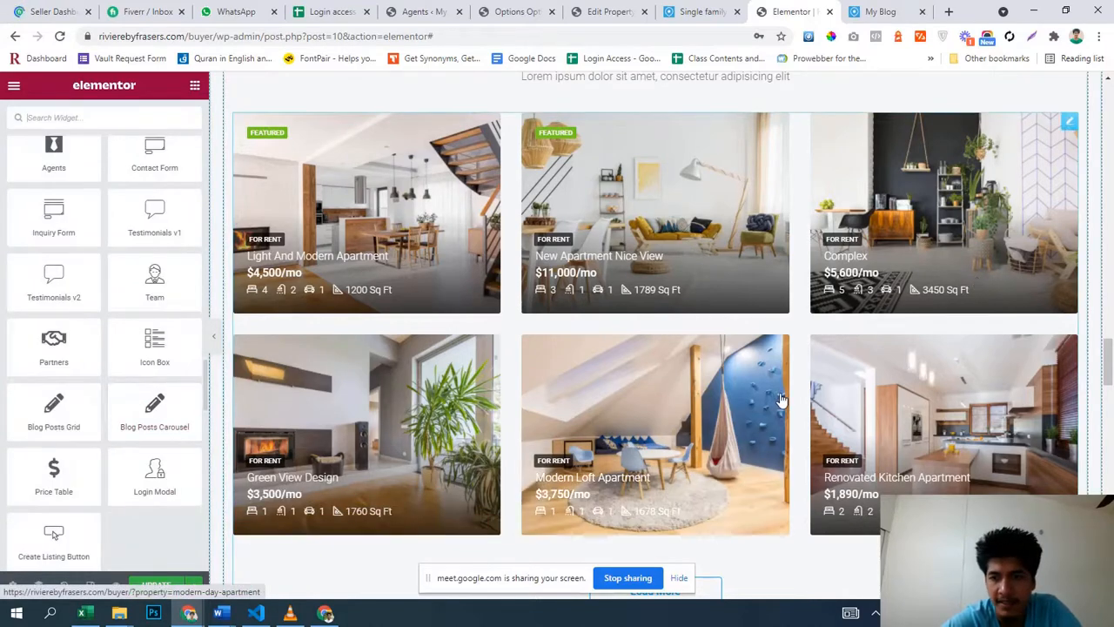
scroll(775, 413, "down", 10)
scroll(781, 411, "up", 12)
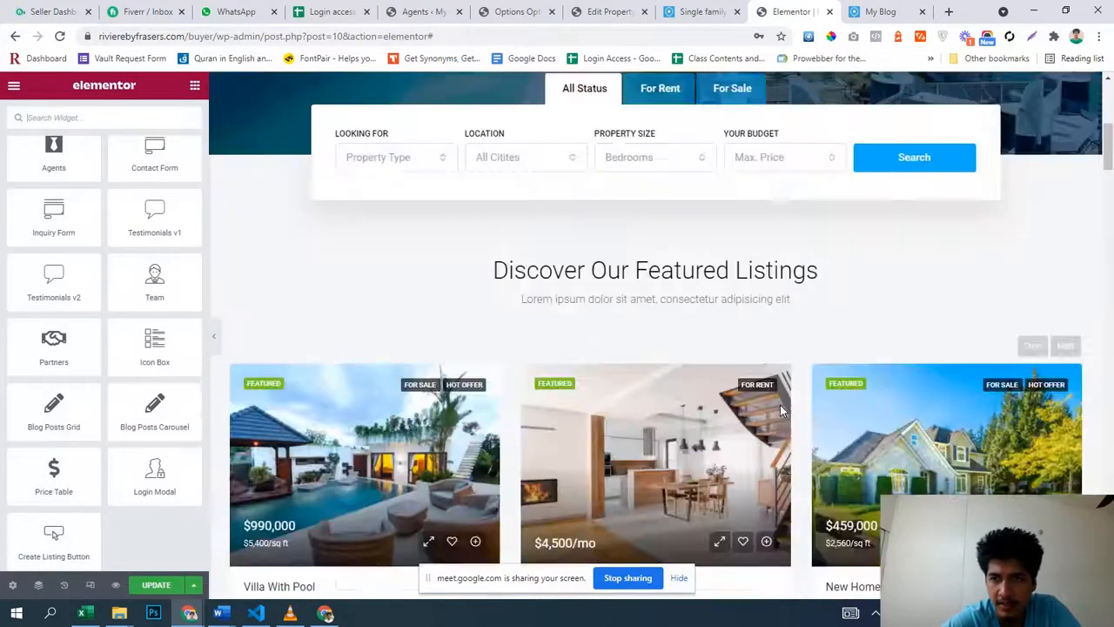
scroll(780, 411, "down", 5)
scroll(781, 411, "up", 5)
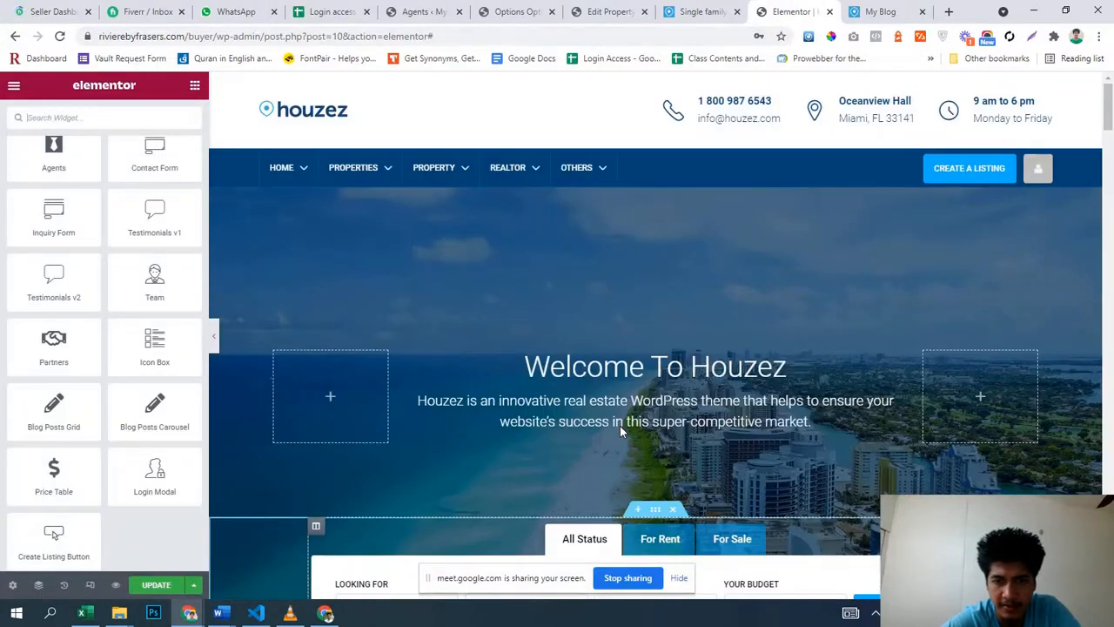
- Open the settings of the Welcome To Houzez section title and of the property search form beneath it
left_click(620, 424)
scroll(614, 392, "down", 3)
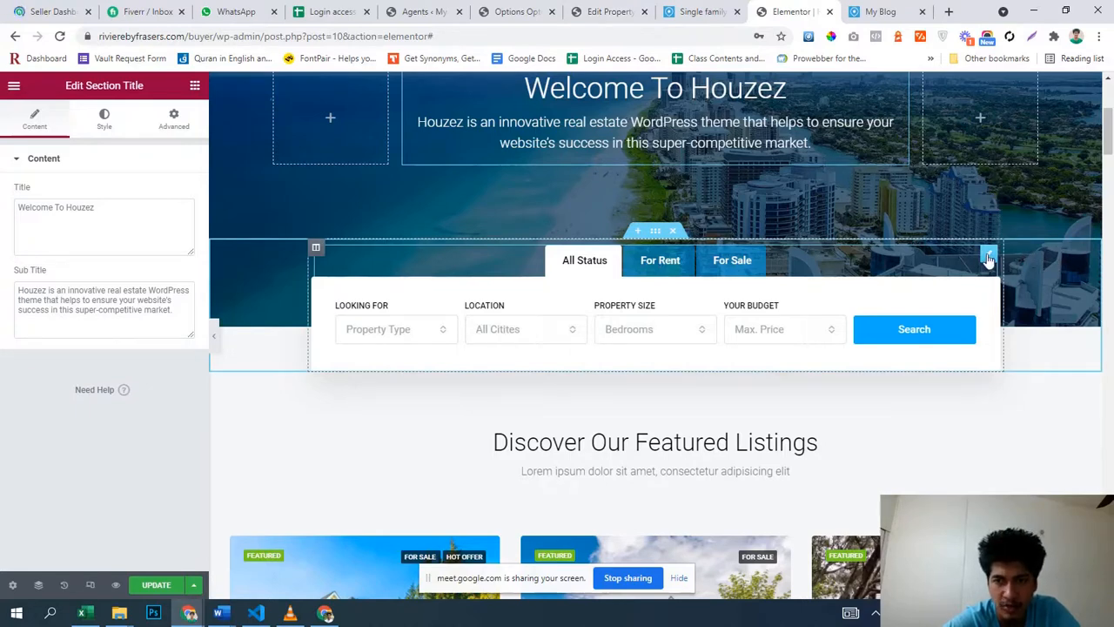
left_click(881, 348)
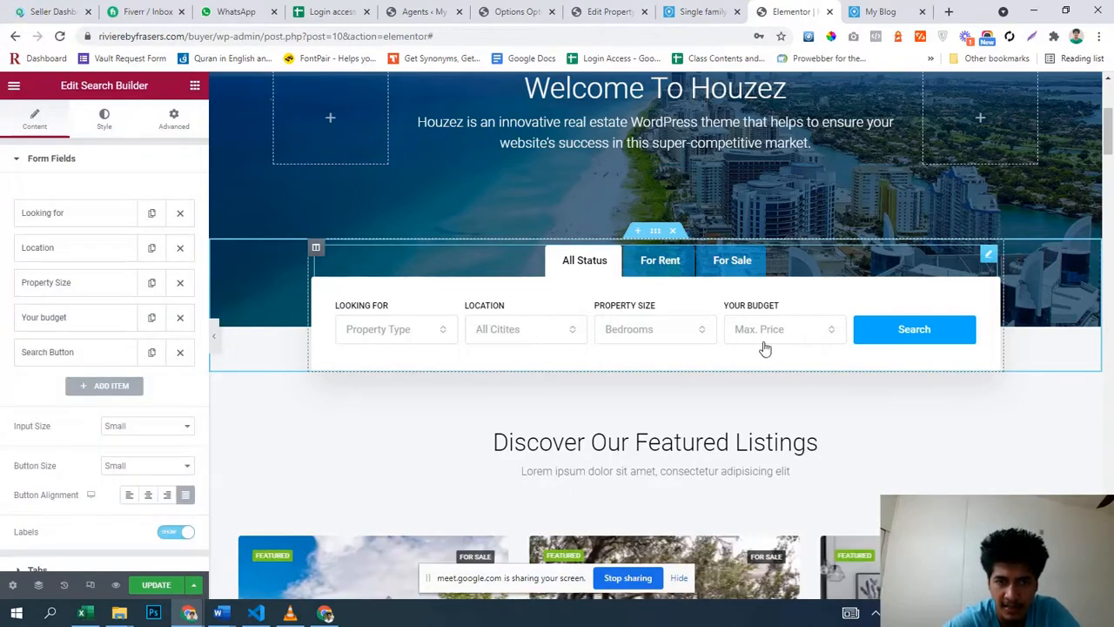
scroll(845, 322, "down", 3)
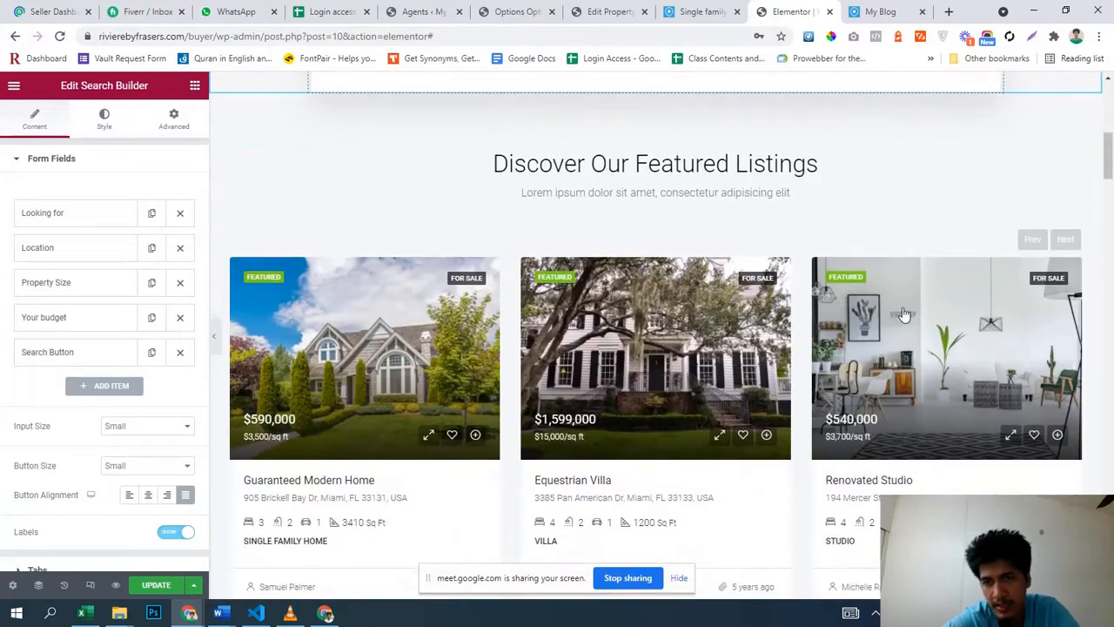
scroll(368, 283, "up", 3)
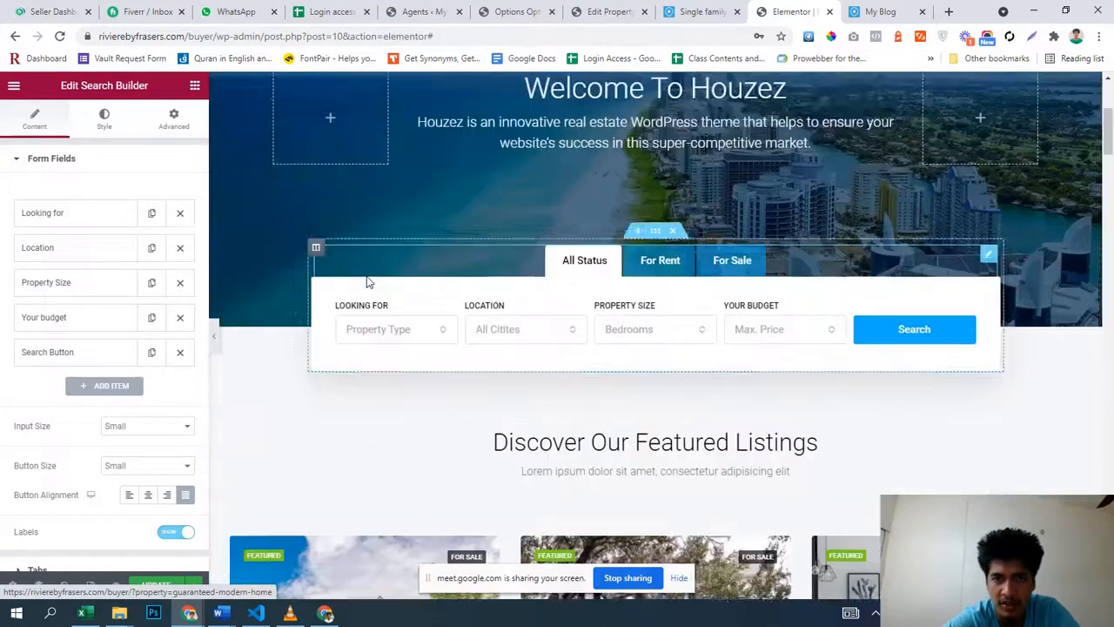
scroll(367, 281, "up", 2)
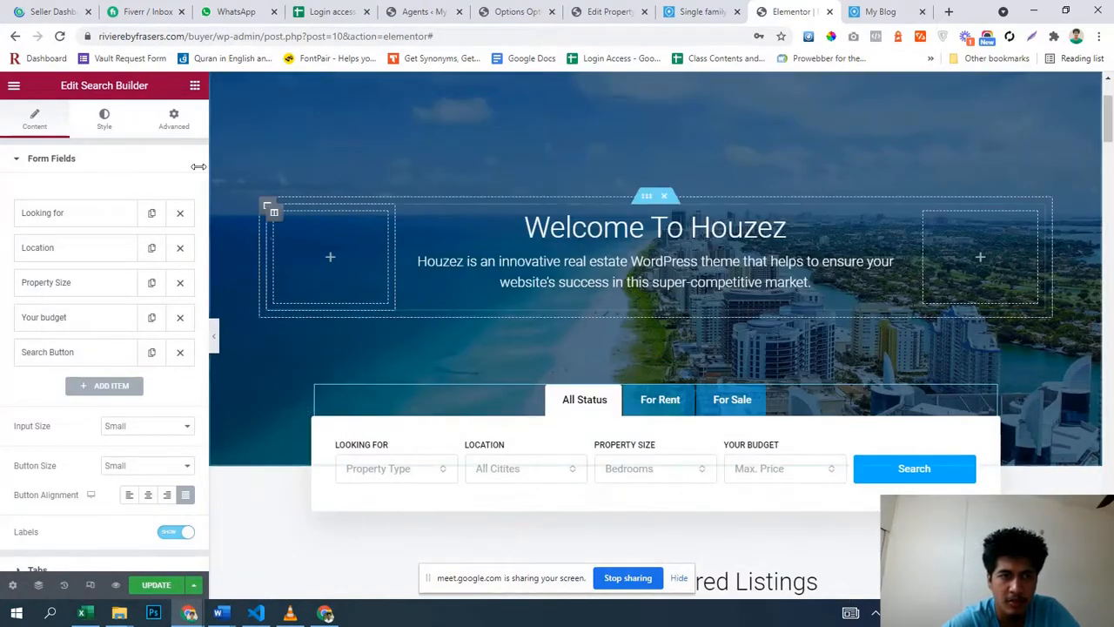
- Change the search form's tabs background color to the semi-transparent pink #FF007E8F
left_click(106, 122)
scroll(107, 366, "down", 3)
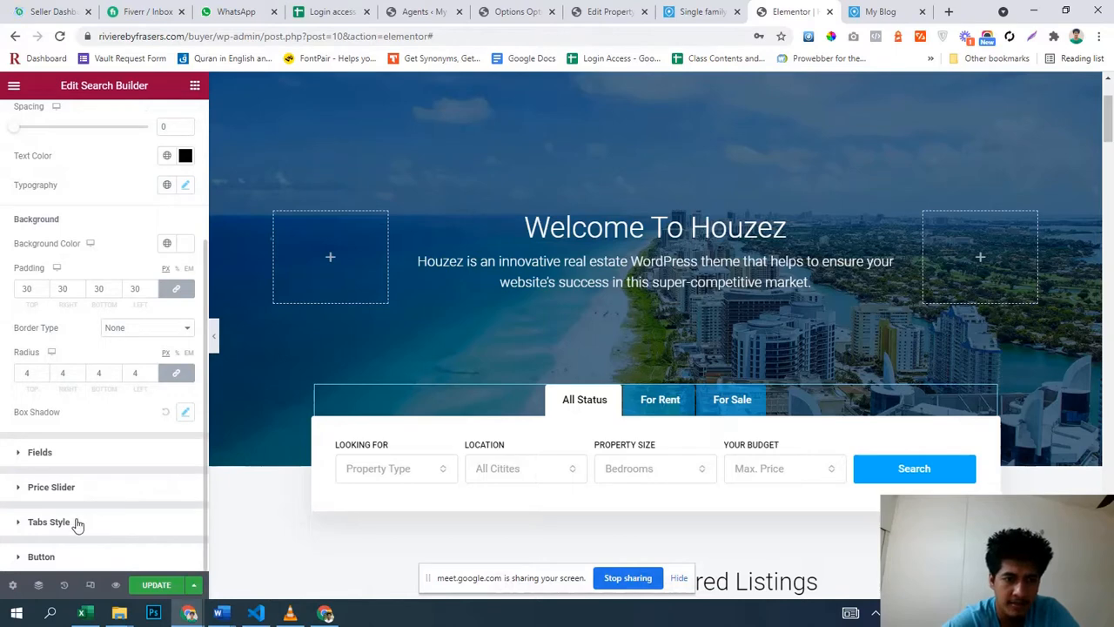
left_click(74, 523)
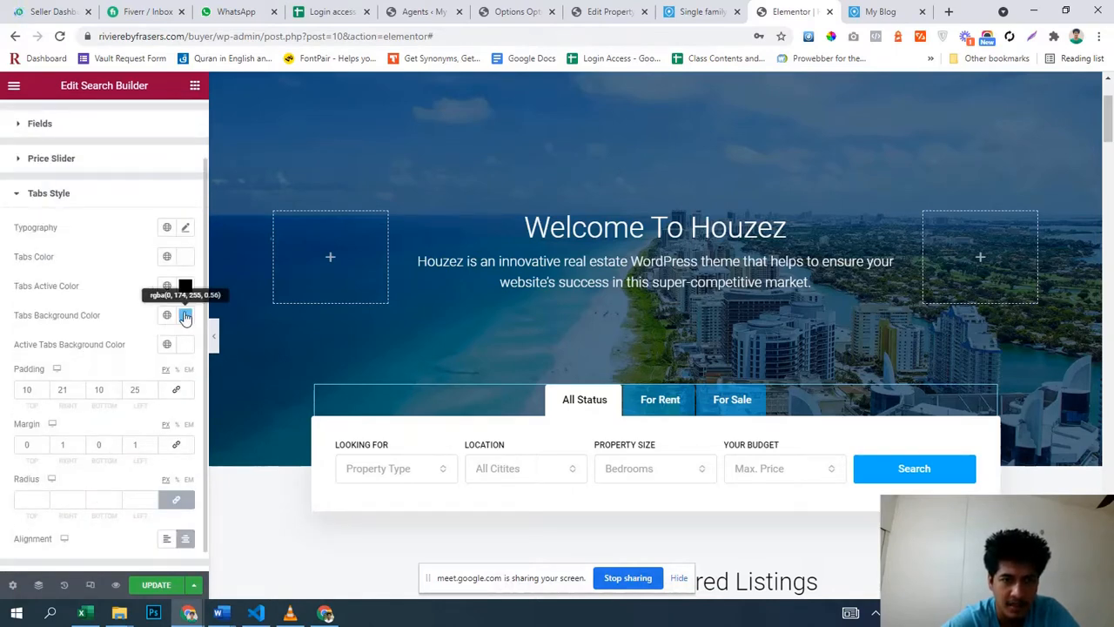
scroll(174, 331, "down", 1)
left_click(185, 296)
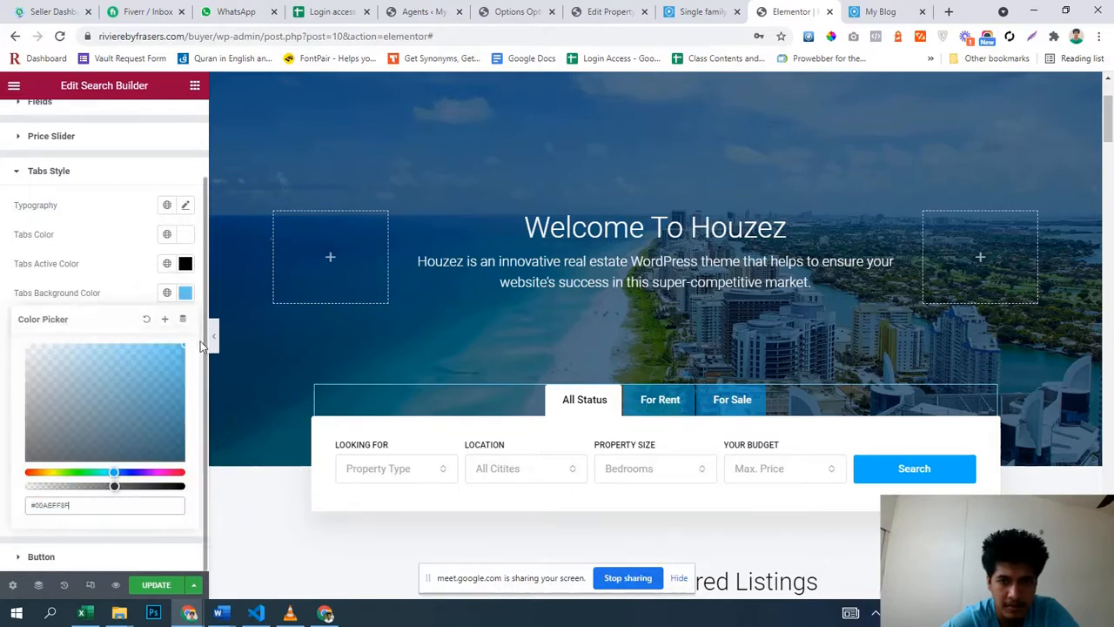
left_click_drag(178, 348, 12, 336)
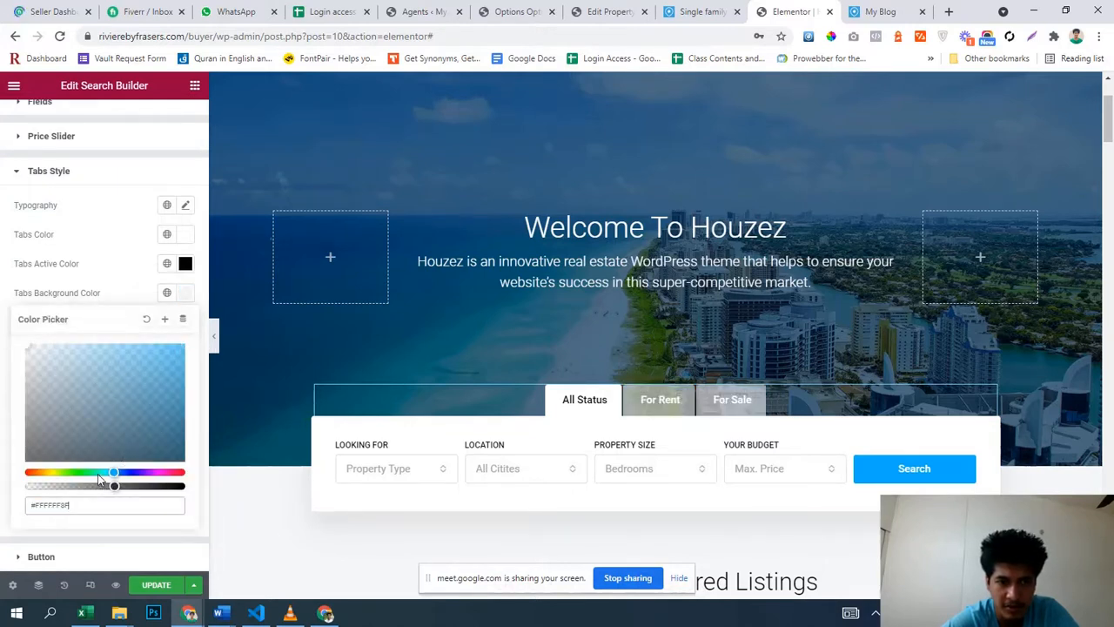
left_click_drag(113, 472, 168, 470)
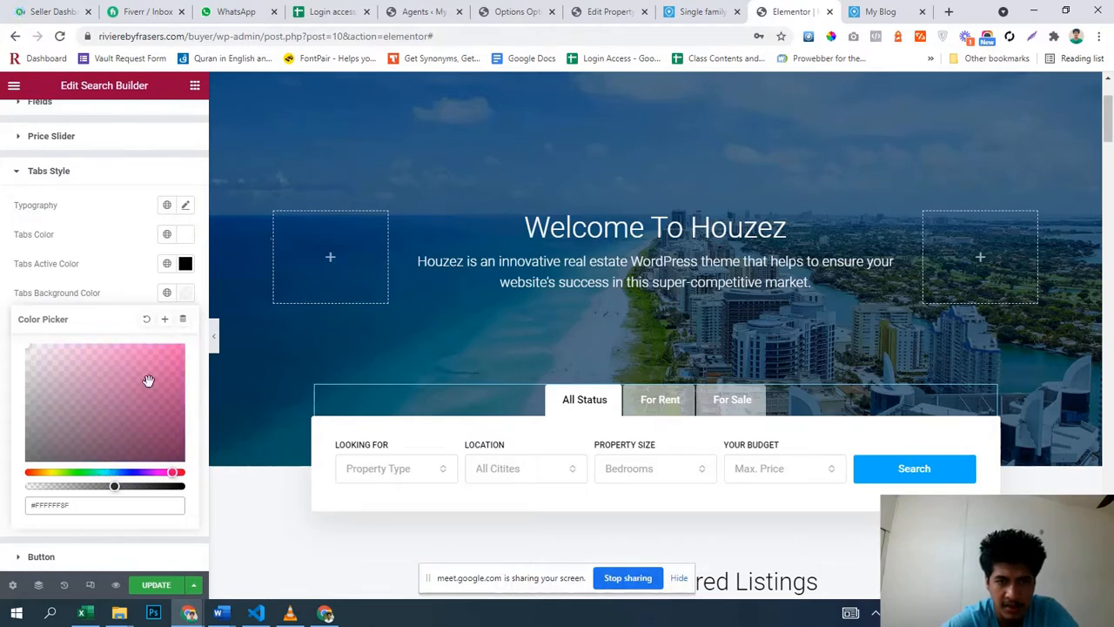
left_click_drag(148, 380, 202, 348)
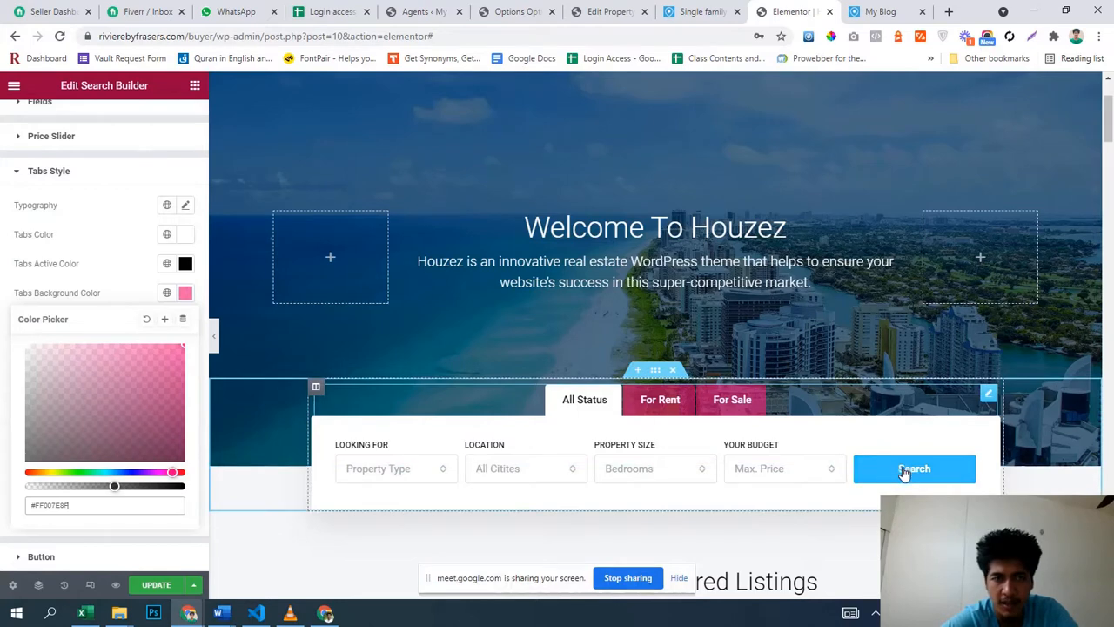
left_click(2, 383)
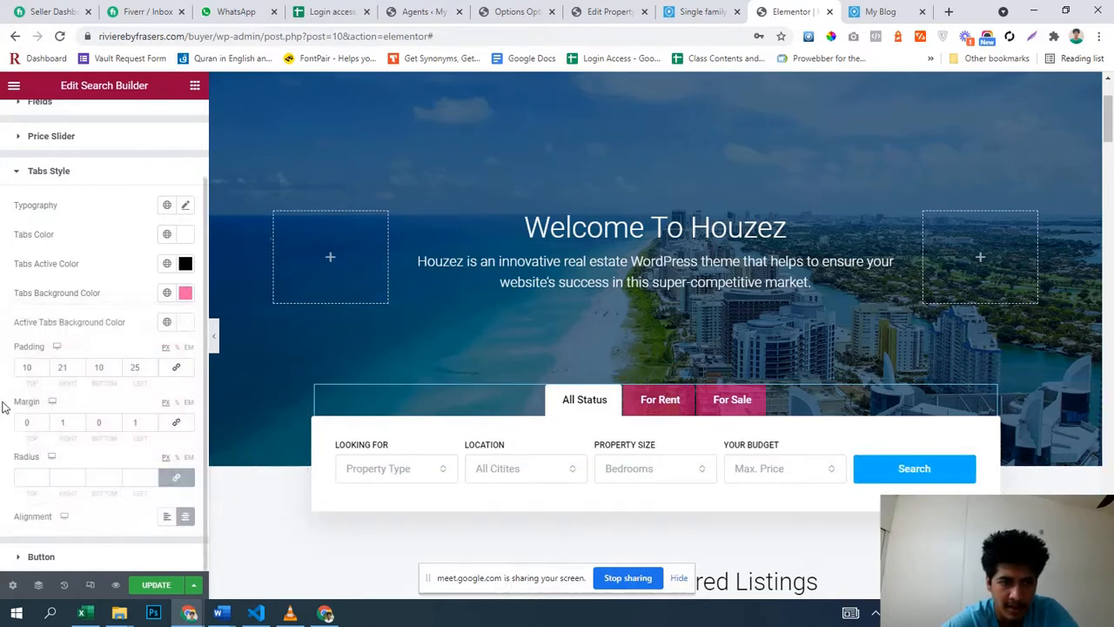
- Set the normal background color of the search form's Search button to #FF00DC
left_click(62, 556)
left_click(186, 361)
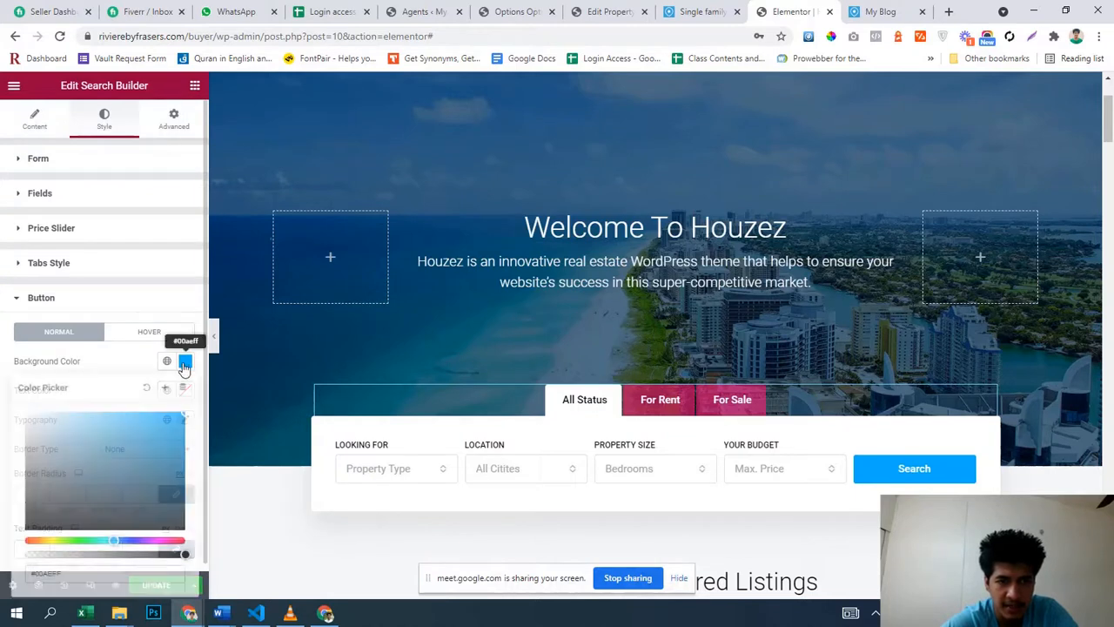
type("#FF0071")
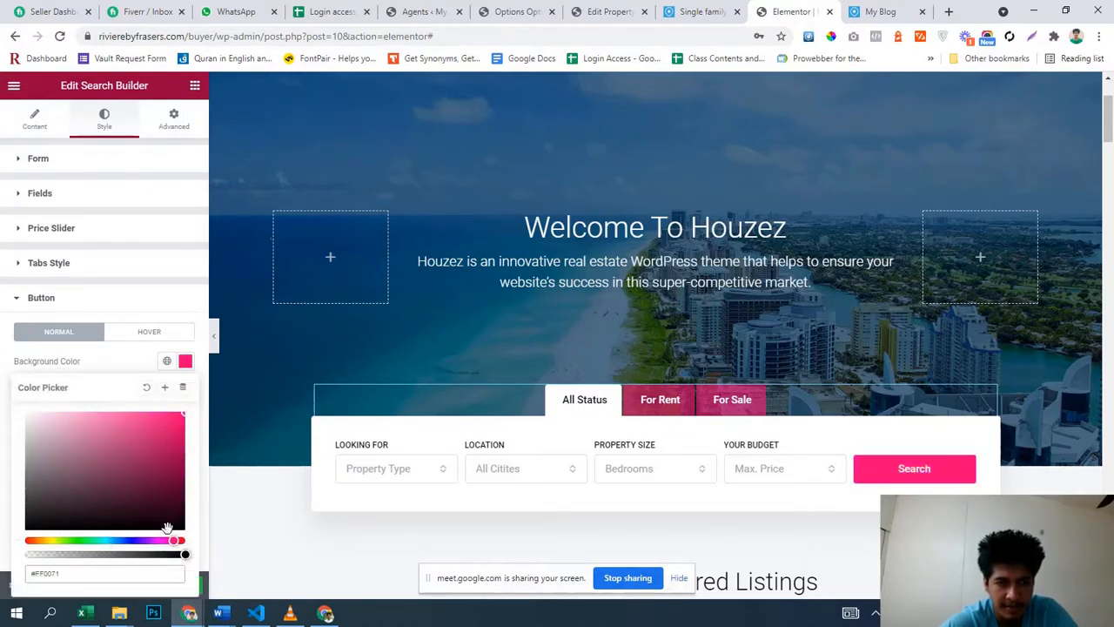
left_click(162, 540)
left_click(645, 379)
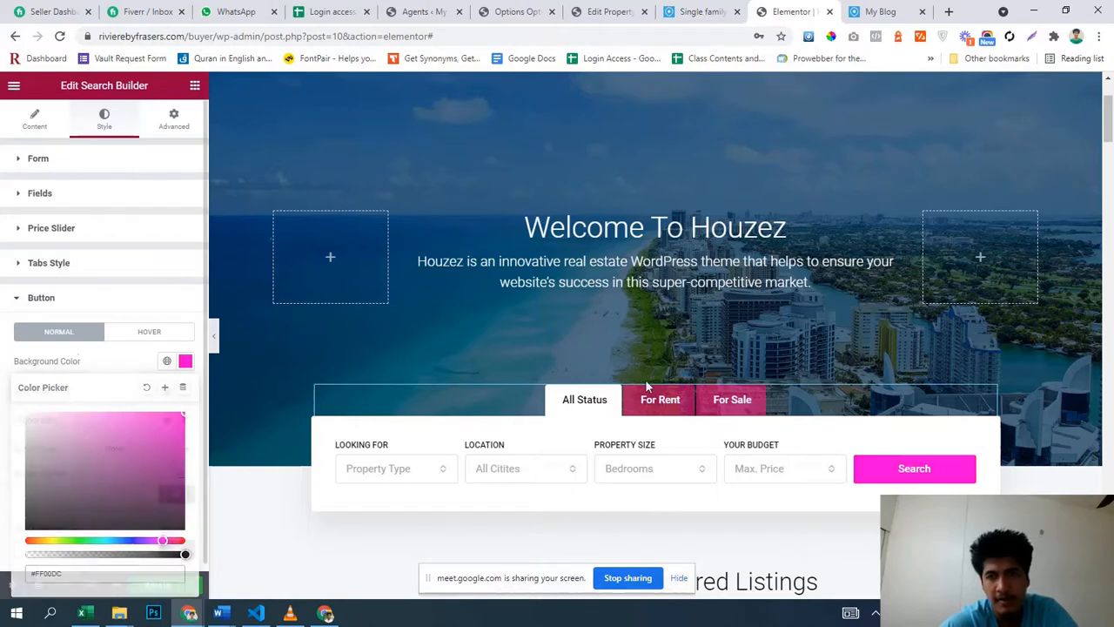
- Look over the Discover Our Featured Listings carousel and update the page with the recolored search form
scroll(993, 455, "down", 4)
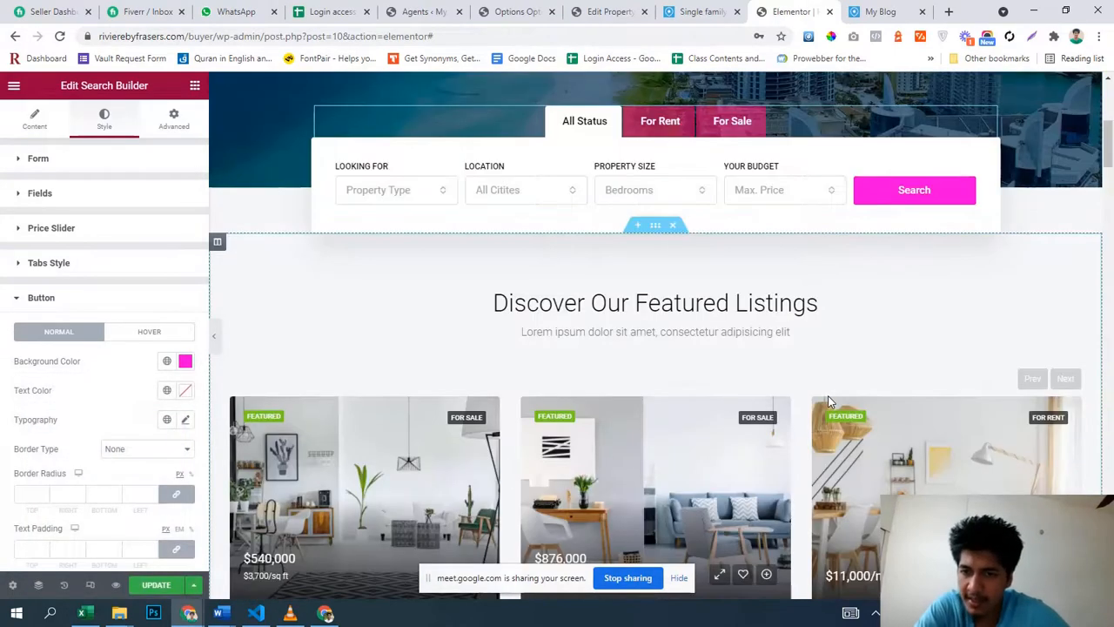
scroll(832, 404, "down", 1)
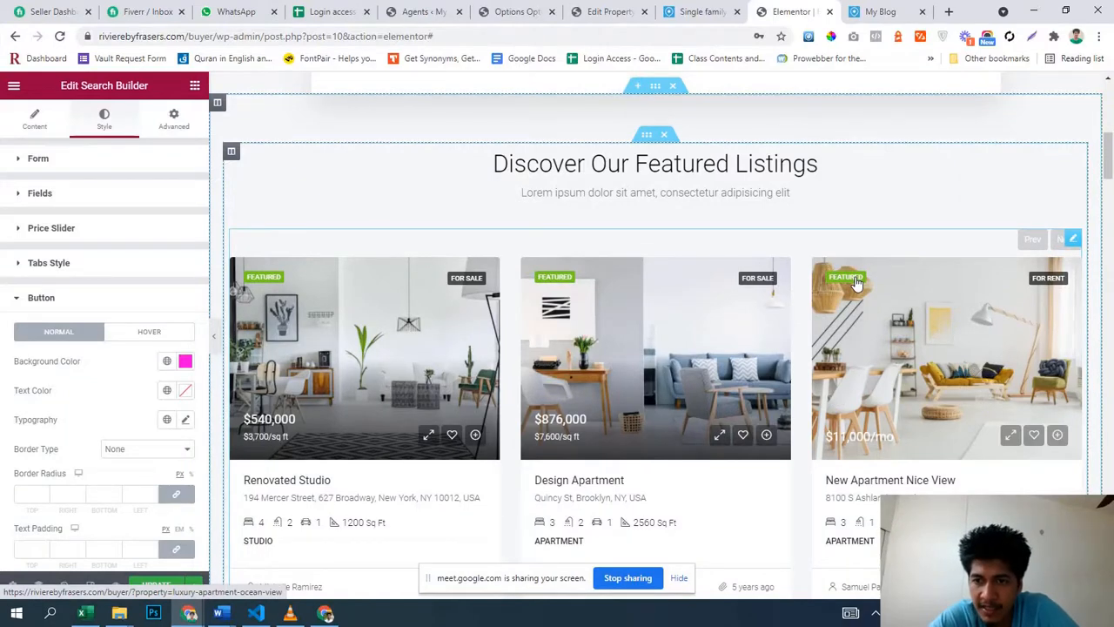
scroll(858, 281, "down", 2)
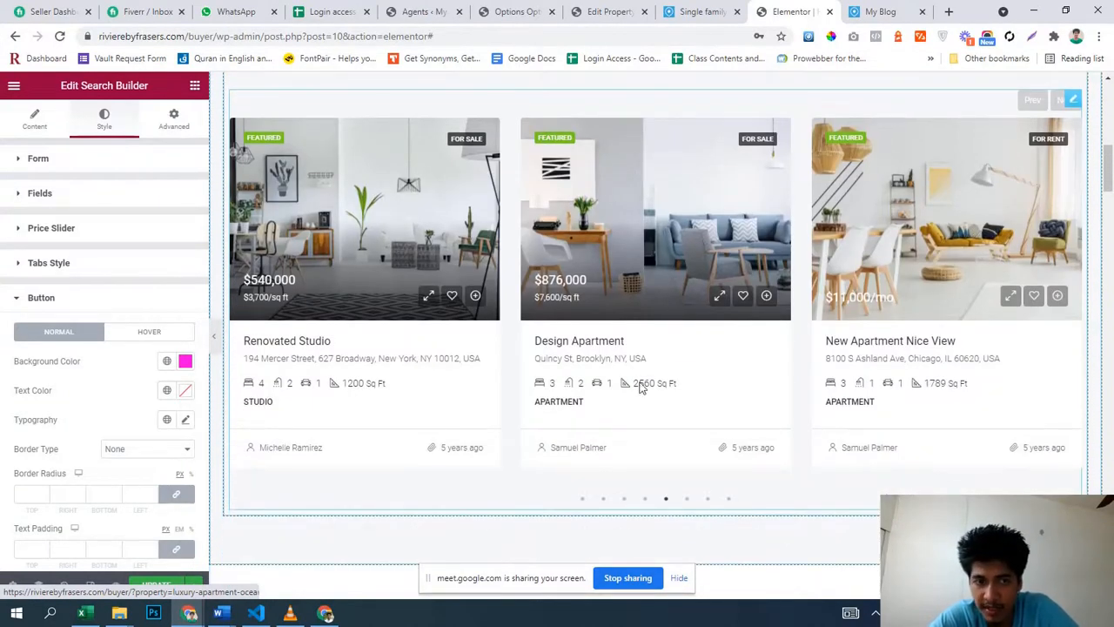
scroll(641, 445, "up", 8)
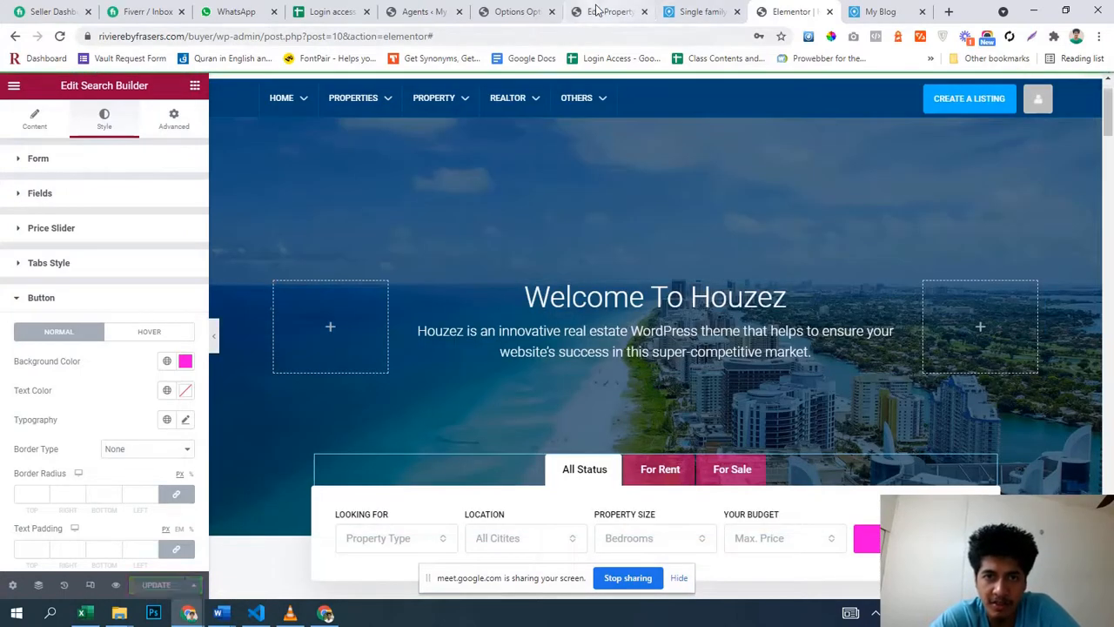
- Switch to the Houzez theme options and open the Body color settings under Styling
left_click(599, 10)
left_click(551, 8)
scroll(564, 393, "down", 4)
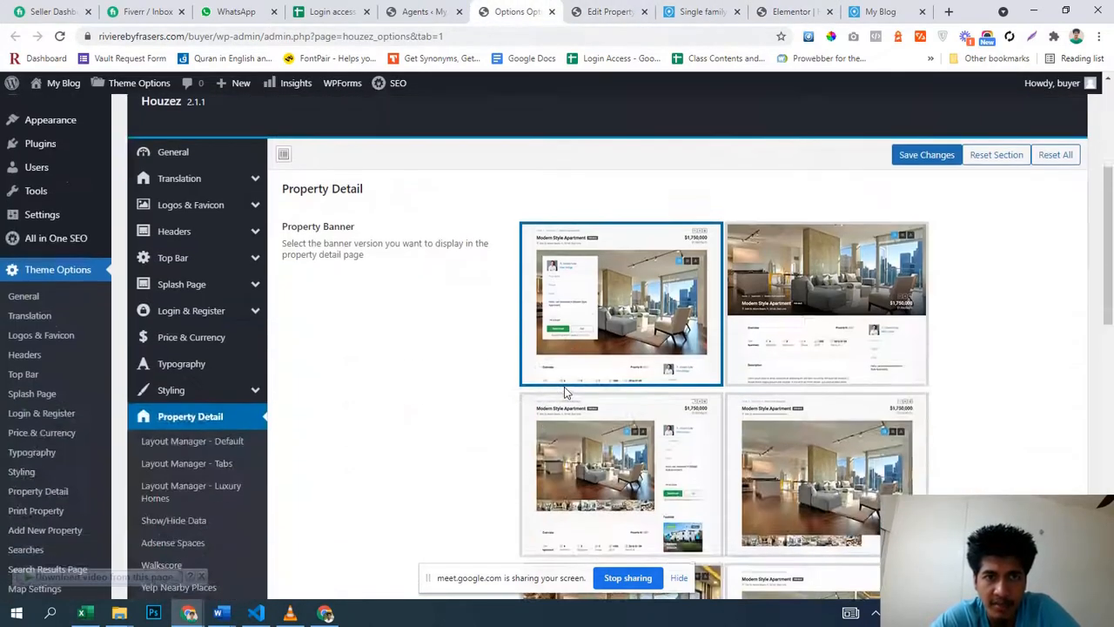
scroll(564, 386, "up", 4)
scroll(480, 312, "down", 3)
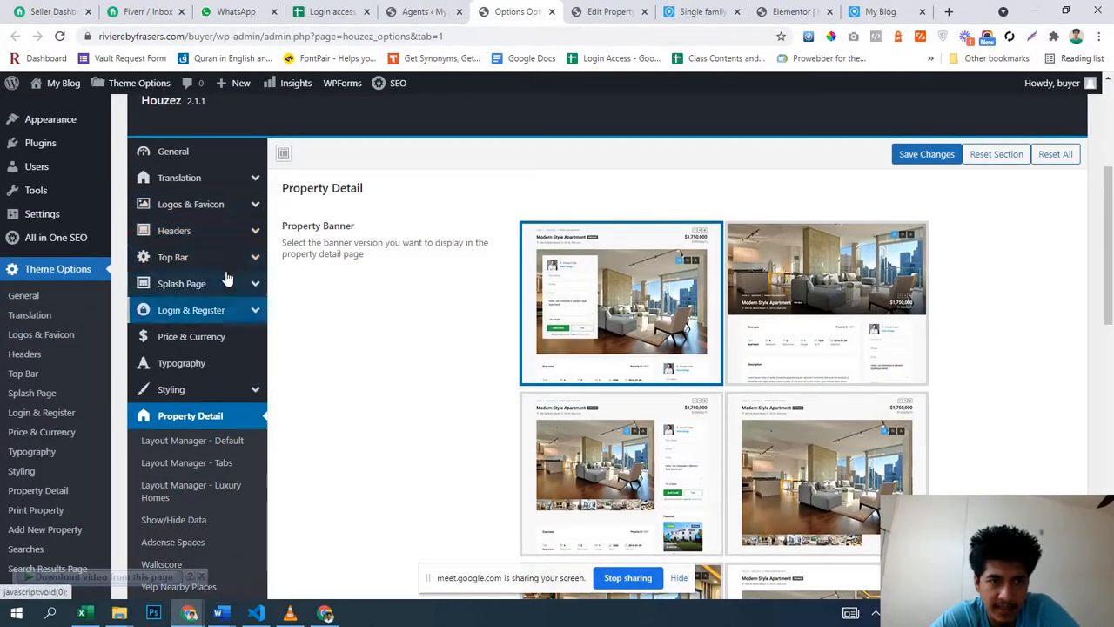
scroll(235, 349, "down", 2)
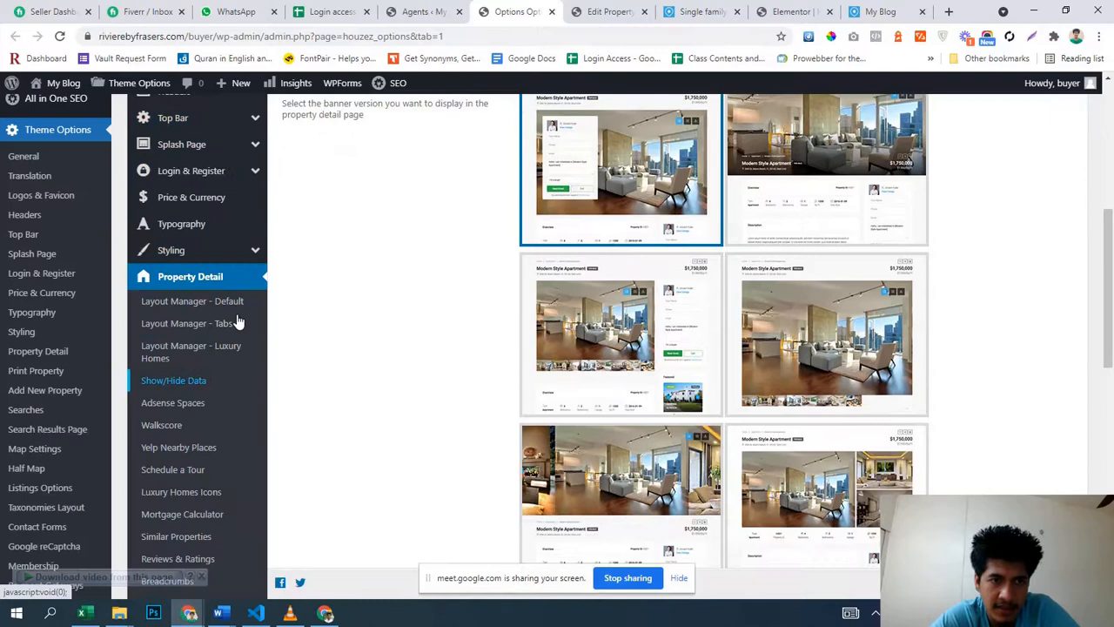
left_click(235, 252)
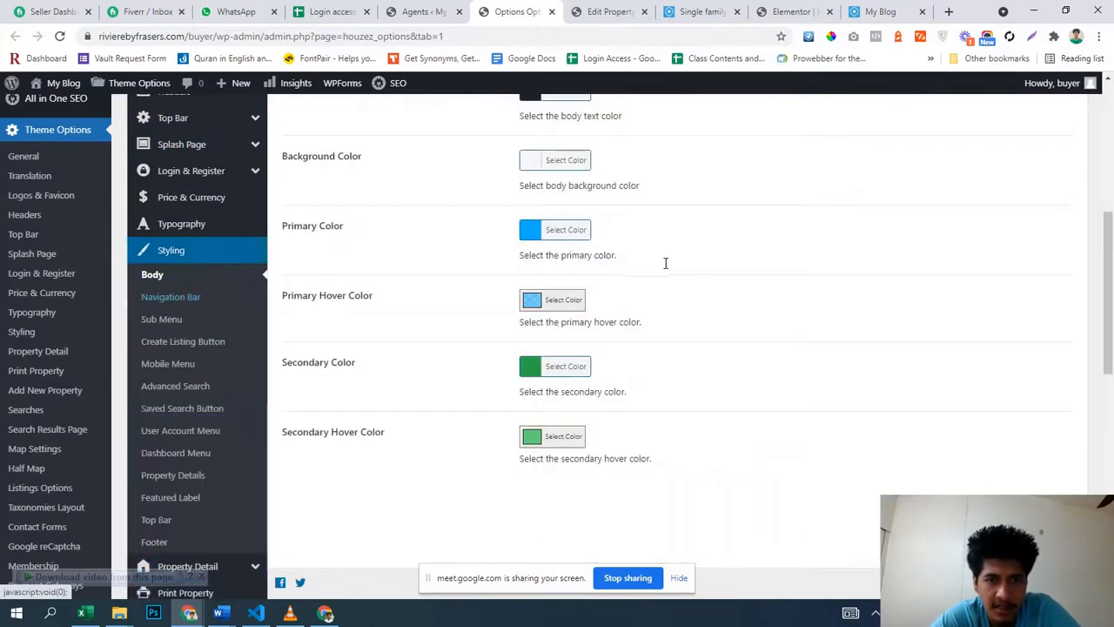
- Review the Body color options and open and close the Text Color picker
scroll(662, 269, "up", 3)
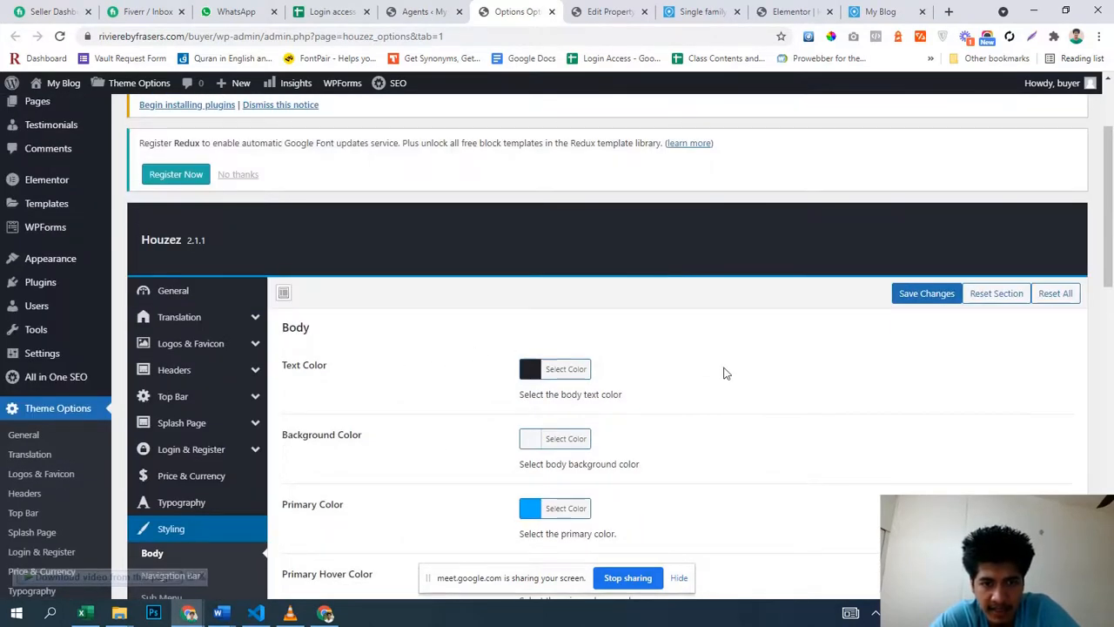
scroll(724, 373, "down", 2)
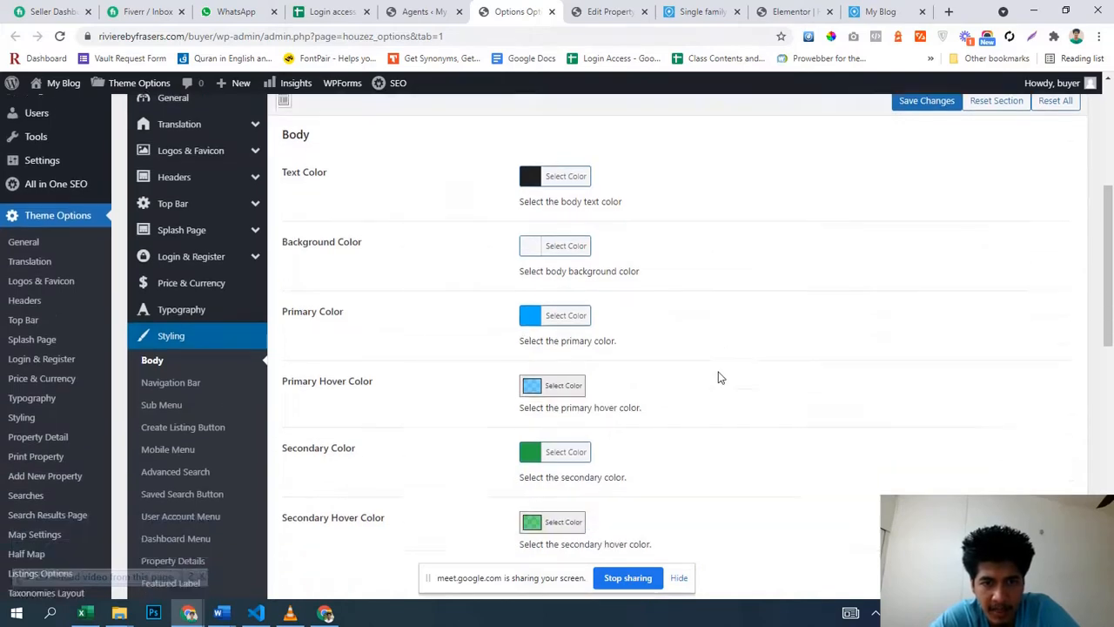
scroll(719, 376, "down", 2)
scroll(722, 380, "up", 2)
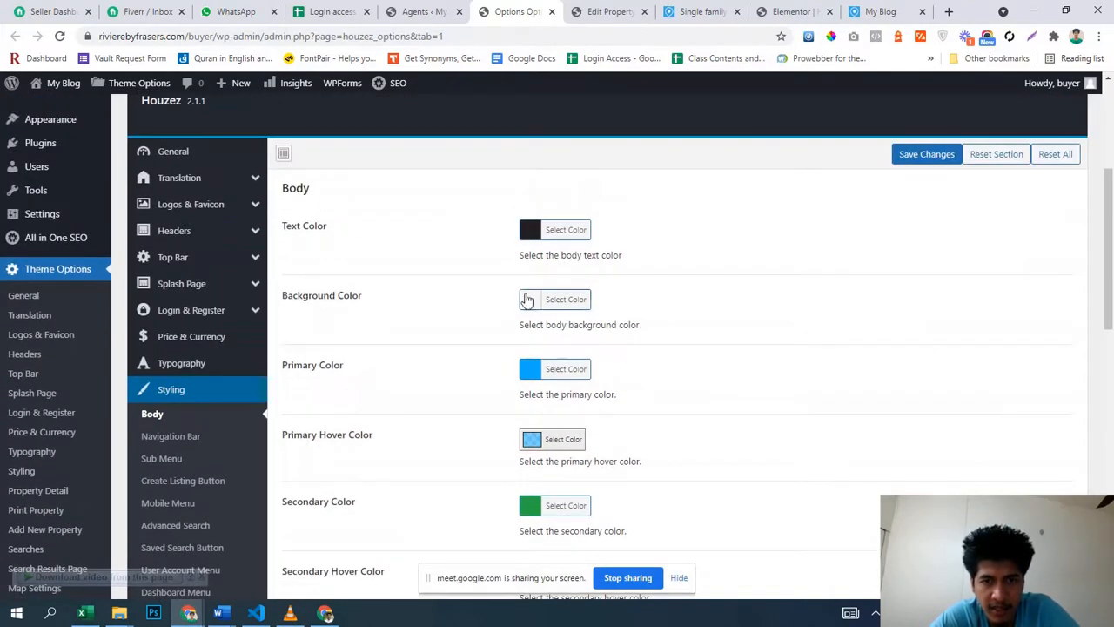
left_click(533, 232)
left_click(534, 237)
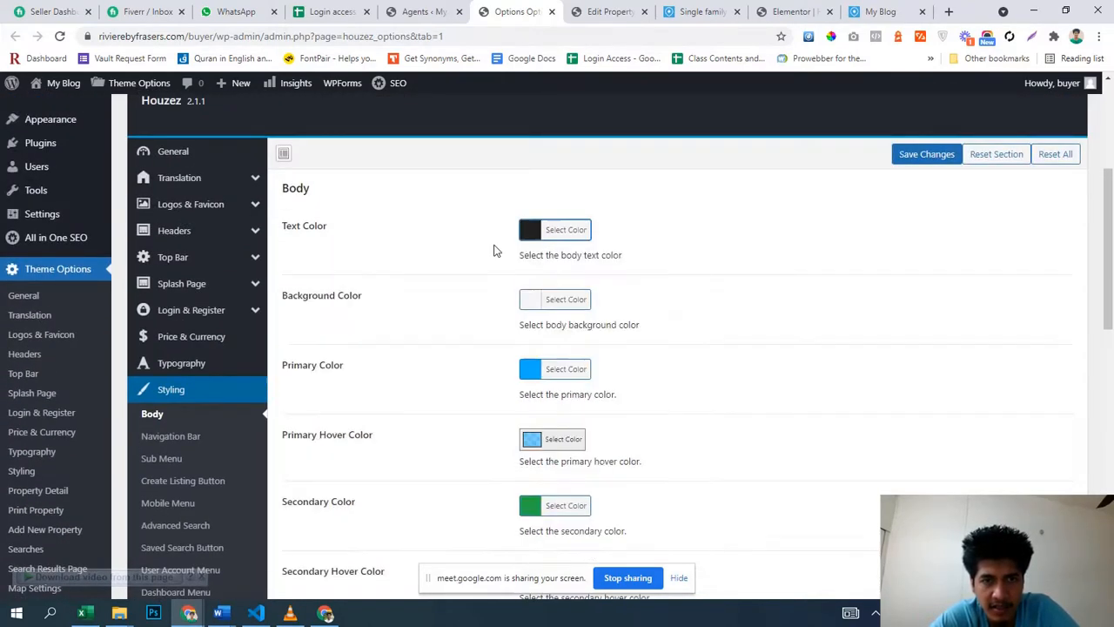
- Set the theme's secondary color to the purple #6b3bf9
scroll(396, 325, "down", 5)
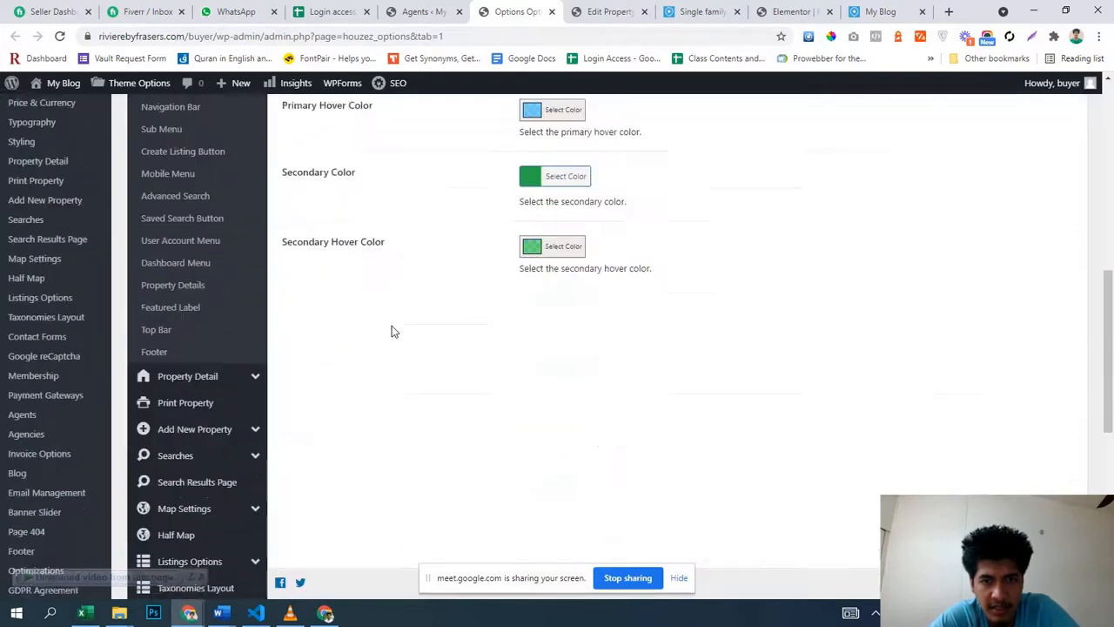
left_click(529, 166)
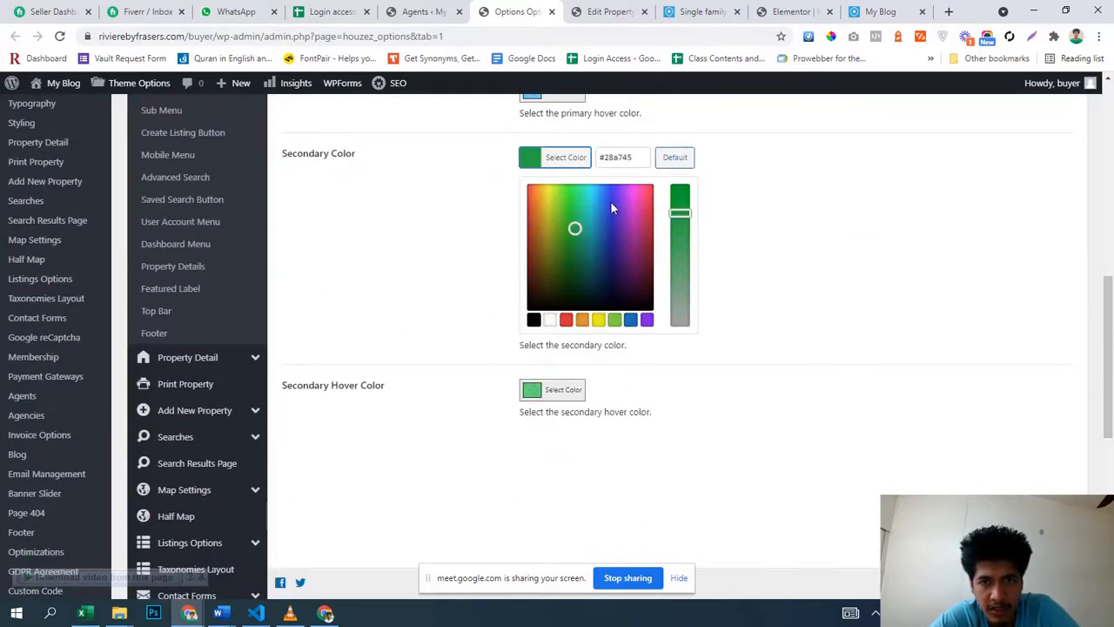
mouse_move(612, 208)
left_mouse_down()
mouse_move(635, 185)
mouse_move(617, 186)
left_mouse_up()
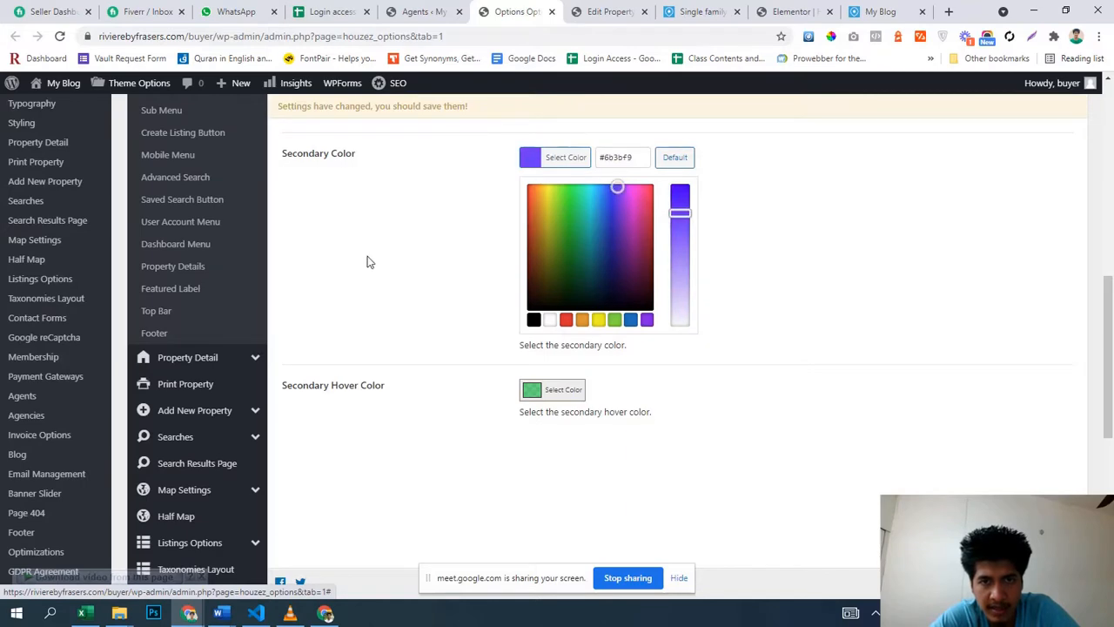
scroll(367, 261, "down", 3)
scroll(921, 472, "up", 7)
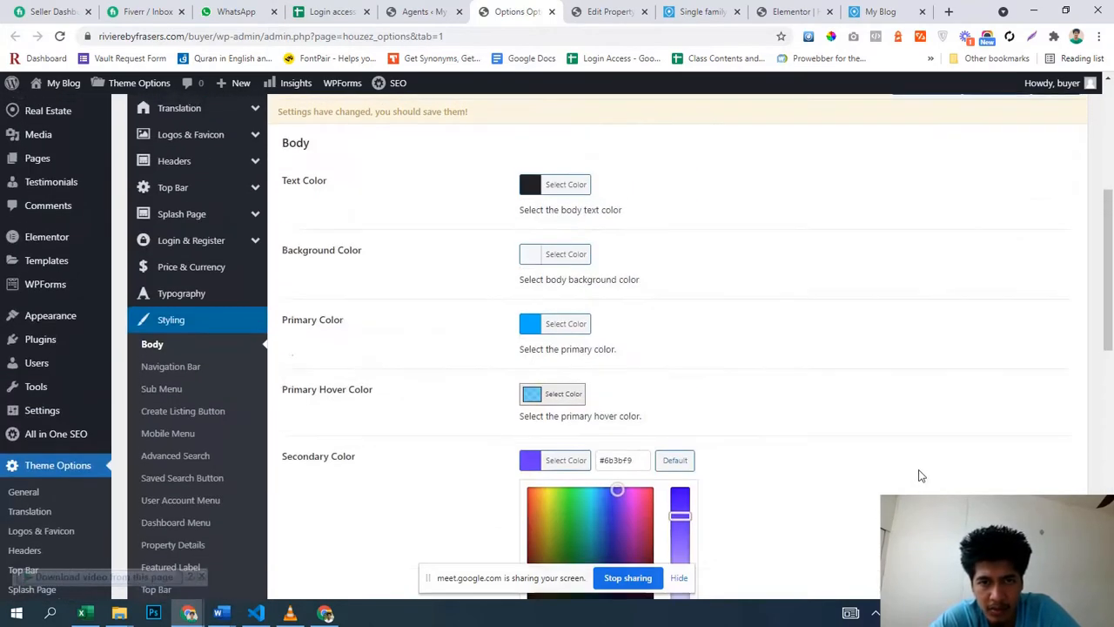
- Set the theme's primary color to the crimson #b70030
scroll(918, 475, "down", 3)
scroll(919, 475, "up", 2)
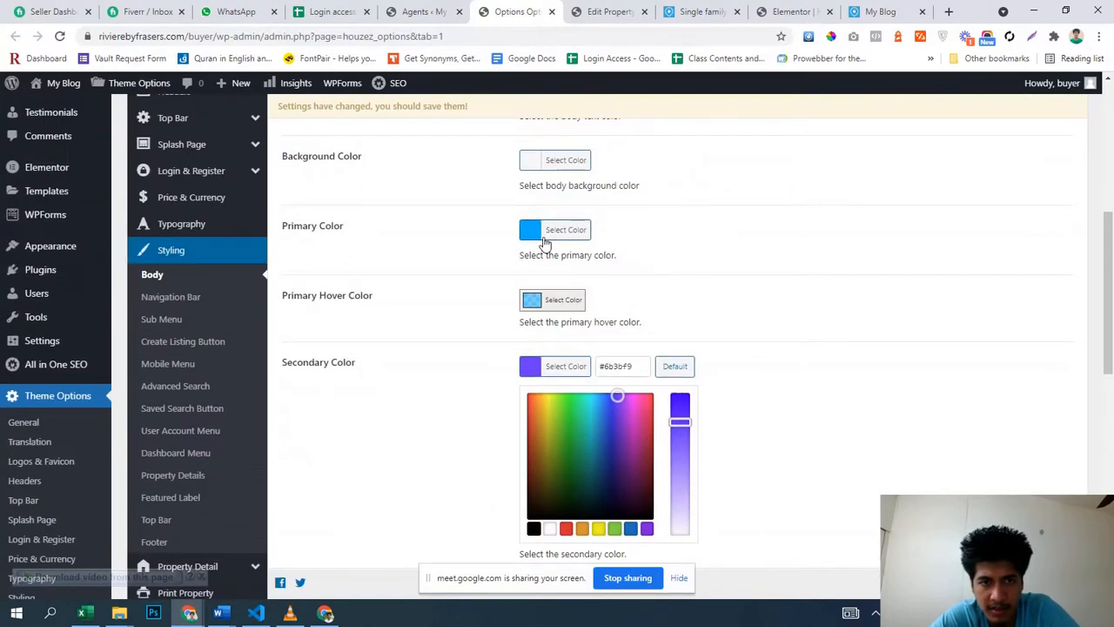
left_click(545, 232)
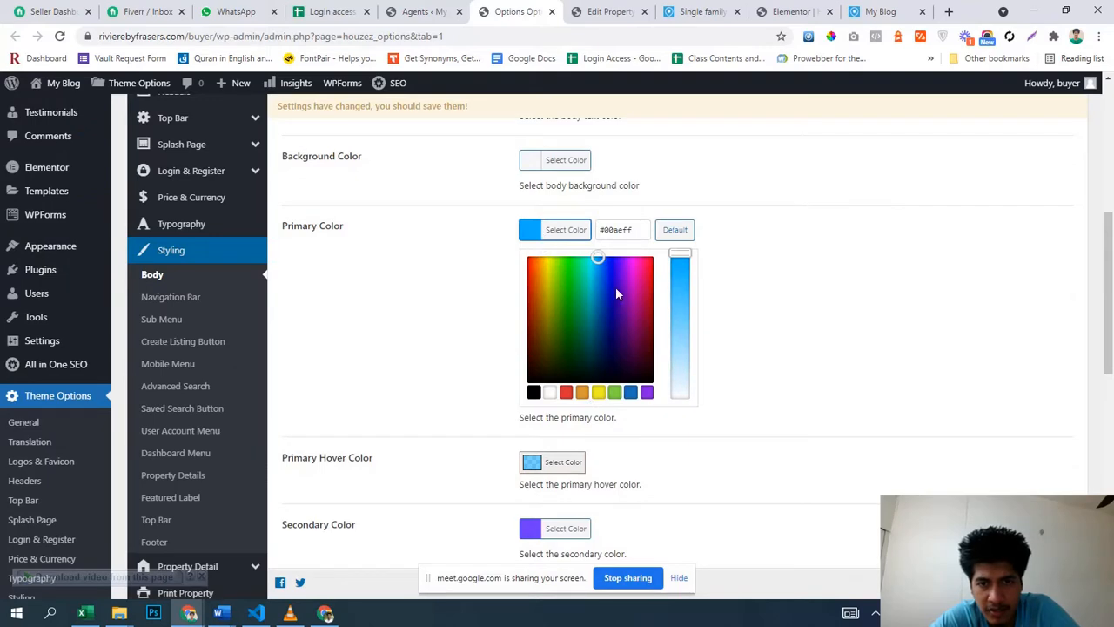
mouse_move(615, 293)
left_mouse_down()
mouse_move(651, 268)
mouse_move(648, 254)
mouse_move(651, 291)
mouse_move(842, 298)
left_mouse_up()
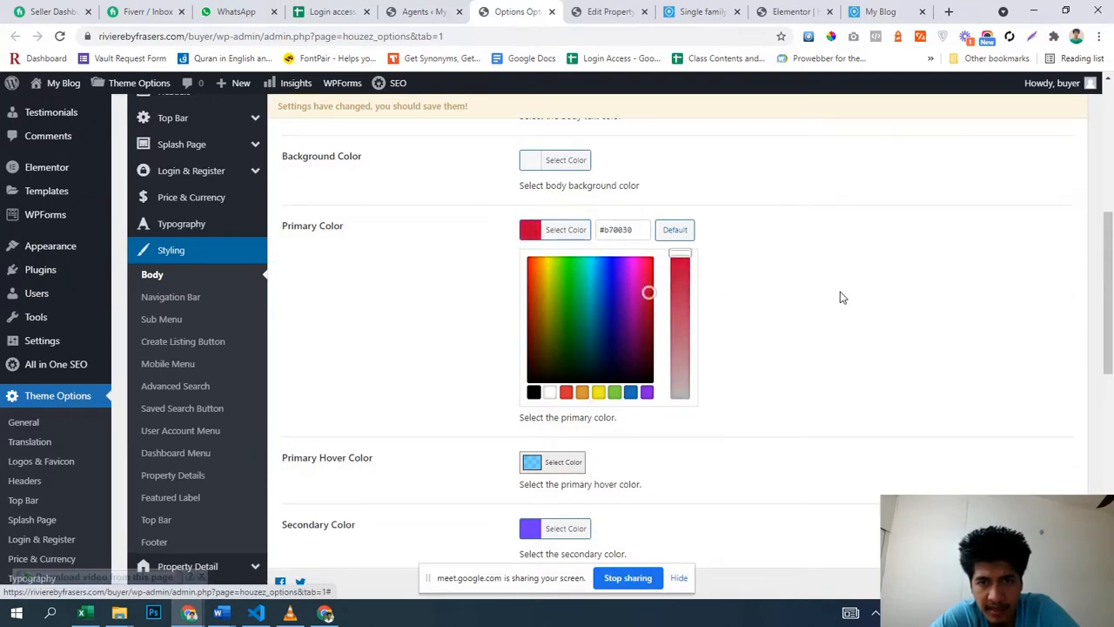
scroll(856, 351, "down", 5)
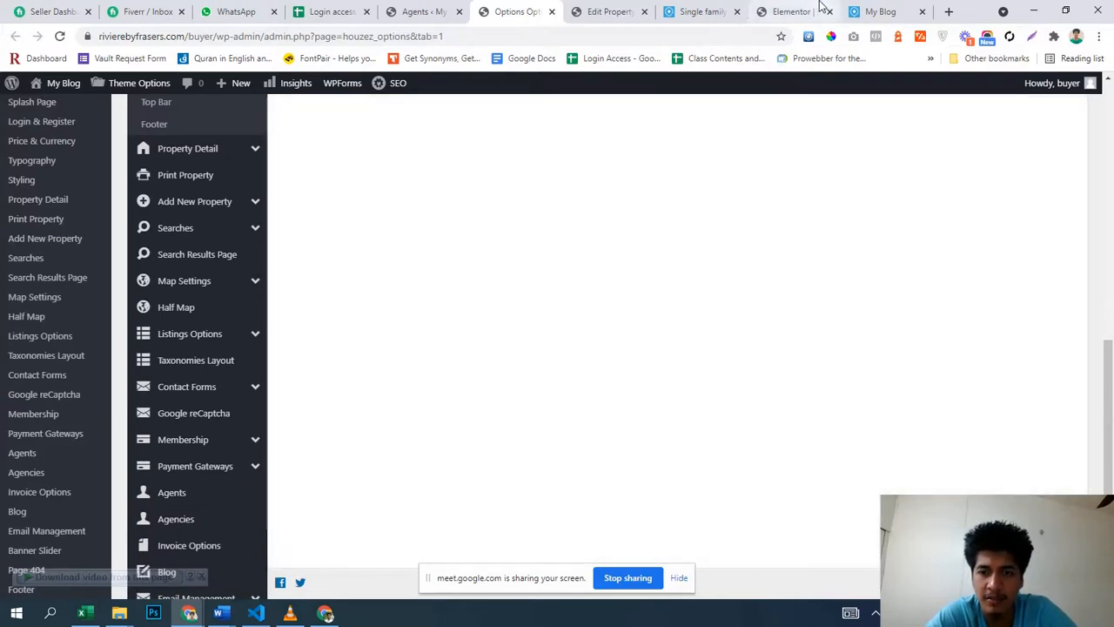
- Glance at the Elementor page and property editor, return to the theme options and save the changed body colors
left_click(821, 8)
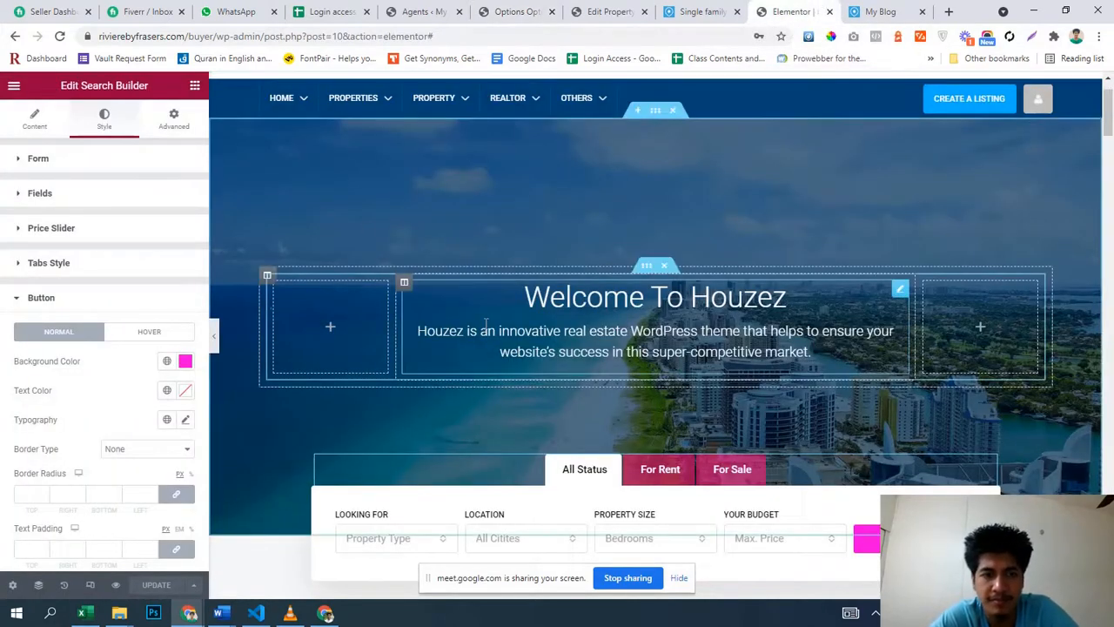
left_click(607, 10)
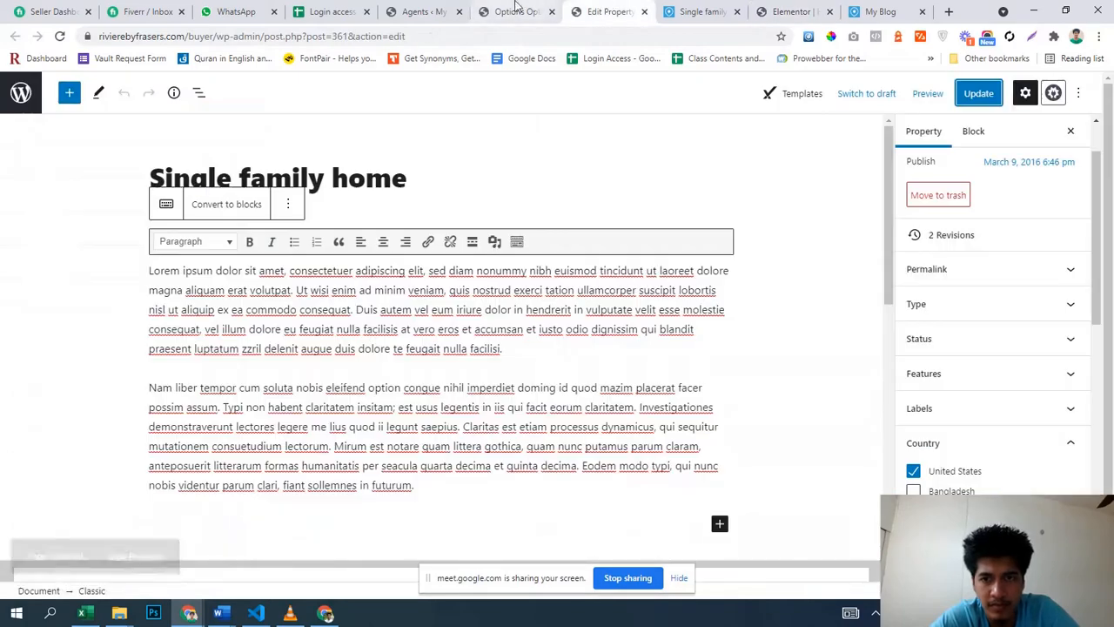
left_click(515, 9)
scroll(688, 393, "up", 15)
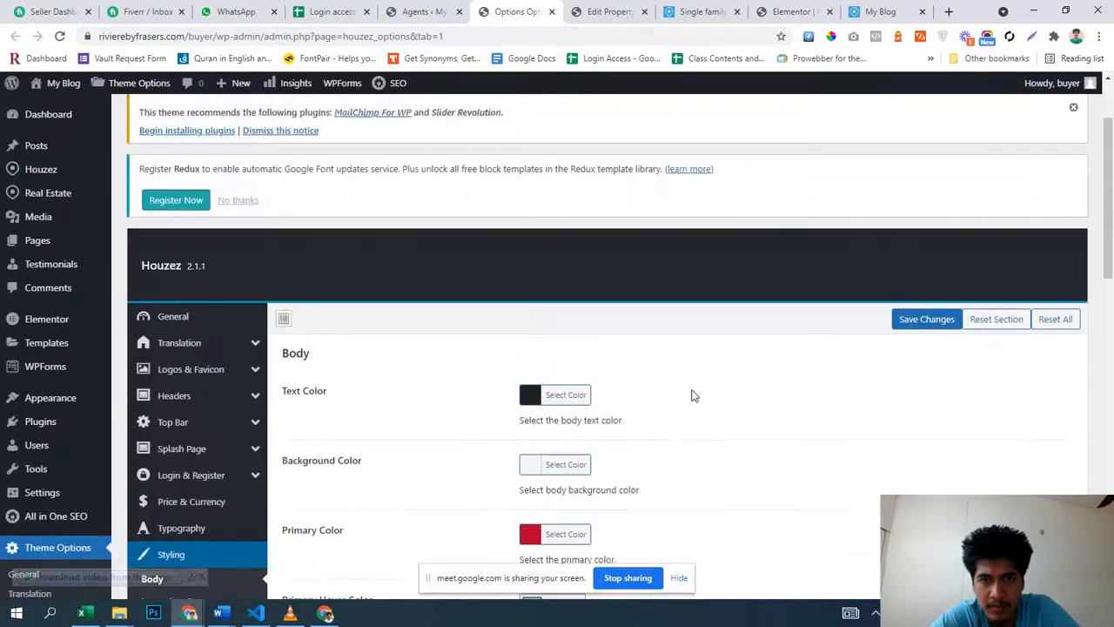
scroll(691, 396, "down", 2)
scroll(692, 398, "down", 9)
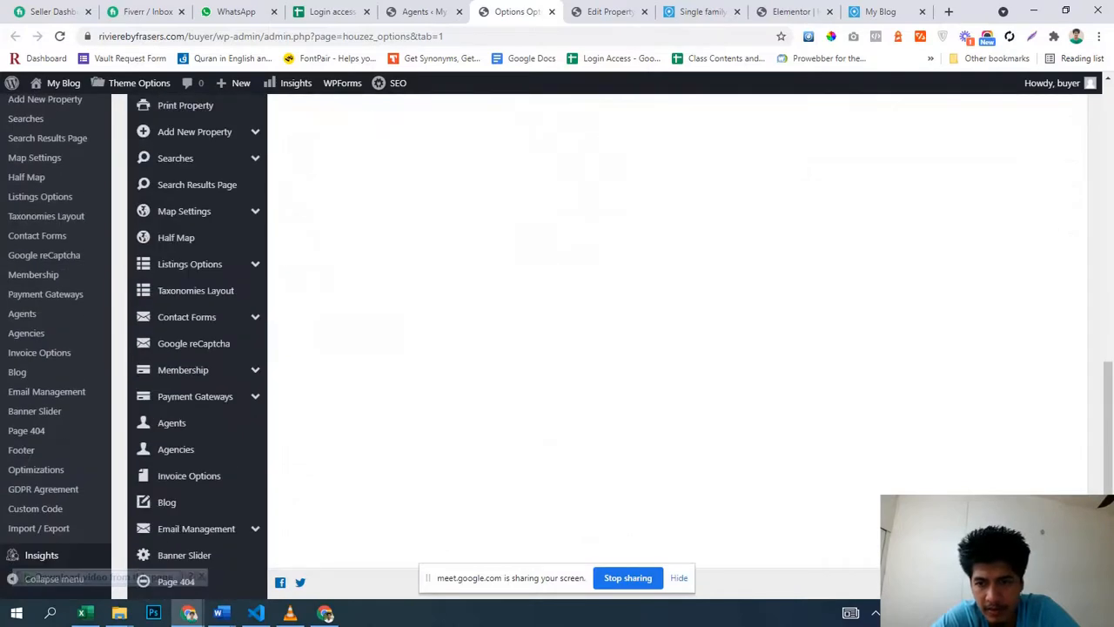
scroll(906, 433, "up", 10)
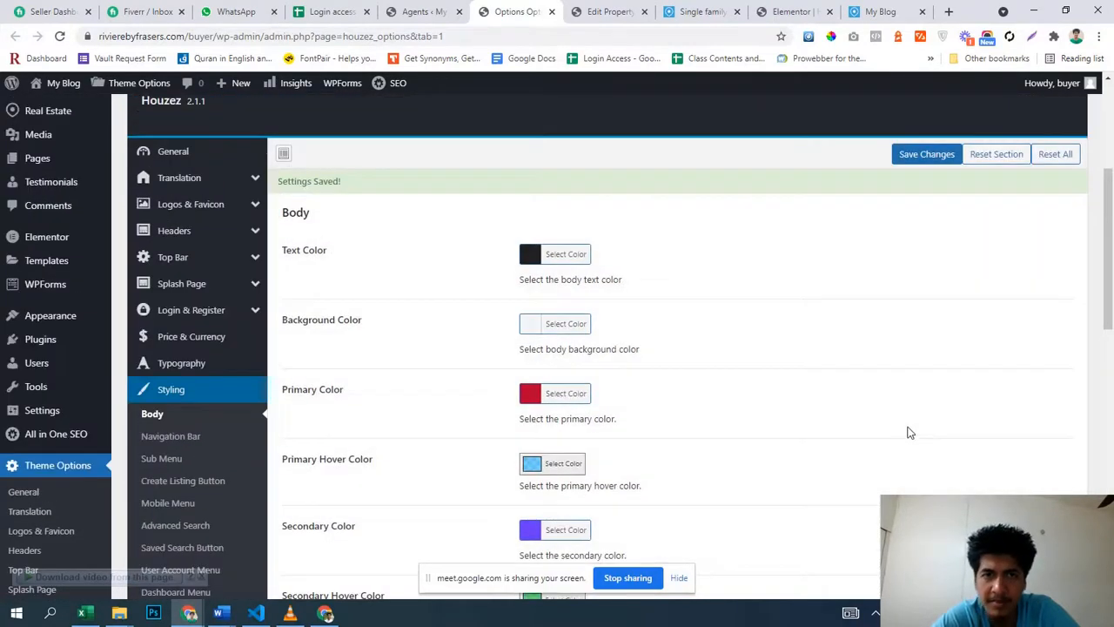
- Return to the Elementor home page and preview it in a new browser tab
left_click(702, 12)
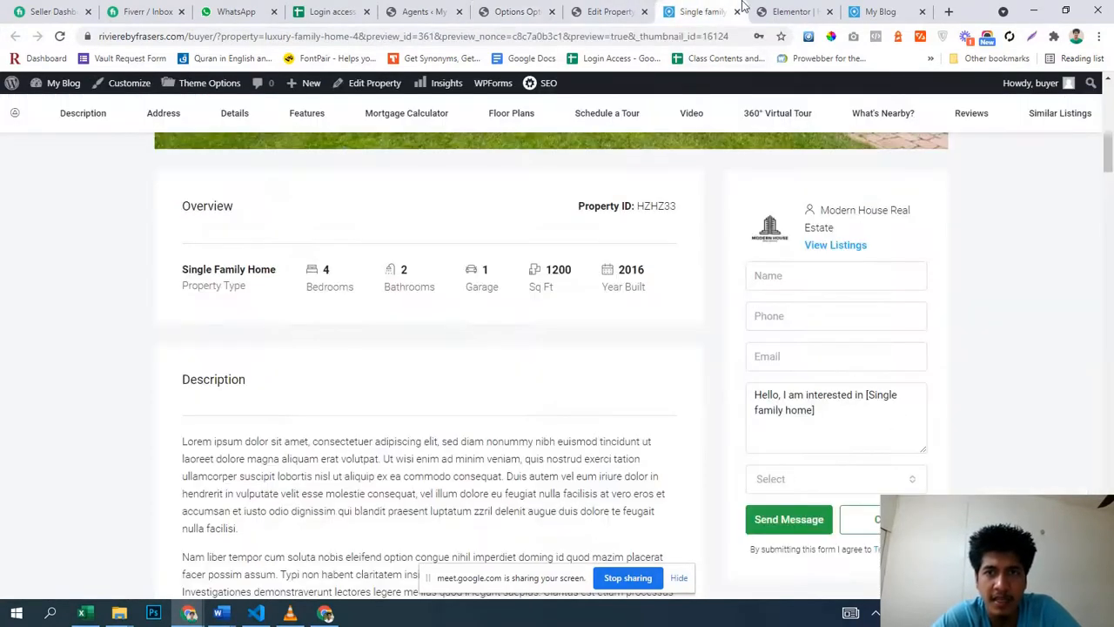
left_click(755, 11)
left_click(117, 588)
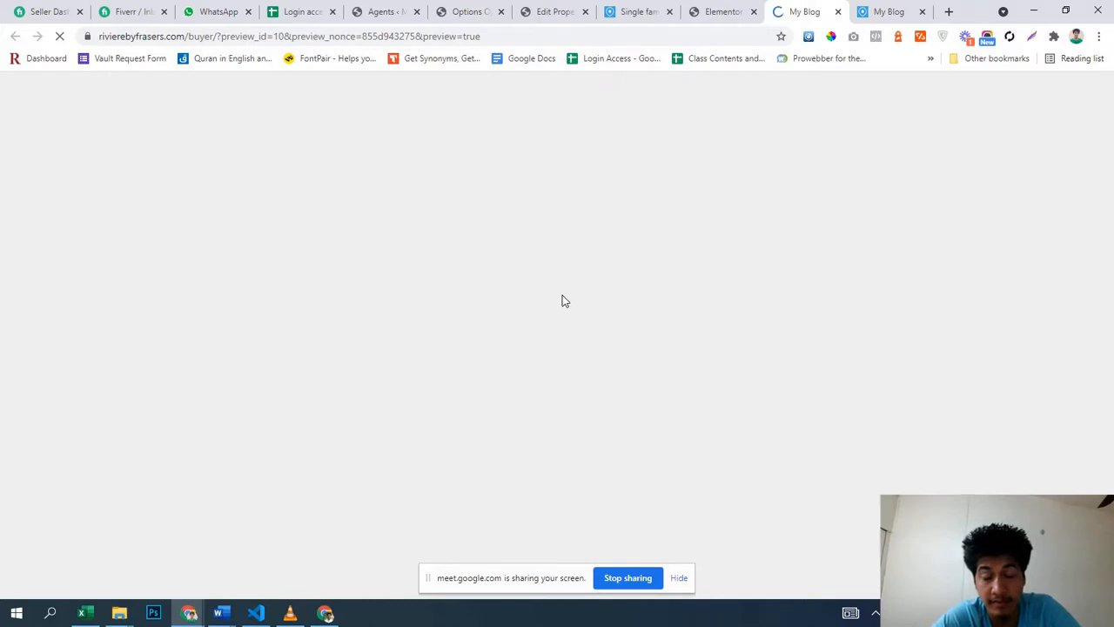
- Examine the search form, the Discover Our Featured Listings carousel and the Residential section on the previewed home page
scroll(610, 305, "down", 3)
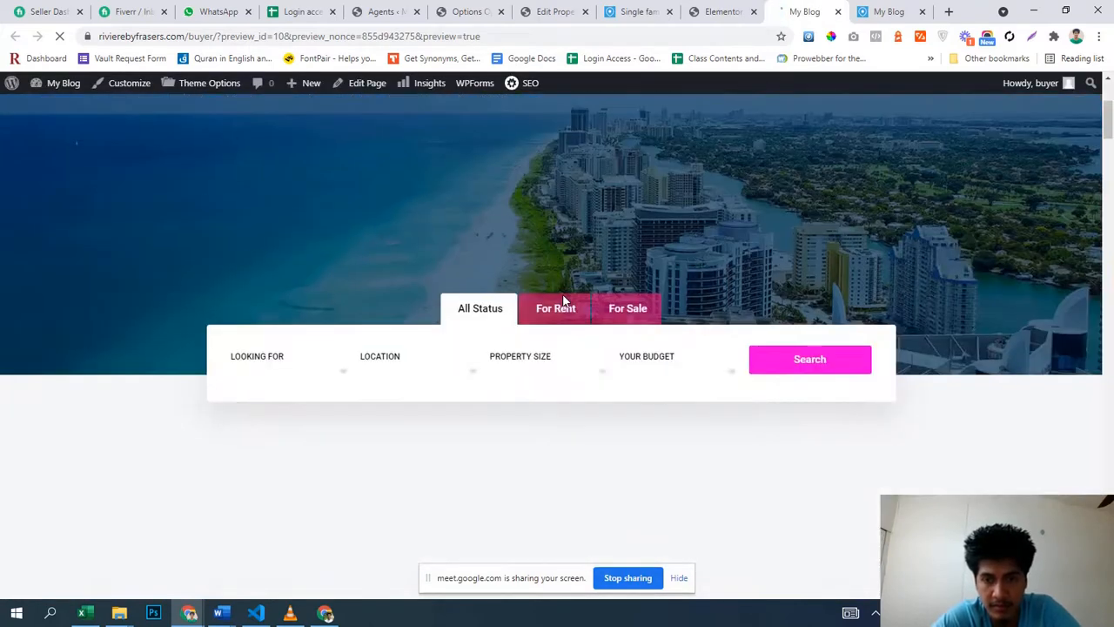
scroll(829, 358, "down", 3)
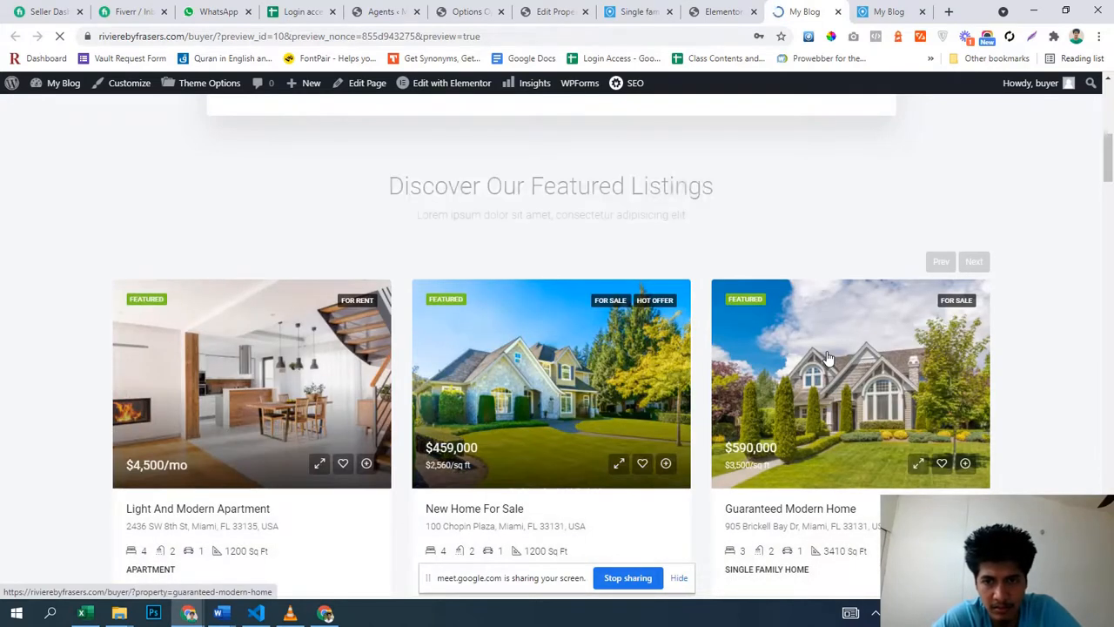
scroll(829, 358, "down", 4)
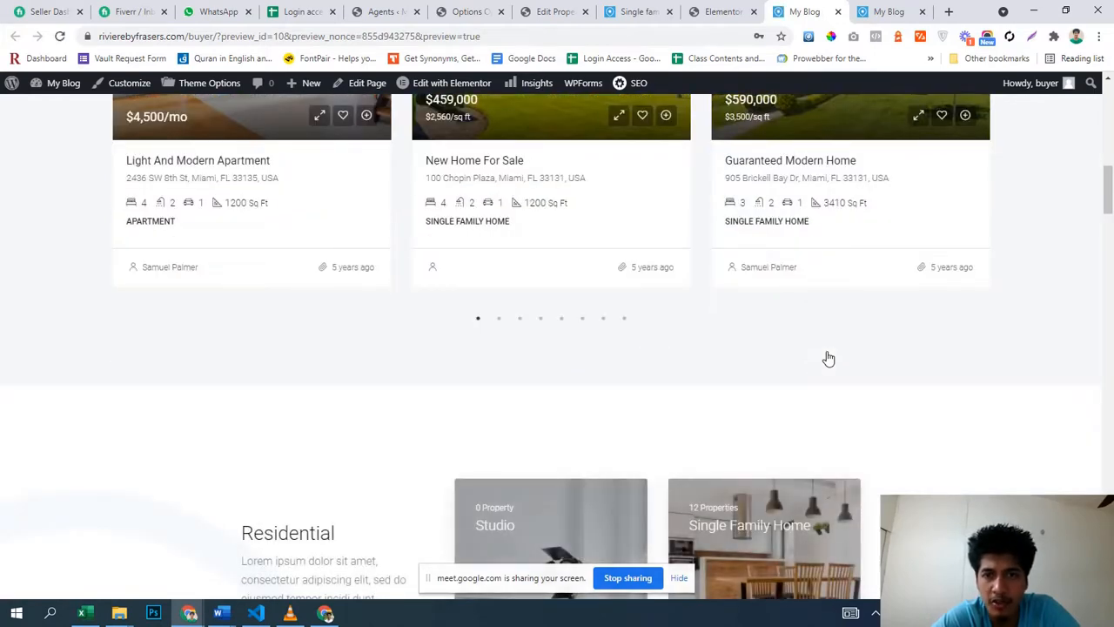
scroll(829, 358, "up", 2)
scroll(829, 358, "down", 3)
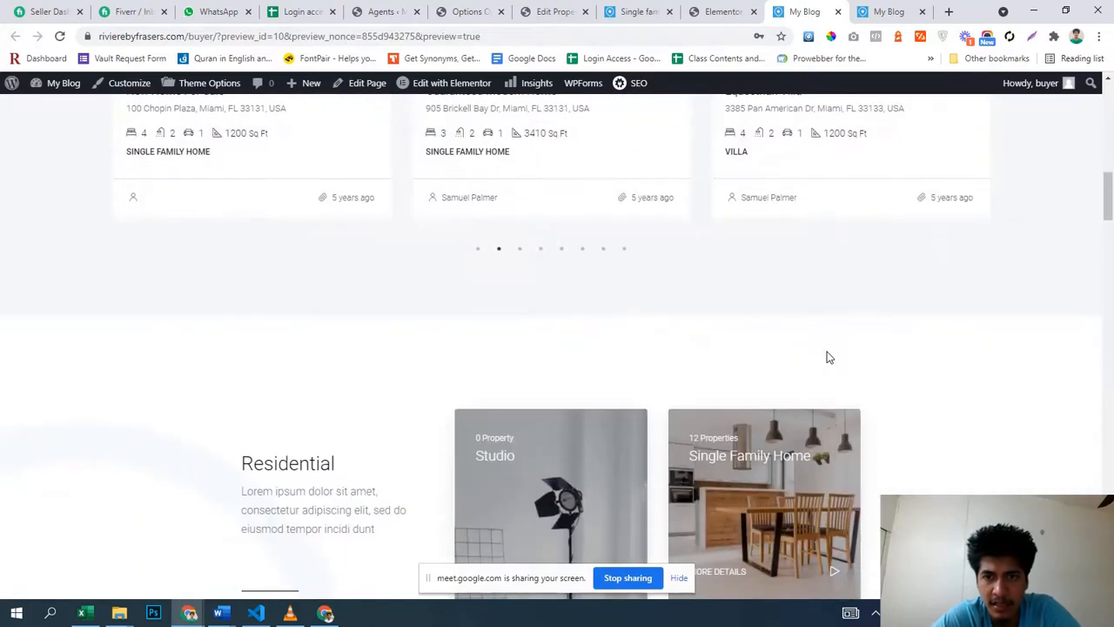
scroll(829, 358, "up", 2)
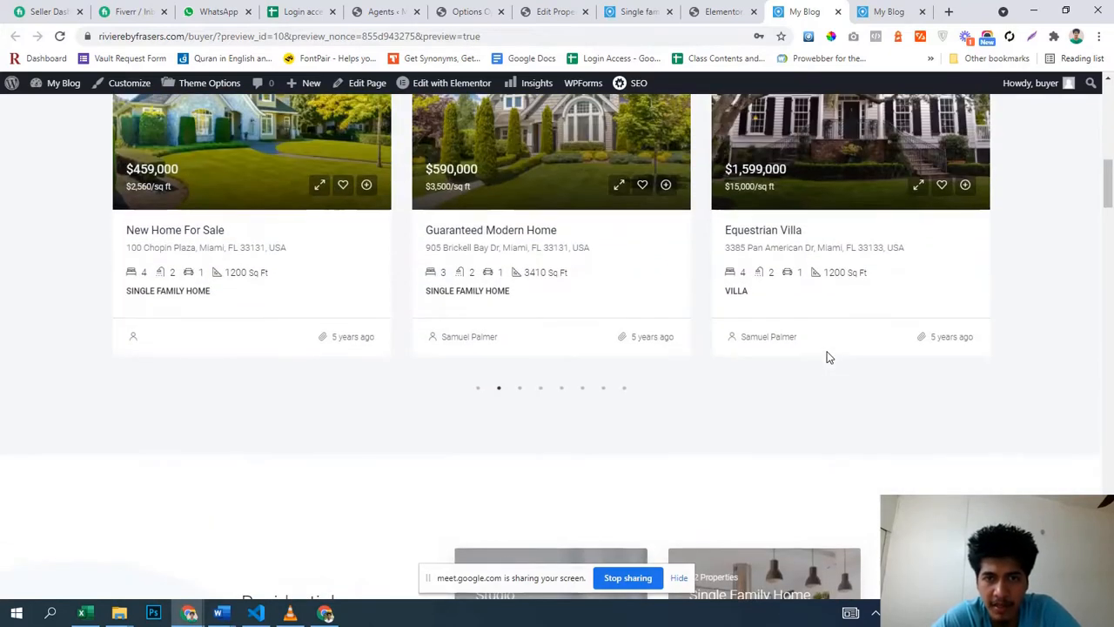
scroll(828, 357, "down", 8)
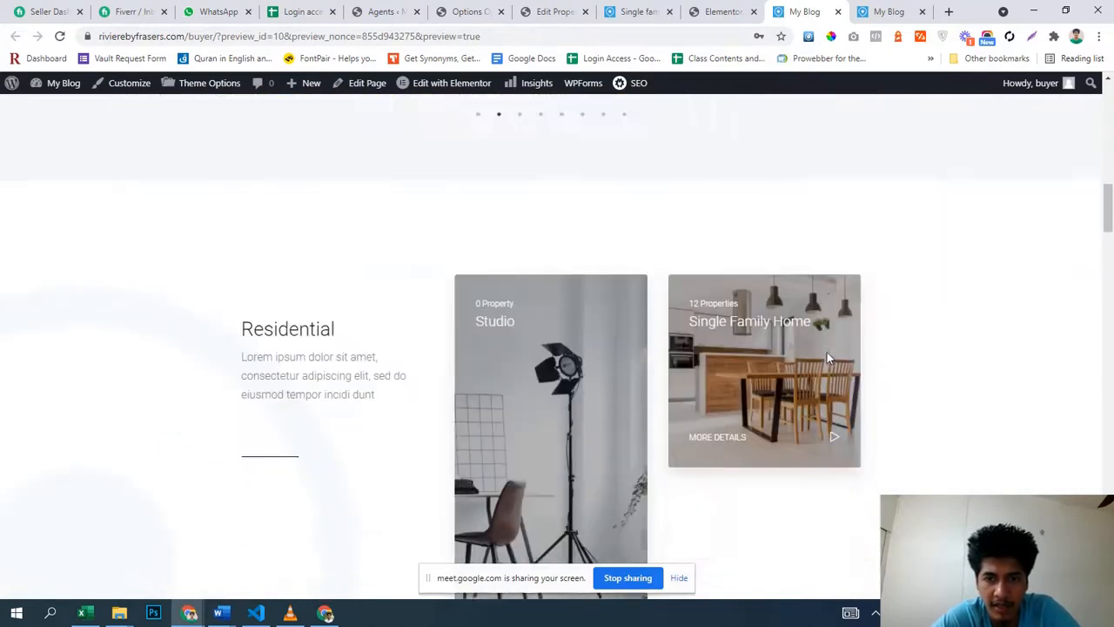
scroll(829, 358, "up", 8)
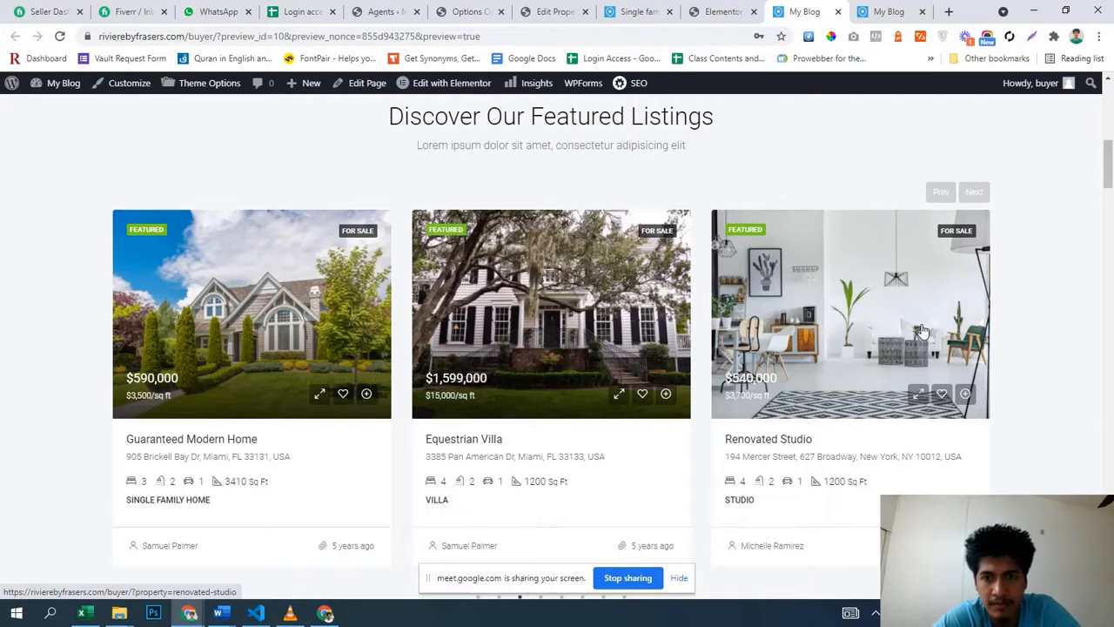
scroll(871, 357, "up", 1)
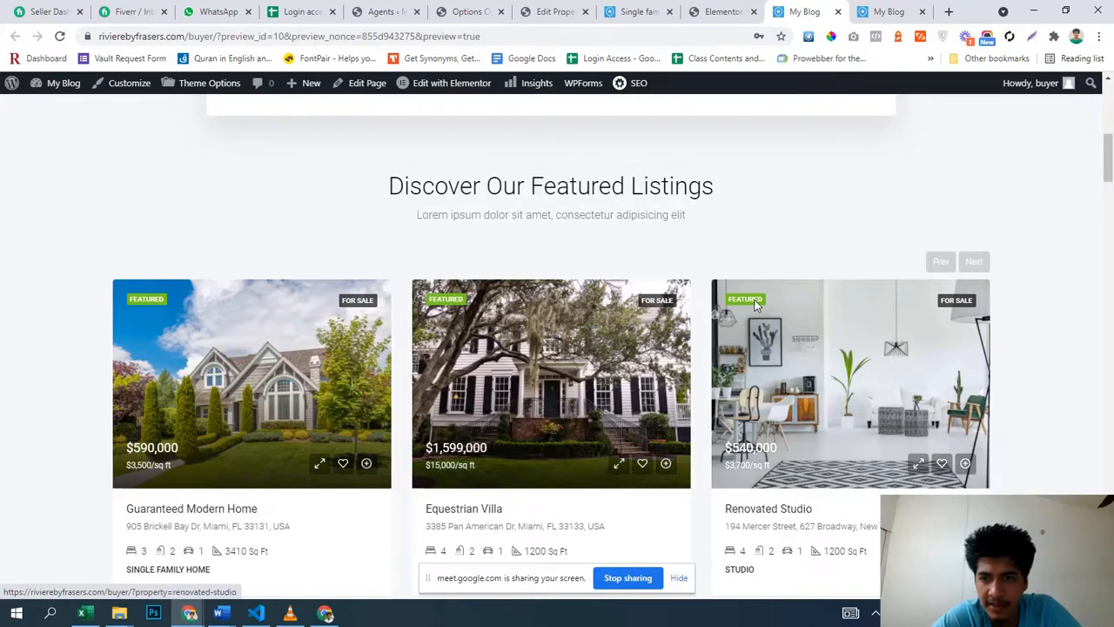
- Look through the rest of the previewed home page, including the rental listings, Meet Our Agents, Testimonials and footer
scroll(990, 417, "down", 1)
scroll(990, 418, "down", 3)
scroll(990, 418, "up", 3)
scroll(990, 418, "down", 7)
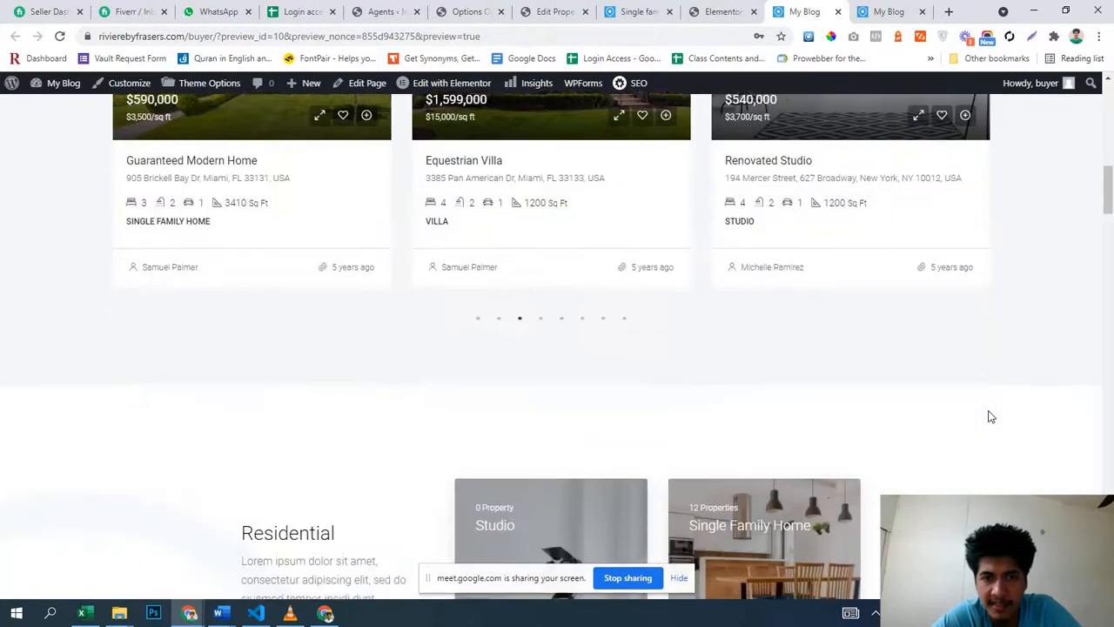
scroll(990, 418, "down", 12)
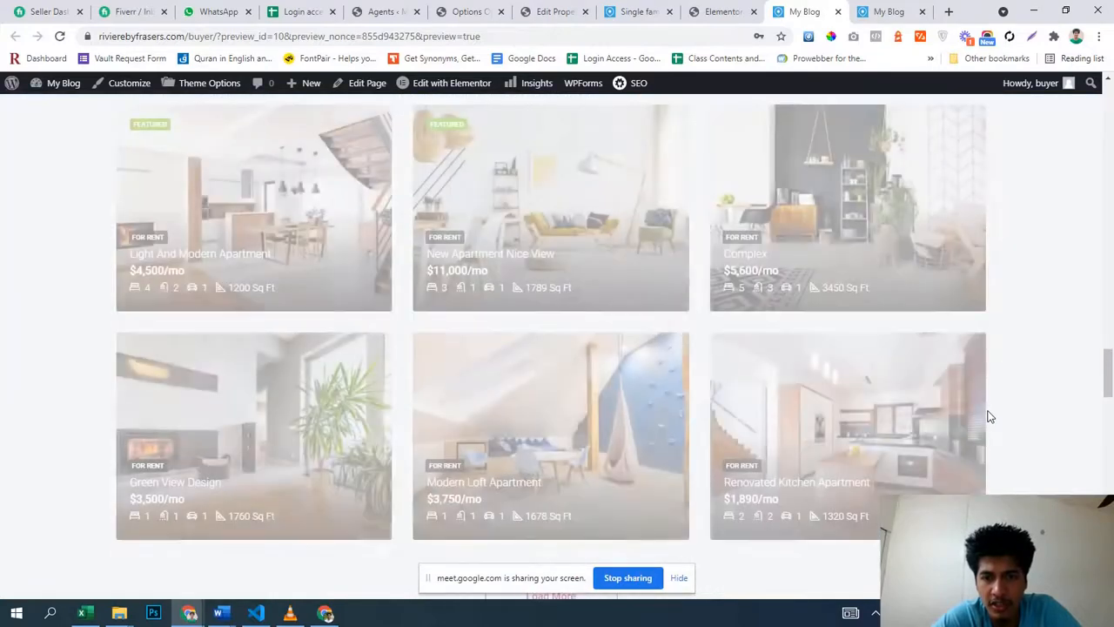
scroll(989, 417, "down", 7)
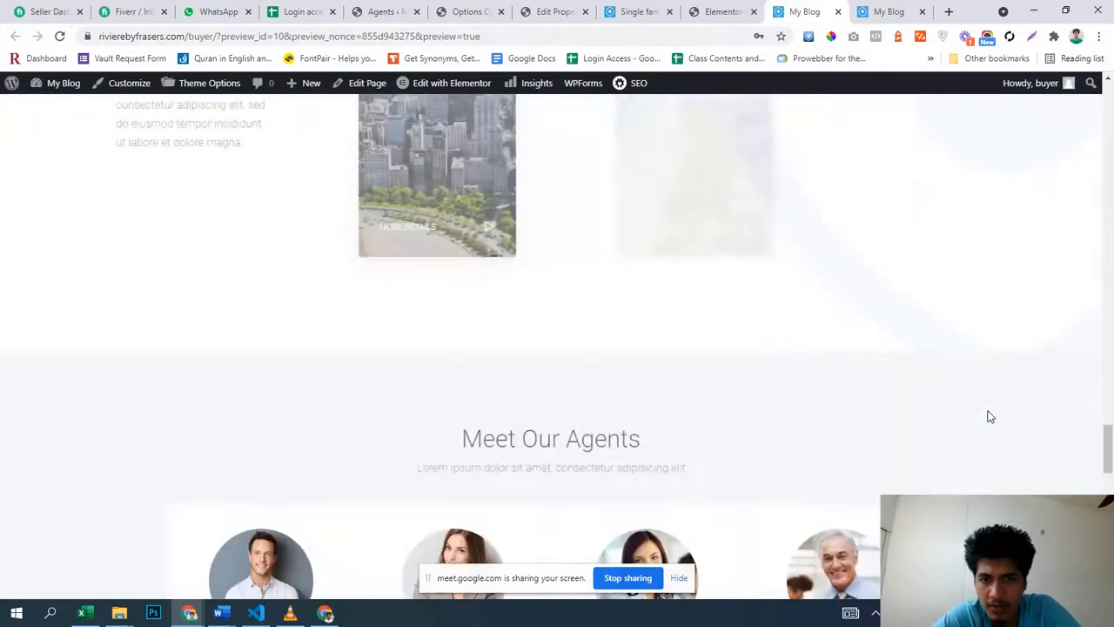
scroll(989, 417, "down", 3)
scroll(988, 416, "up", 2)
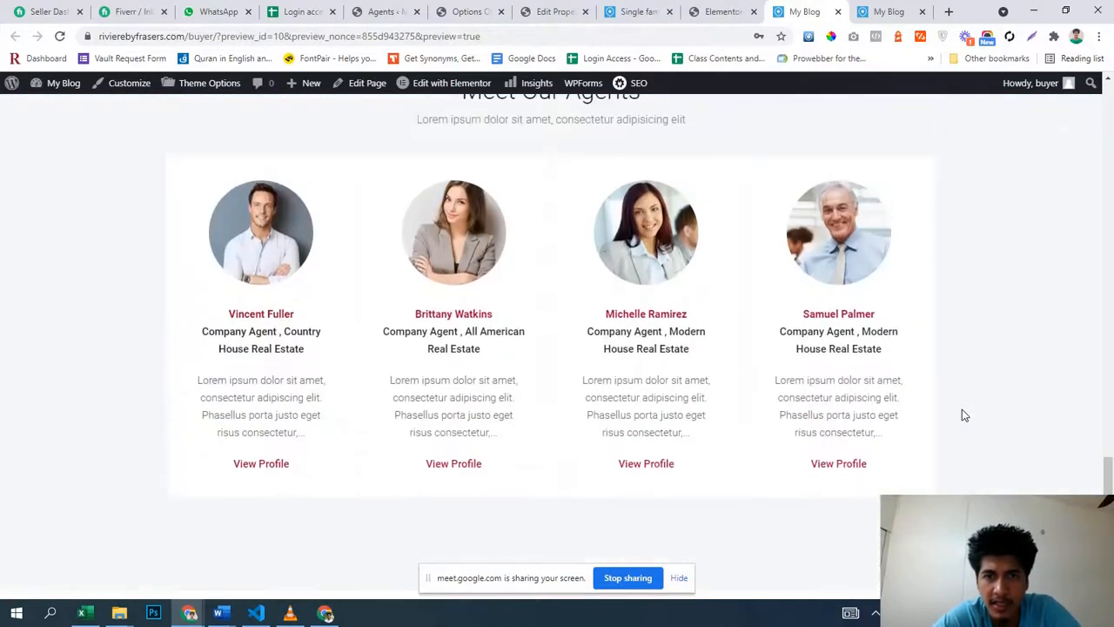
scroll(253, 357, "down", 5)
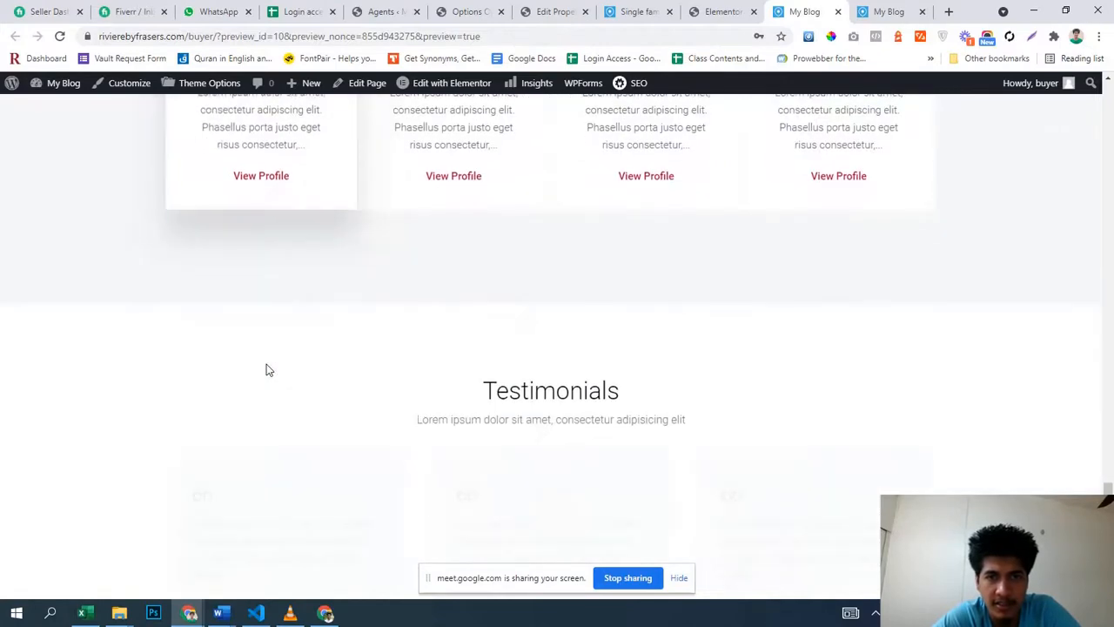
scroll(269, 353, "down", 5)
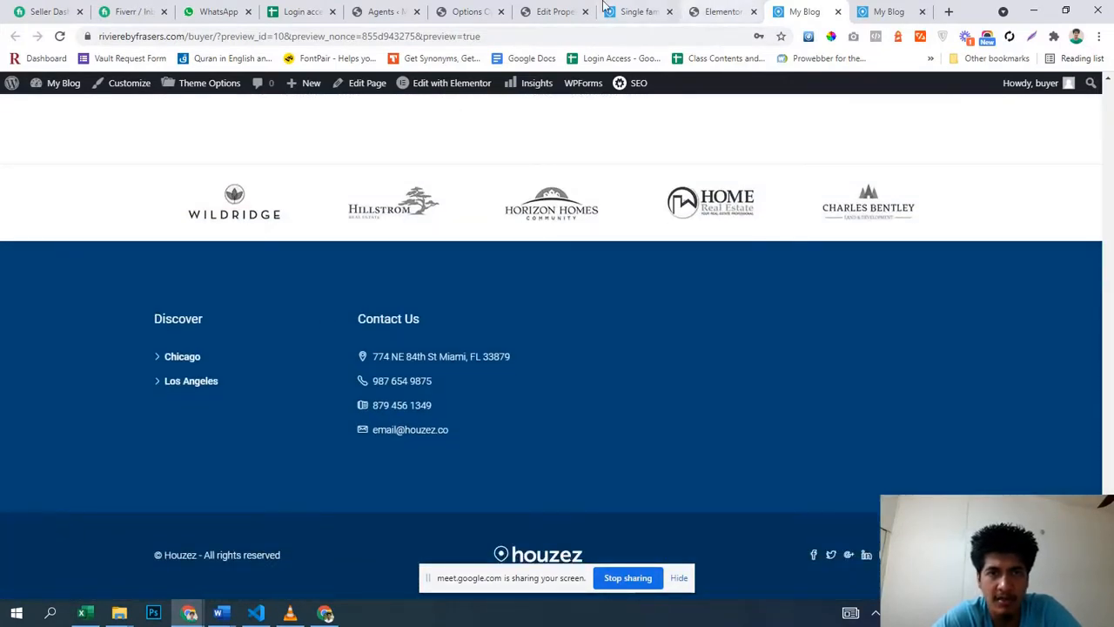
- Switch back to the Body color settings in the Houzez theme options
left_click(469, 10)
scroll(529, 357, "down", 2)
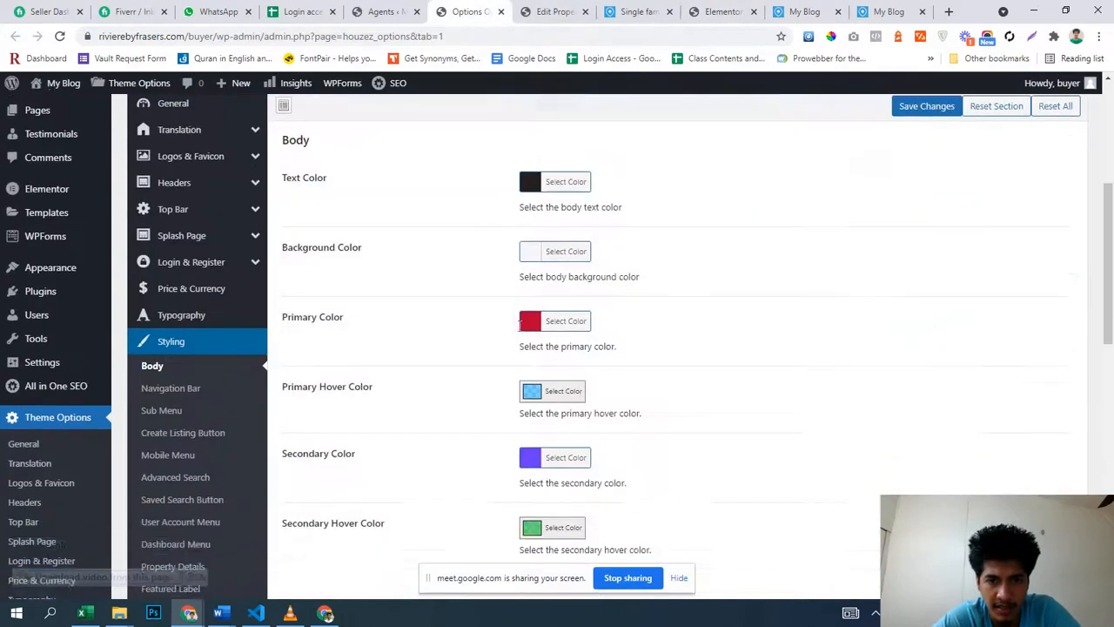
left_click(533, 300)
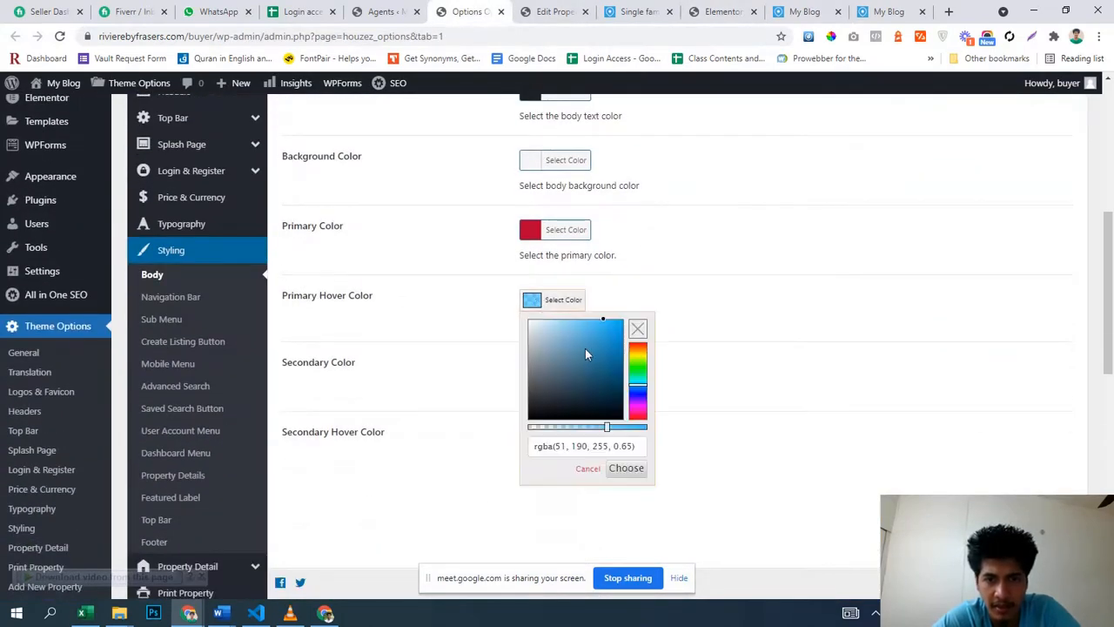
left_click(639, 348)
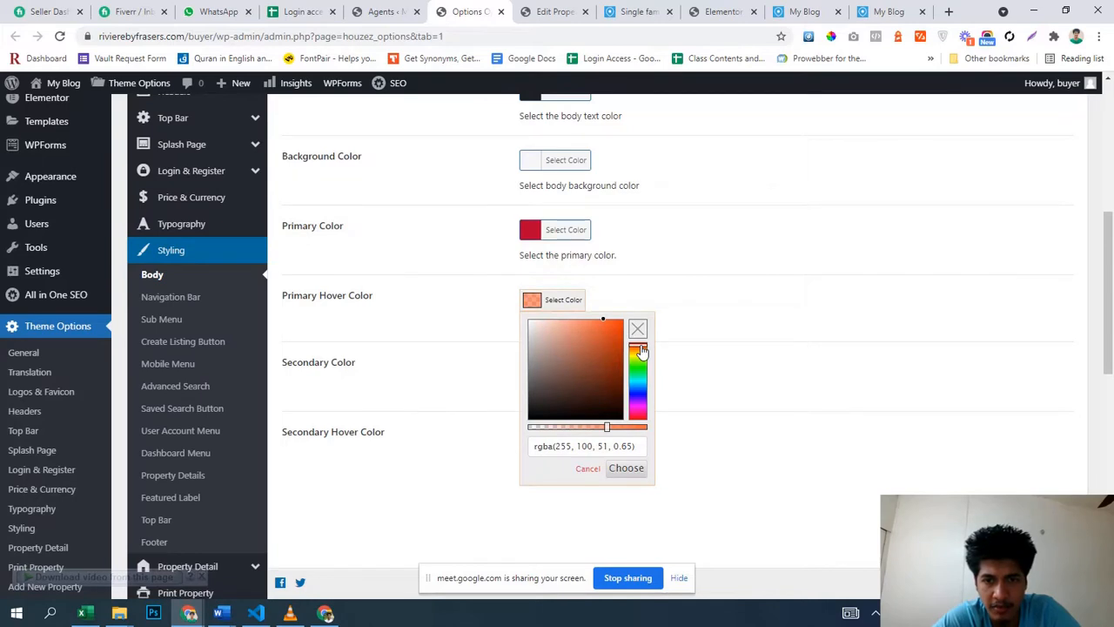
left_click_drag(640, 351, 644, 347)
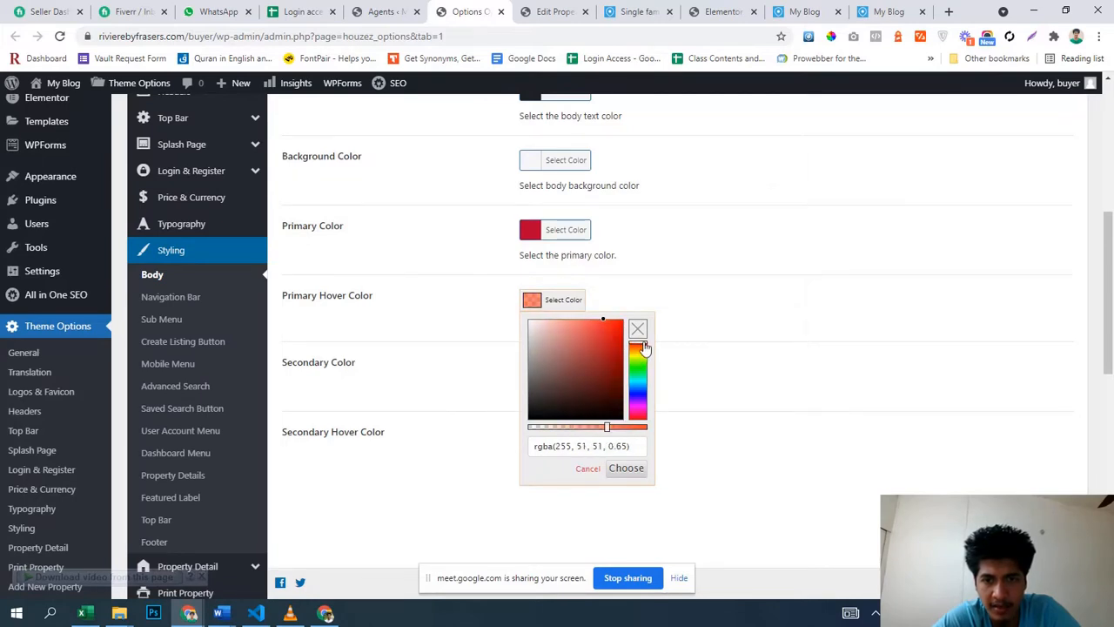
left_click_drag(641, 418, 641, 423)
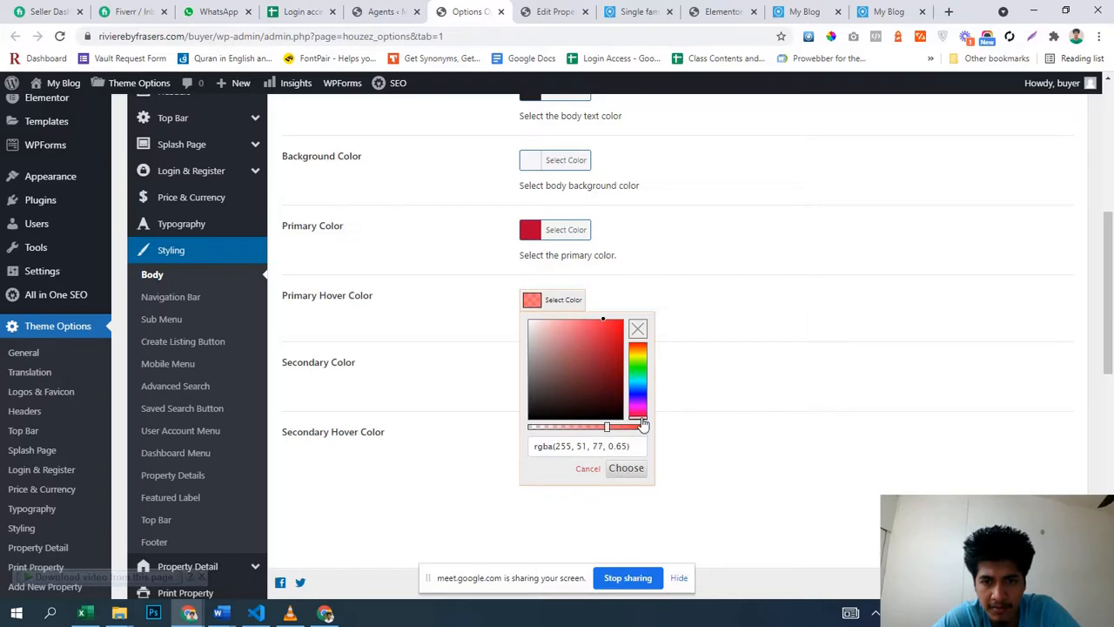
left_click(756, 362)
- Set the theme's primary hover color to the pink rgba(255, 51, 121, 0.65)
scroll(575, 244, "down", 2)
left_click(564, 235)
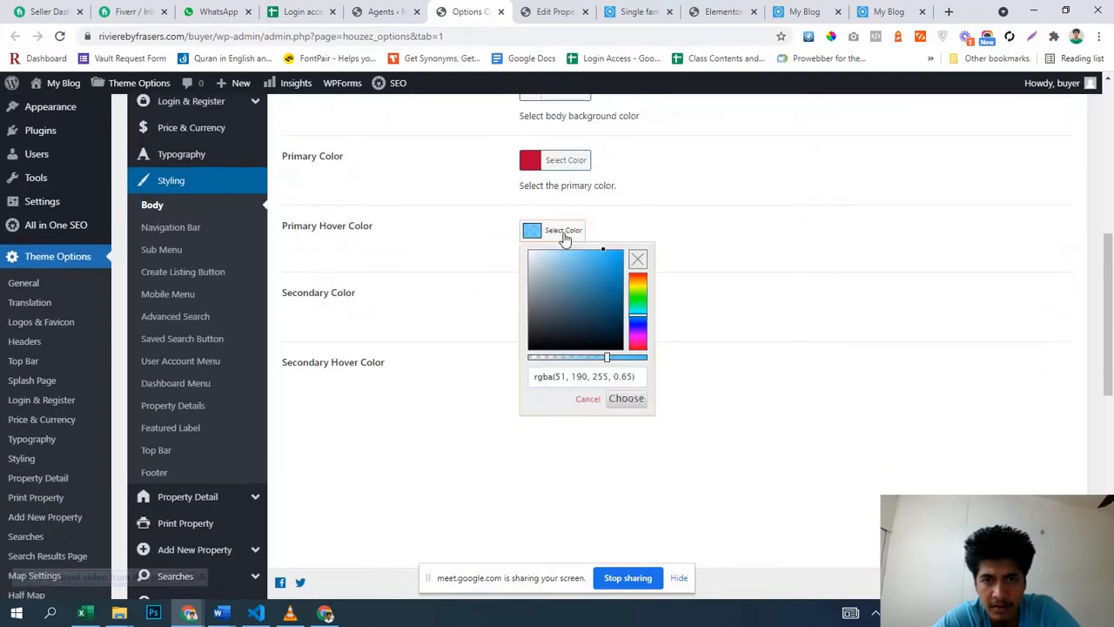
left_click(642, 346)
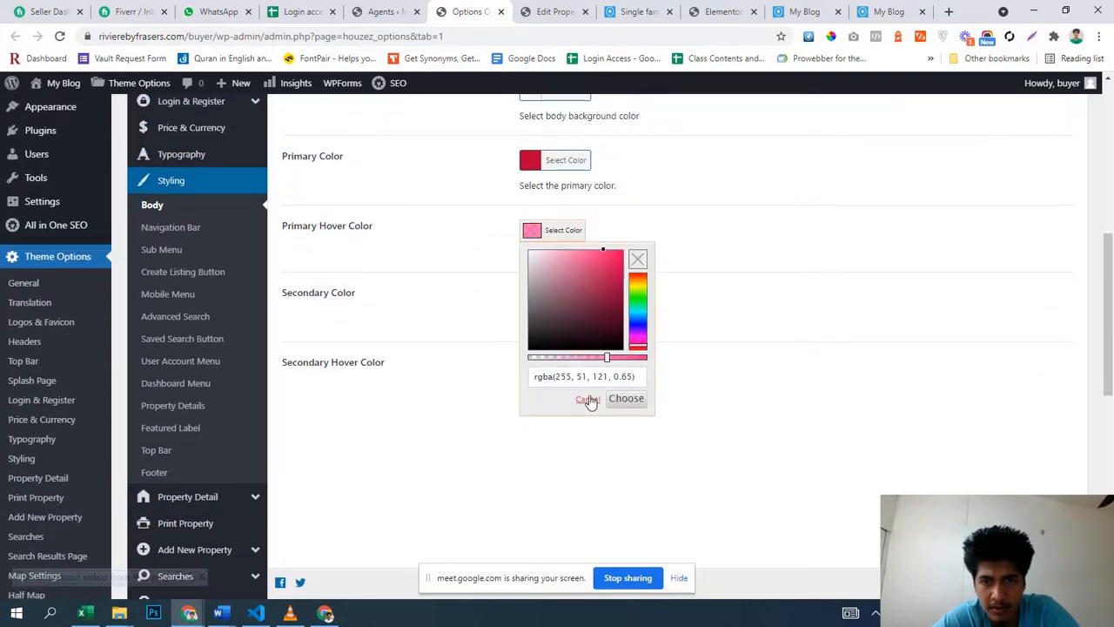
left_click(623, 398)
scroll(662, 326, "up", 1)
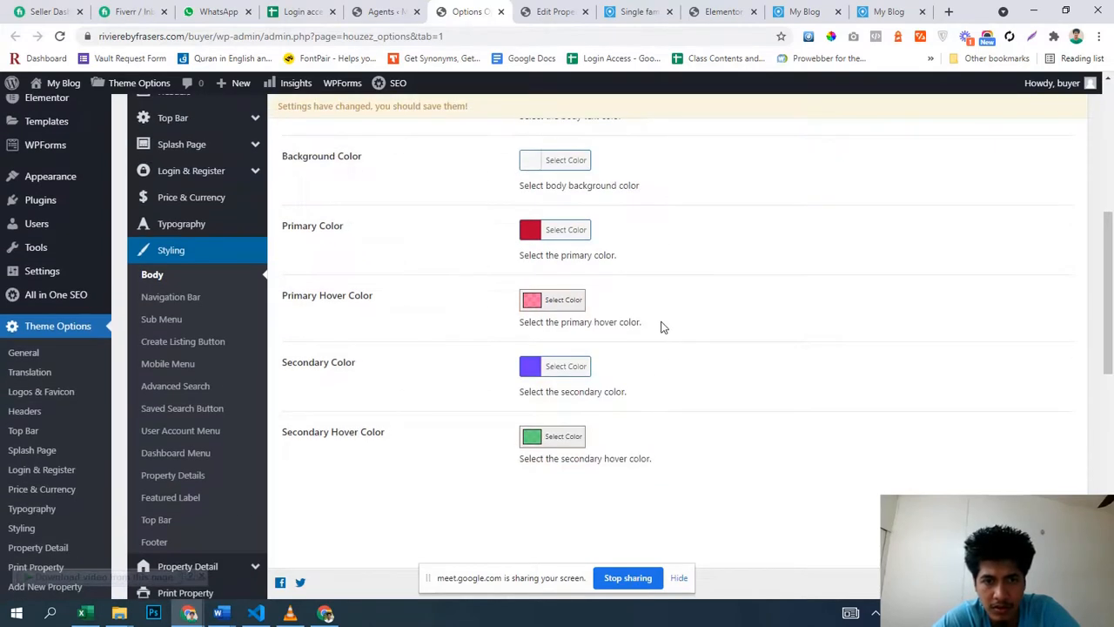
- Change the theme's secondary color by picking a new shade at the red edge of its color spectrum
left_click(532, 370)
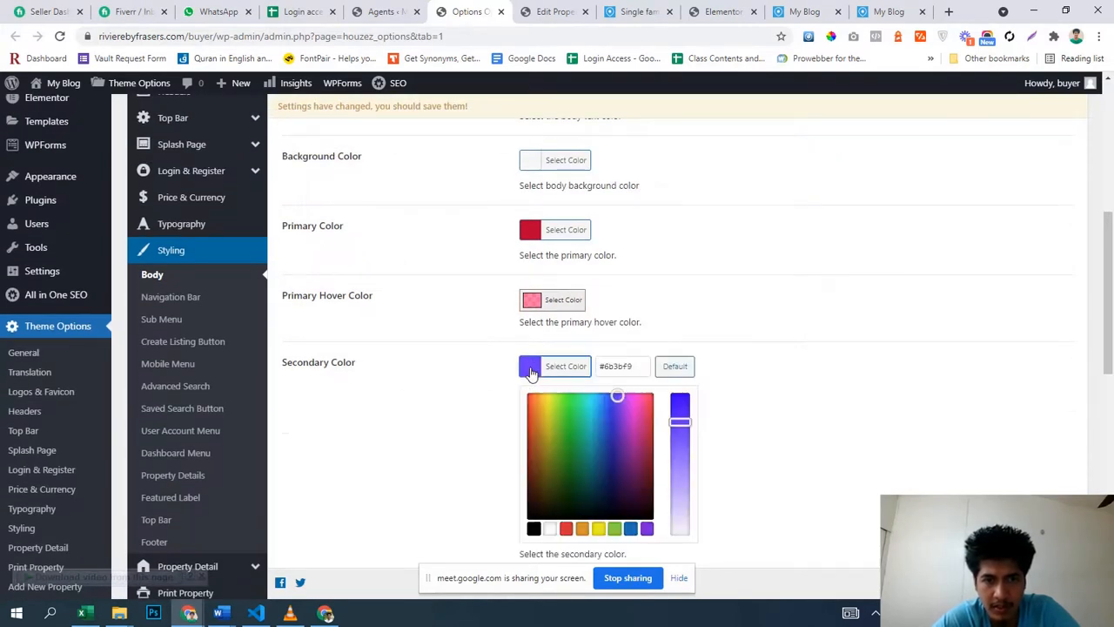
mouse_move(645, 422)
left_mouse_down()
mouse_move(665, 391)
mouse_move(659, 424)
left_mouse_up()
scroll(711, 369, "down", 5)
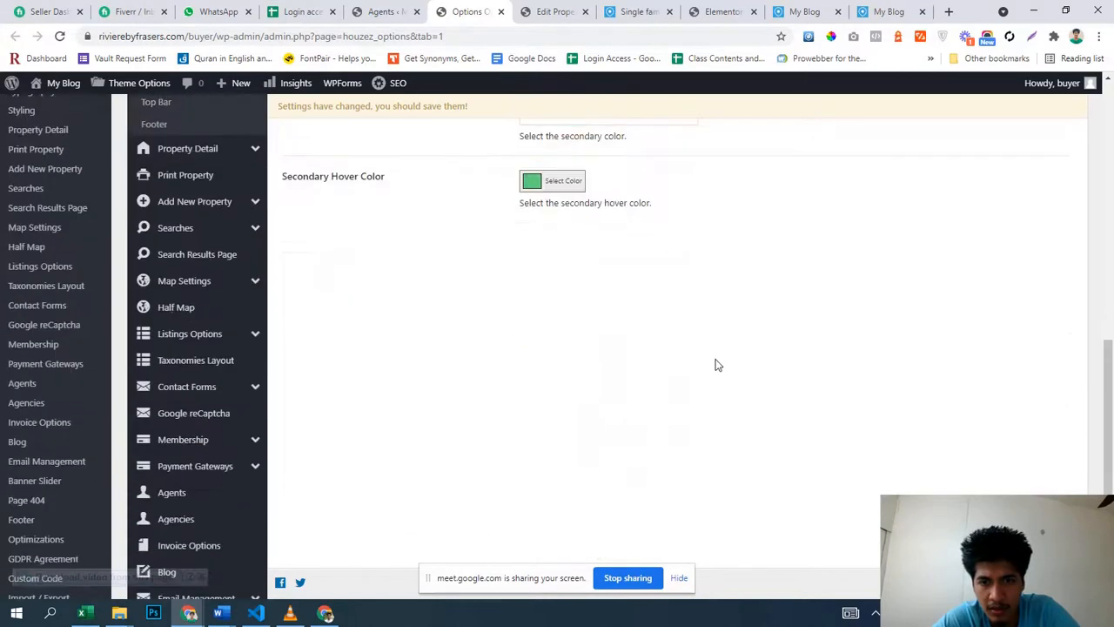
- Reload the home page preview and look through its agents, rental listings and inquiry form sections for the theme colors
scroll(618, 369, "up", 5)
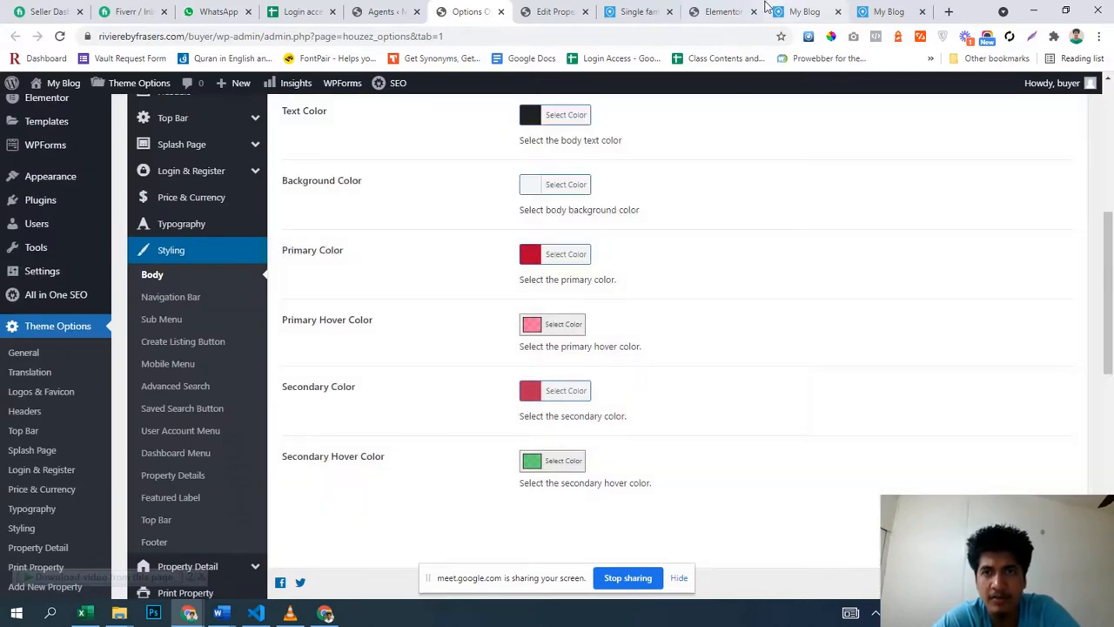
left_click(777, 11)
left_click(59, 36)
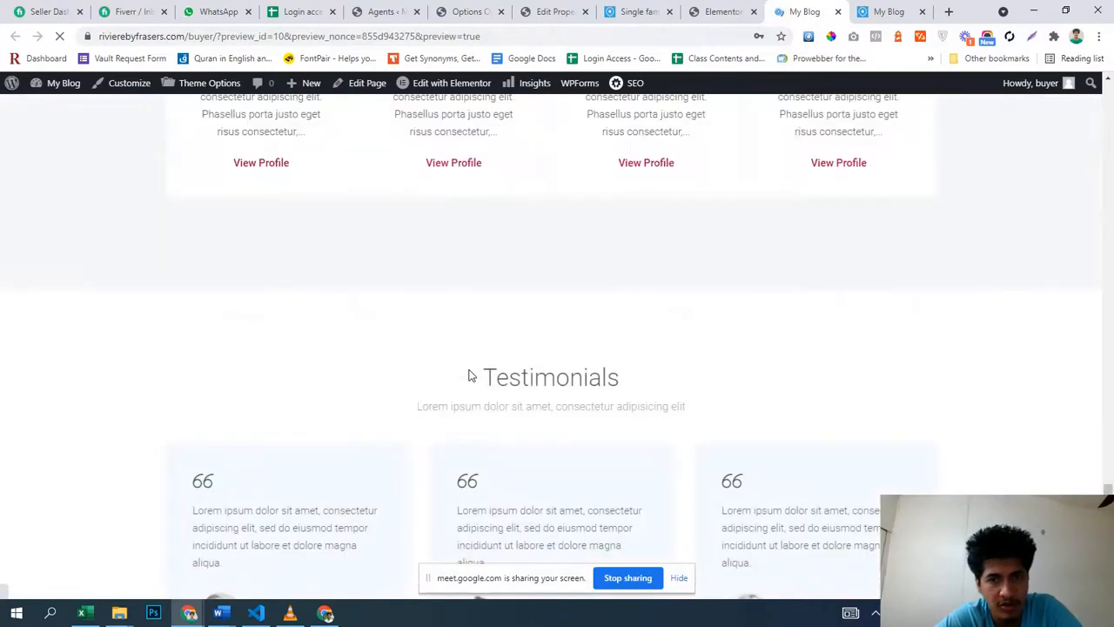
scroll(468, 374, "up", 12)
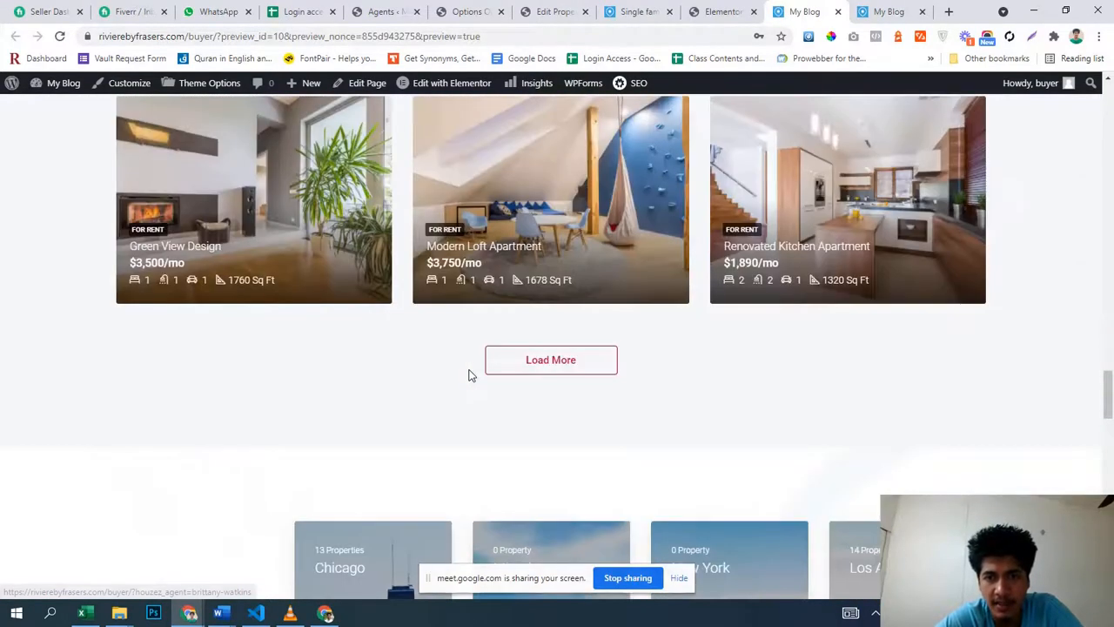
scroll(468, 375, "up", 1)
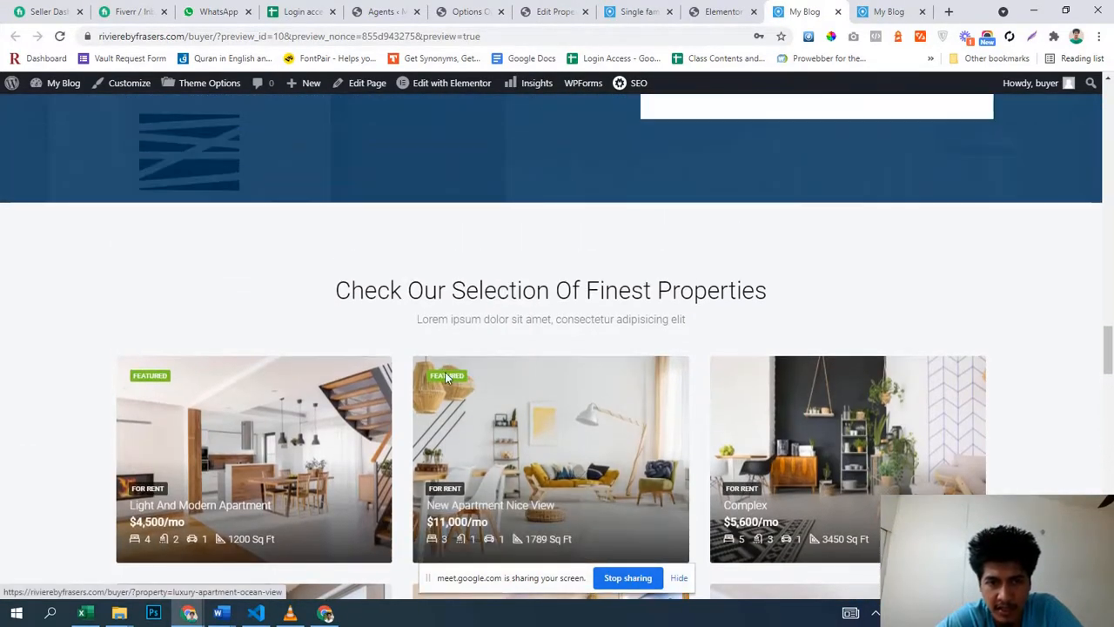
scroll(531, 349, "up", 3)
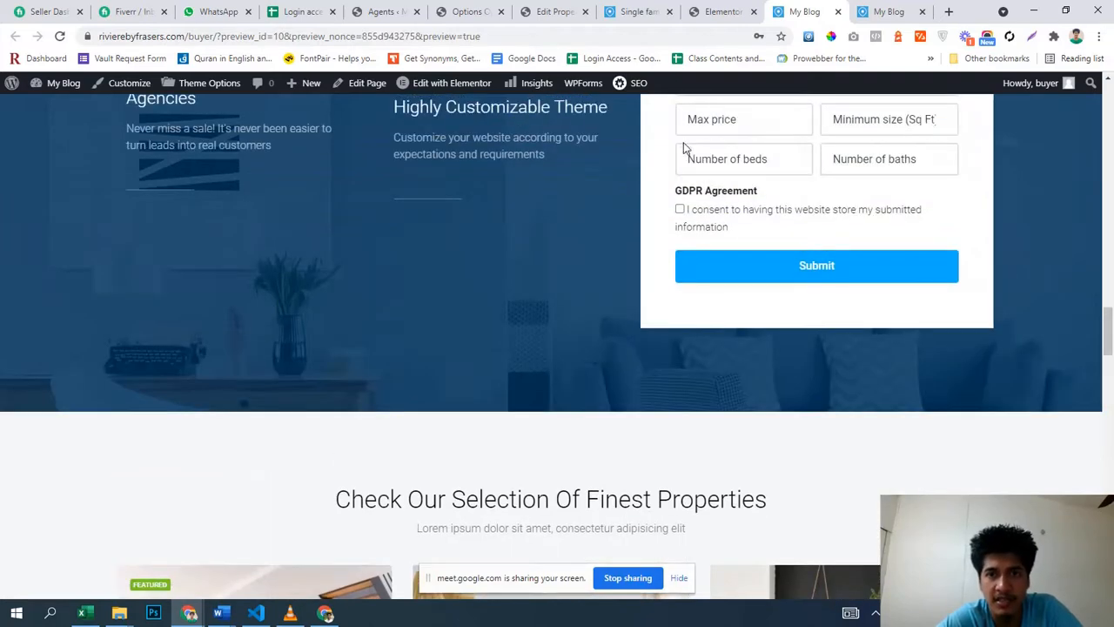
scroll(684, 149, "up", 3)
- In the Elementor editor, open the color style settings of the property cards carousel under Discover Our Featured Listings
left_click(719, 10)
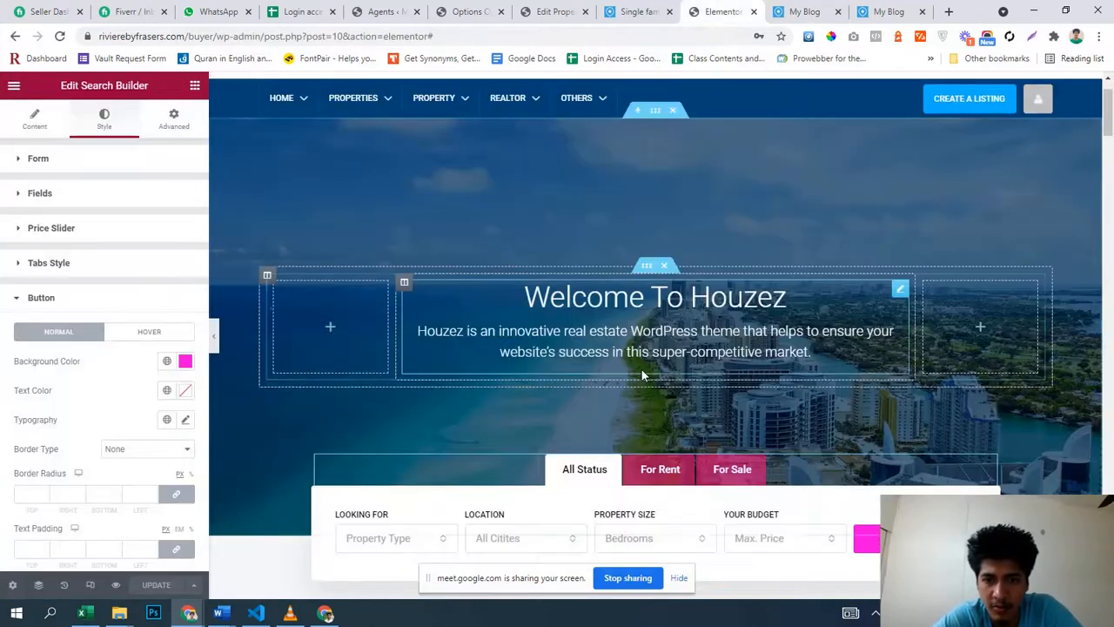
scroll(642, 370, "down", 6)
scroll(678, 346, "down", 1)
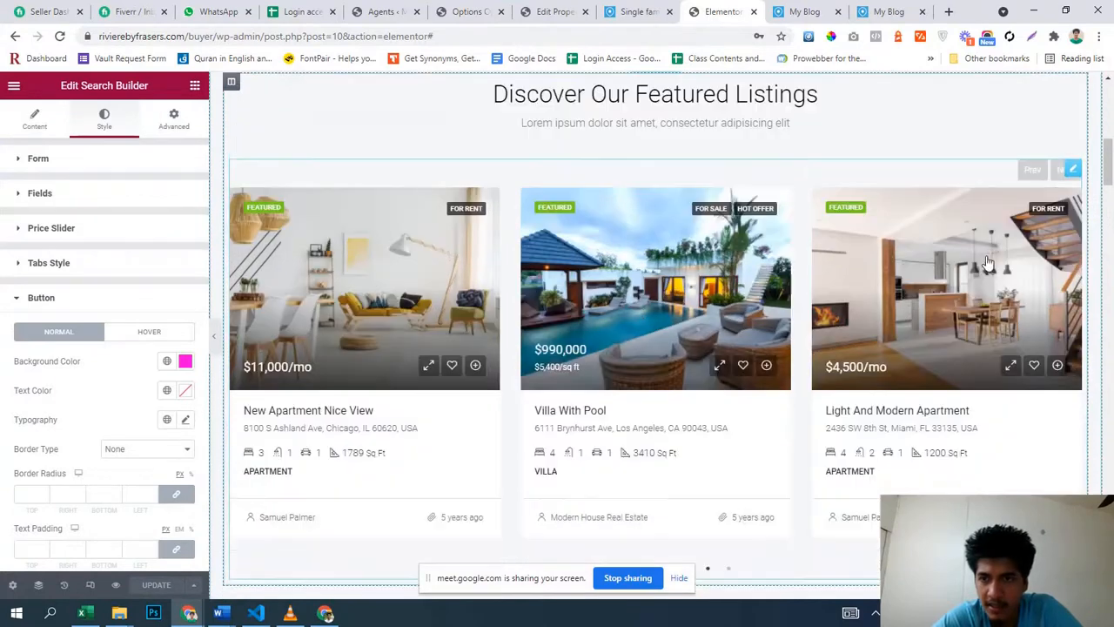
left_click(1073, 172)
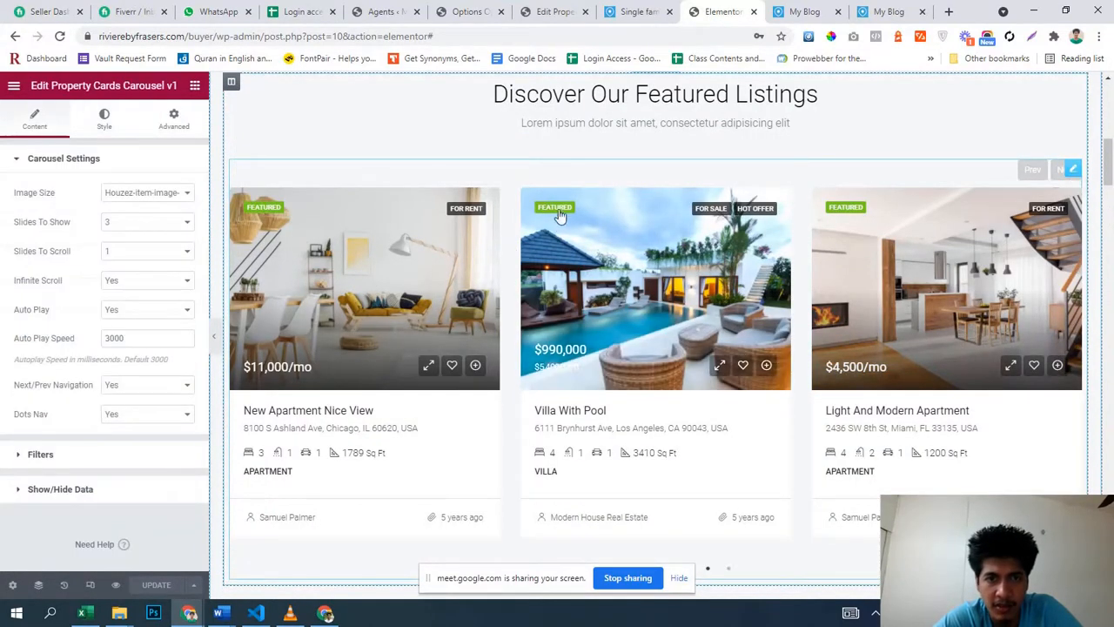
left_click(120, 138)
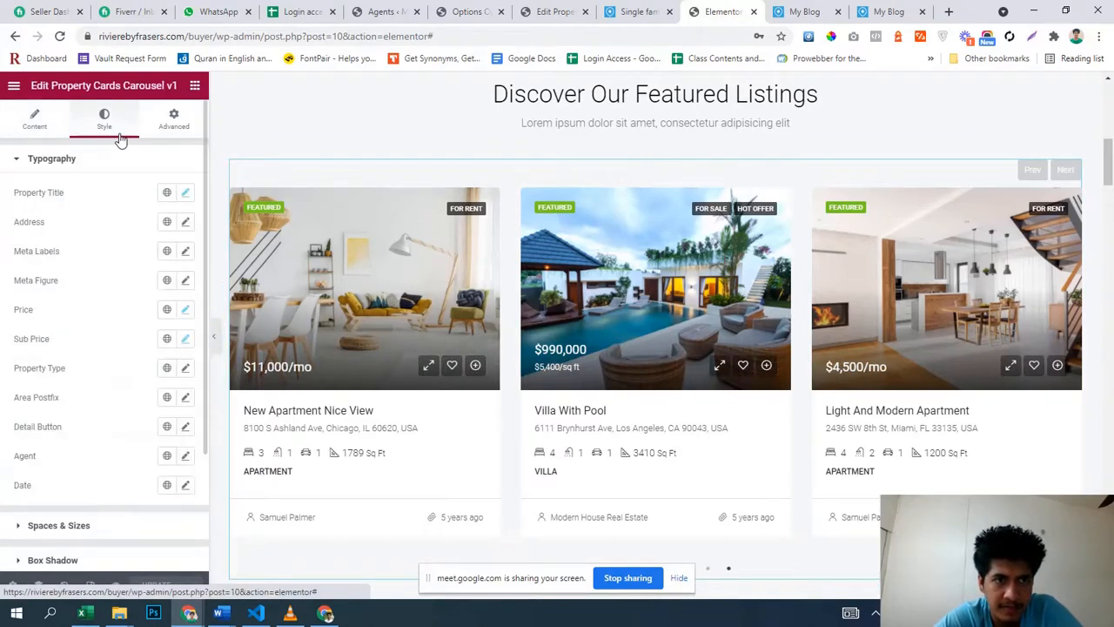
scroll(100, 373, "down", 4)
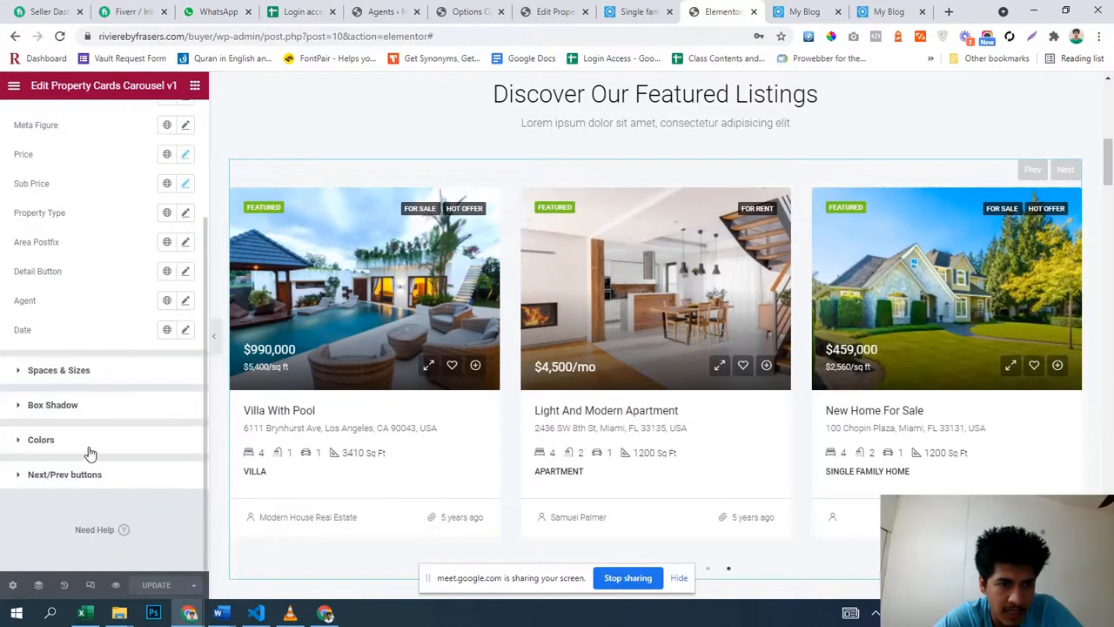
left_click(91, 450)
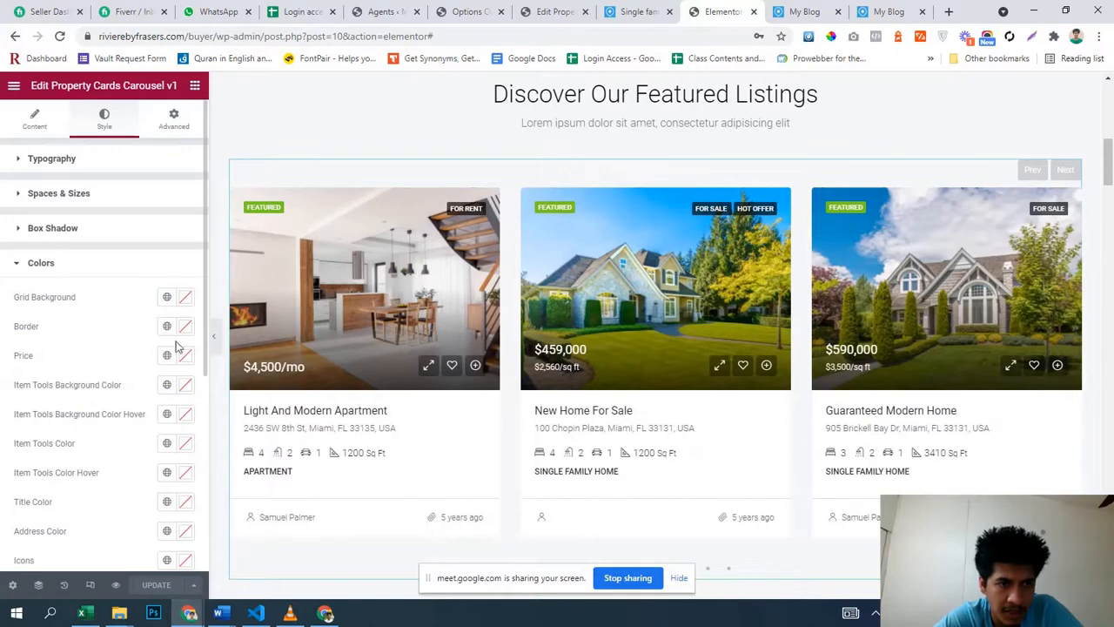
- Set the carousel's Labels color to the red #F50000
scroll(100, 365, "down", 1)
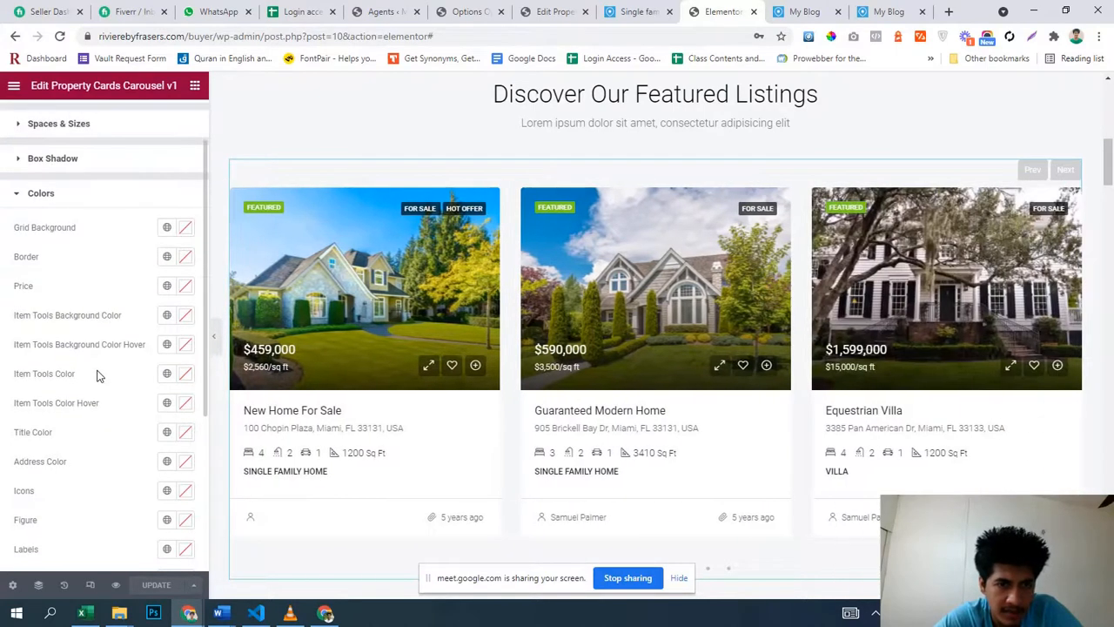
scroll(98, 375, "down", 1)
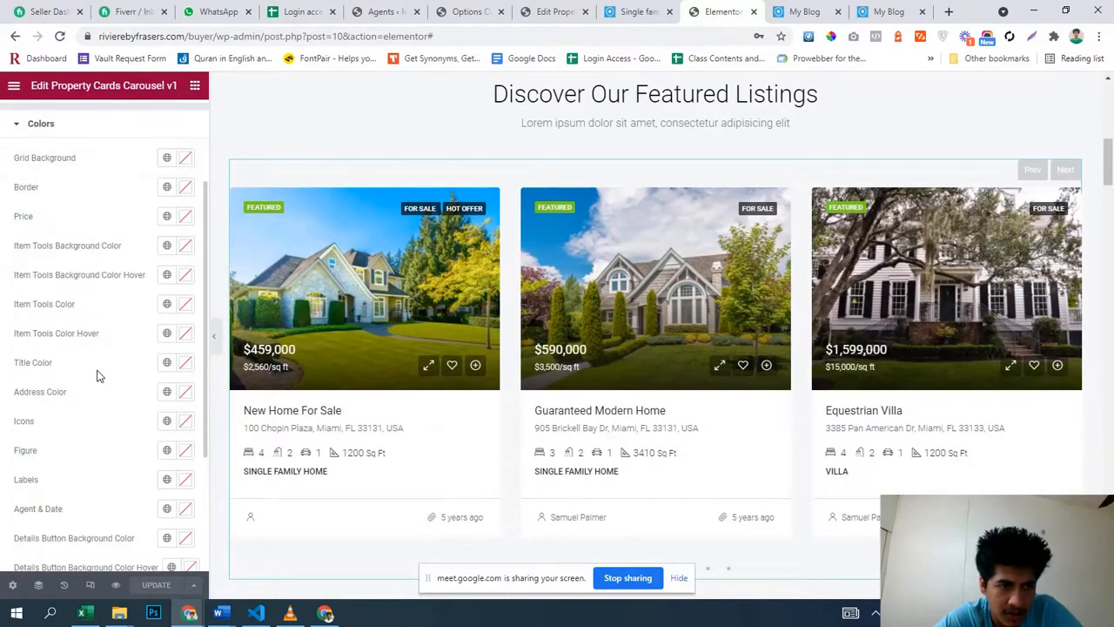
scroll(98, 375, "down", 1)
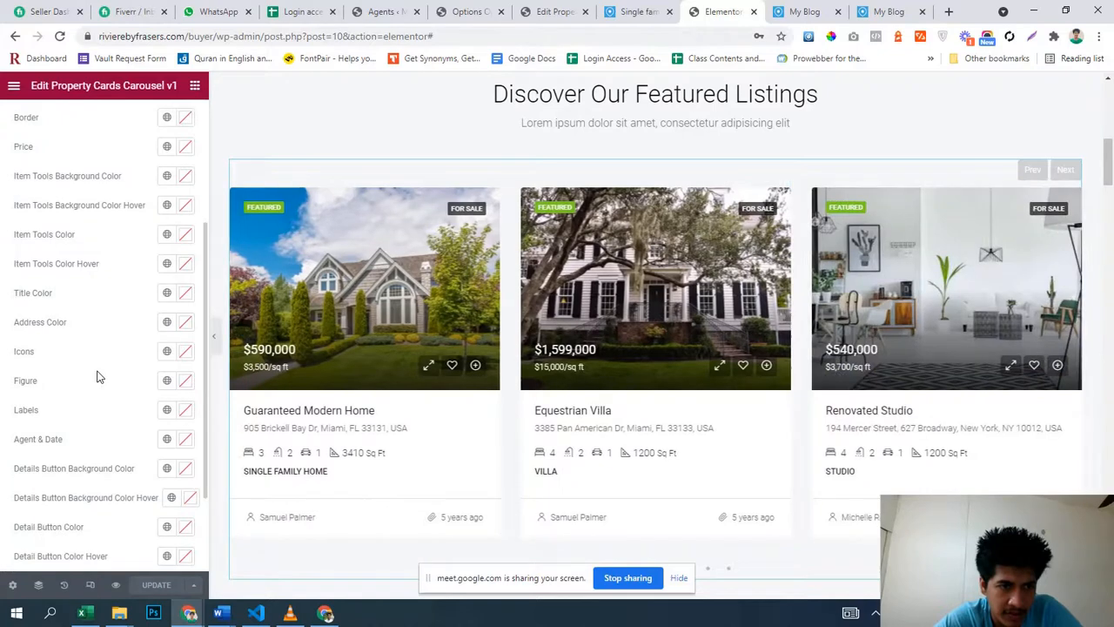
left_click(186, 410)
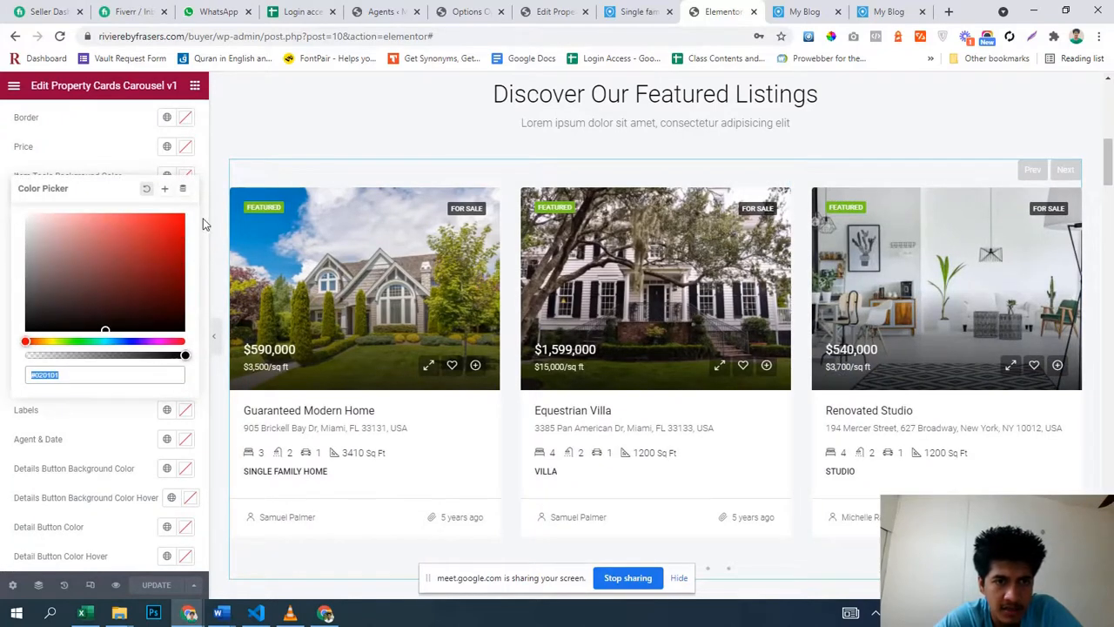
type("#F50000")
left_click(2, 262)
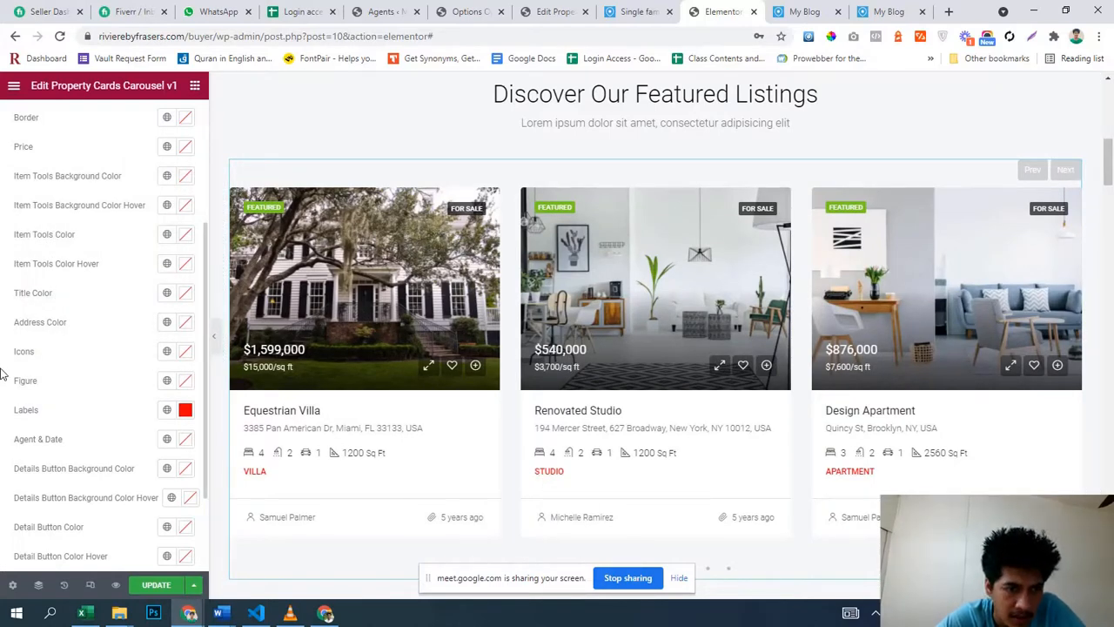
- Try red for the carousel's Figure color, then set it to black
scroll(3, 373, "down", 3)
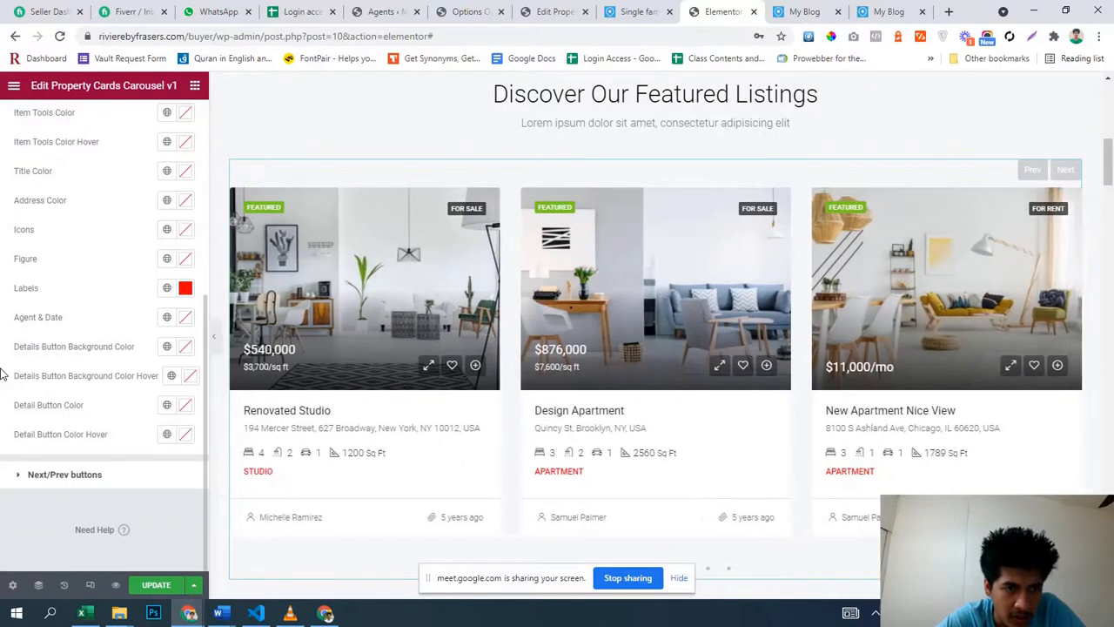
scroll(3, 373, "up", 2)
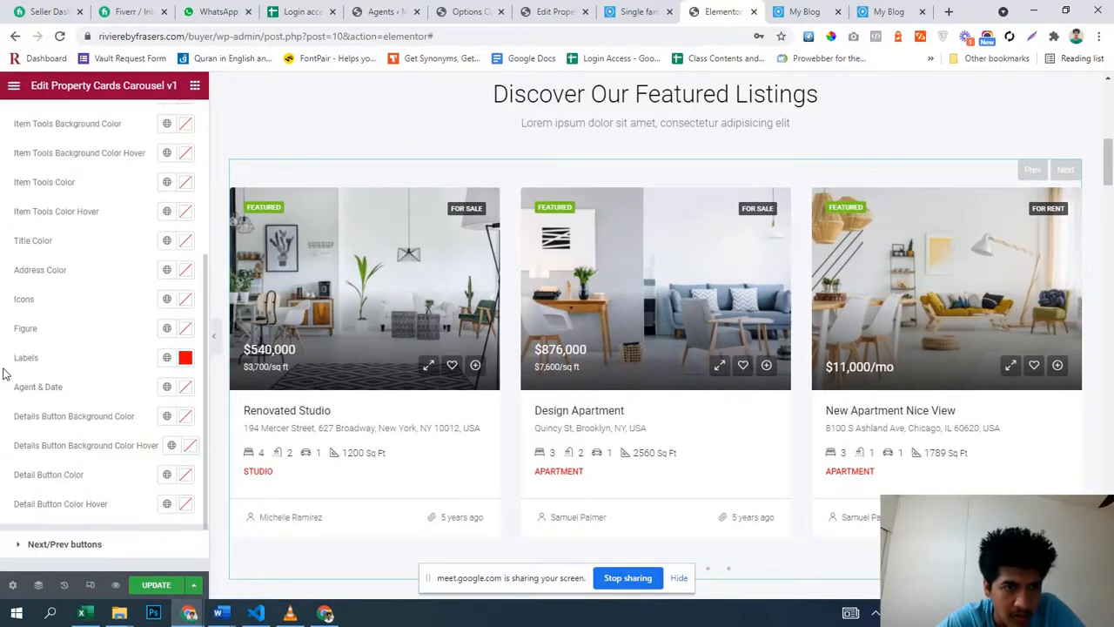
scroll(2, 373, "up", 3)
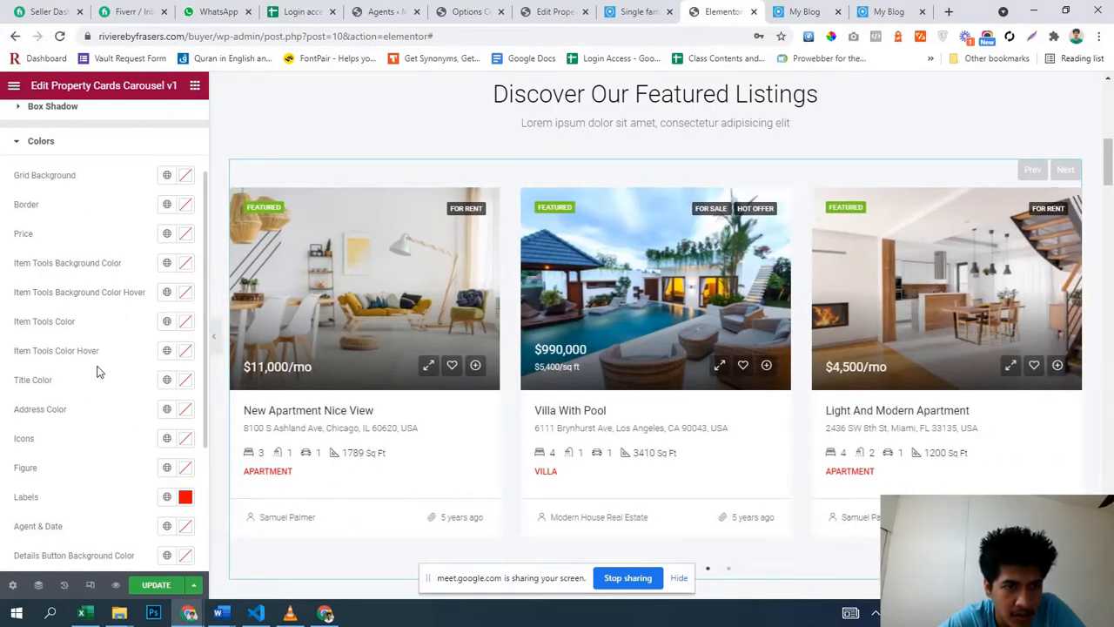
scroll(97, 373, "down", 2)
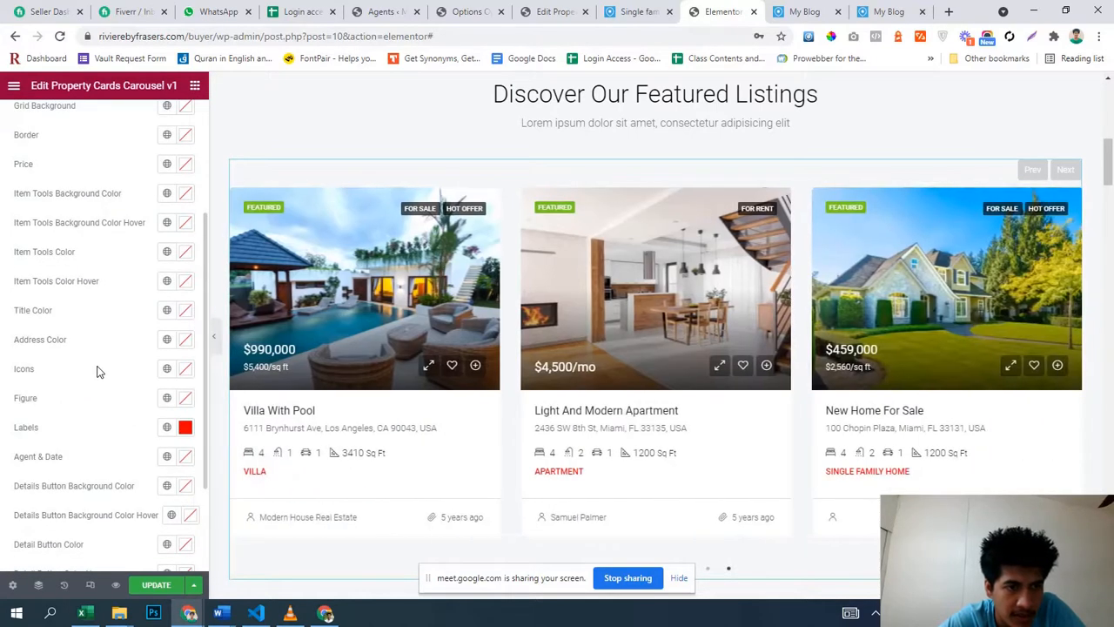
left_click(186, 398)
left_click(134, 254)
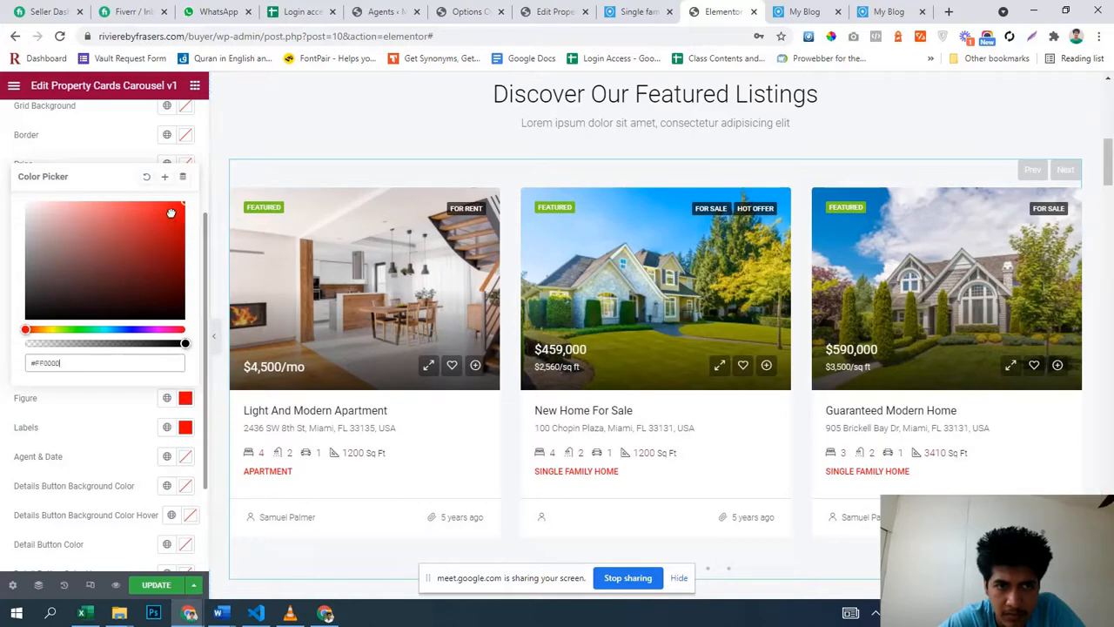
left_click_drag(181, 206, 200, 200)
left_click_drag(132, 271, 4, 327)
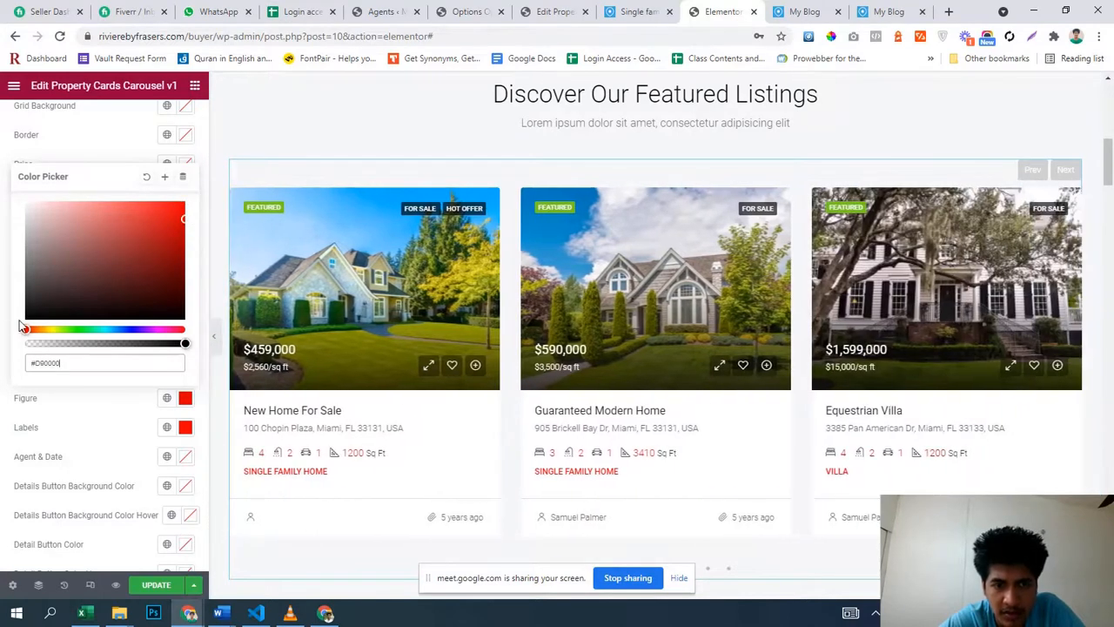
- Review the carousel's remaining color options against the listing cards and update the page
scroll(3, 396, "up", 3)
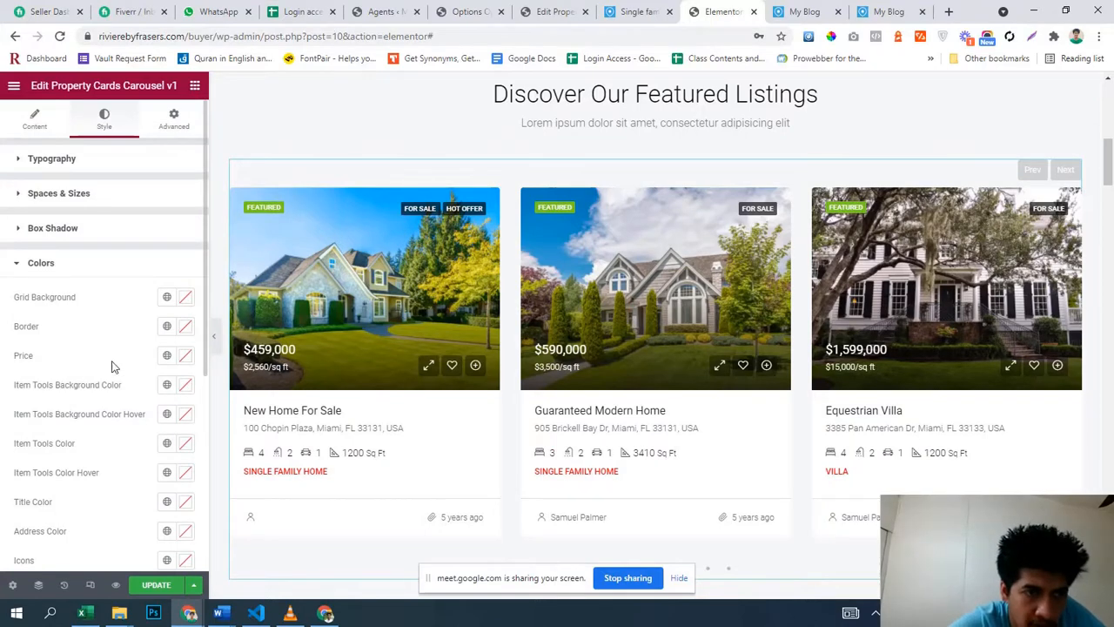
scroll(112, 366, "down", 1)
scroll(108, 373, "down", 1)
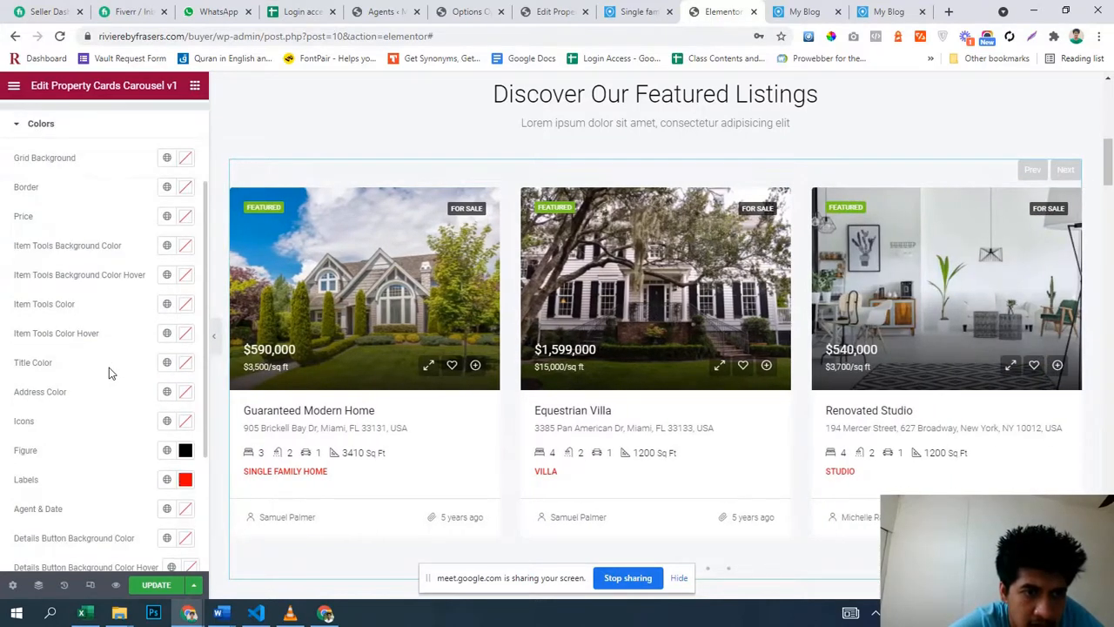
scroll(109, 373, "down", 2)
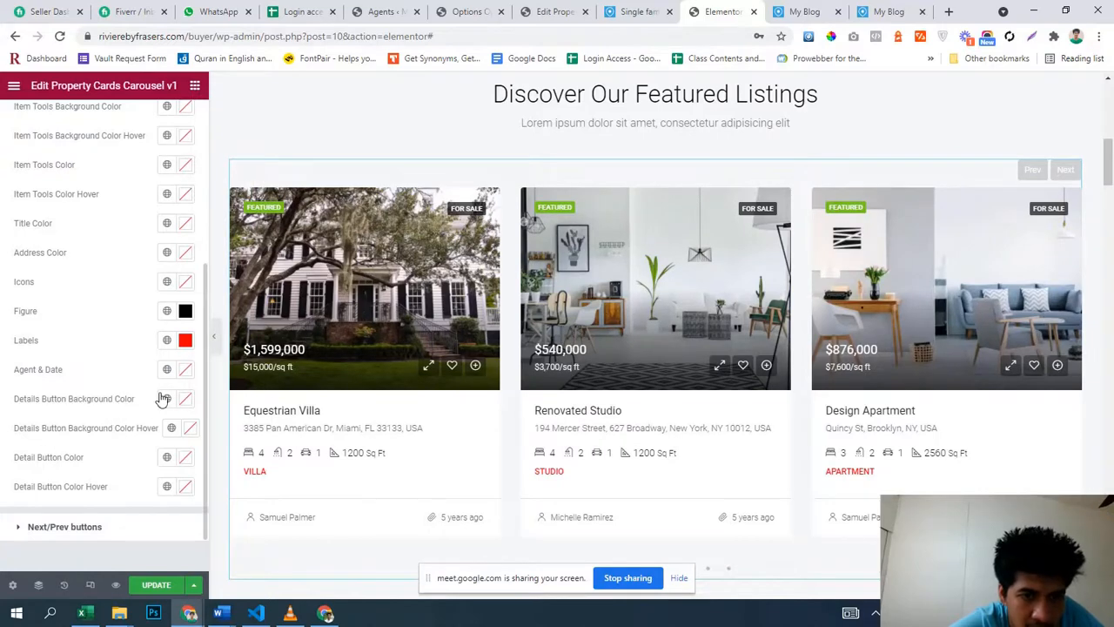
scroll(453, 507, "down", 2)
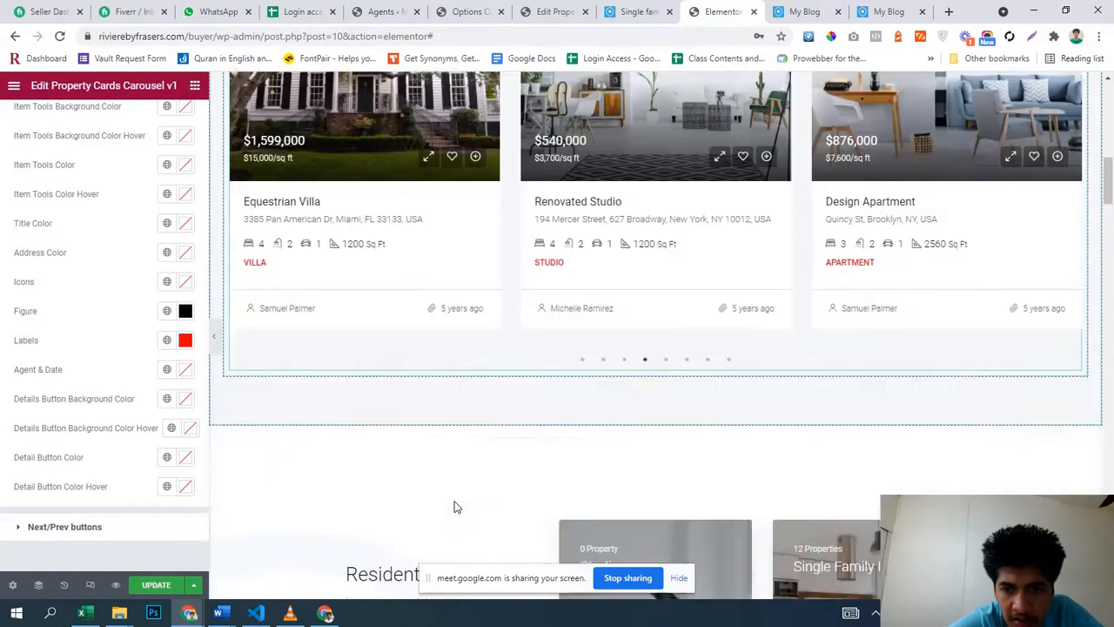
scroll(455, 504, "up", 2)
scroll(454, 503, "up", 3)
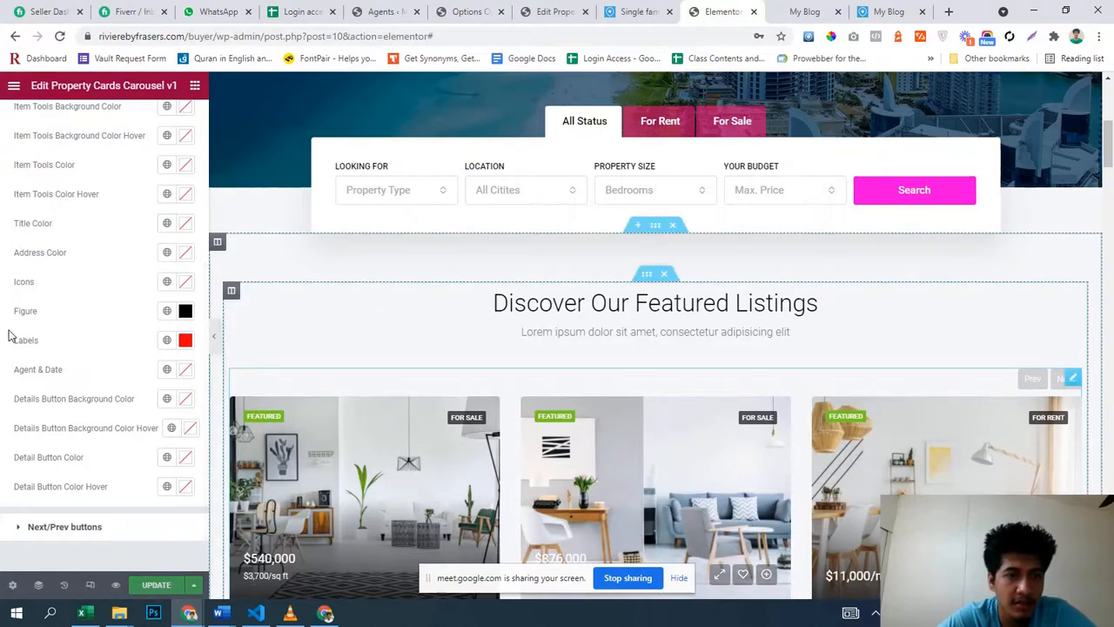
scroll(11, 336, "up", 3)
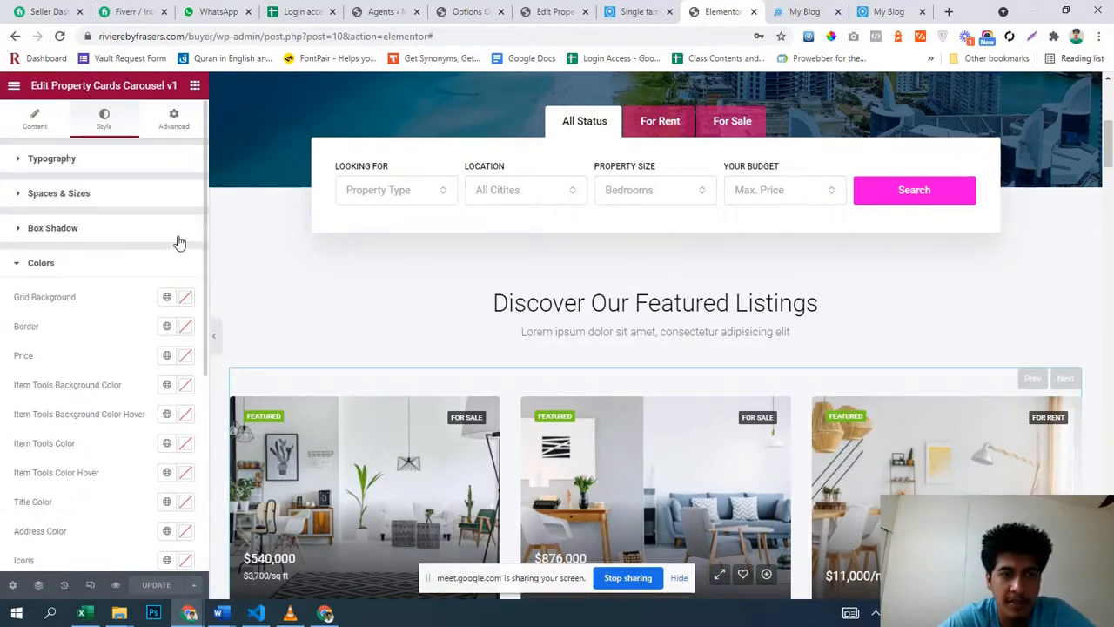
- Reload the home page preview and check the Discover Our Featured Listings cards
left_click(799, 9)
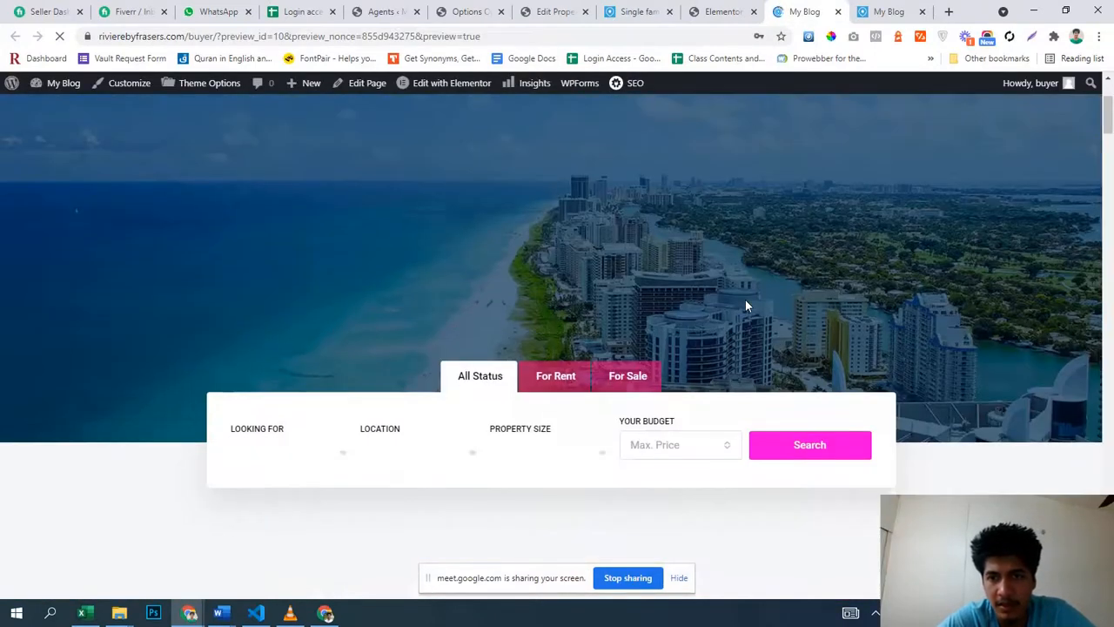
scroll(746, 299, "down", 3)
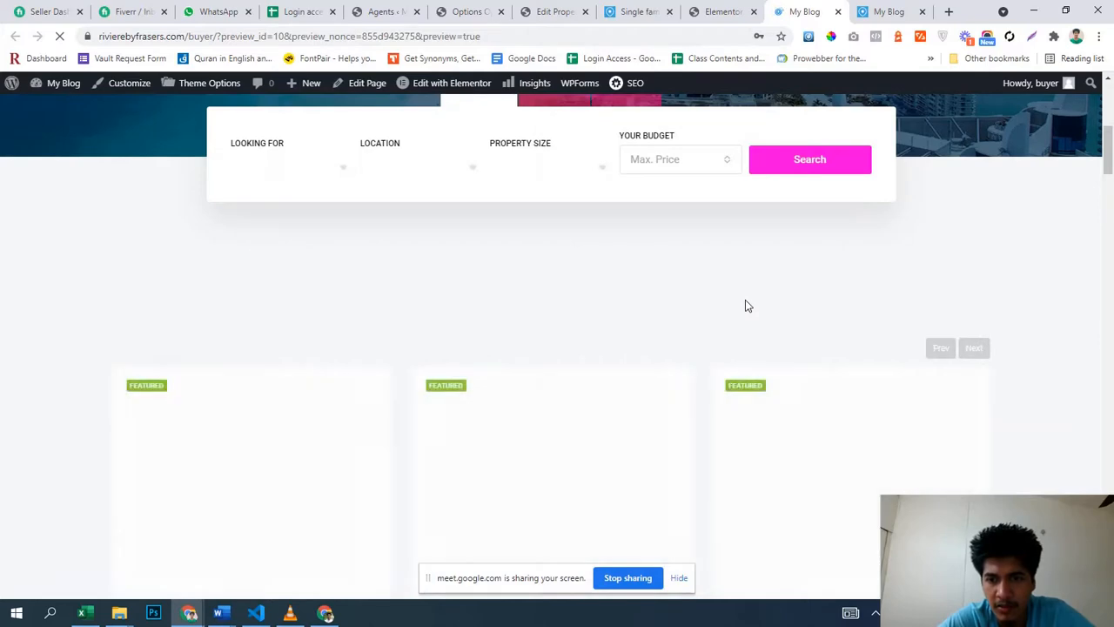
scroll(762, 298, "down", 3)
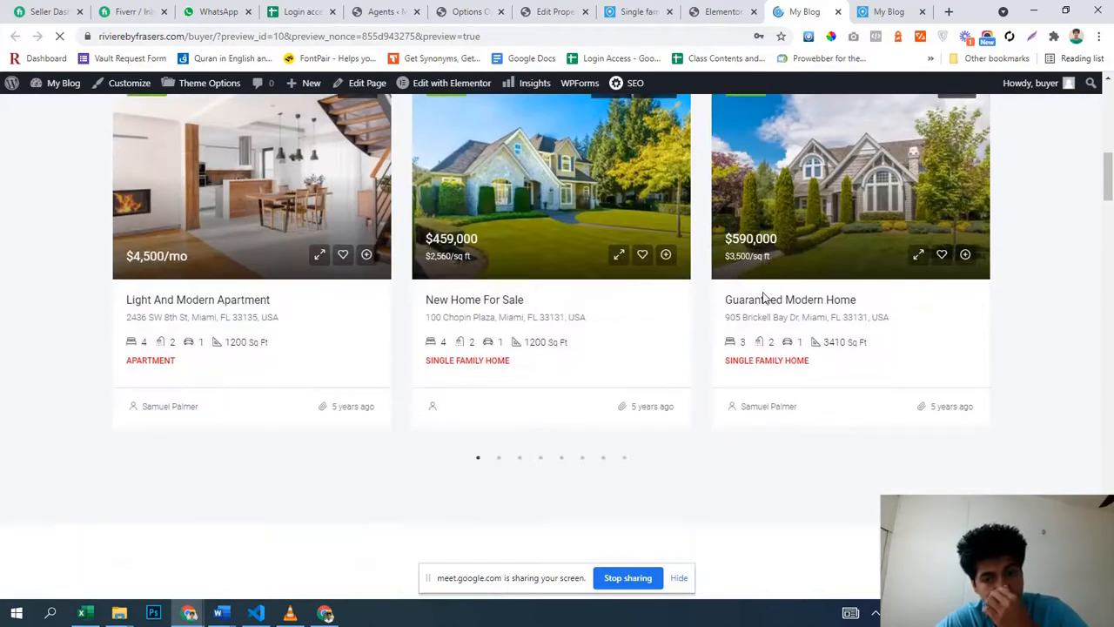
scroll(763, 299, "up", 2)
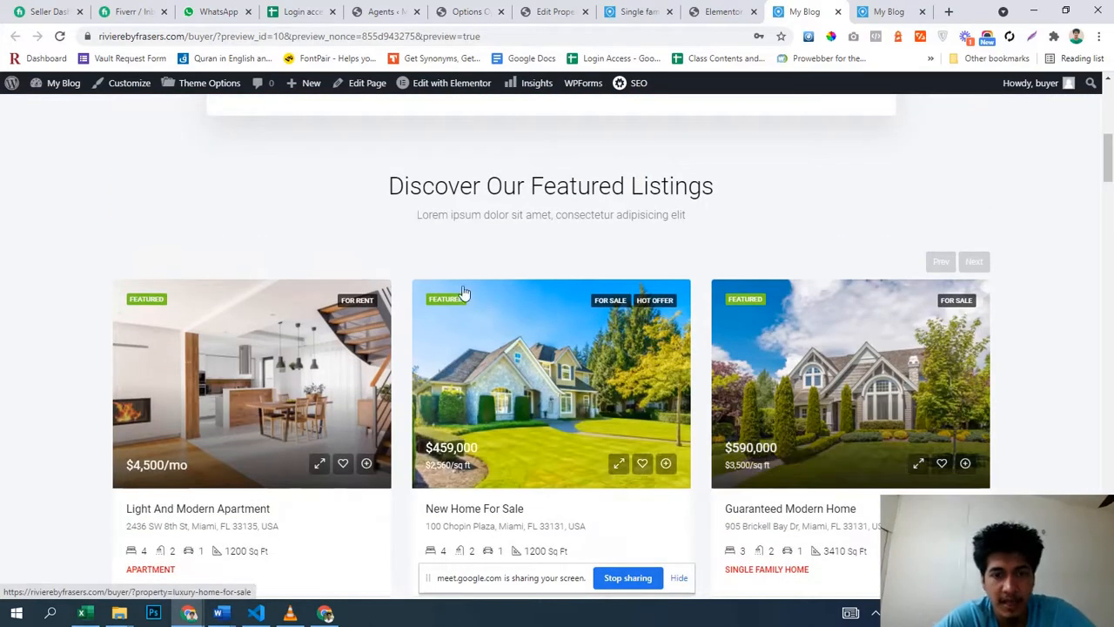
- Inspect the Featured label on the New Home For Sale card with the browser's developer tools
right_click(439, 301)
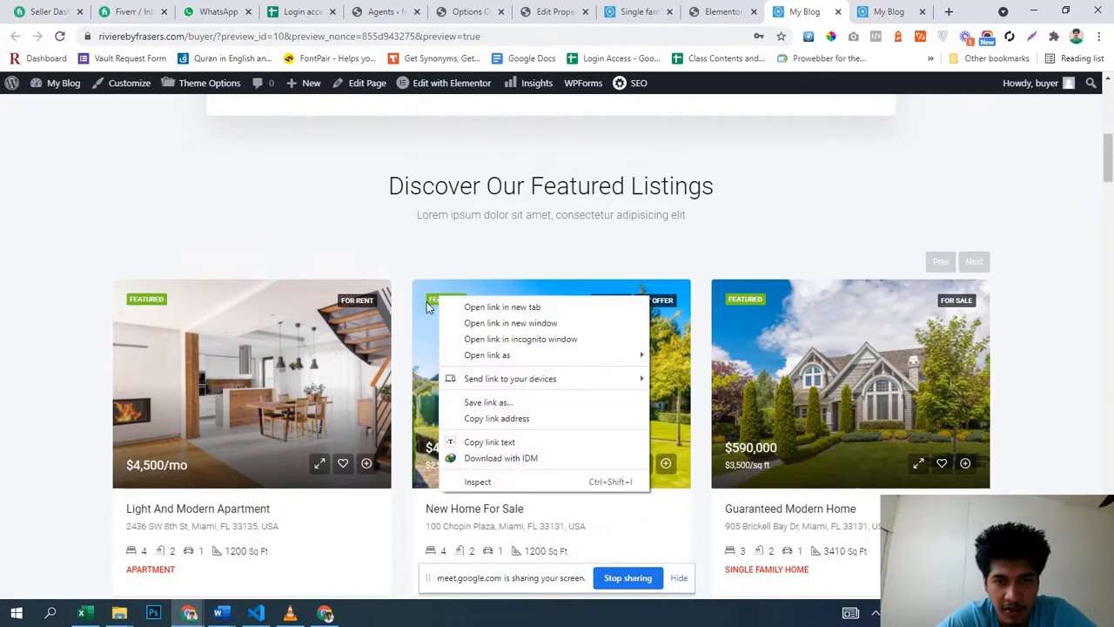
left_click(468, 497)
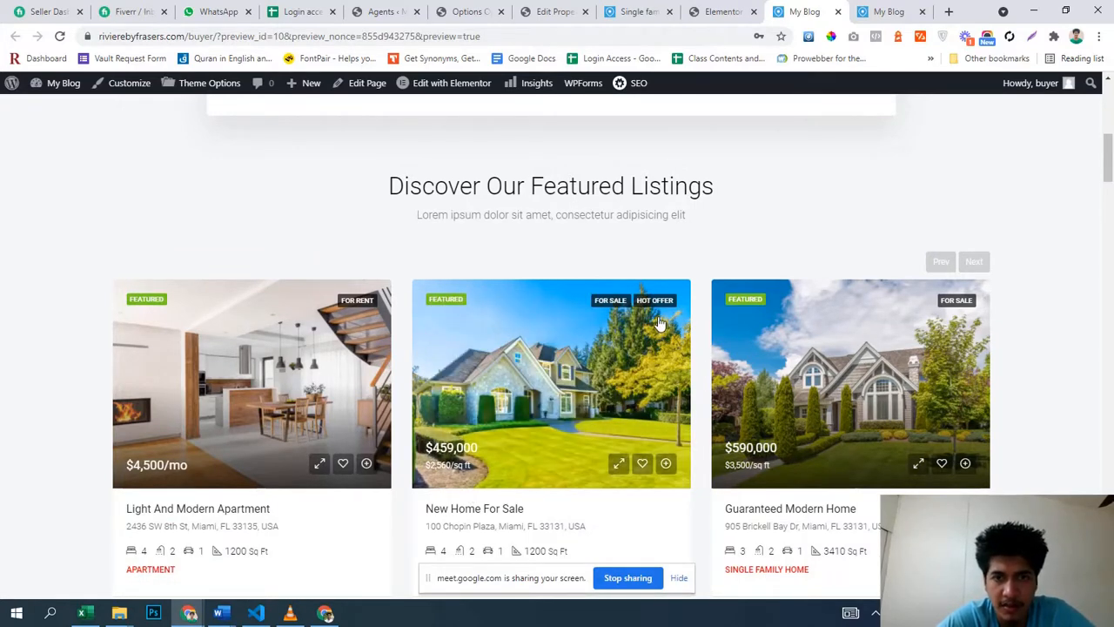
scroll(659, 324, "down", 4)
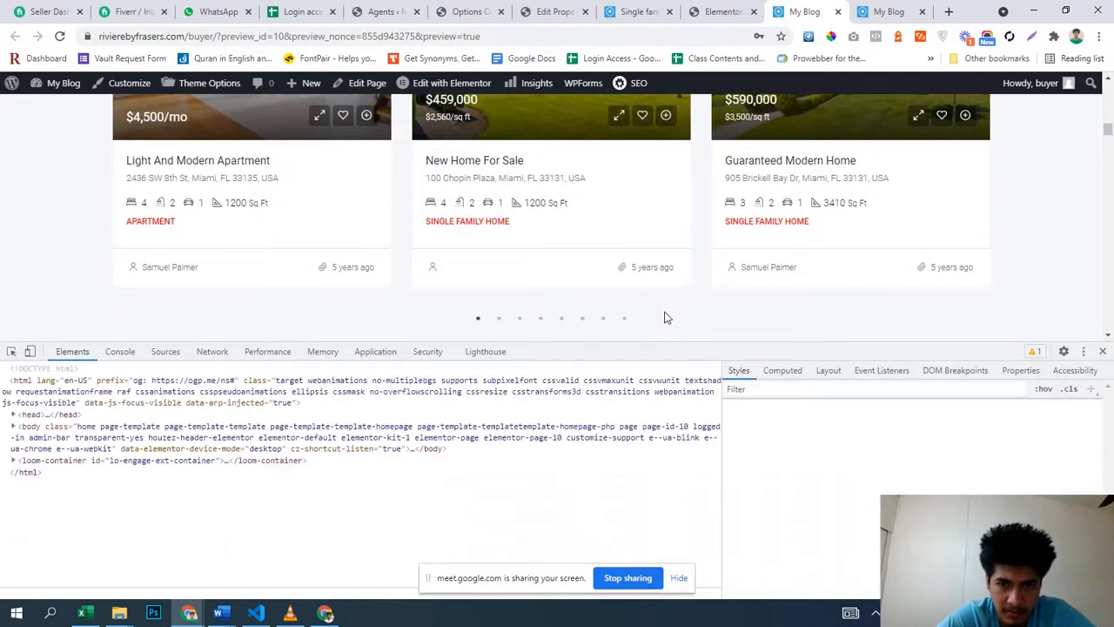
- Inspect the middle Discover Our Featured Listings card at its Featured label with the element picker
scroll(675, 300, "up", 4)
scroll(688, 270, "down", 2)
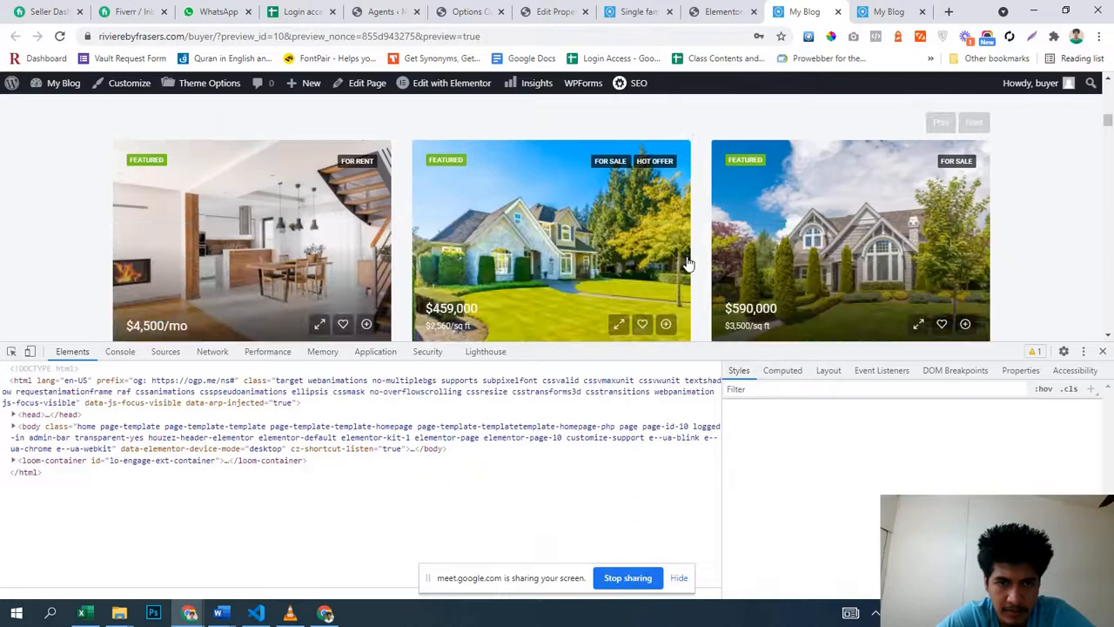
left_click(11, 352)
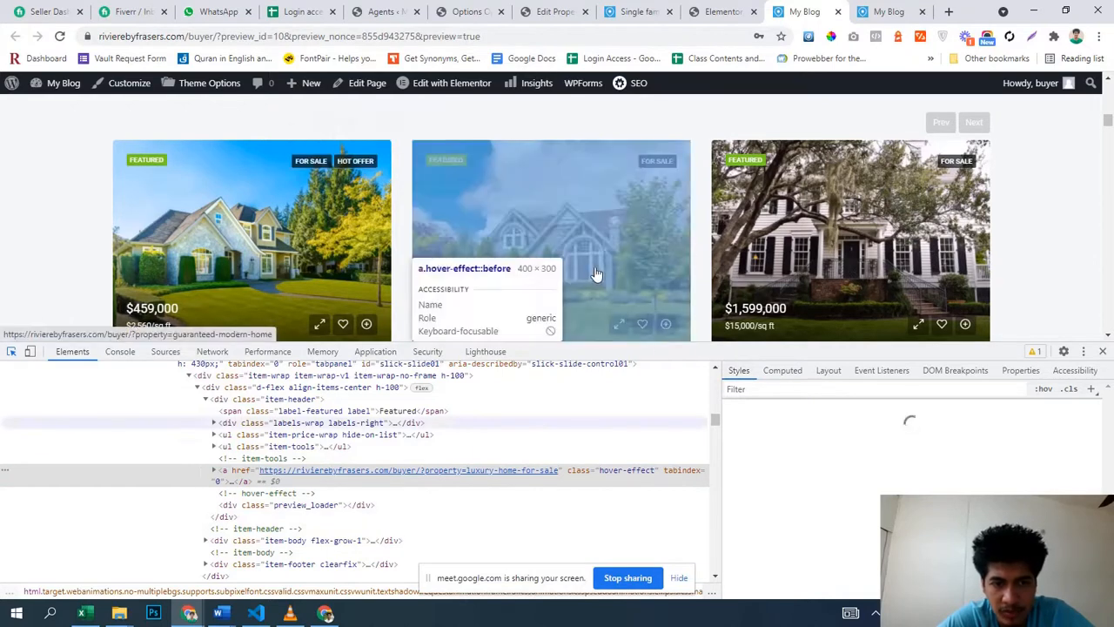
scroll(595, 276, "up", 2)
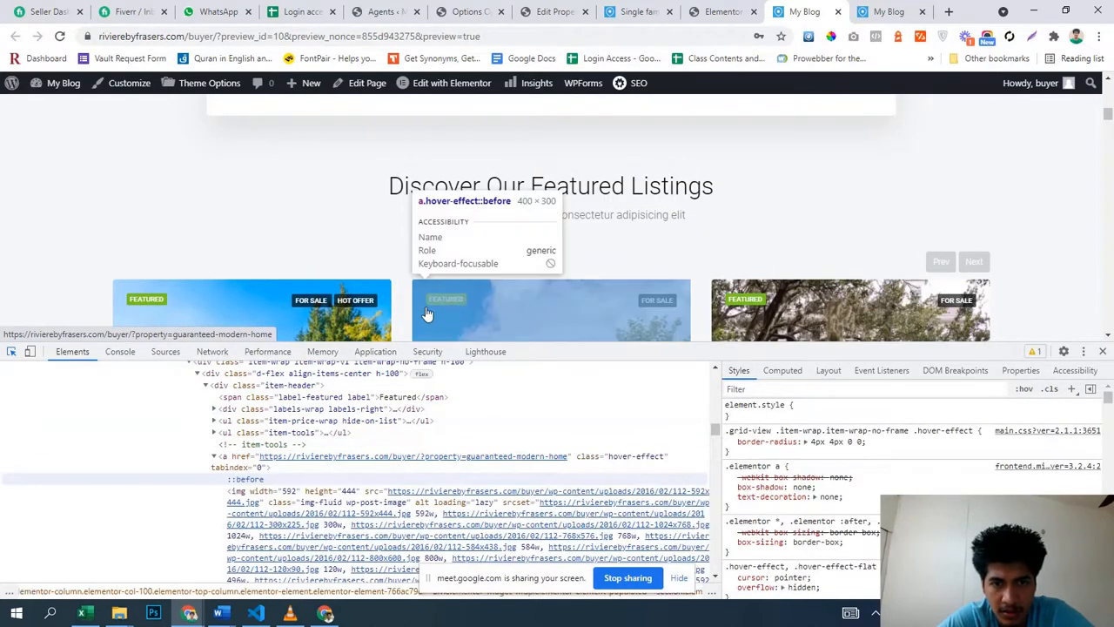
left_click(11, 351)
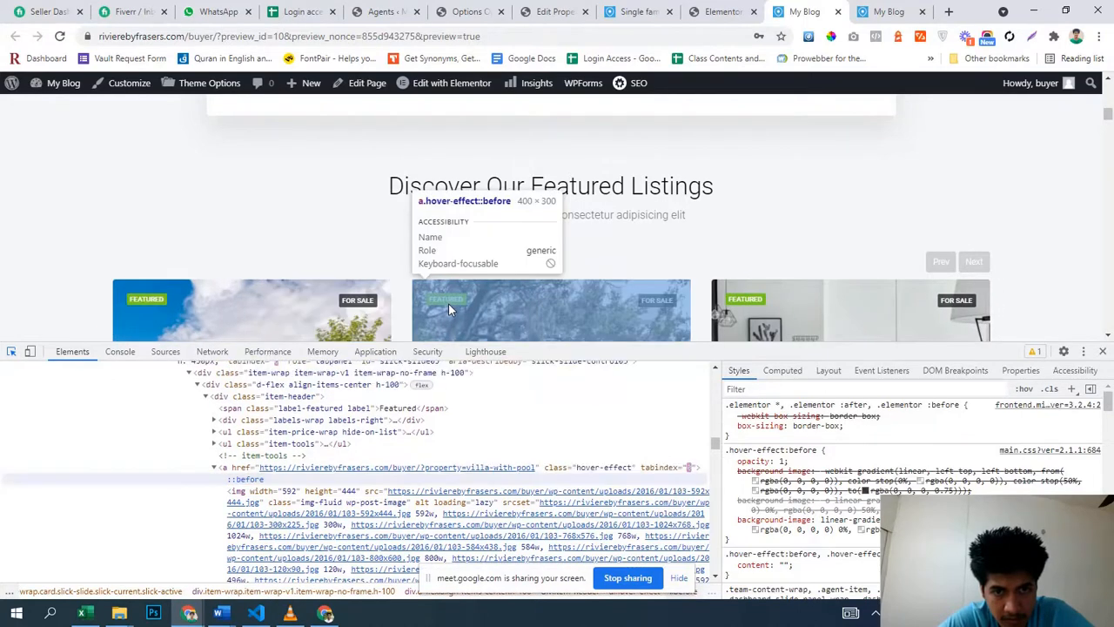
left_click(449, 303)
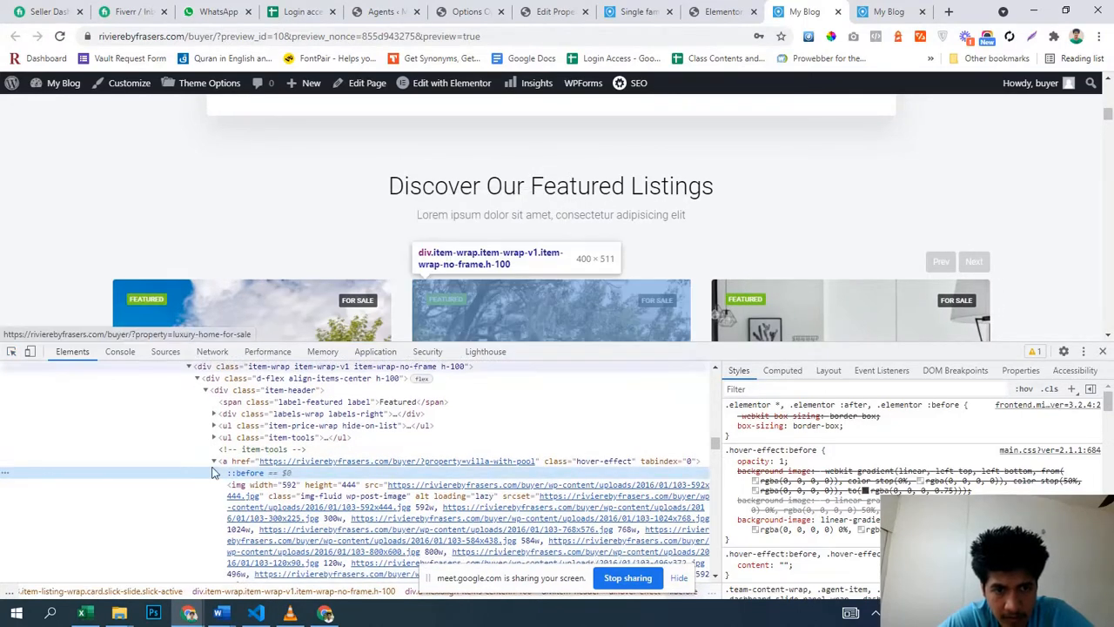
- Examine the CSS rules applied to the card image link's ::before overlay for the label's color
scroll(805, 512, "down", 3)
scroll(805, 512, "down", 10)
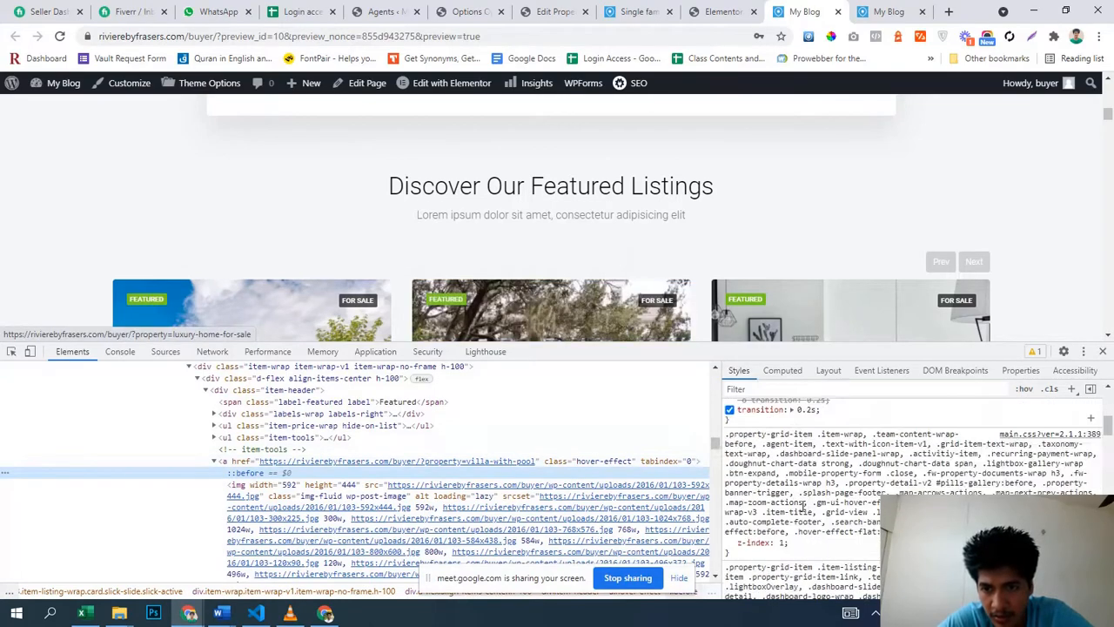
scroll(804, 505, "down", 6)
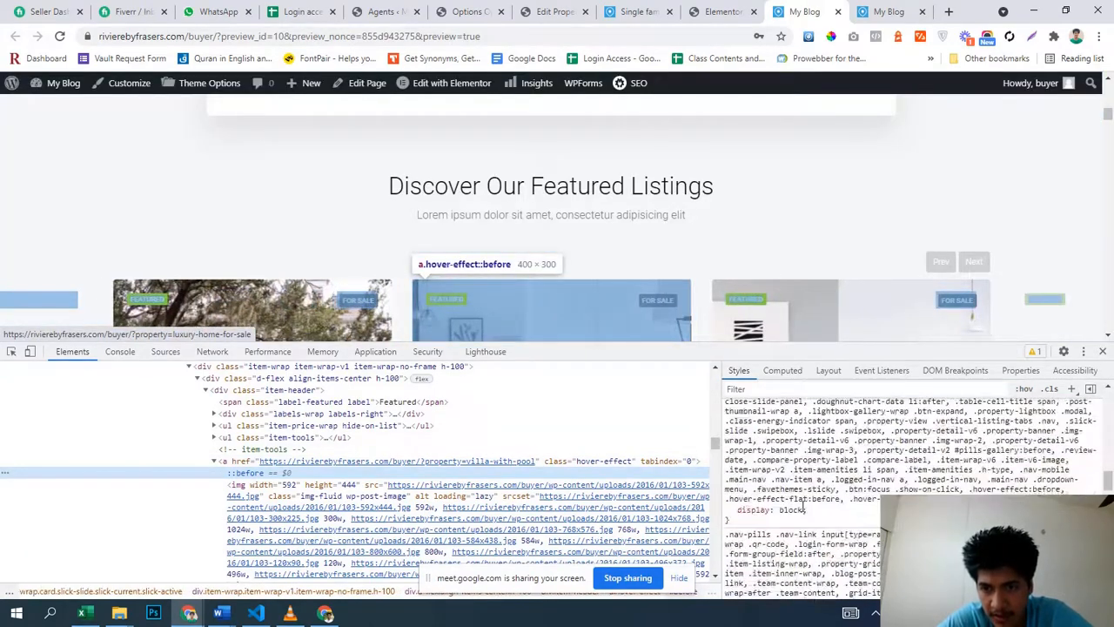
scroll(802, 506, "down", 5)
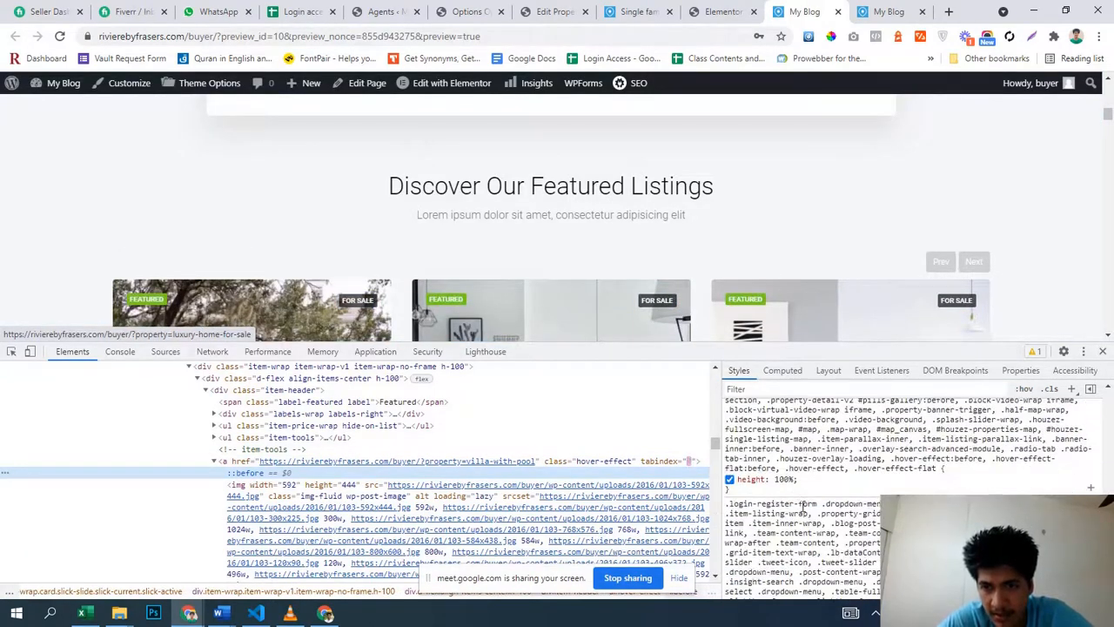
scroll(806, 511, "up", 1)
scroll(805, 510, "up", 10)
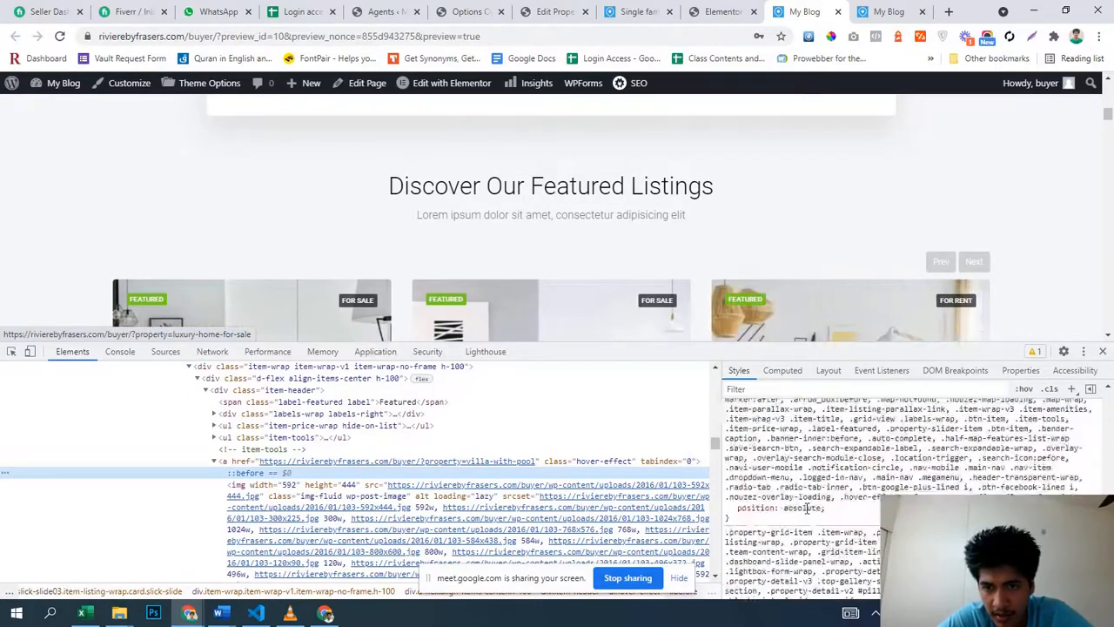
scroll(807, 512, "up", 2)
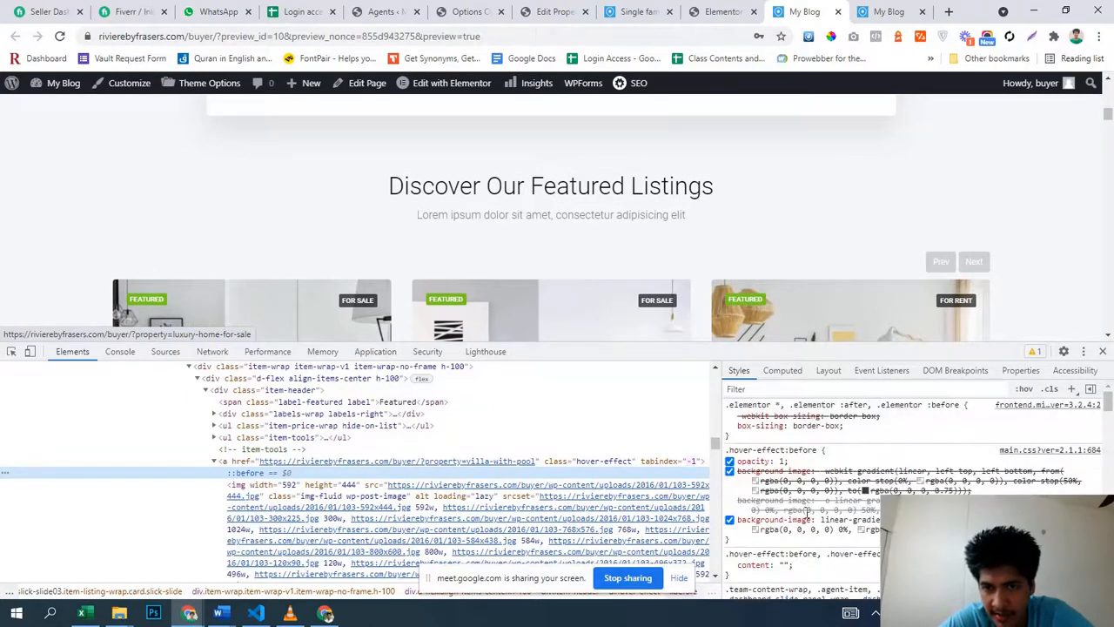
- Inspect the card's item-price-wrap and item-tools lists, picking the Featured label area again in between
left_click(279, 440)
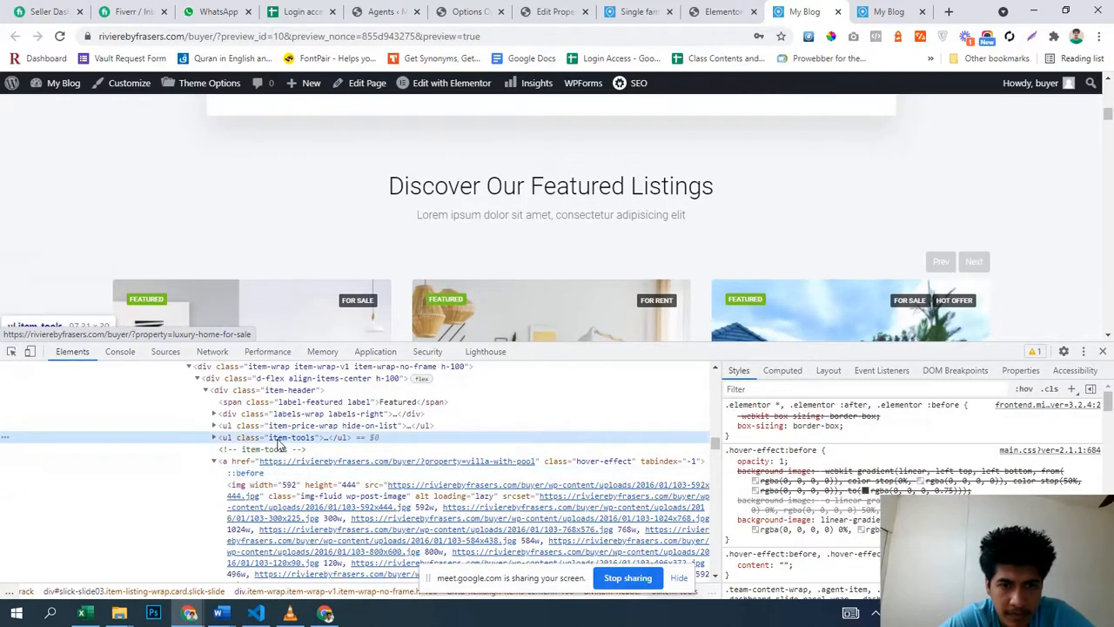
left_click(286, 426)
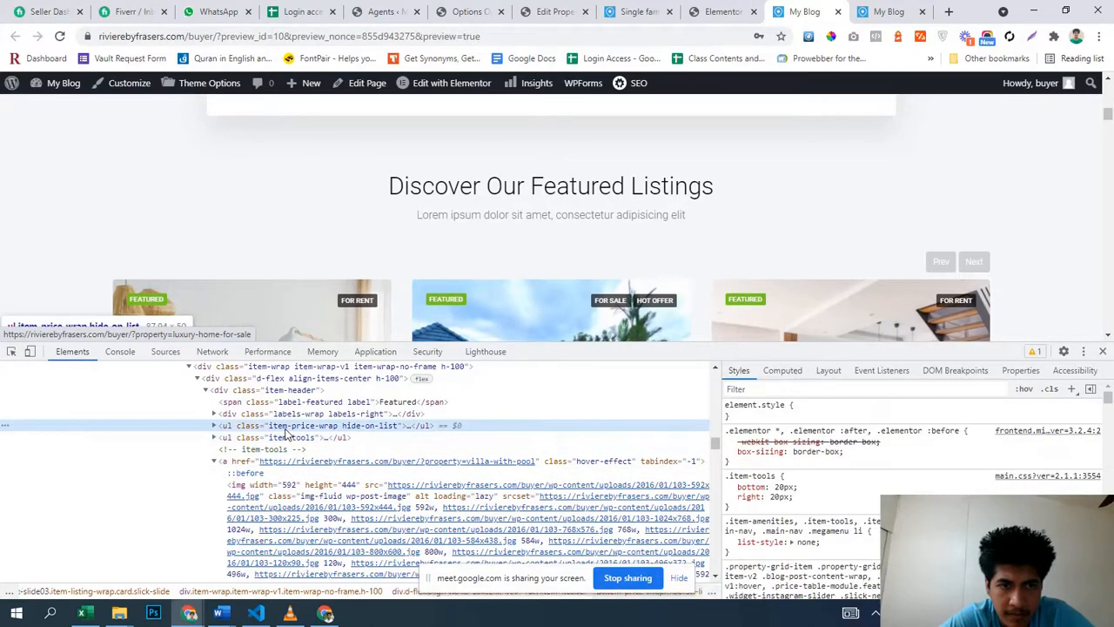
left_click(11, 351)
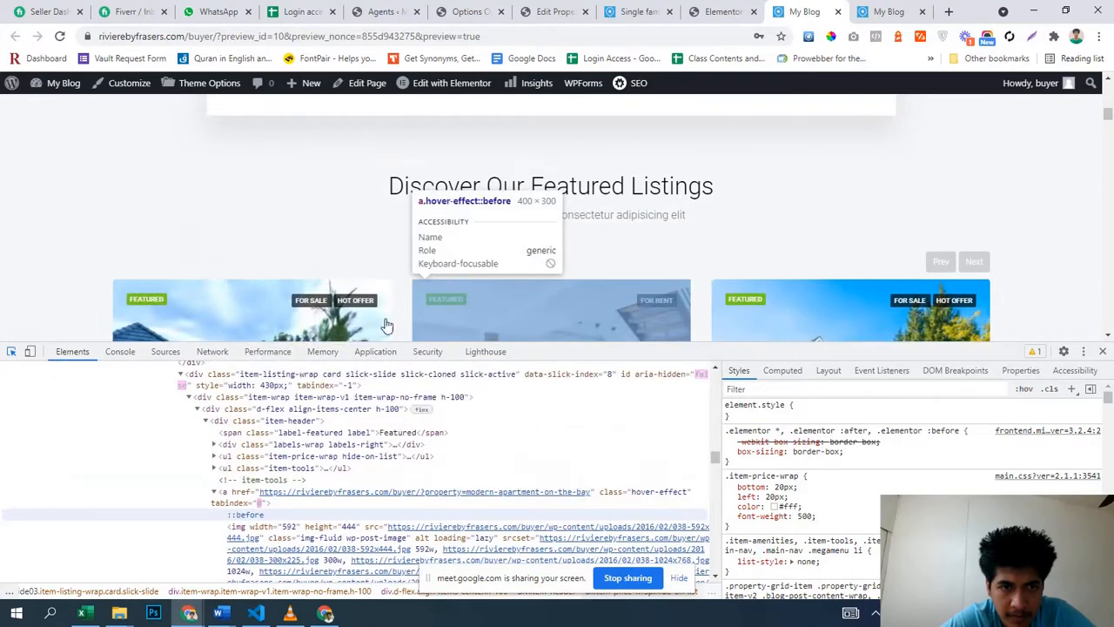
left_click(455, 306)
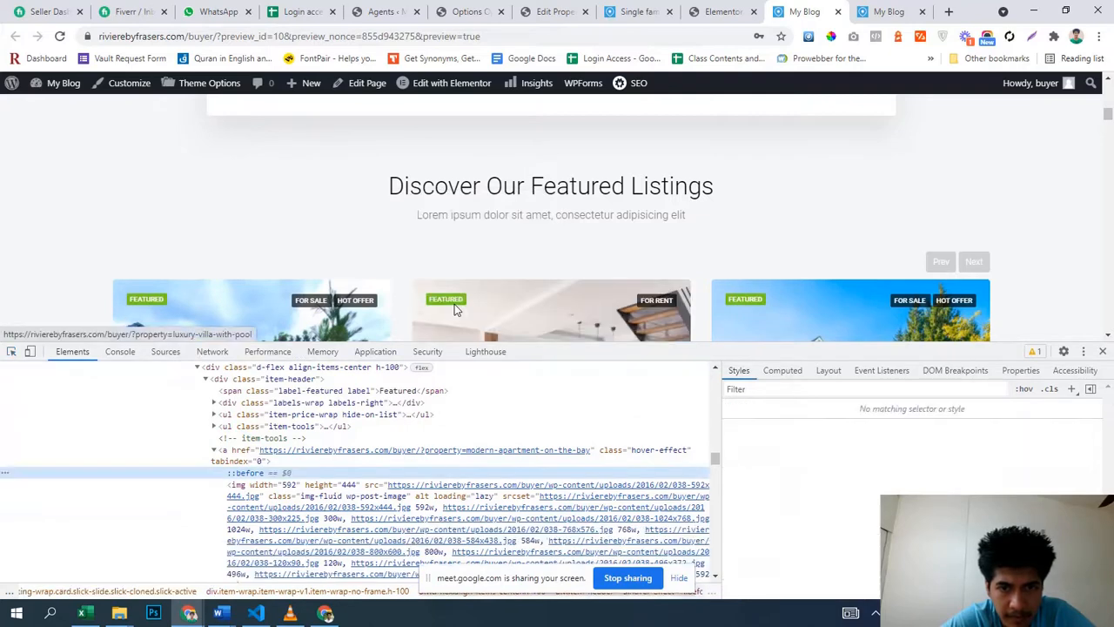
left_click(228, 455)
left_click(249, 429)
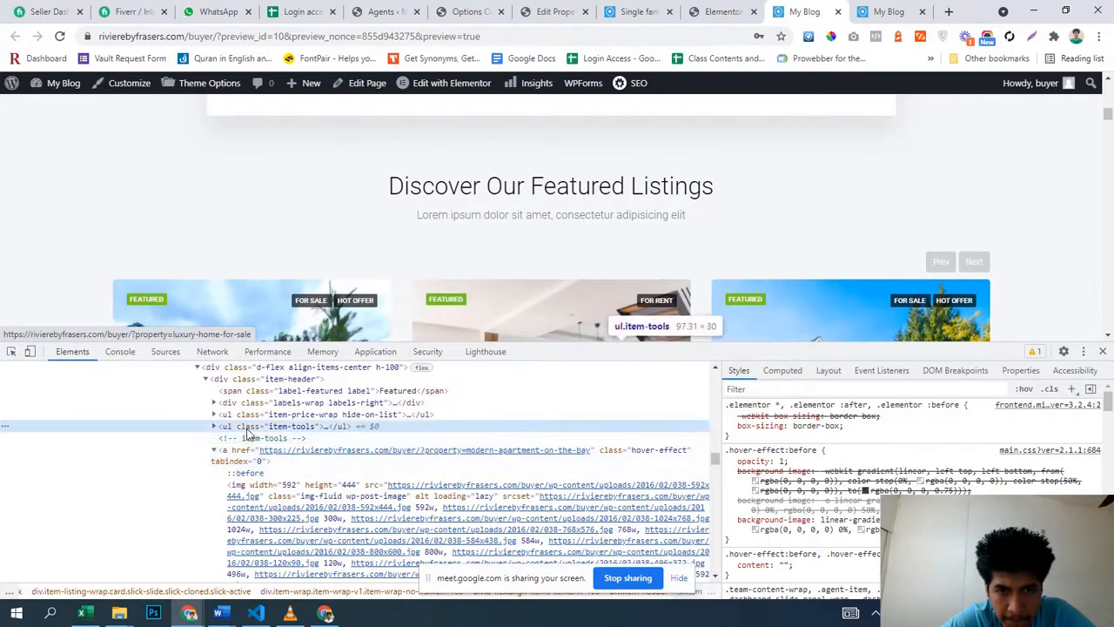
- Examine the item-tools list's own and inherited CSS rules, including the root color variables, for the label color
scroll(249, 436, "up", 3)
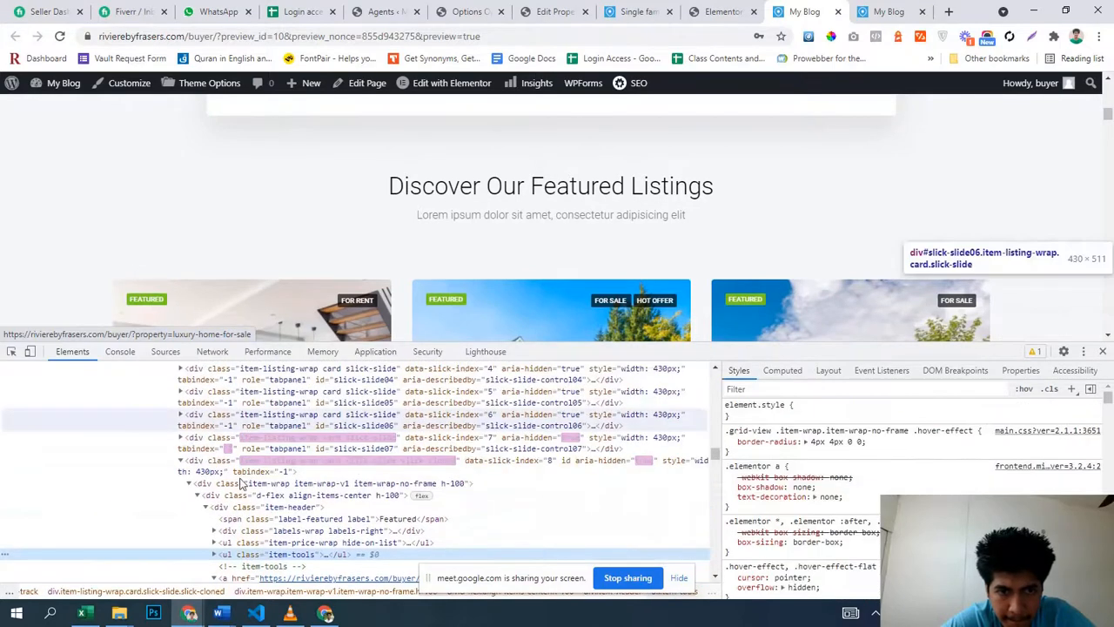
scroll(870, 470, "down", 5)
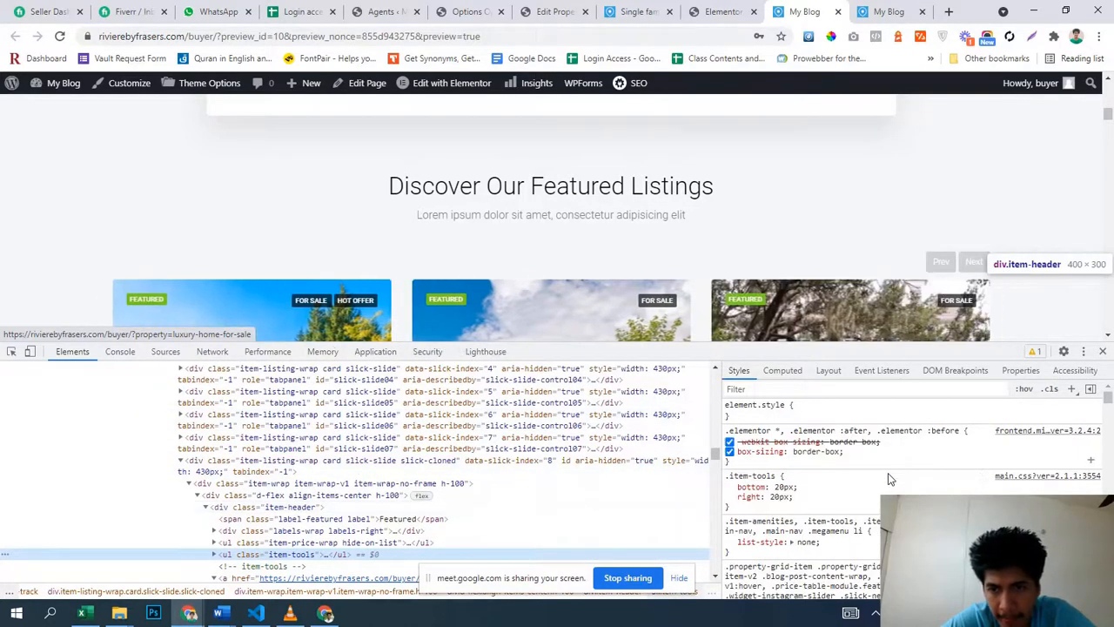
scroll(890, 473, "down", 2)
scroll(890, 473, "up", 10)
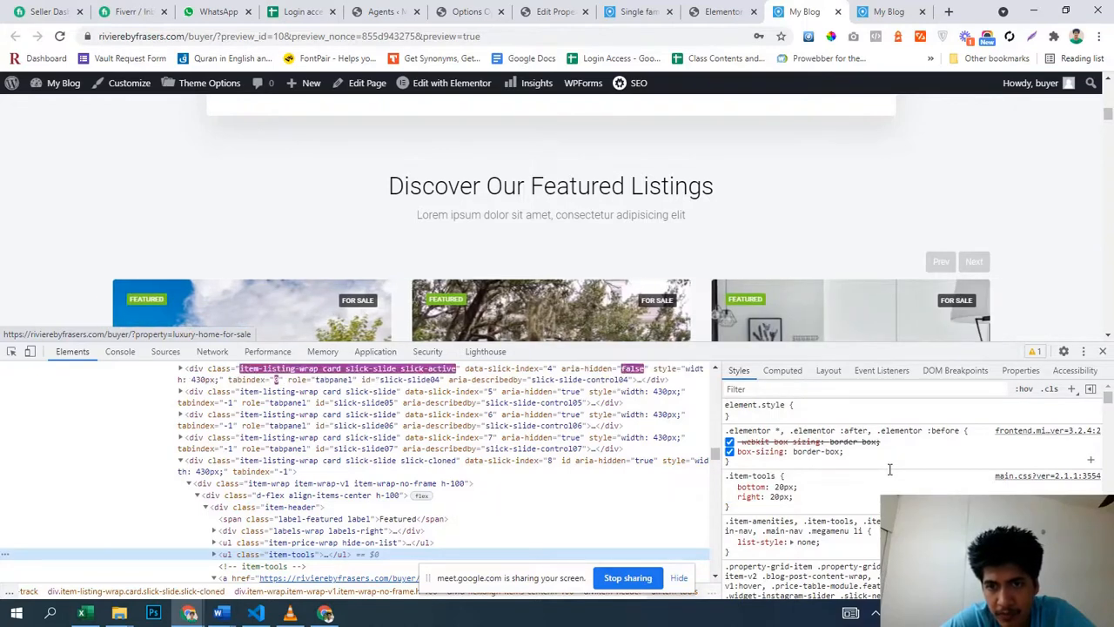
scroll(892, 469, "down", 6)
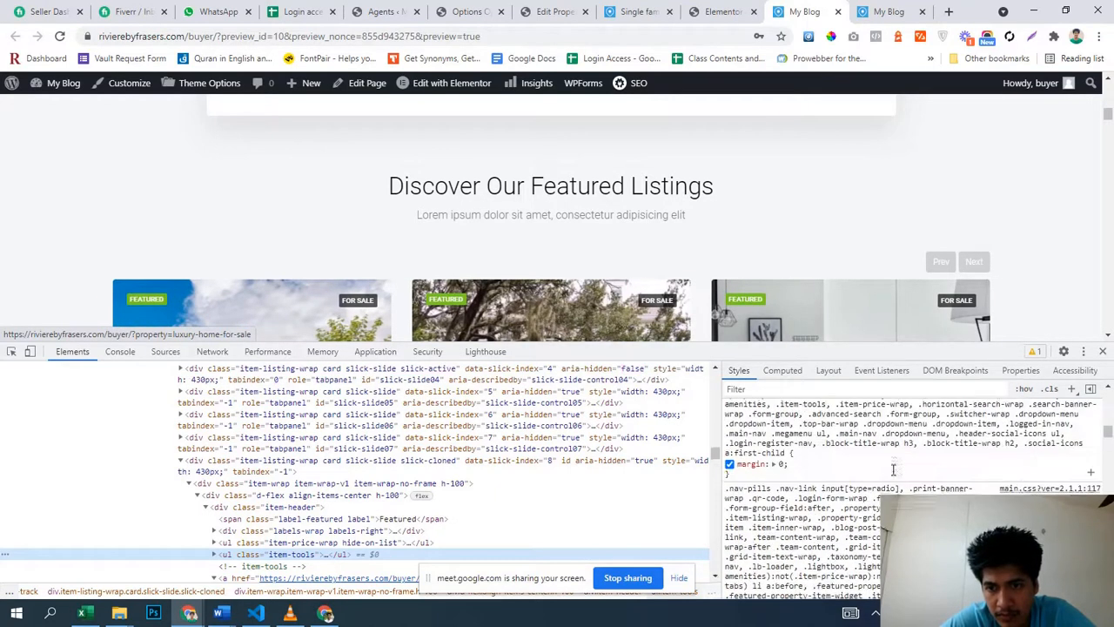
scroll(892, 470, "down", 10)
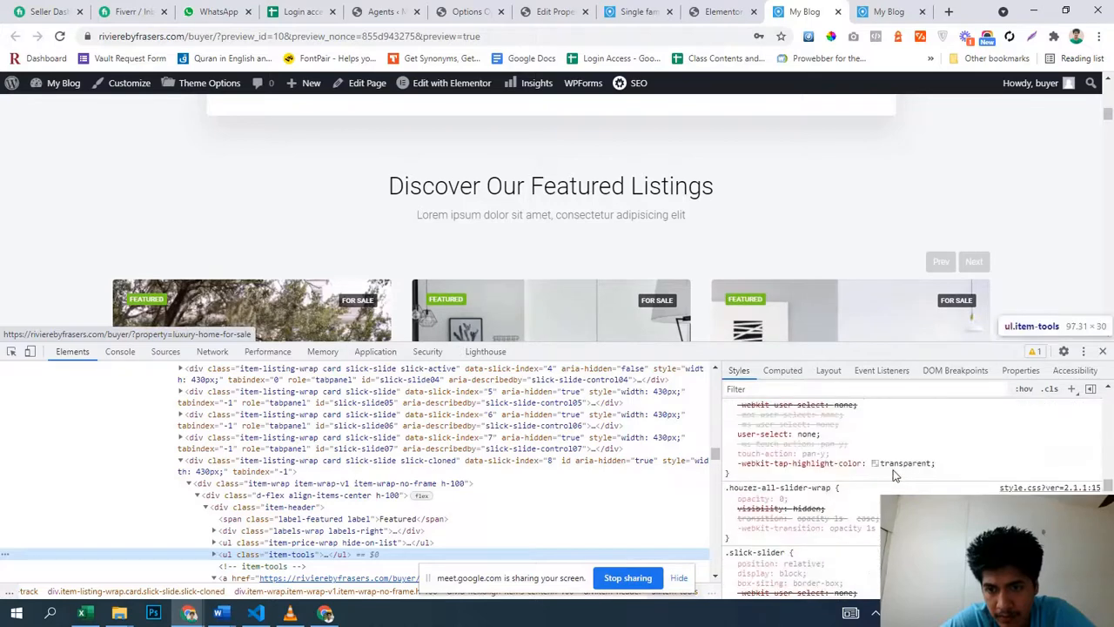
scroll(893, 475, "up", 4)
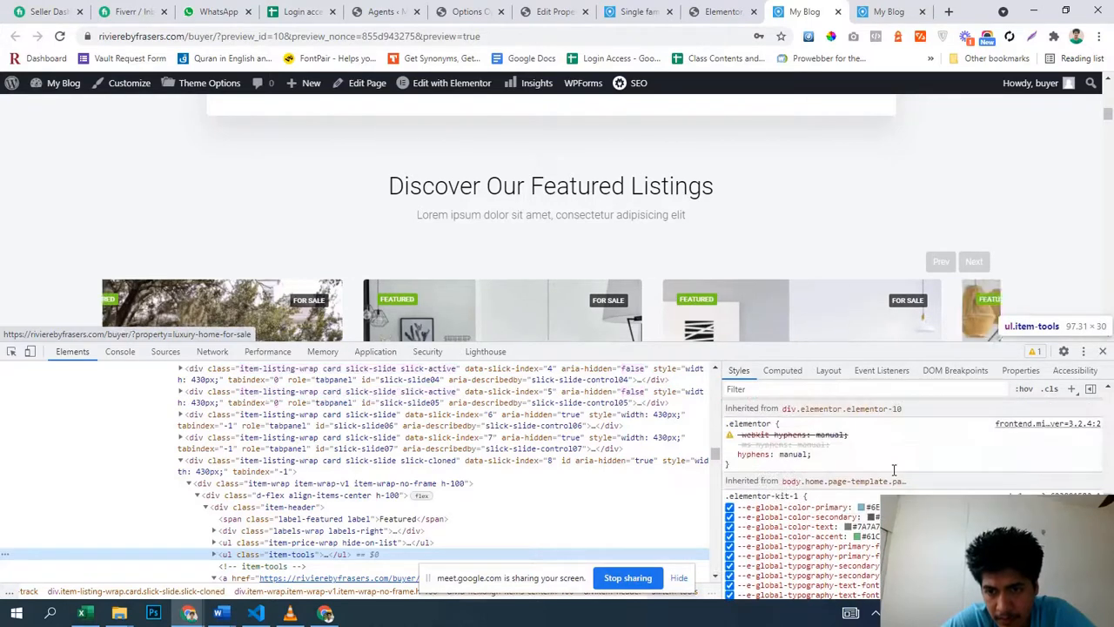
scroll(892, 475, "down", 8)
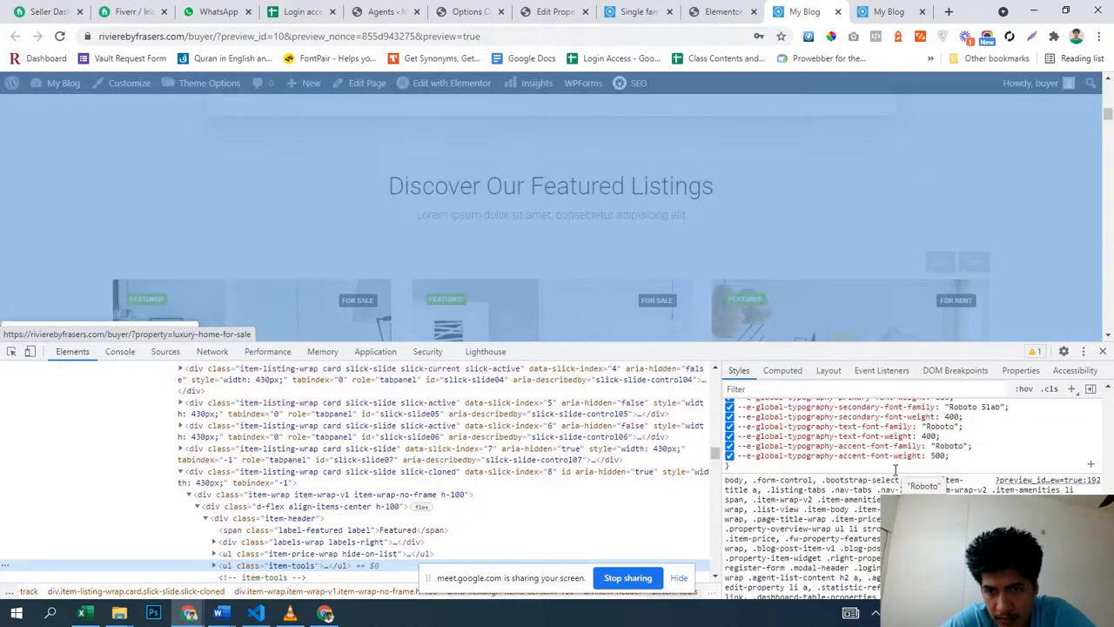
scroll(895, 474, "down", 8)
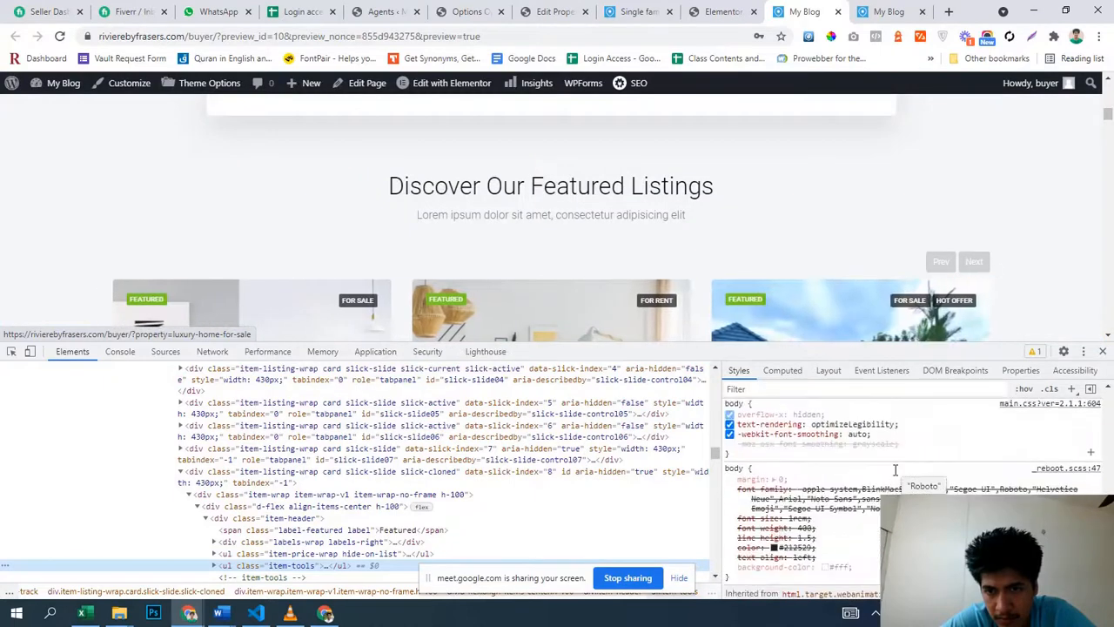
scroll(898, 476, "down", 5)
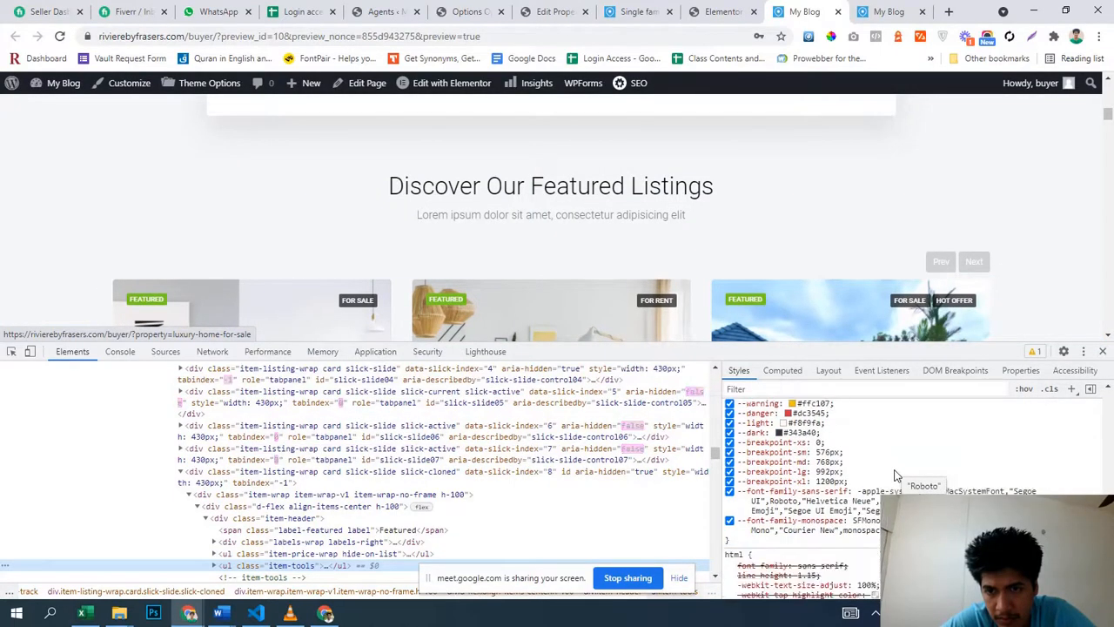
scroll(898, 476, "up", 4)
scroll(898, 475, "up", 4)
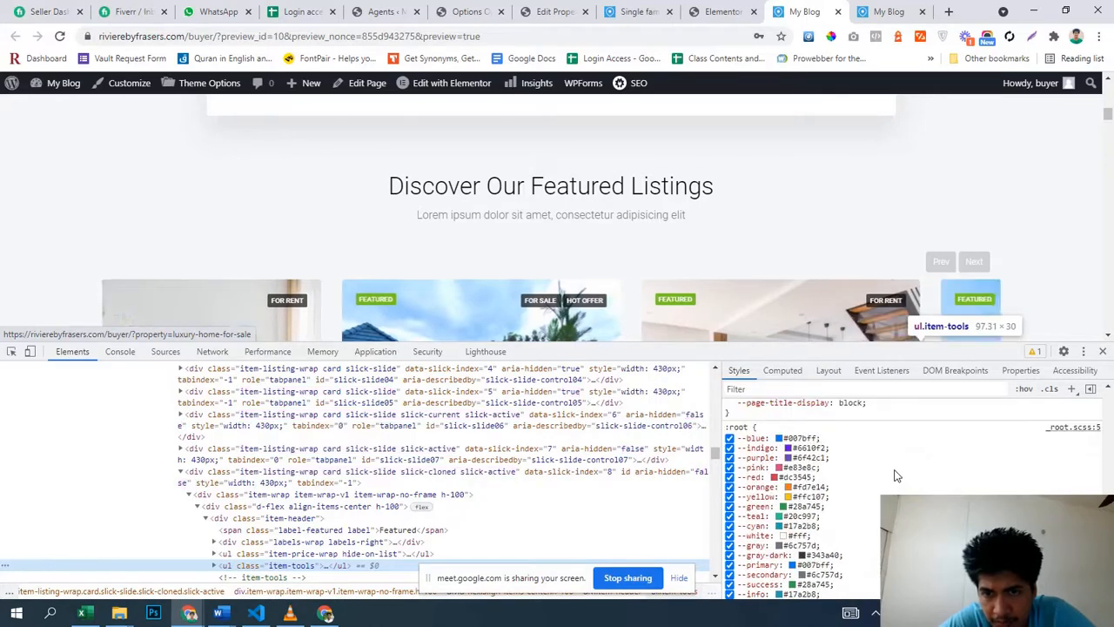
scroll(898, 476, "down", 10)
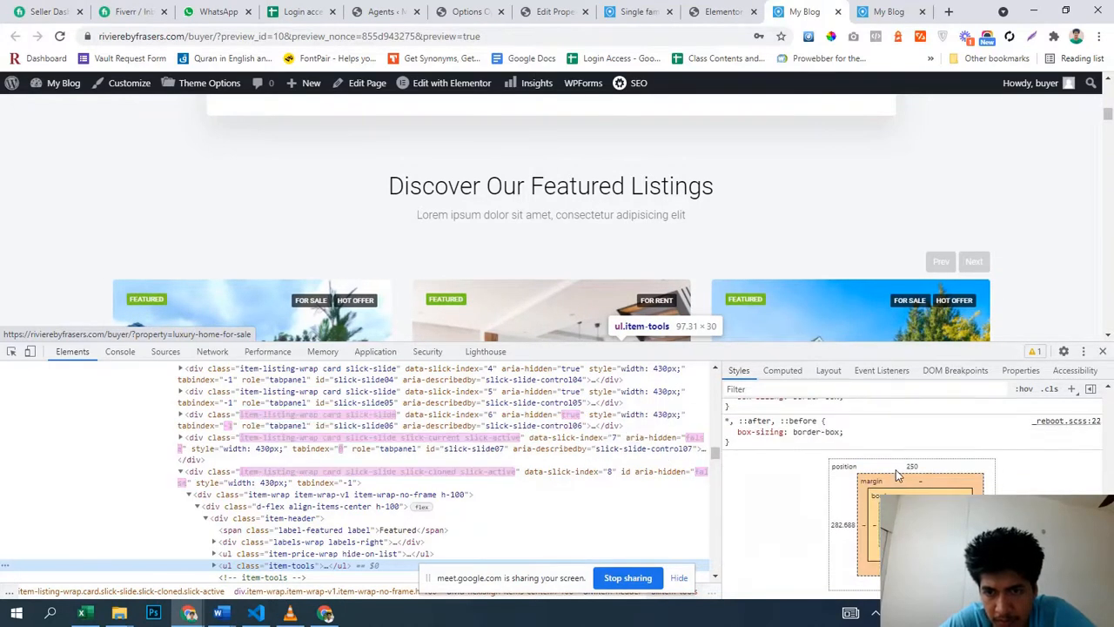
- Pick the first card's Featured label area and select its label-featured span in the page markup
left_click(11, 351)
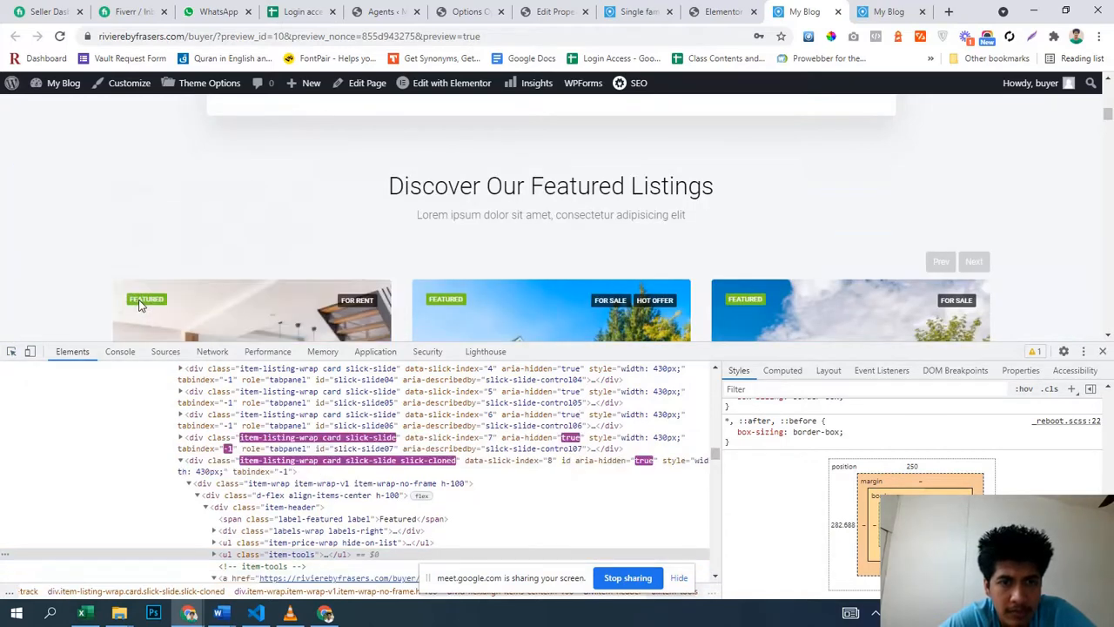
left_click(139, 302)
left_click(12, 351)
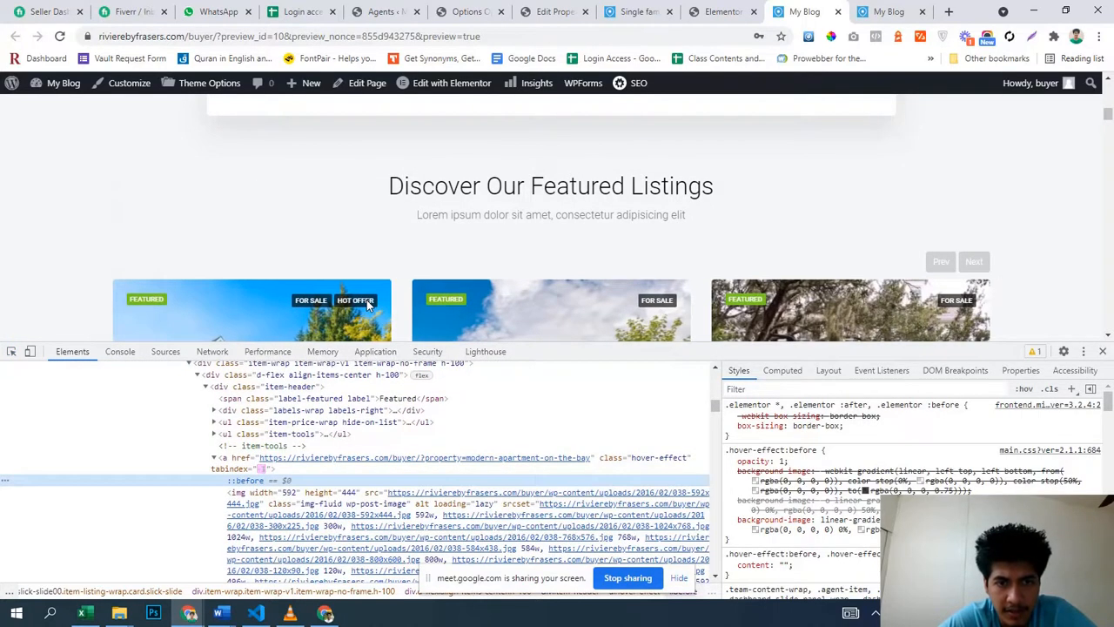
left_click(415, 403)
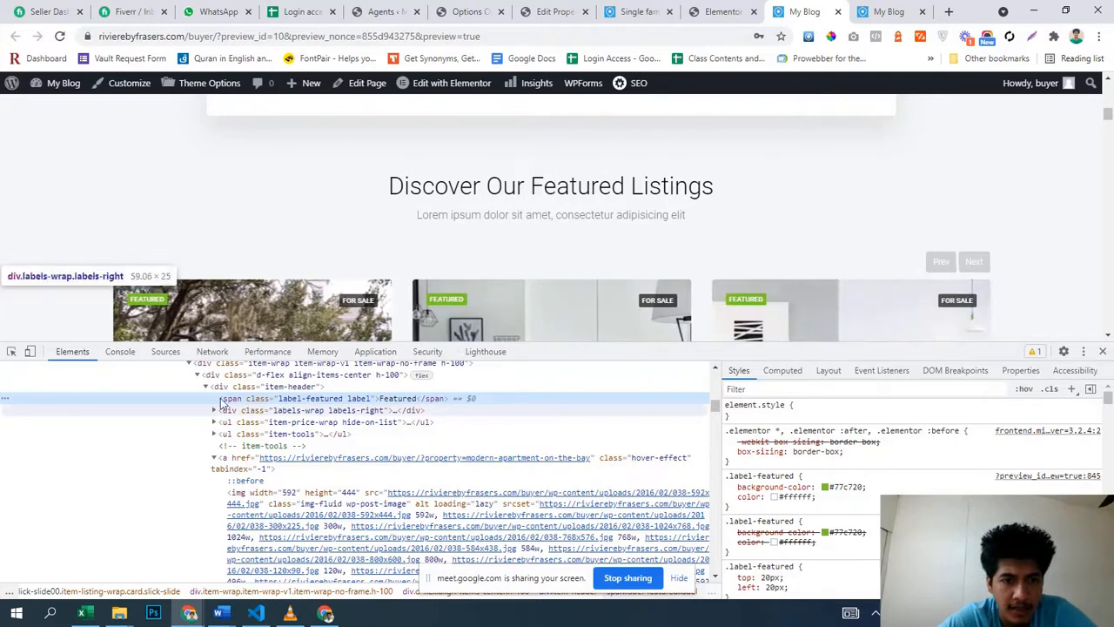
- Change the background color in the .label-featured rule to red #c72020 and copy the rule's selector
left_click(825, 487)
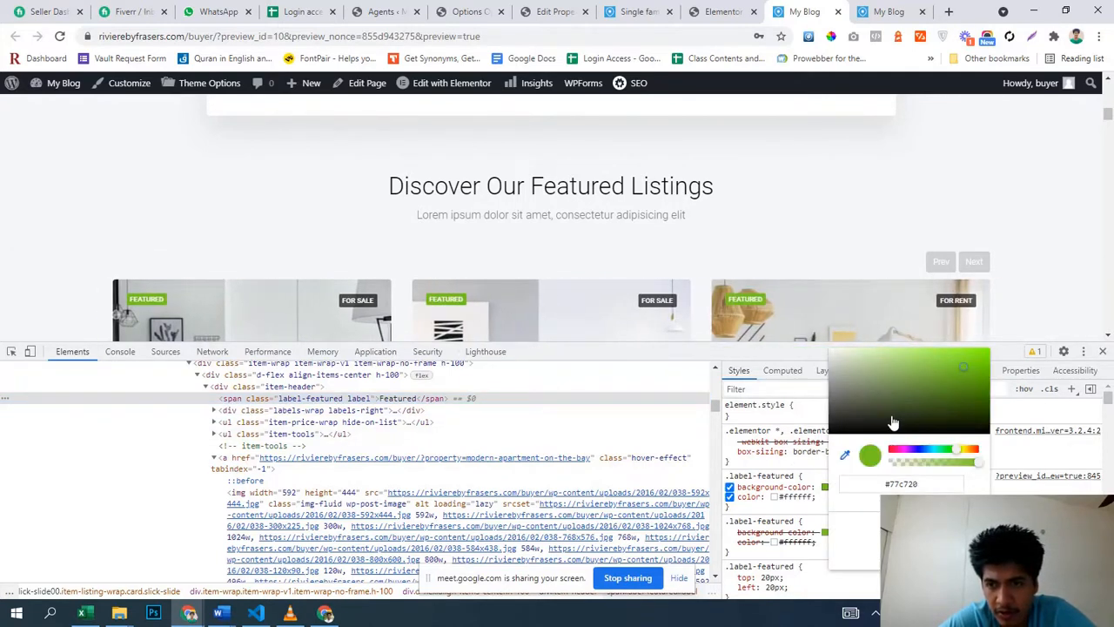
key("Escape")
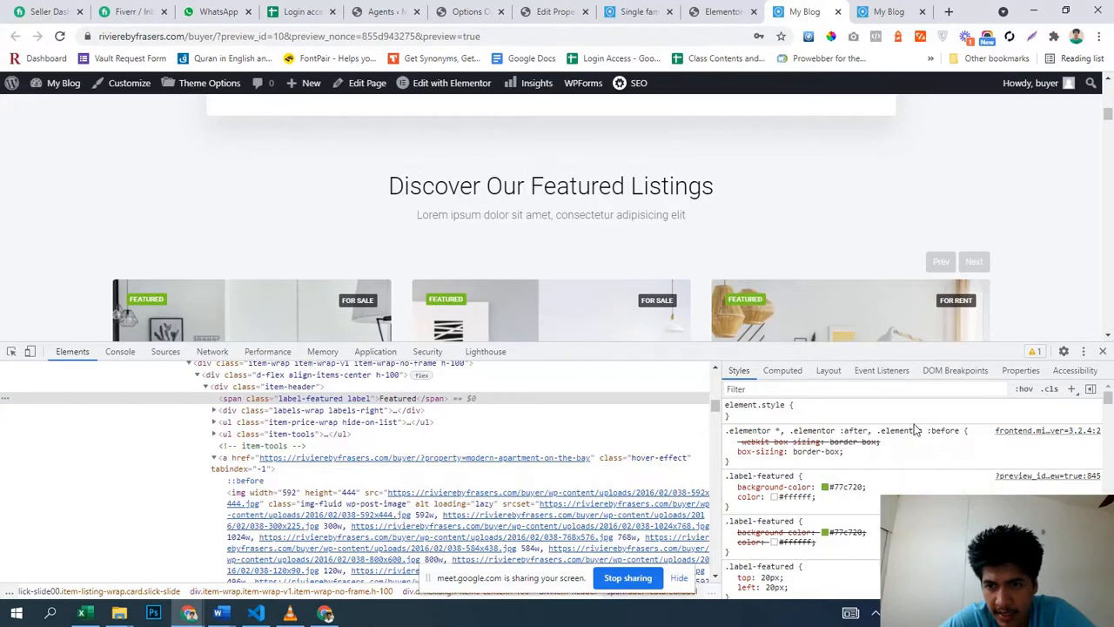
left_click(825, 487)
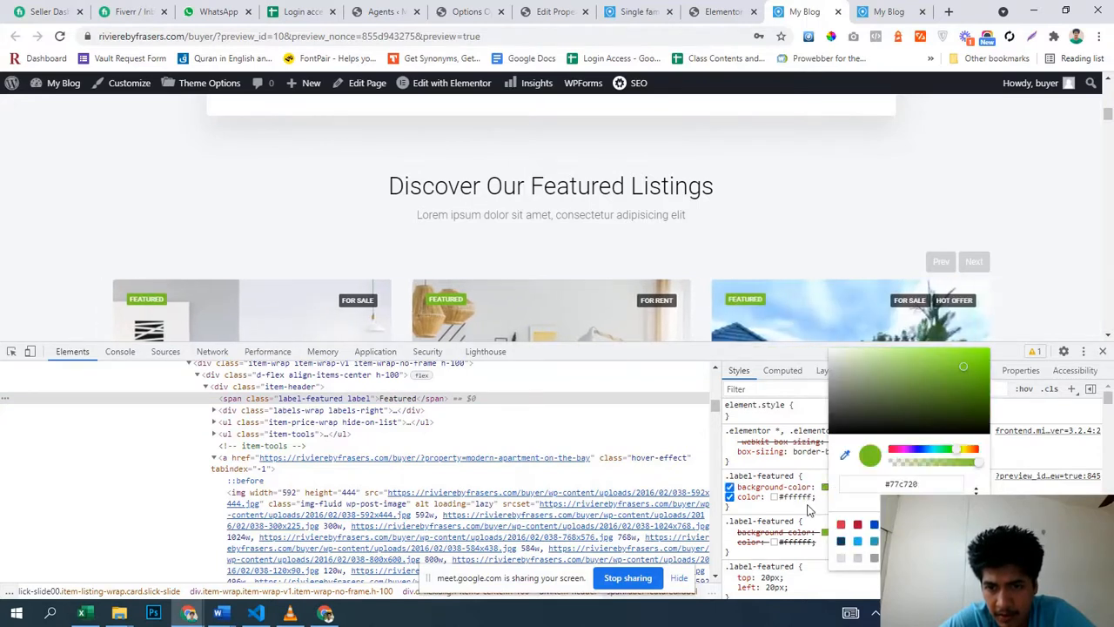
key("Escape")
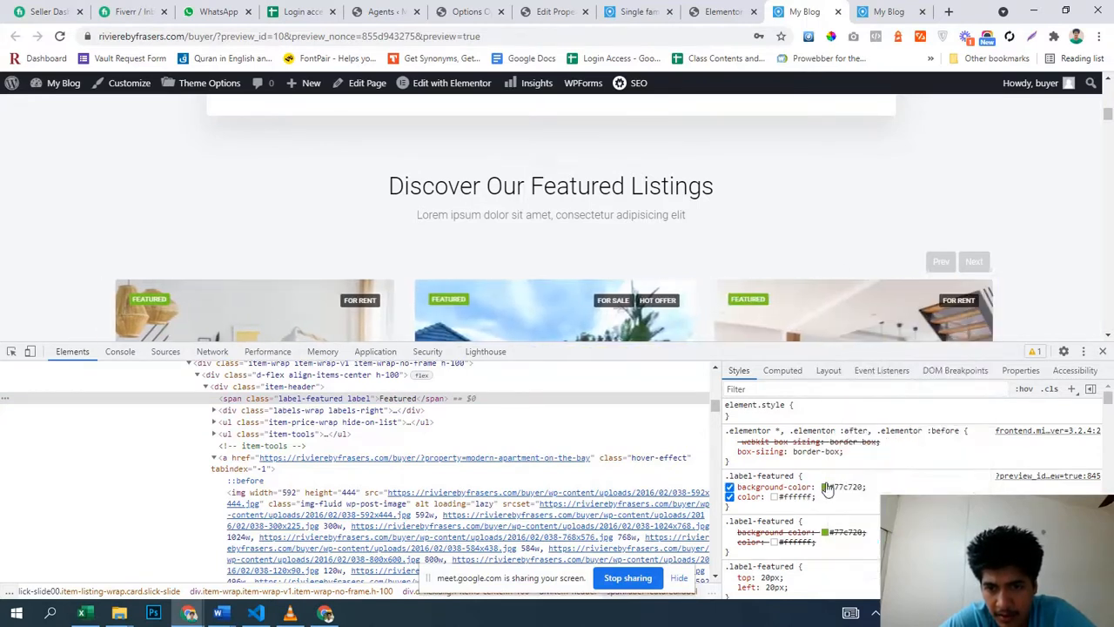
left_click(828, 488)
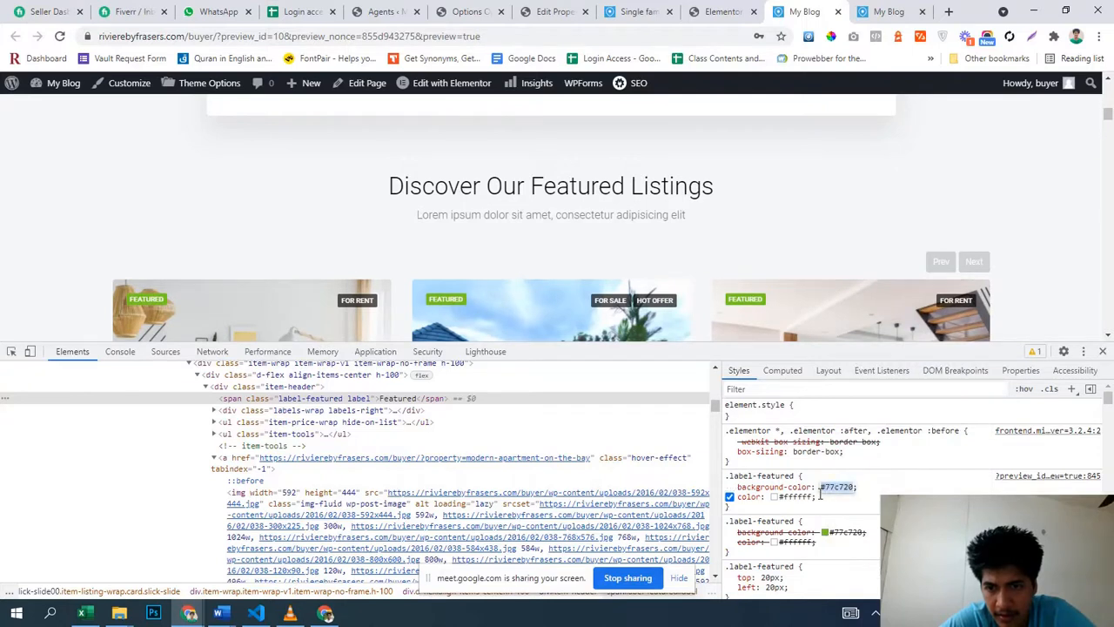
left_click(836, 502)
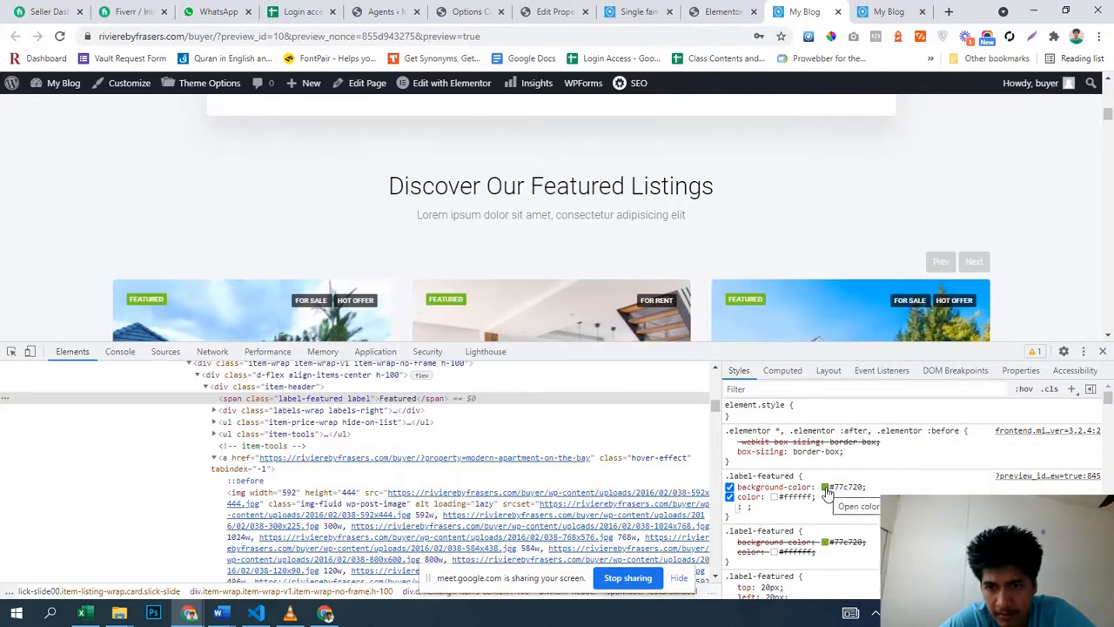
left_click(825, 488)
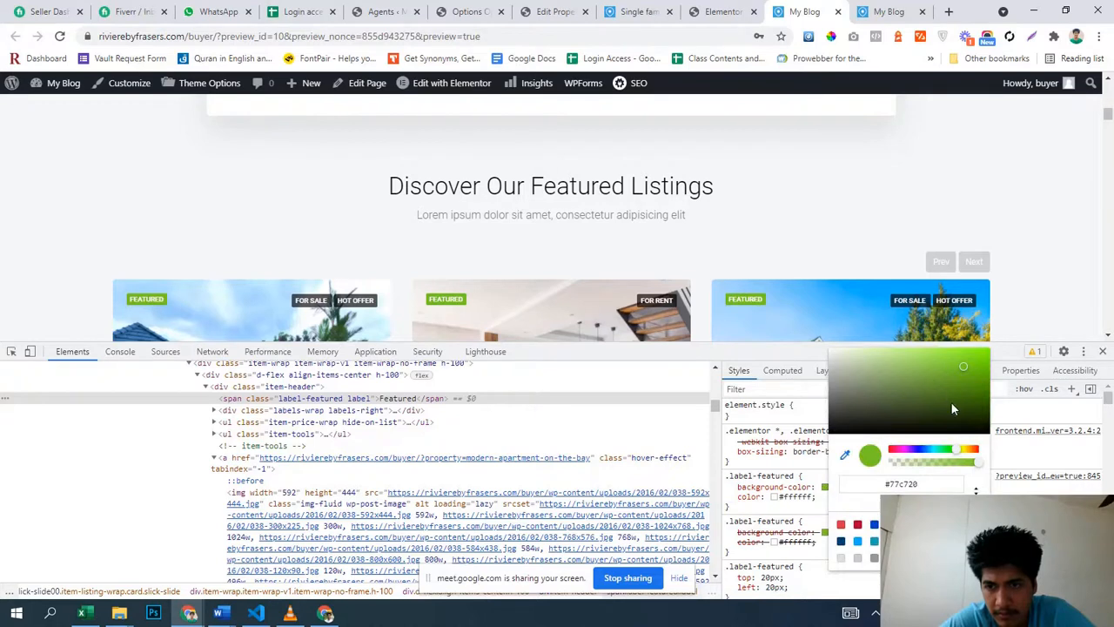
left_click_drag(968, 451, 976, 451)
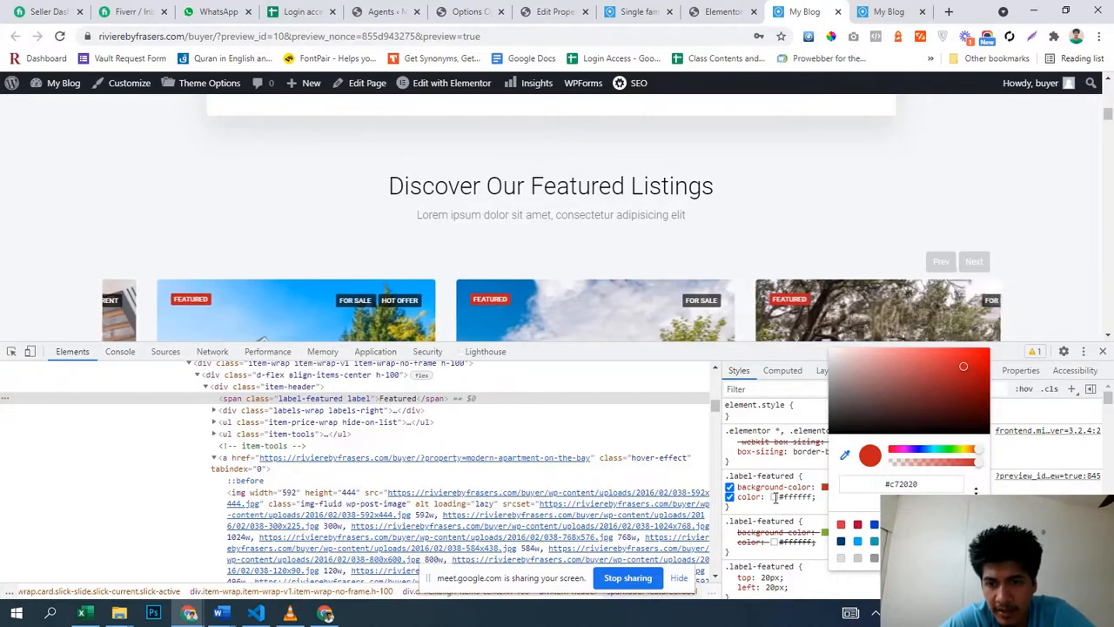
right_click(775, 476)
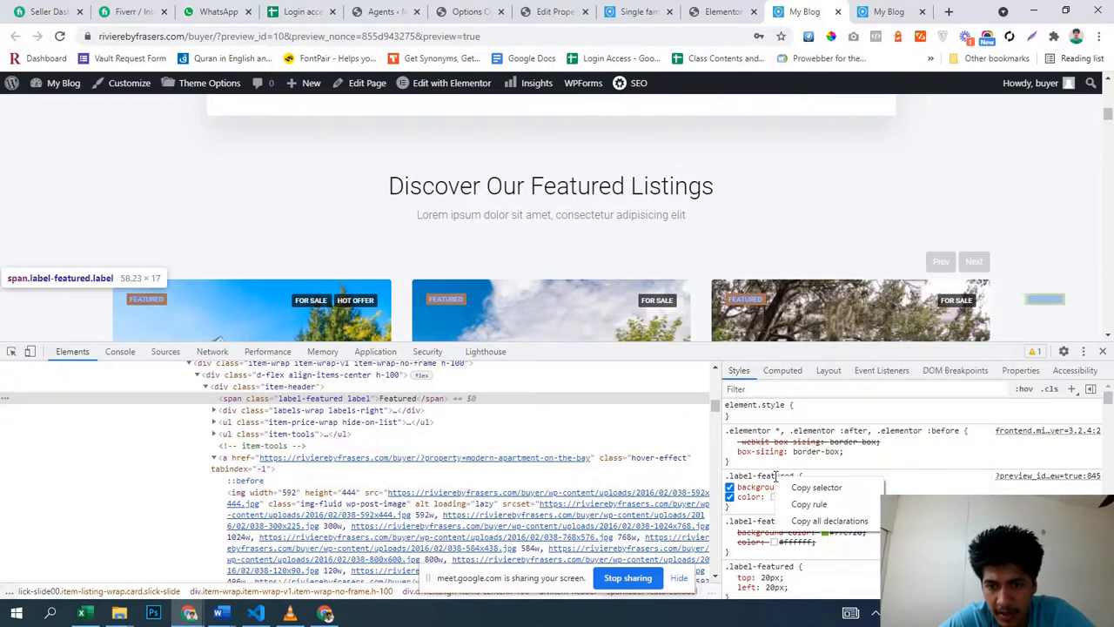
left_click(815, 487)
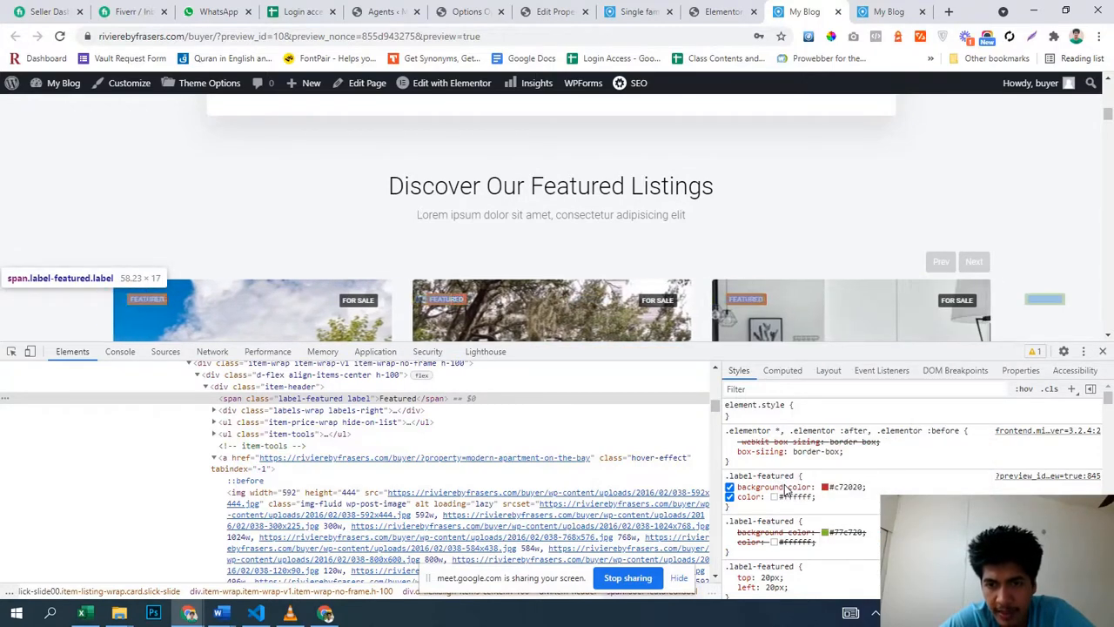
- Go to the Houzez theme options page and open the appearance Customizer in a new browser tab
left_click(631, 11)
left_click(544, 11)
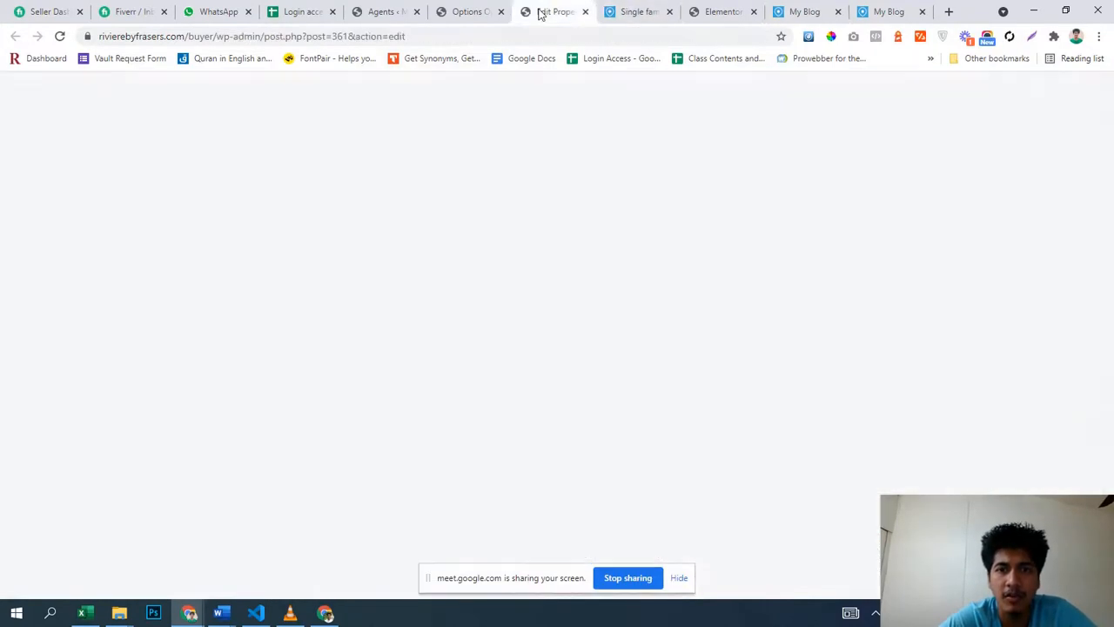
left_click(442, 9)
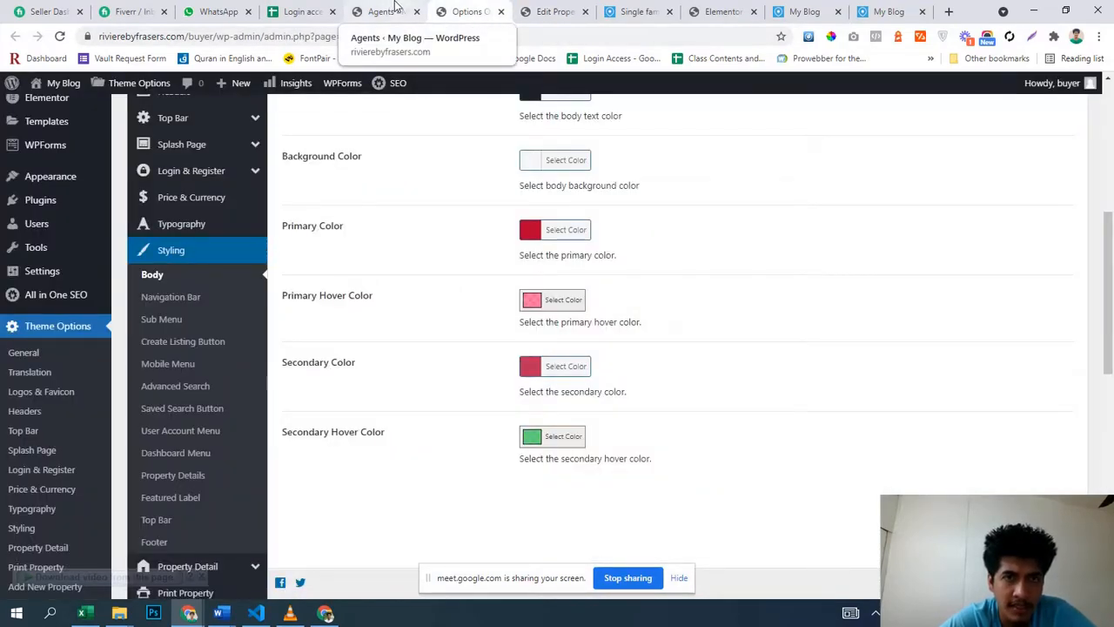
scroll(26, 416, "down", 6)
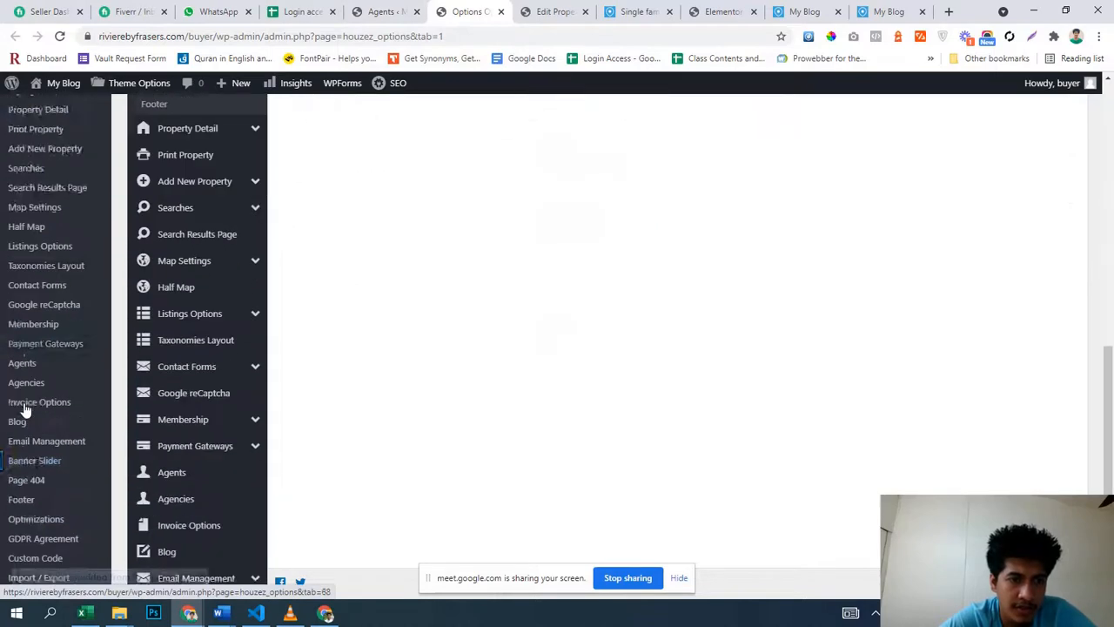
scroll(30, 416, "up", 6)
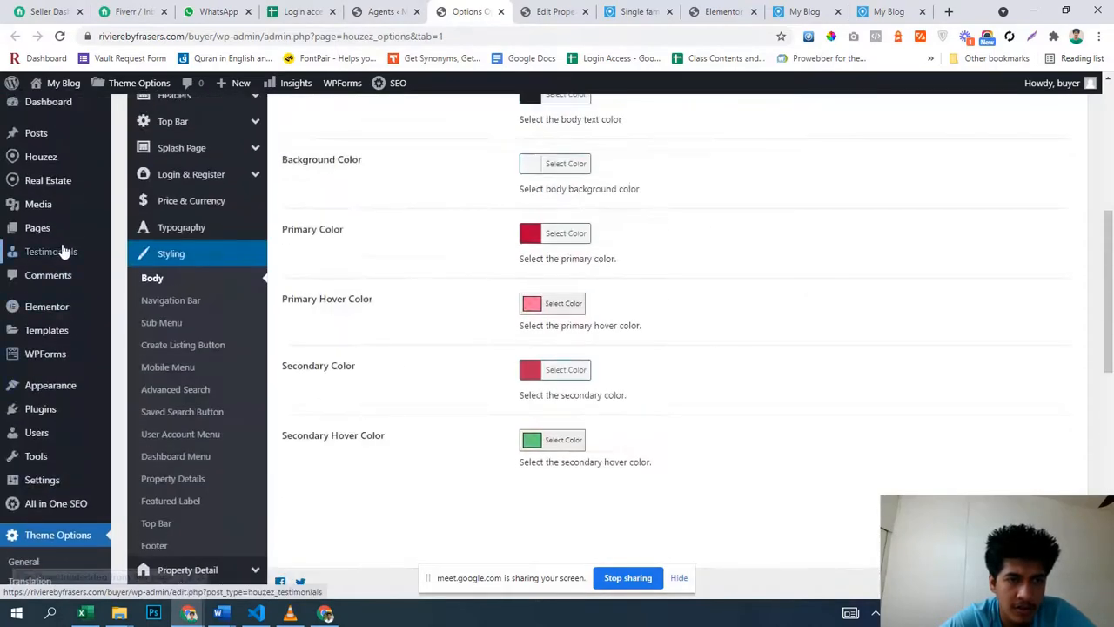
mouse_move(52, 385)
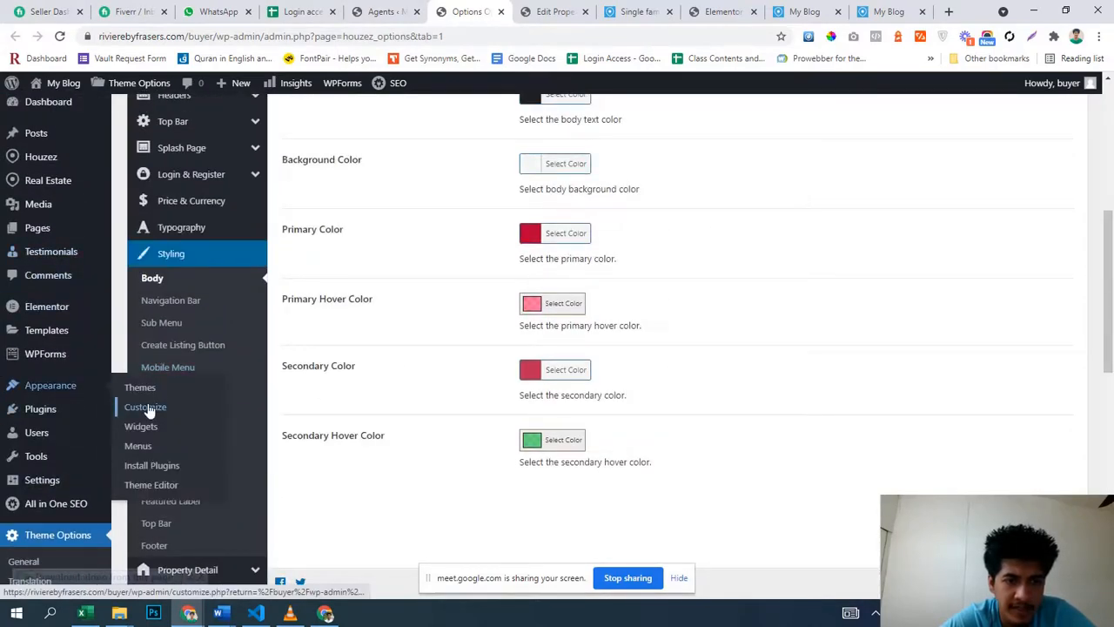
right_click(148, 407)
left_click(232, 218)
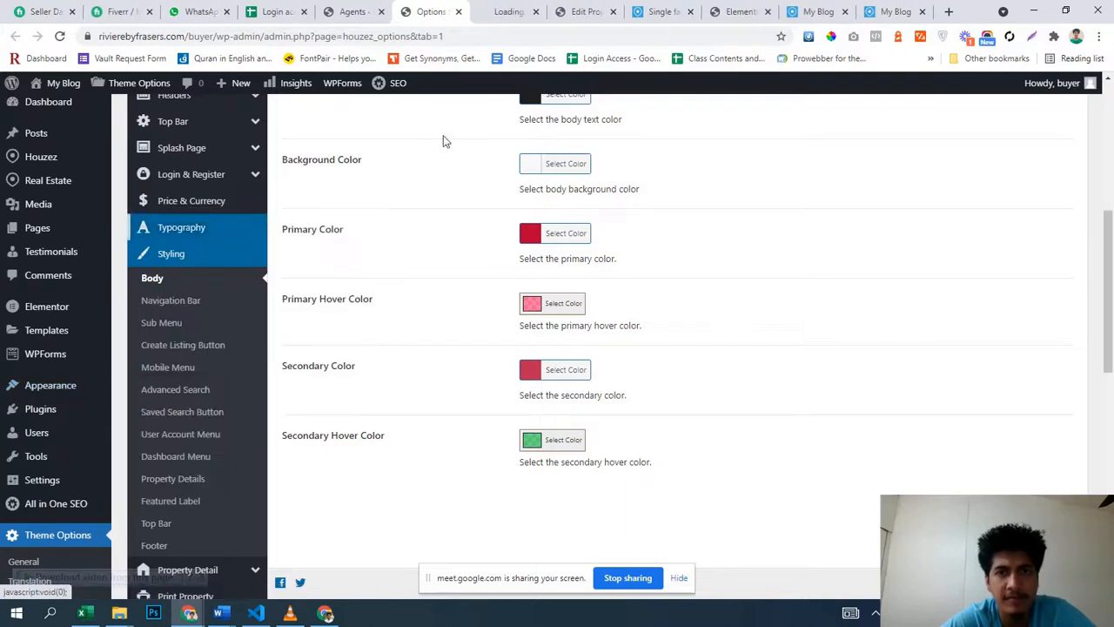
left_click(493, 11)
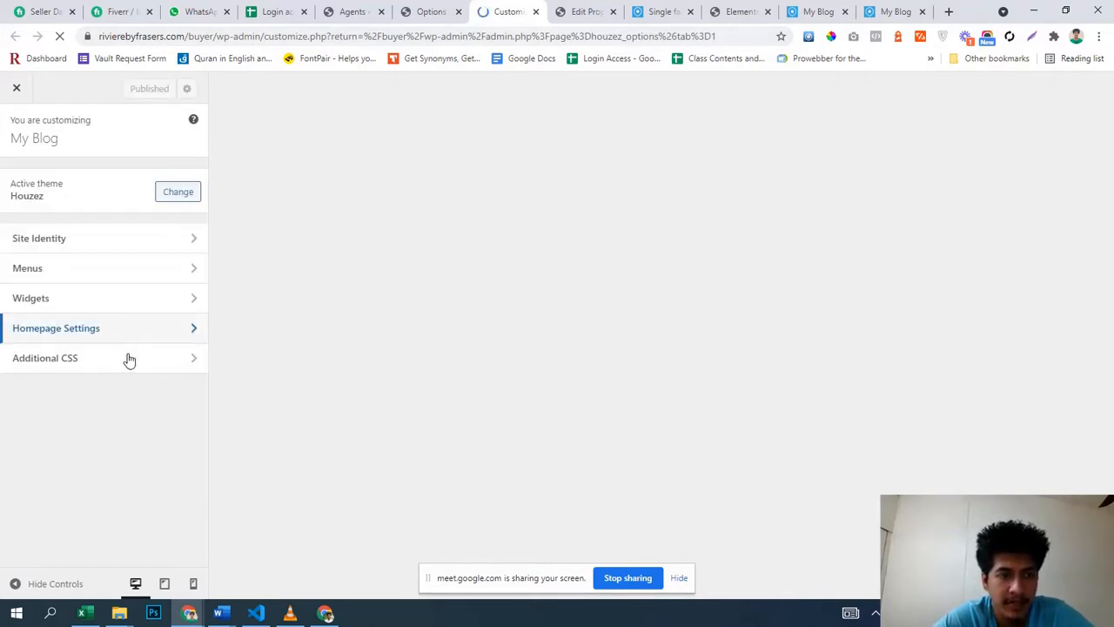
- Open the Customizer's Additional CSS section and enter the selector .label-featured in the code editor
left_click(129, 358)
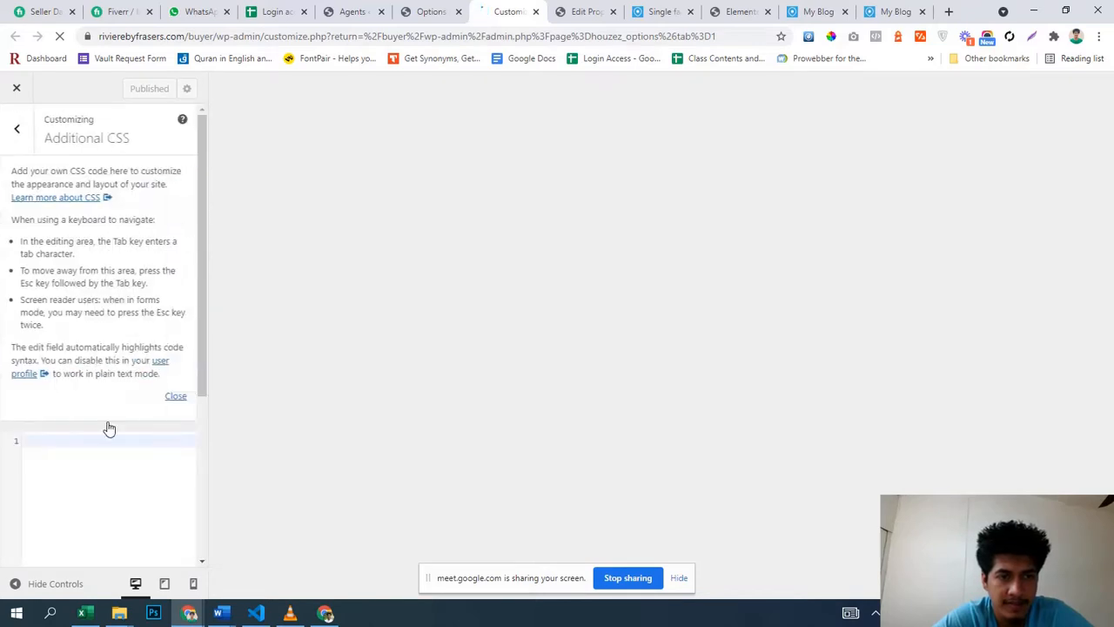
scroll(107, 438, "down", 3)
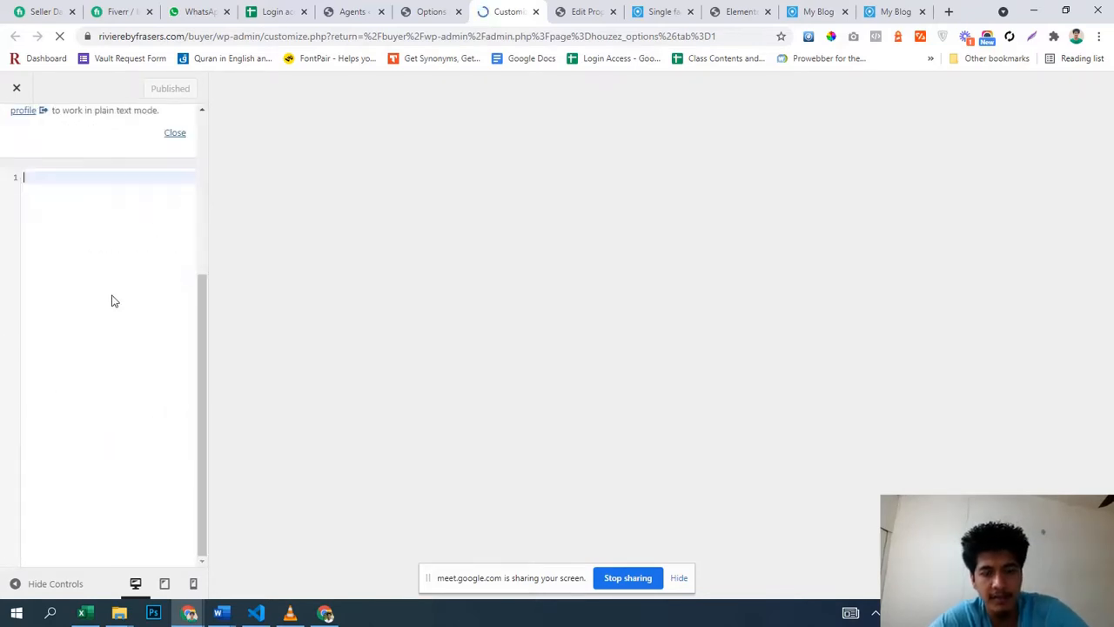
type(".label-featured")
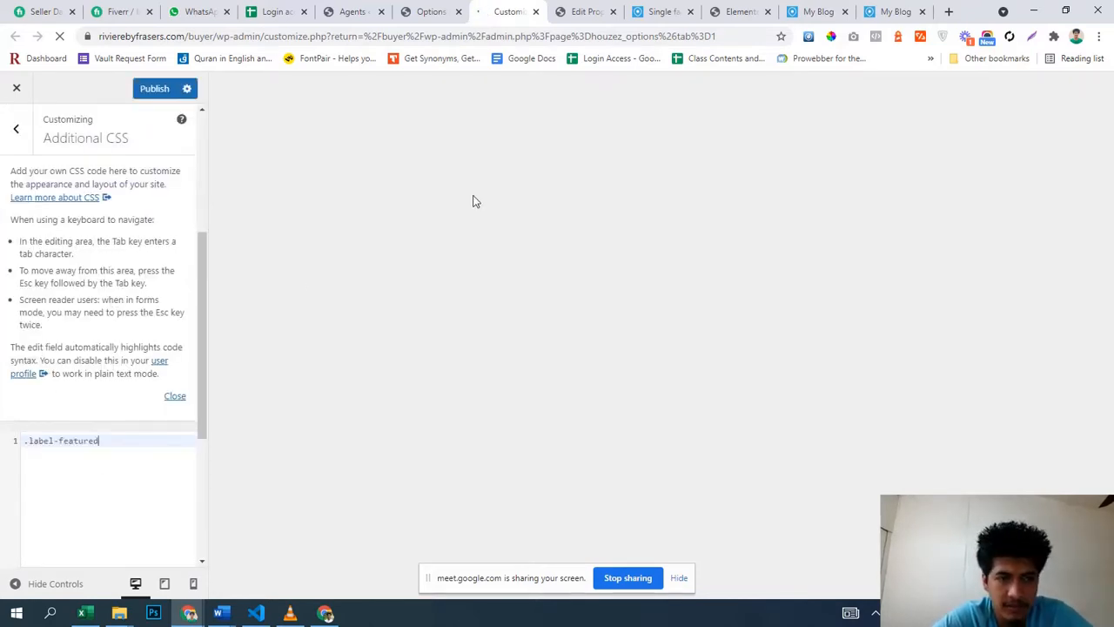
- Try to copy the whole .label-featured rule from the preview page's inspected styles for the Additional CSS editor
left_click(671, 8)
left_click(737, 9)
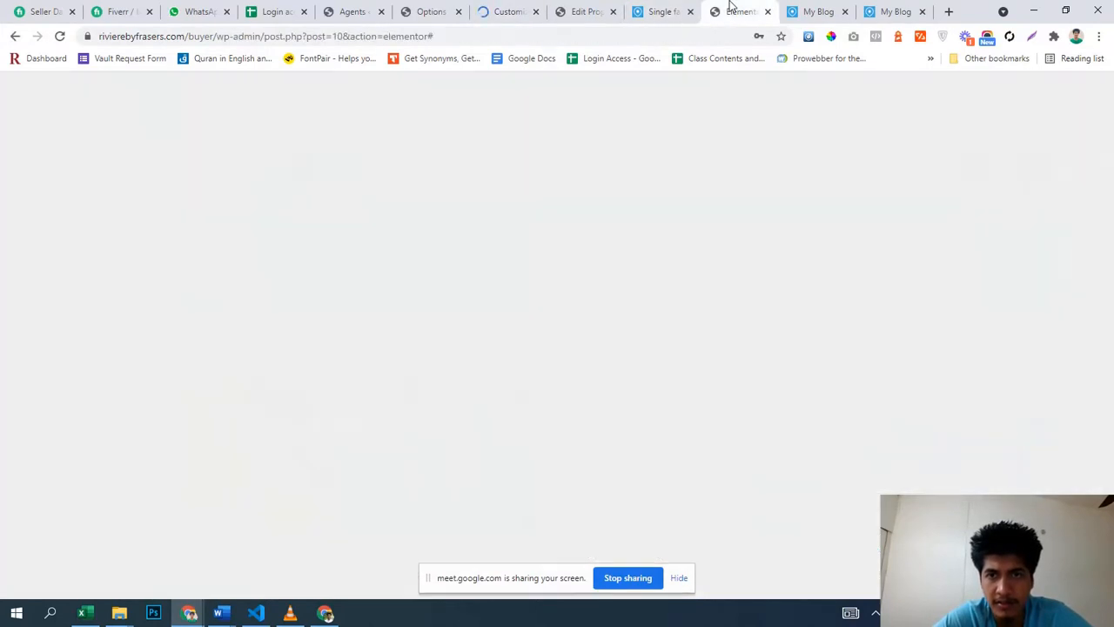
left_click(838, 9)
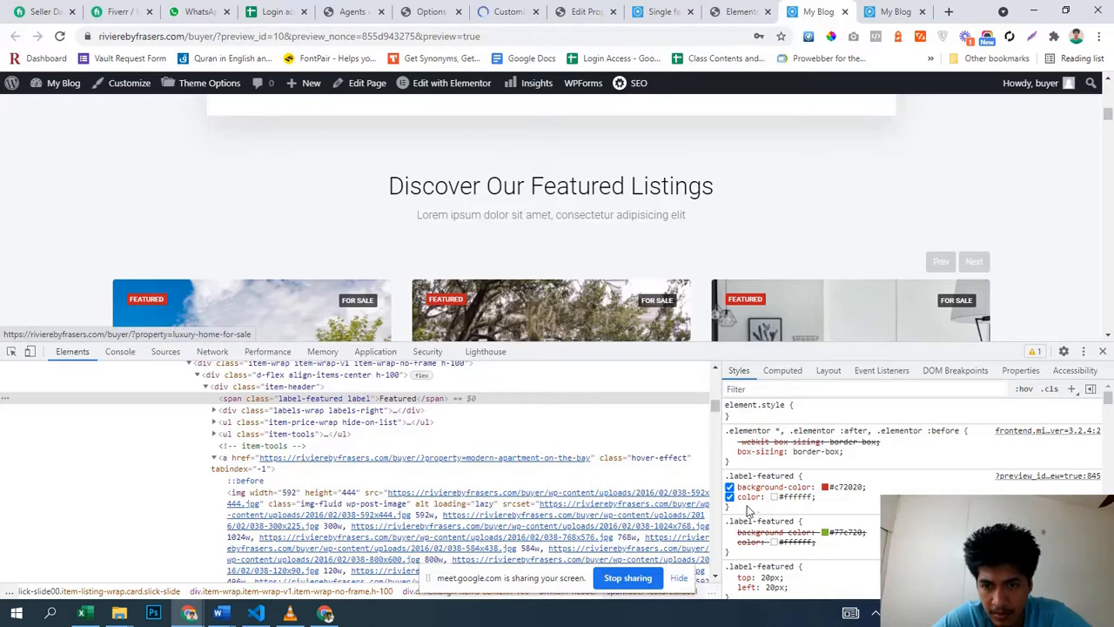
left_click_drag(734, 512, 727, 479)
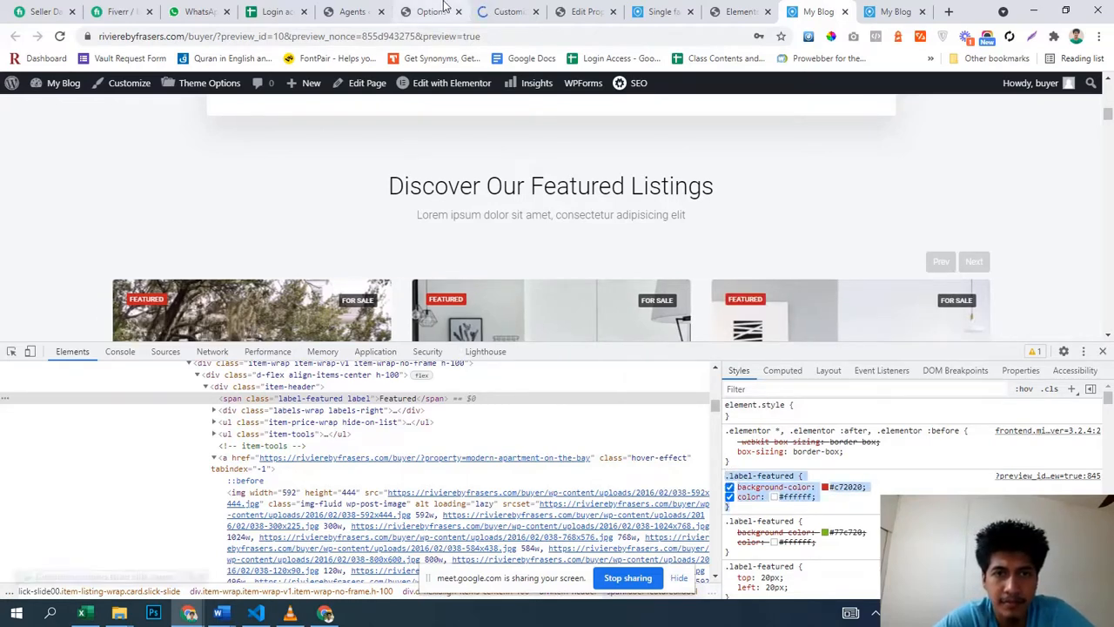
left_click(501, 7)
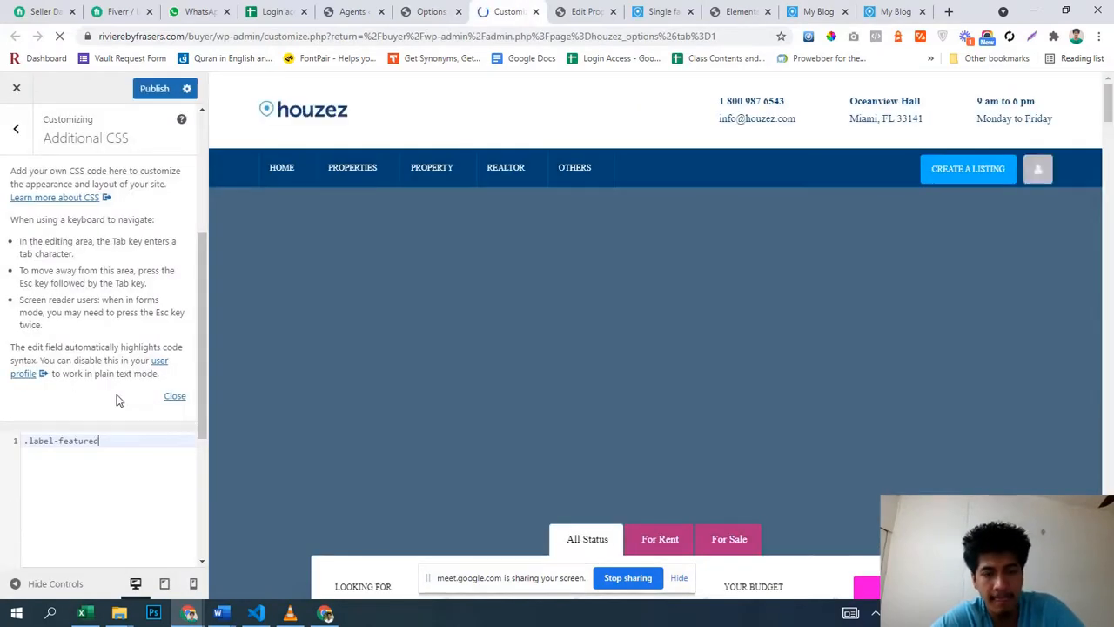
- Delete the .label-featured text from the Additional CSS editor
key("ctrl+a")
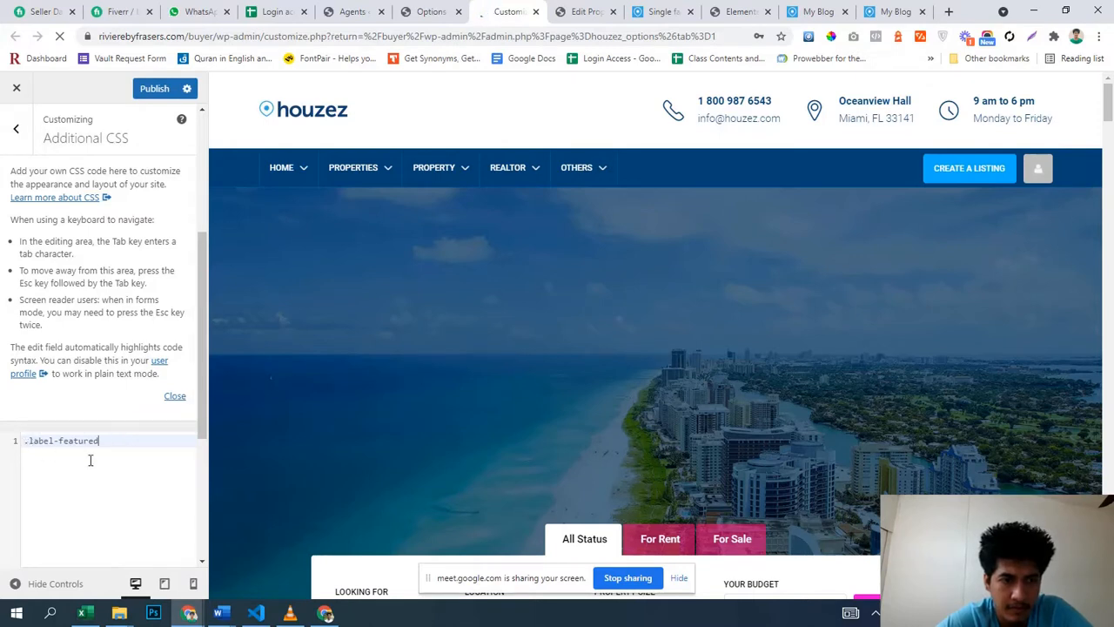
double_click(97, 462)
scroll(110, 455, "down", 2)
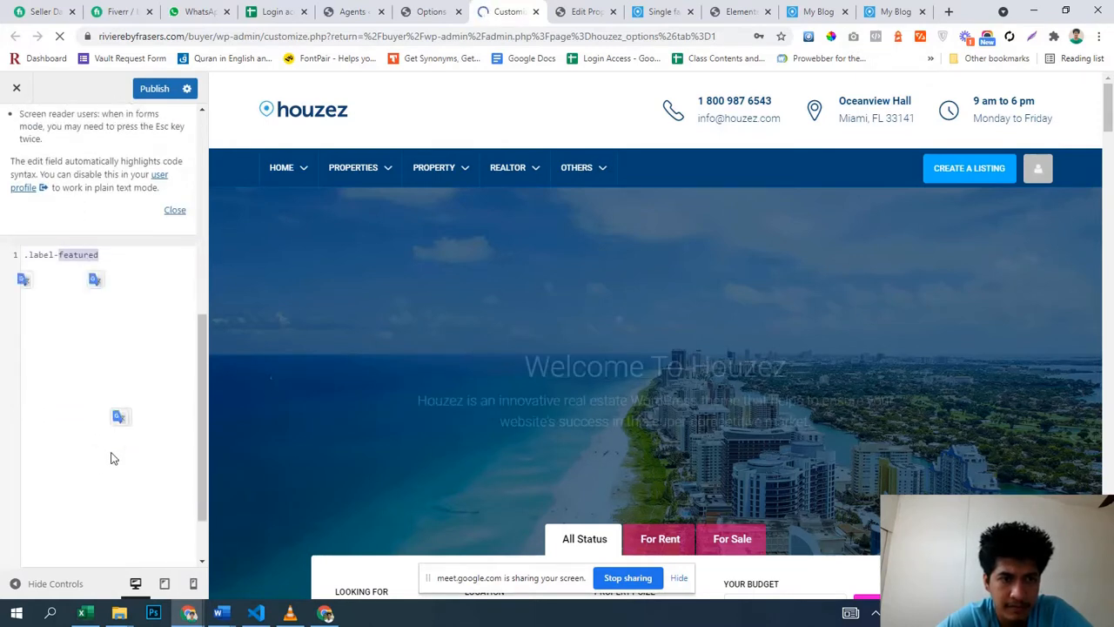
left_click(136, 272)
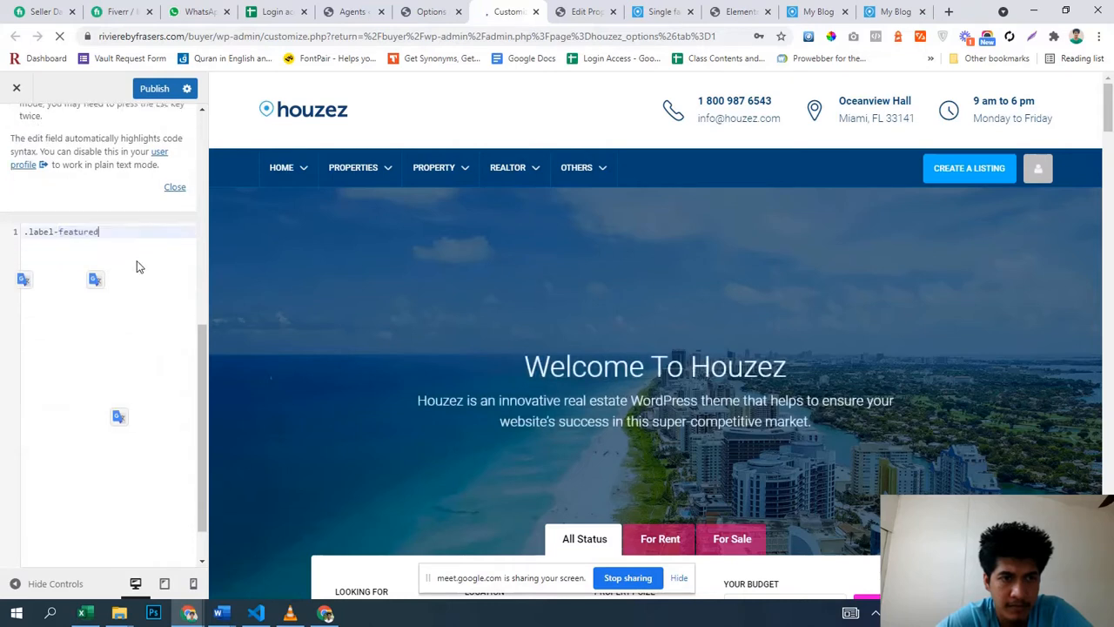
key("BackSpace")
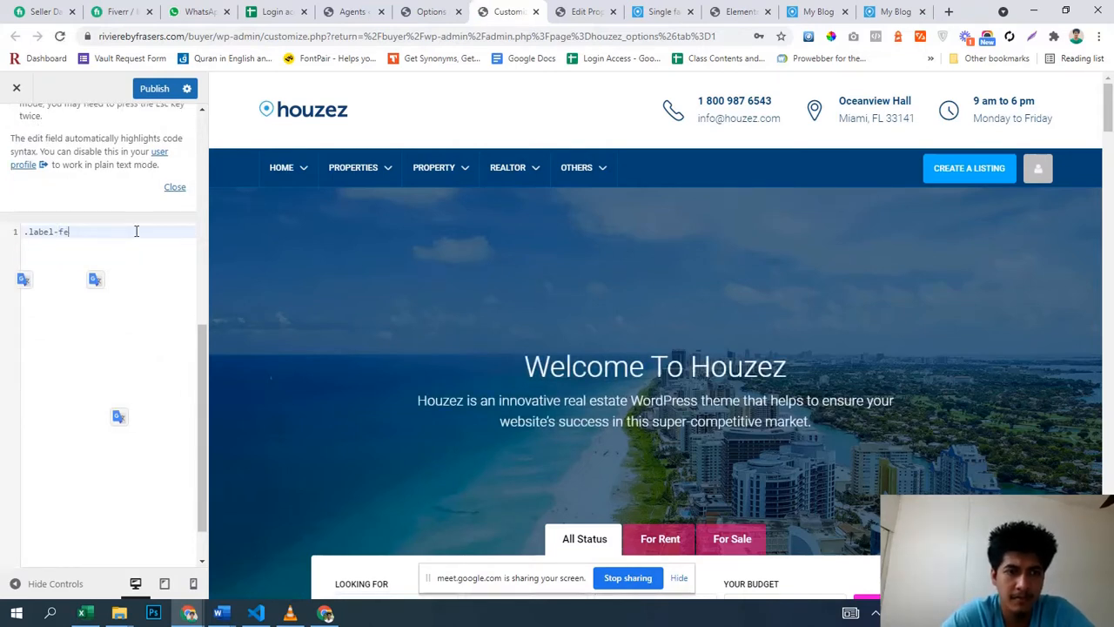
key("BackSpace")
key("BackSpace")
key("BackSpace")
key("BackSpace")
key("BackSpace")
key("BackSpace")
key("BackSpace")
key("BackSpace")
key("BackSpace")
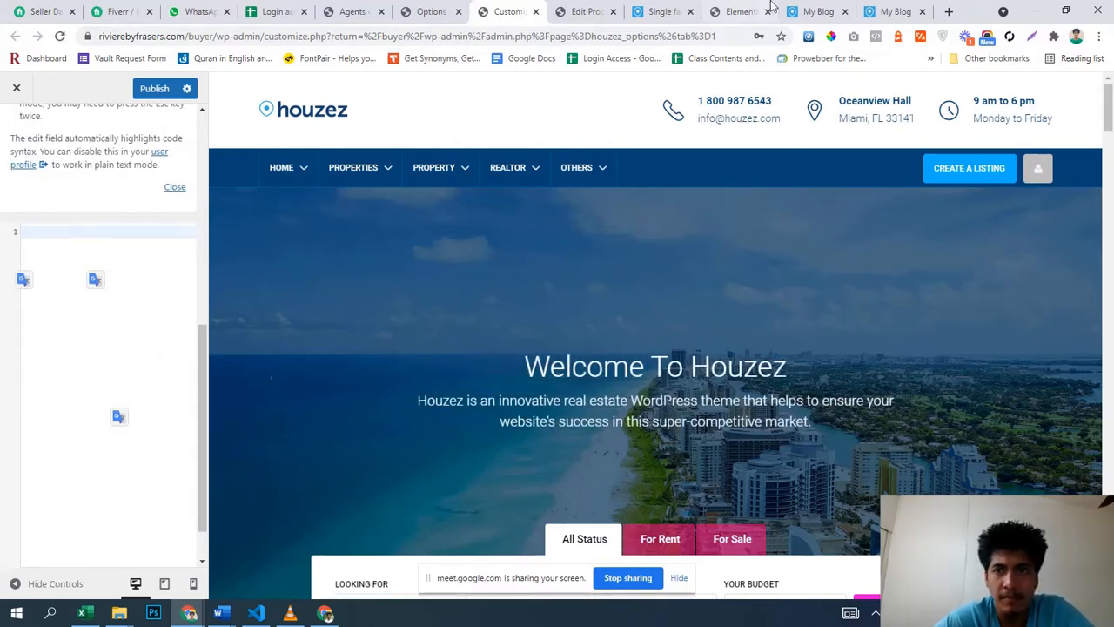
- Copy the whole .label-featured rule from the preview page's inspected styles into the Customizer's Additional CSS editor and publish it
left_click(818, 11)
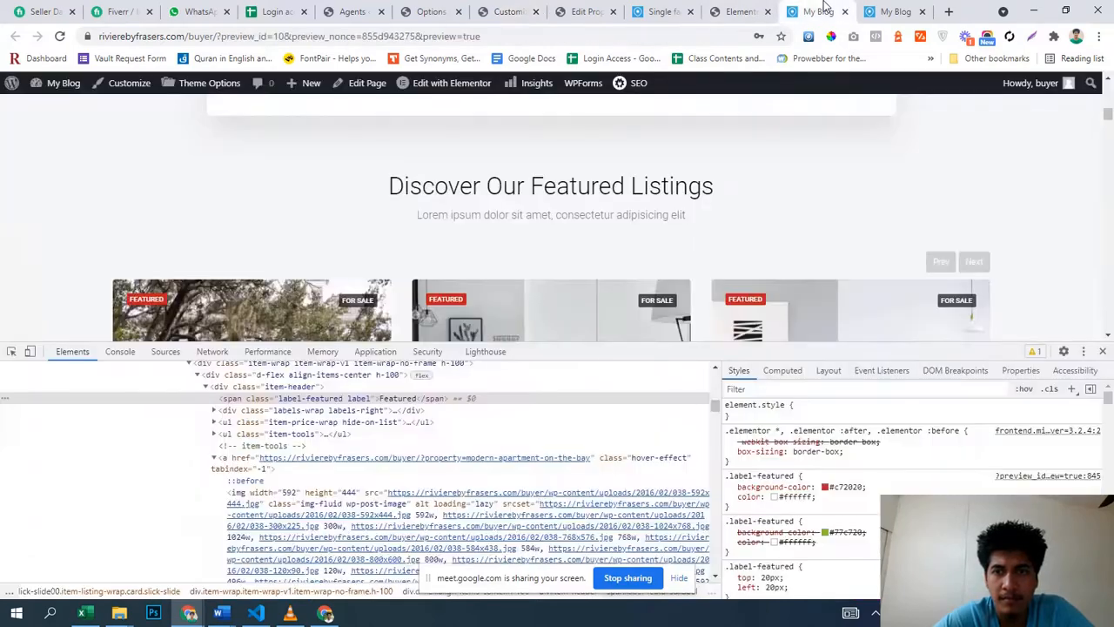
right_click(733, 514)
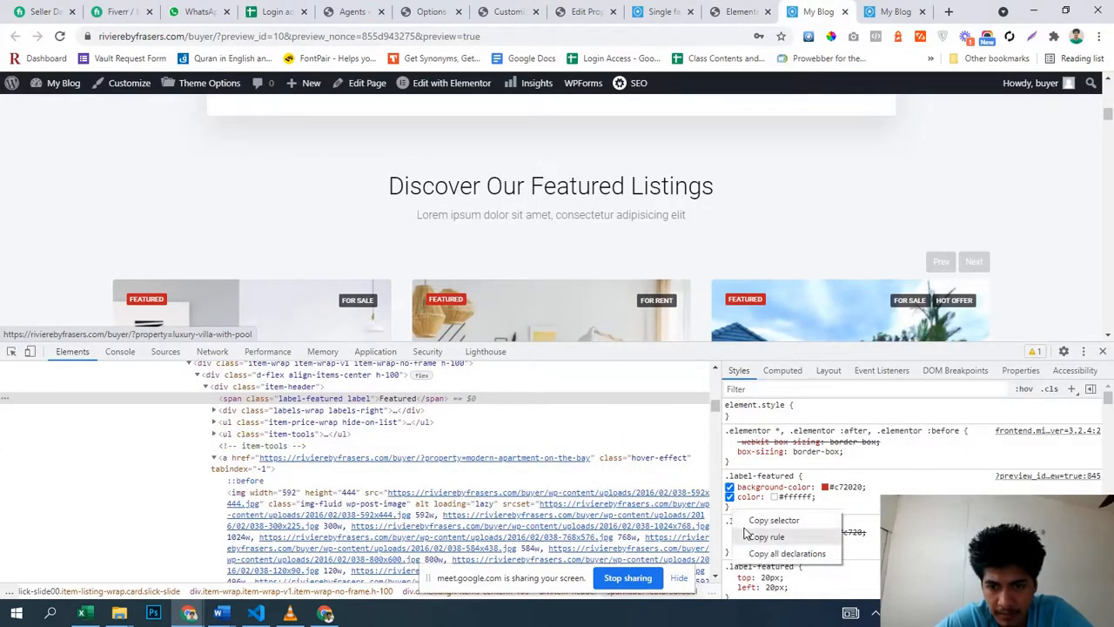
left_click(748, 536)
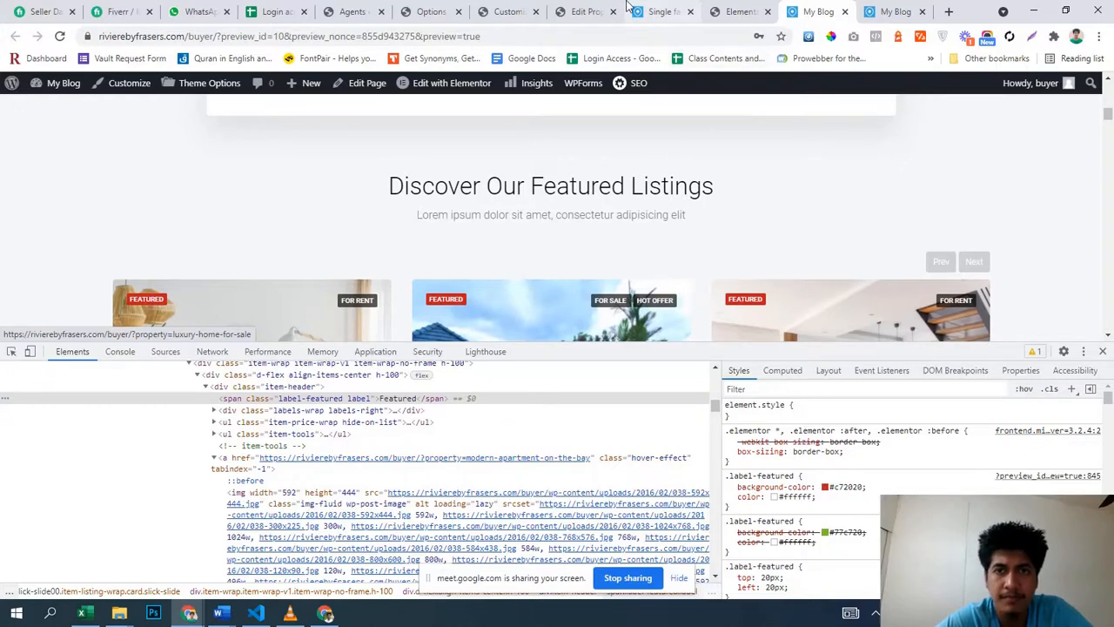
left_click(713, 6)
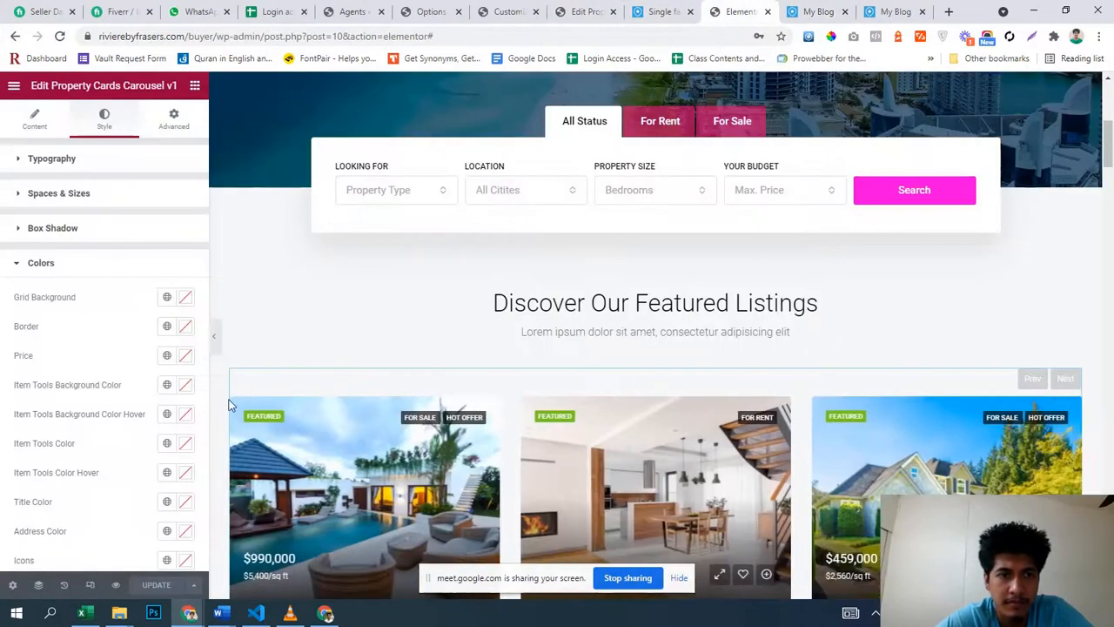
left_click(501, 7)
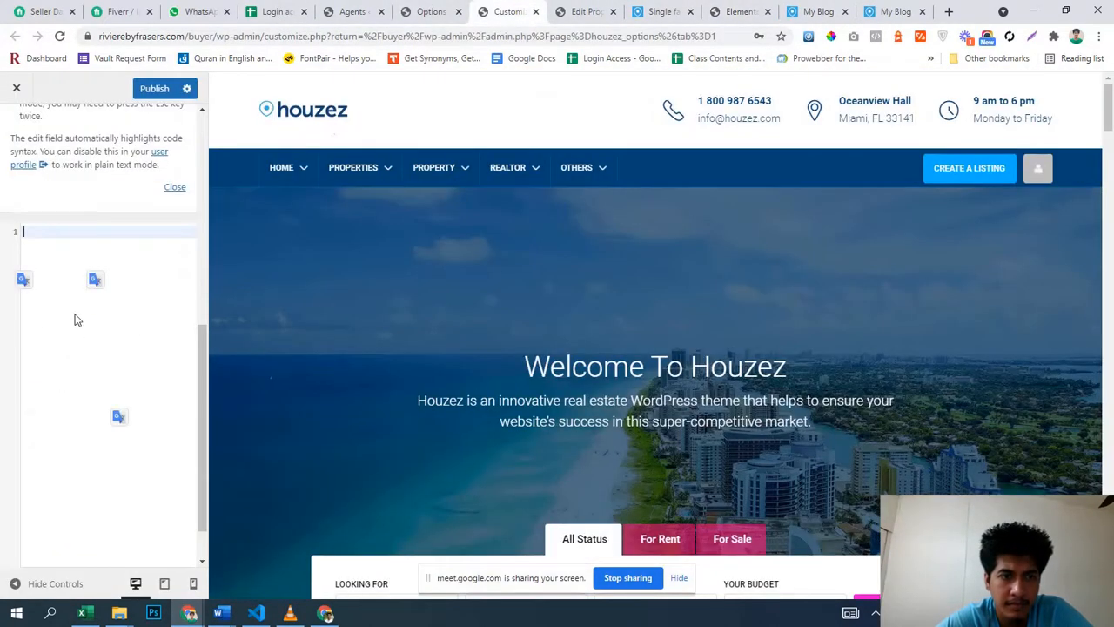
left_click(68, 233)
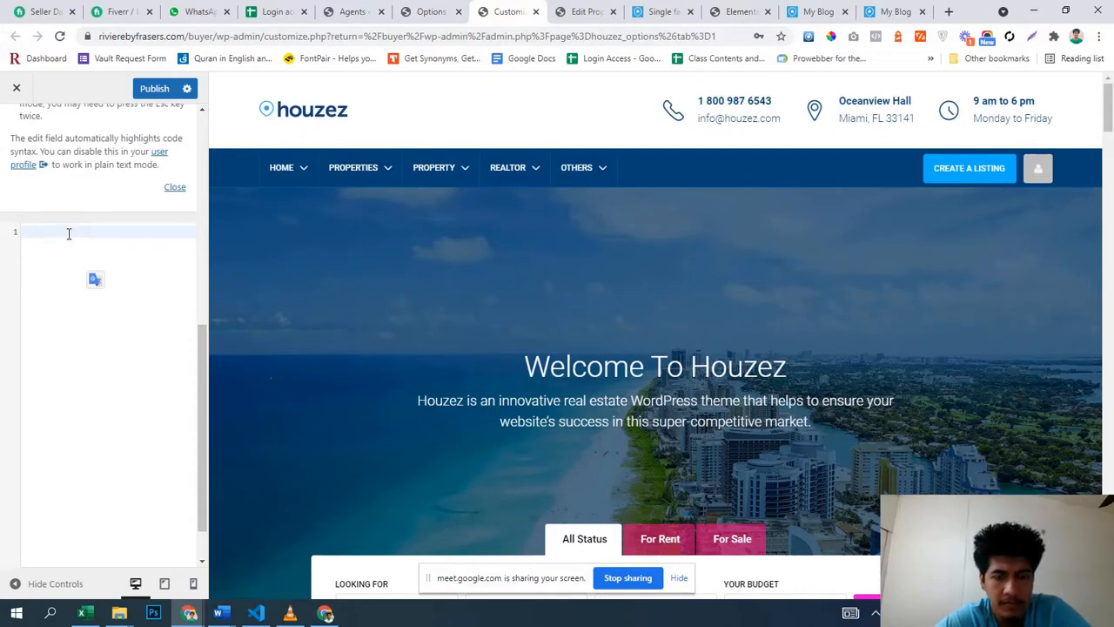
type(".label-featured {     background-color: #c72020;     color: #ffffff; }")
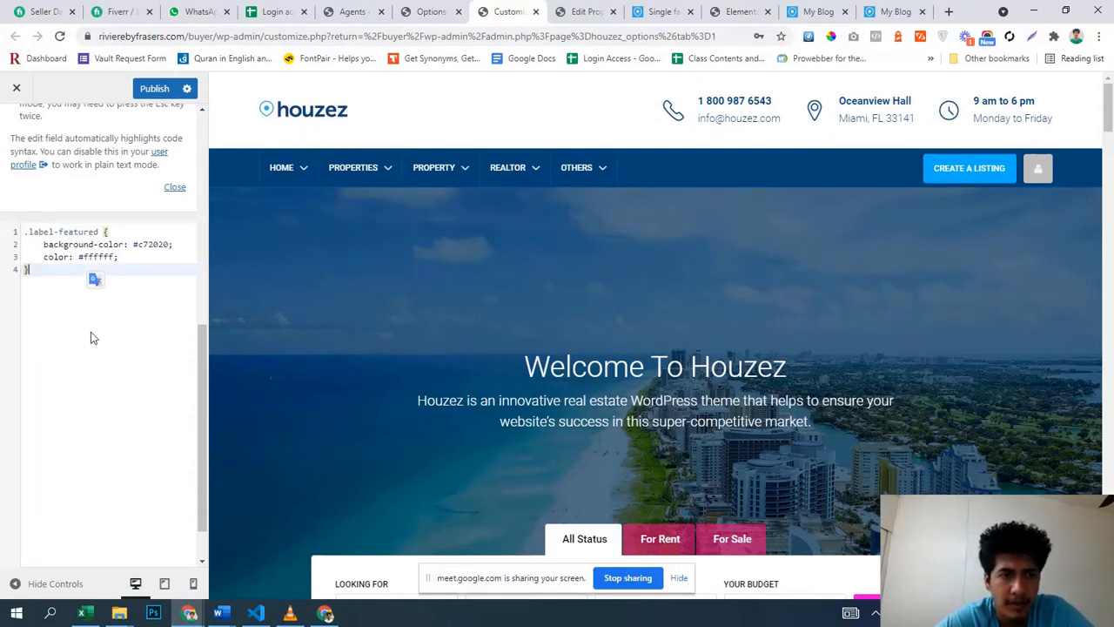
left_click(154, 88)
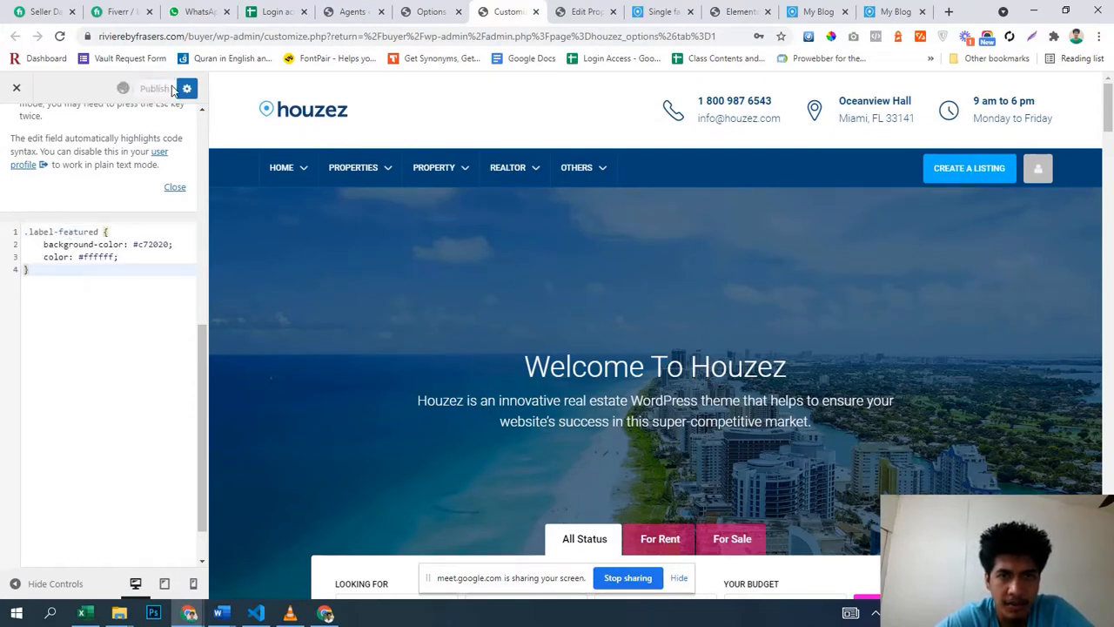
- Reload the preview page and close the developer tools to check the Featured label colour
left_click(816, 11)
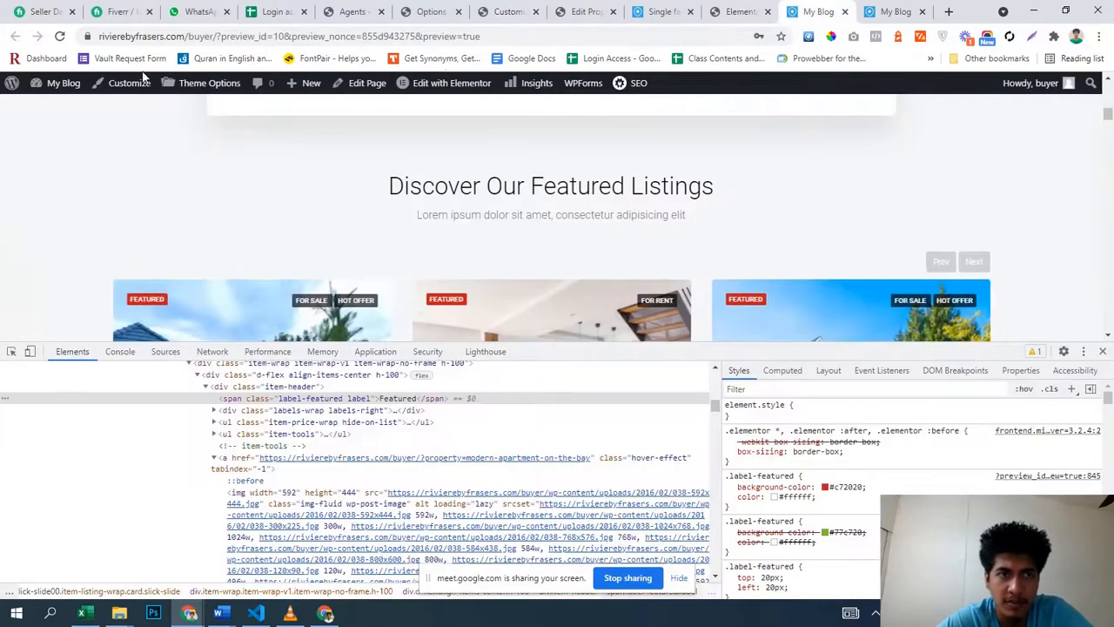
left_click(60, 38)
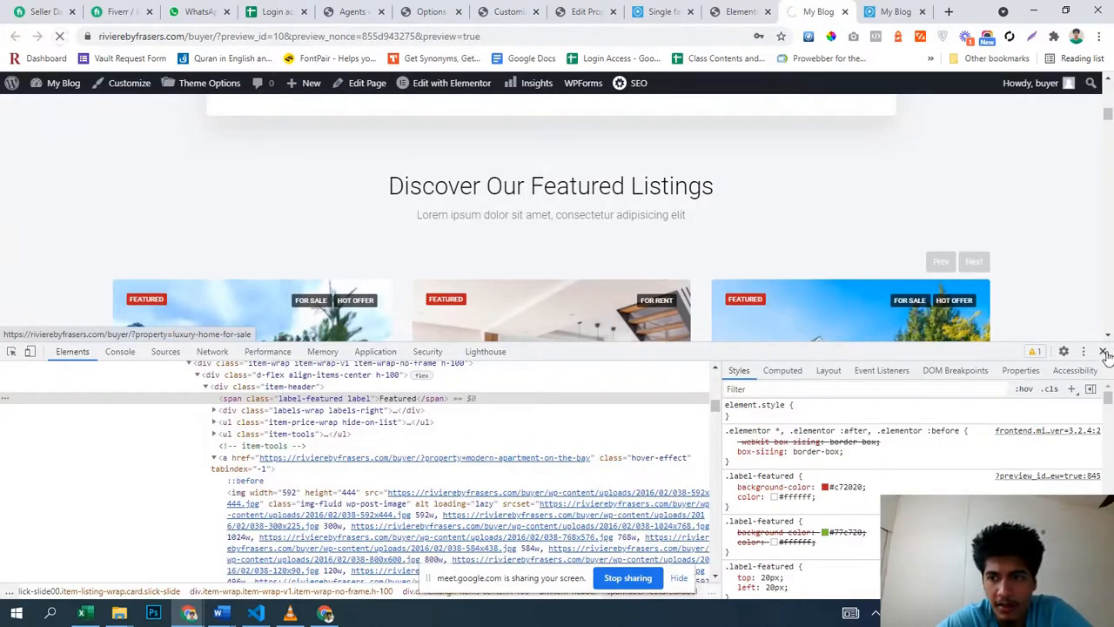
left_click(1103, 351)
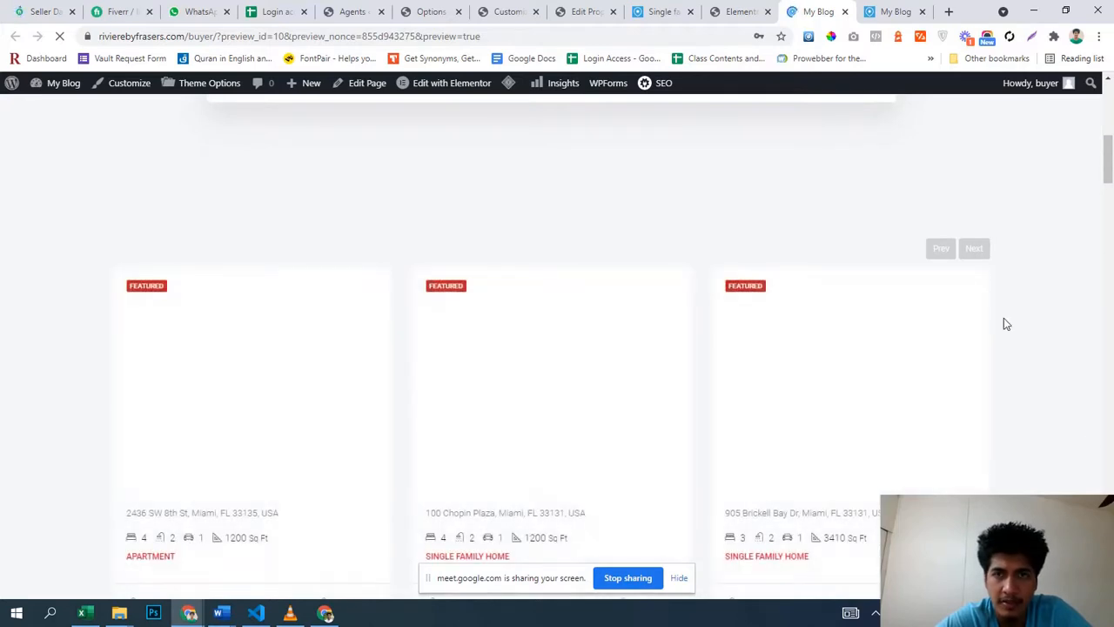
- Copy and delete the .label-featured rule from Additional CSS, publish the removal, and check the Featured labels on the reloaded preview page
left_click(494, 8)
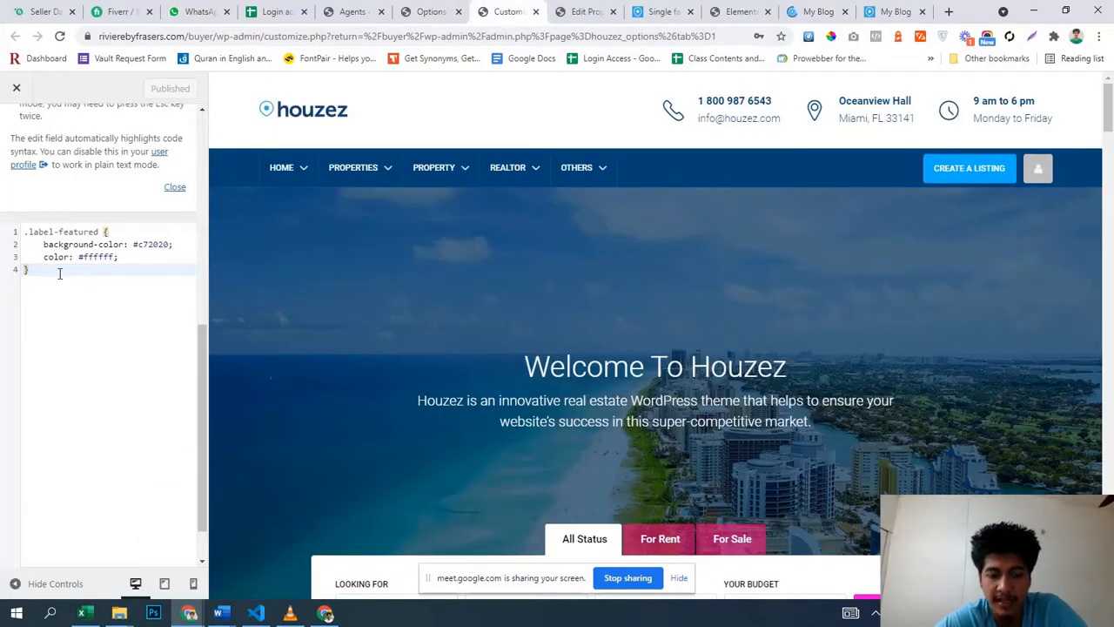
key("ctrl+a")
key("ctrl+c")
key("BackSpace")
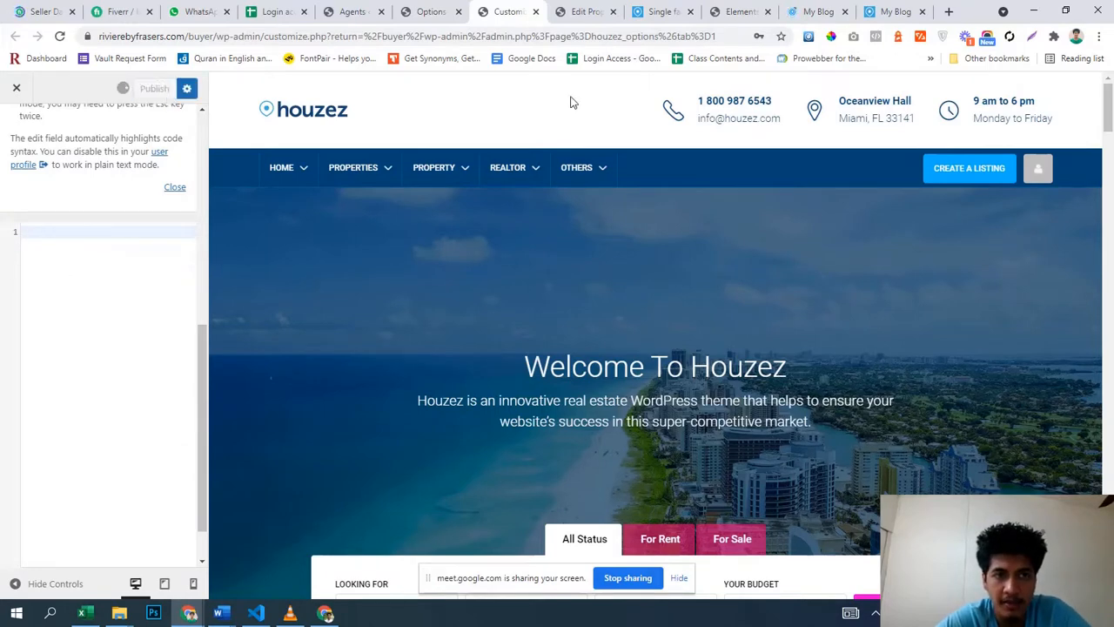
left_click(823, 11)
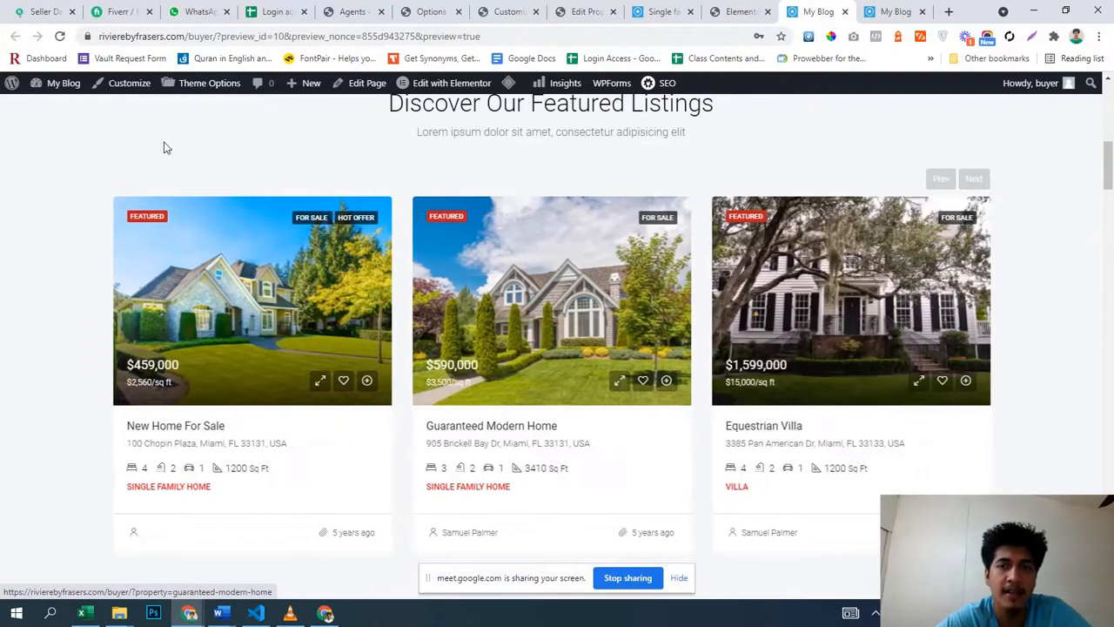
left_click(720, 398)
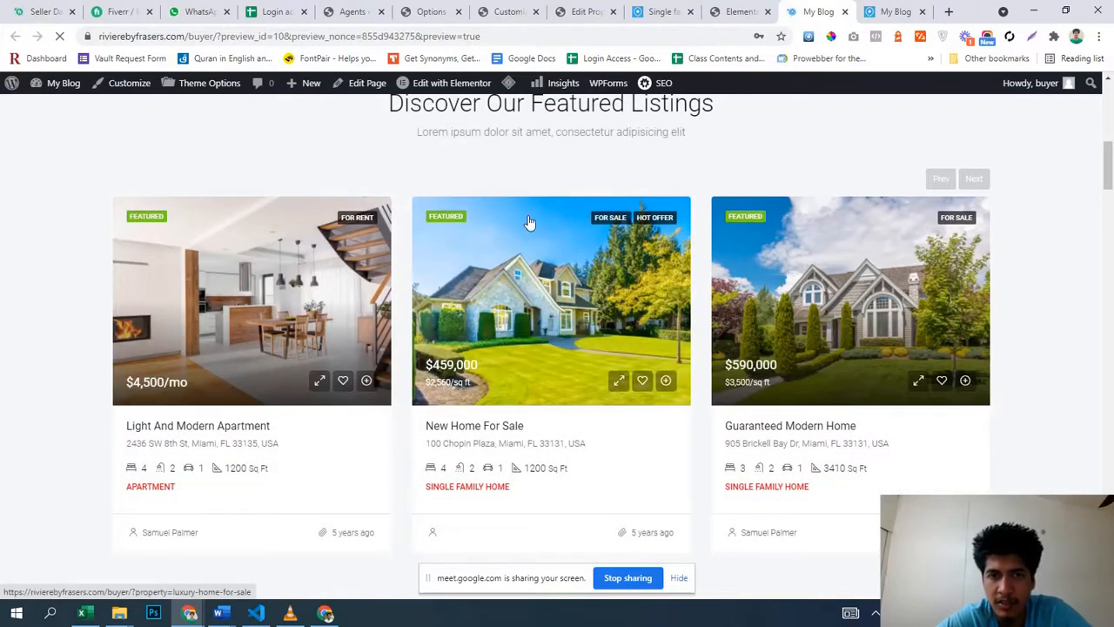
- Paste the .label-featured rule back into the Additional CSS editor, publish it, and reload the preview page
left_click(596, 10)
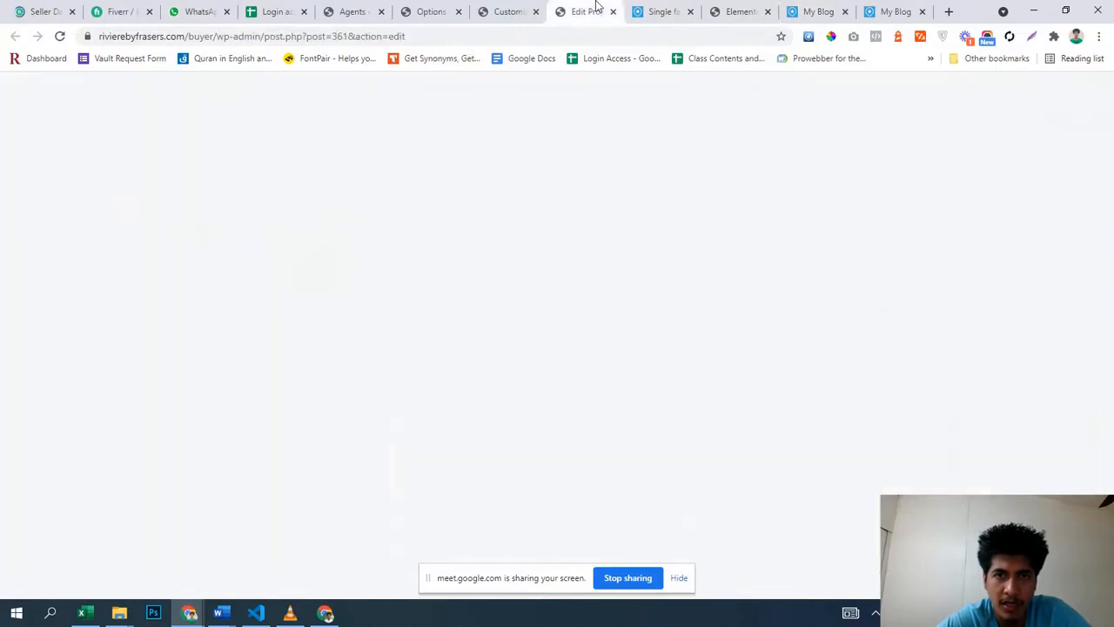
left_click(506, 10)
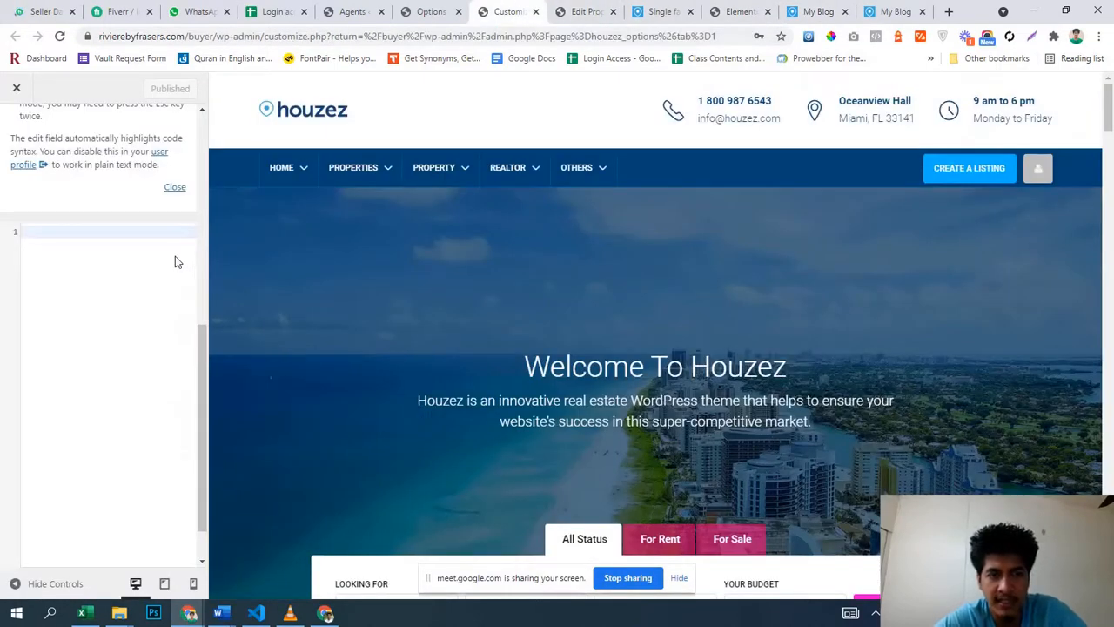
key("ctrl+v")
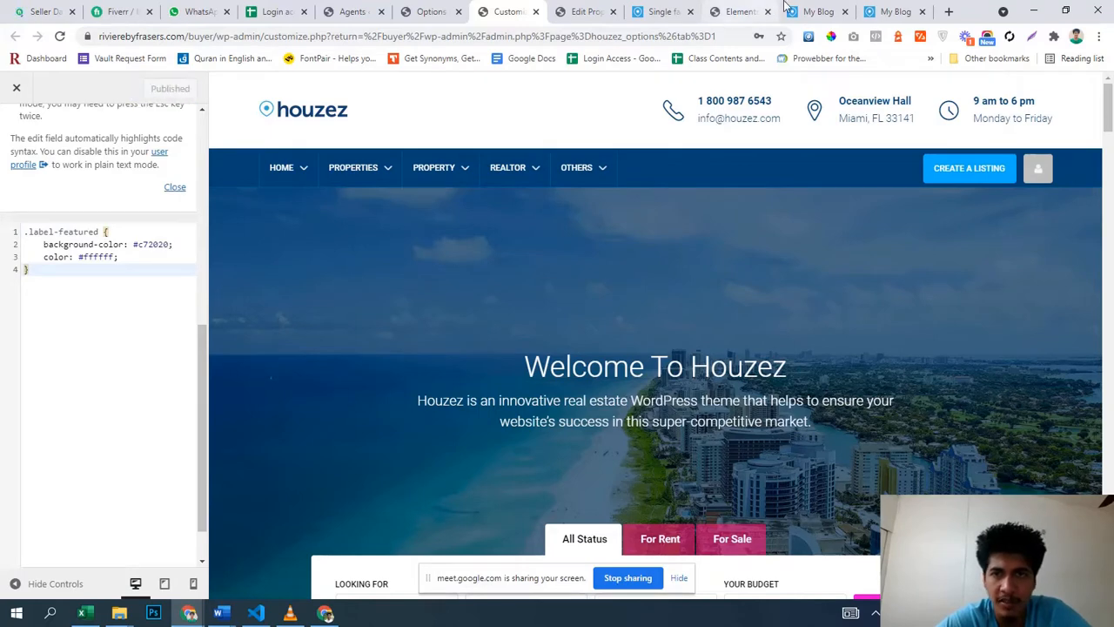
left_click(818, 11)
left_click(740, 11)
left_click(819, 11)
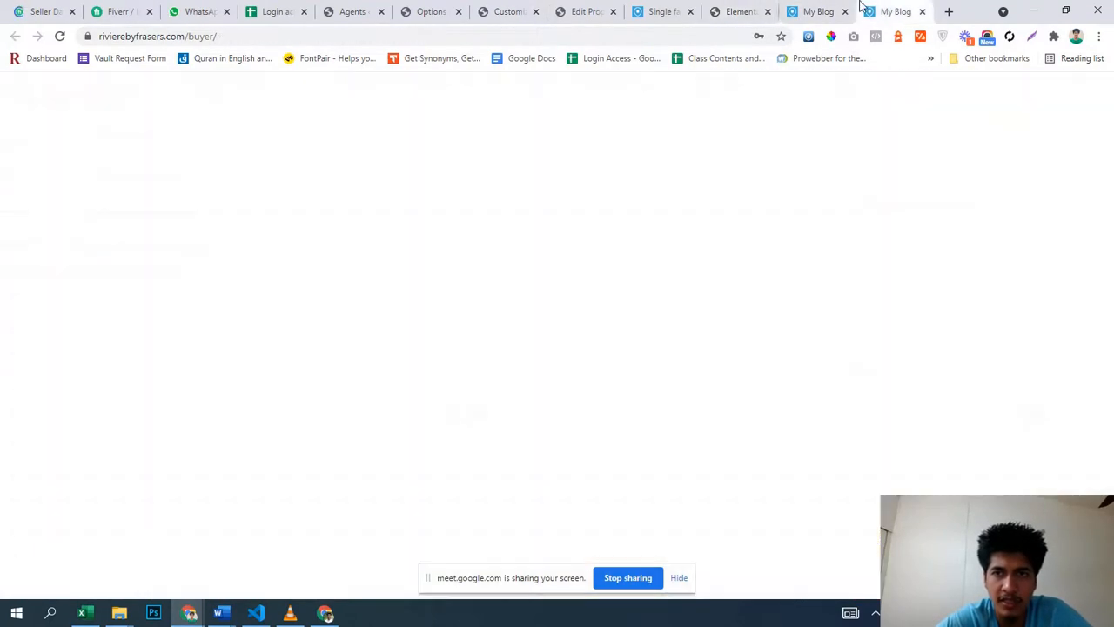
left_click(59, 35)
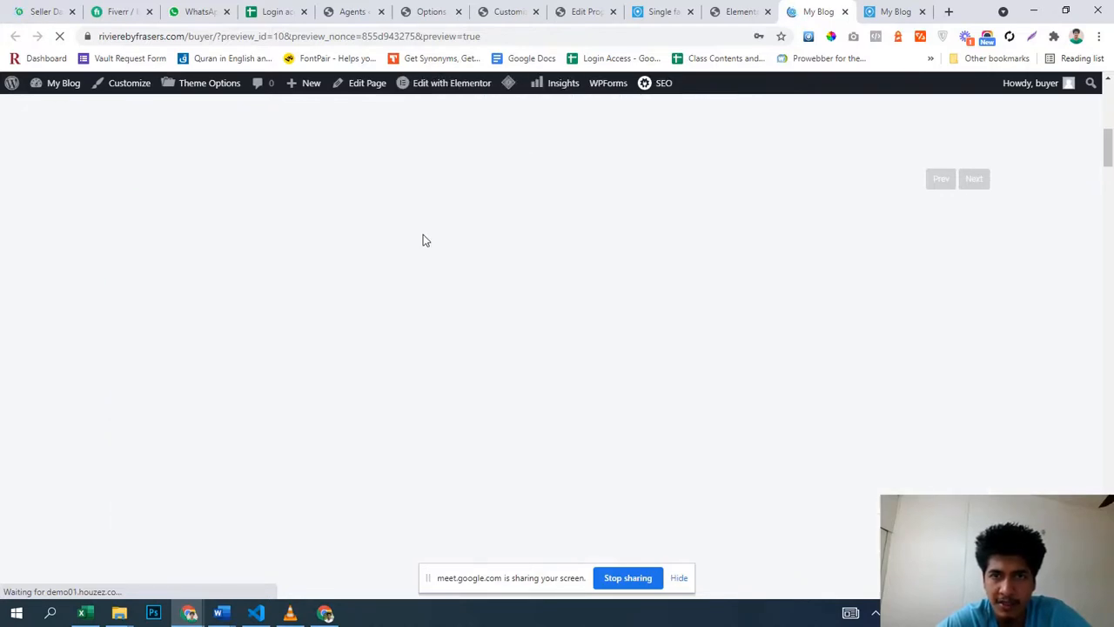
- Review the Additional CSS section in the Customizer and check the Featured labels on the preview page
left_click(515, 11)
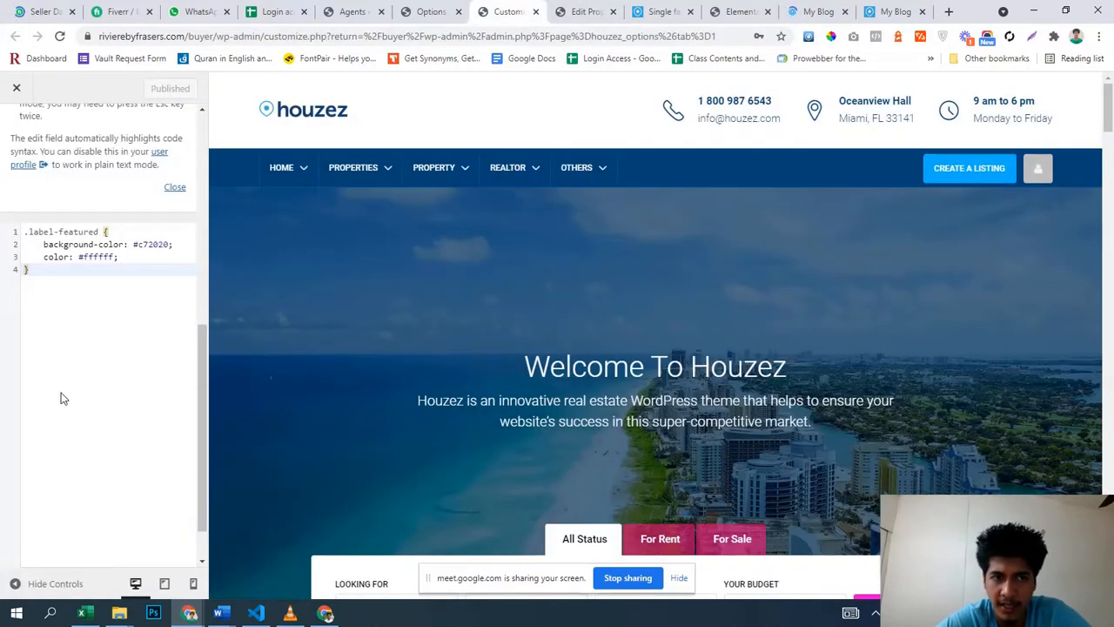
scroll(61, 396, "up", 5)
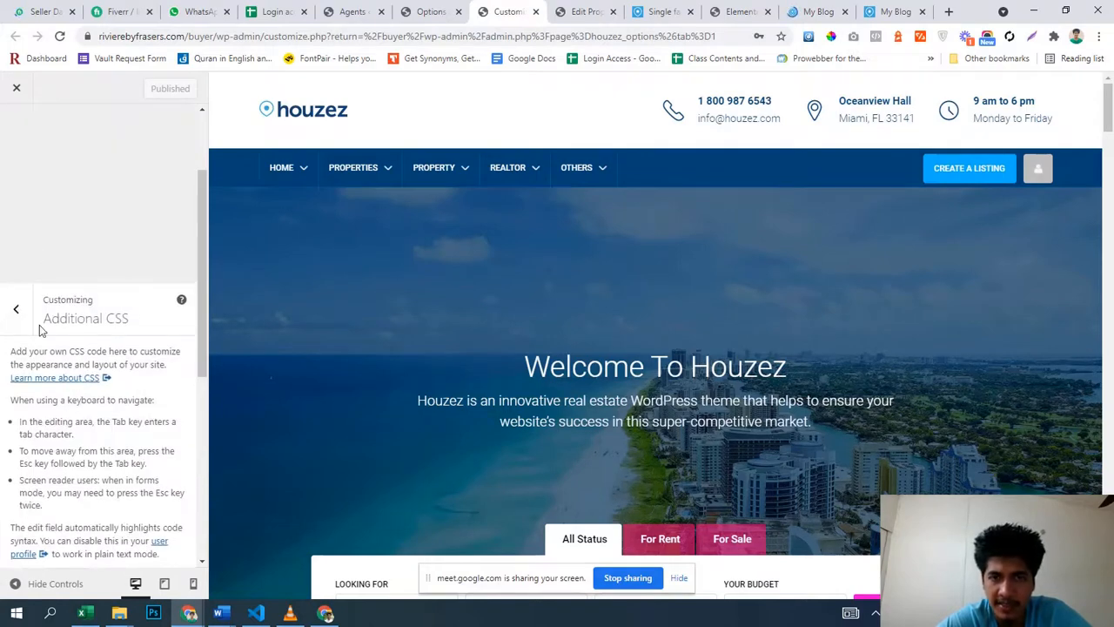
scroll(103, 433, "down", 5)
left_click(817, 12)
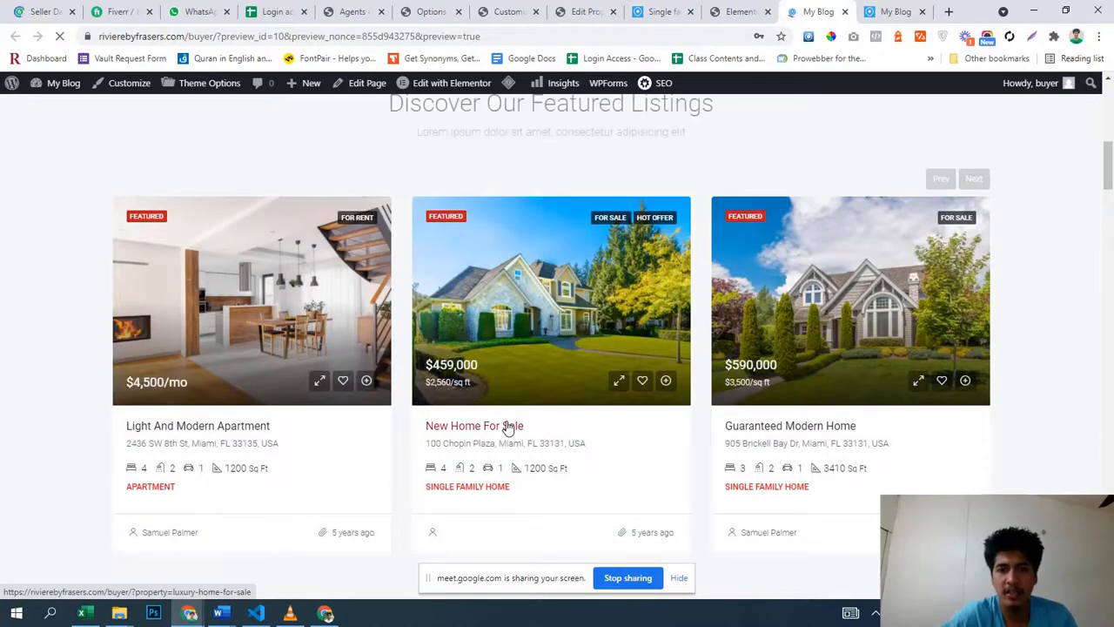
- Look through the homepage preview from the featured listings down to the footer and back up to the header
scroll(529, 403, "down", 9)
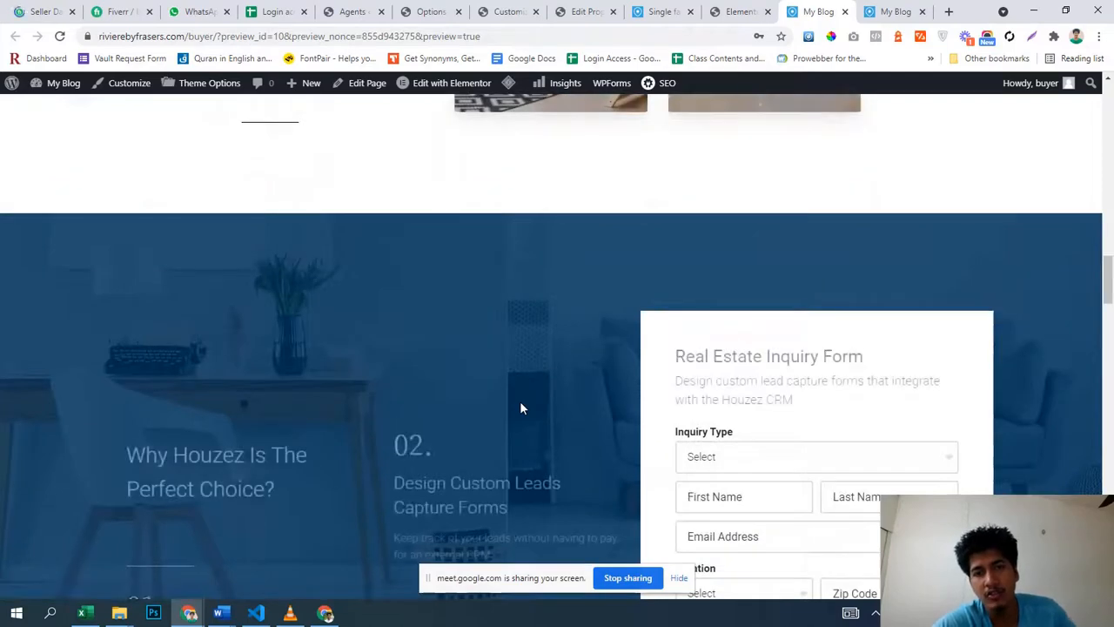
scroll(519, 406, "down", 5)
scroll(512, 412, "down", 12)
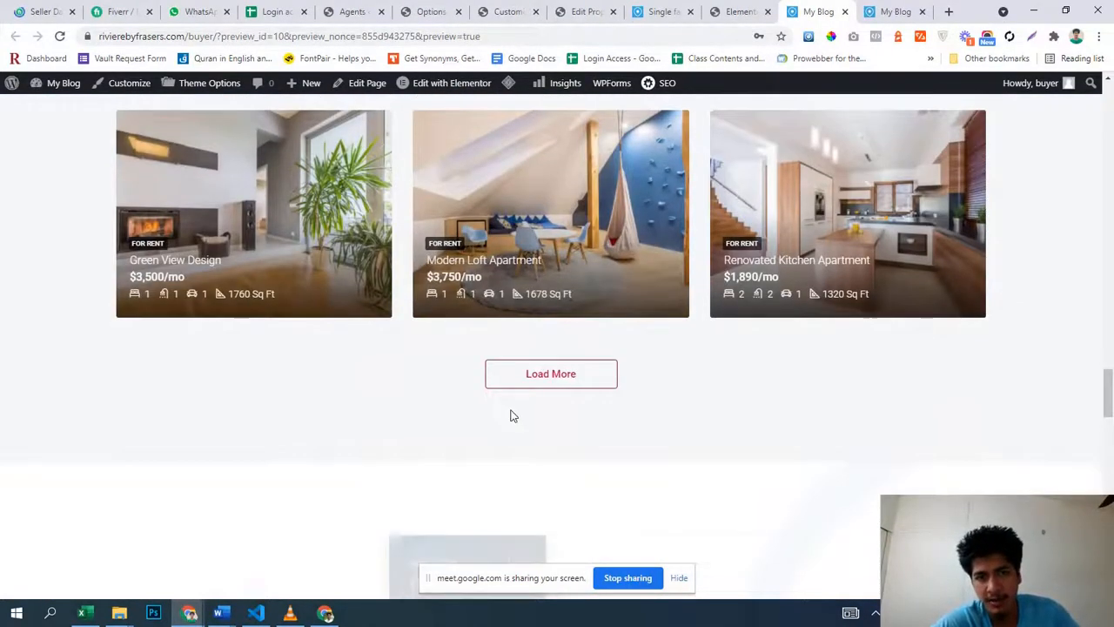
scroll(512, 417, "down", 4)
scroll(512, 418, "down", 10)
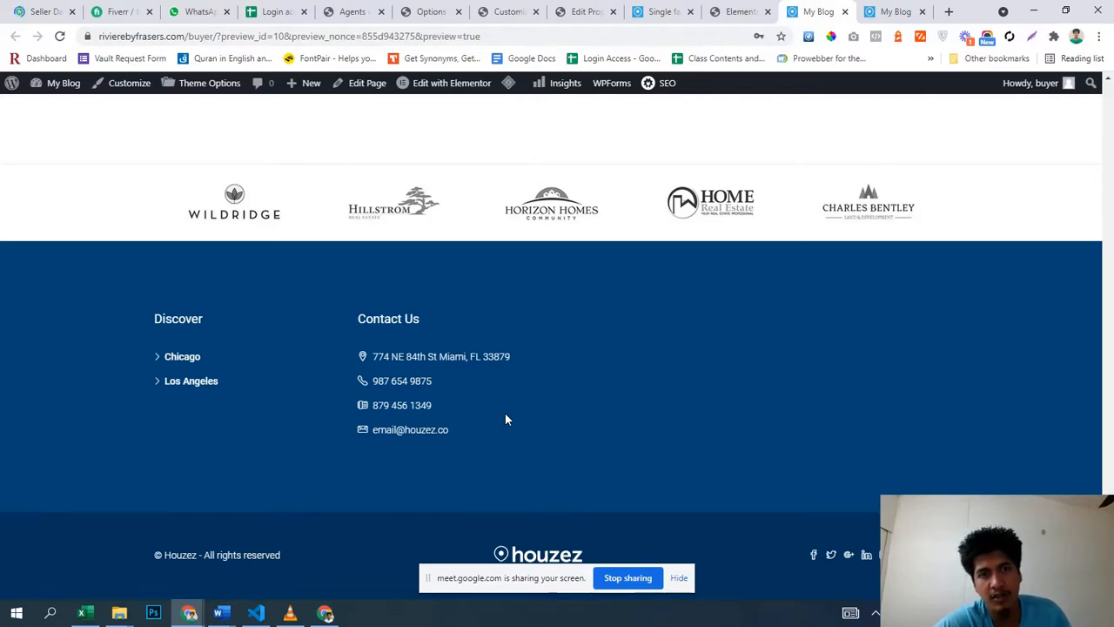
scroll(554, 465, "up", 10)
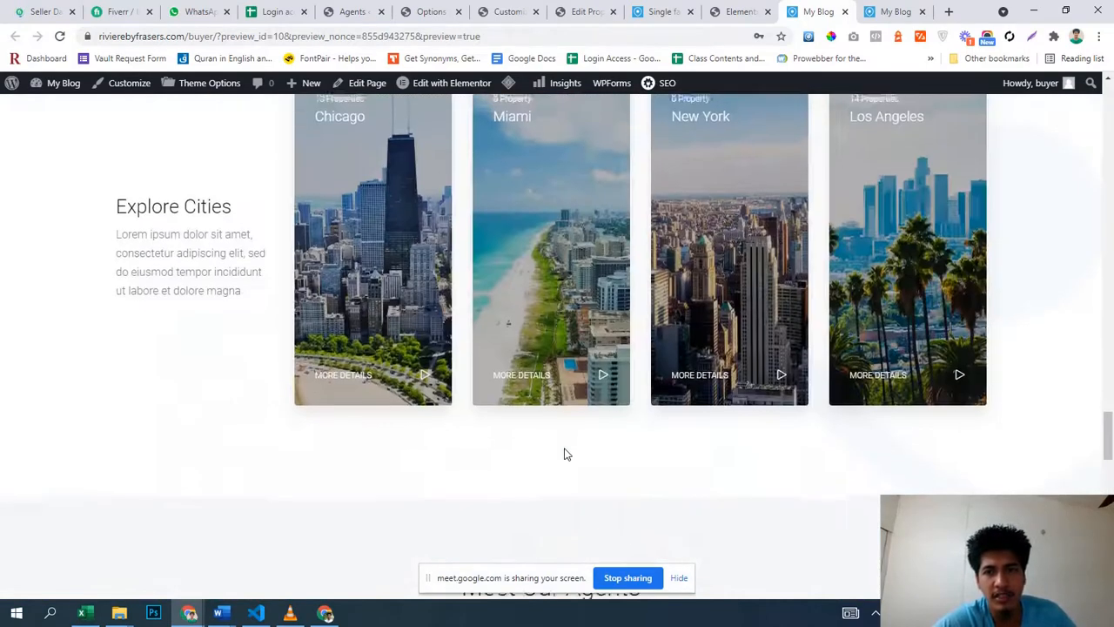
scroll(564, 453, "up", 15)
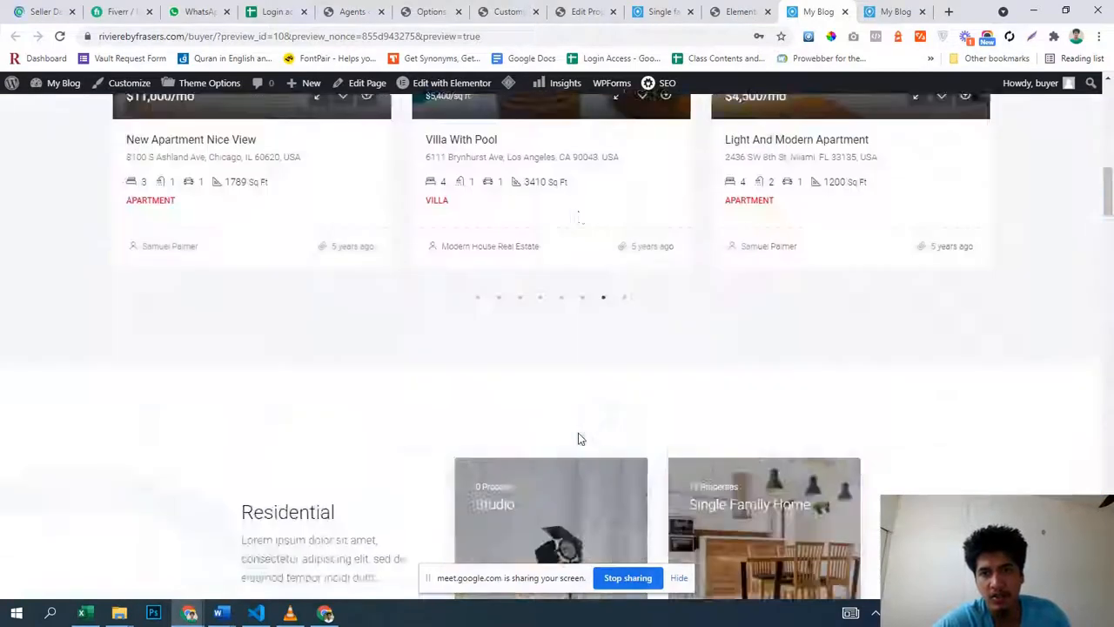
scroll(578, 433, "up", 10)
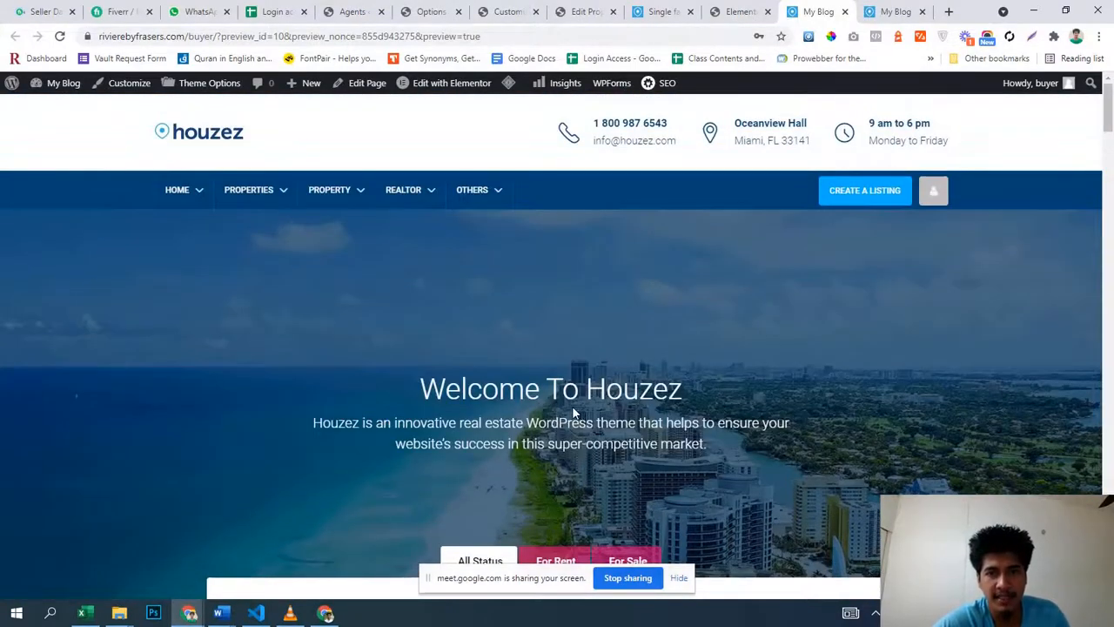